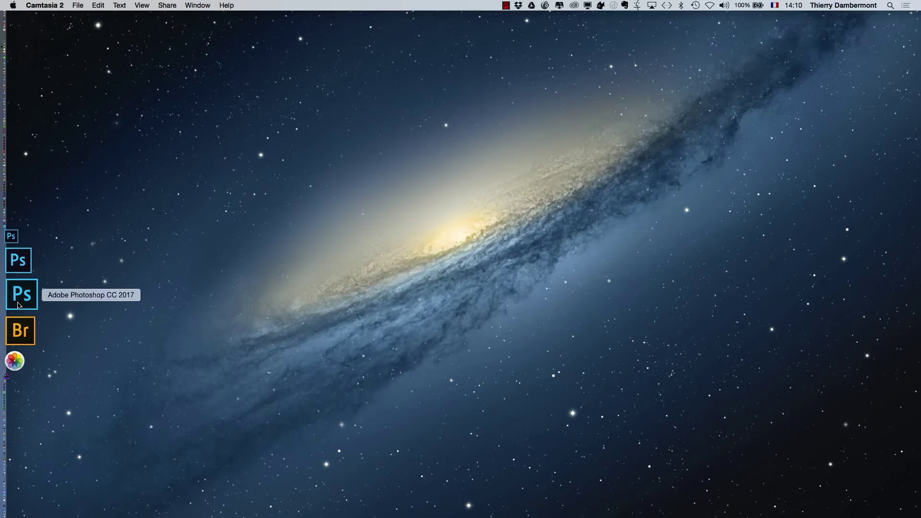
# Launch Photoshop CC 2017 with a preferences reset, agree to delete its settings file, and dismiss the scratch disk dialog
pyautogui.click(18, 304)
pyautogui.press('super+alt+shift')
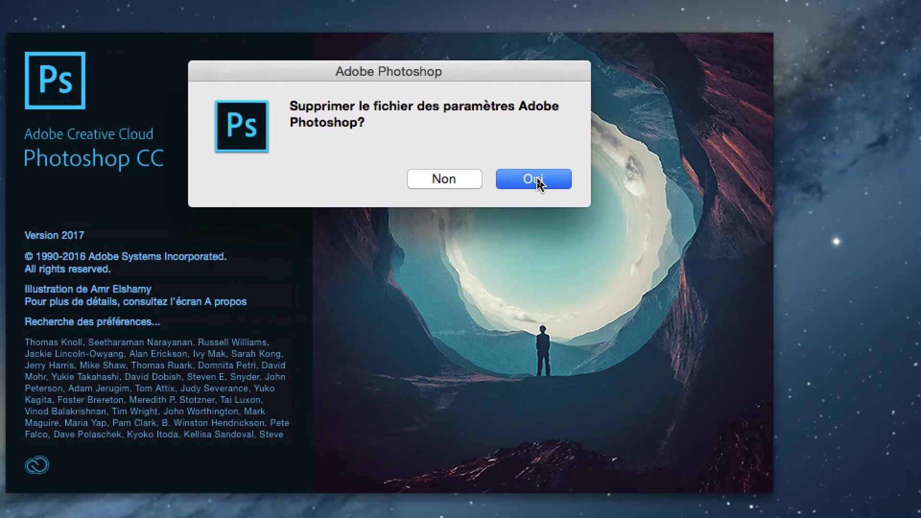
pyautogui.click(533, 179)
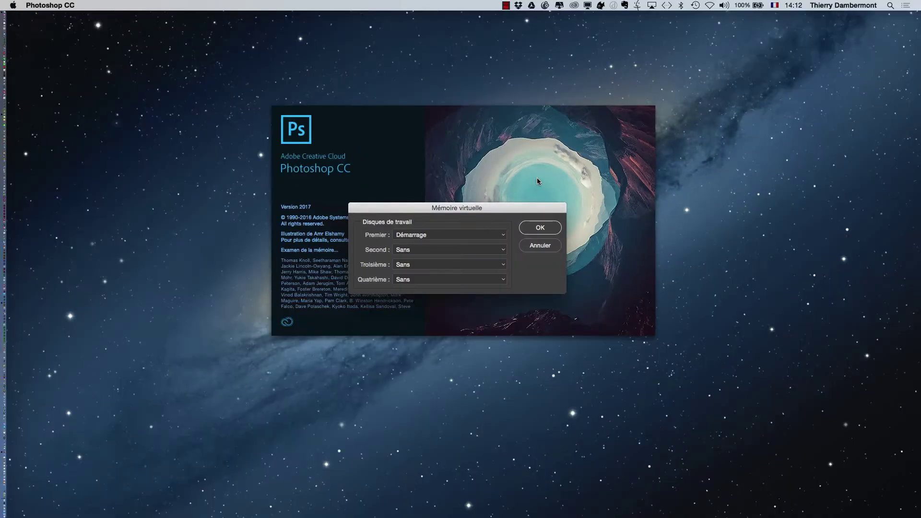
pyautogui.click(552, 244)
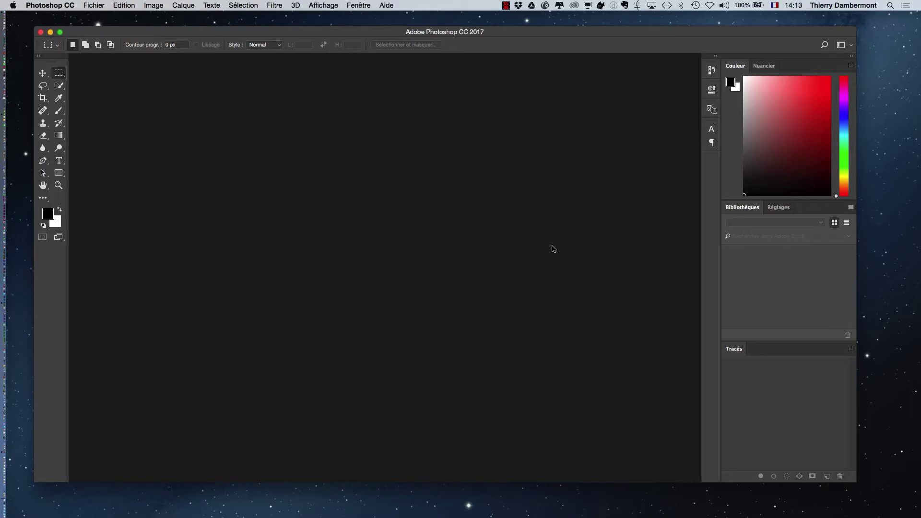
# Reposition the floating application window and turn off the application frame (Cadre de l'application)
pyautogui.moveTo(139, 34)
pyautogui.mouseDown()
pyautogui.moveTo(367, 37)
pyautogui.moveTo(819, 90)
pyautogui.moveTo(917, 223)
pyautogui.moveTo(394, 303)
pyautogui.moveTo(103, 118)
pyautogui.moveTo(202, 35)
pyautogui.moveTo(138, 32)
pyautogui.moveTo(155, 41)
pyautogui.mouseUp()
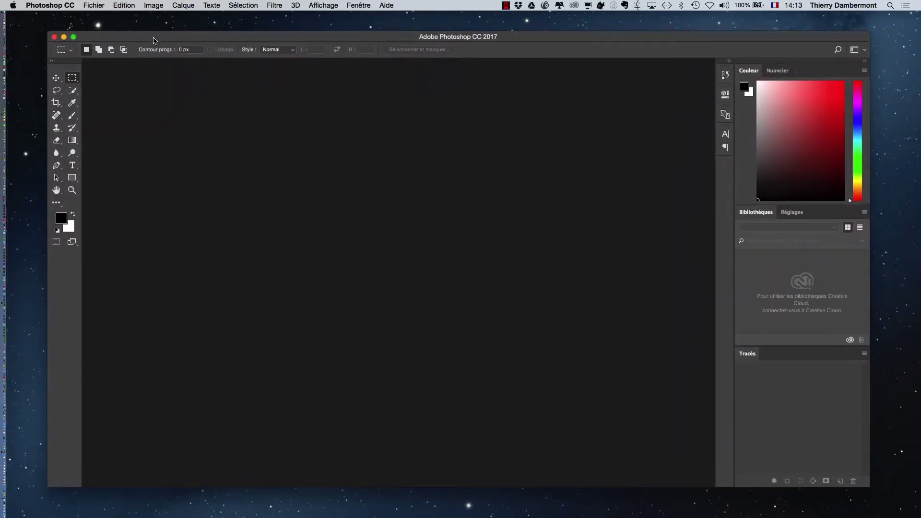
pyautogui.moveTo(155, 40); pyautogui.dragTo(125, 38)
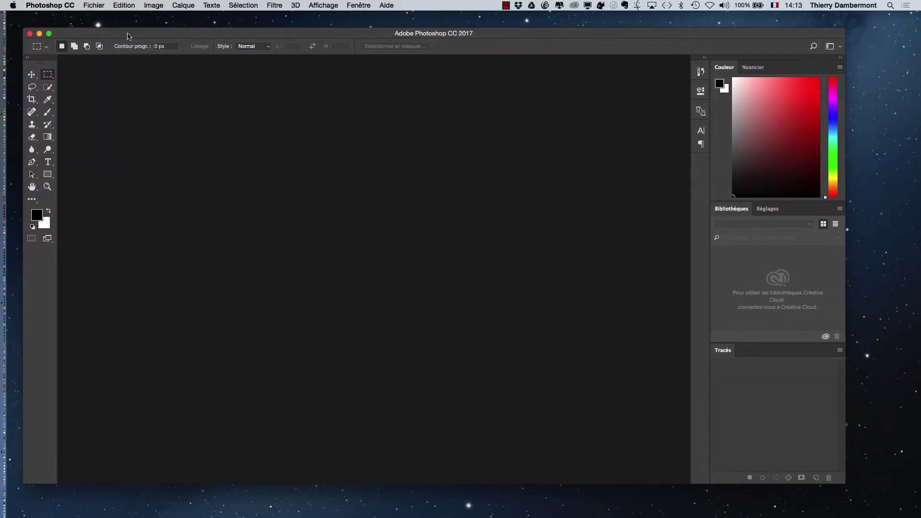
pyautogui.click(367, 6)
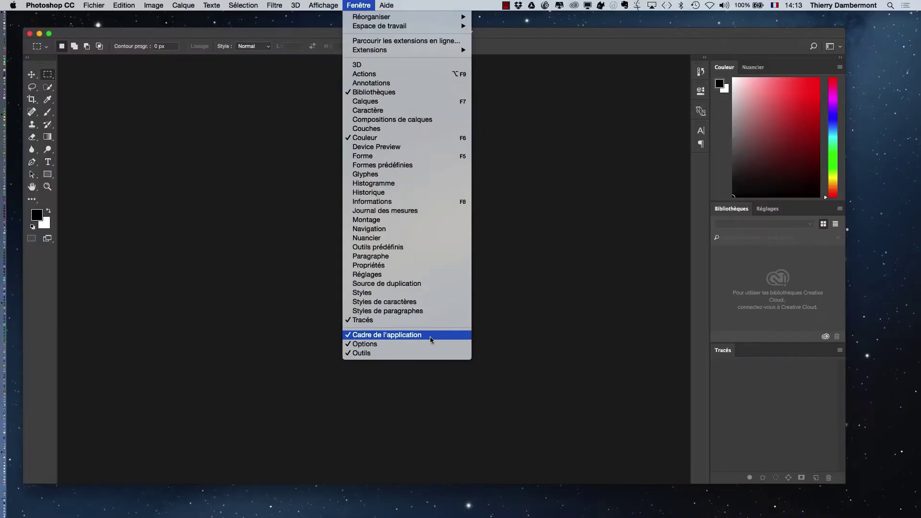
pyautogui.click(430, 337)
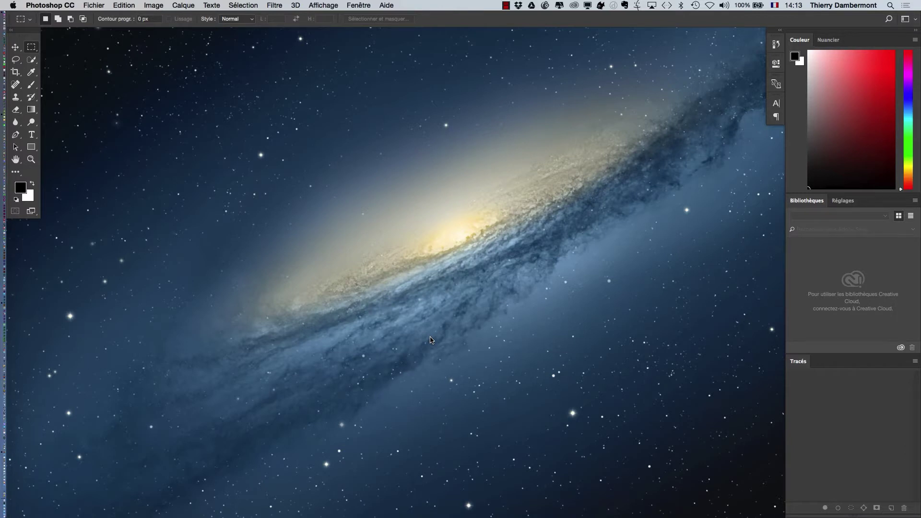
# Switch back to Photoshop CC 2017 and open its Interface preferences
pyautogui.press('super+Tab')
pyautogui.press('super+Tab')
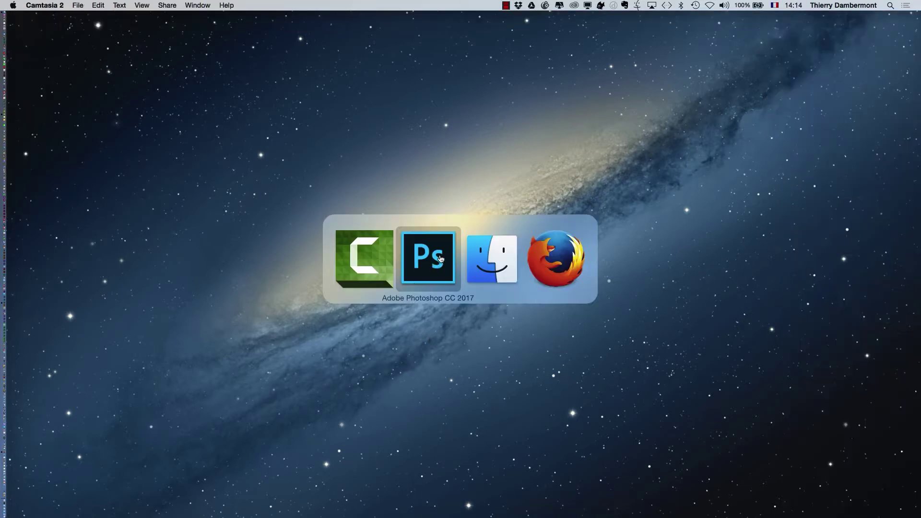
pyautogui.click(57, 4)
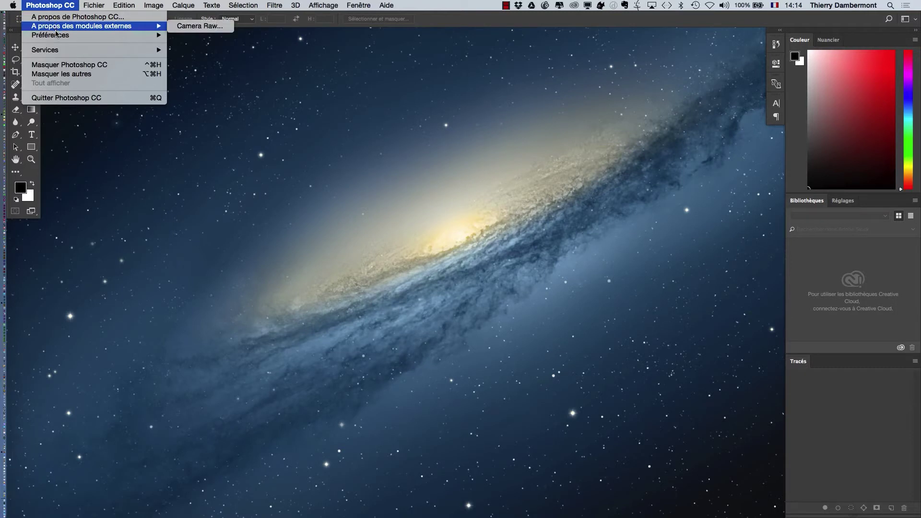
pyautogui.moveTo(56, 36)
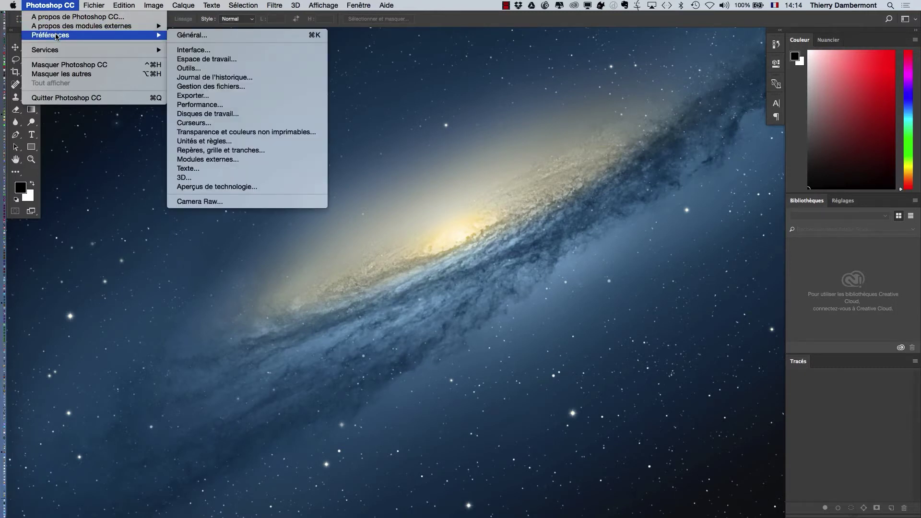
pyautogui.click(51, 6)
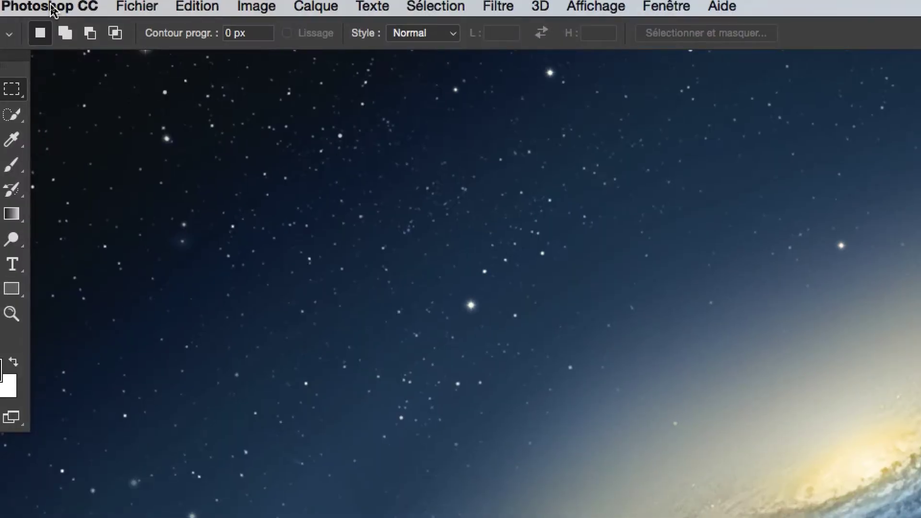
pyautogui.click(51, 8)
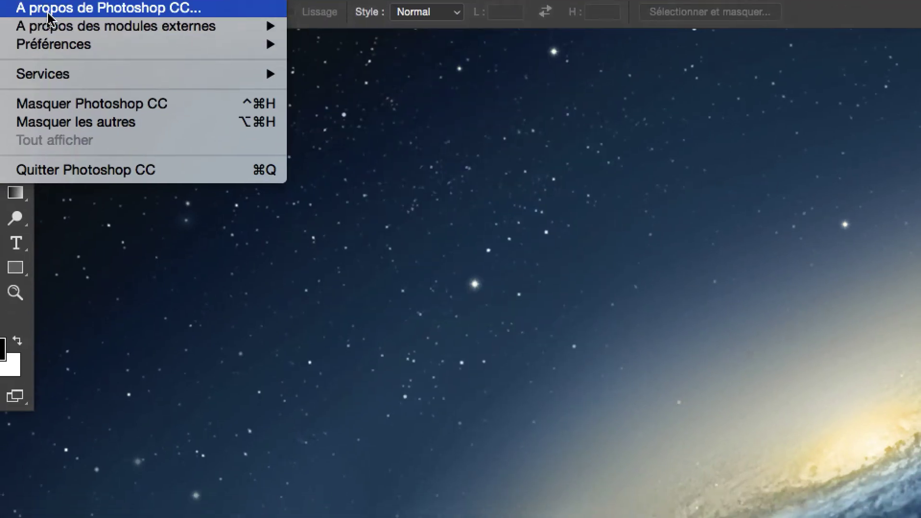
pyautogui.moveTo(52, 61)
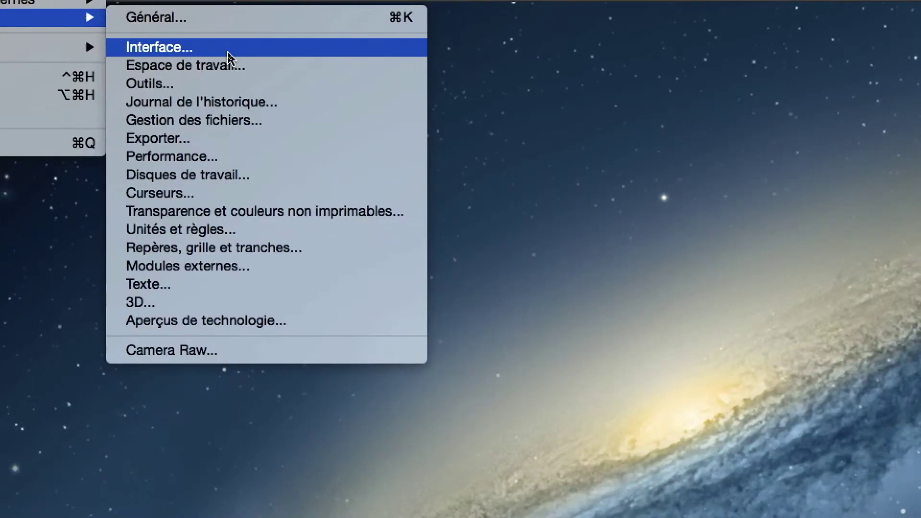
pyautogui.click(228, 55)
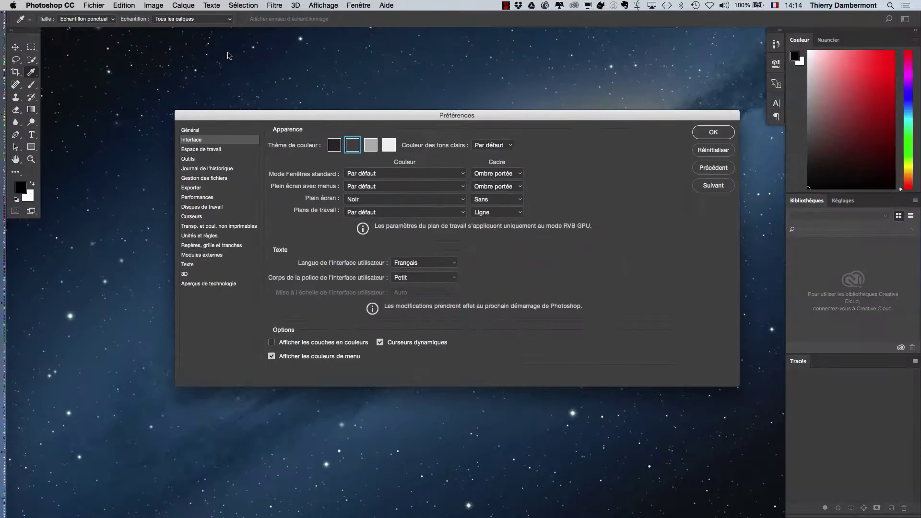
# Try the interface colour themes, choose the light grey one, and save the preferences
pyautogui.press('alt')
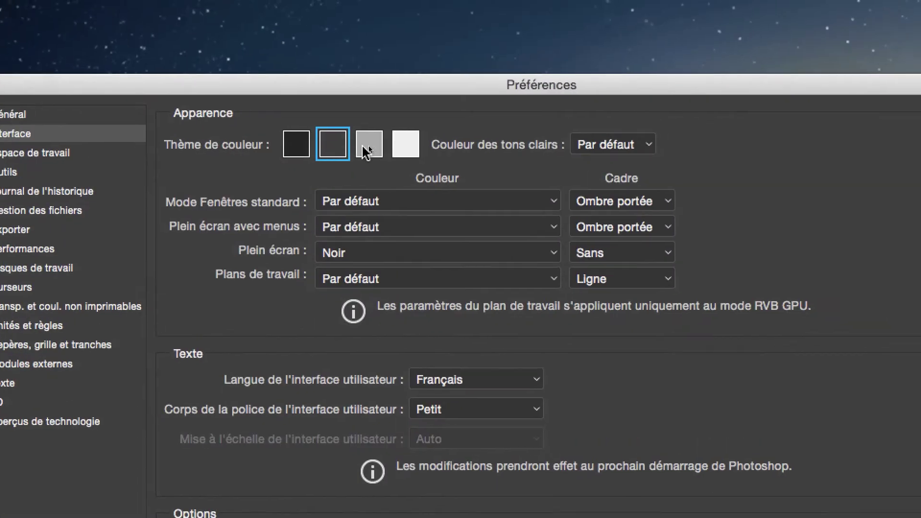
pyautogui.click(371, 146)
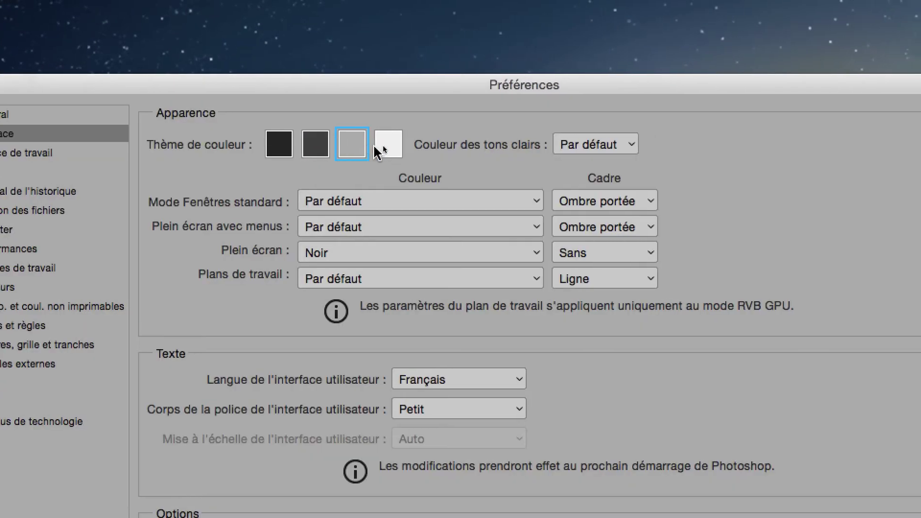
pyautogui.click(383, 147)
pyautogui.click(354, 146)
pyautogui.click(287, 146)
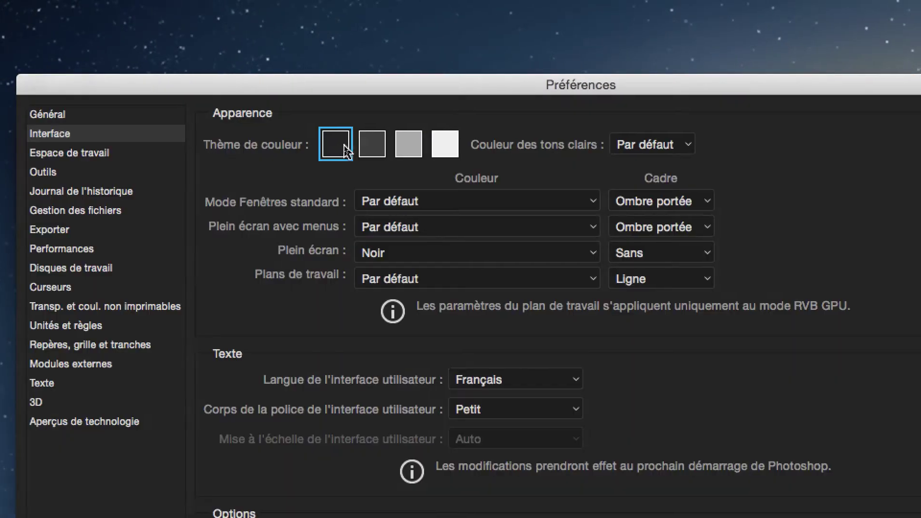
pyautogui.click(373, 145)
pyautogui.click(407, 148)
pyautogui.click(373, 148)
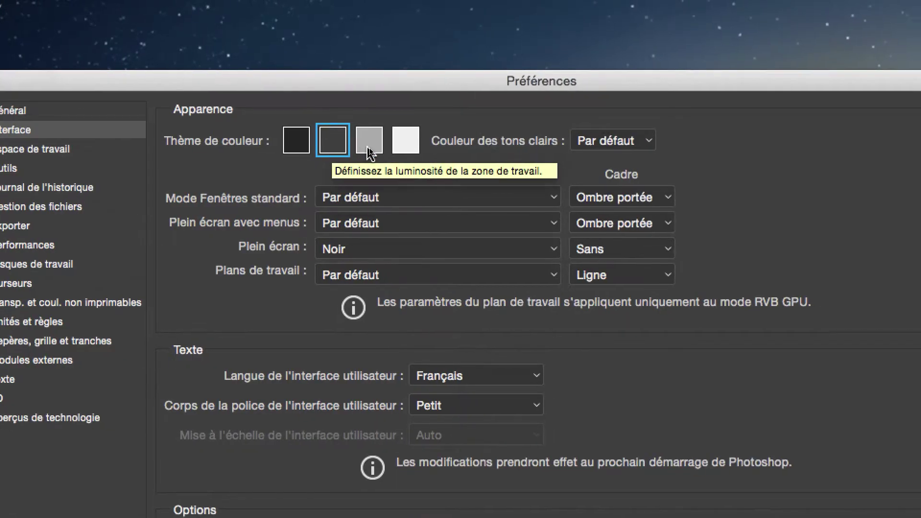
pyautogui.click(392, 152)
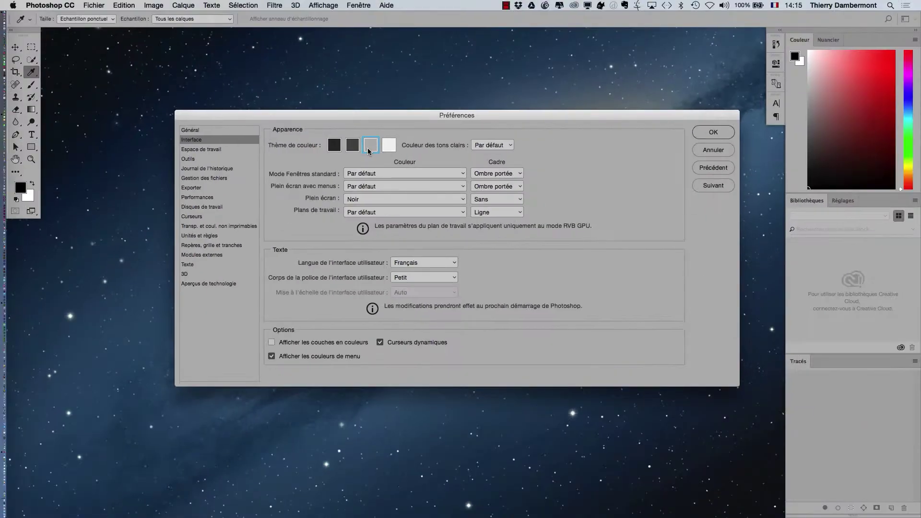
pyautogui.moveTo(364, 114); pyautogui.dragTo(304, 66)
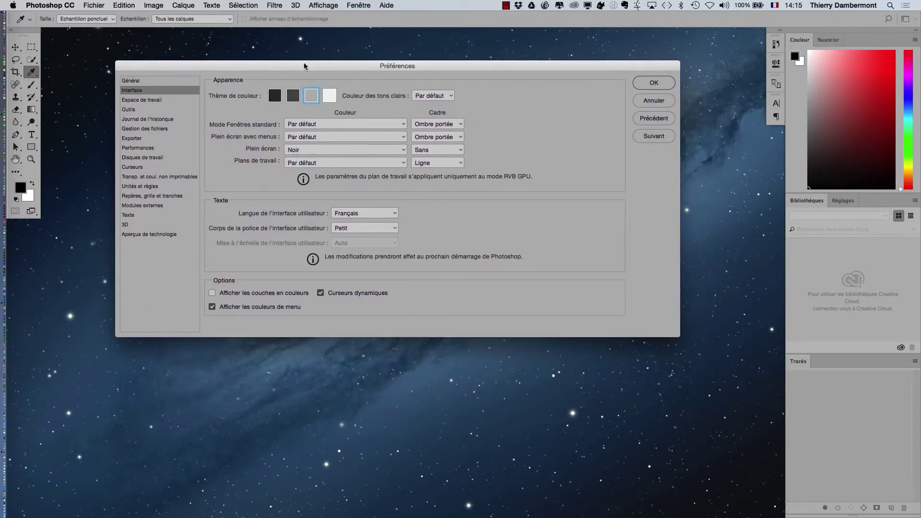
pyautogui.click(654, 83)
# Undock the Tools panel and place it slightly away from the screen edge
pyautogui.press('m')
pyautogui.moveTo(32, 35); pyautogui.dragTo(42, 50)
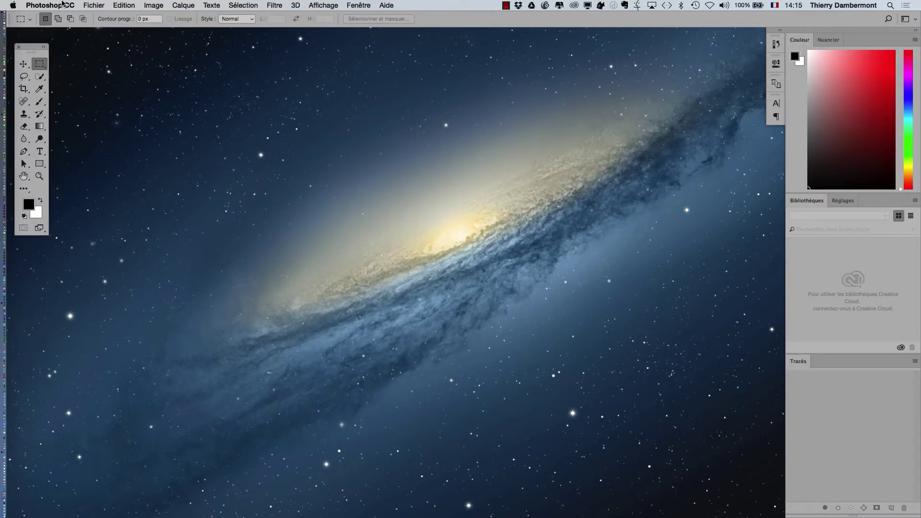
# Open the Performance preferences, look through the General and Interface categories, and return to Performance
pyautogui.click(62, 3)
pyautogui.moveTo(63, 38)
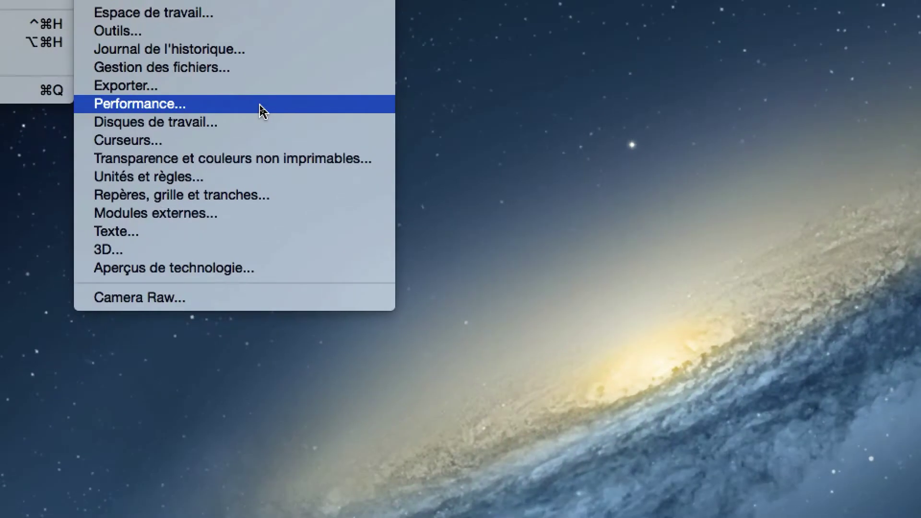
pyautogui.click(262, 111)
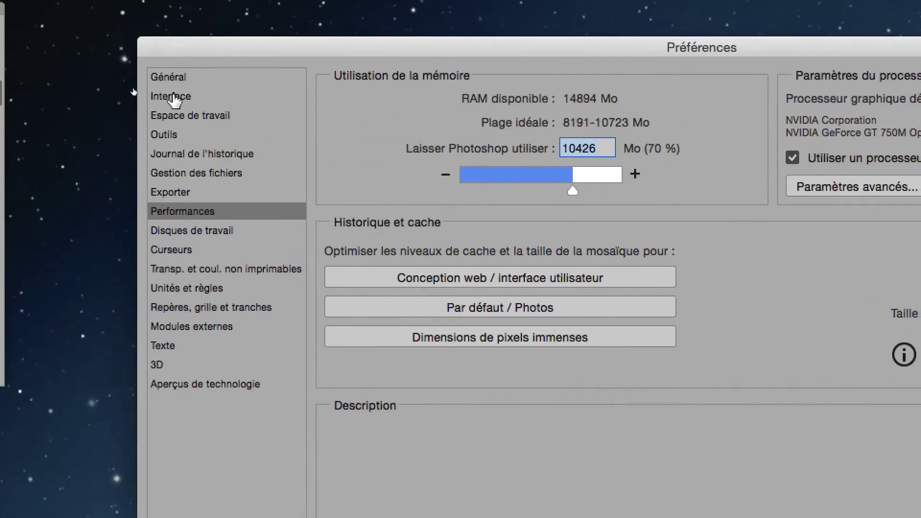
pyautogui.click(174, 78)
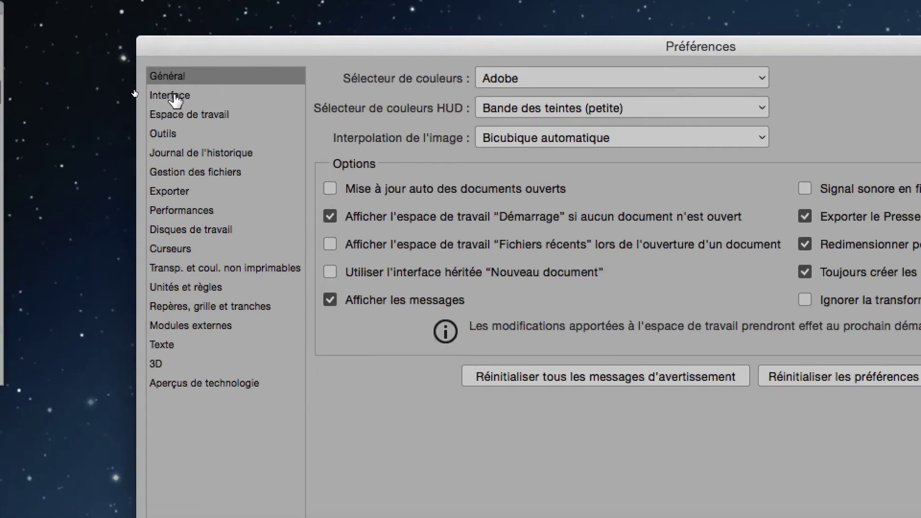
pyautogui.click(174, 97)
pyautogui.click(174, 139)
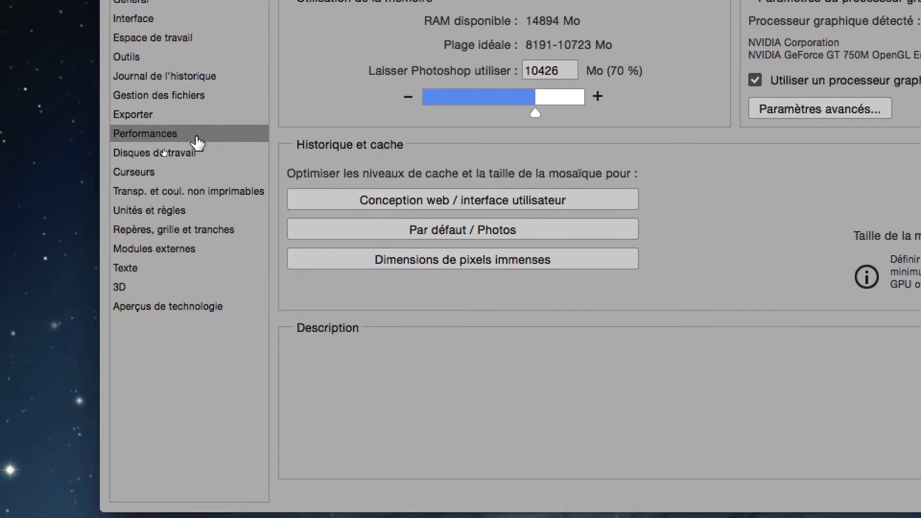
# Examine the scratch disk list and the memory usage settings in the preferences, and close them with the scratch disks displayed
pyautogui.click(197, 144)
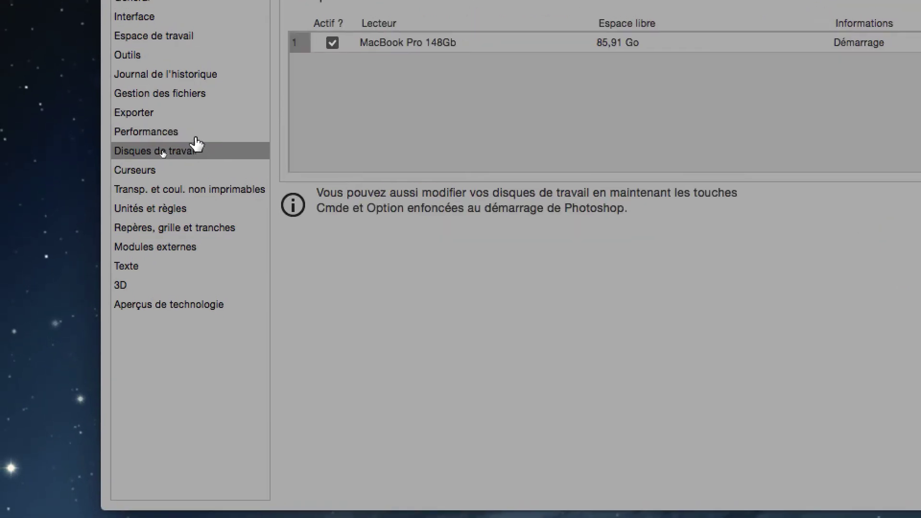
pyautogui.click(193, 125)
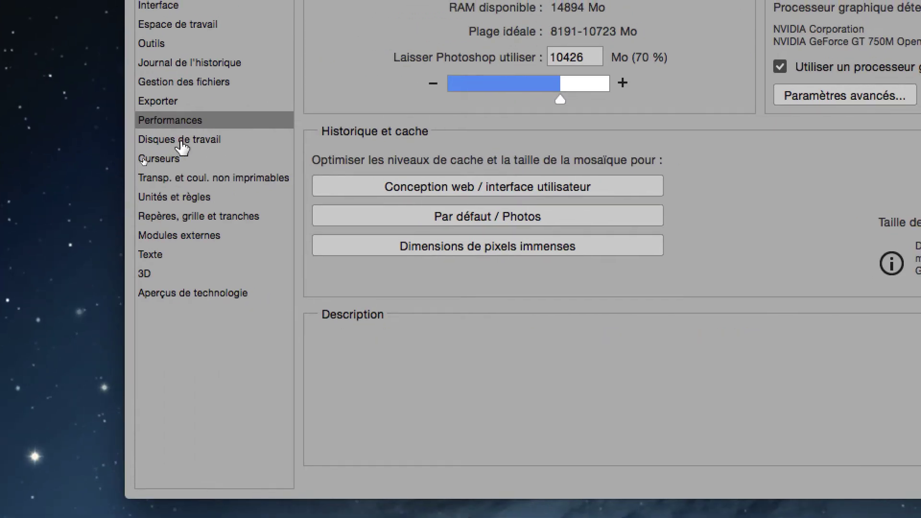
pyautogui.click(182, 144)
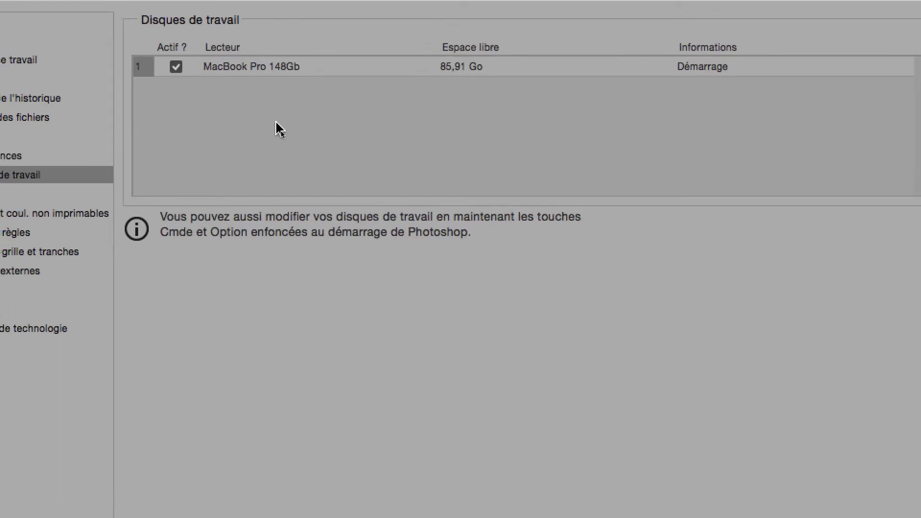
pyautogui.click(21, 158)
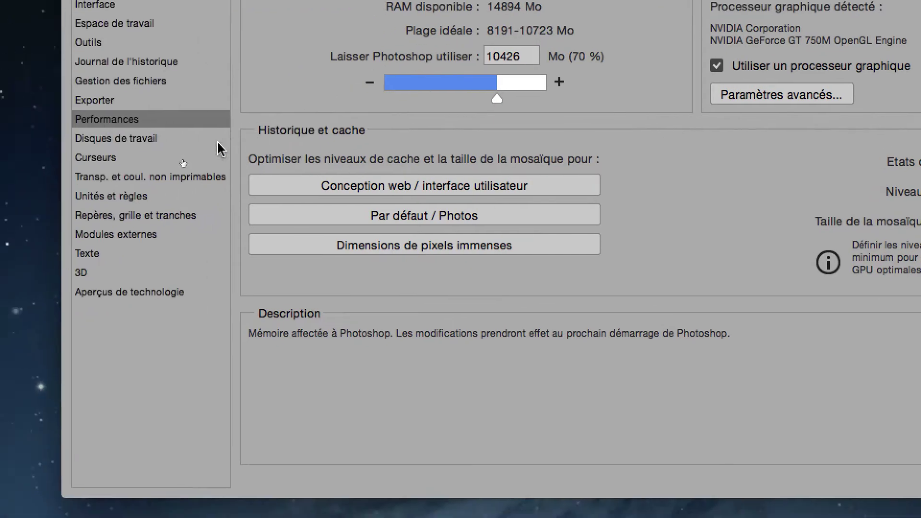
pyautogui.click(143, 139)
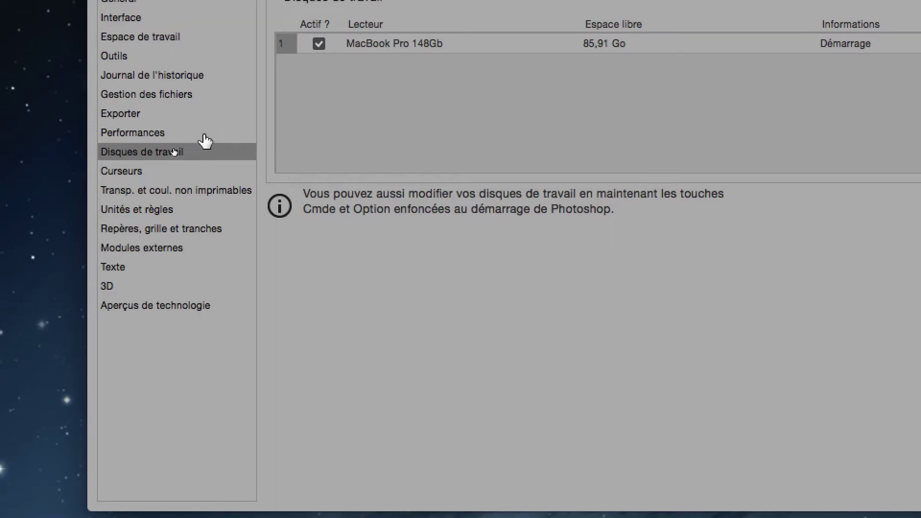
pyautogui.click(207, 122)
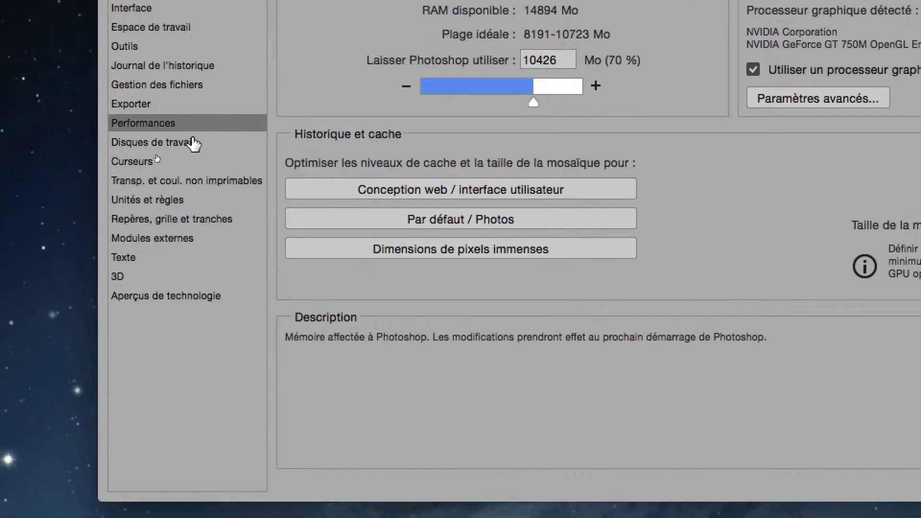
pyautogui.click(191, 255)
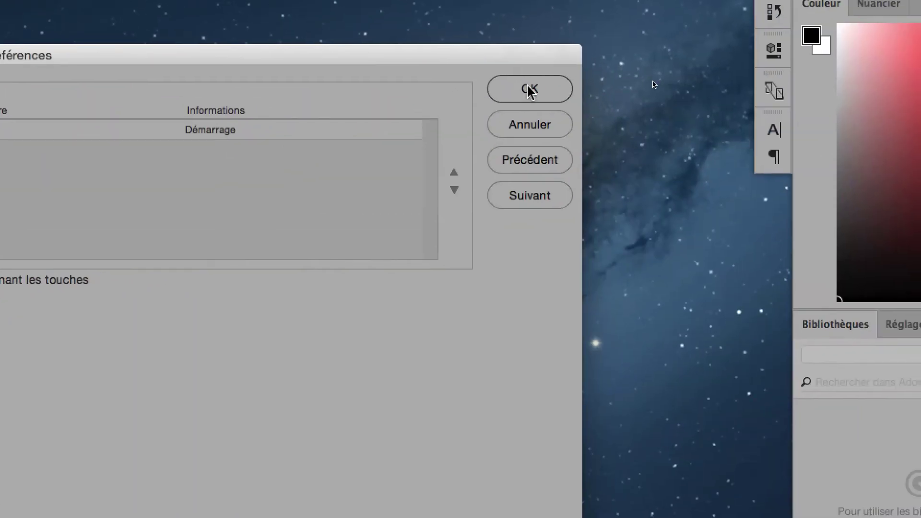
pyautogui.click(528, 88)
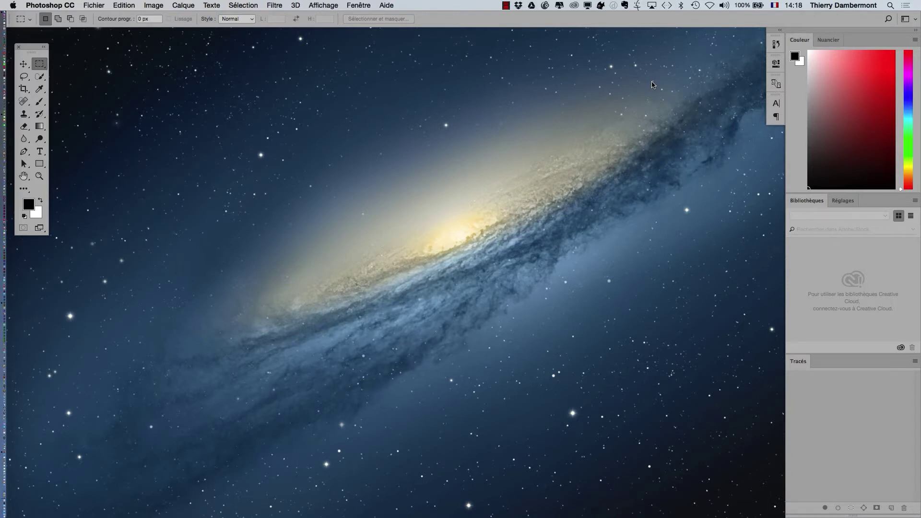
# Move the floating Tools panel up, just beneath the options bar
pyautogui.moveTo(32, 52); pyautogui.dragTo(32, 42)
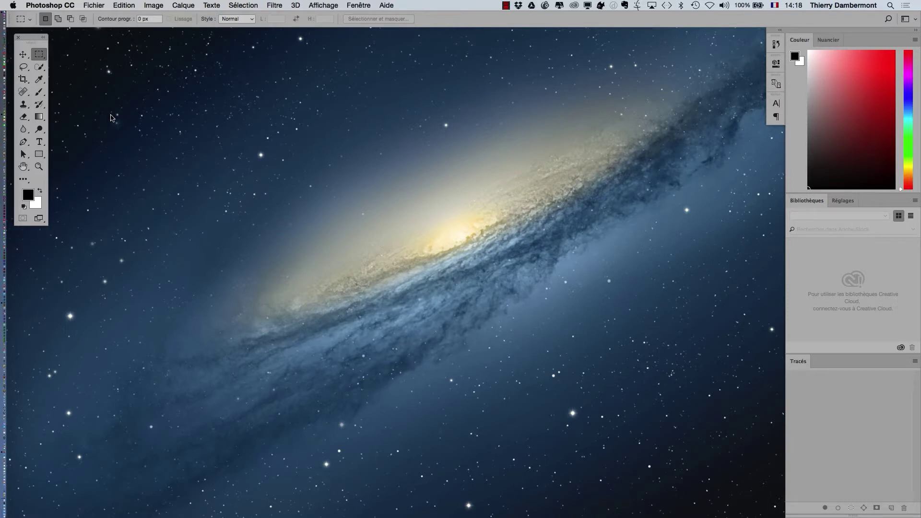
# Open the New Document dialog, examine its preset categories and document settings, and close it without creating a document
pyautogui.press('super+Tab')
pyautogui.press('super+Tab')
pyautogui.click(94, 5)
pyautogui.click(95, 19)
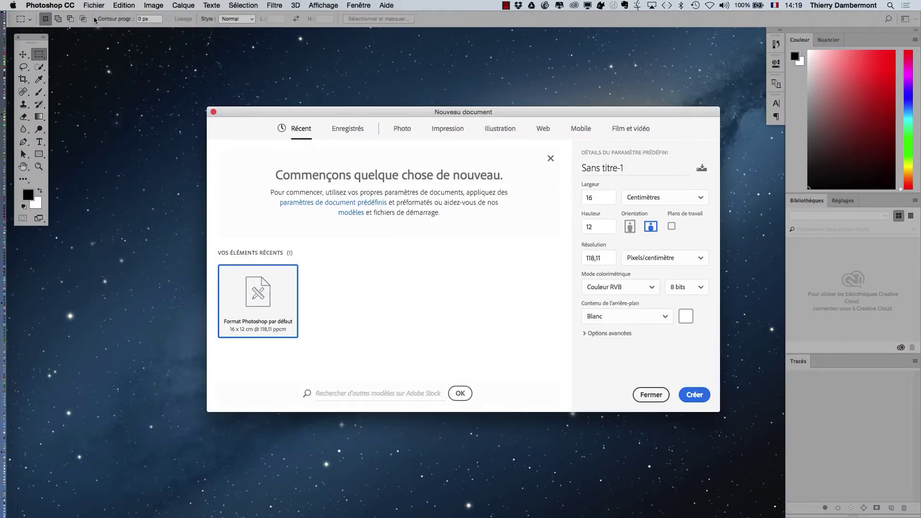
pyautogui.moveTo(274, 114); pyautogui.dragTo(190, 91)
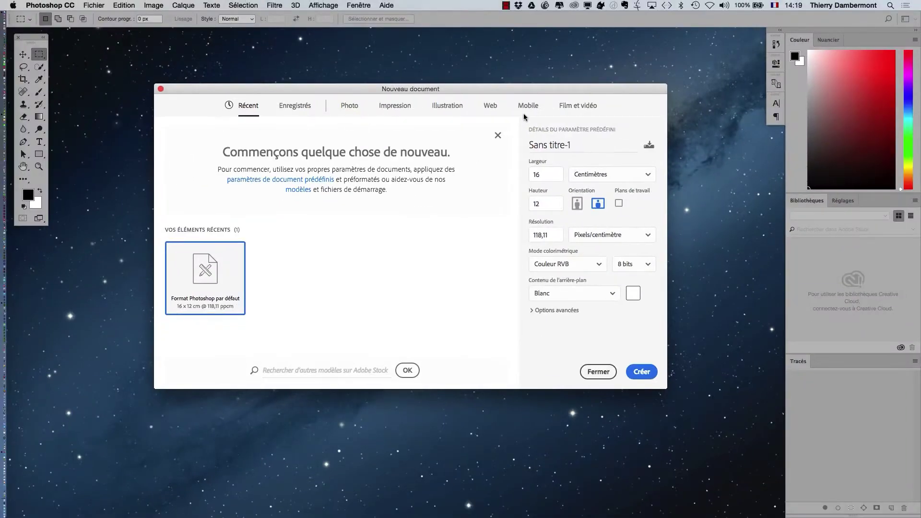
pyautogui.click(59, 5)
pyautogui.click(59, 4)
pyautogui.click(160, 88)
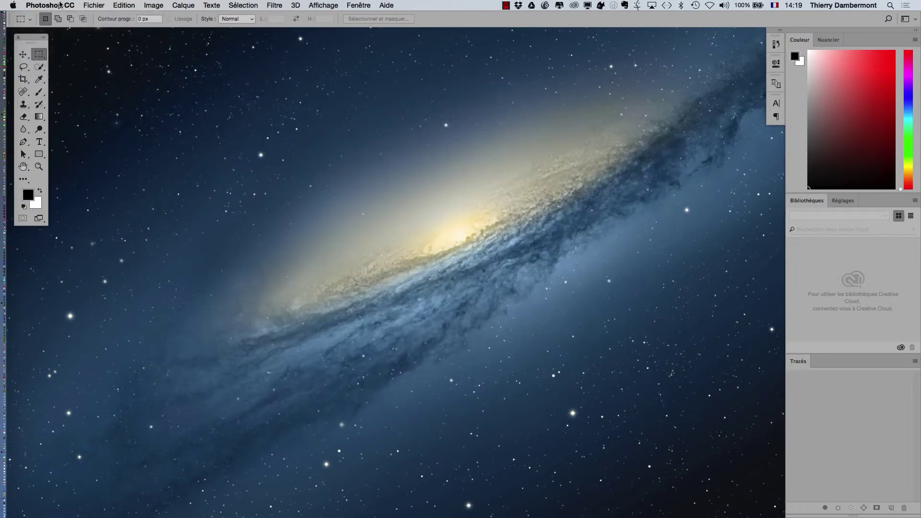
# Enable the legacy "Nouveau document" interface in the General preferences
pyautogui.click(47, 3)
pyautogui.moveTo(54, 36)
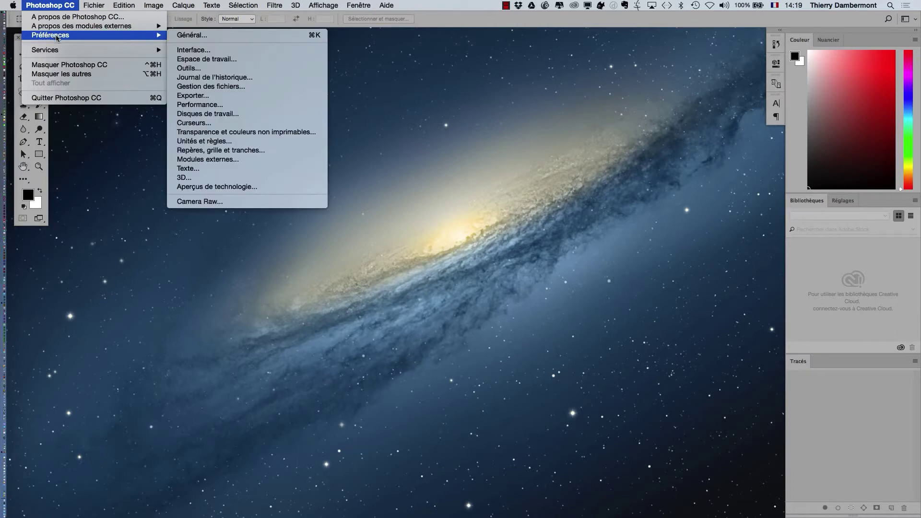
pyautogui.click(194, 35)
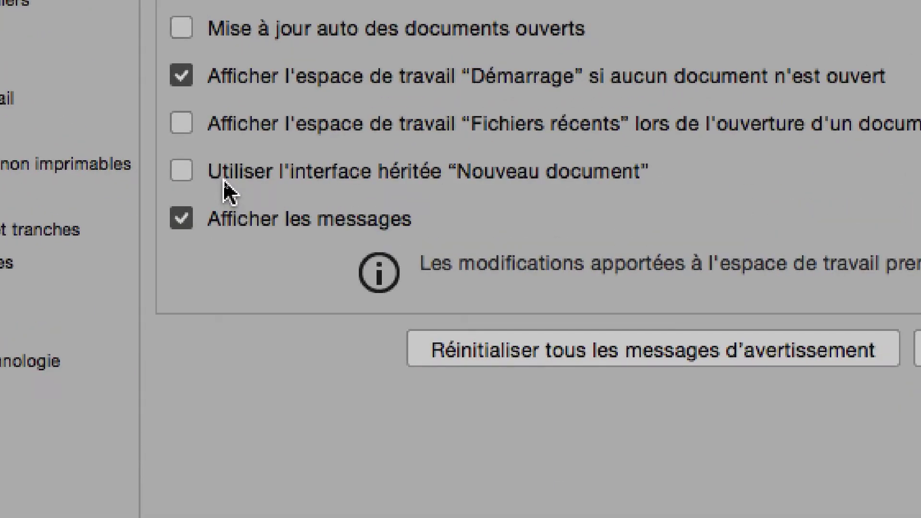
pyautogui.click(227, 177)
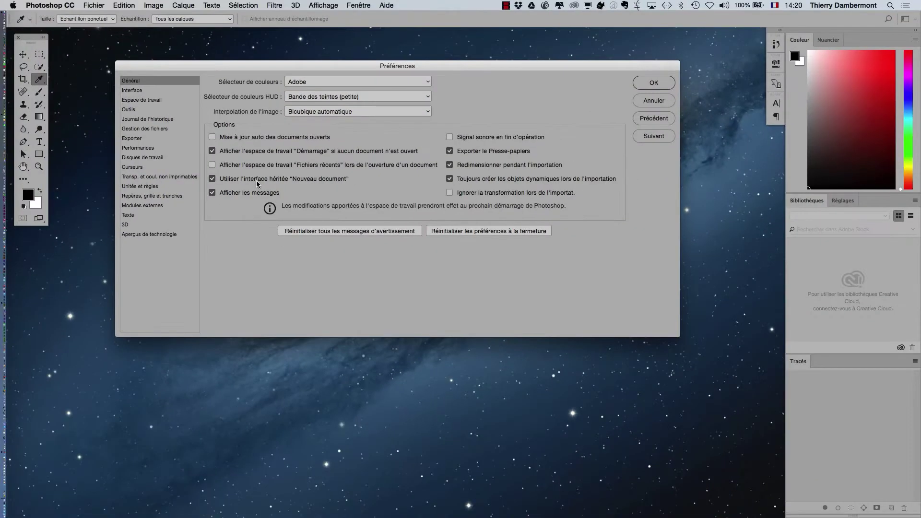
pyautogui.click(647, 87)
pyautogui.press('m')
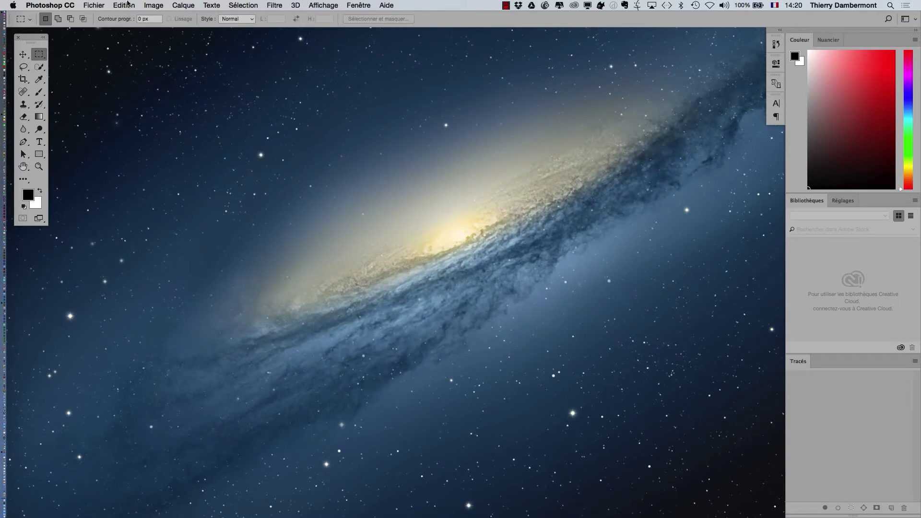
# Check how the legacy New document dialog looks by opening it, reviewing its fields and cancelling it
pyautogui.click(95, 5)
pyautogui.click(103, 16)
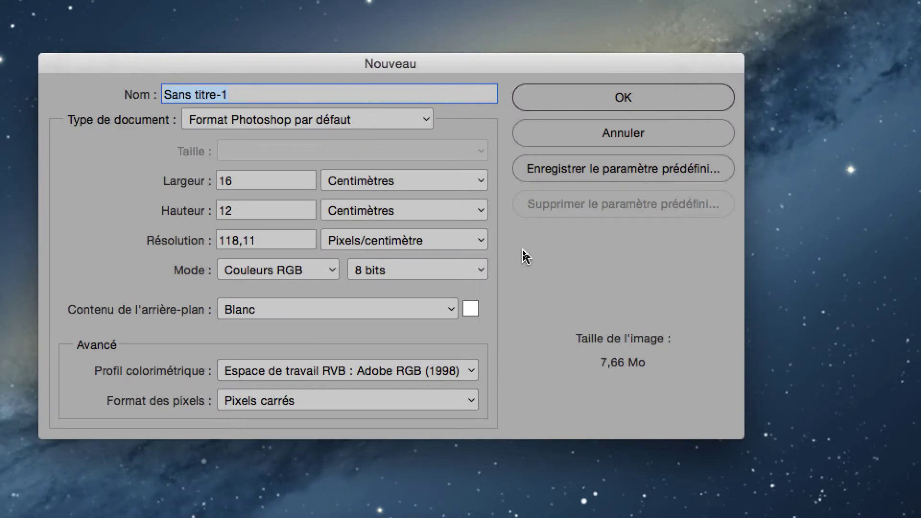
pyautogui.press('alt')
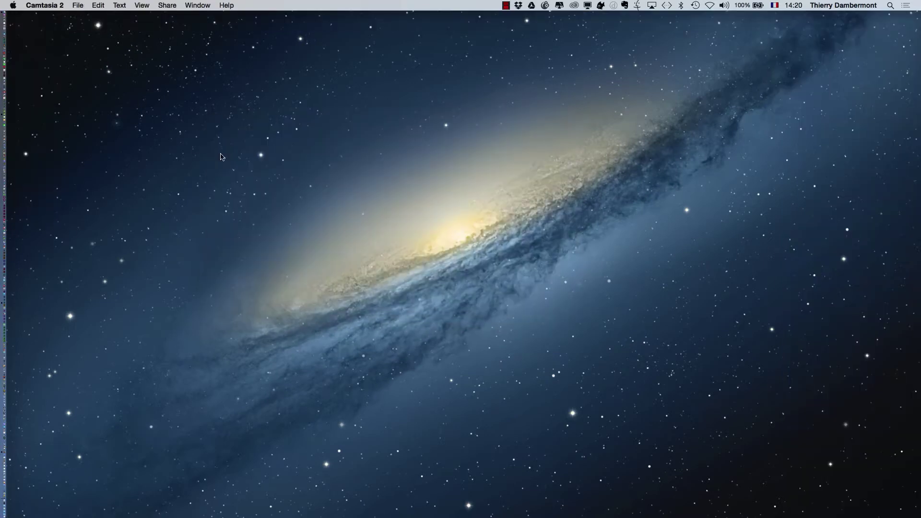
pyautogui.press('super+Tab')
pyautogui.click(413, 259)
pyautogui.click(92, 4)
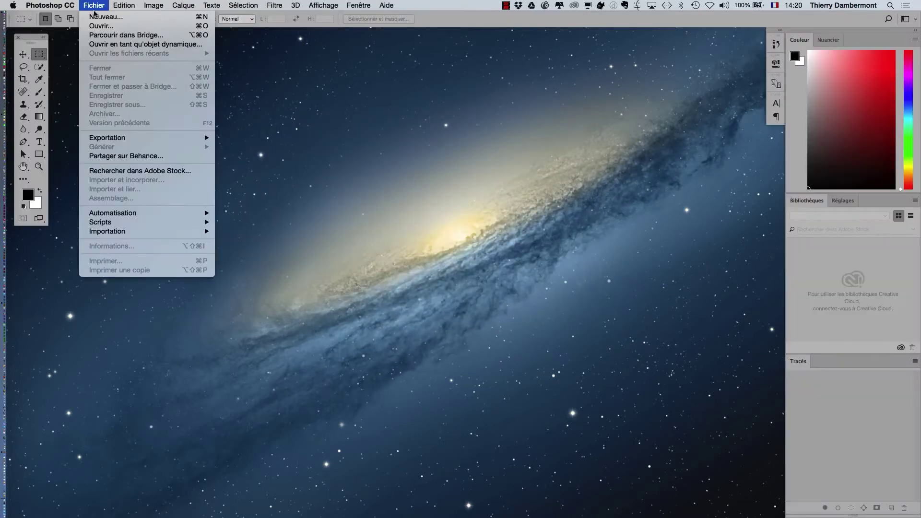
pyautogui.click(98, 21)
pyautogui.moveTo(367, 61); pyautogui.dragTo(452, 161)
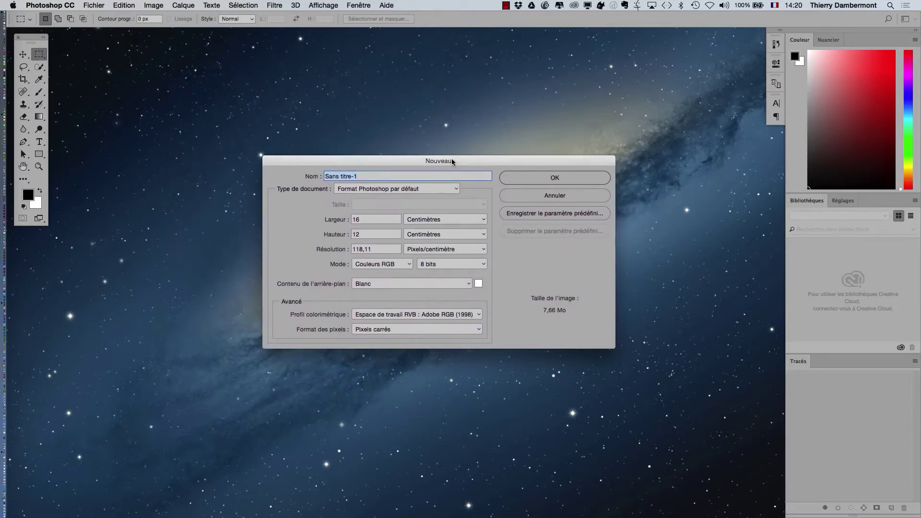
pyautogui.press('alt')
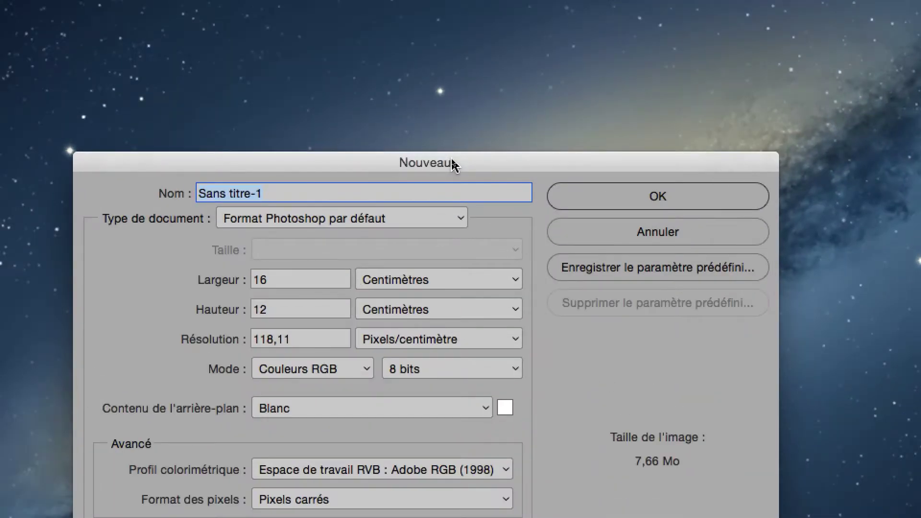
pyautogui.press('alt')
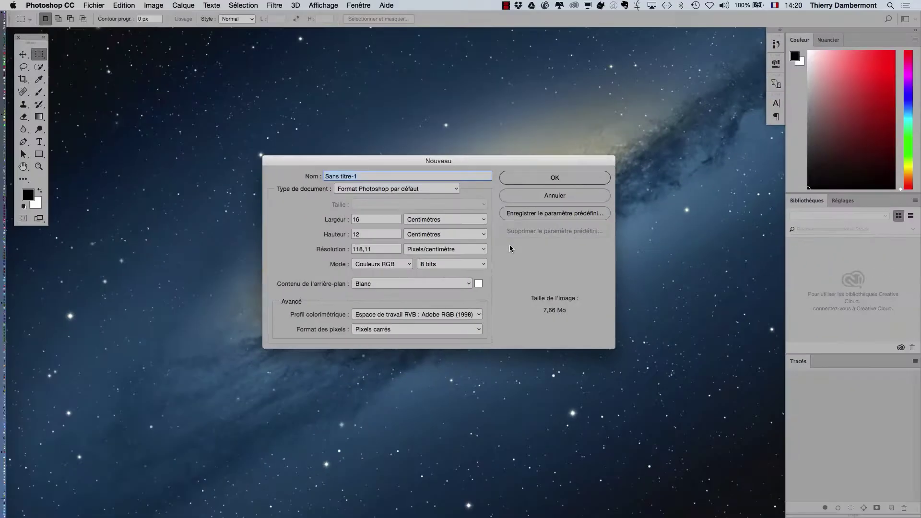
pyautogui.click(555, 196)
pyautogui.press('super+h')
pyautogui.press('super+Tab')
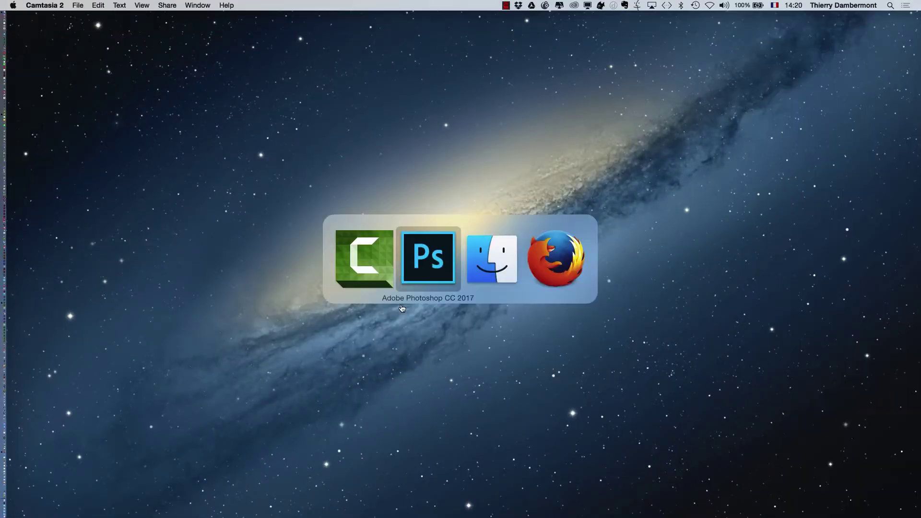
# Start a new document and reposition its settings dialog over the workspace
pyautogui.click(94, 5)
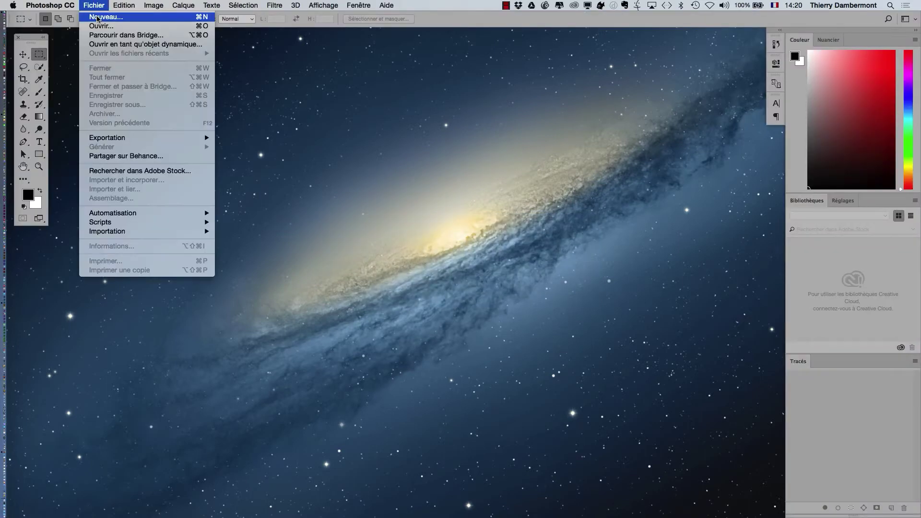
pyautogui.click(99, 15)
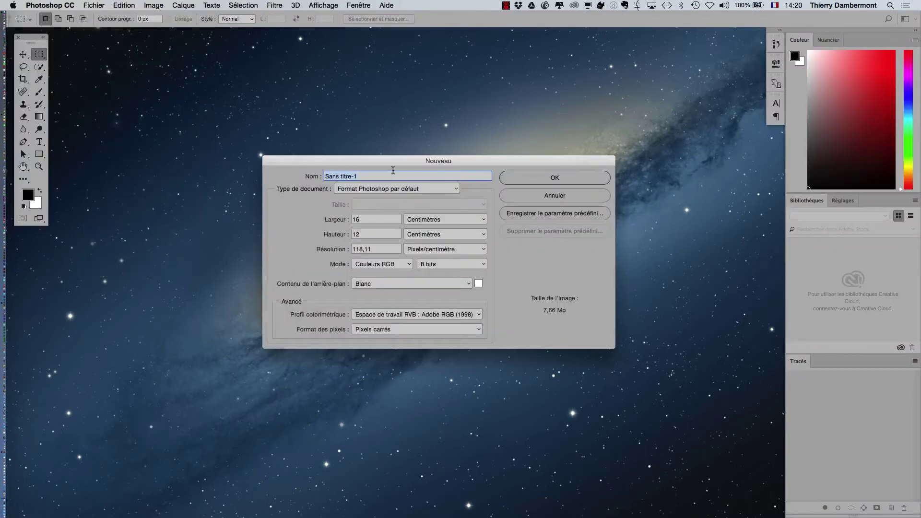
pyautogui.moveTo(386, 160); pyautogui.dragTo(296, 79)
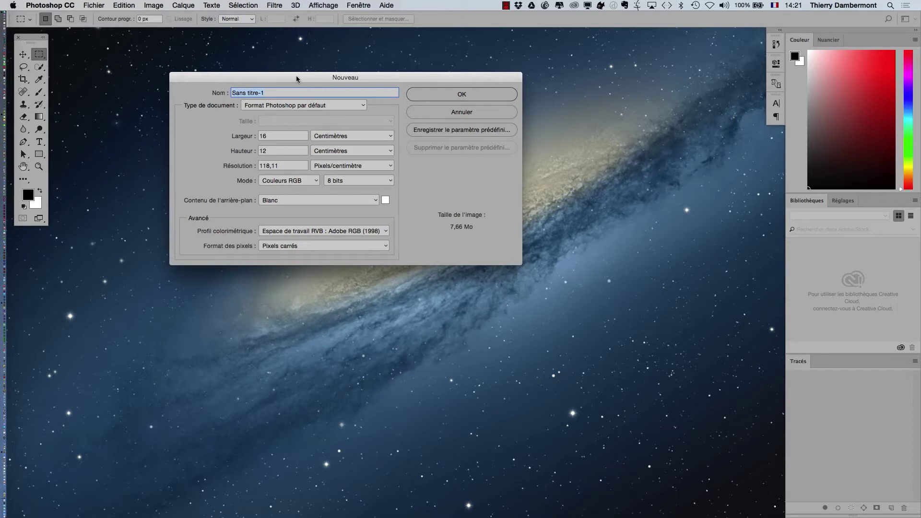
pyautogui.moveTo(297, 80); pyautogui.dragTo(362, 126)
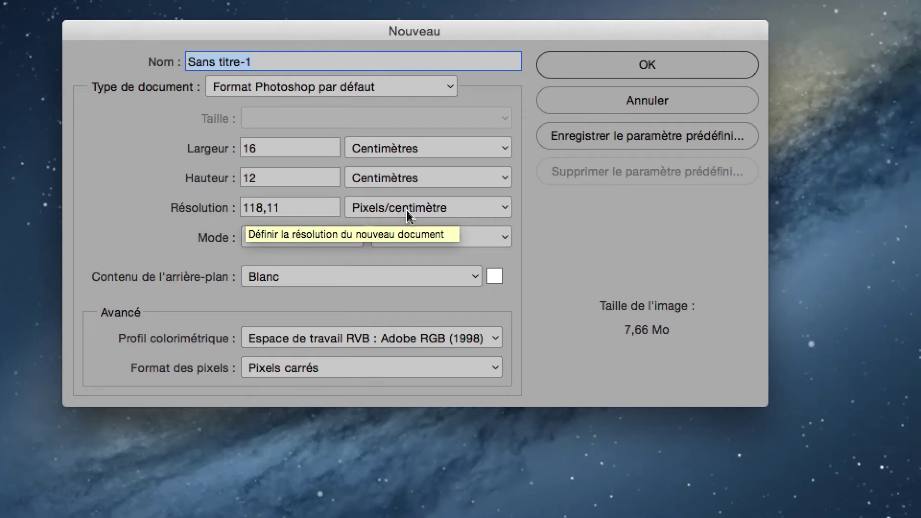
# Examine the new document's resolution value and its available units, keeping pixels per centimetre
pyautogui.click(407, 216)
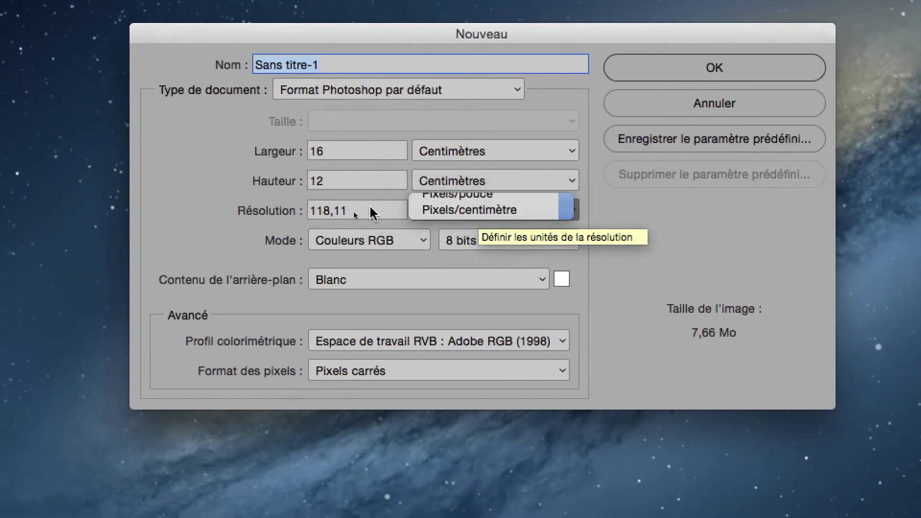
pyautogui.click(316, 214)
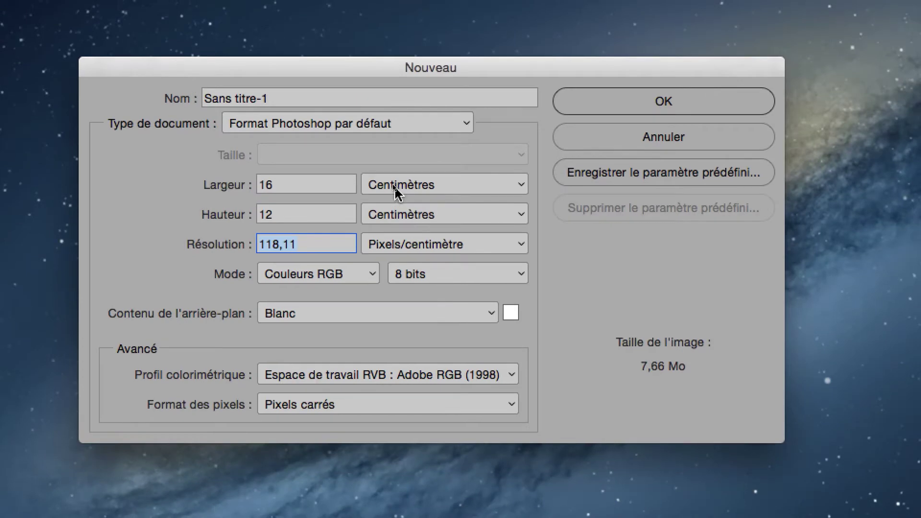
pyautogui.click(422, 270)
pyautogui.click(396, 184)
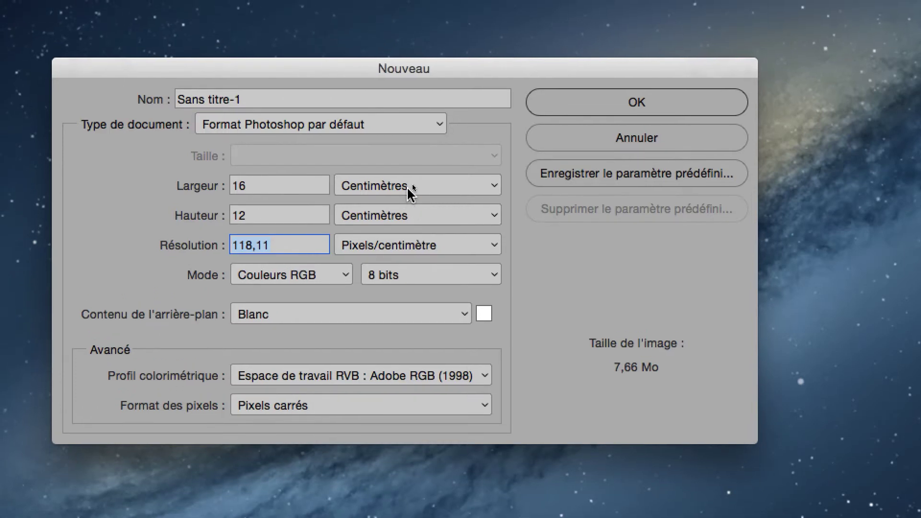
# Set the new document's width and height units to pixels
pyautogui.click(411, 192)
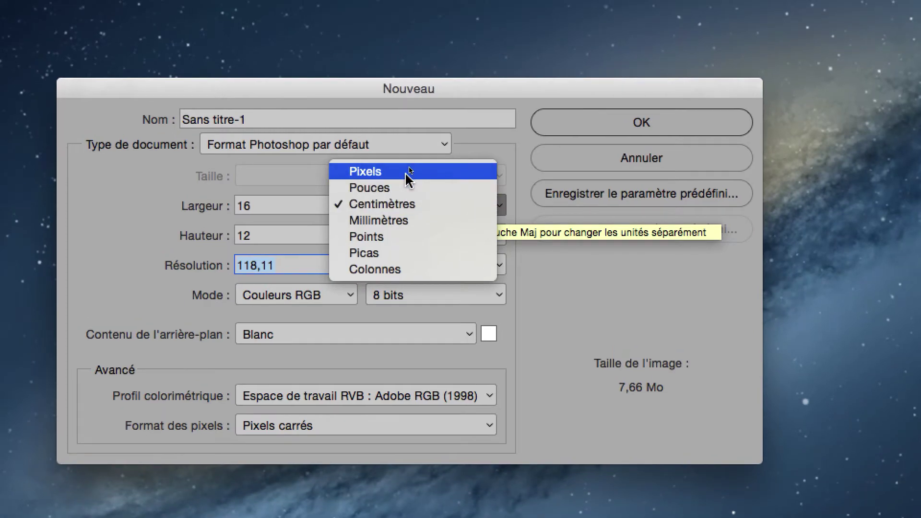
pyautogui.click(408, 171)
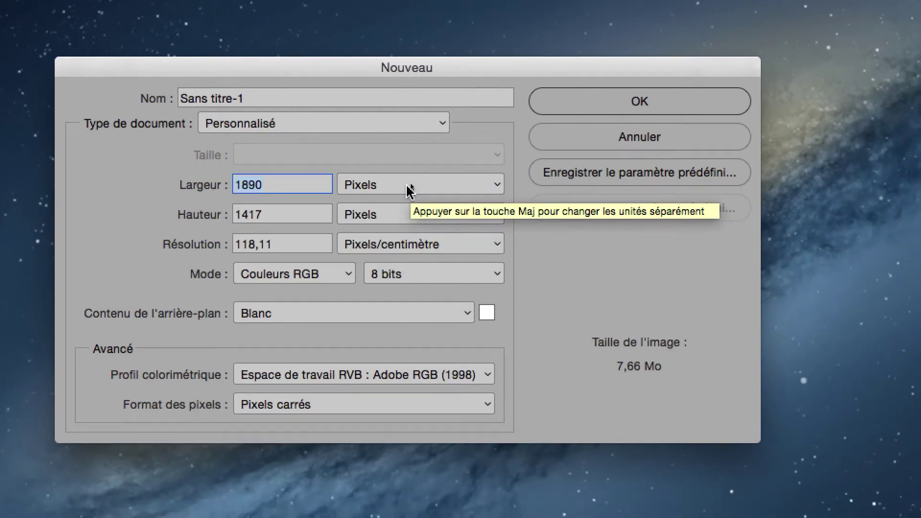
pyautogui.click(409, 211)
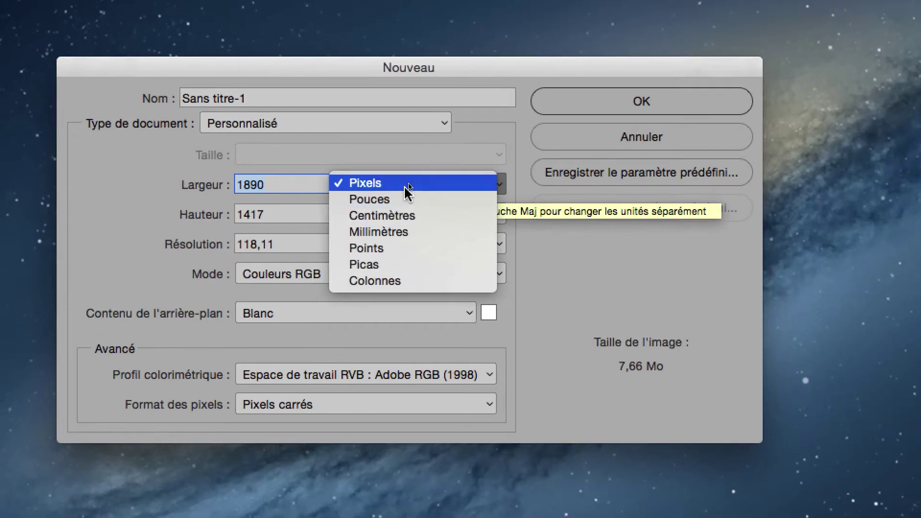
pyautogui.click(407, 187)
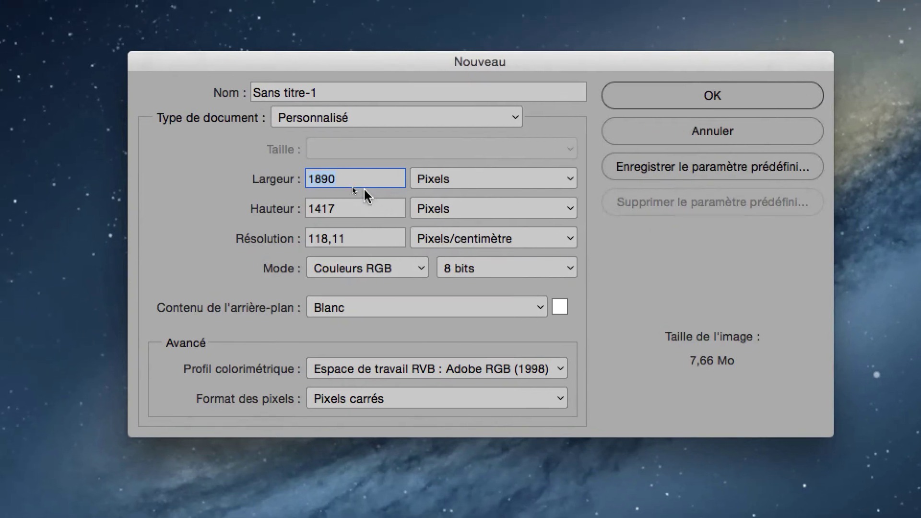
# Set the new document's width and height to 2000 pixels each
pyautogui.click(347, 180)
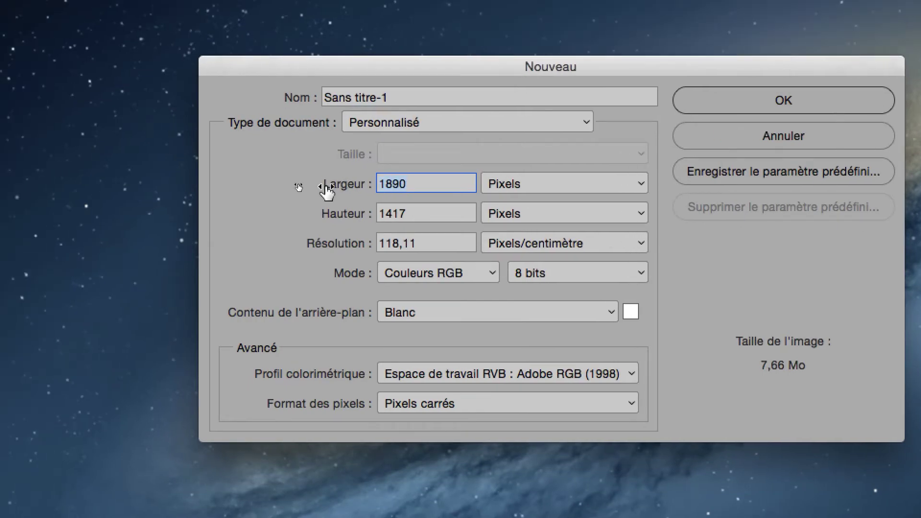
pyautogui.write('2000')
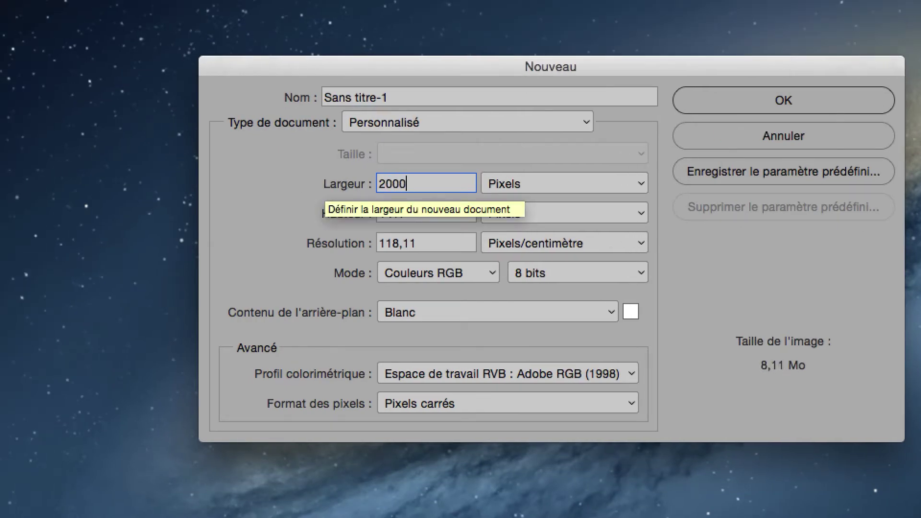
pyautogui.press('Tab')
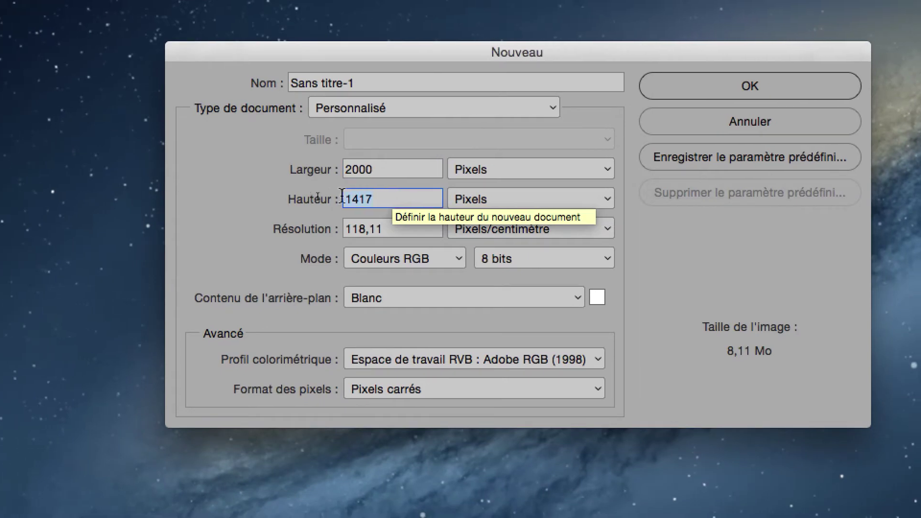
pyautogui.write('2000')
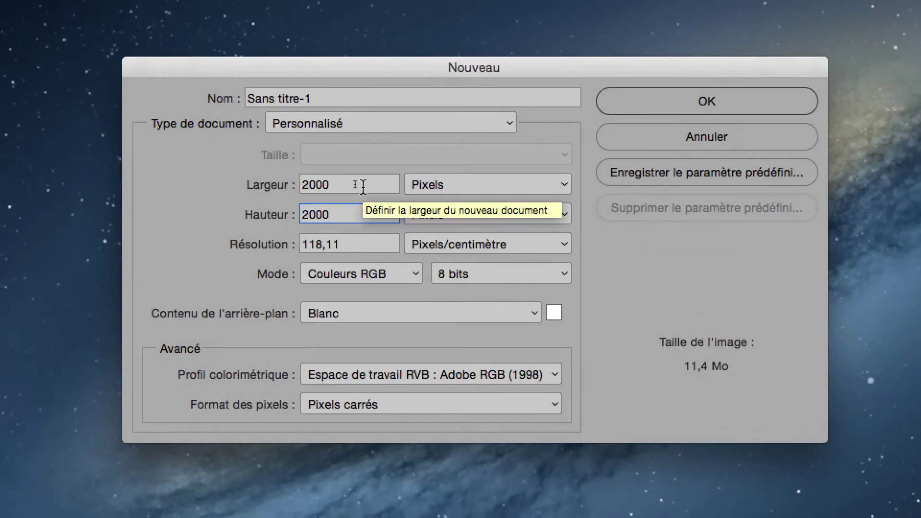
pyautogui.click(391, 163)
pyautogui.click(382, 196)
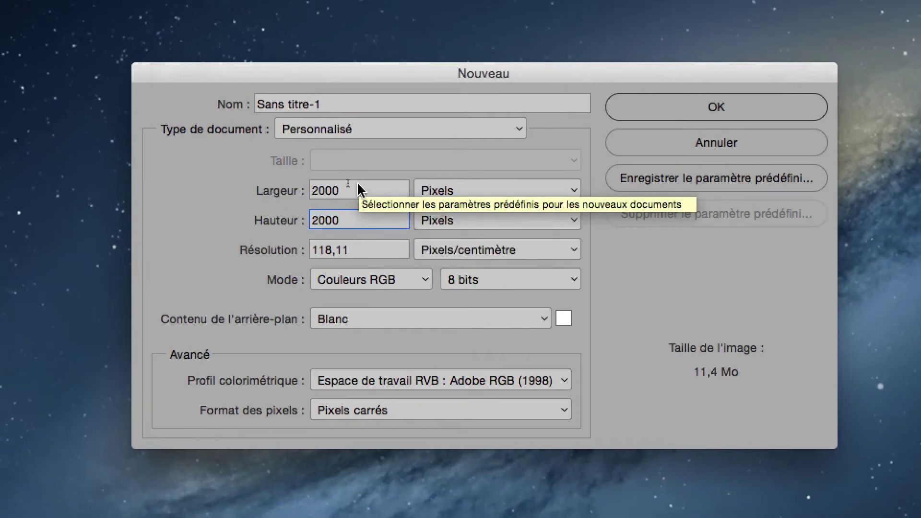
pyautogui.click(353, 164)
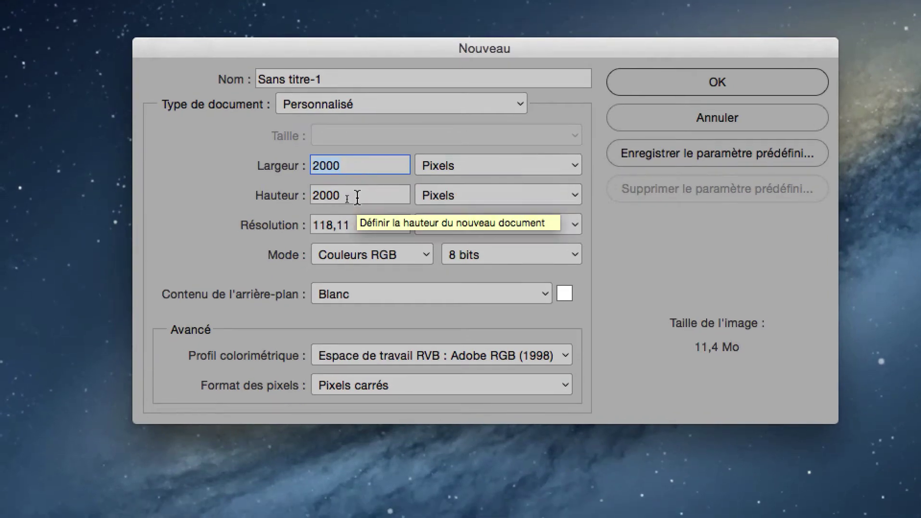
pyautogui.click(358, 197)
pyautogui.click(346, 166)
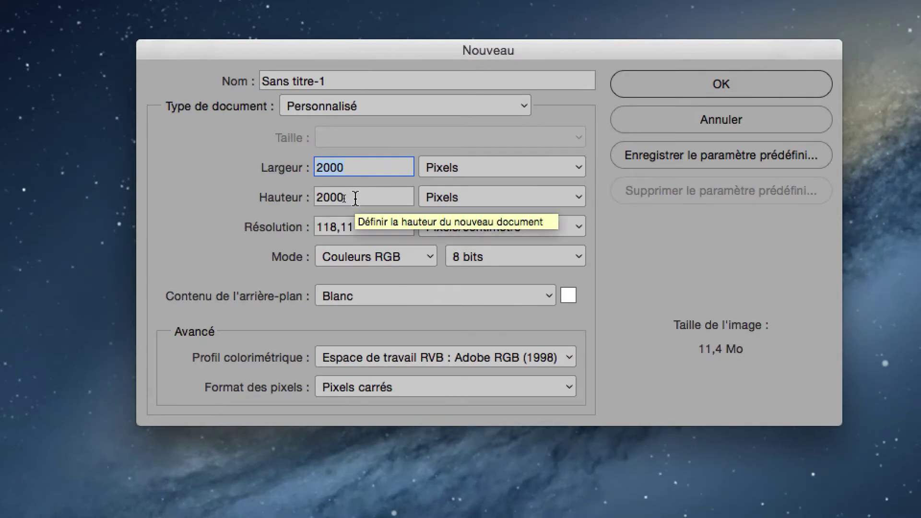
pyautogui.click(355, 197)
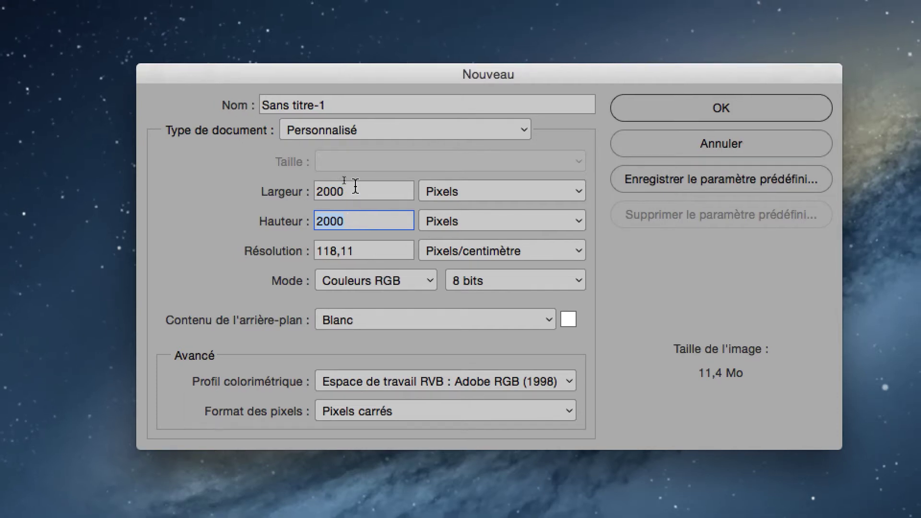
# Set the new document's width to 4000 pixels
pyautogui.click(358, 167)
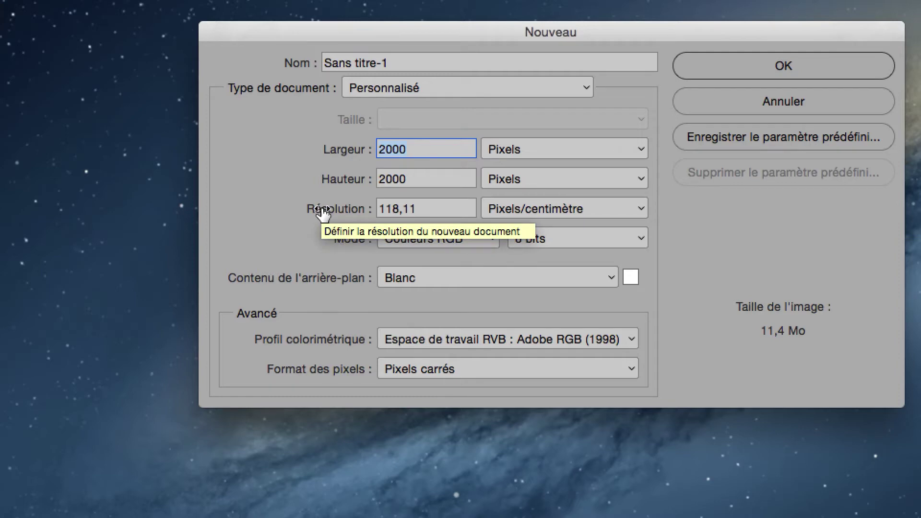
pyautogui.write('4000')
pyautogui.press('Tab')
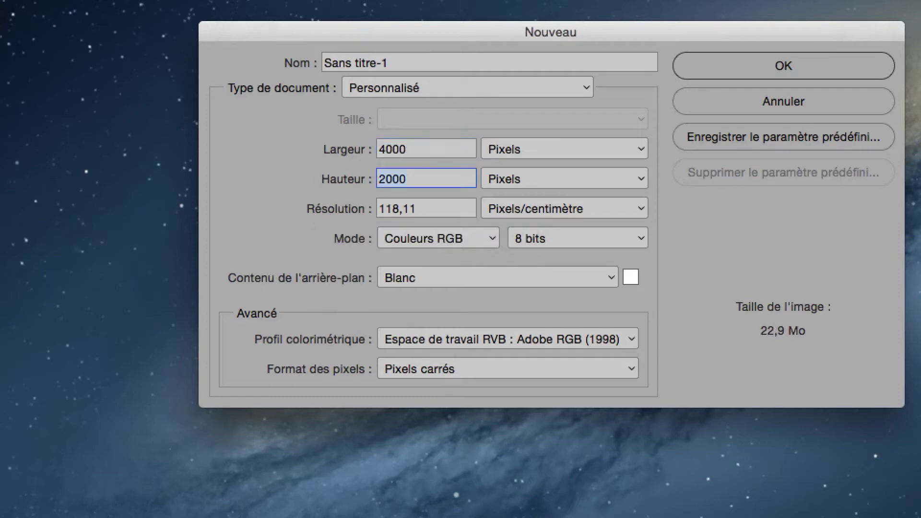
# Set the new document's height to 4000 pixels and its resolution unit to pixels per inch, keeping 300
pyautogui.write('4000')
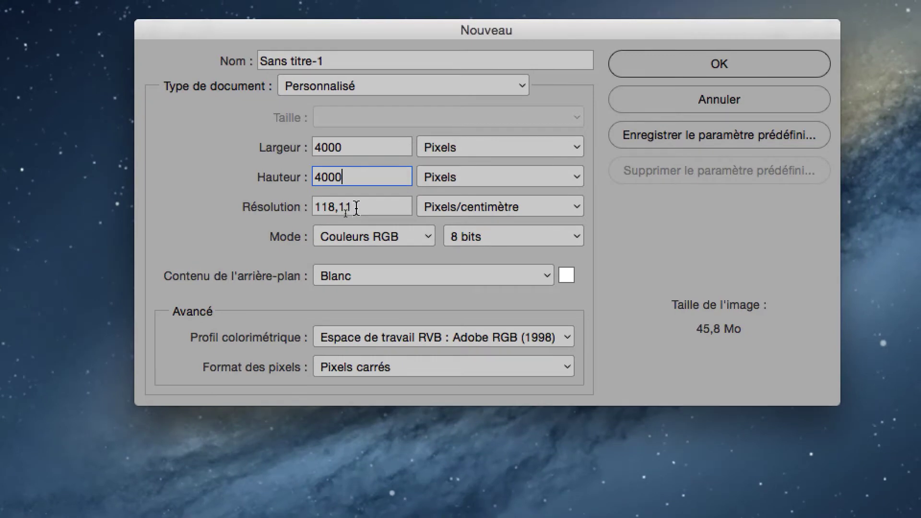
pyautogui.press('Tab')
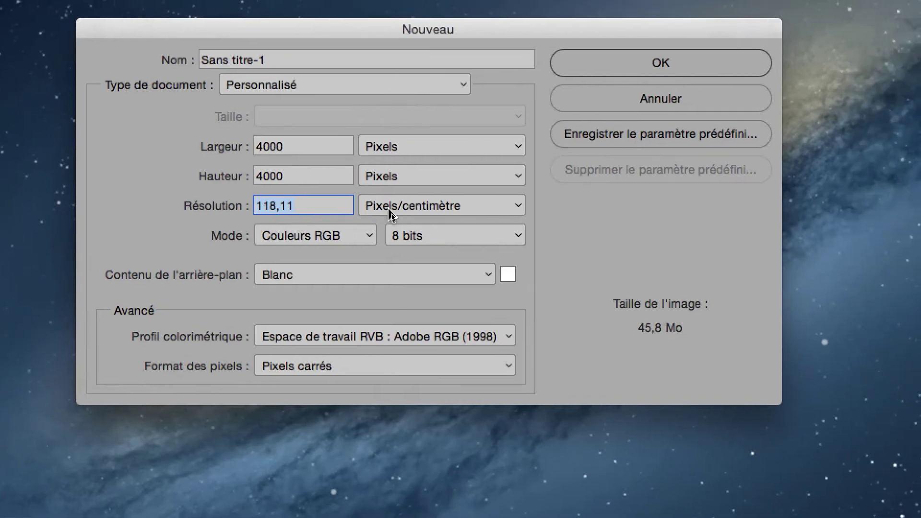
pyautogui.click(467, 205)
pyautogui.click(403, 188)
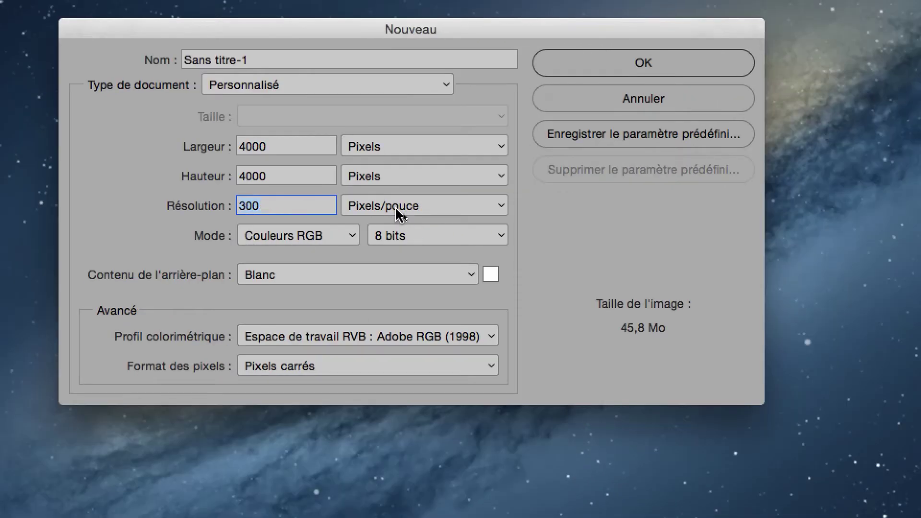
pyautogui.click(467, 210)
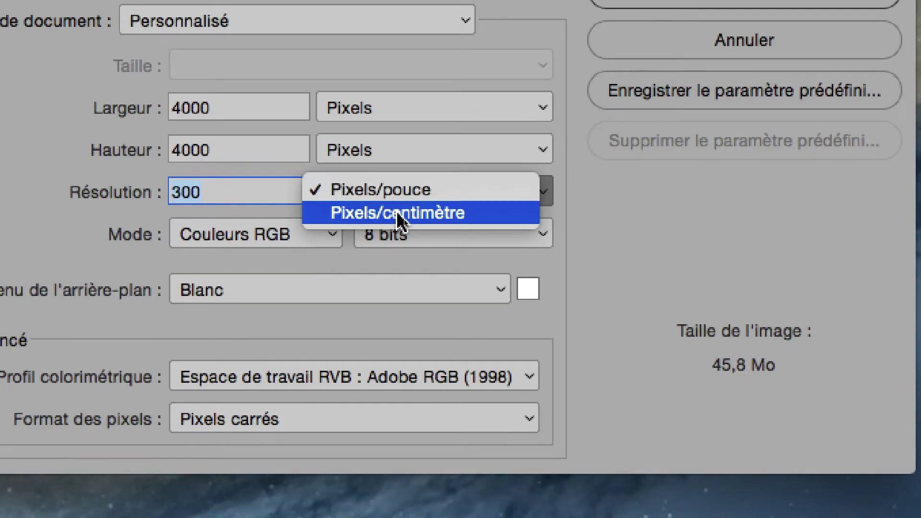
pyautogui.click(527, 191)
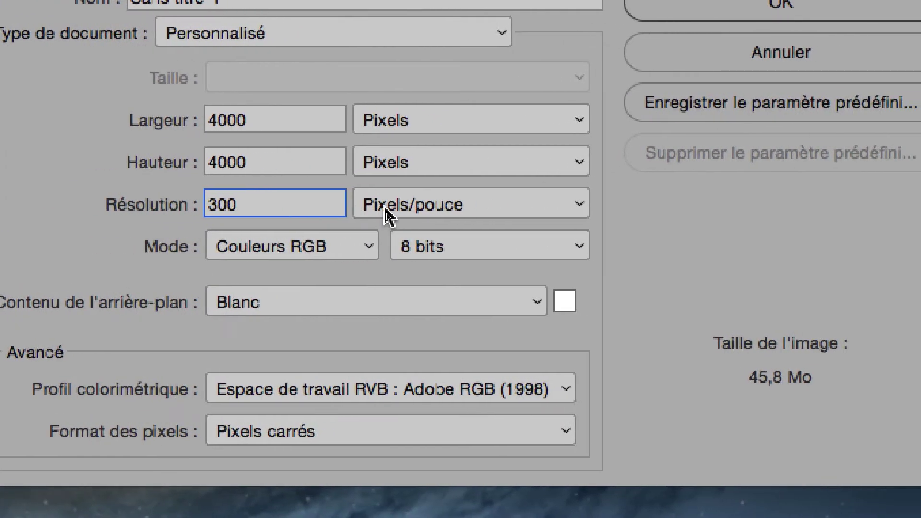
# Try resolutions of 500 and 2500 pixels per inch for the new document, and return the value to 300
pyautogui.click(190, 207)
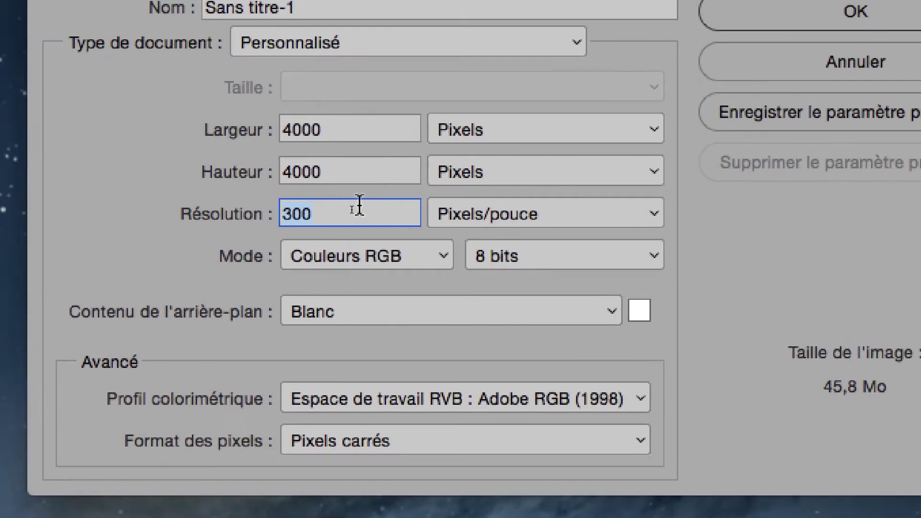
pyautogui.click(210, 199)
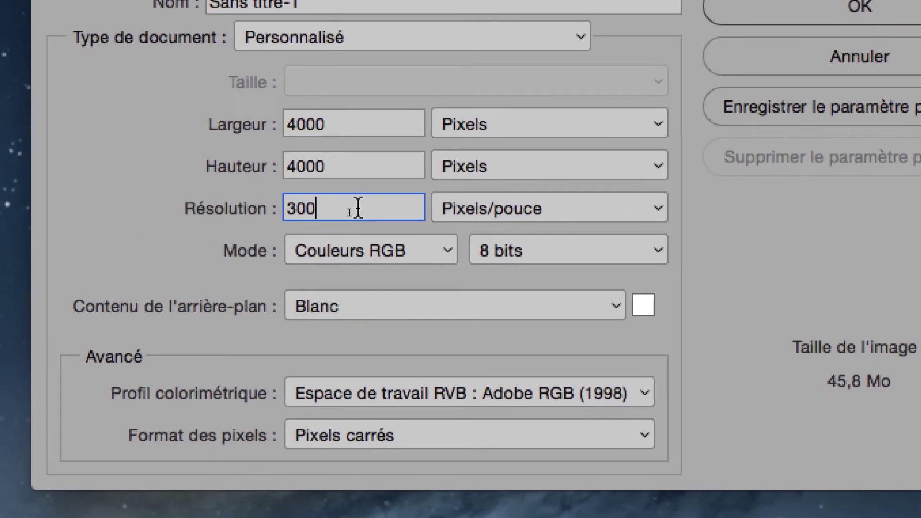
pyautogui.click(247, 213)
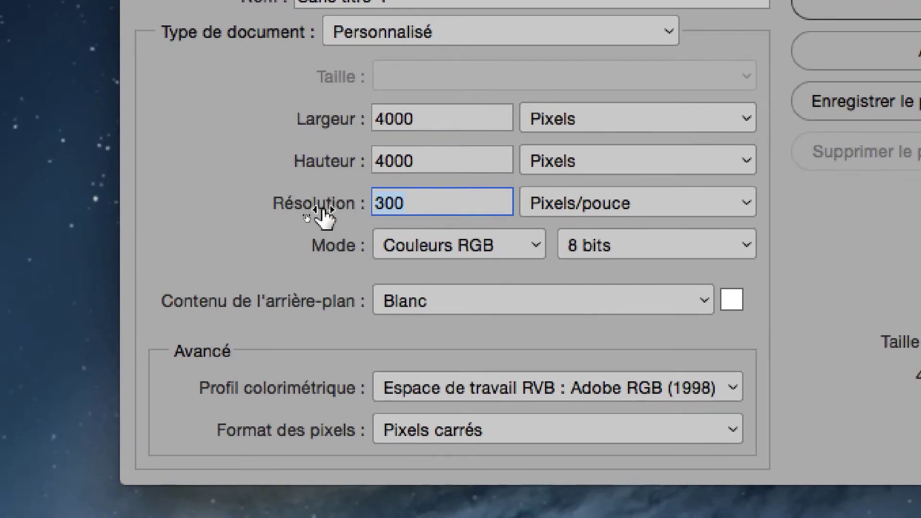
pyautogui.write('1')
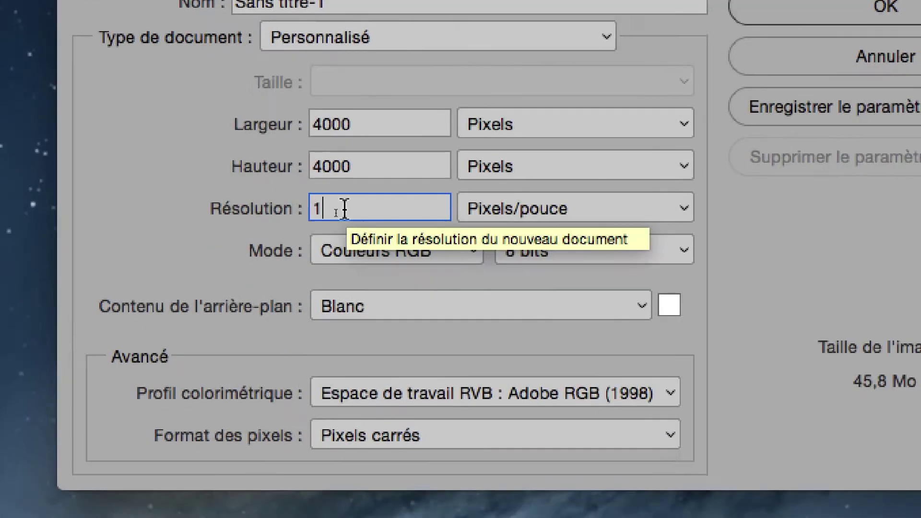
pyautogui.click(343, 201)
pyautogui.write('500')
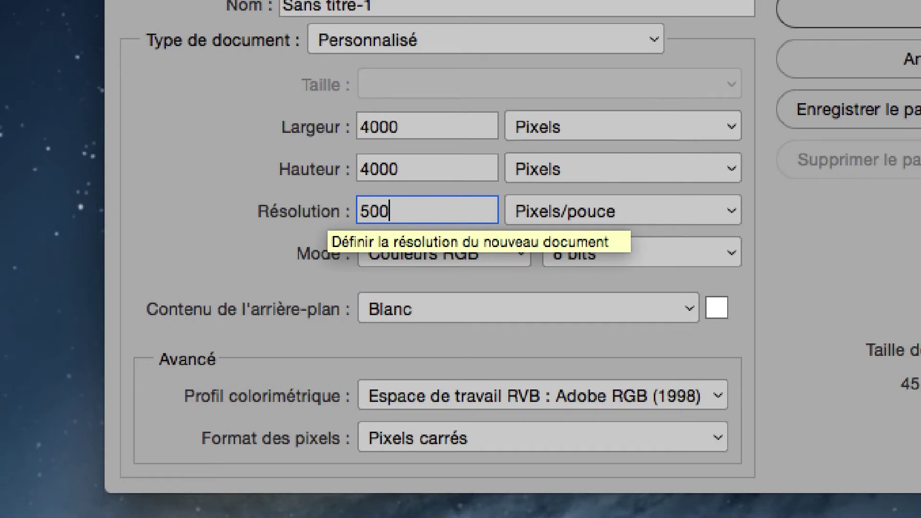
pyautogui.click(347, 219)
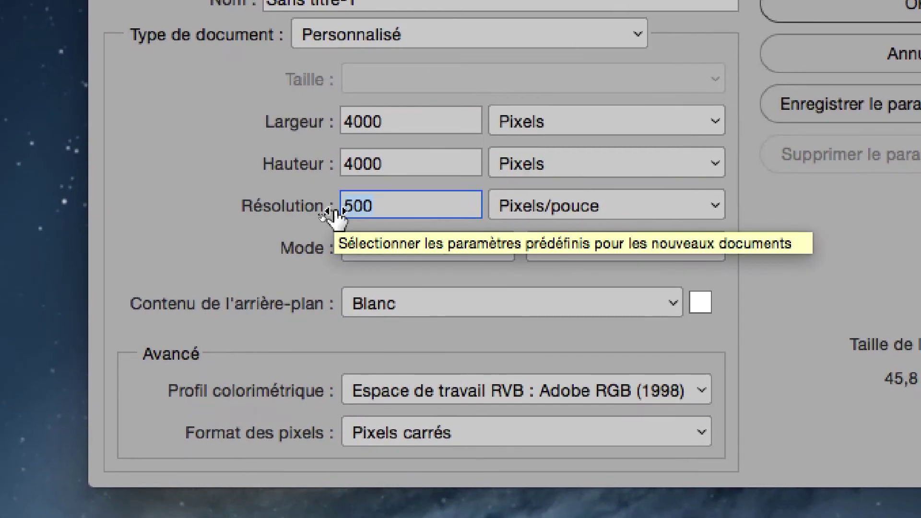
pyautogui.write('2500')
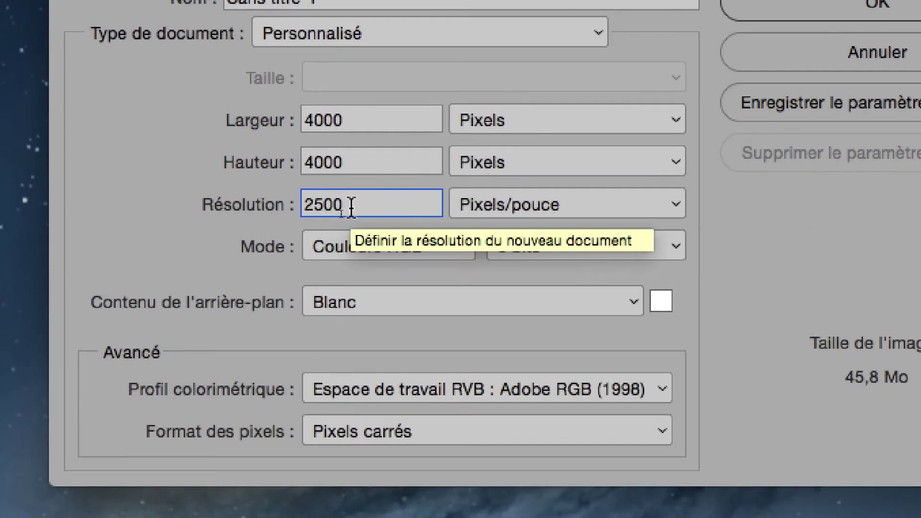
pyautogui.moveTo(379, 269); pyautogui.dragTo(324, 269)
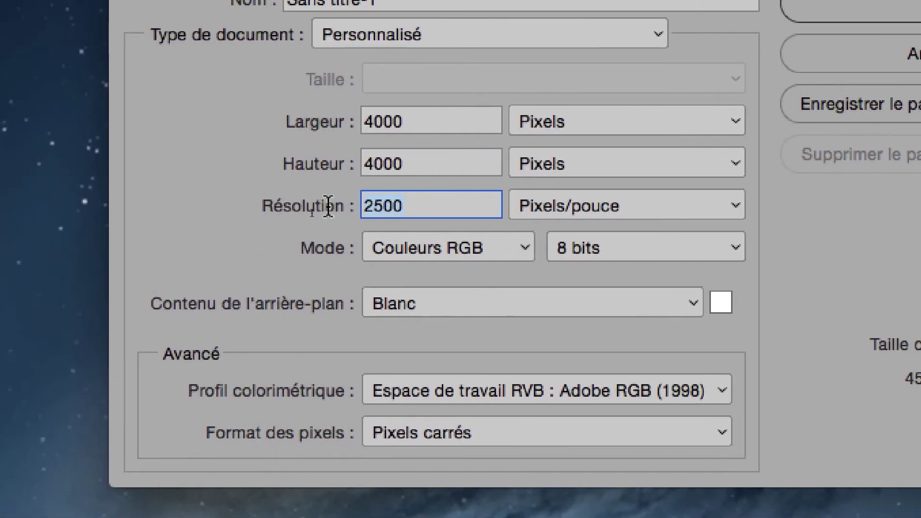
pyautogui.write('300')
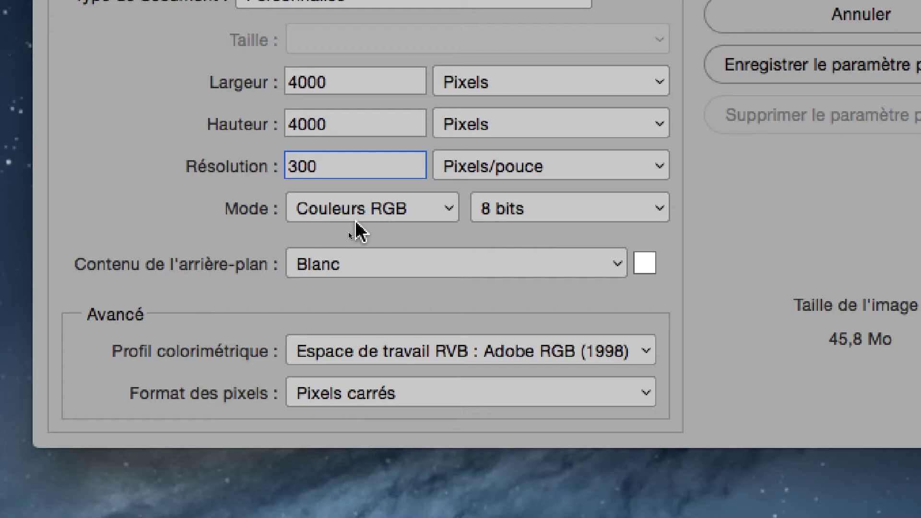
# Try the Couleurs CMJN colour mode for the new document, and switch back to Couleurs RGB
pyautogui.click(359, 209)
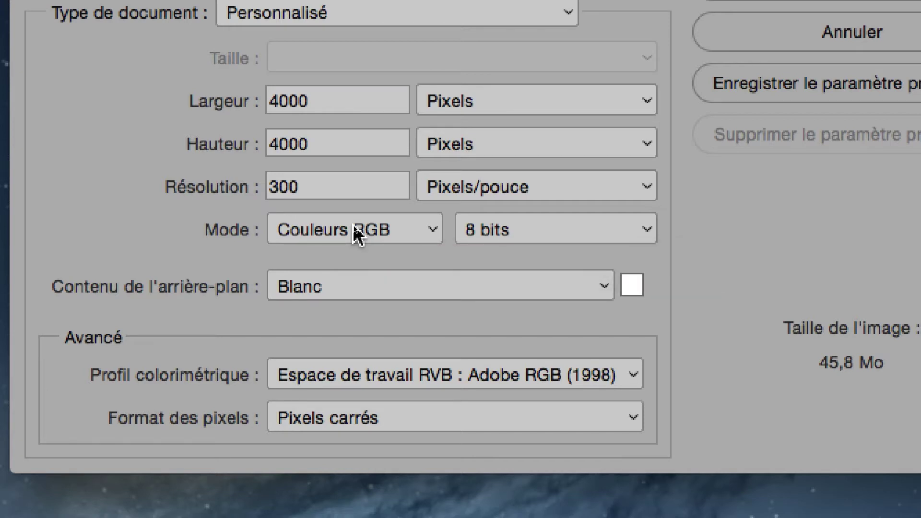
pyautogui.click(353, 225)
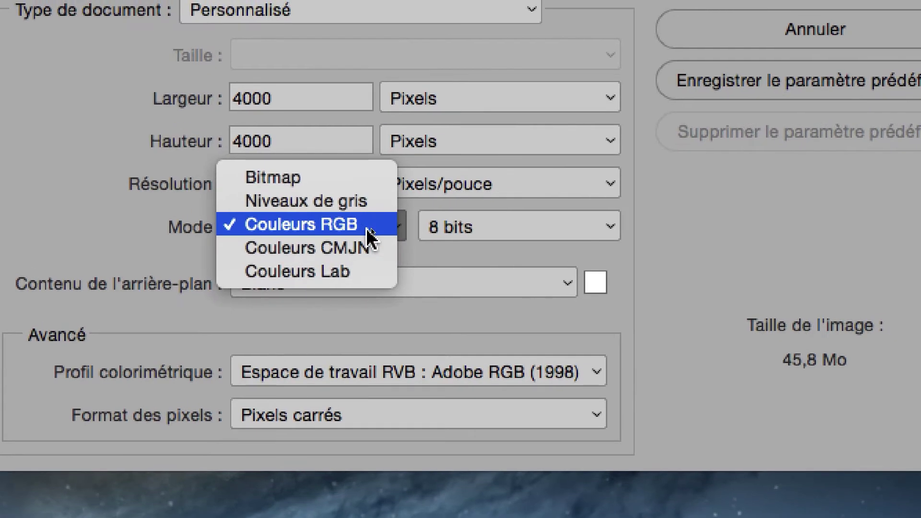
pyautogui.click(369, 234)
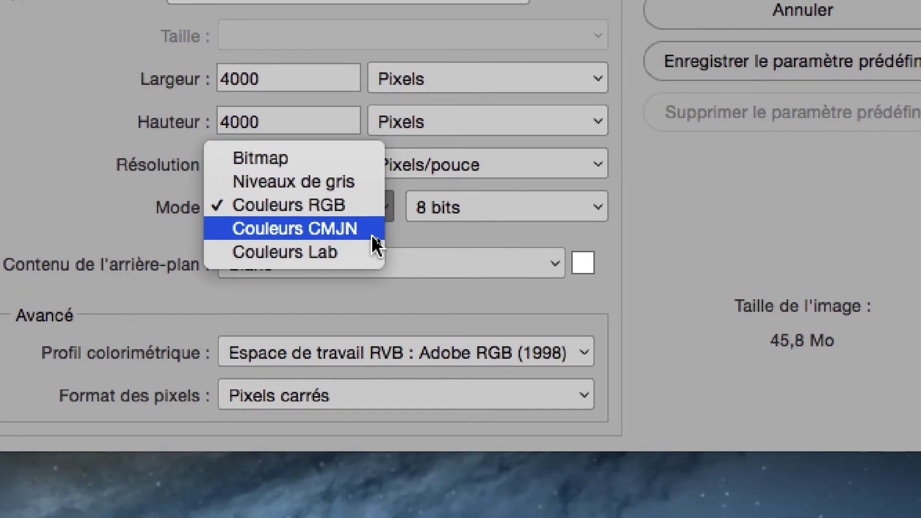
pyautogui.click(372, 237)
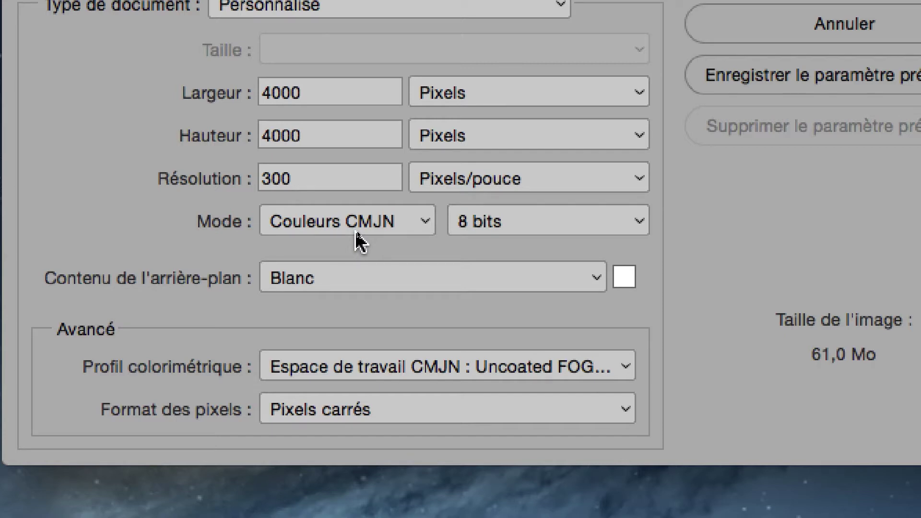
pyautogui.click(355, 231)
pyautogui.click(357, 226)
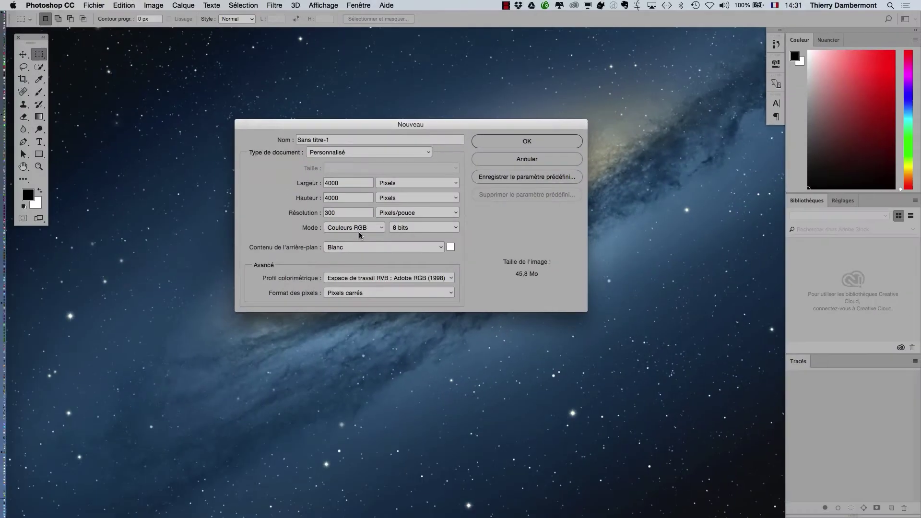
# Create the 4000 × 4000 pixel RGB document and move its window away from the tools
pyautogui.press('alt')
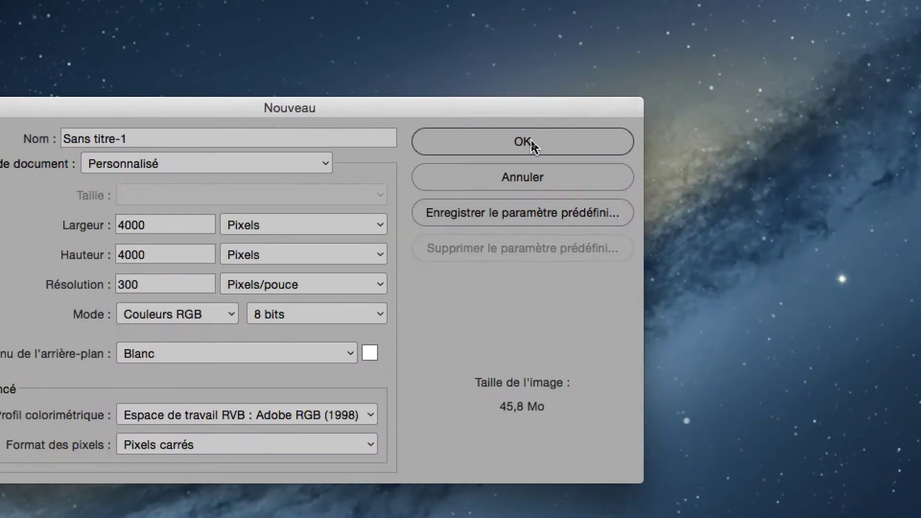
pyautogui.click(531, 143)
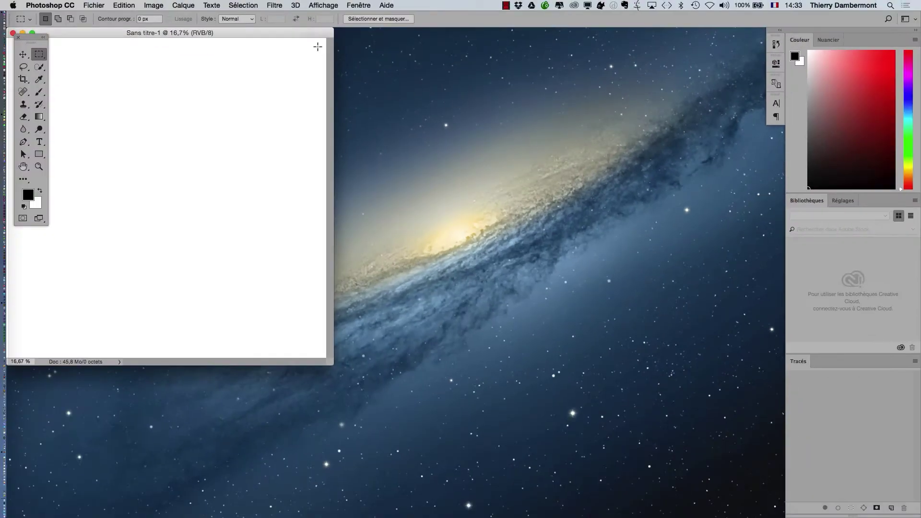
pyautogui.moveTo(290, 32); pyautogui.dragTo(529, 79)
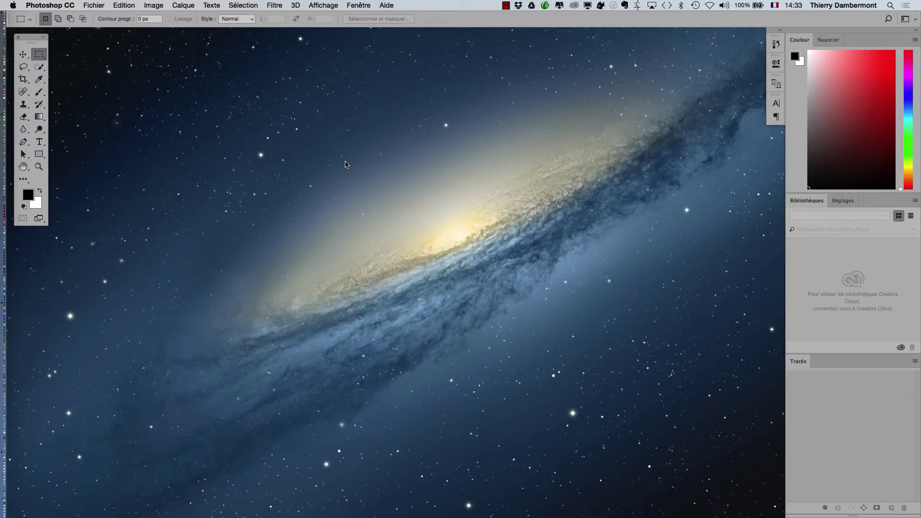
# Hide Photoshop, switch to Firefox and open a new browser window
pyautogui.press('super+h')
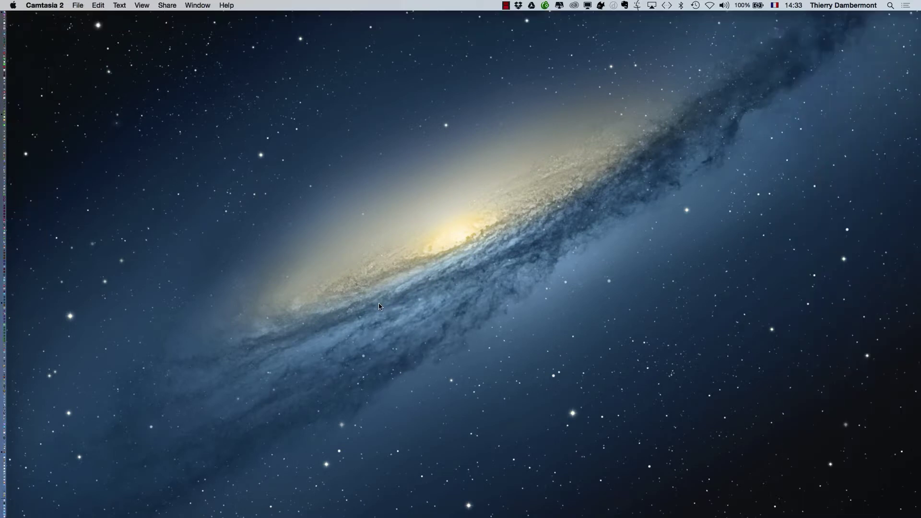
pyautogui.press('super+Tab')
pyautogui.click(534, 284)
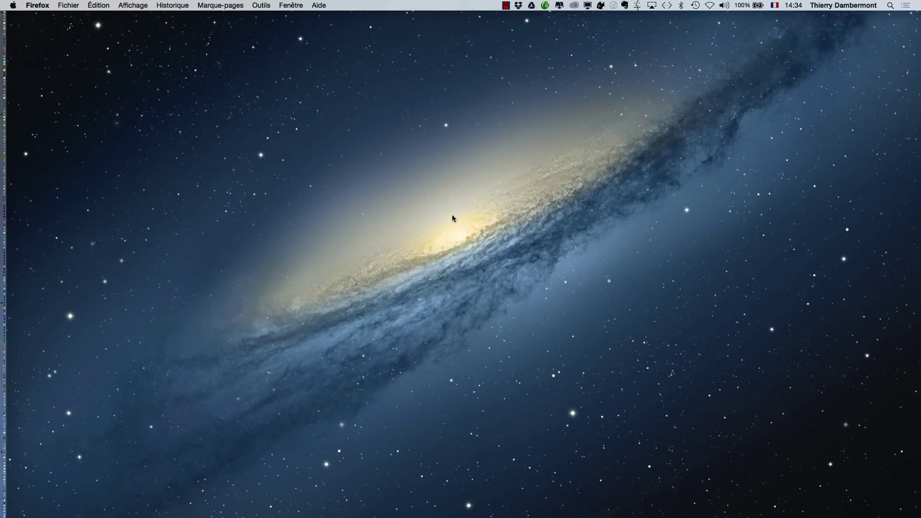
pyautogui.press('super+Tab')
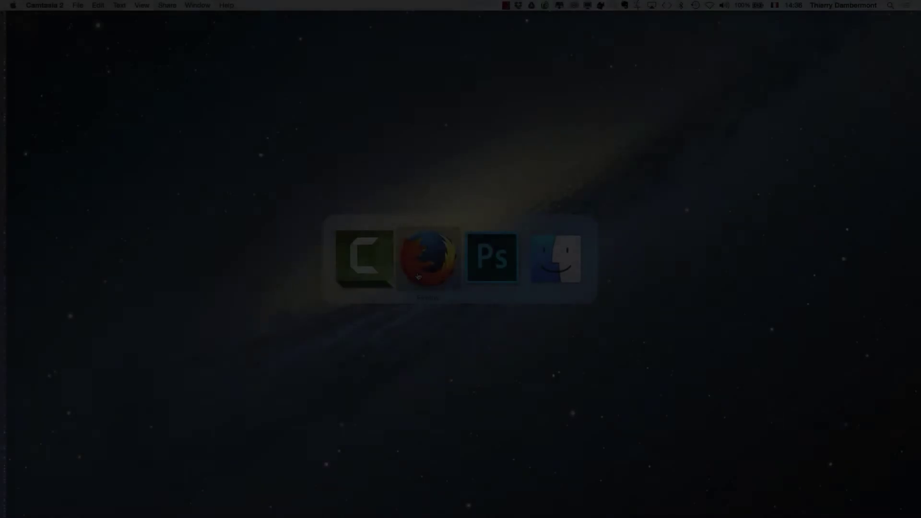
pyautogui.click(419, 277)
pyautogui.click(68, 5)
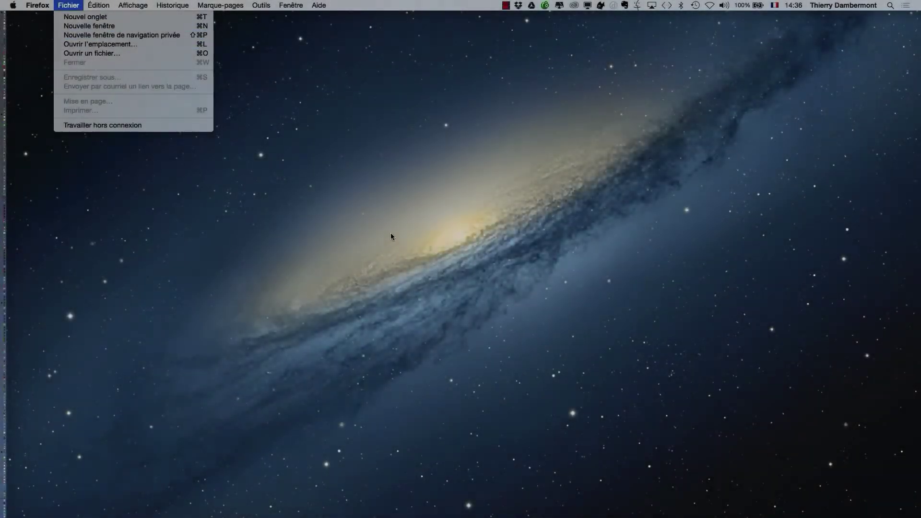
pyautogui.click(112, 27)
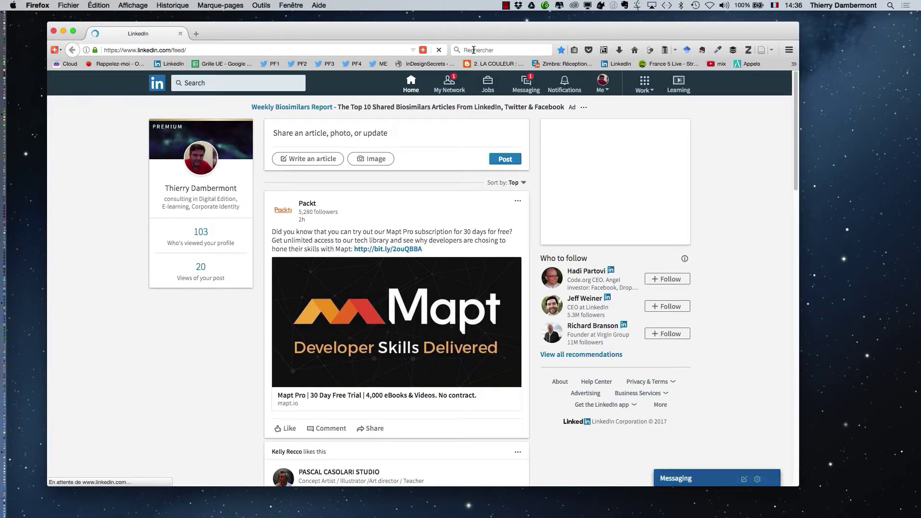
# Load google.be in the browser window and add the page to the bookmarks bar
pyautogui.click(251, 49)
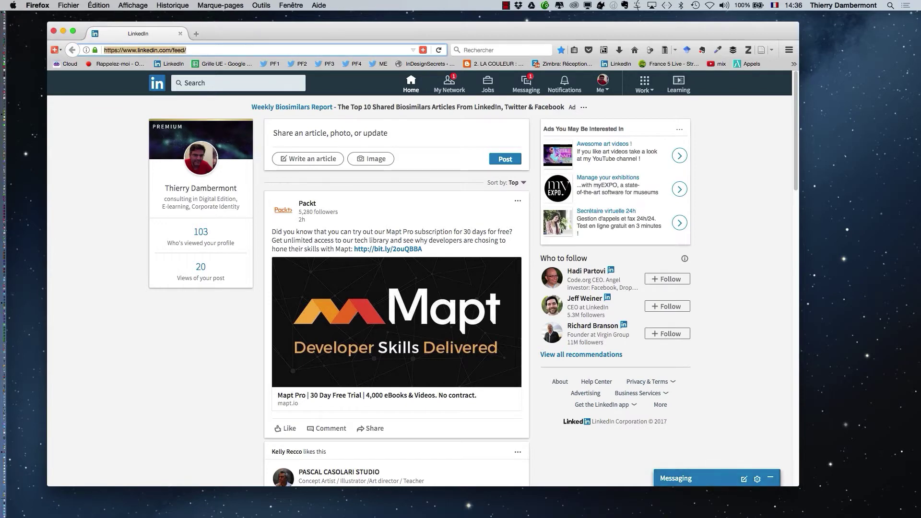
pyautogui.write('google.be')
pyautogui.press('Return')
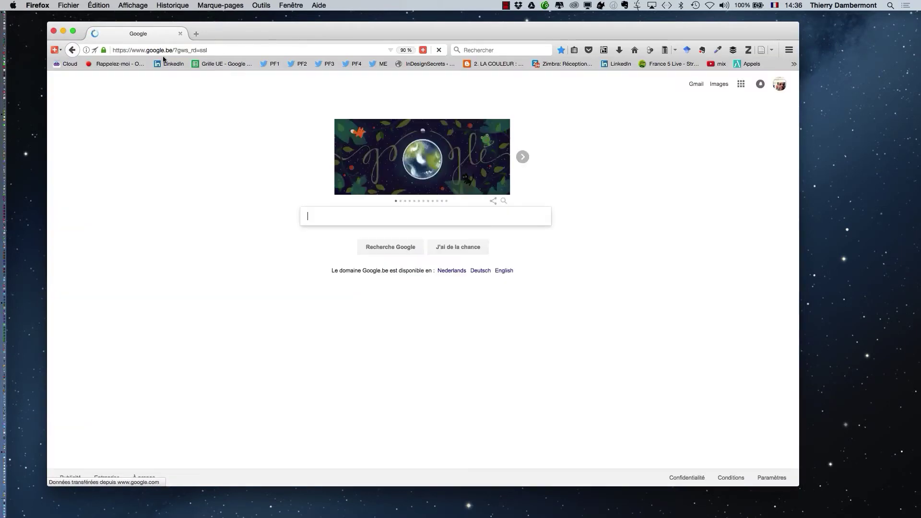
pyautogui.moveTo(86, 51); pyautogui.dragTo(83, 64)
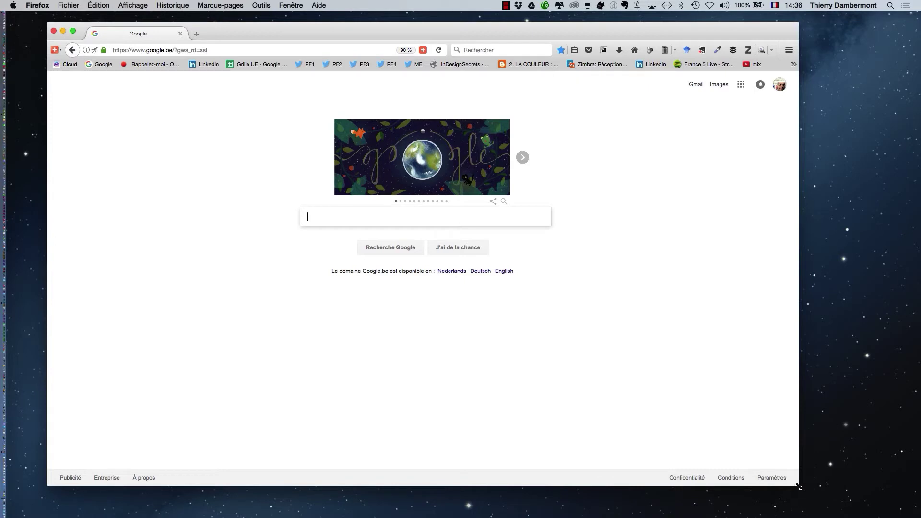
# Enlarge the browser window and set the Google page's zoom to 120%
pyautogui.moveTo(799, 486); pyautogui.dragTo(842, 504)
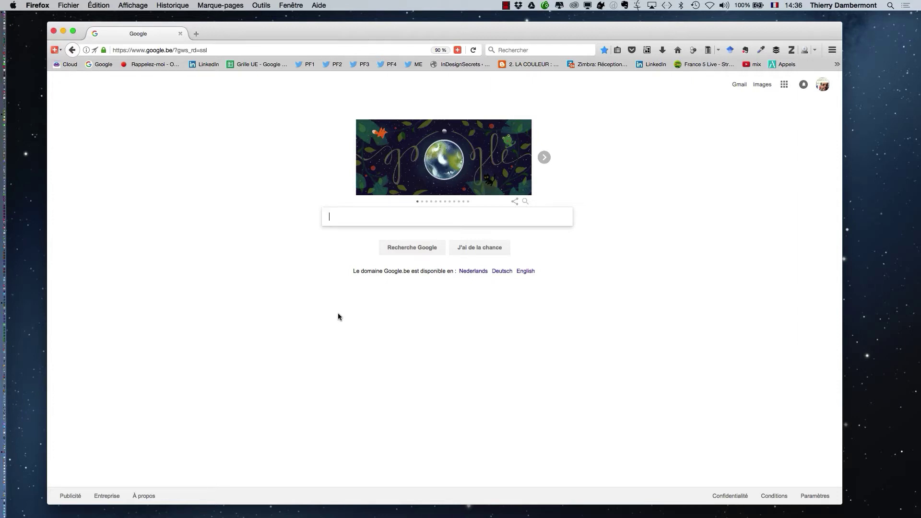
pyautogui.press('super+plus')
pyautogui.press('super+plus')
pyautogui.press('super+plus')
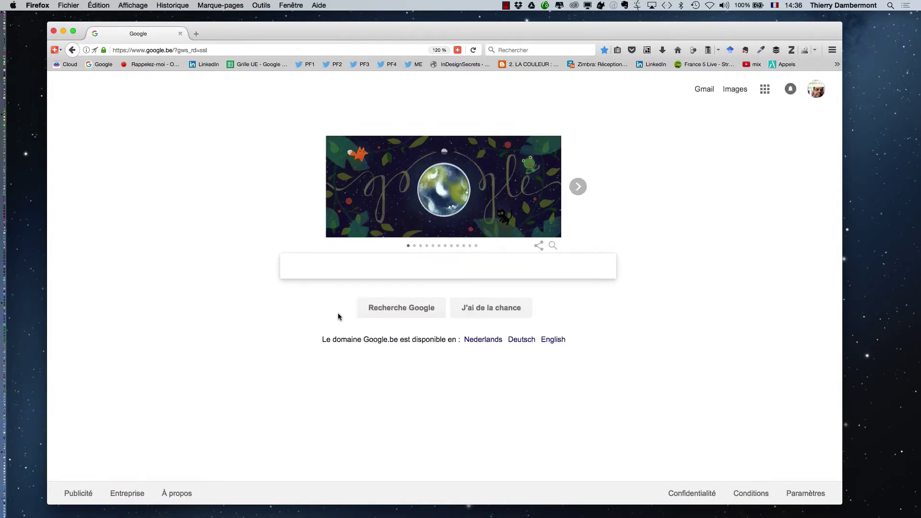
# Search Google for "desert"
pyautogui.write('des')
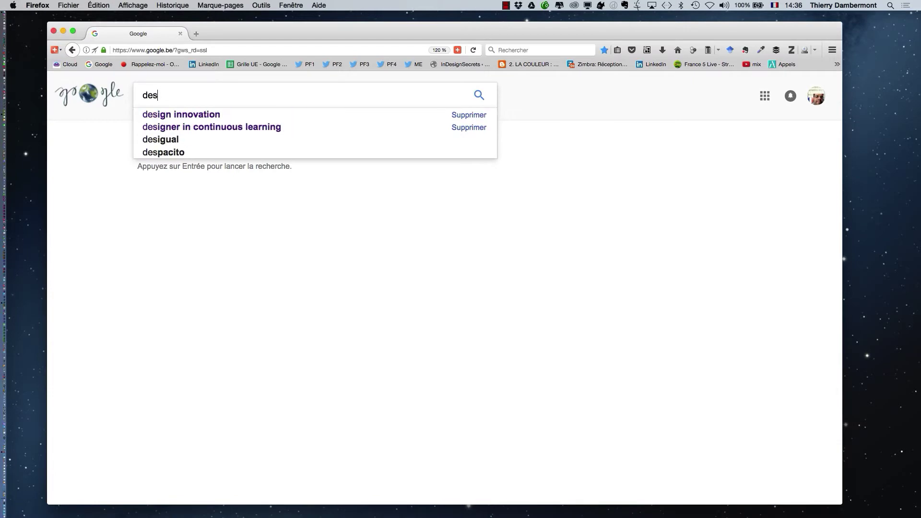
pyautogui.write('ert')
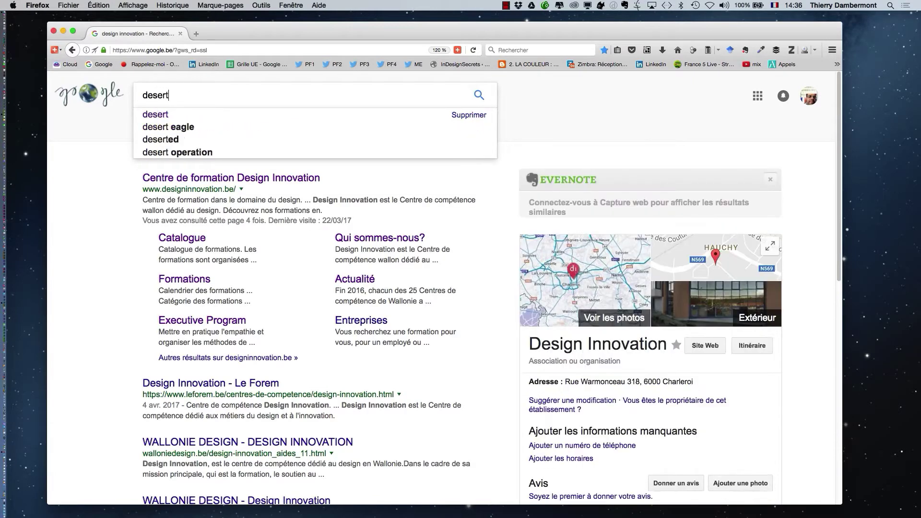
pyautogui.press('Return')
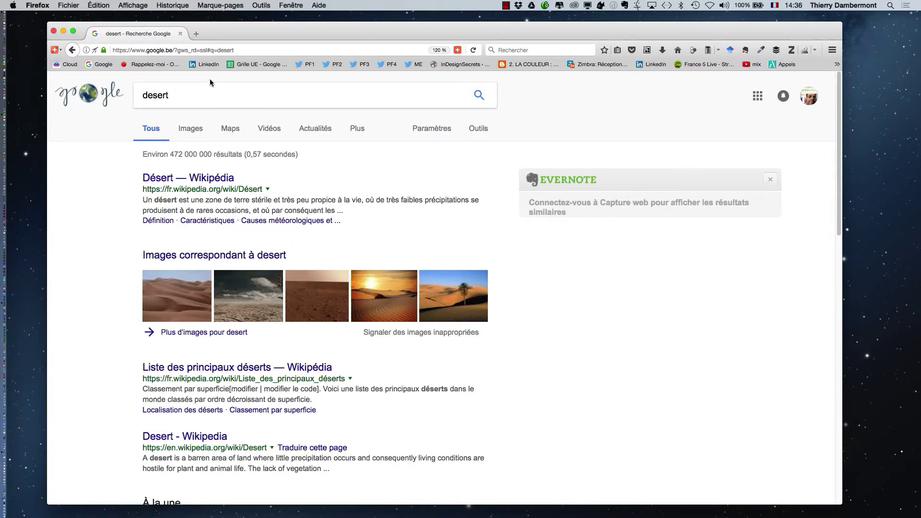
# Show the image results for "desert", then move and enlarge the browser window to fill more of the screen
pyautogui.click(178, 94)
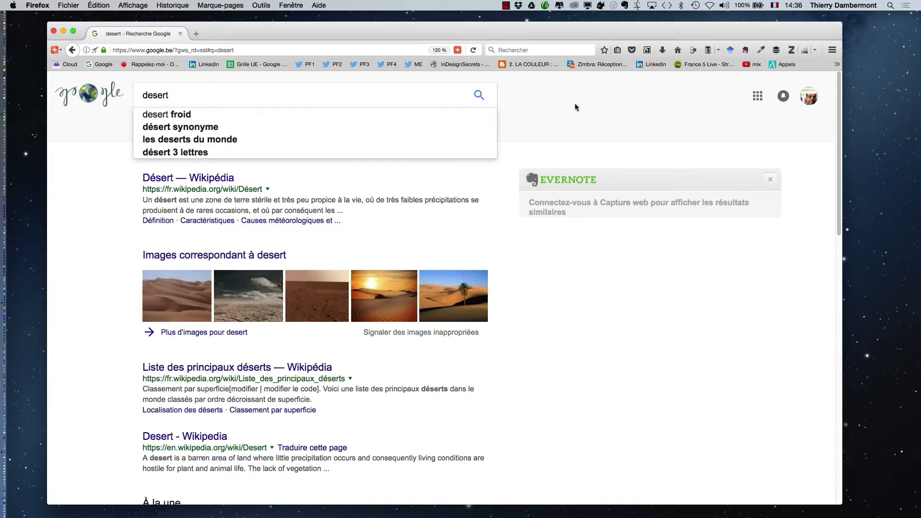
pyautogui.click(476, 95)
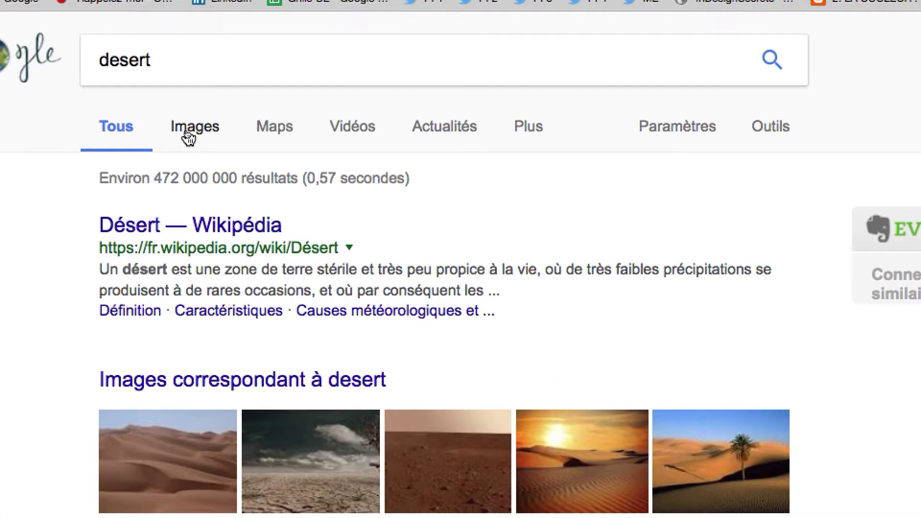
pyautogui.click(188, 137)
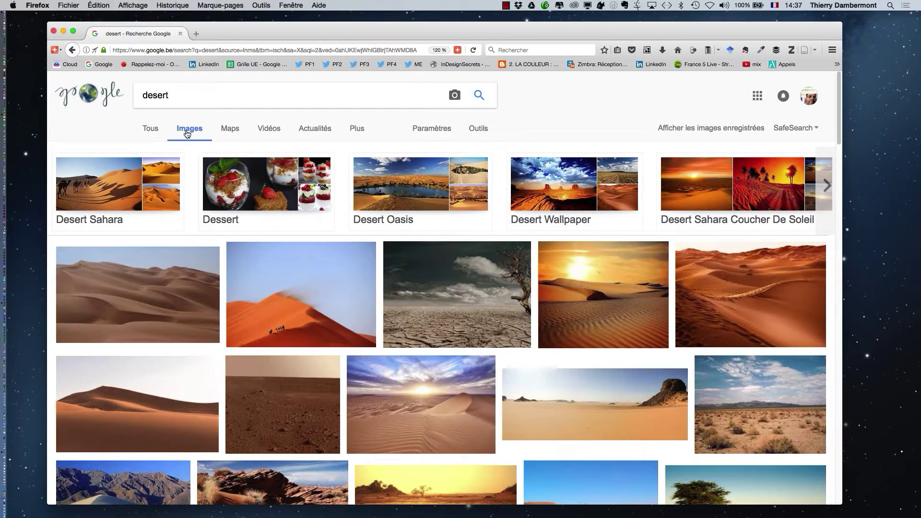
pyautogui.moveTo(264, 27); pyautogui.dragTo(230, 16)
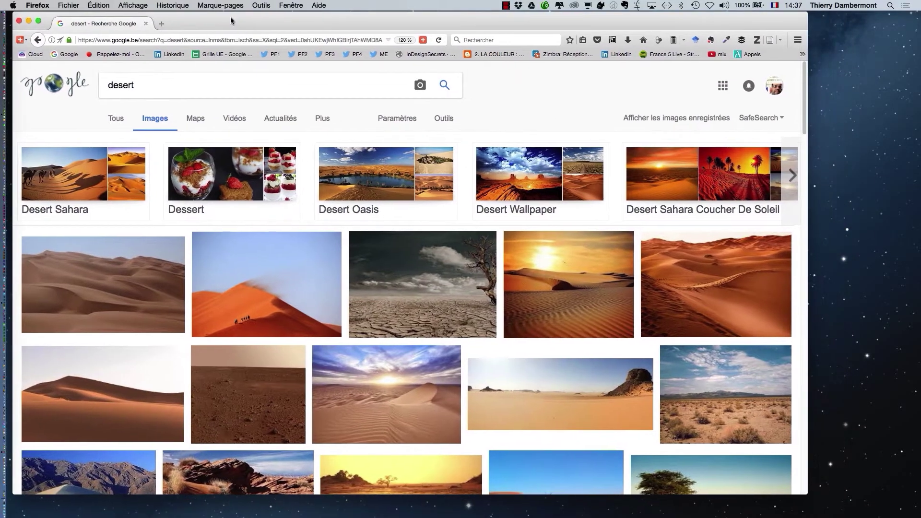
pyautogui.moveTo(807, 494); pyautogui.dragTo(902, 516)
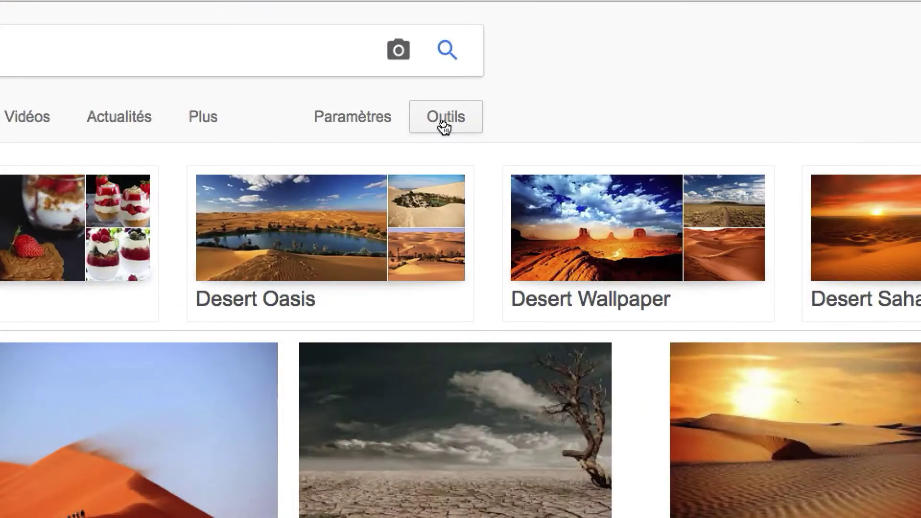
# Filter the desert images by the usage right "Réutilisation et modification autorisées", then reset it to "Images non filtrées par licence"
pyautogui.click(444, 126)
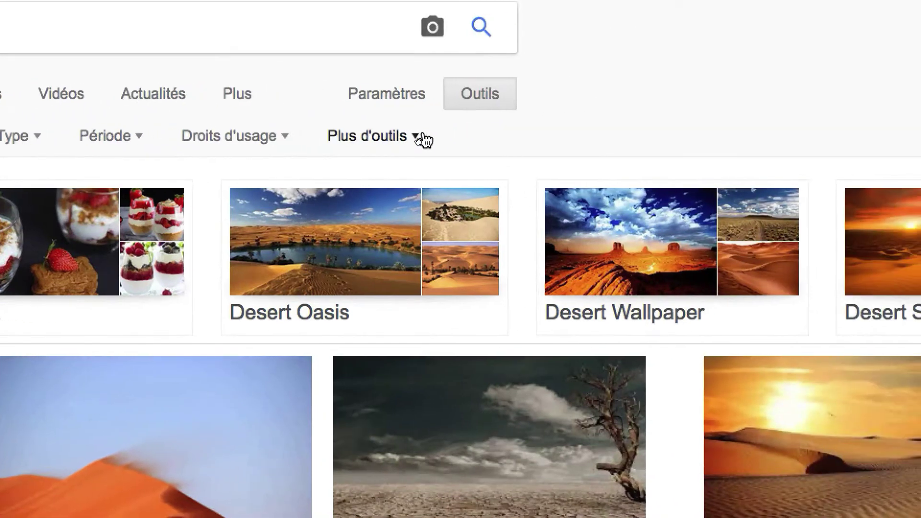
pyautogui.click(230, 138)
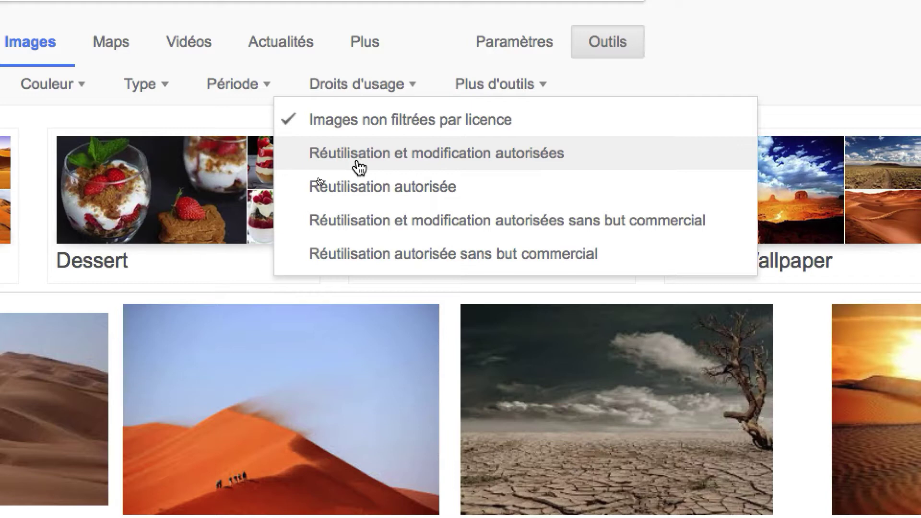
pyautogui.click(359, 167)
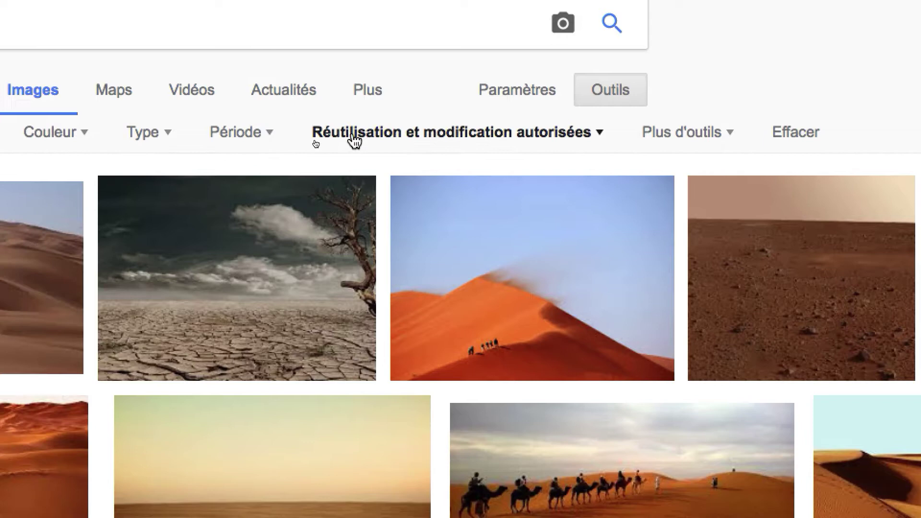
pyautogui.click(302, 136)
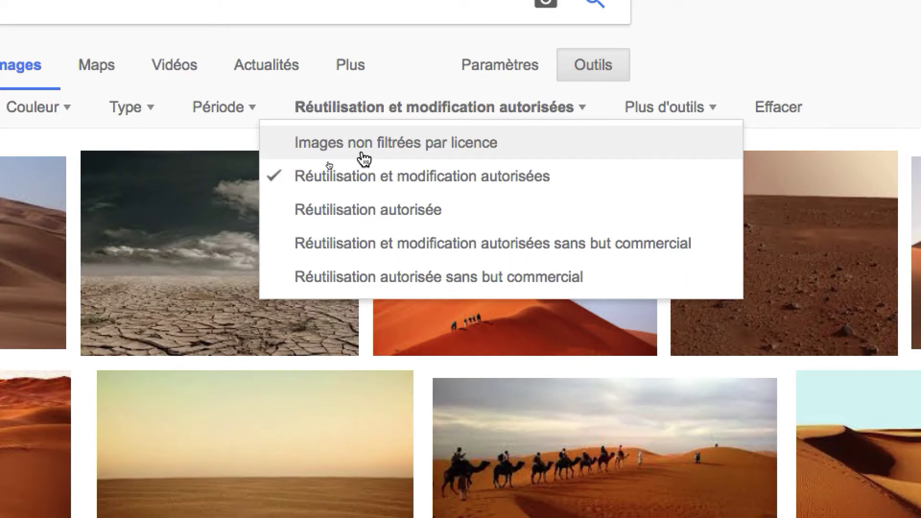
pyautogui.click(362, 155)
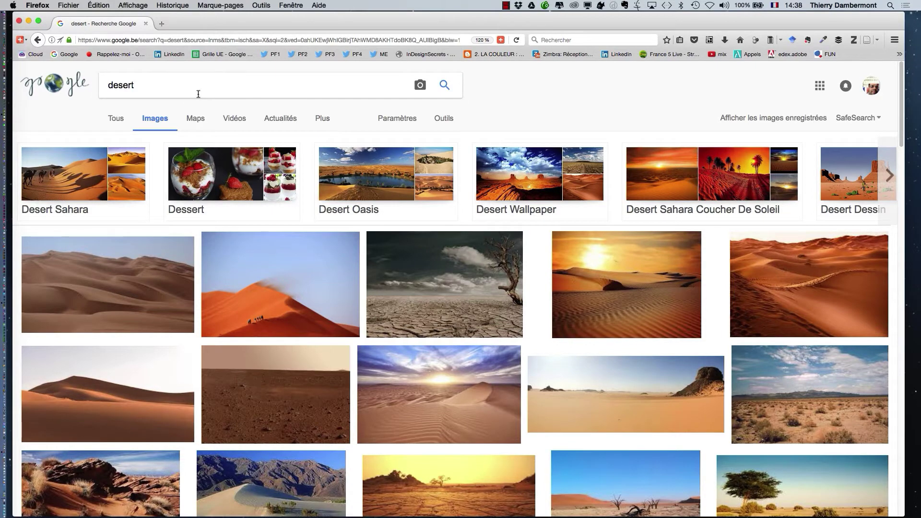
# Refine the image search to desert "public domain"
pyautogui.click(165, 84)
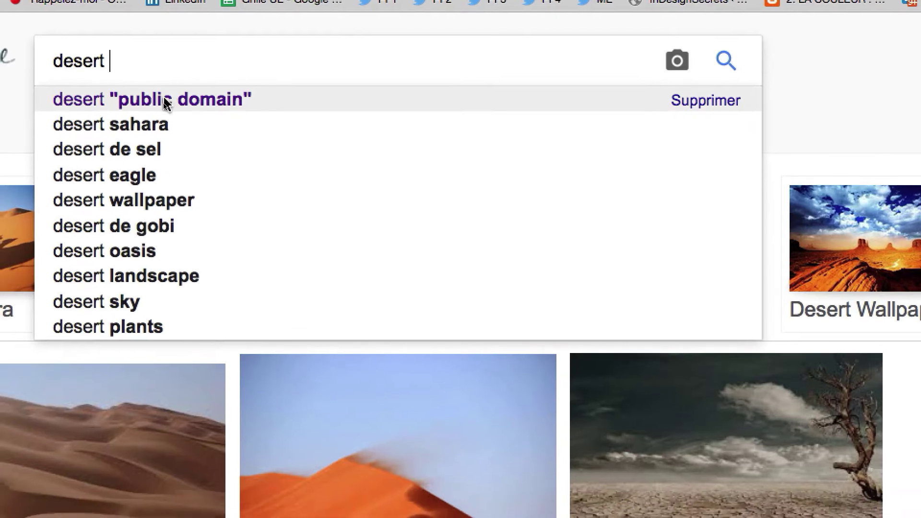
pyautogui.click(164, 126)
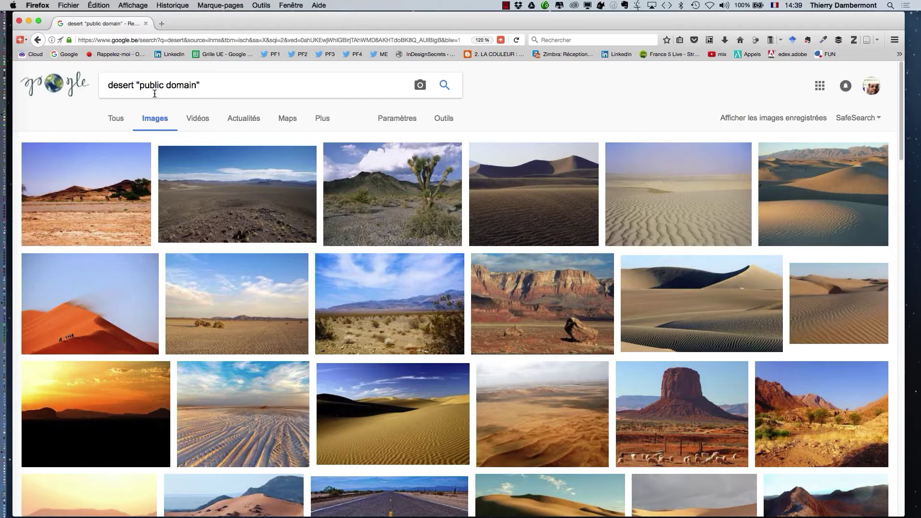
# Open a new browser window and search Google for "domaine public wikipedia"
pyautogui.click(68, 5)
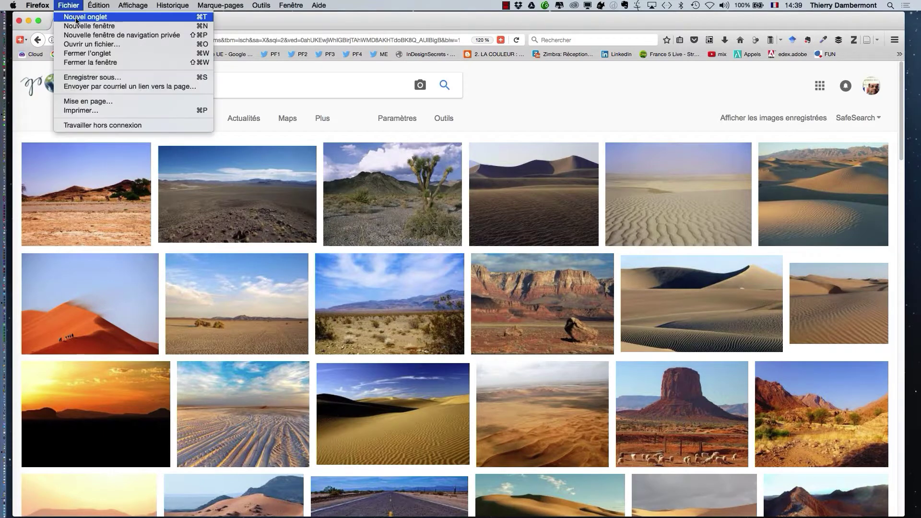
pyautogui.press('super+n')
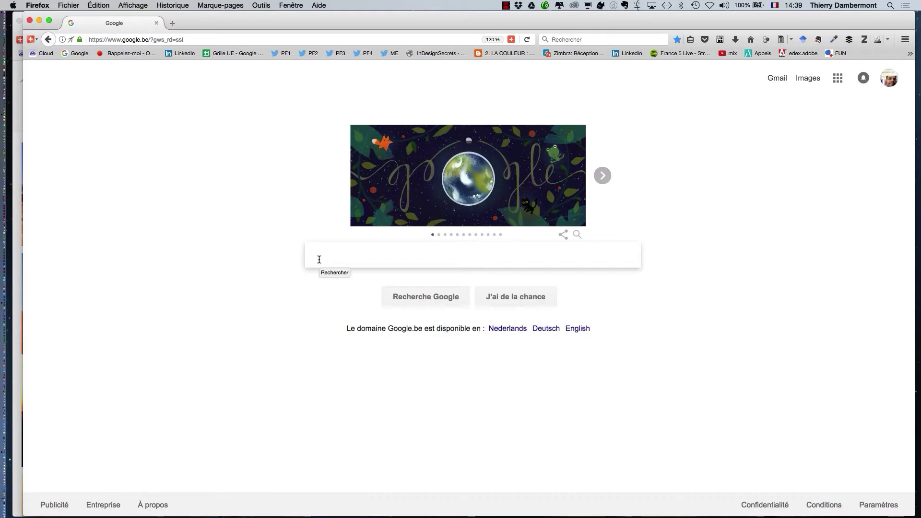
pyautogui.write('domiane pu')
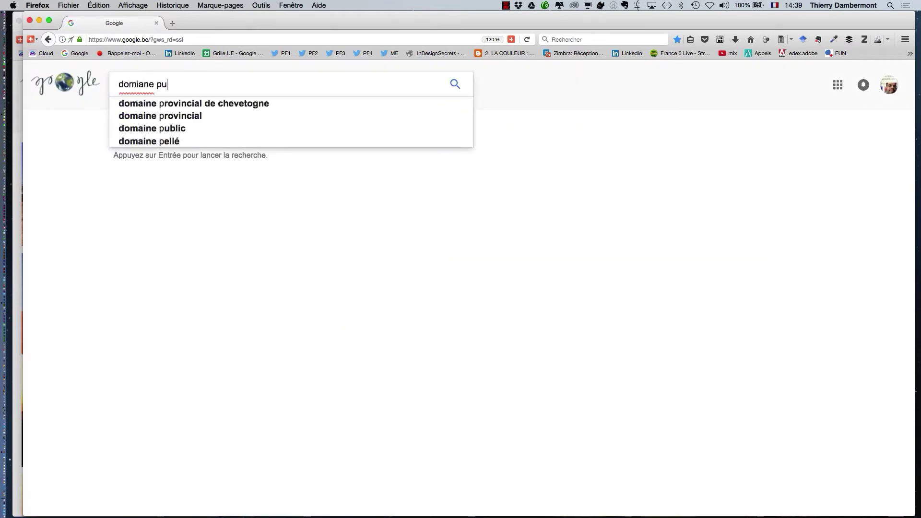
pyautogui.write('blic wikiped')
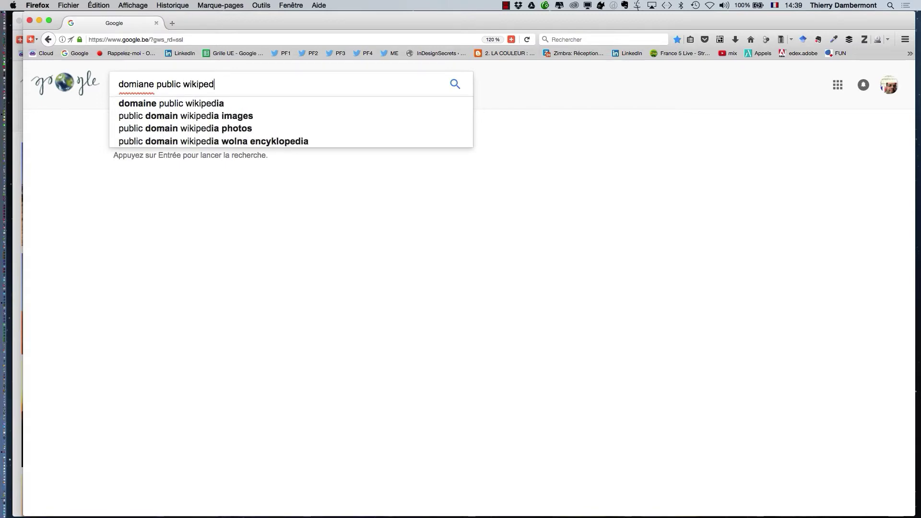
pyautogui.click(249, 105)
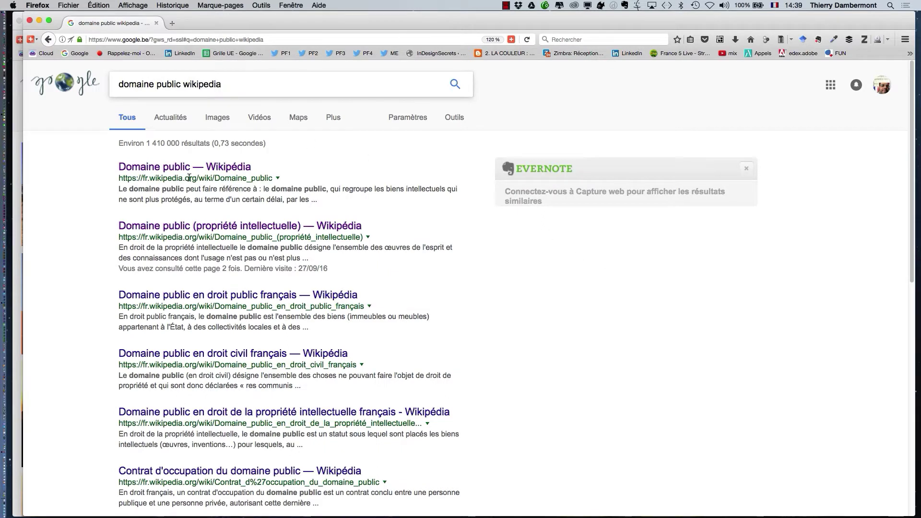
# Open the Wikipédia page "Domaine public" in a new tab and follow its link to the intellectual property article
pyautogui.keyDown('super'); pyautogui.click(158, 168); pyautogui.keyUp('super')
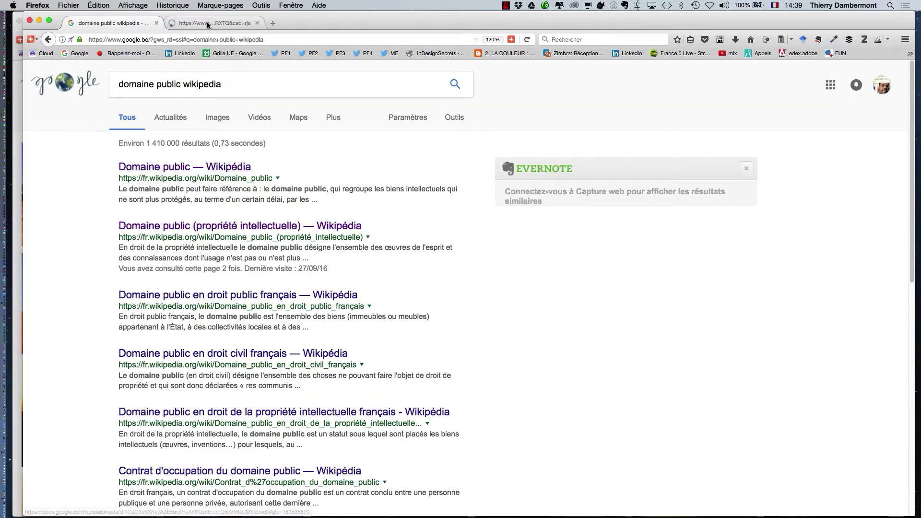
pyautogui.click(206, 22)
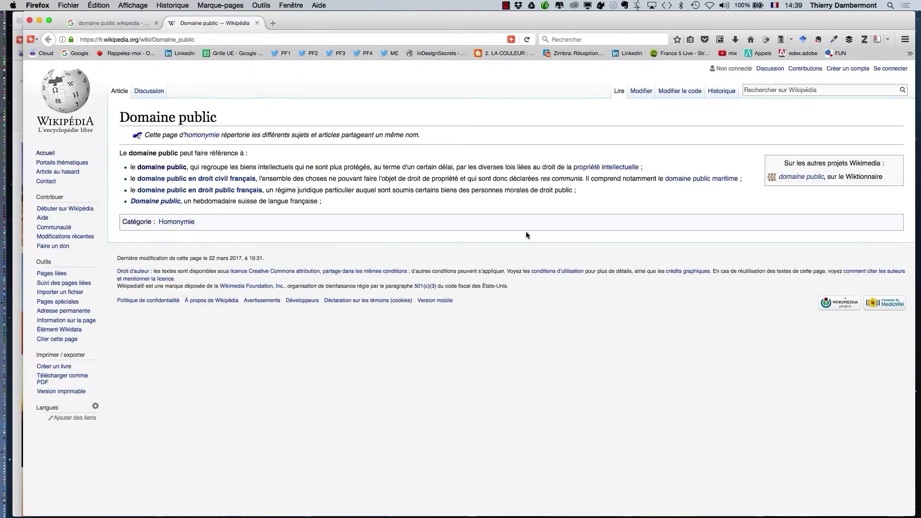
pyautogui.click(165, 167)
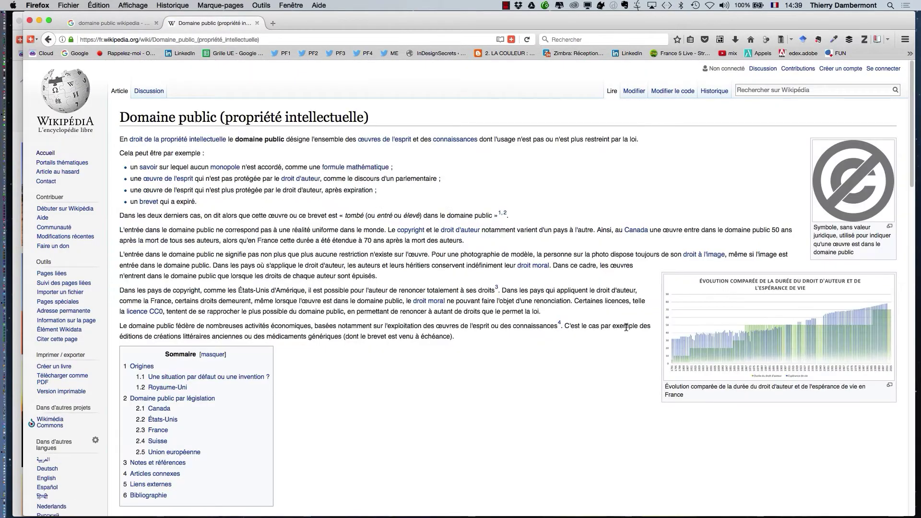
# Look through the public domain article and enlarge its chart comparing copyright duration with life expectancy in France
pyautogui.scroll(-5, 642, 321)
pyautogui.scroll(-10, 640, 318)
pyautogui.scroll(-8, 641, 319)
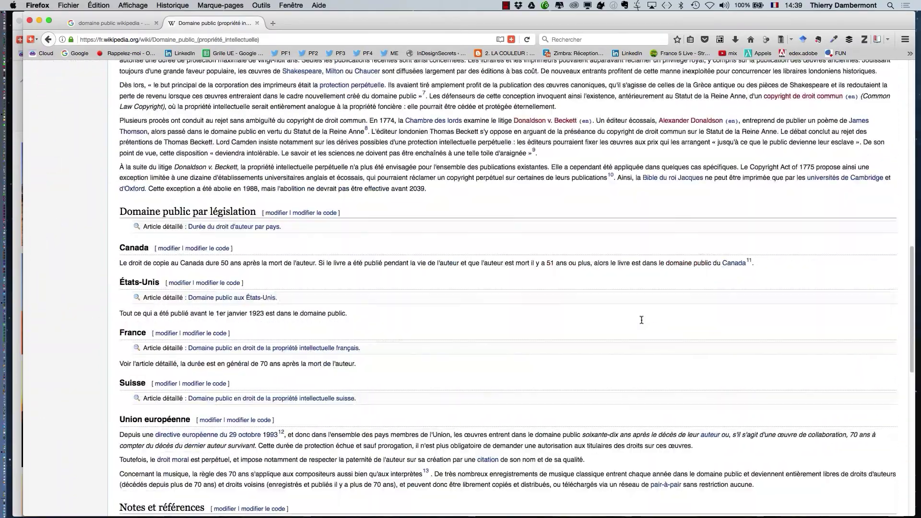
pyautogui.scroll(15, 641, 318)
pyautogui.scroll(3, 642, 320)
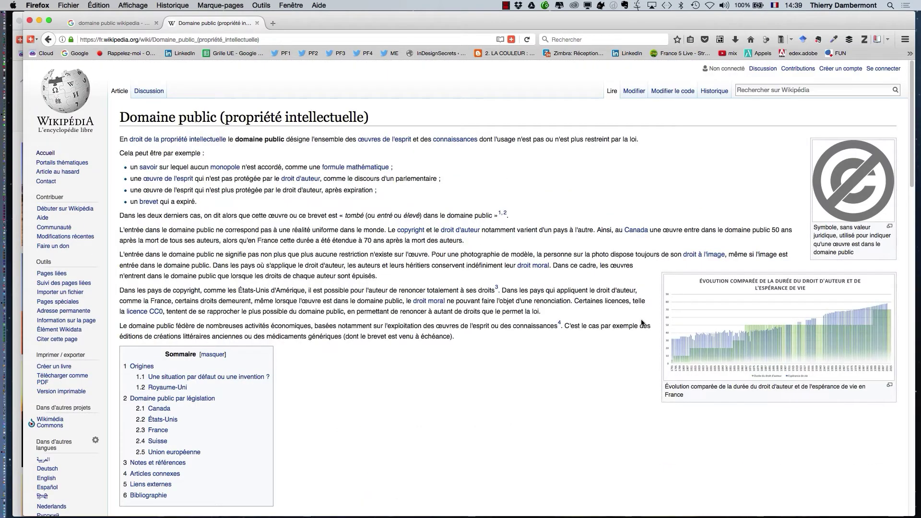
pyautogui.click(794, 321)
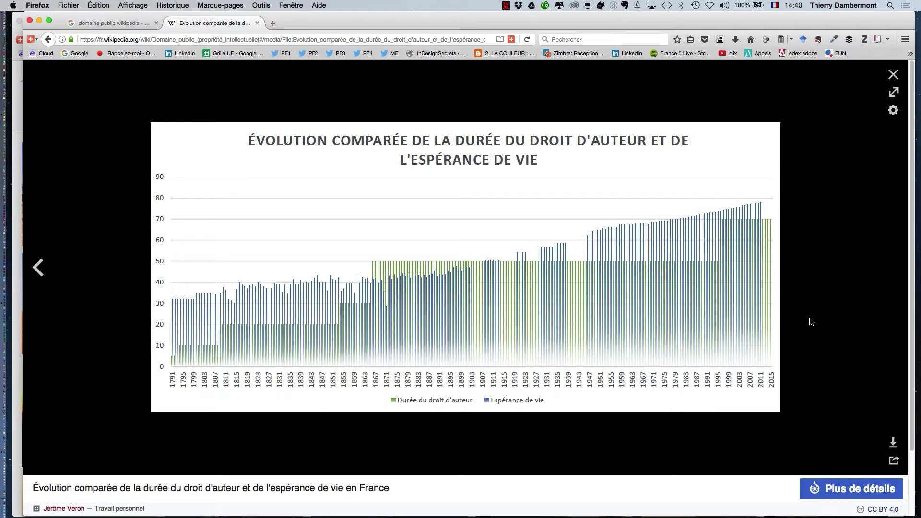
pyautogui.moveTo(506, 409)
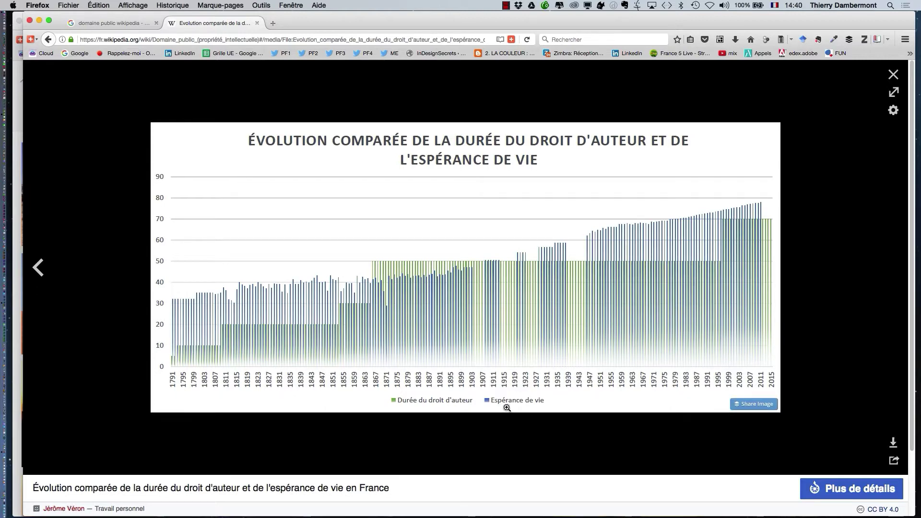
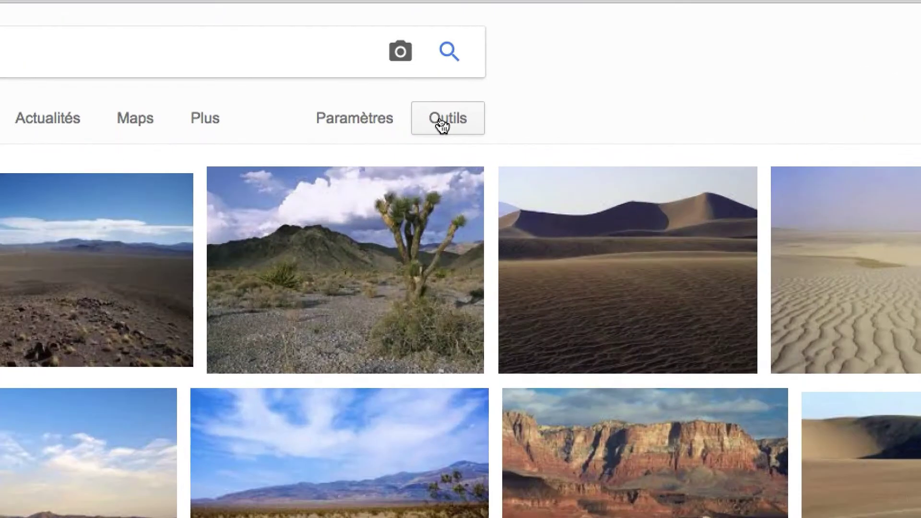
# Display the pixel sizes on the desert "public domain" image results with the "Afficher les tailles" option
pyautogui.click(440, 121)
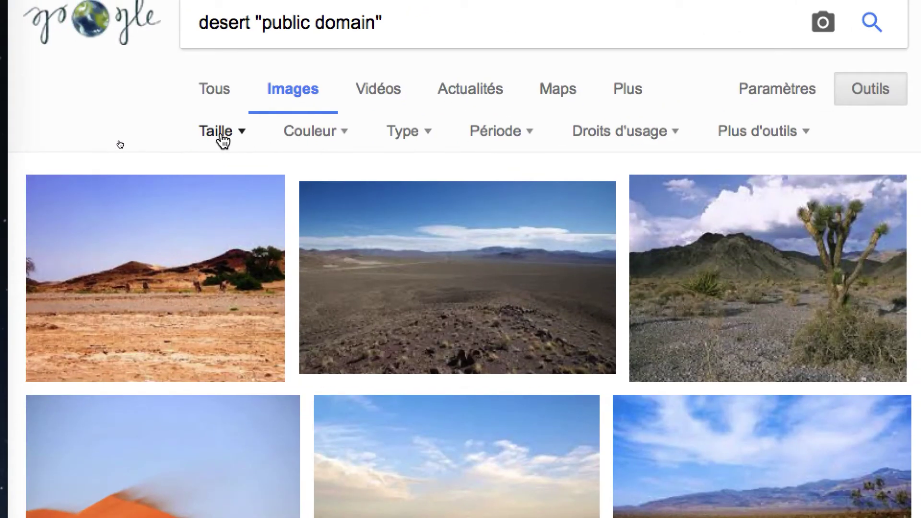
pyautogui.click(222, 132)
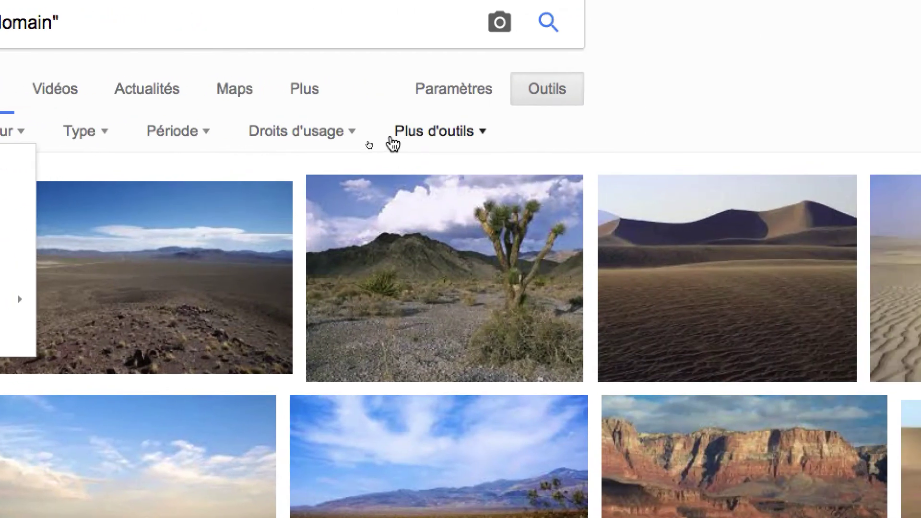
pyautogui.click(589, 137)
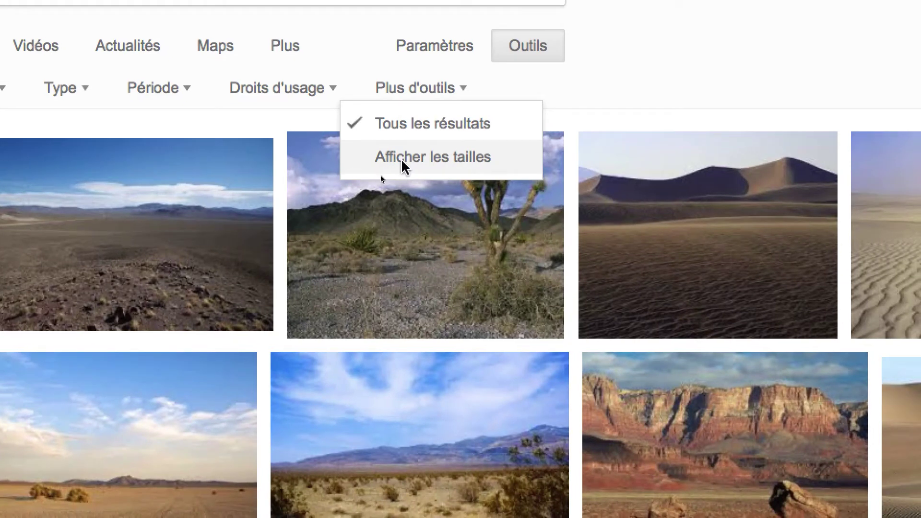
pyautogui.click(404, 157)
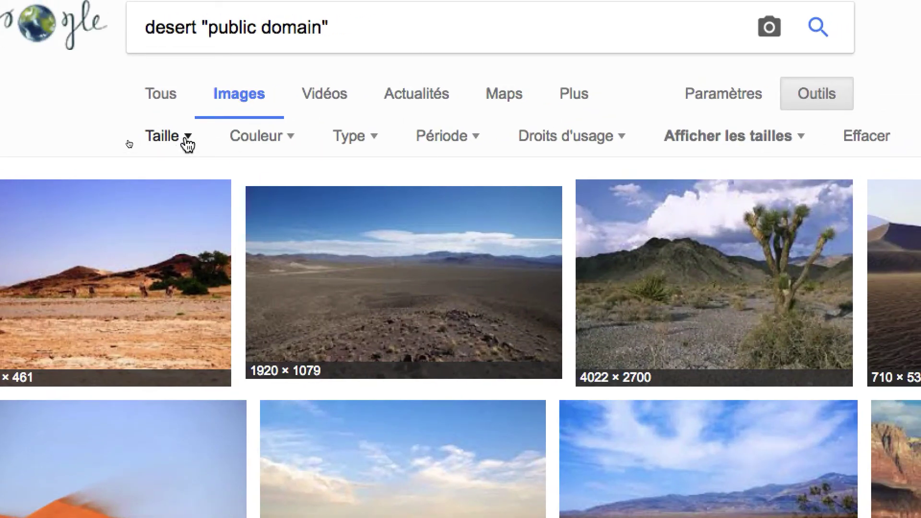
# Filter the image results to sizes larger than 2272 × 1704 (4 Mpx)
pyautogui.click(187, 143)
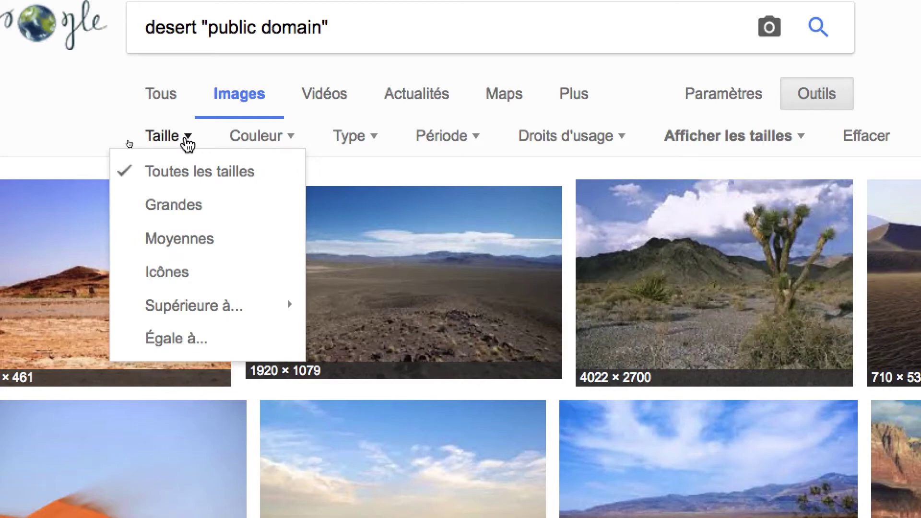
pyautogui.click(188, 143)
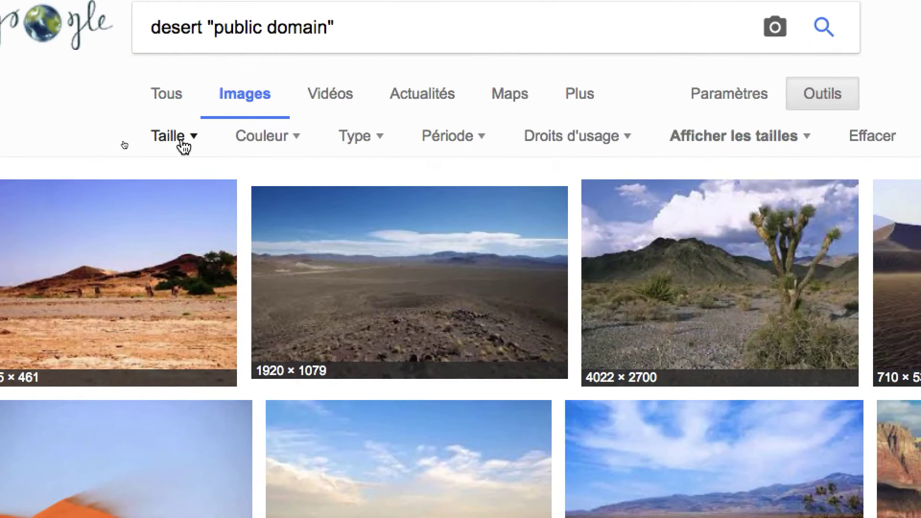
pyautogui.click(183, 140)
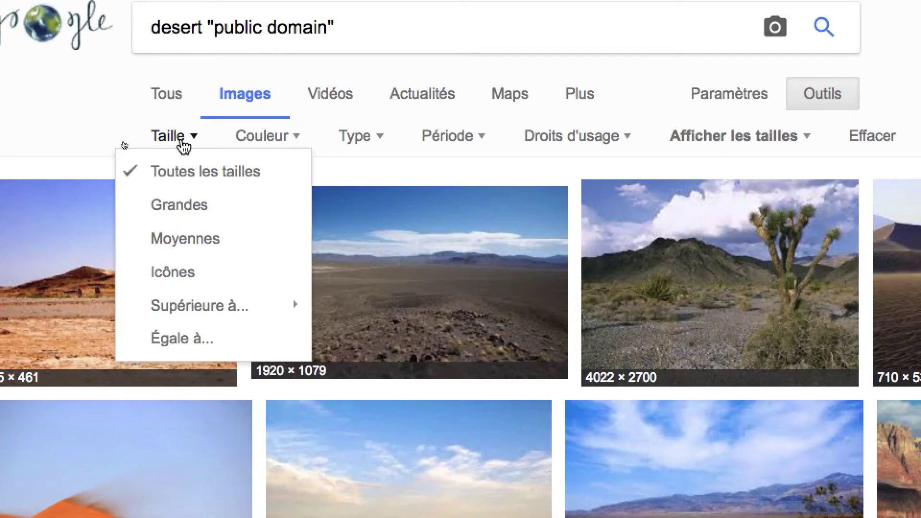
pyautogui.moveTo(204, 307)
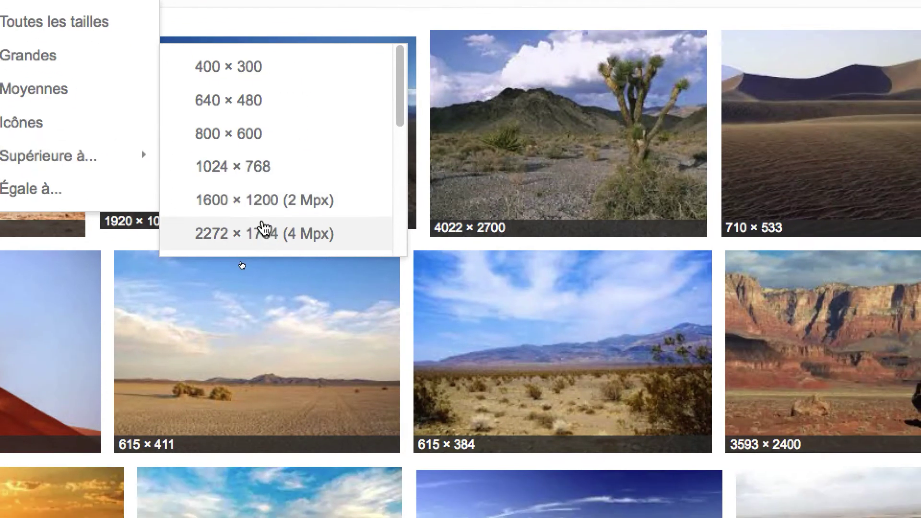
pyautogui.scroll(-1, 267, 233)
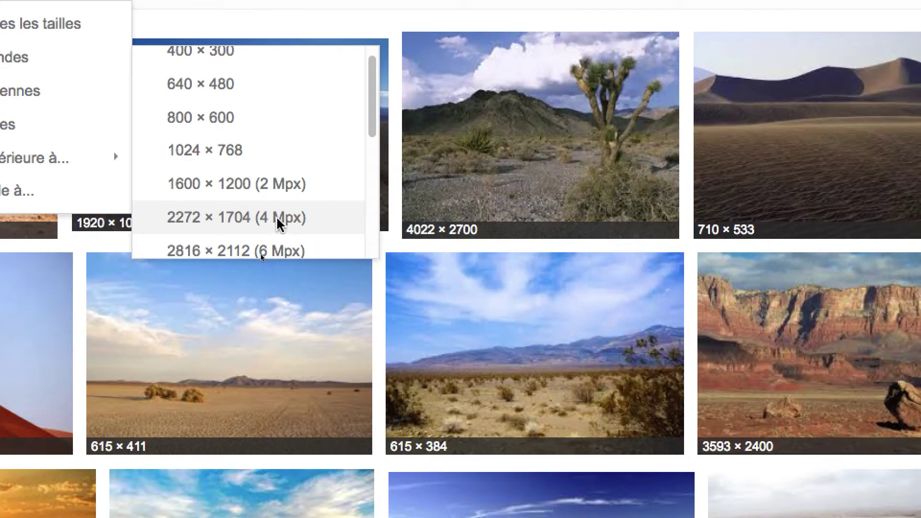
pyautogui.click(279, 220)
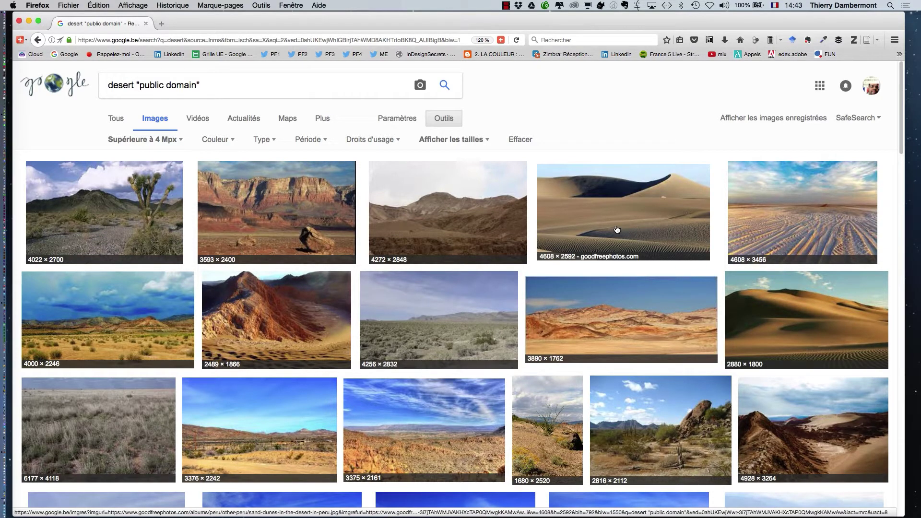
# Open the 4608 × 2592 sand dunes result from goodfreephotos.com in a new tab, preview it, and return to the image results
pyautogui.scroll(-2, 598, 248)
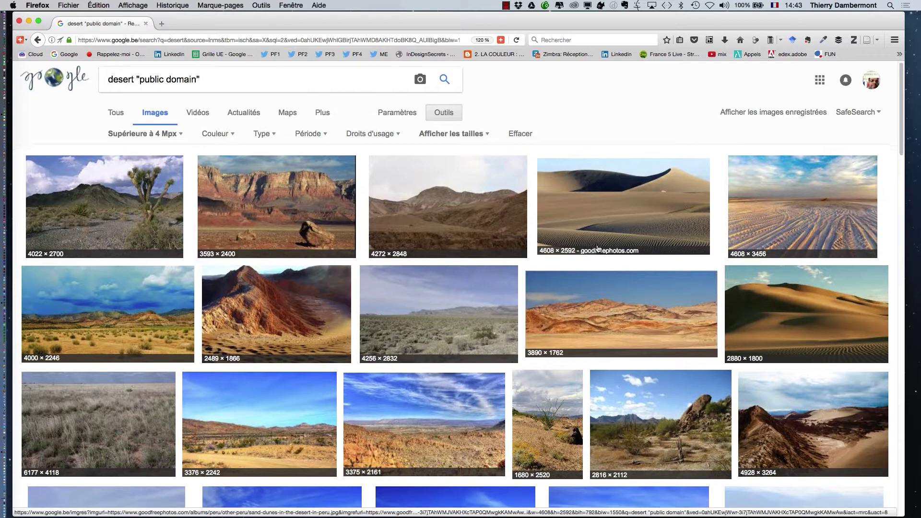
pyautogui.scroll(-3, 598, 249)
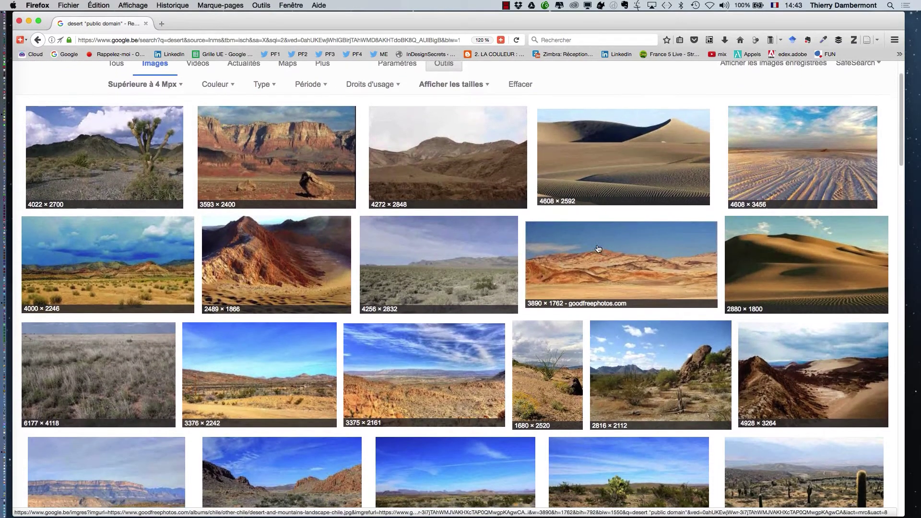
pyautogui.scroll(5, 598, 248)
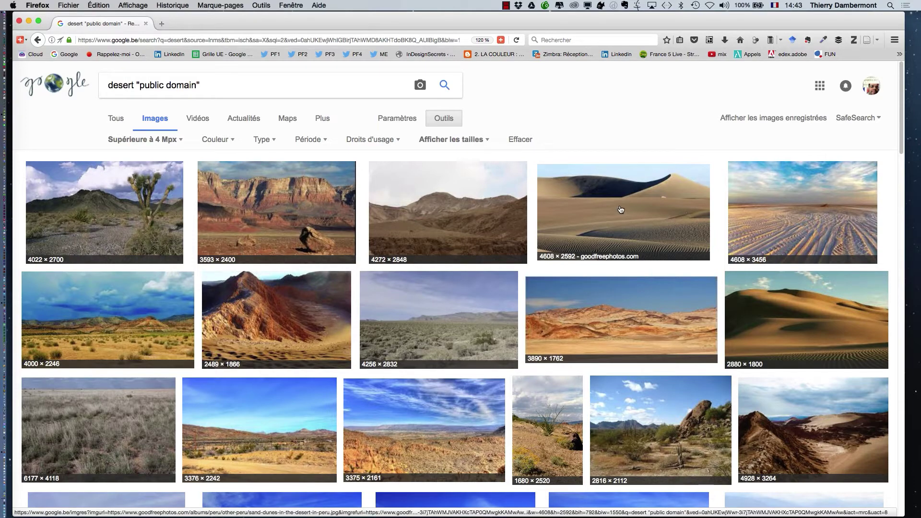
pyautogui.keyDown('super'); pyautogui.click(621, 210); pyautogui.keyUp('super')
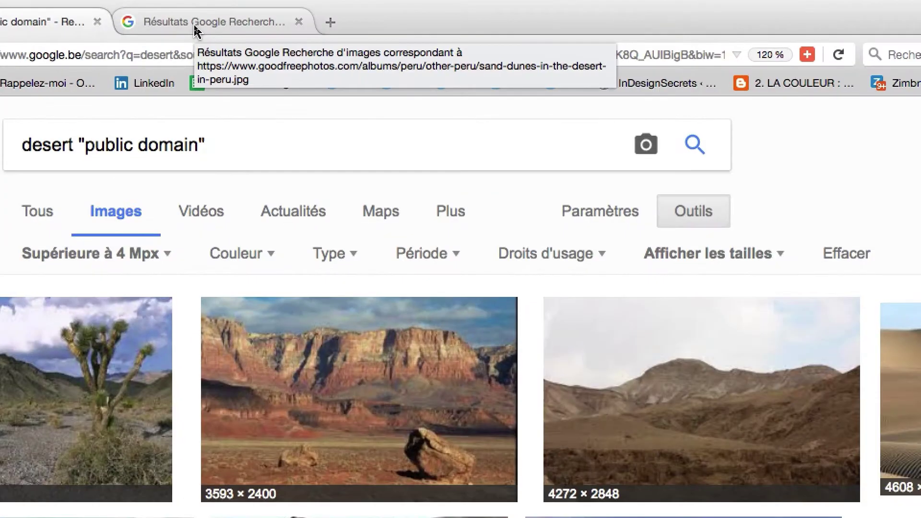
pyautogui.click(195, 32)
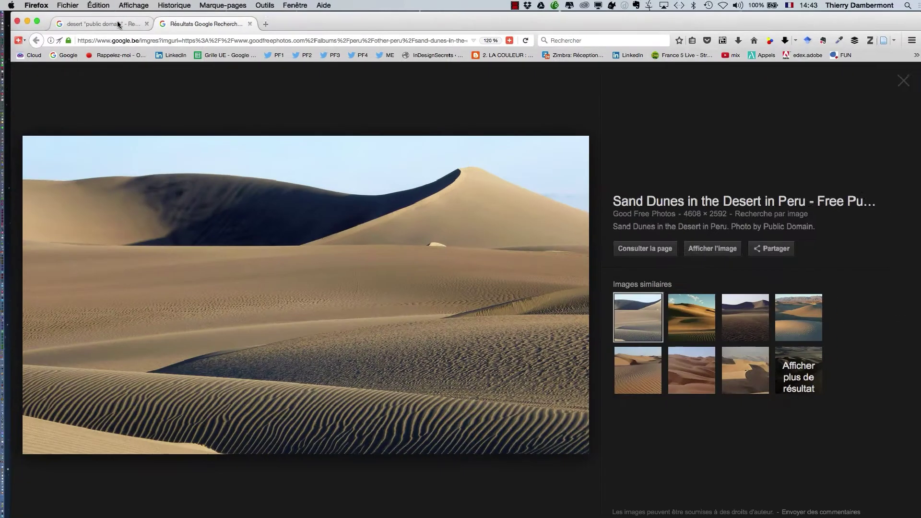
pyautogui.click(117, 21)
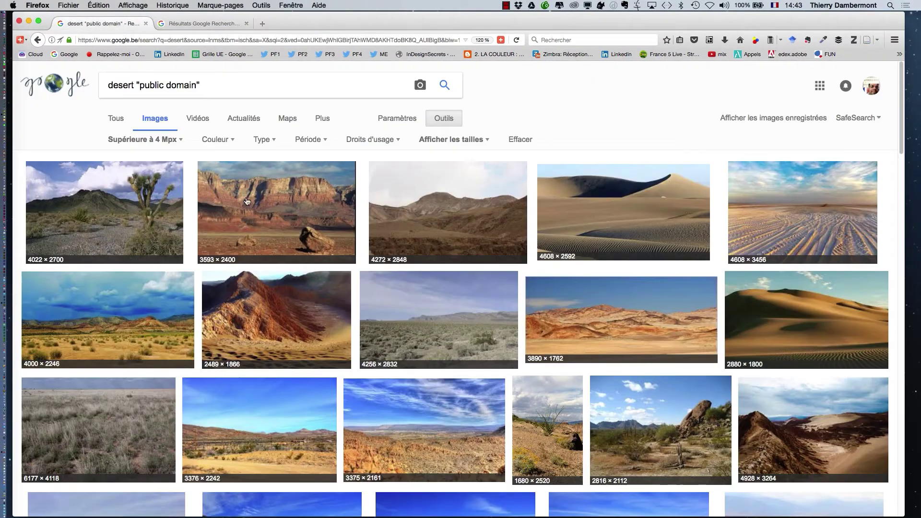
# Look through the large desert "public domain" image results and compare their landscapes and pixel sizes
pyautogui.scroll(-4, 632, 367)
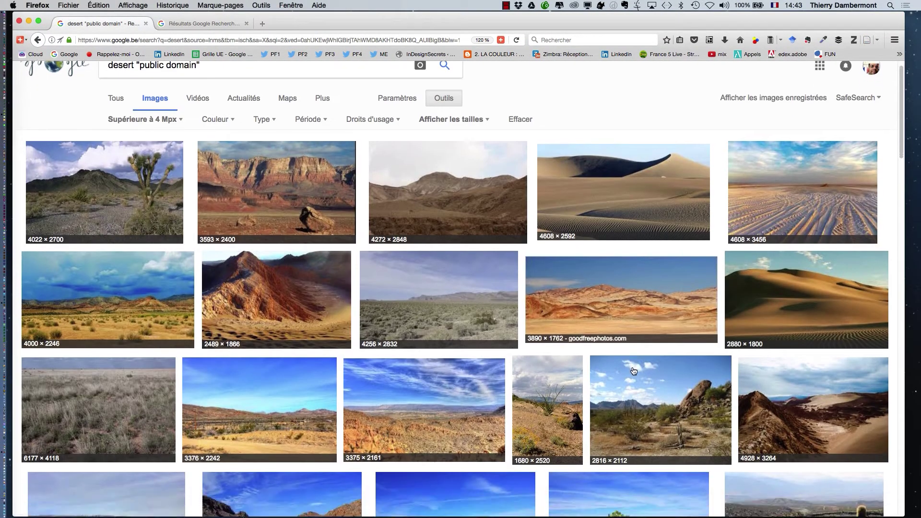
pyautogui.scroll(-2, 633, 371)
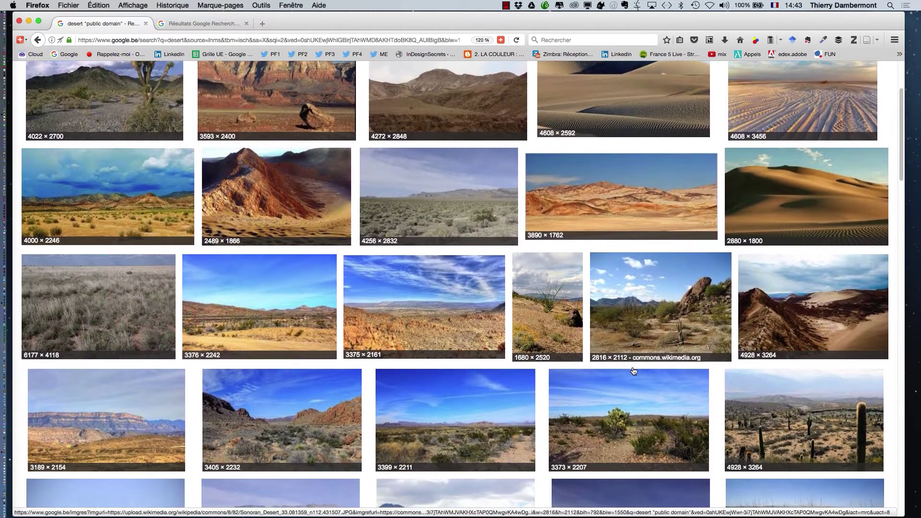
pyautogui.scroll(5, 642, 288)
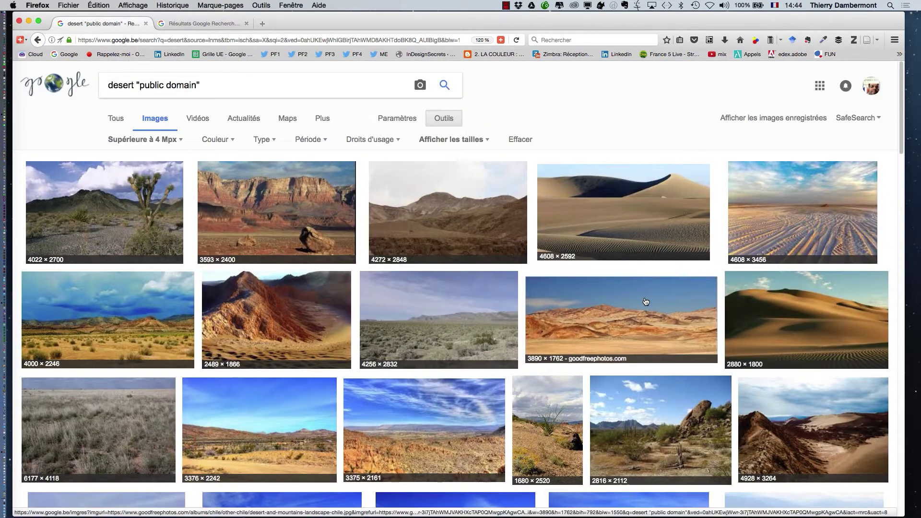
pyautogui.scroll(-1, 645, 301)
pyautogui.scroll(-6, 645, 301)
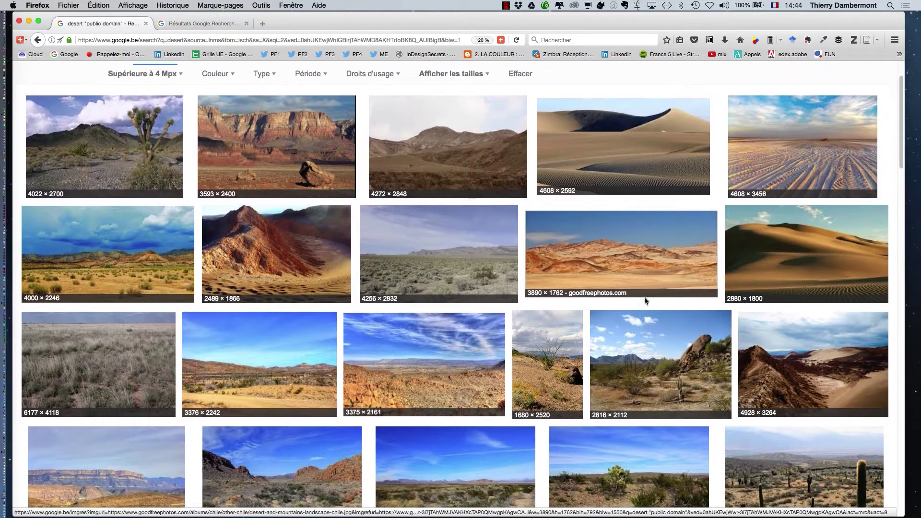
pyautogui.scroll(-1, 646, 301)
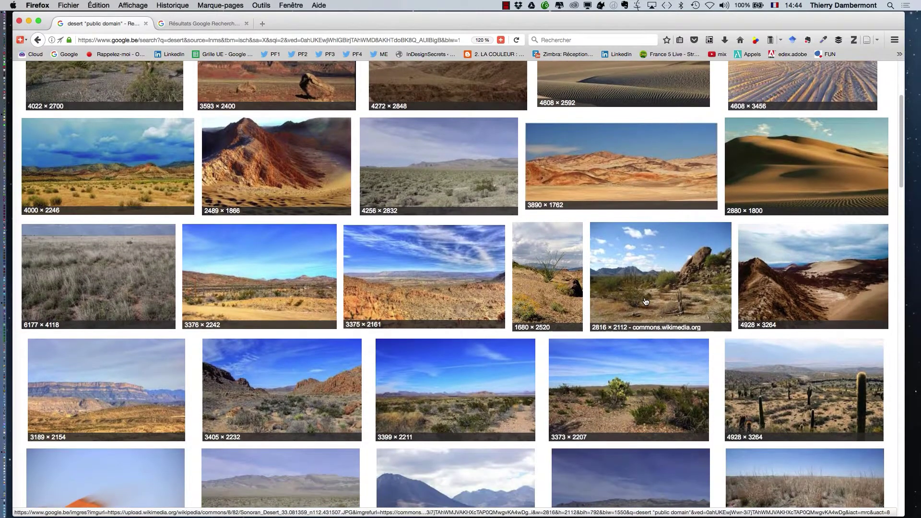
pyautogui.scroll(-8, 646, 301)
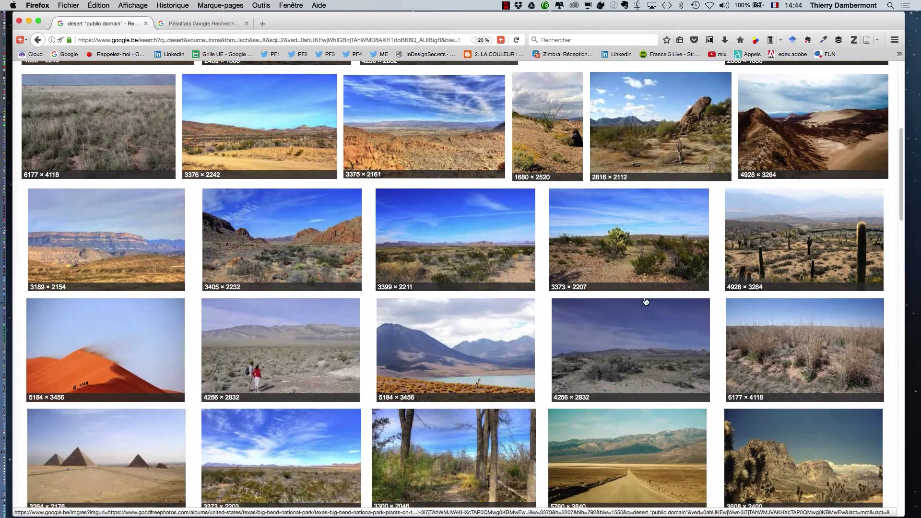
pyautogui.scroll(-4, 646, 301)
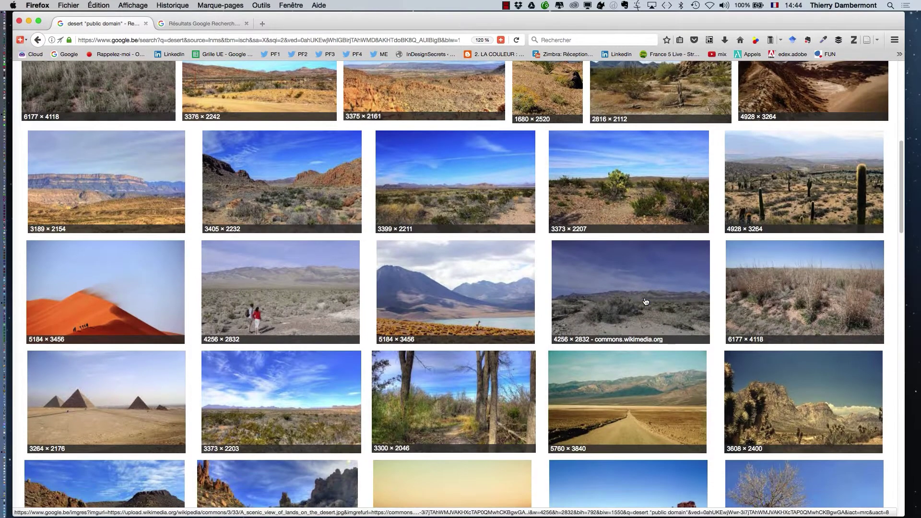
pyautogui.scroll(-5, 646, 301)
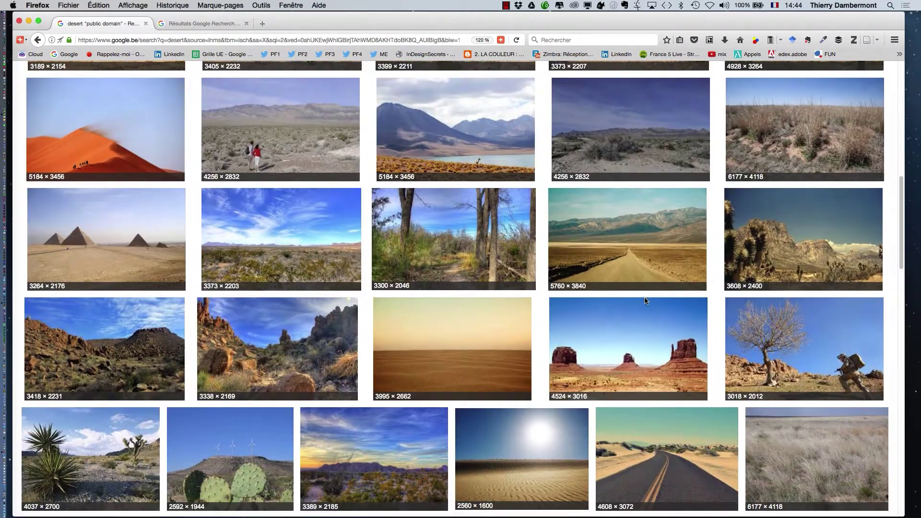
pyautogui.scroll(18, 646, 301)
pyautogui.scroll(-5, 645, 301)
pyautogui.scroll(-20, 646, 301)
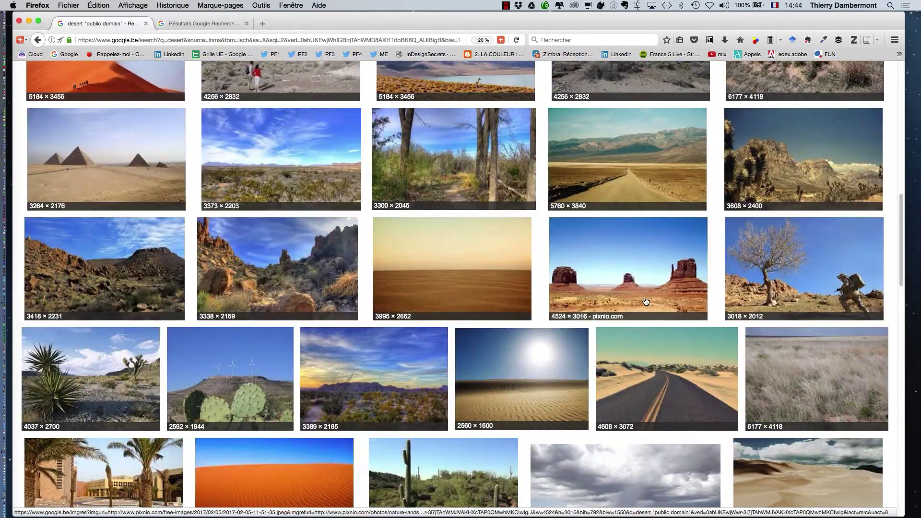
pyautogui.scroll(20, 646, 302)
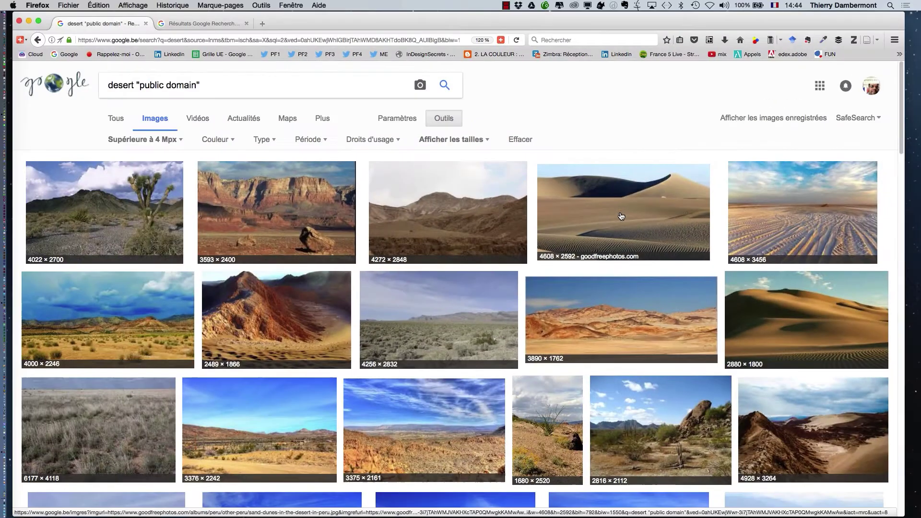
# Return to the Peru sand dunes preview and display its original image file in its own tab
pyautogui.click(199, 22)
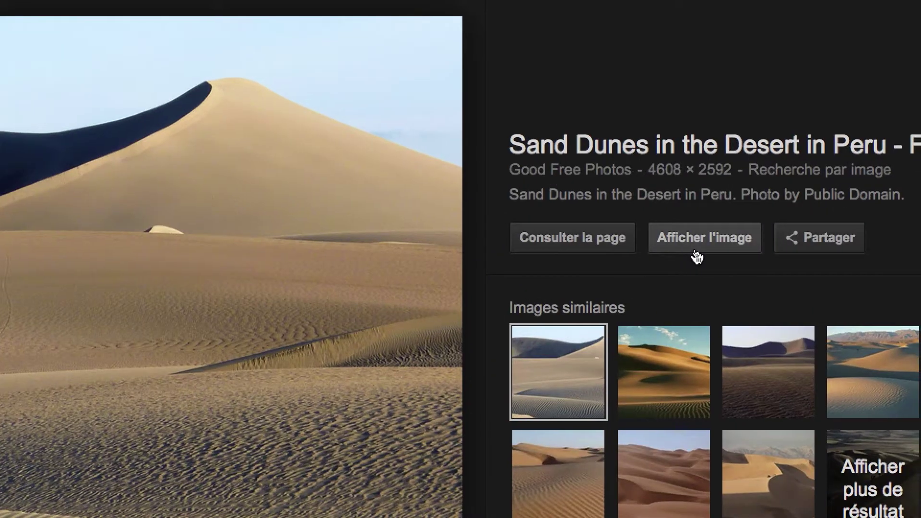
pyautogui.click(697, 255)
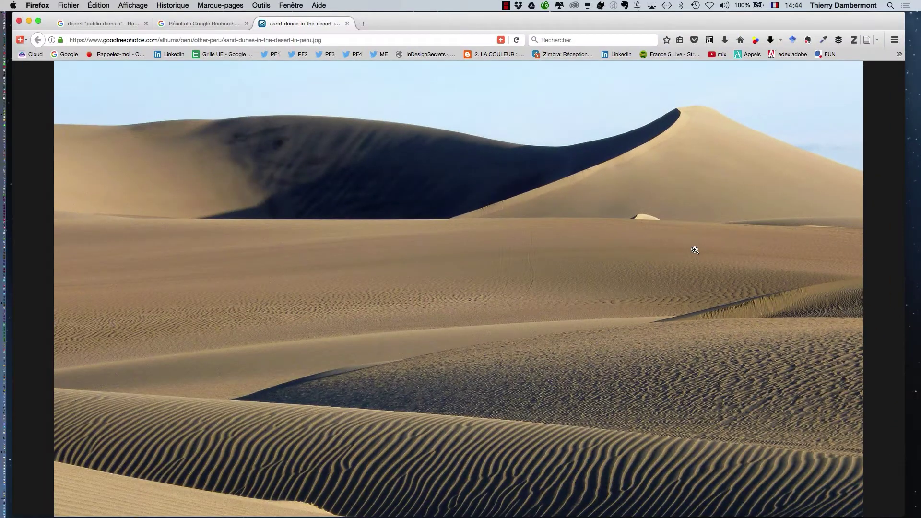
# Inspect the sand dunes image at full size in several areas, including the shaded dune and the rippled foreground
pyautogui.click(330, 271)
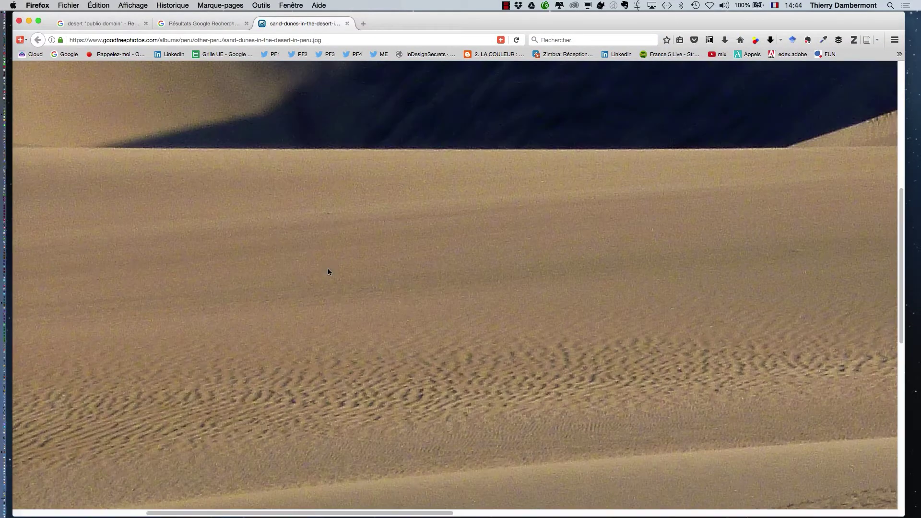
pyautogui.click(479, 398)
pyautogui.click(583, 445)
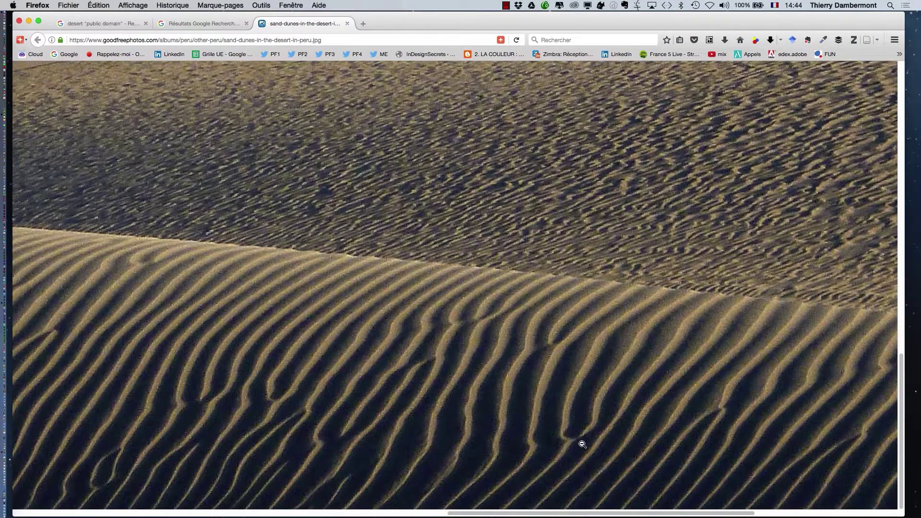
pyautogui.click(582, 423)
pyautogui.click(166, 188)
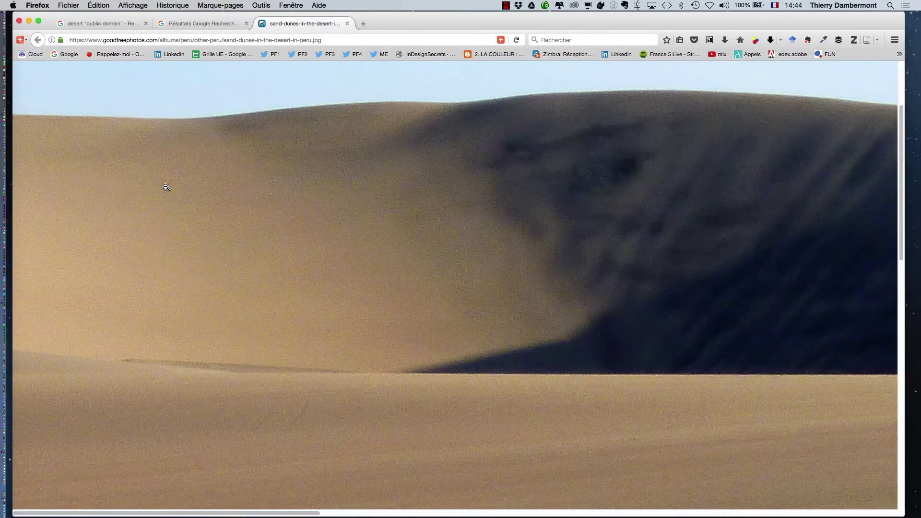
pyautogui.click(379, 326)
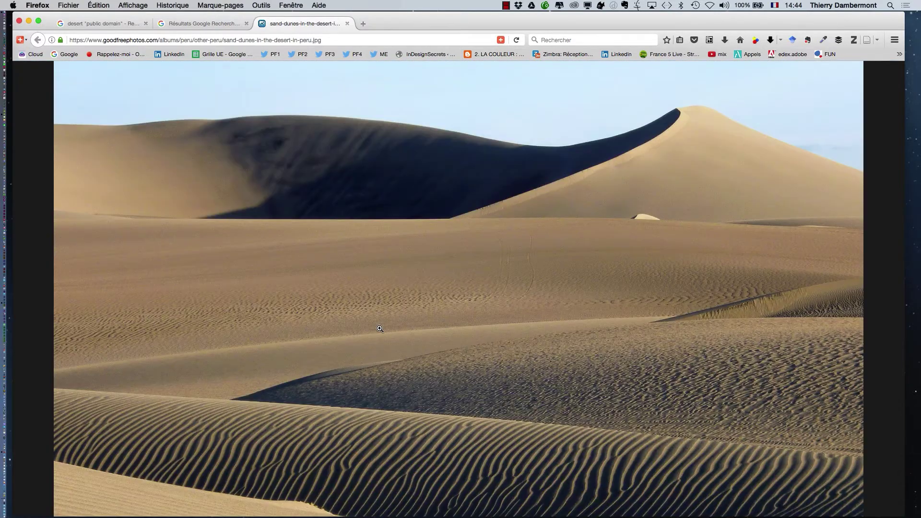
pyautogui.click(563, 415)
pyautogui.click(497, 359)
pyautogui.click(544, 312)
pyautogui.click(550, 349)
# Save the image as sand-dunes-in-the-desert-in-peru.jpg in a new Desktop folder named "premier jour Photoshop"
pyautogui.rightClick(361, 292)
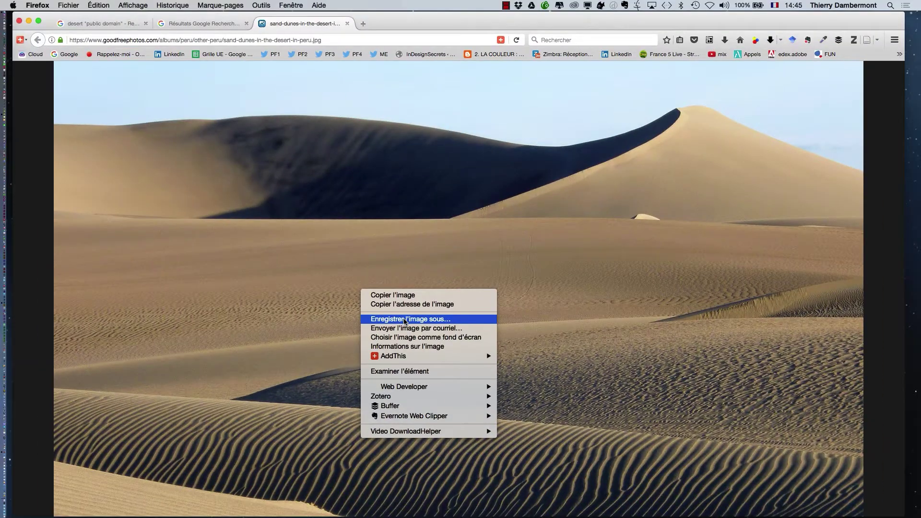
pyautogui.click(404, 320)
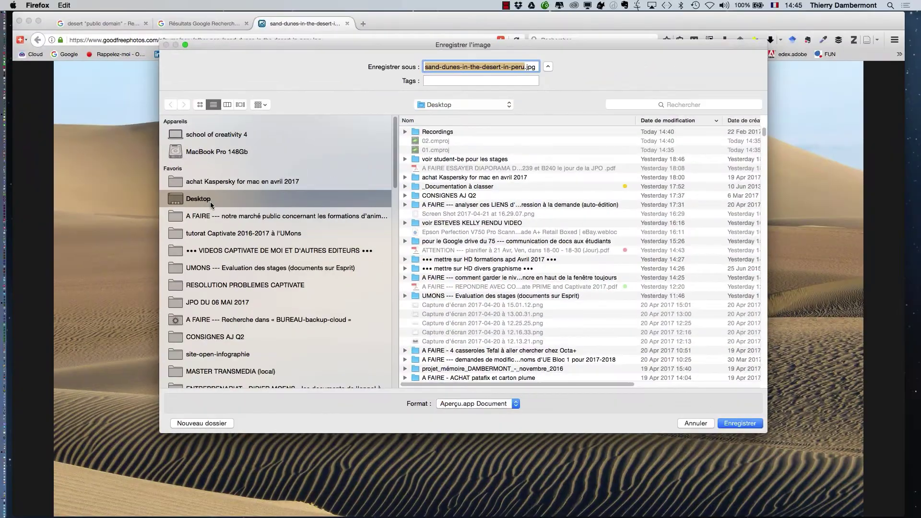
pyautogui.click(210, 426)
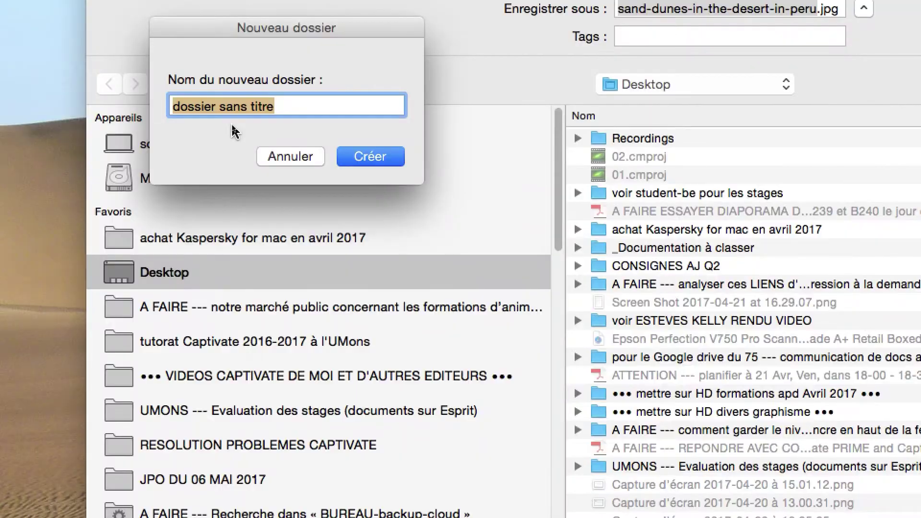
pyautogui.write('premier jour ')
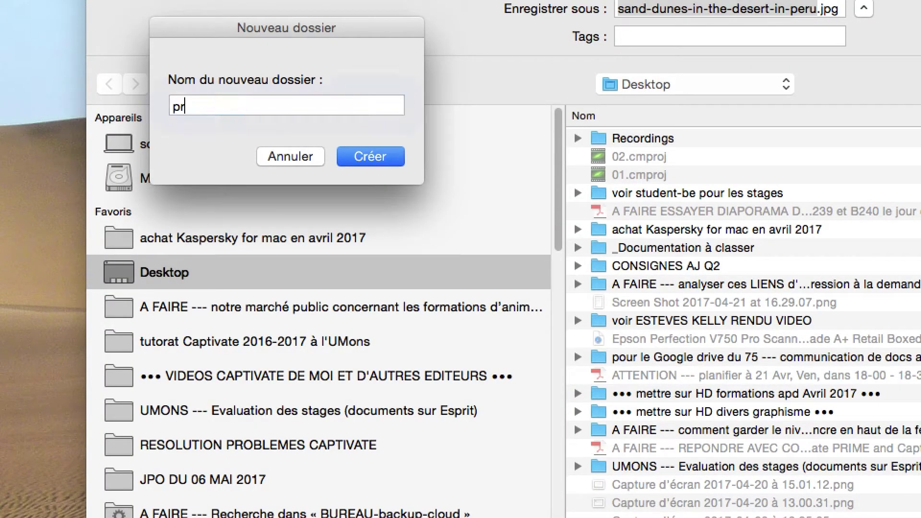
pyautogui.write('Photoshop')
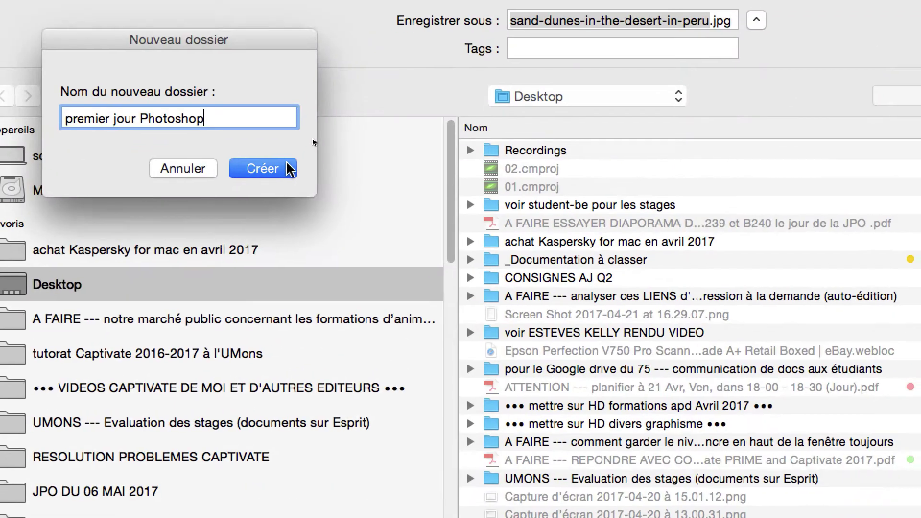
pyautogui.click(287, 167)
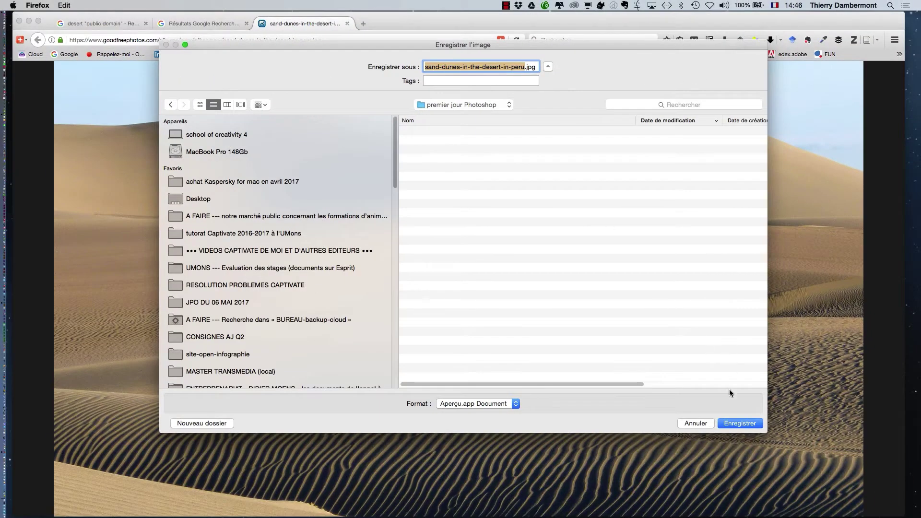
pyautogui.click(747, 423)
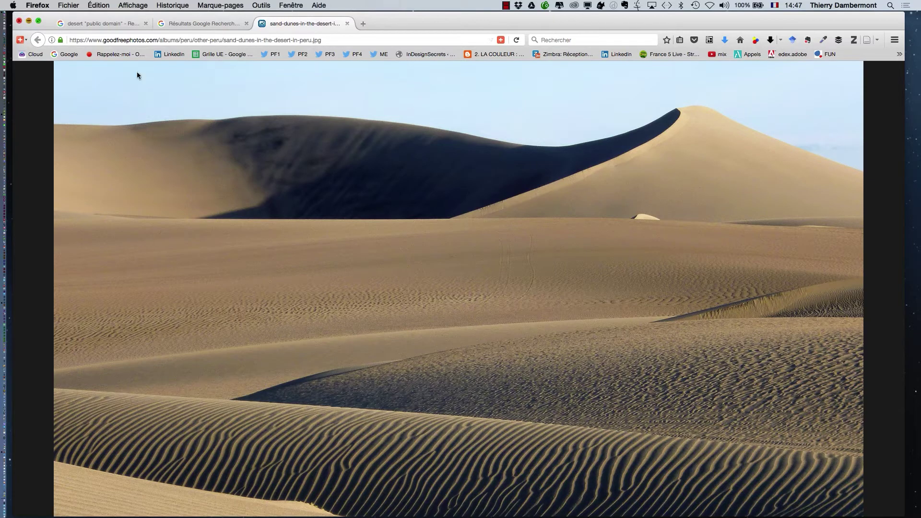
# Minimise the browser window and switch to Photoshop CC
pyautogui.press('super+m')
pyautogui.press('super+Tab')
pyautogui.click(488, 261)
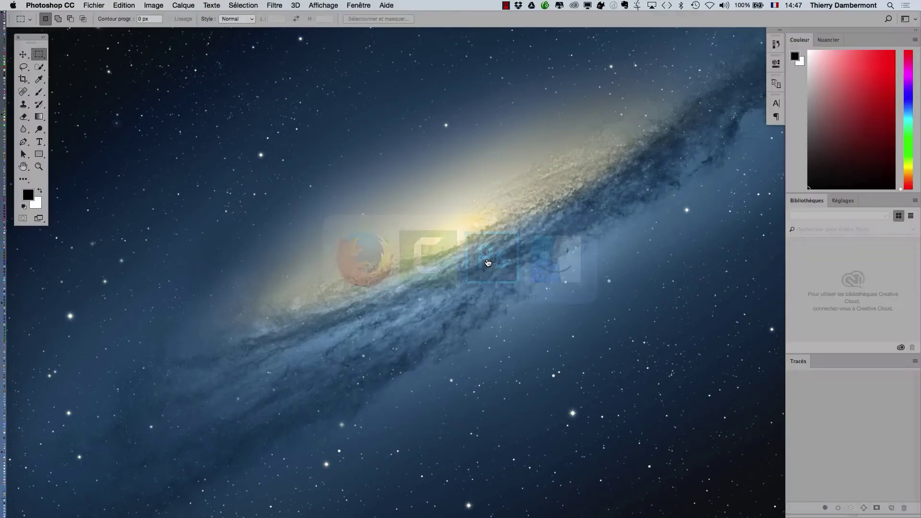
pyautogui.click(103, 6)
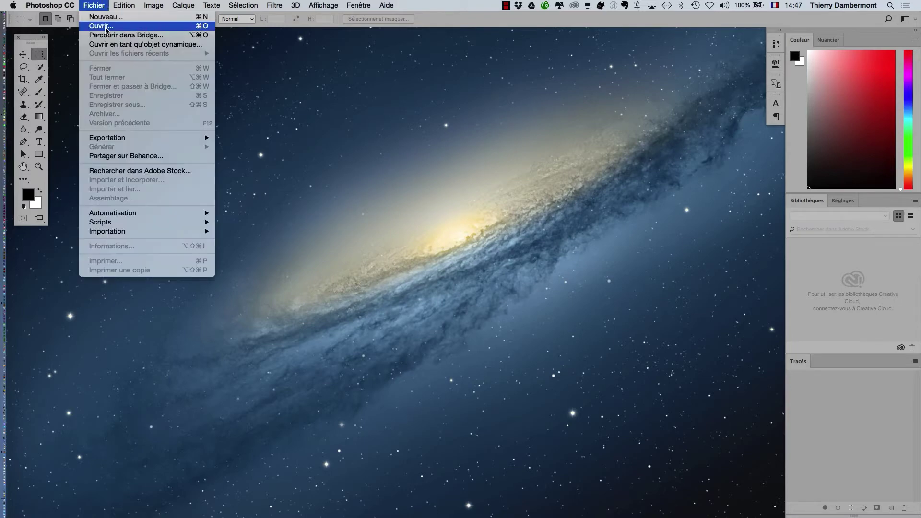
pyautogui.click(103, 27)
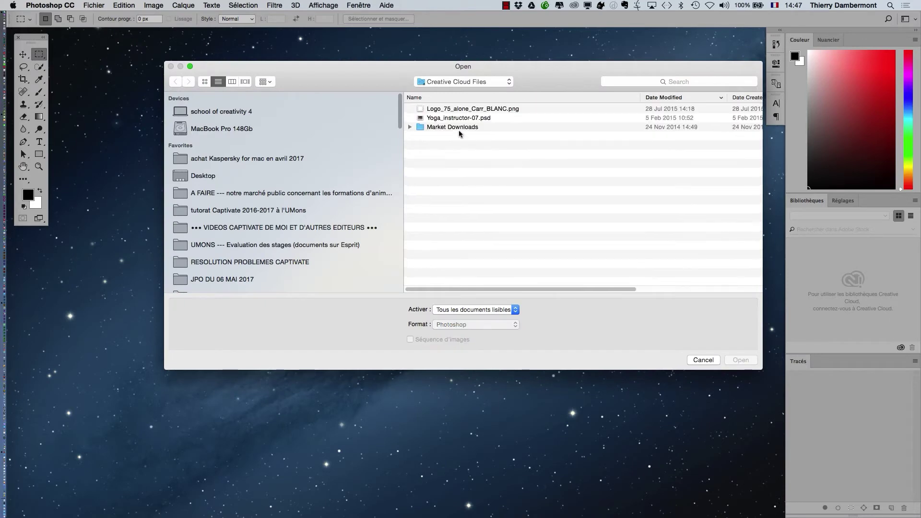
pyautogui.click(226, 176)
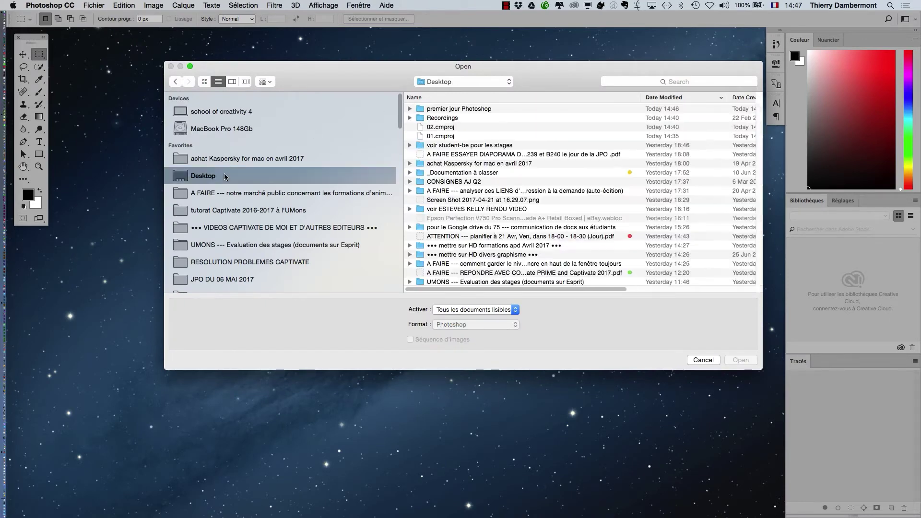
pyautogui.press('super+Tab')
pyautogui.press('super+Tab')
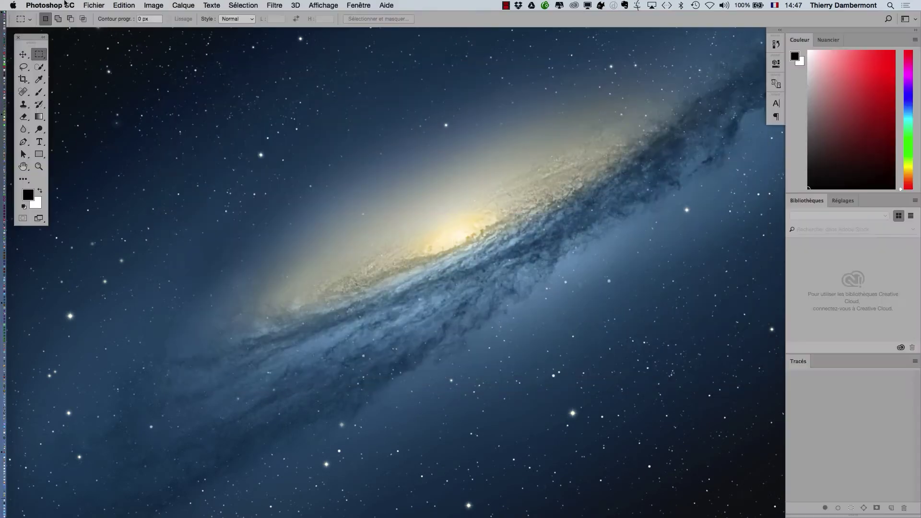
pyautogui.click(94, 5)
pyautogui.press('super+o')
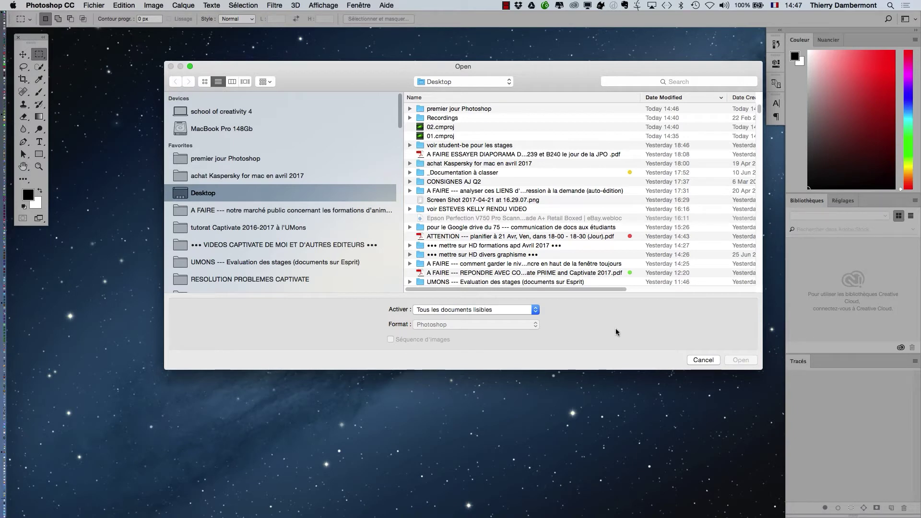
pyautogui.click(701, 360)
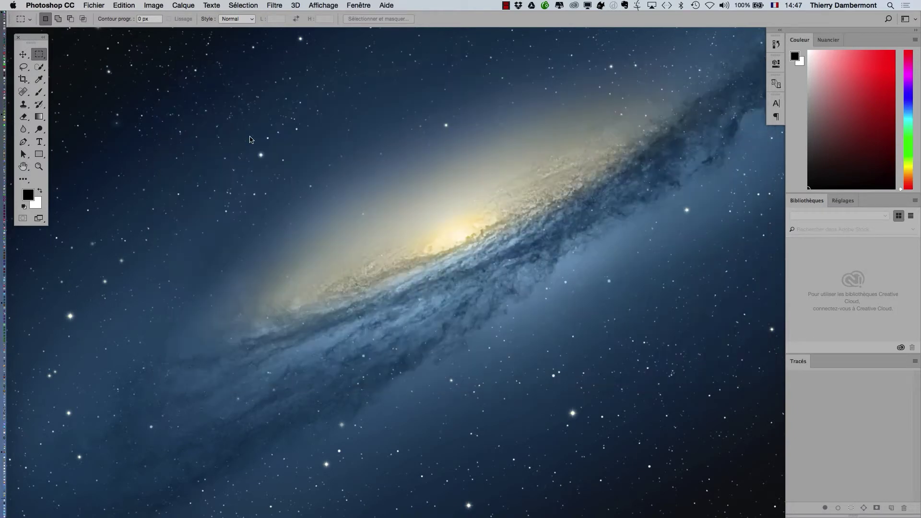
# Create a blank document to review the file commands it makes available, such as Importer et lier, and close it again
pyautogui.click(96, 5)
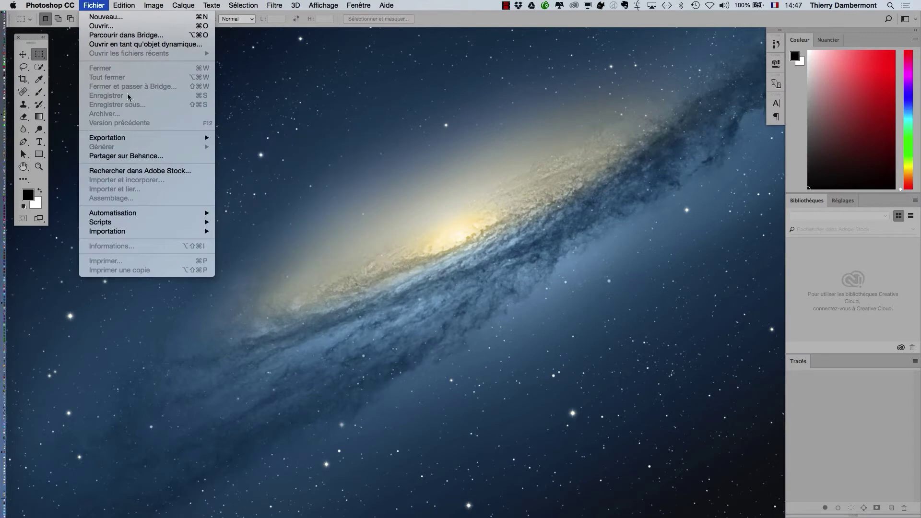
pyautogui.click(106, 20)
pyautogui.click(526, 144)
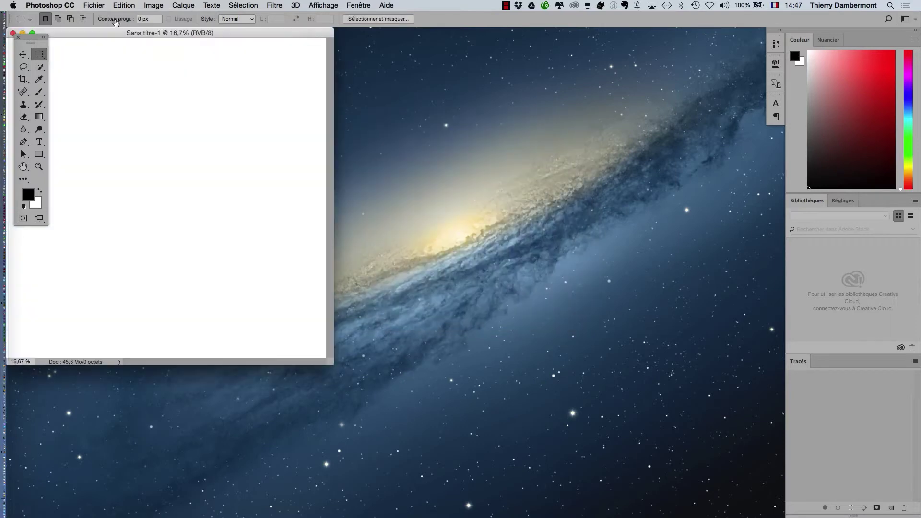
pyautogui.click(102, 4)
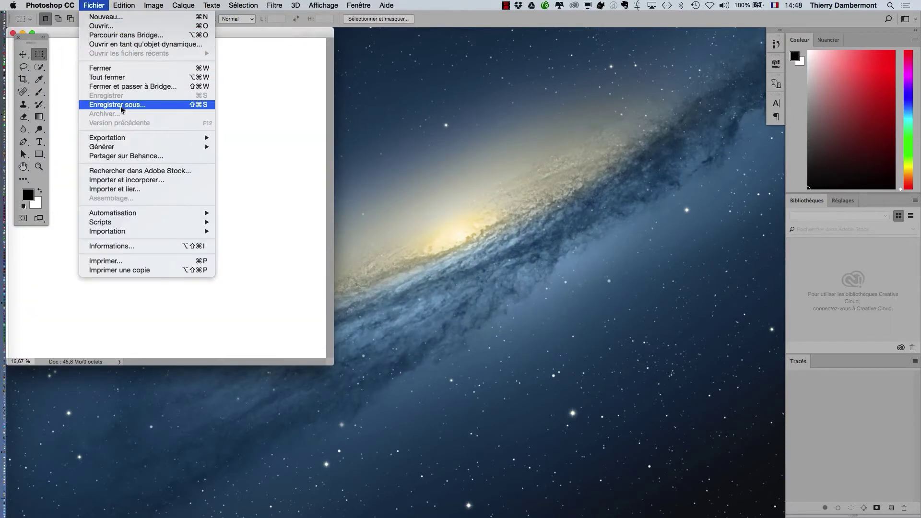
pyautogui.moveTo(126, 145)
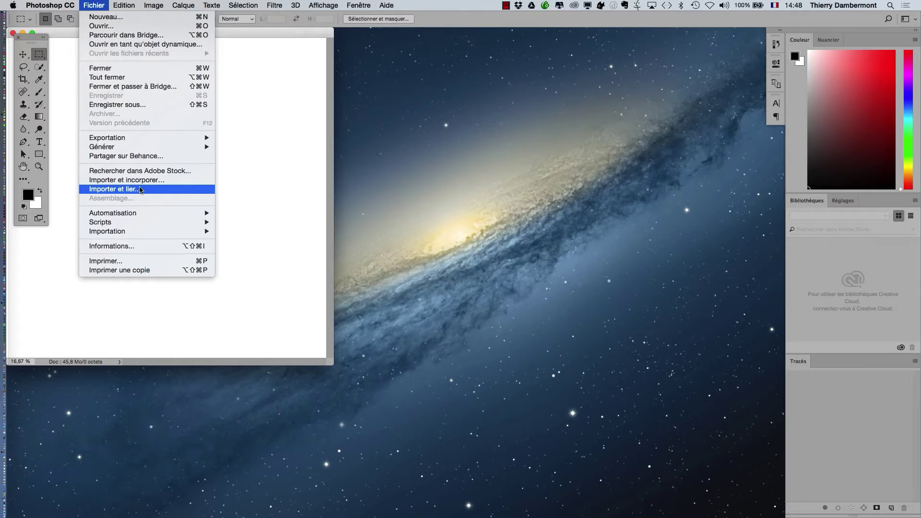
pyautogui.click(232, 4)
pyautogui.moveTo(101, 33); pyautogui.dragTo(297, 72)
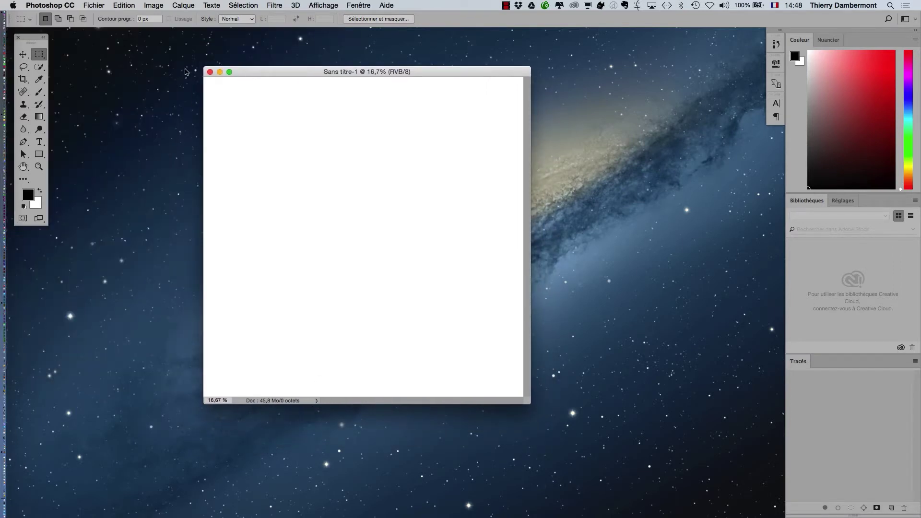
pyautogui.click(210, 72)
# Open sand-dunes-in-the-desert-in-peru.jpg from the "premier jour Photoshop" folder
pyautogui.click(94, 6)
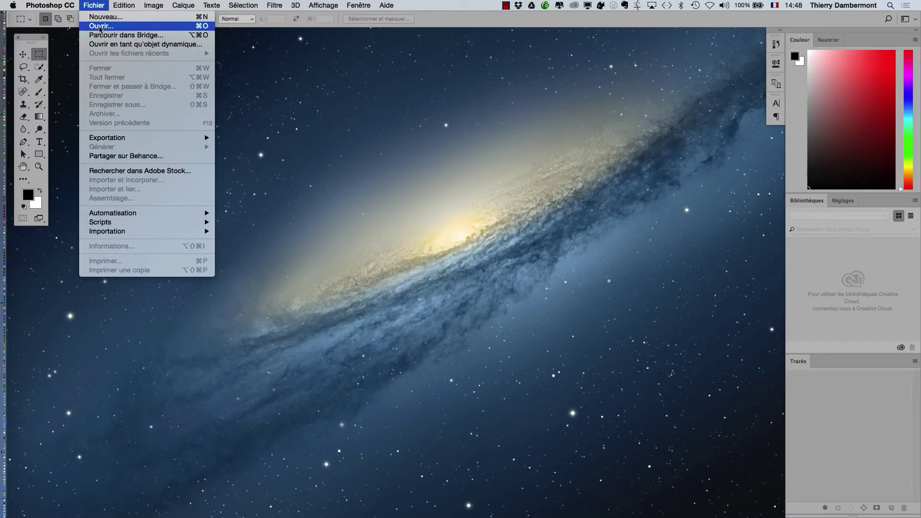
pyautogui.click(100, 27)
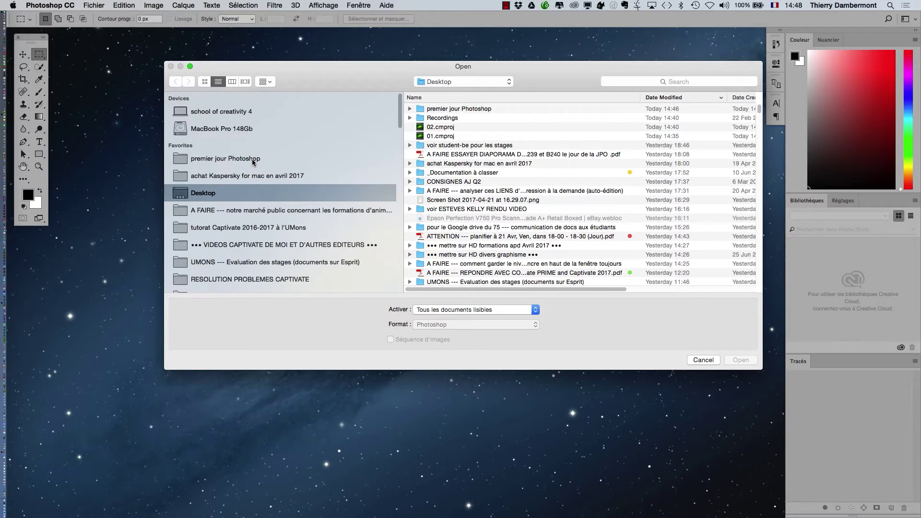
pyautogui.click(252, 159)
pyautogui.click(498, 109)
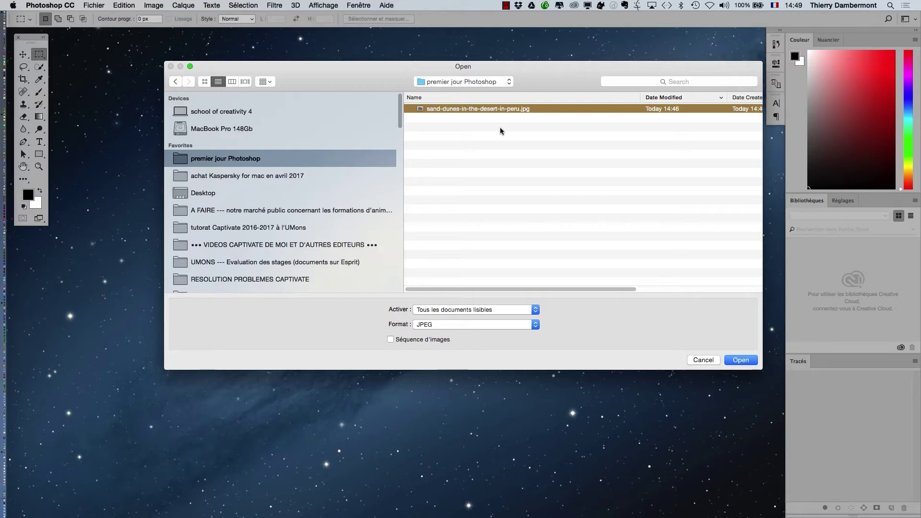
pyautogui.click(743, 361)
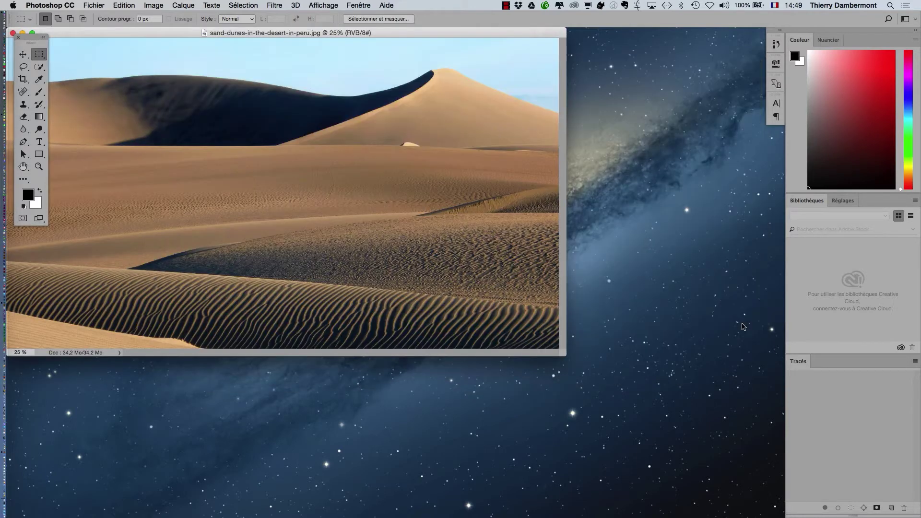
# Arrange the workspace by moving the image window away from the Tools panel and placing the panel just beside the image
pyautogui.moveTo(421, 33); pyautogui.dragTo(553, 63)
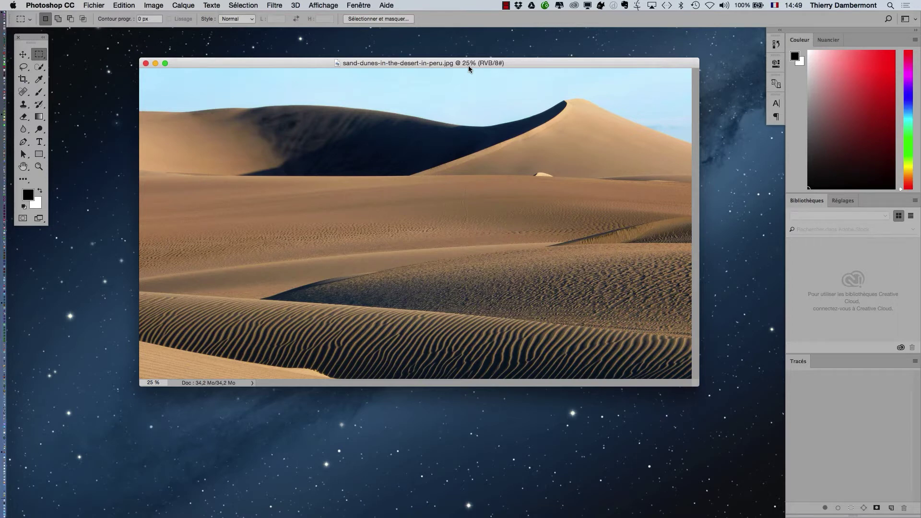
pyautogui.moveTo(543, 61); pyautogui.dragTo(489, 44)
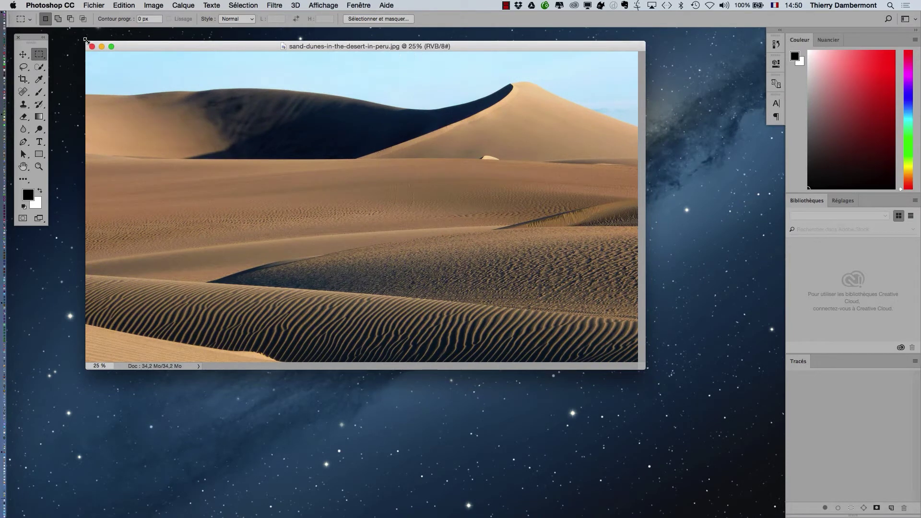
pyautogui.moveTo(30, 38); pyautogui.dragTo(43, 69)
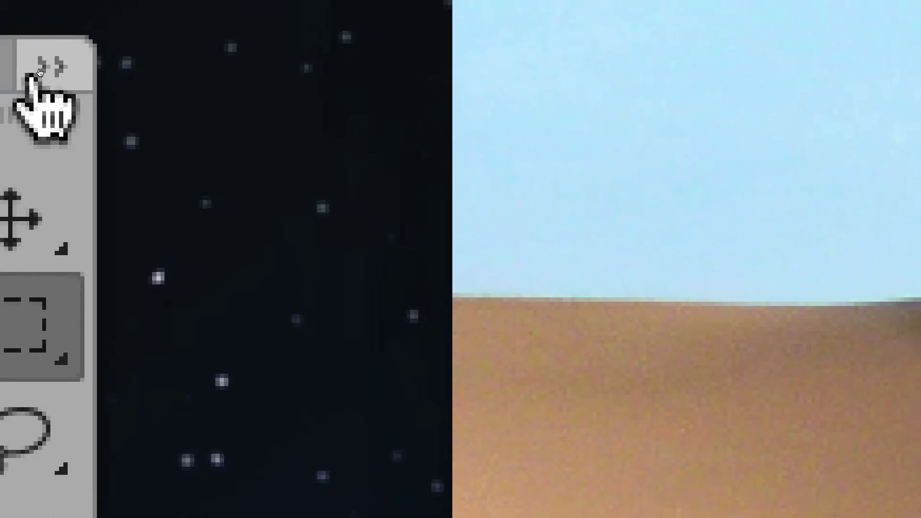
pyautogui.click(40, 72)
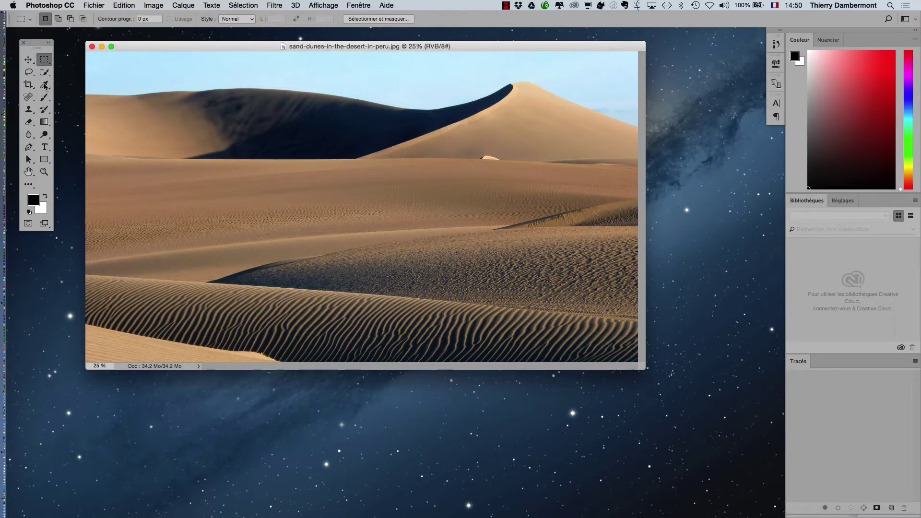
pyautogui.click(359, 3)
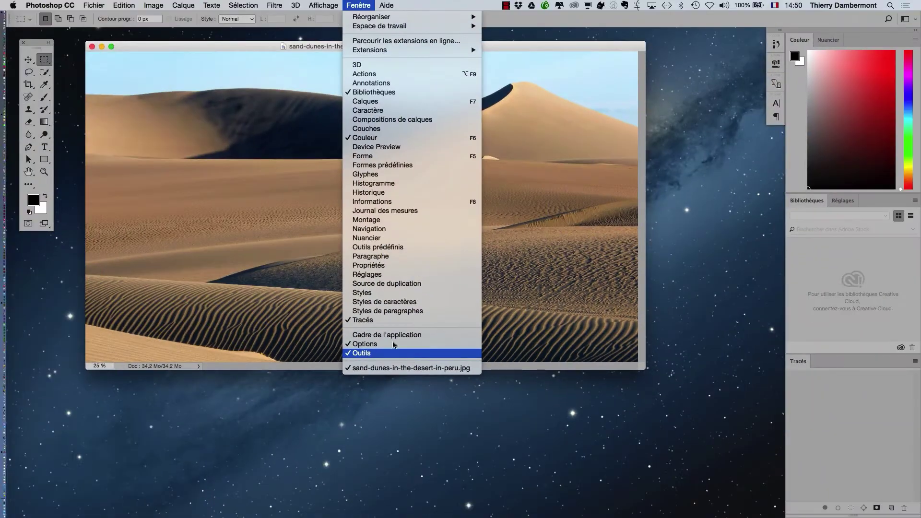
pyautogui.click(191, 67)
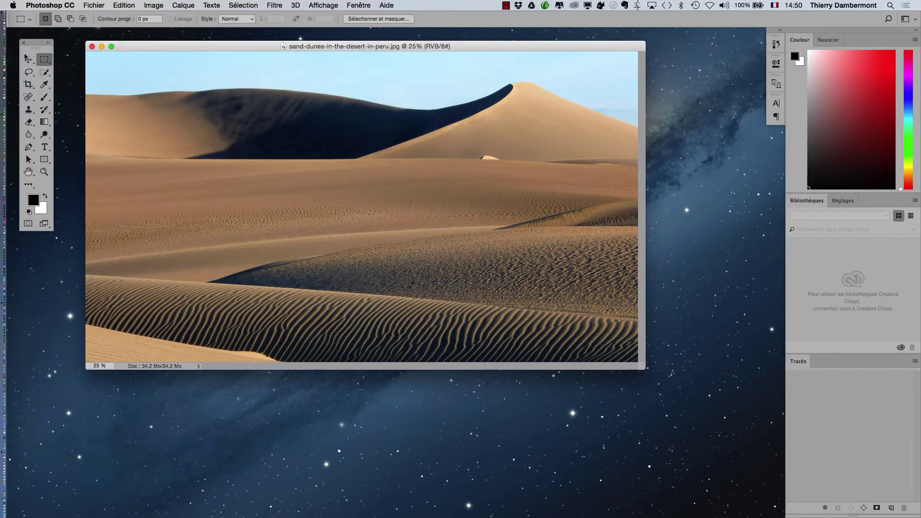
pyautogui.moveTo(34, 47); pyautogui.dragTo(41, 48)
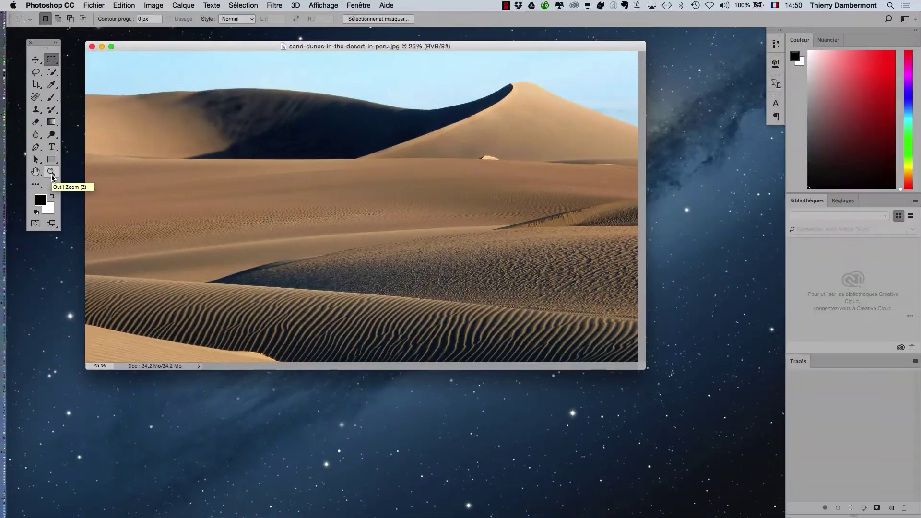
# Display the image at 100 % and pan with the Hand tool over the sand, the shaded dune and the foreground ripples
pyautogui.doubleClick(52, 175)
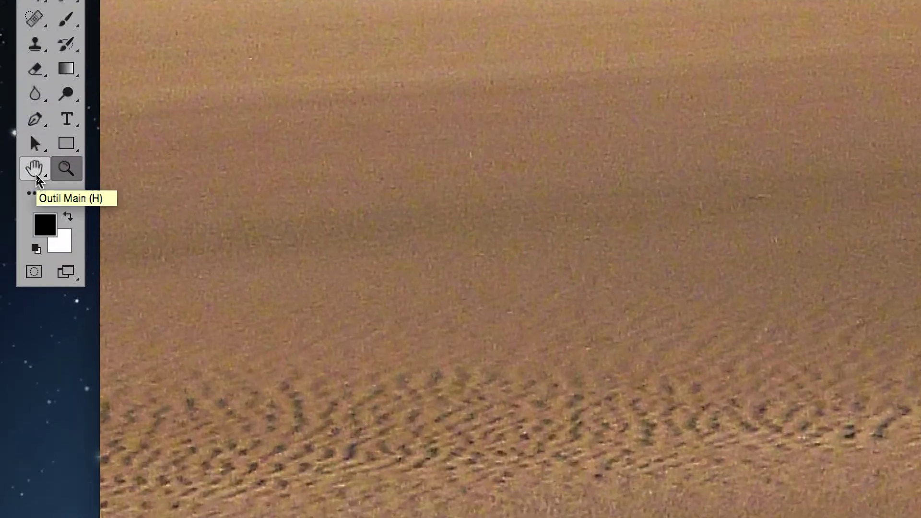
pyautogui.click(38, 178)
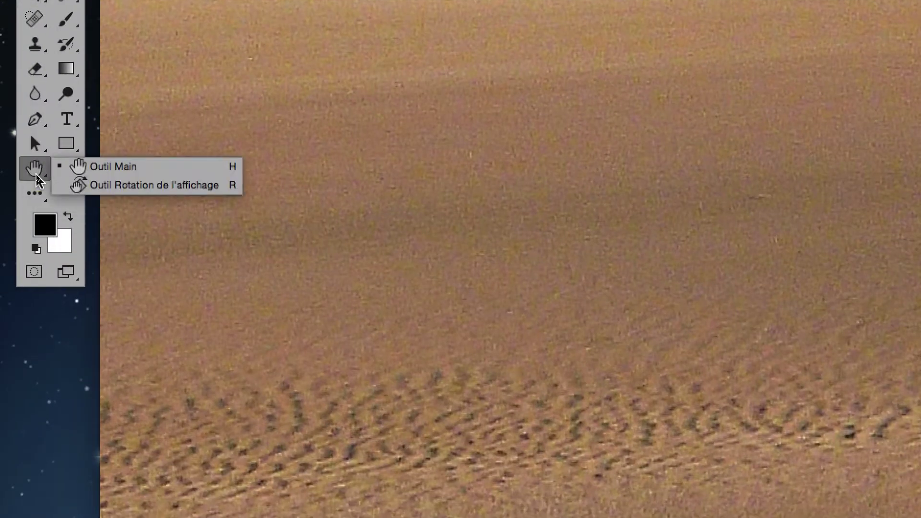
pyautogui.click(34, 176)
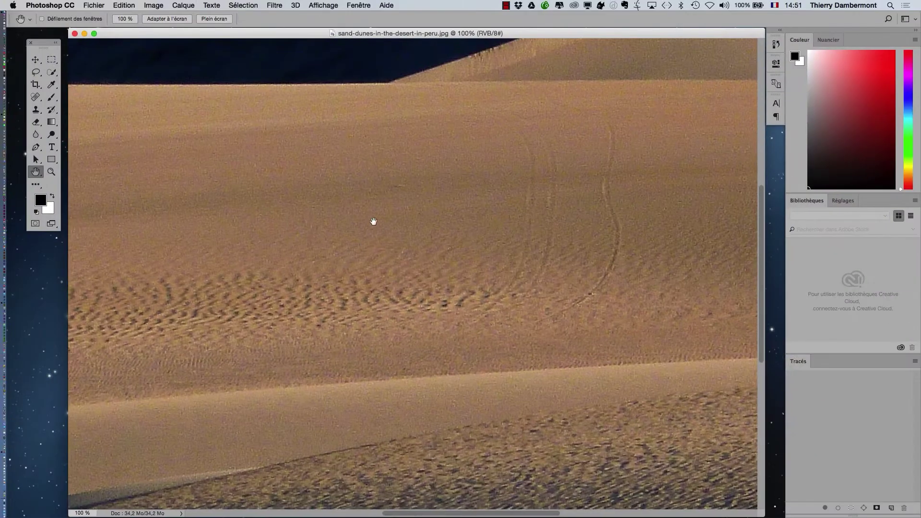
pyautogui.moveTo(372, 220); pyautogui.dragTo(469, 120)
pyautogui.moveTo(428, 292); pyautogui.dragTo(482, 188)
pyautogui.moveTo(467, 344); pyautogui.dragTo(388, 386)
pyautogui.moveTo(317, 293); pyautogui.dragTo(565, 341)
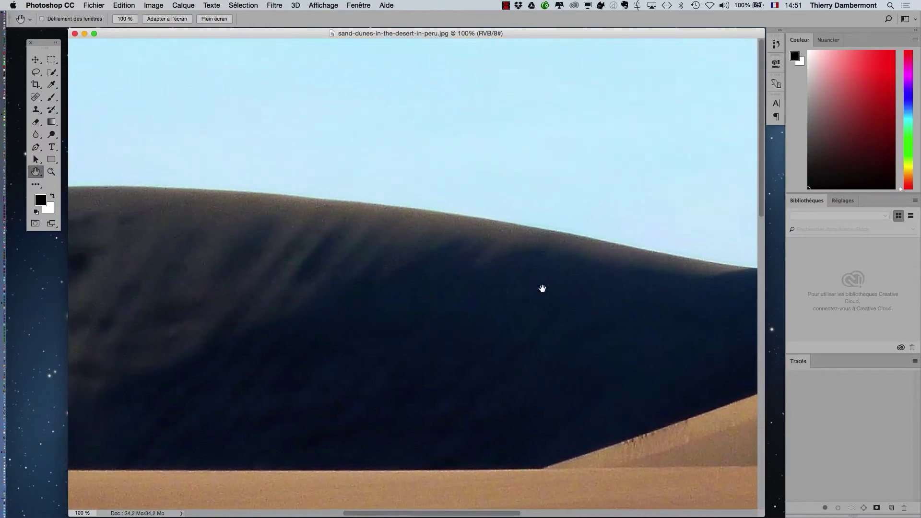
pyautogui.moveTo(506, 237); pyautogui.dragTo(534, 266)
pyautogui.moveTo(434, 273); pyautogui.dragTo(273, 230)
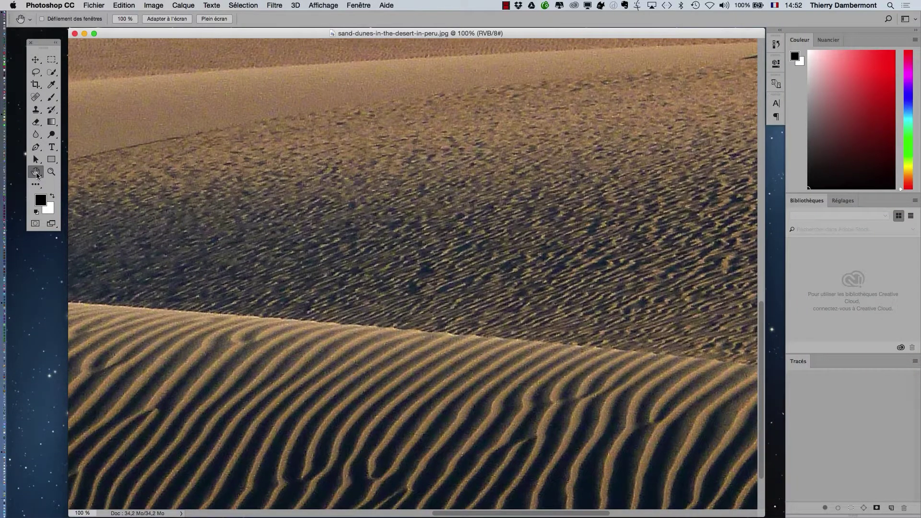
# Fit the whole image in the window, and return to 100 % zoom to view the rippled sand in the image's lower-right area
pyautogui.doubleClick(36, 174)
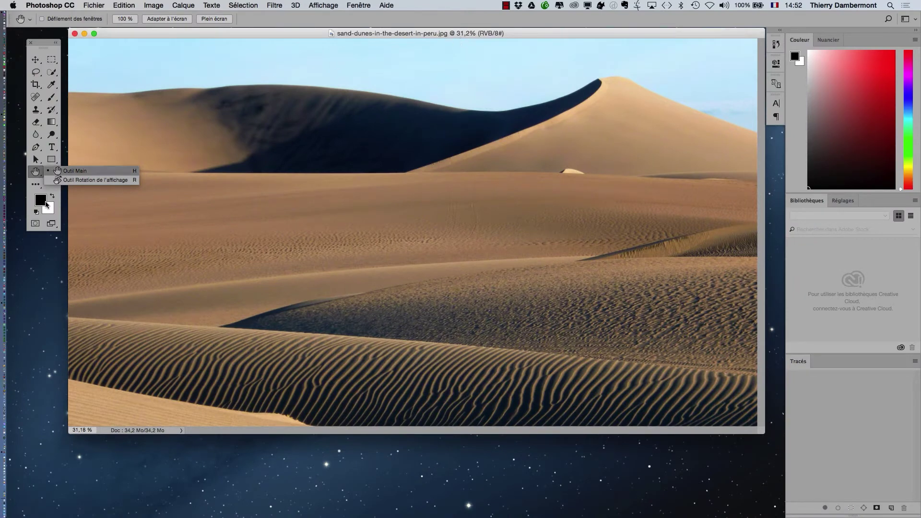
pyautogui.click(35, 174)
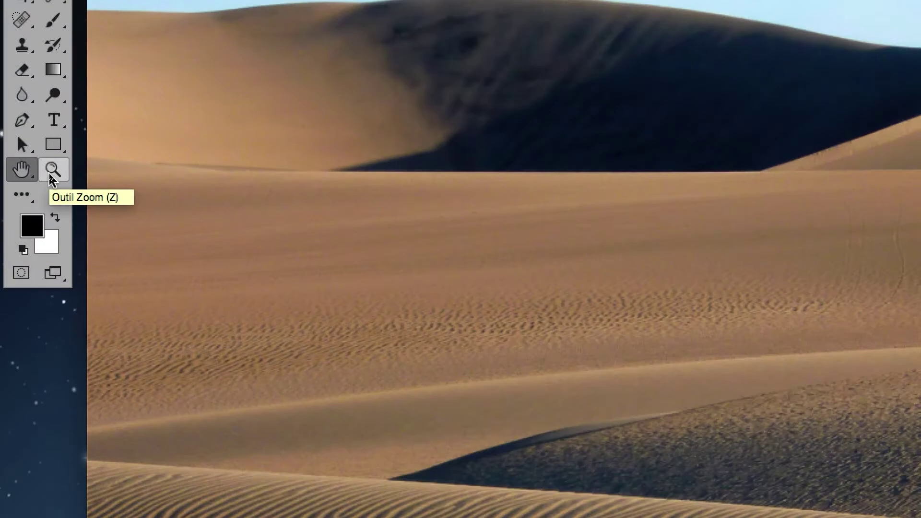
pyautogui.click(50, 174)
pyautogui.click(551, 221)
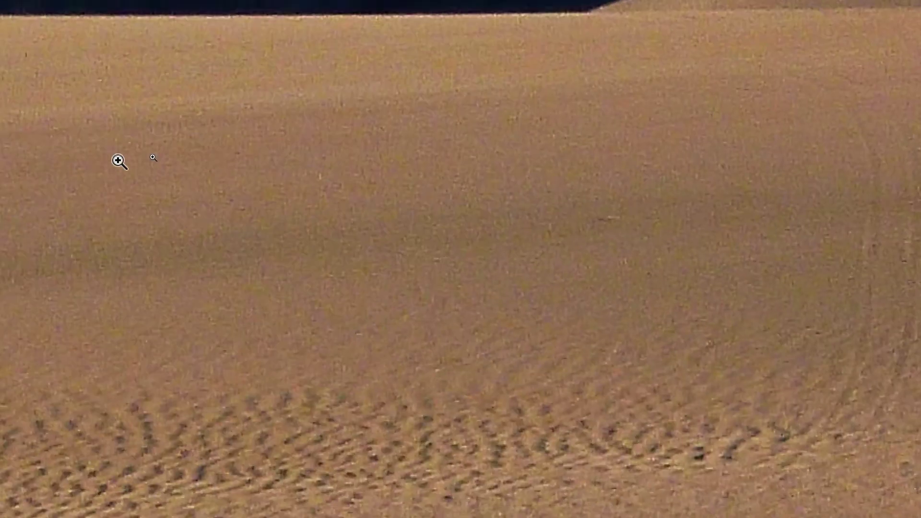
pyautogui.click(10, 163)
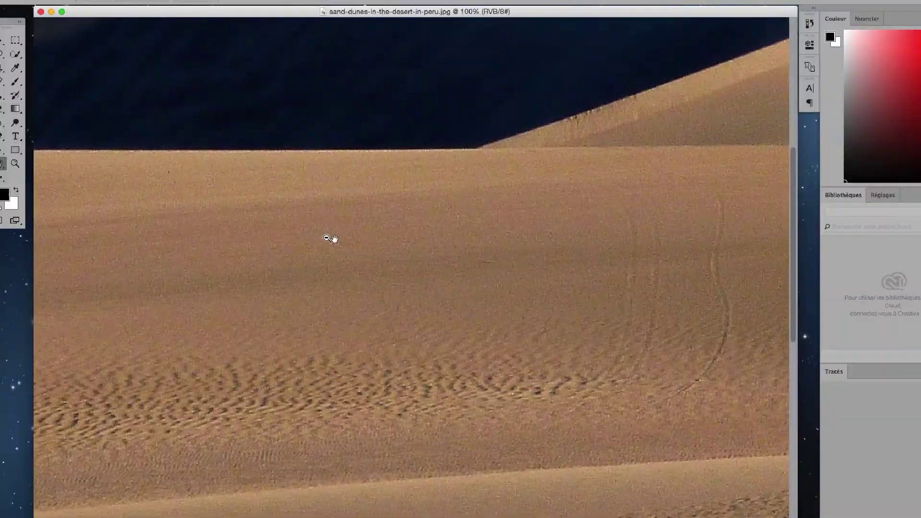
pyautogui.scroll(-15, 400, 292)
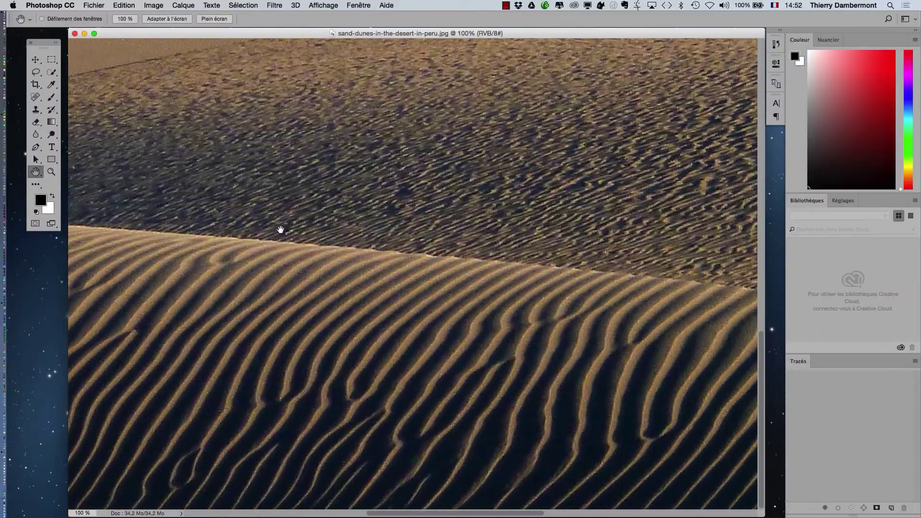
pyautogui.hscroll(10, 403, 247)
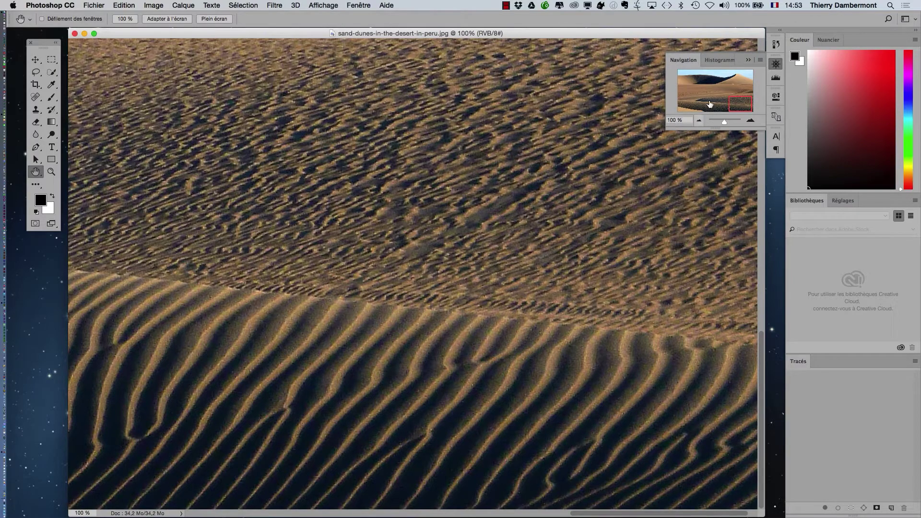
# Pan at 100 % from the rippled foreground to the shaded dune, and reposition the view with the frame in the Navigation thumbnail
pyautogui.click(364, 4)
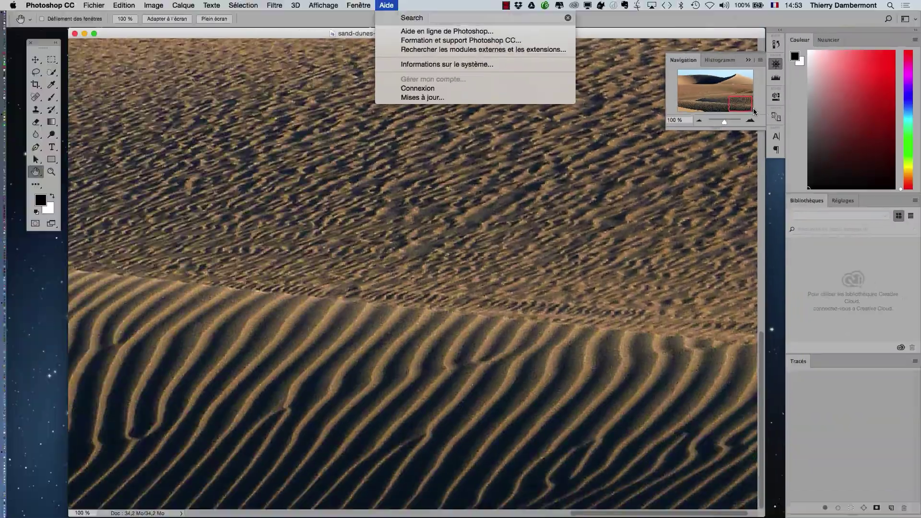
pyautogui.click(438, 185)
pyautogui.hscroll(-10, 465, 251)
pyautogui.scroll(5, 465, 251)
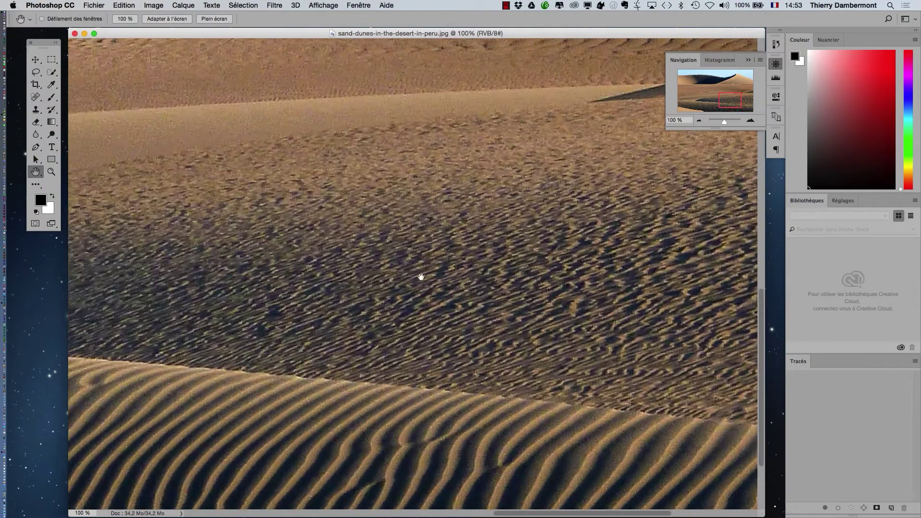
pyautogui.scroll(15, 674, 285)
pyautogui.hscroll(-15, 674, 285)
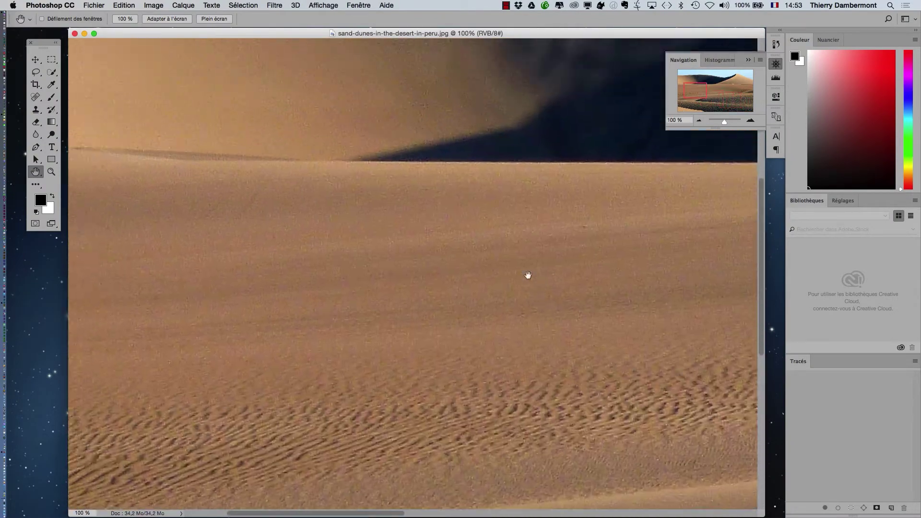
pyautogui.hscroll(10, 627, 403)
pyautogui.scroll(3, 626, 402)
pyautogui.scroll(2, 633, 345)
pyautogui.scroll(-2, 483, 354)
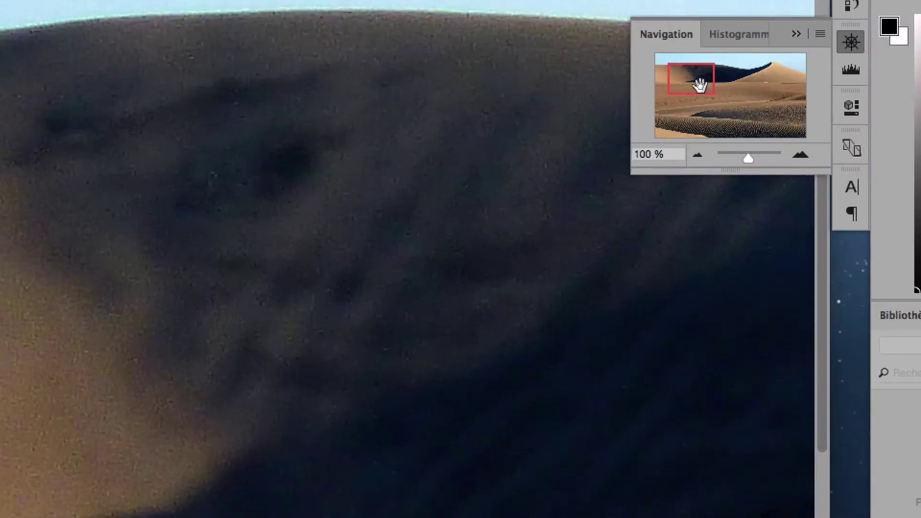
pyautogui.moveTo(698, 83); pyautogui.dragTo(754, 100)
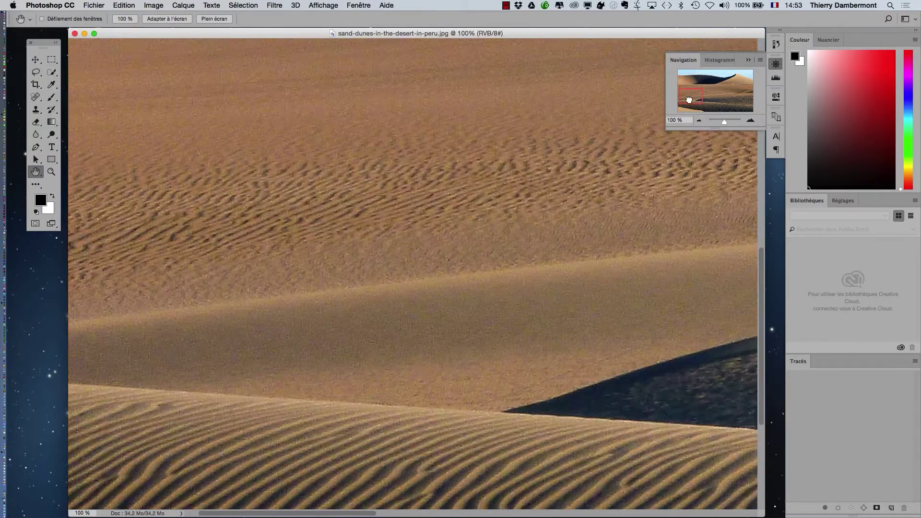
pyautogui.moveTo(689, 99); pyautogui.dragTo(718, 98)
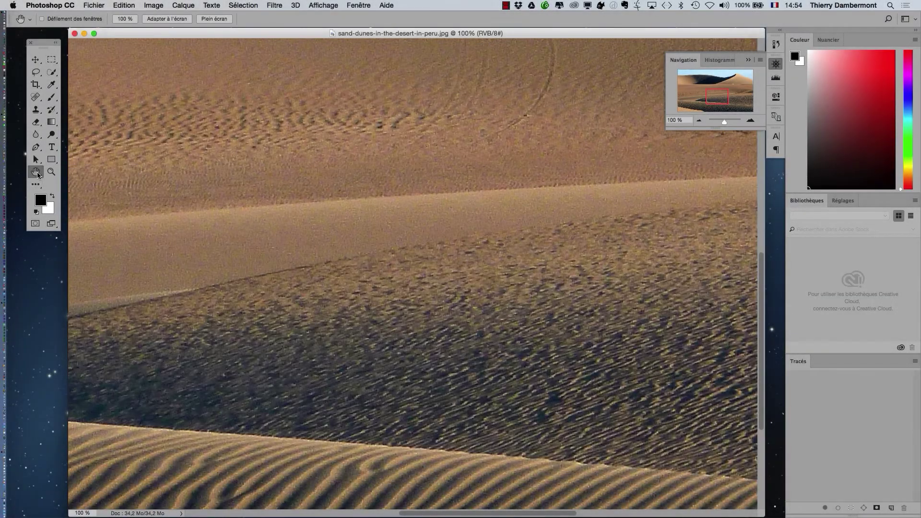
# Fit the whole dunes image in its window and shift the window slightly down and to the left
pyautogui.doubleClick(38, 175)
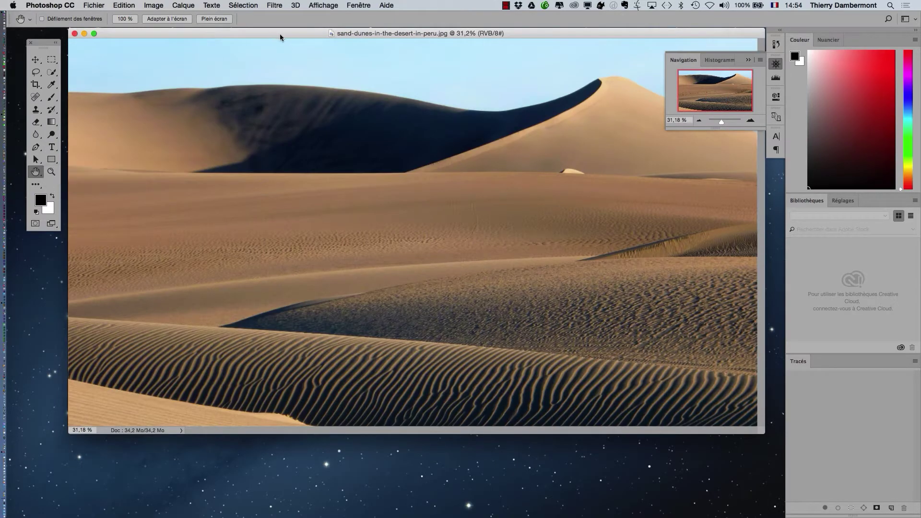
pyautogui.moveTo(280, 33); pyautogui.dragTo(275, 36)
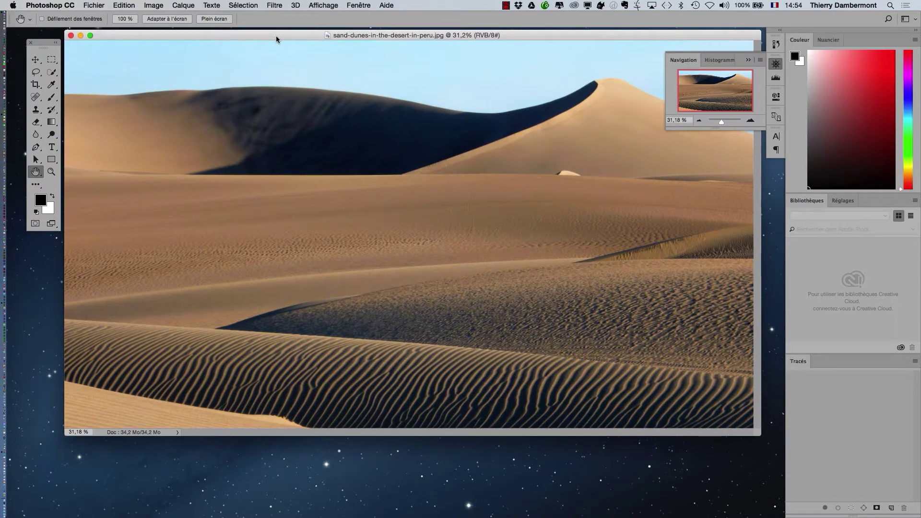
# Examine the display resolutions offered for the connected Acer P5515 projector
pyautogui.click(587, 6)
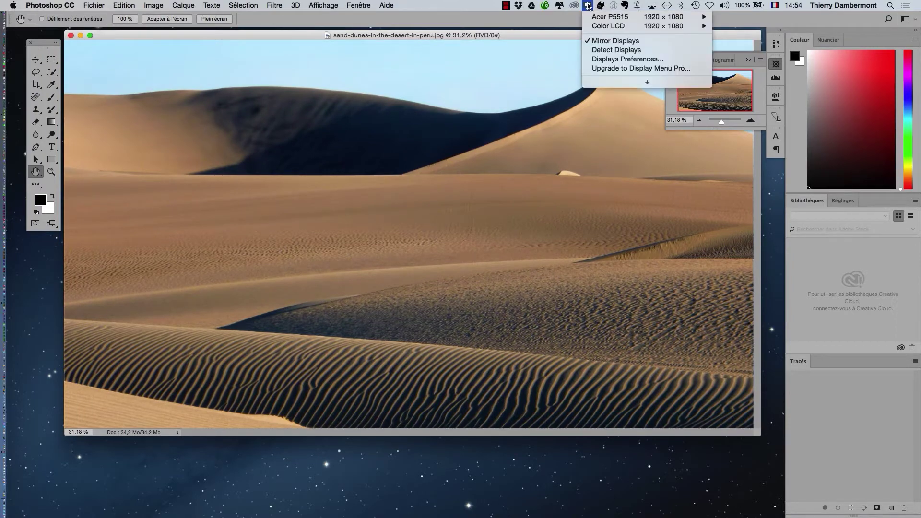
pyautogui.moveTo(625, 21)
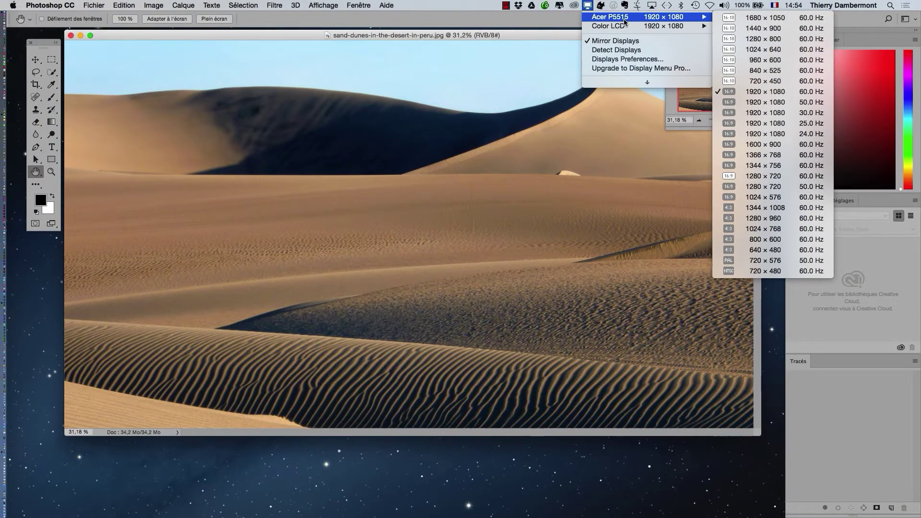
pyautogui.click(488, 35)
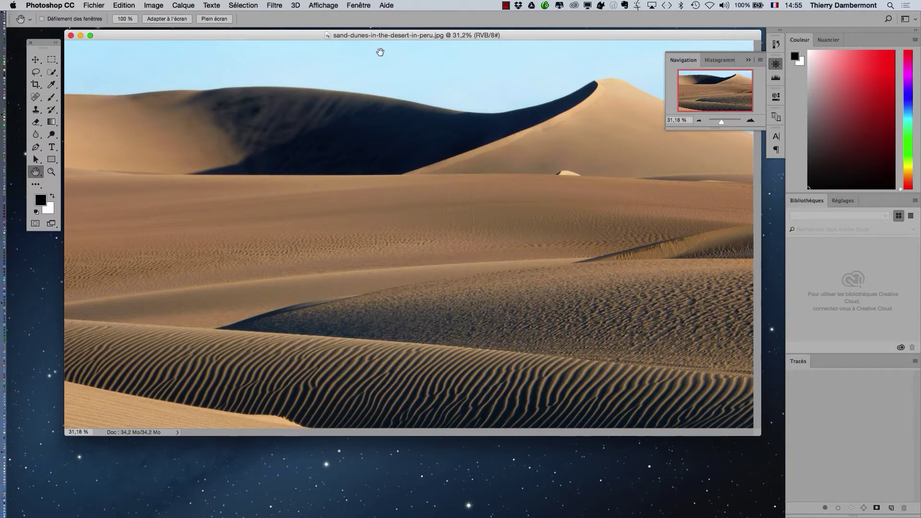
# Dismiss the DivX update notice, open the Image Size dialog for the dunes image and move it over the upper dunes
pyautogui.click(159, 5)
pyautogui.click(158, 5)
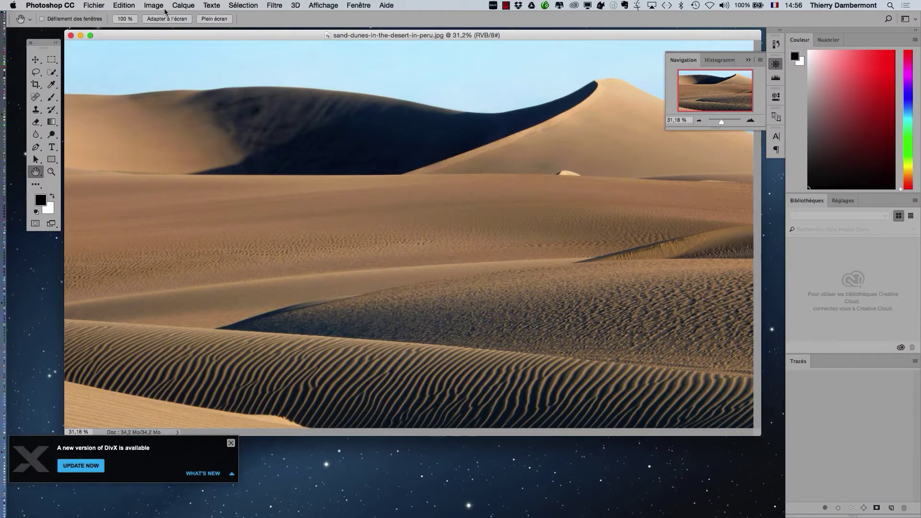
pyautogui.click(157, 6)
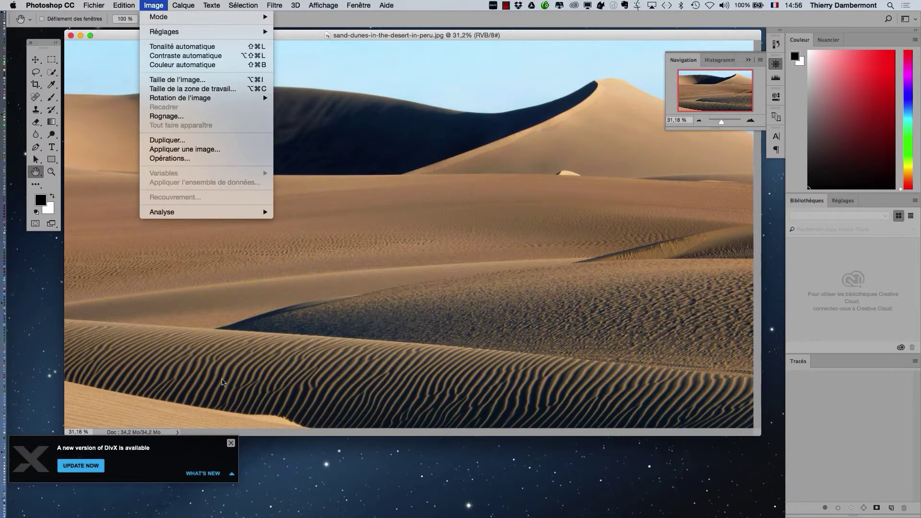
pyautogui.click(231, 442)
pyautogui.click(153, 5)
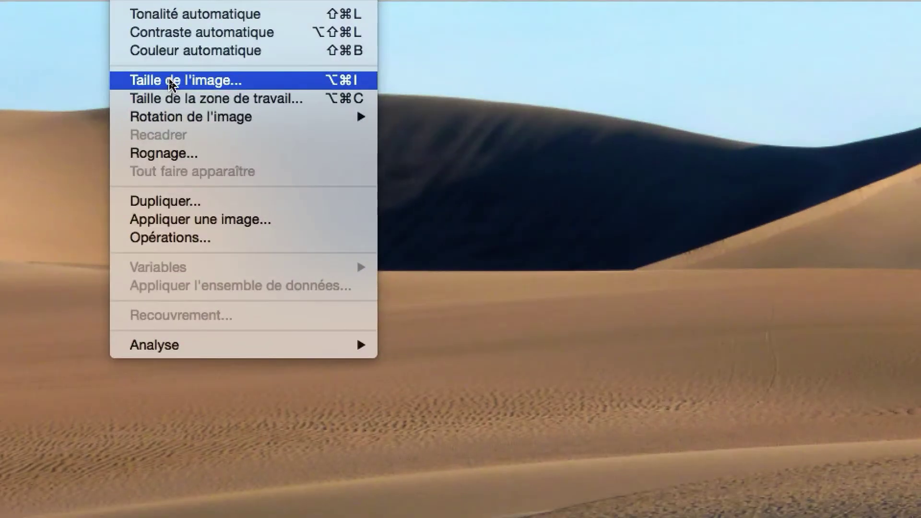
pyautogui.click(171, 81)
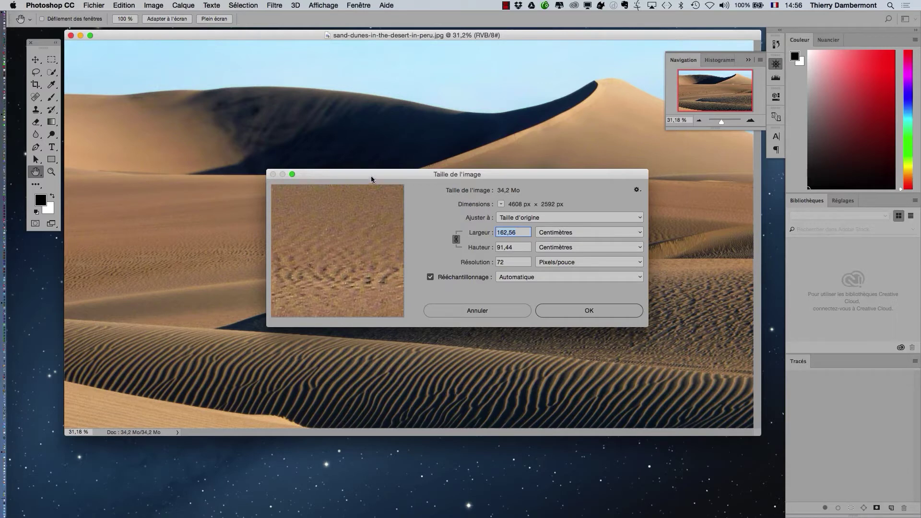
pyautogui.moveTo(350, 178); pyautogui.dragTo(208, 85)
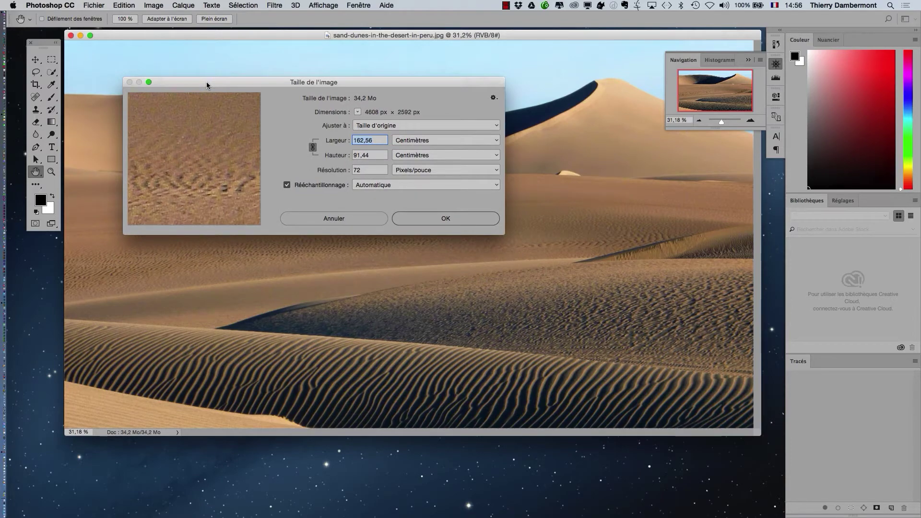
pyautogui.moveTo(273, 84); pyautogui.dragTo(348, 91)
pyautogui.press('alt')
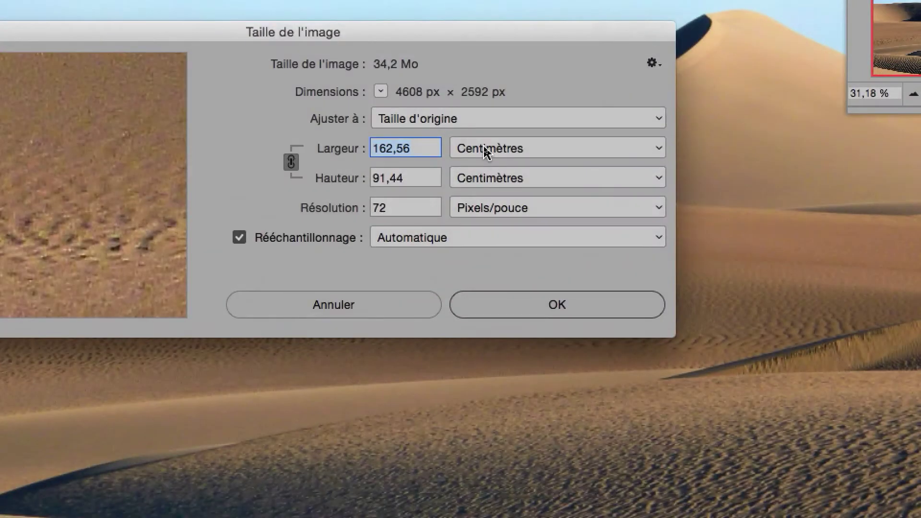
# Show the image's width and height in pixels, and return both units to centimetres
pyautogui.click(485, 148)
pyautogui.click(489, 127)
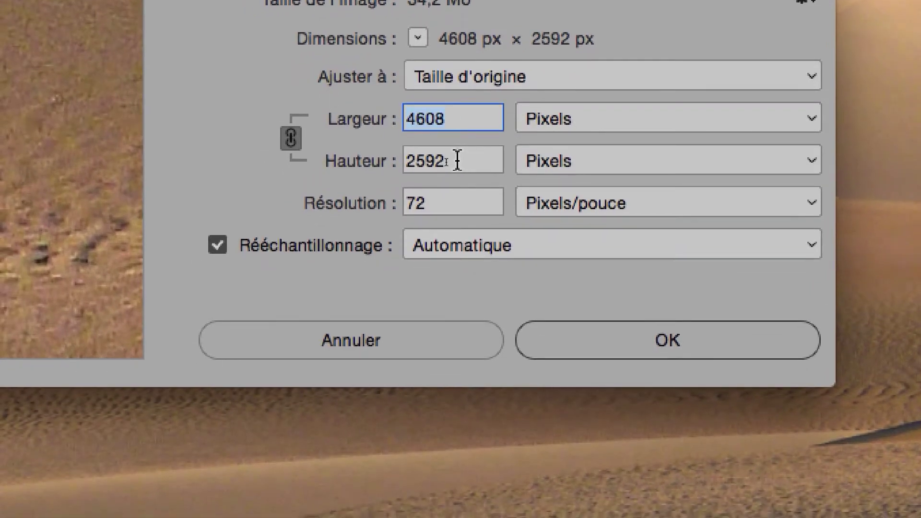
pyautogui.click(457, 161)
pyautogui.click(461, 120)
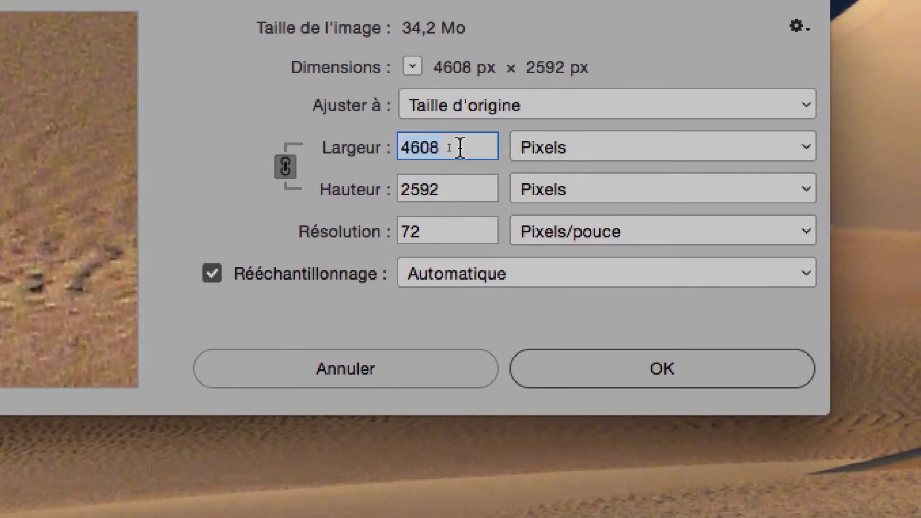
pyautogui.click(565, 151)
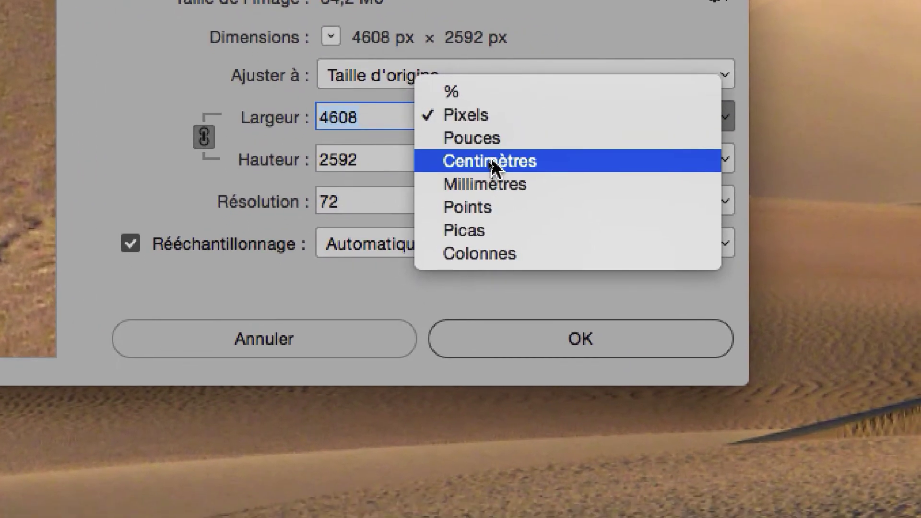
pyautogui.click(501, 189)
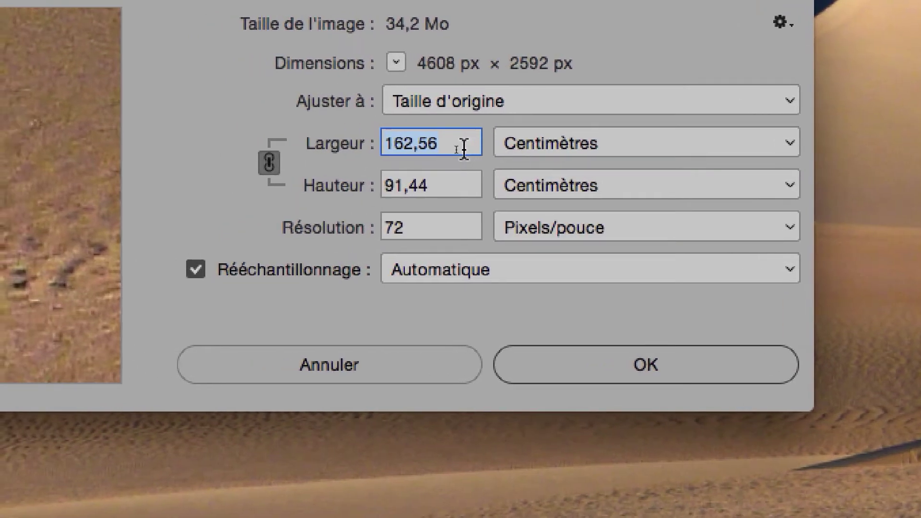
# Examine the width and height in centimetres and the resolution in pixels per inch in the Image Size dialog
pyautogui.click(464, 146)
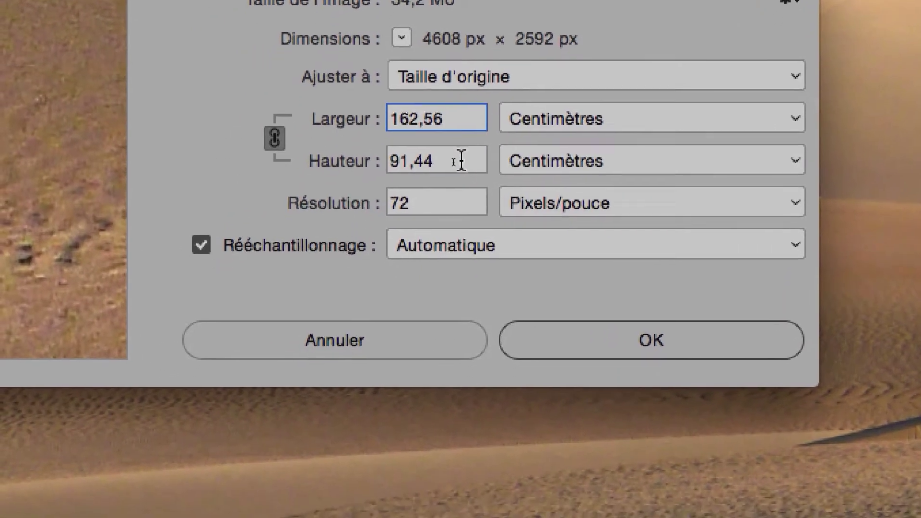
pyautogui.click(461, 159)
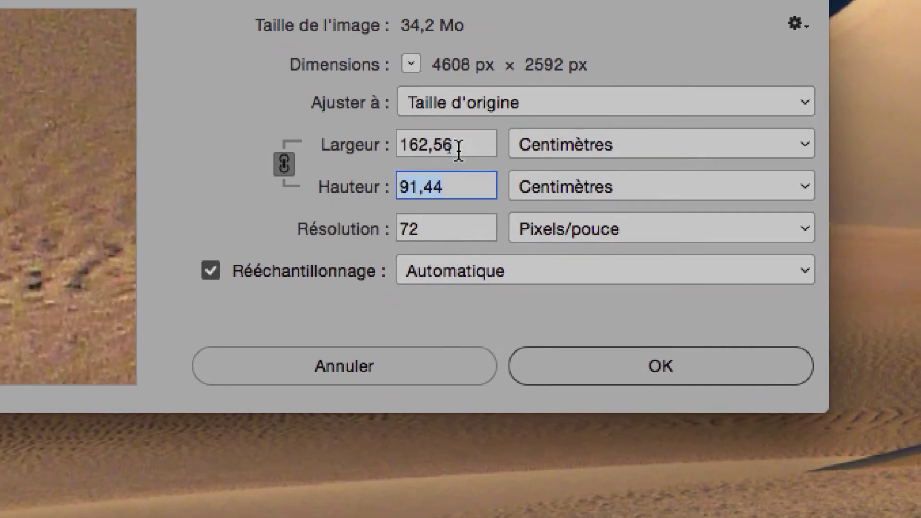
pyautogui.click(448, 127)
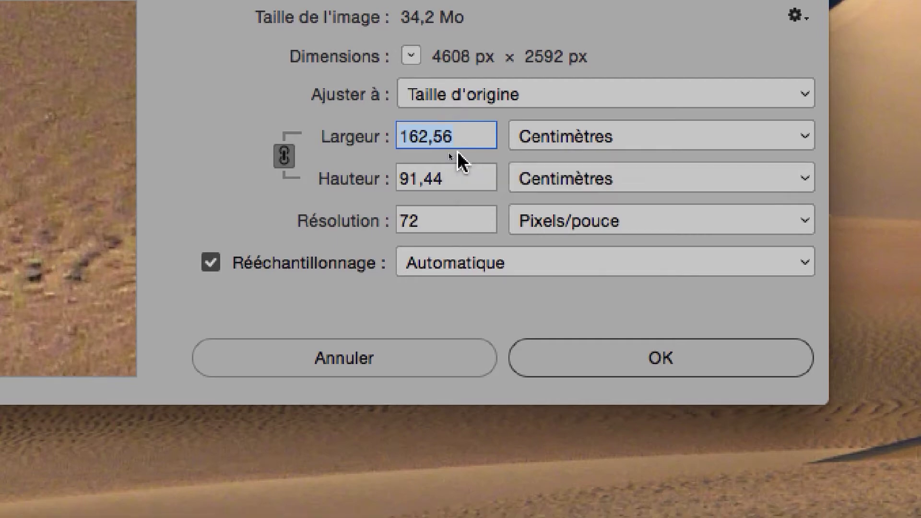
pyautogui.click(450, 187)
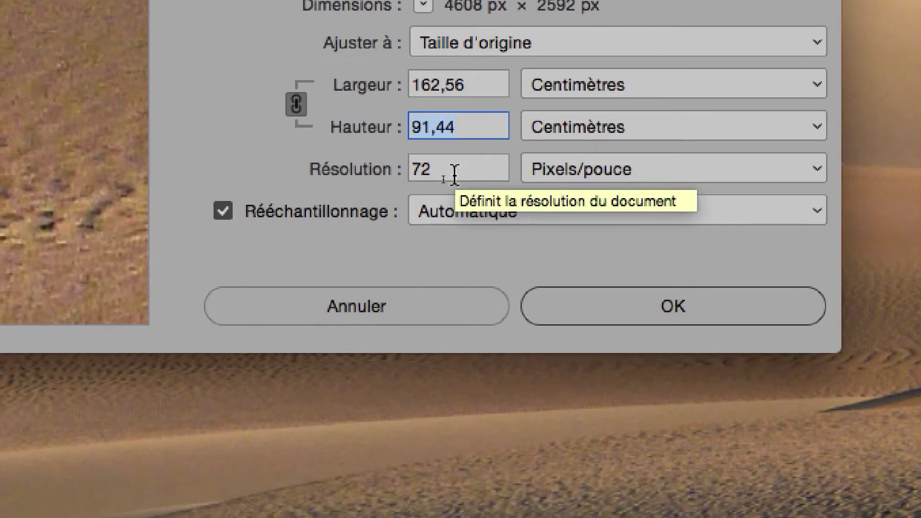
pyautogui.click(447, 210)
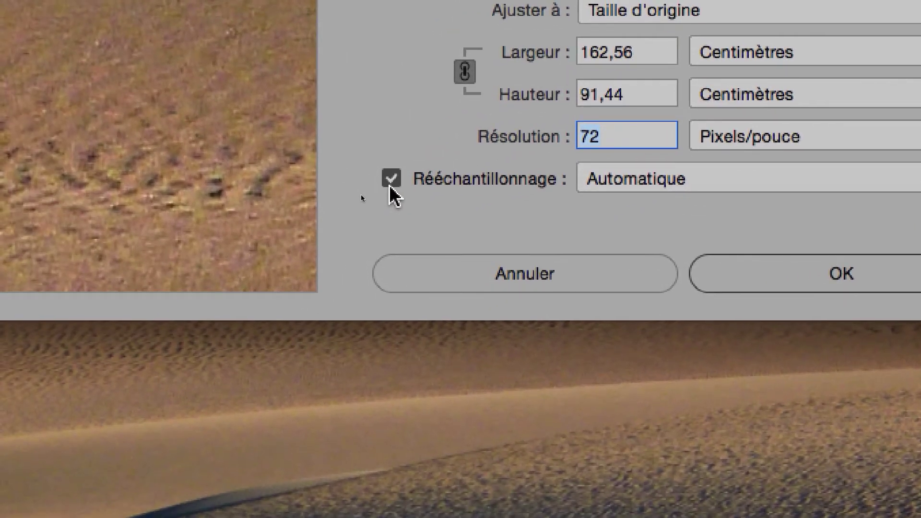
# Turn off resampling so that width, height and resolution are linked
pyautogui.click(390, 185)
pyautogui.click(390, 186)
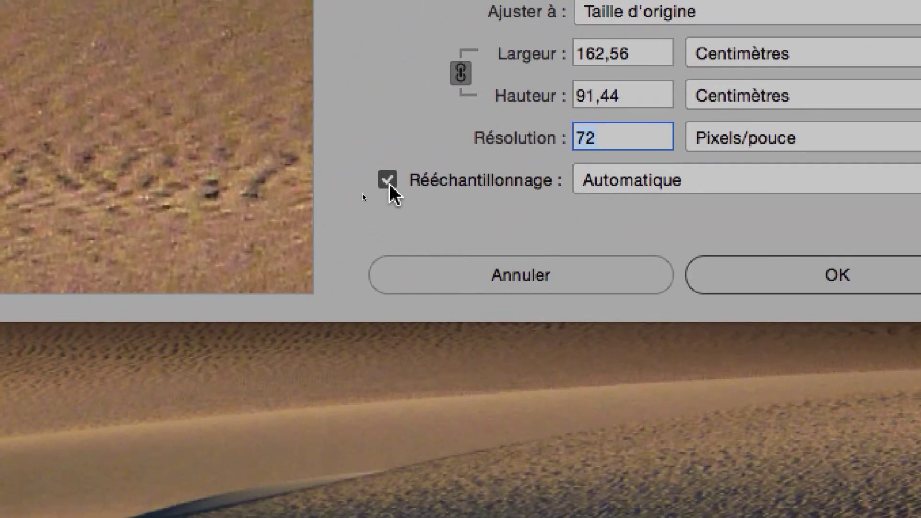
pyautogui.click(390, 186)
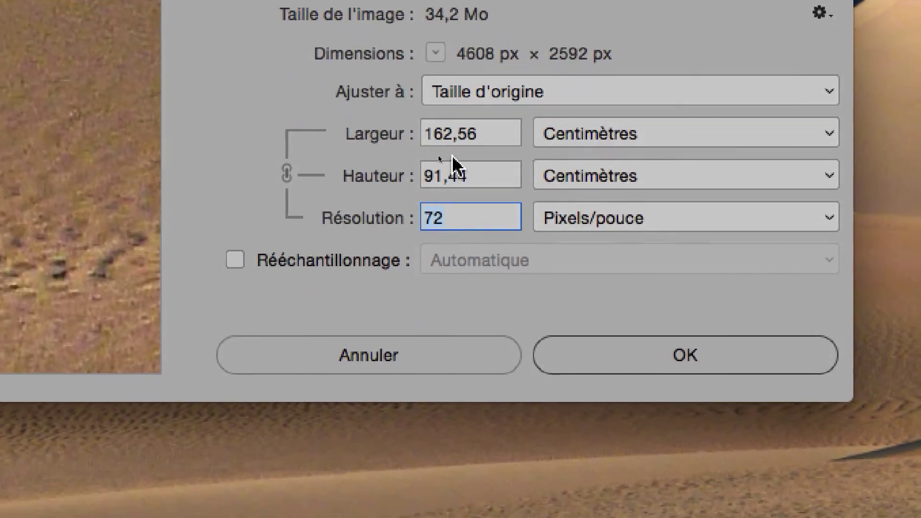
# Try resolutions of 150, 300 and 400 pixels per inch for the image without resampling
pyautogui.click(463, 220)
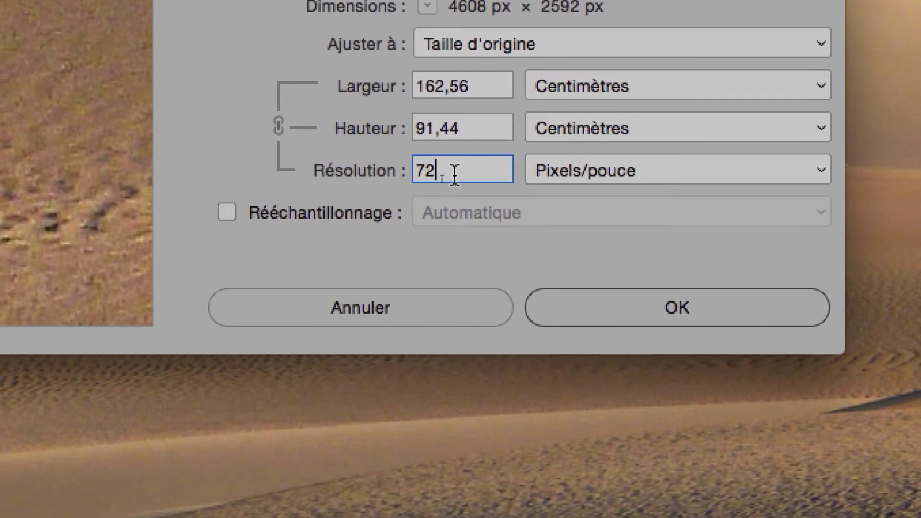
pyautogui.doubleClick(455, 174)
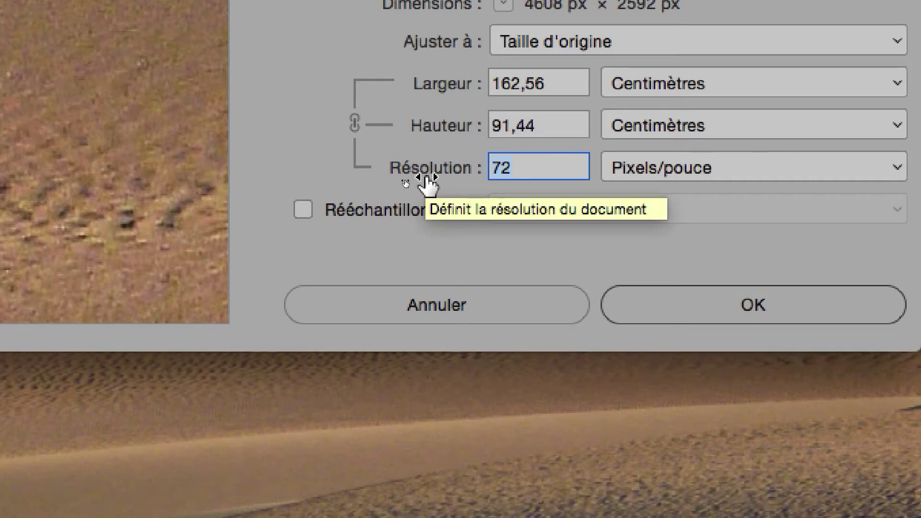
pyautogui.write('150')
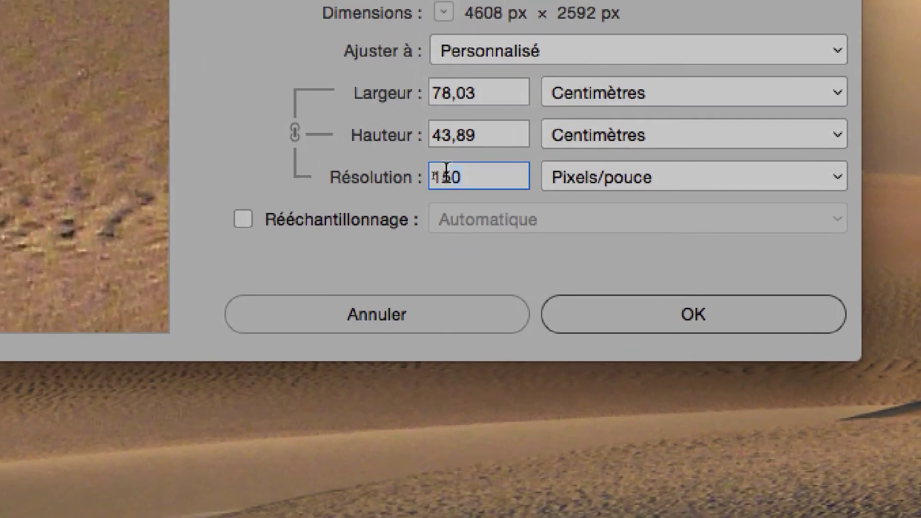
pyautogui.doubleClick(446, 175)
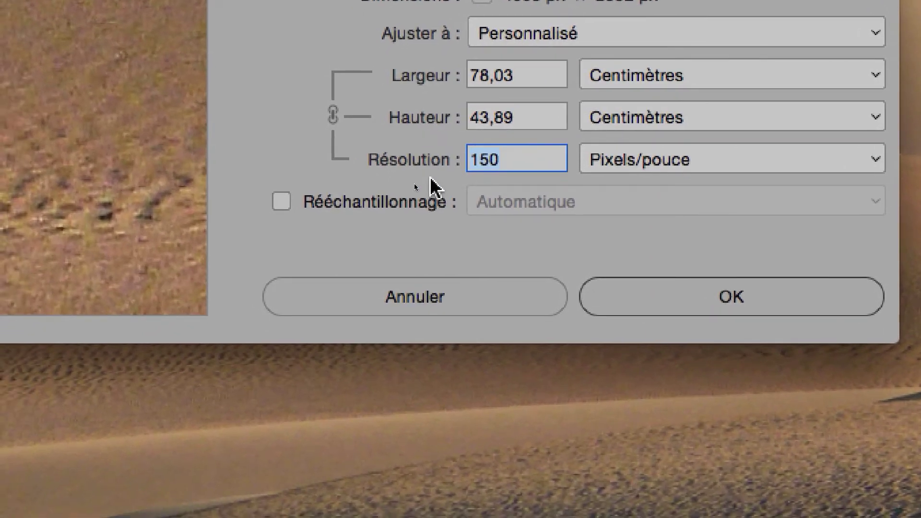
pyautogui.write('300')
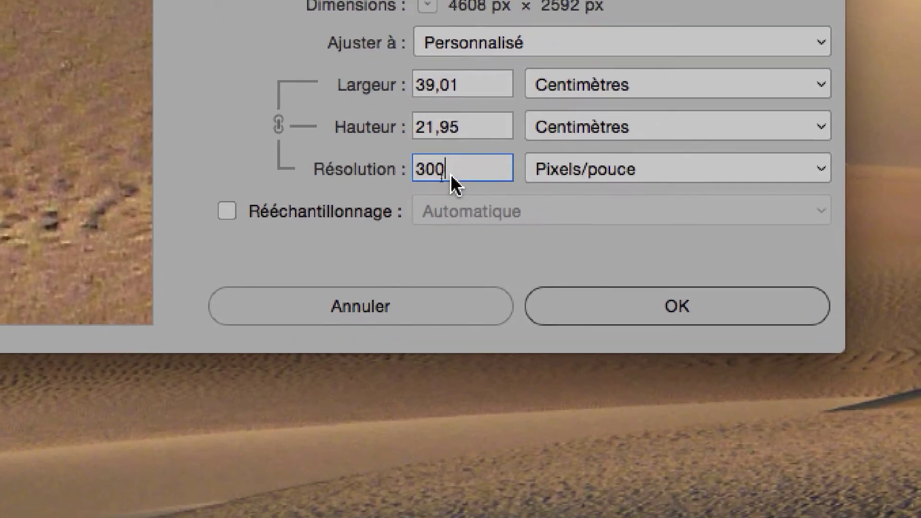
pyautogui.click(392, 176)
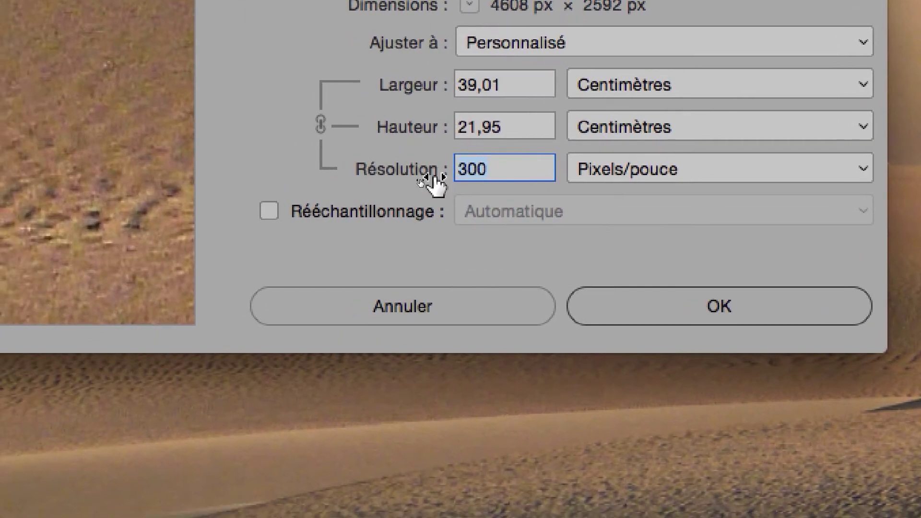
pyautogui.write('400')
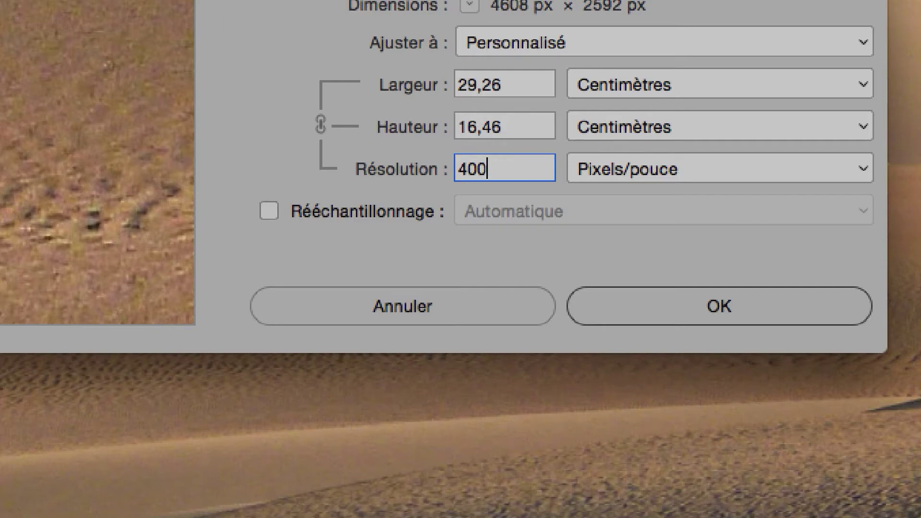
# Set the image's resolution to 300 pixels per inch
pyautogui.doubleClick(468, 173)
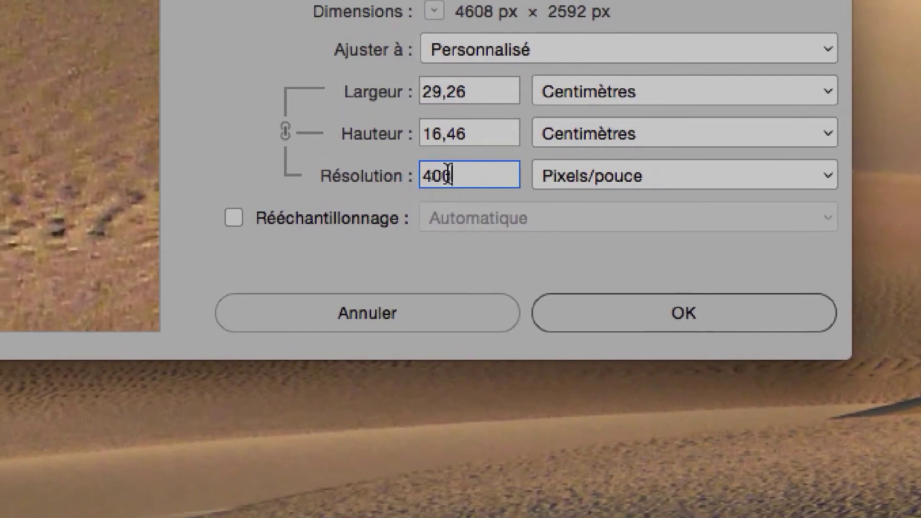
pyautogui.write('300')
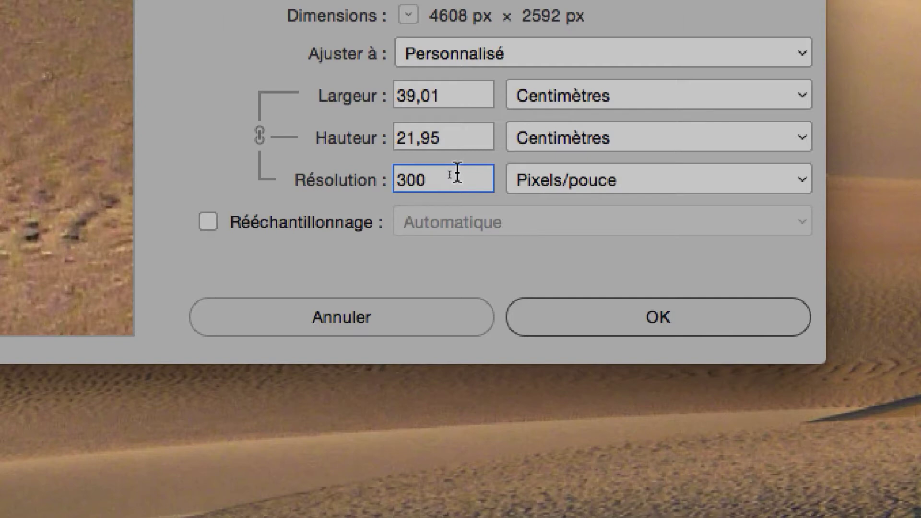
pyautogui.press('alt')
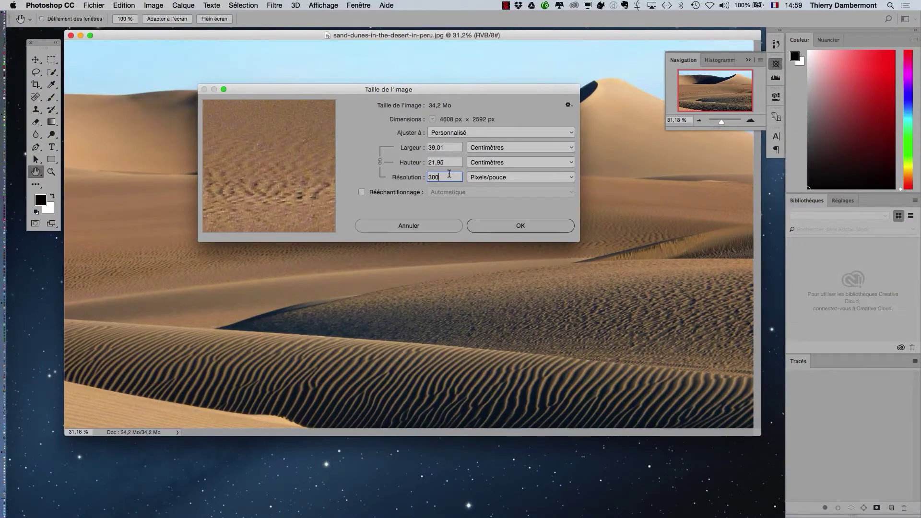
pyautogui.press('alt')
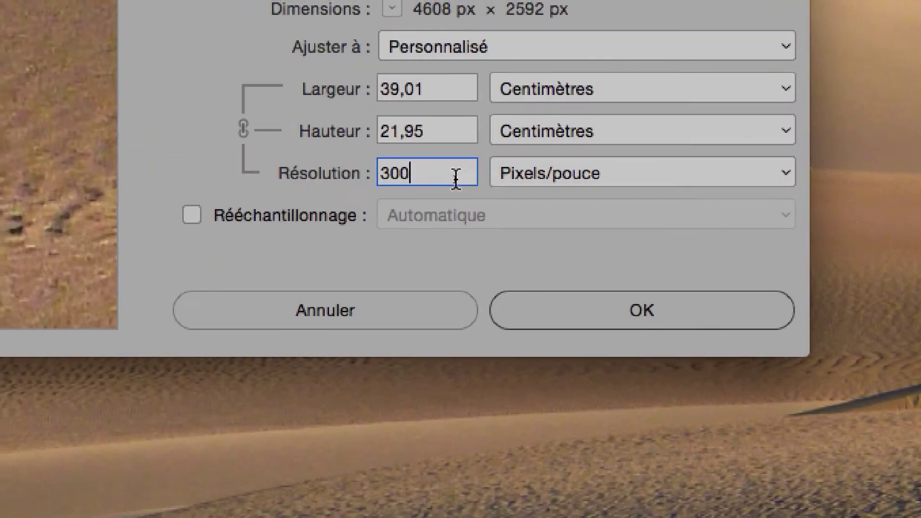
# Turn on resampling in the Image Size dialog and switch the width and height units to pixels
pyautogui.doubleClick(448, 180)
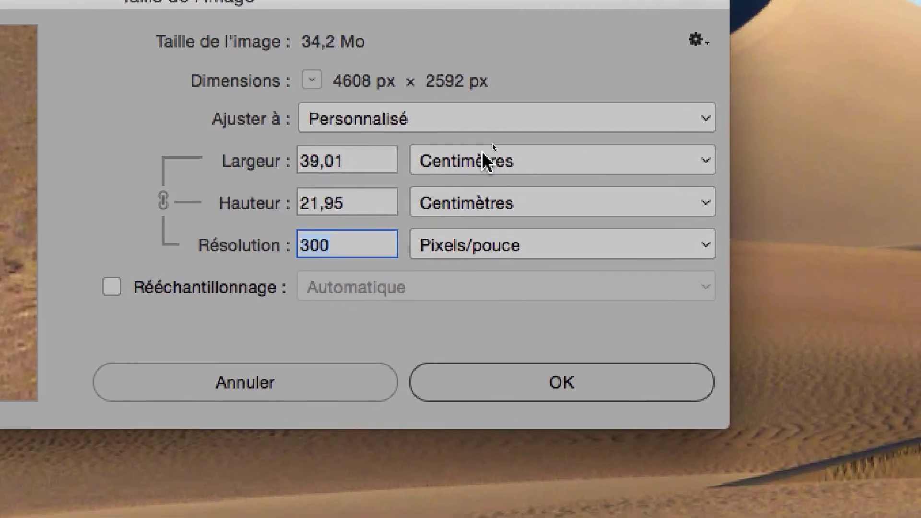
pyautogui.click(621, 80)
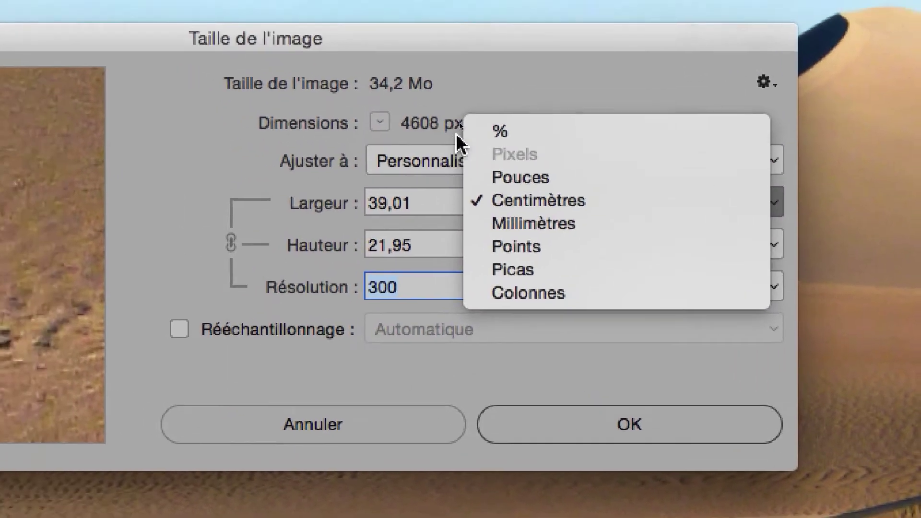
pyautogui.click(415, 56)
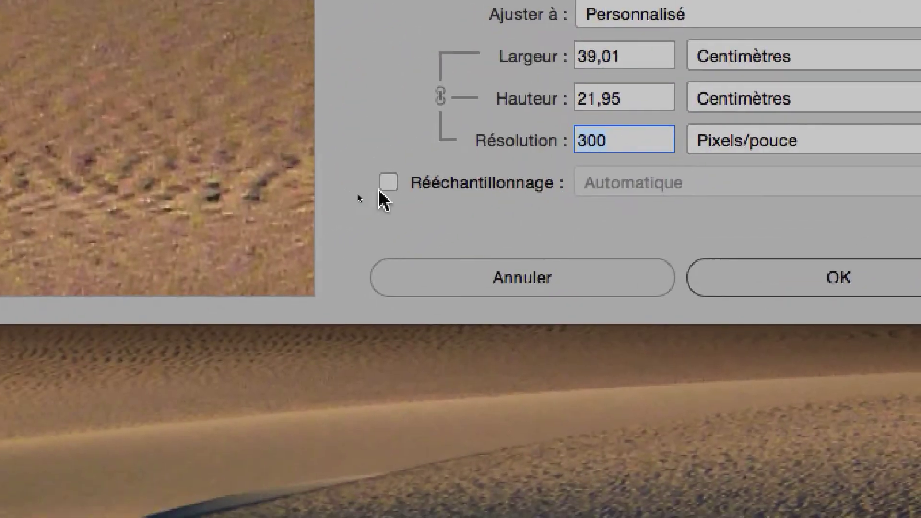
pyautogui.click(391, 184)
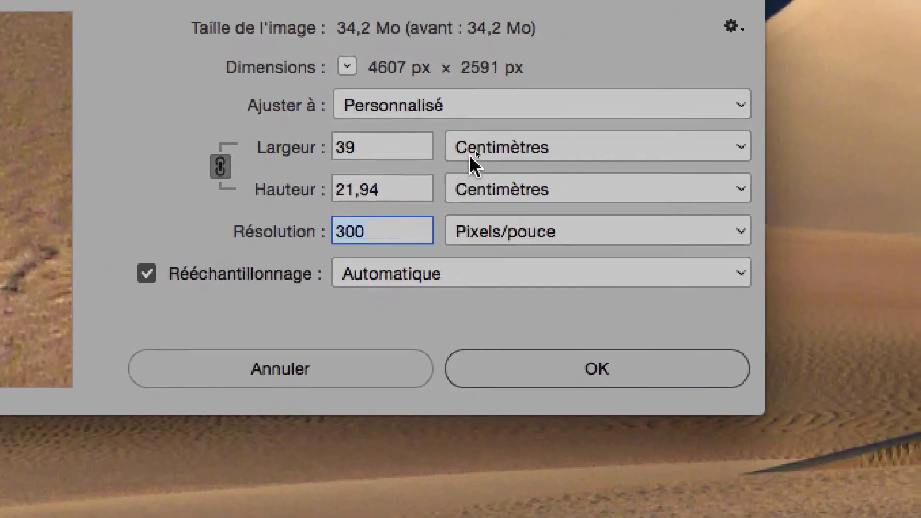
pyautogui.click(688, 62)
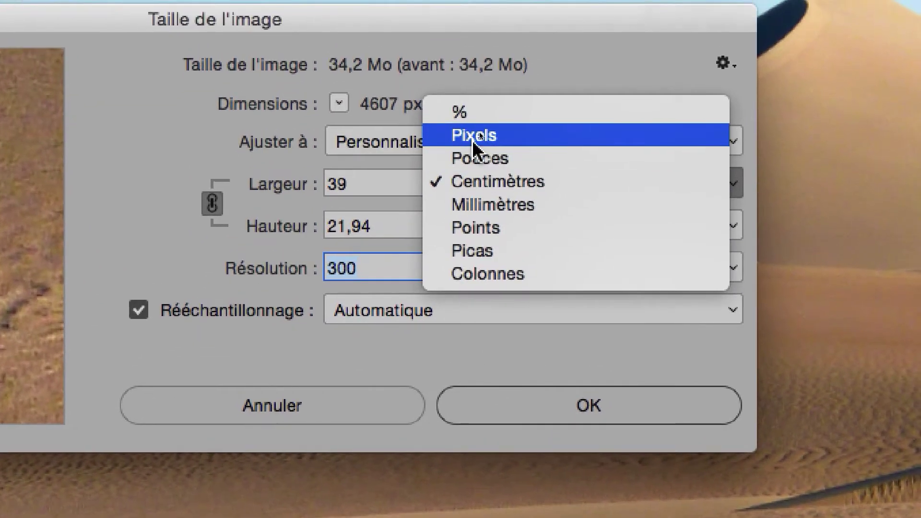
pyautogui.click(476, 104)
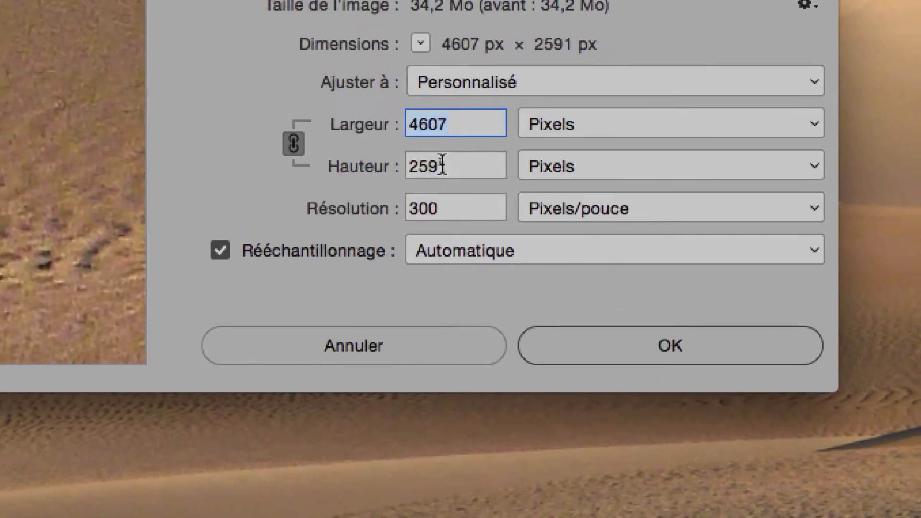
# Examine the image's width and height in pixels, and leave the Image Size dialog without applying any changes
pyautogui.click(442, 164)
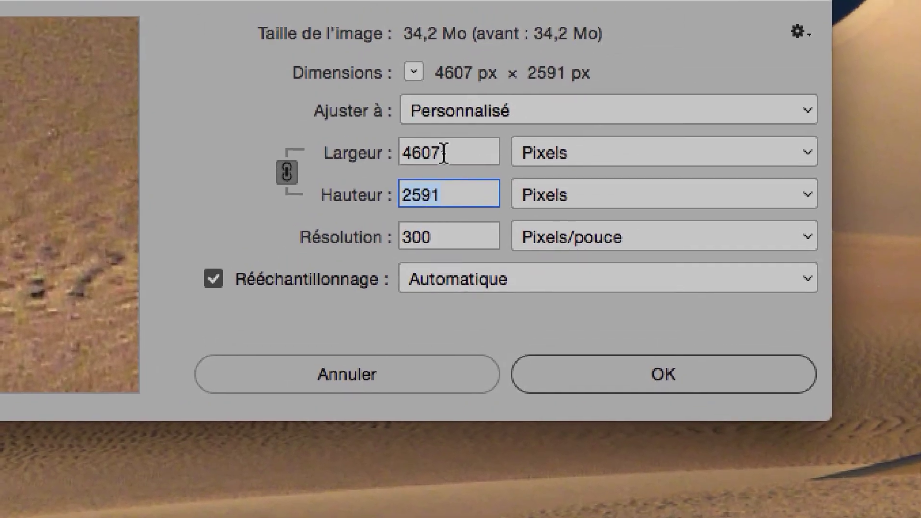
pyautogui.click(428, 114)
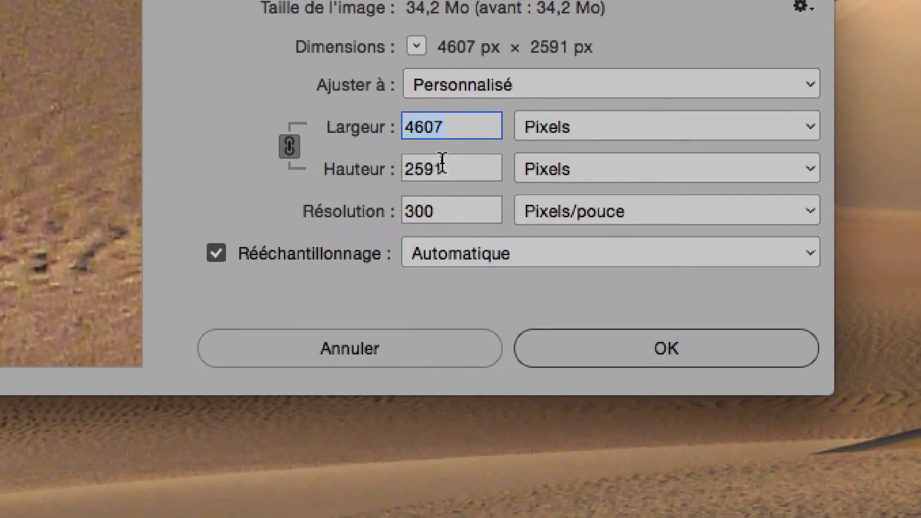
pyautogui.click(476, 197)
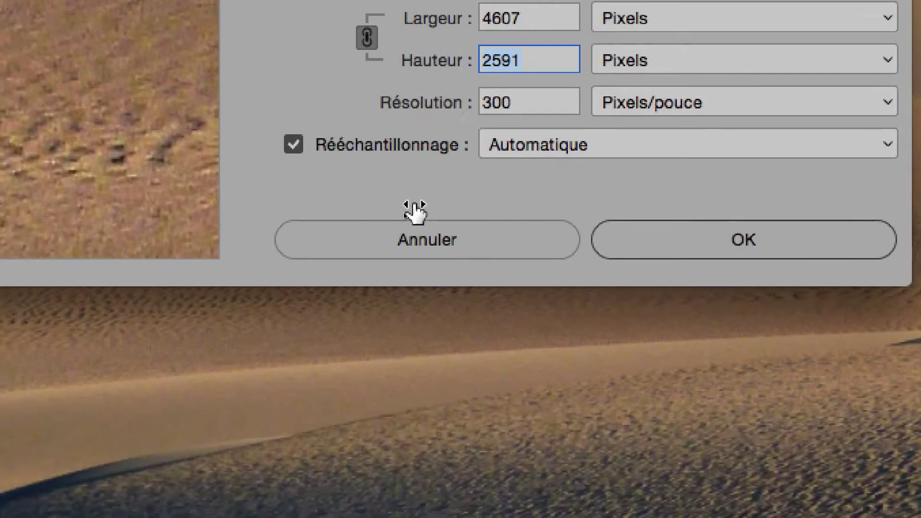
pyautogui.click(411, 346)
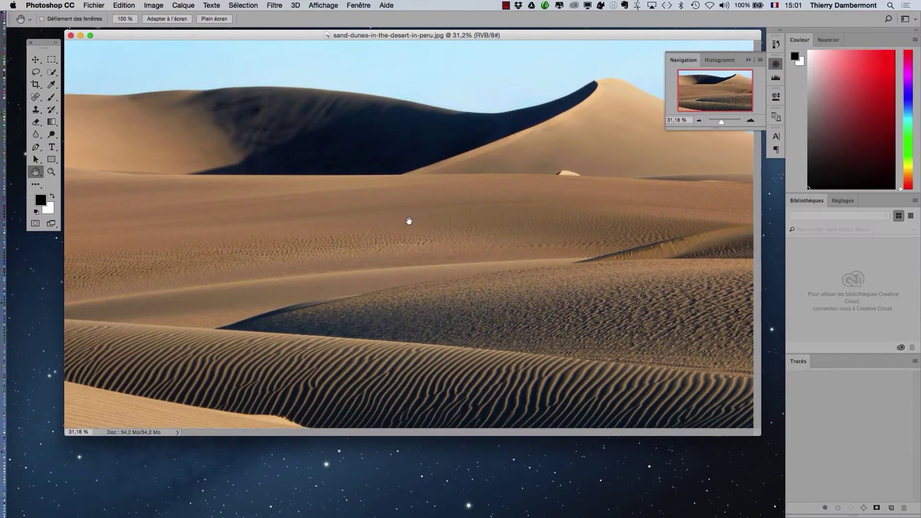
# Switch to Firefox with the Google home page ready for a search
pyautogui.press('h')
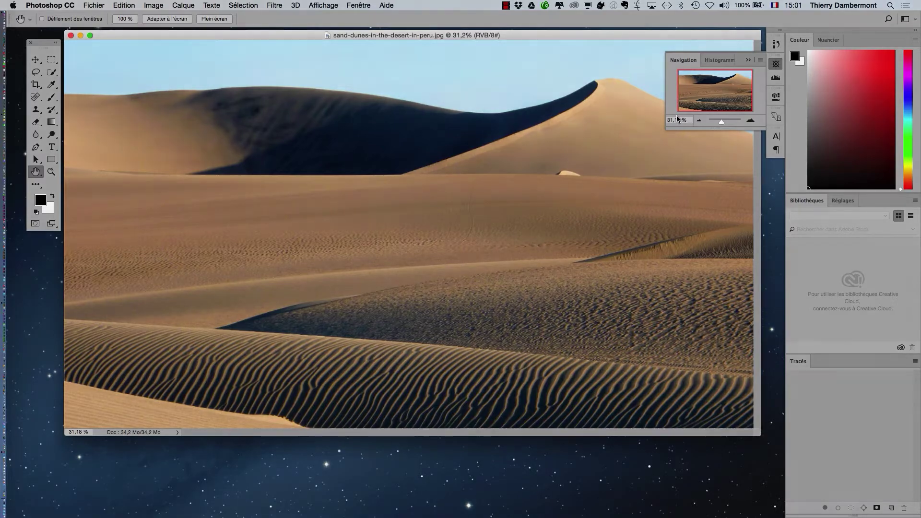
pyautogui.press('super+Tab')
pyautogui.press('super+Tab')
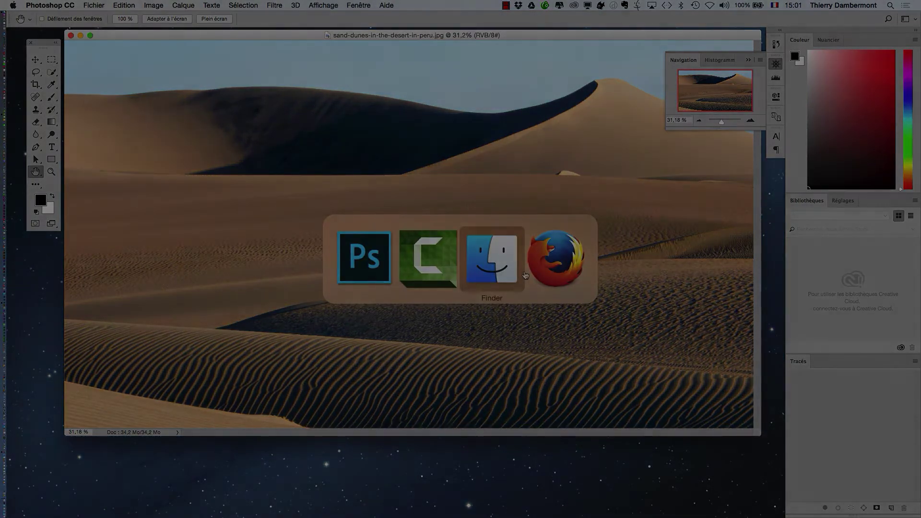
pyautogui.press('super+Tab')
pyautogui.click(68, 5)
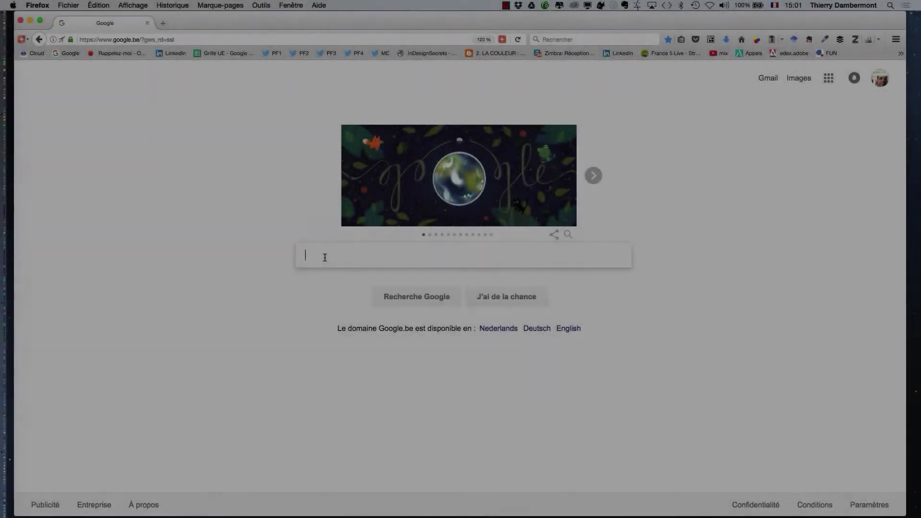
# Search Google Images for elephant "public domain"
pyautogui.write('elephant')
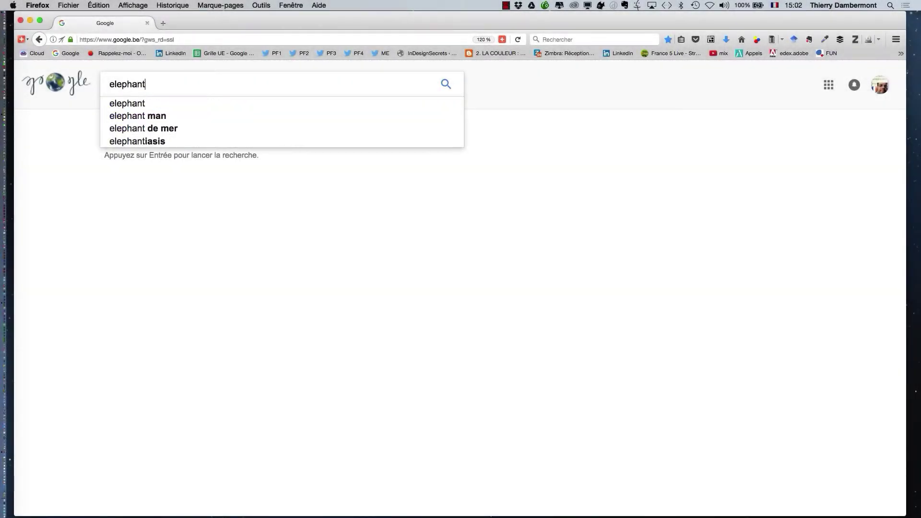
pyautogui.write(' "ûbl')
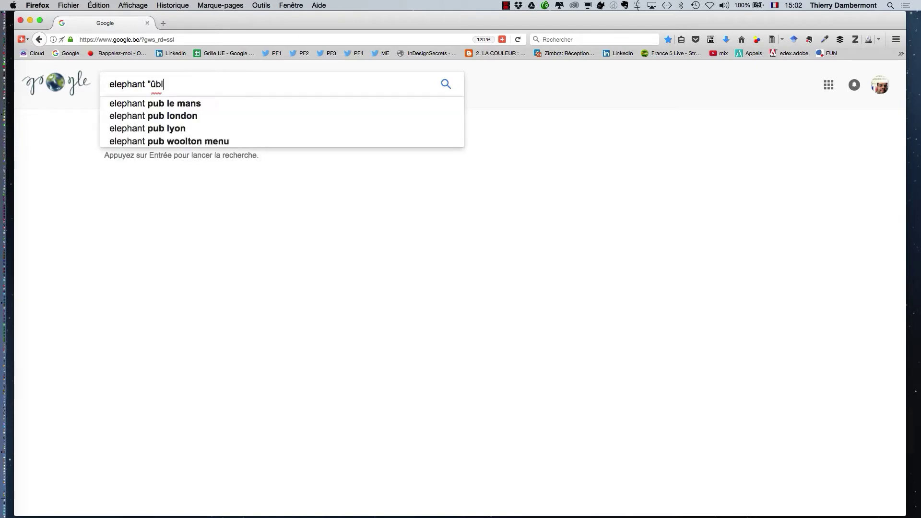
pyautogui.write('ic domain"')
pyautogui.press('Return')
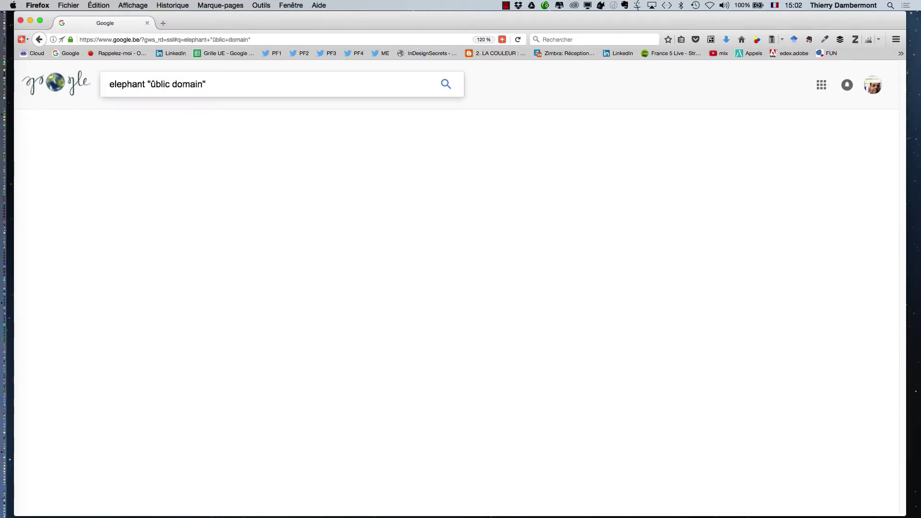
pyautogui.click(242, 170)
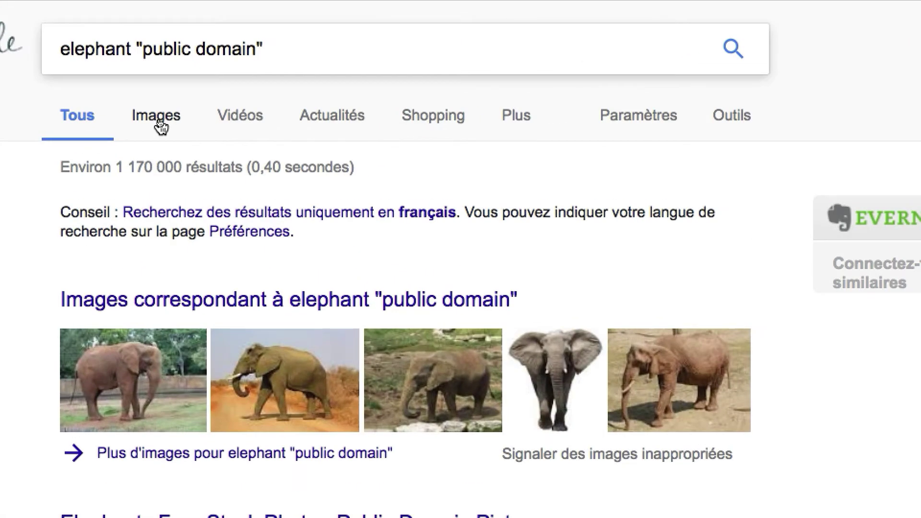
pyautogui.click(158, 120)
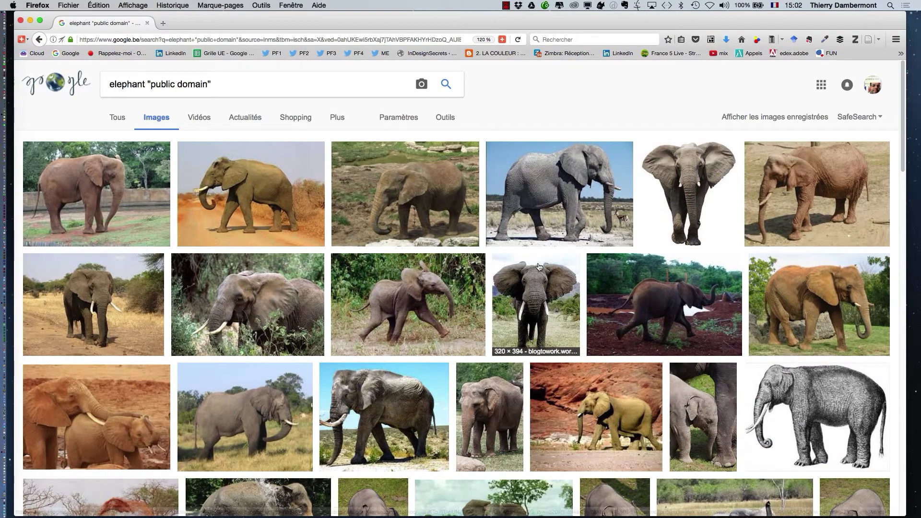
# Open the 2272 × 1704 African elephant result from Animal Galleries and show the image file itself
pyautogui.click(628, 315)
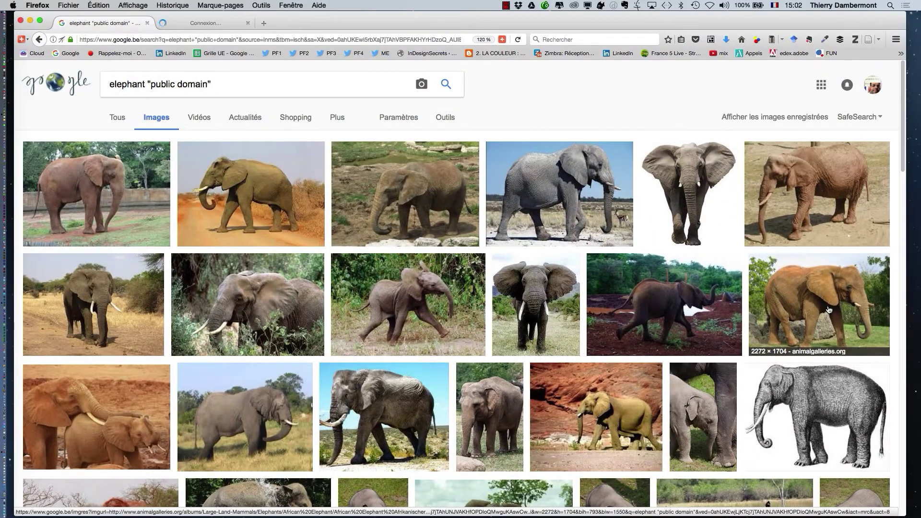
pyautogui.click(216, 25)
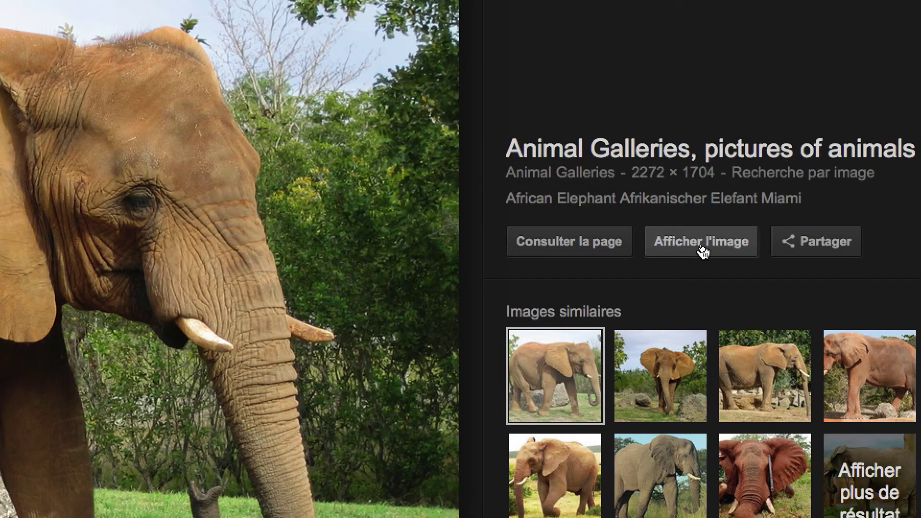
pyautogui.click(701, 242)
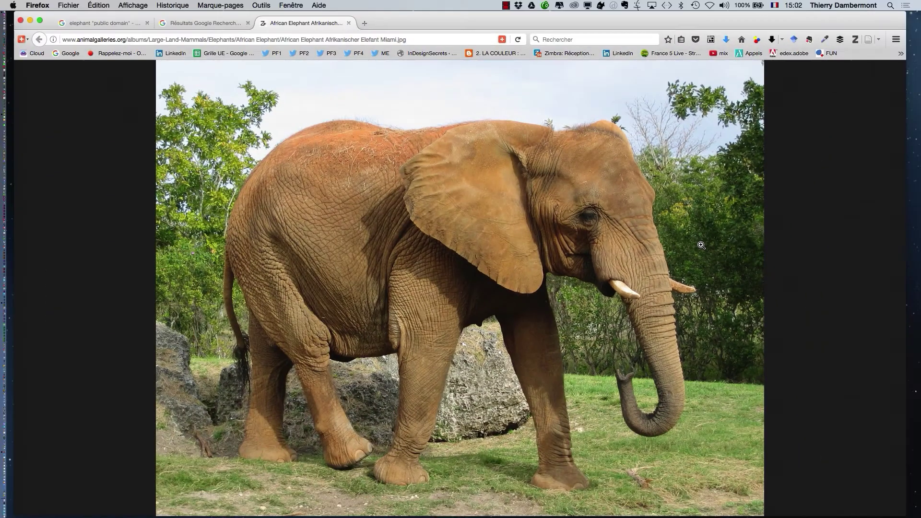
# Visit the elephant picture's source page on AnimalGalleries.org to read its licence information, and close that page
pyautogui.click(195, 23)
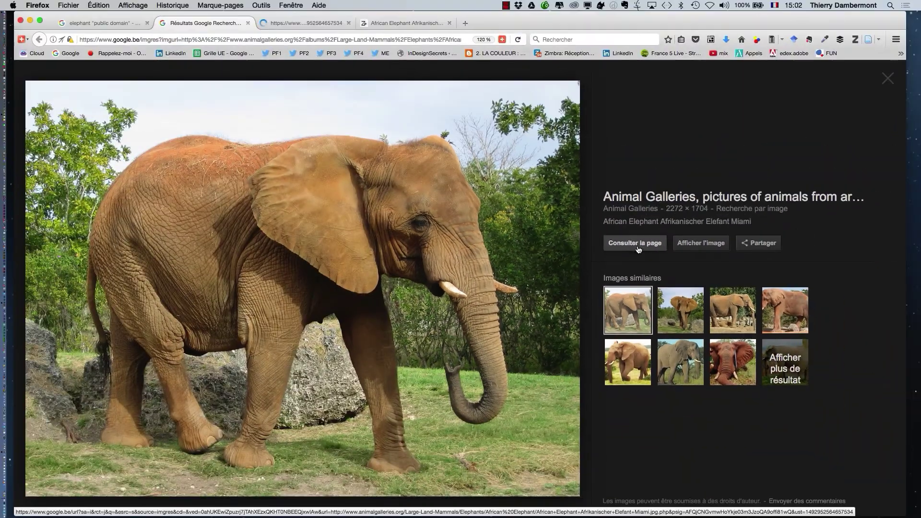
pyautogui.click(633, 242)
pyautogui.click(328, 23)
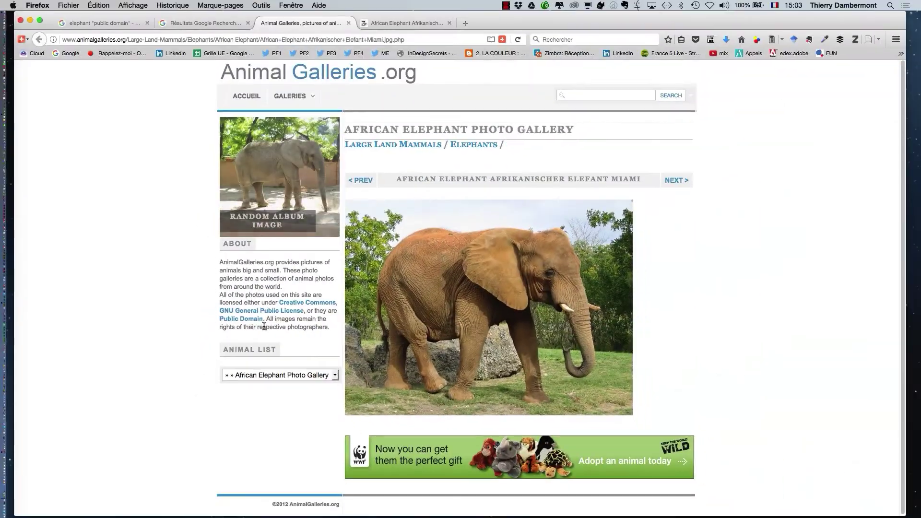
pyautogui.click(349, 23)
# Enlarge the elephant image to full size and save it in the premier jour Photoshop folder as African Elephant Afrikanischer Elefant Miami.jpg
pyautogui.click(310, 24)
pyautogui.click(112, 24)
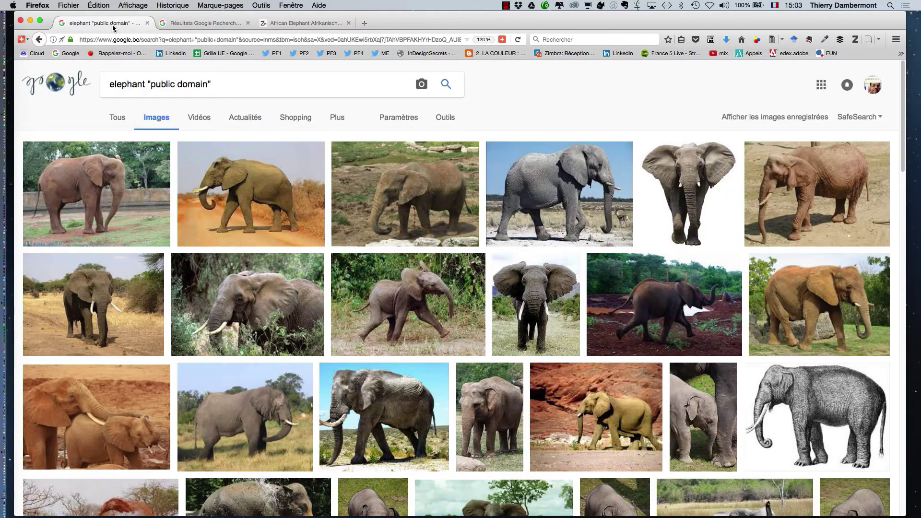
pyautogui.click(307, 24)
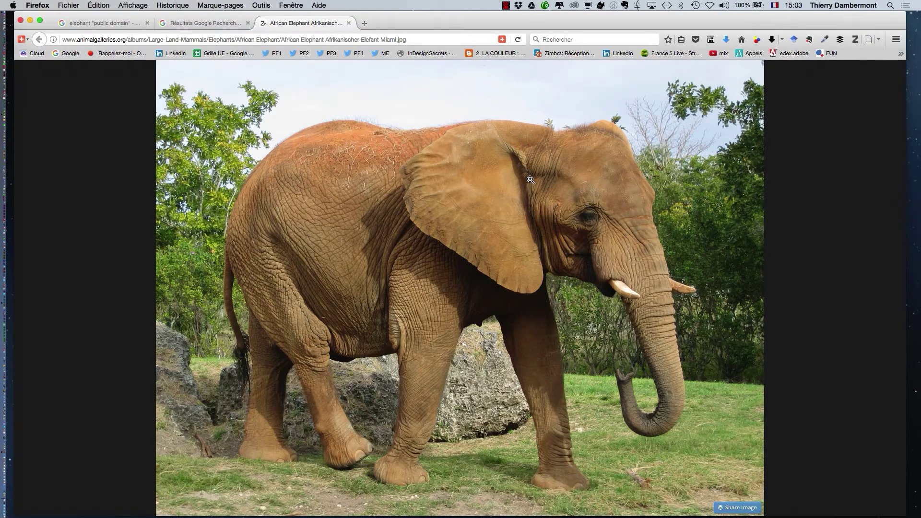
pyautogui.click(511, 245)
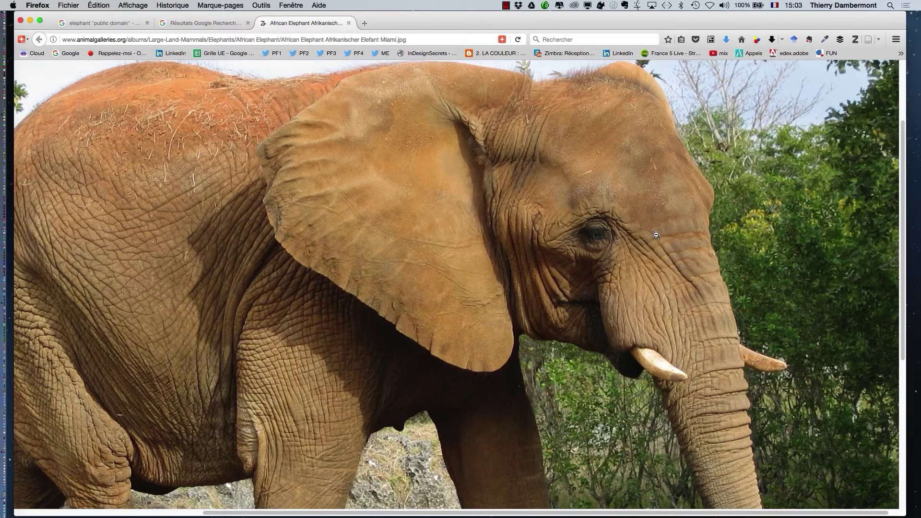
pyautogui.rightClick(406, 202)
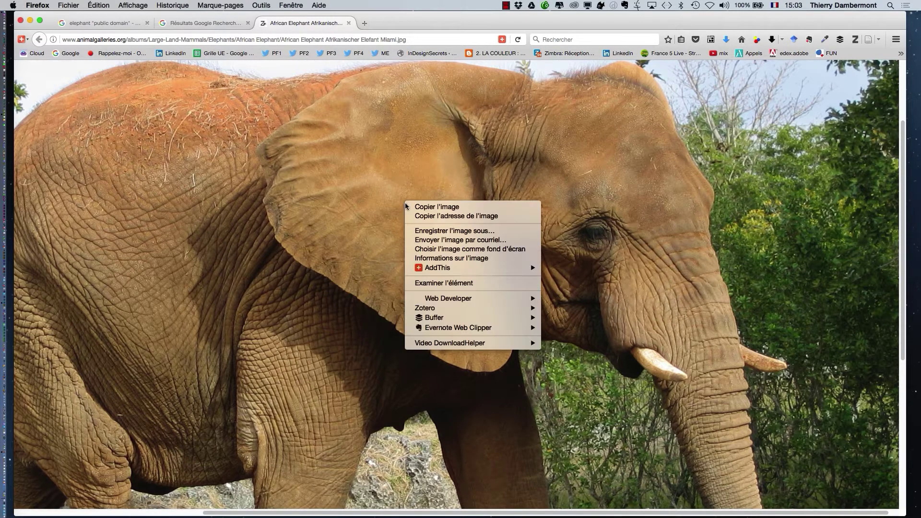
pyautogui.click(469, 234)
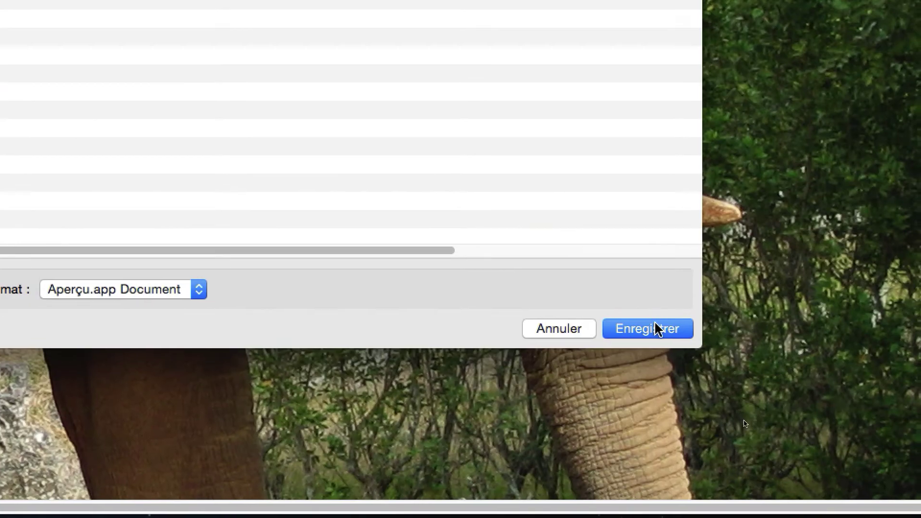
pyautogui.click(656, 325)
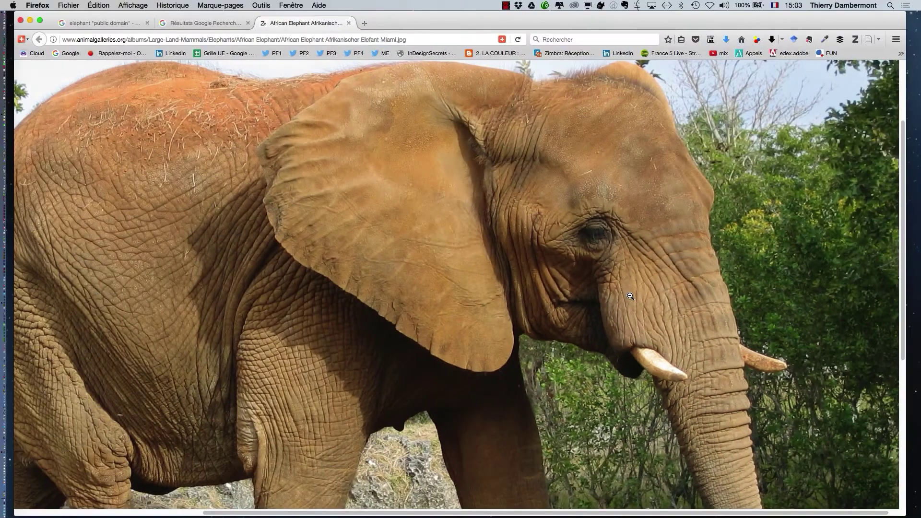
# Switch to Photoshop, open African Elephant Afrikanischer Elefant Miami.jpg from the premier jour Photoshop folder, and heighten the document window to show the whole image
pyautogui.press('super+Tab')
pyautogui.press('super+Tab')
pyautogui.press('super+Tab')
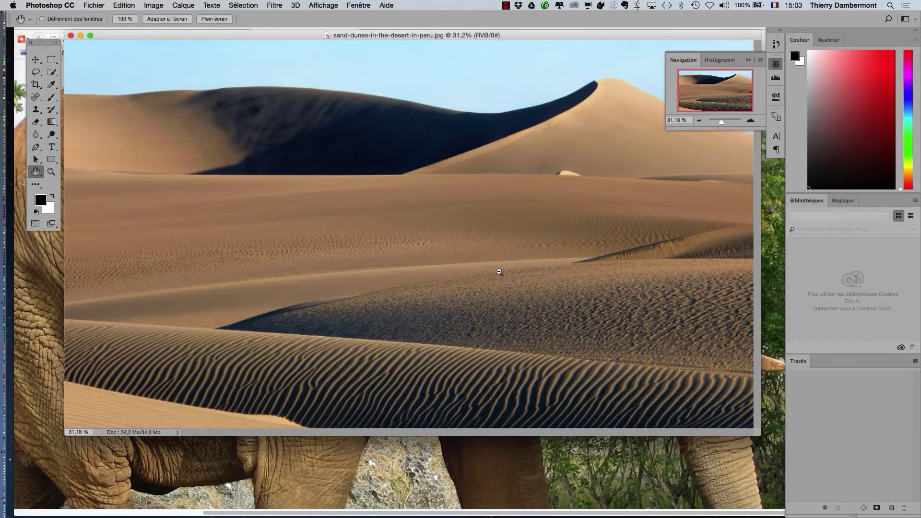
pyautogui.click(94, 5)
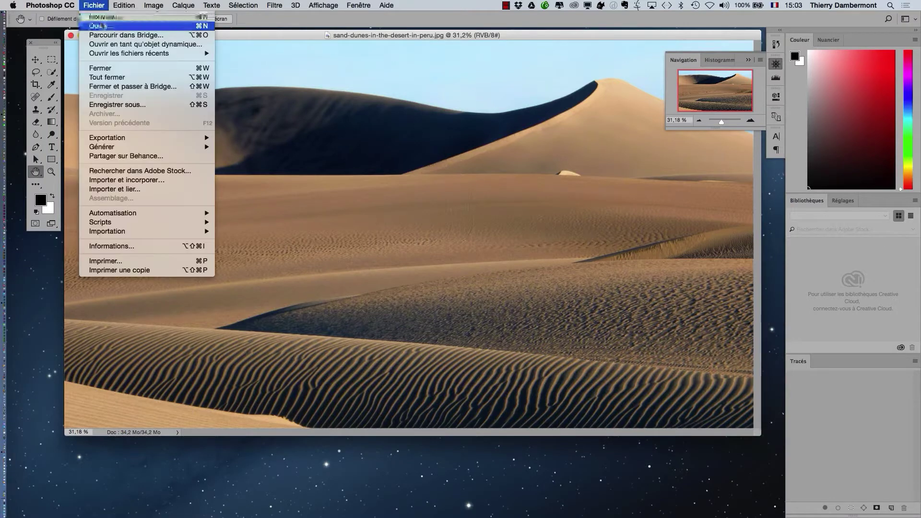
pyautogui.click(238, 33)
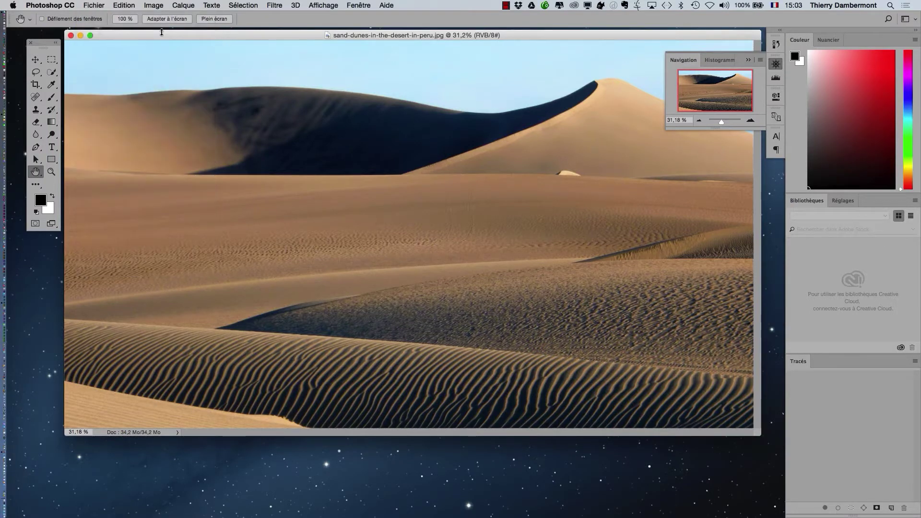
pyautogui.click(93, 5)
pyautogui.press('Escape')
pyautogui.press('super+o')
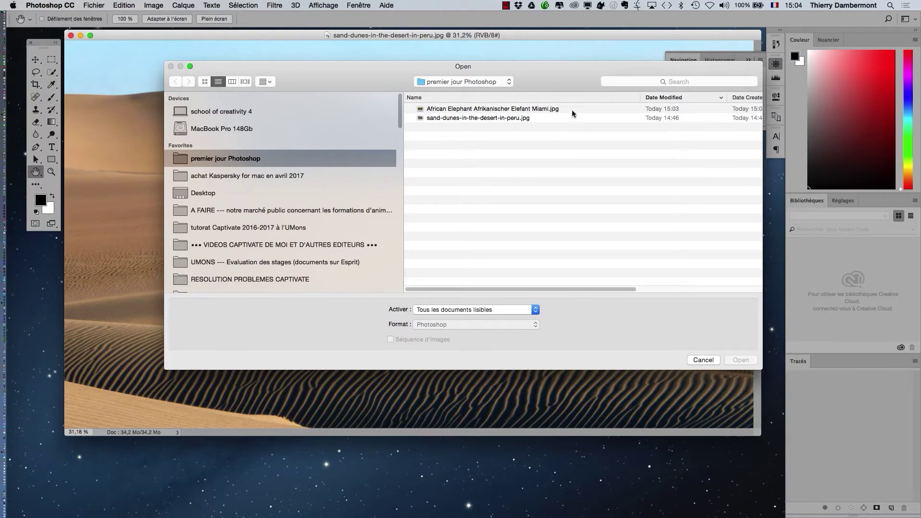
pyautogui.moveTo(565, 79); pyautogui.dragTo(670, 111)
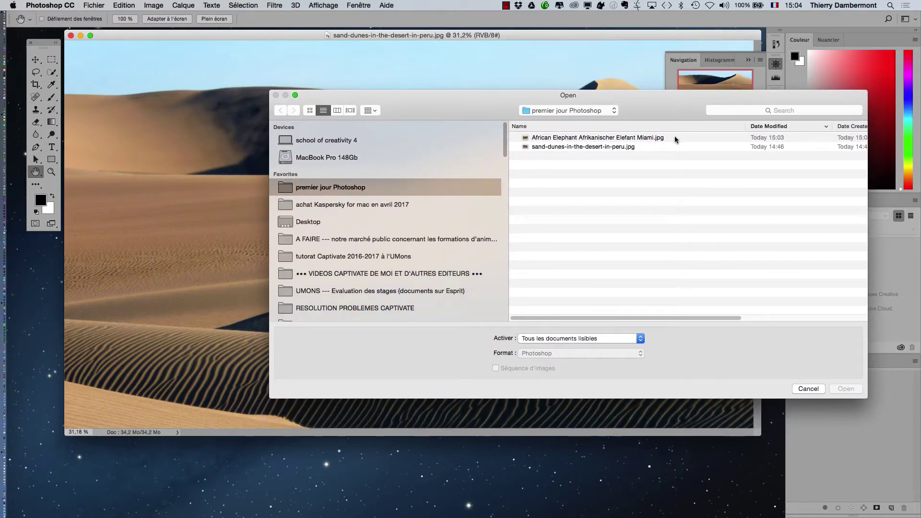
pyautogui.click(675, 137)
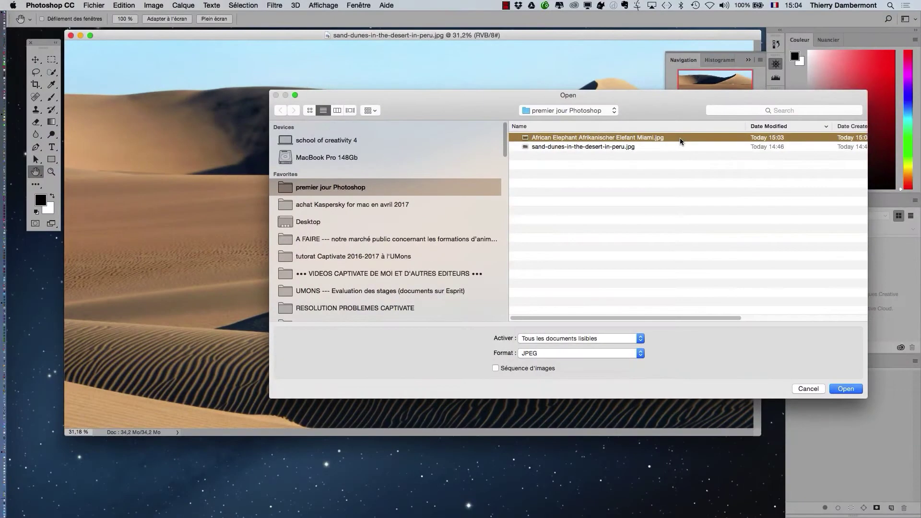
pyautogui.click(847, 389)
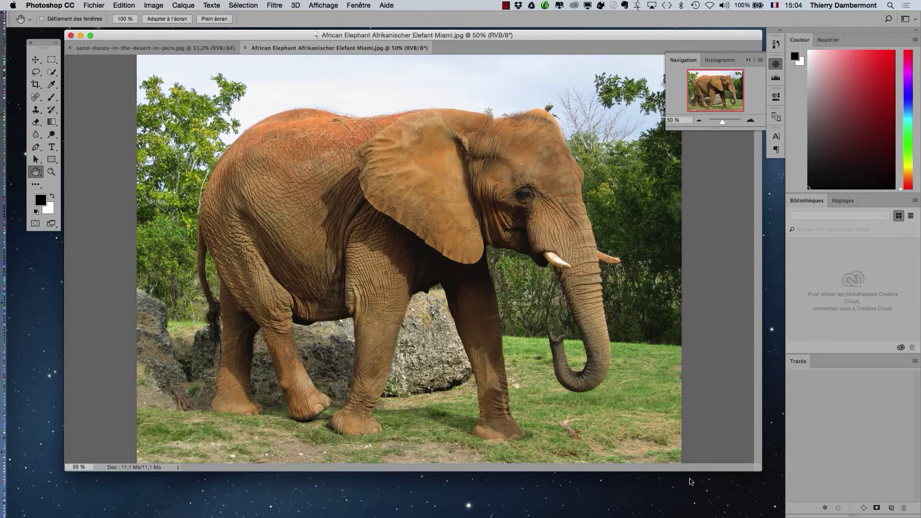
pyautogui.moveTo(760, 471); pyautogui.dragTo(762, 501)
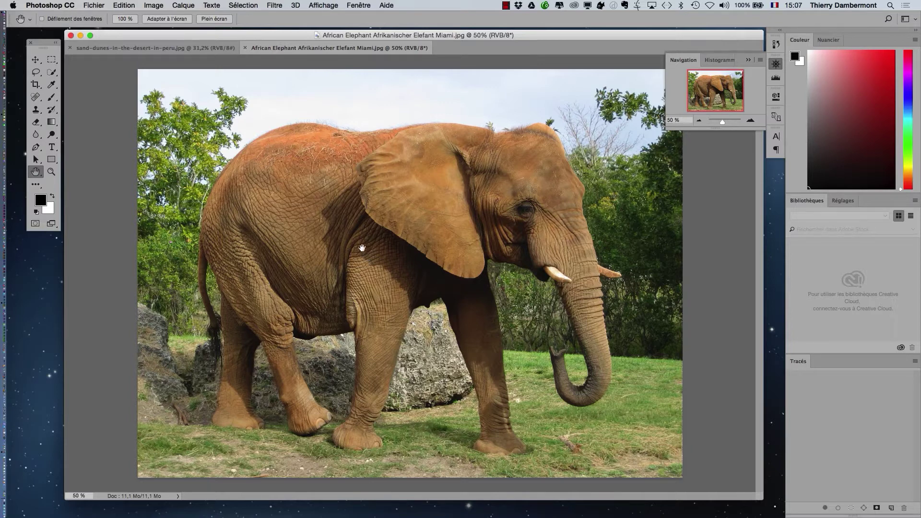
# Start assigning a profile to the elephant image and compare its sRGB IEC61966-2.1 rendering with unmanaged colours
pyautogui.click(136, 4)
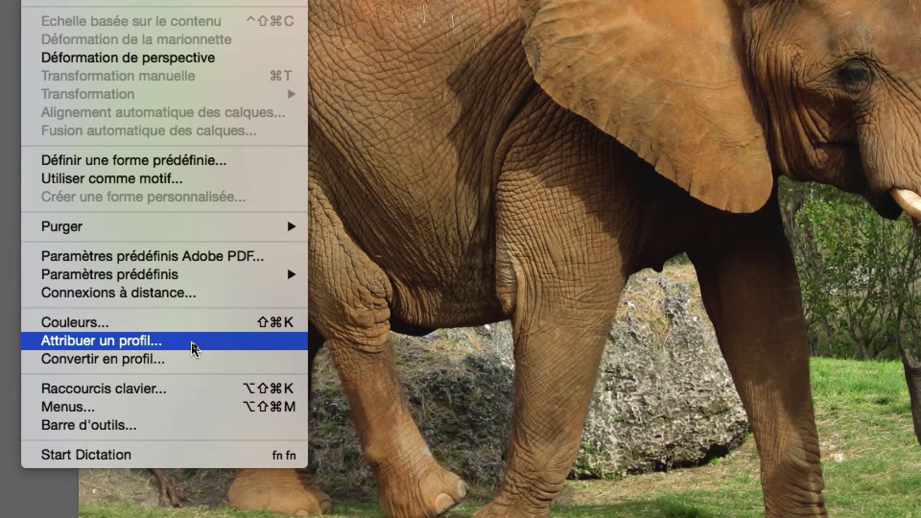
pyautogui.click(196, 346)
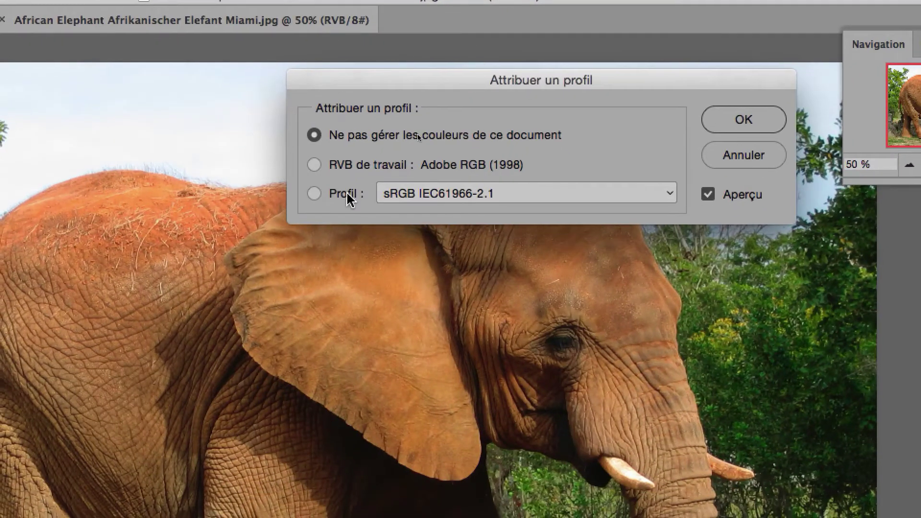
pyautogui.click(352, 233)
pyautogui.click(422, 194)
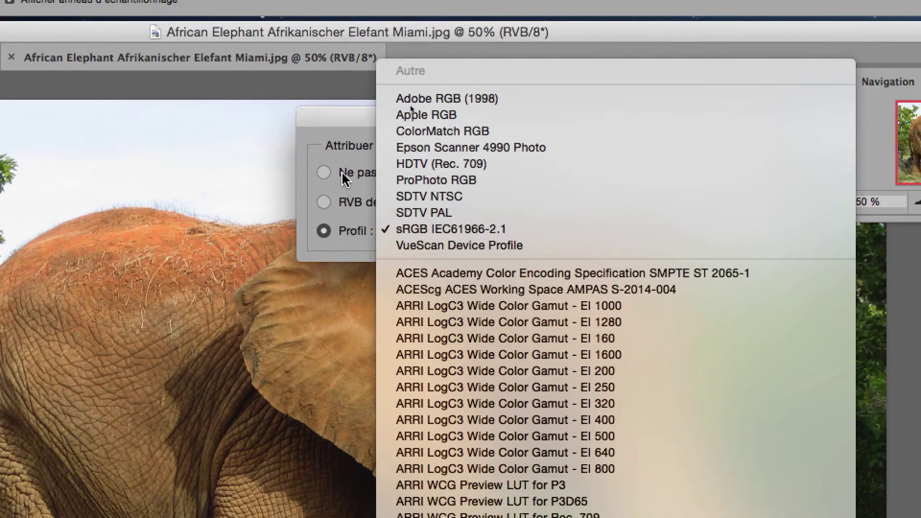
pyautogui.click(295, 136)
pyautogui.click(346, 178)
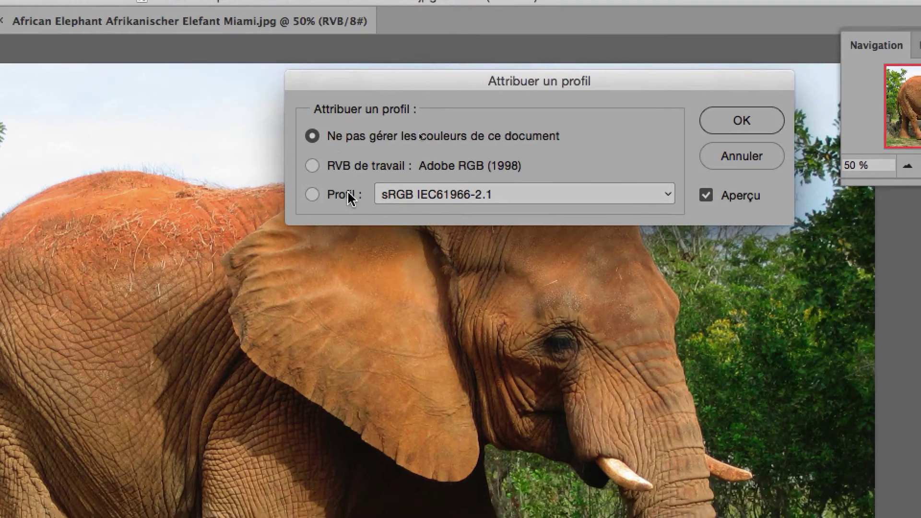
pyautogui.click(348, 191)
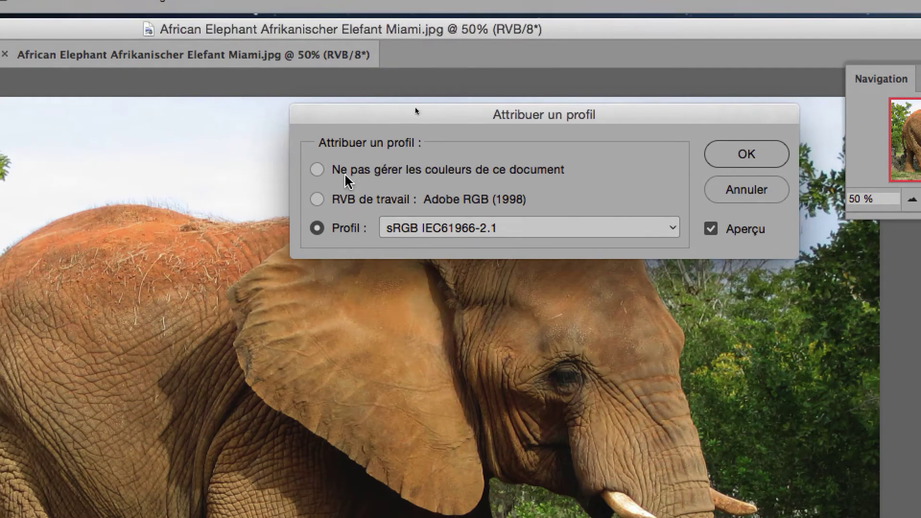
pyautogui.click(336, 135)
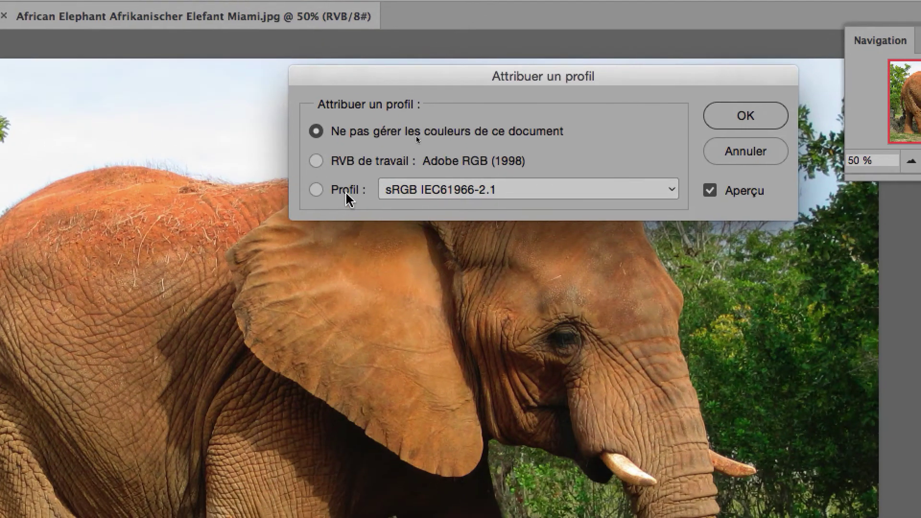
# Assign the sRGB IEC61966-2.1 profile to the elephant image after comparing it with the preview off and with unmanaged colours
pyautogui.click(345, 192)
pyautogui.click(415, 189)
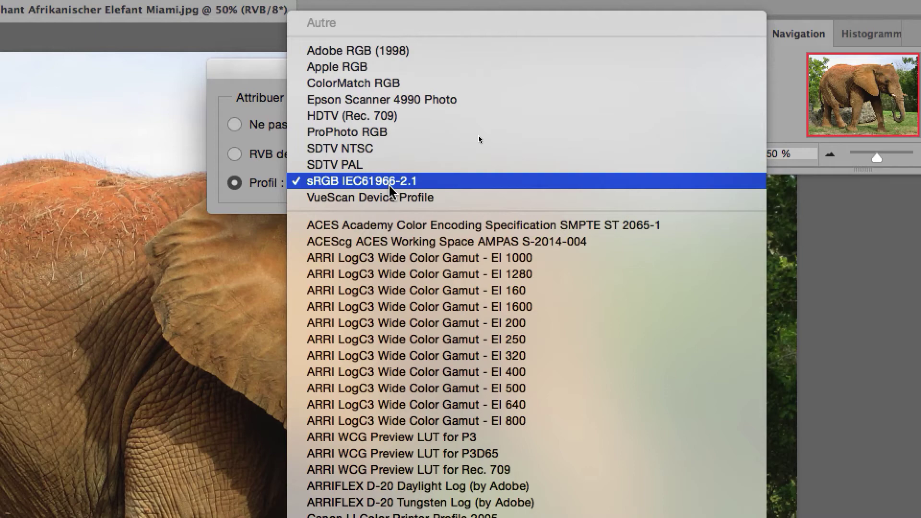
pyautogui.click(389, 186)
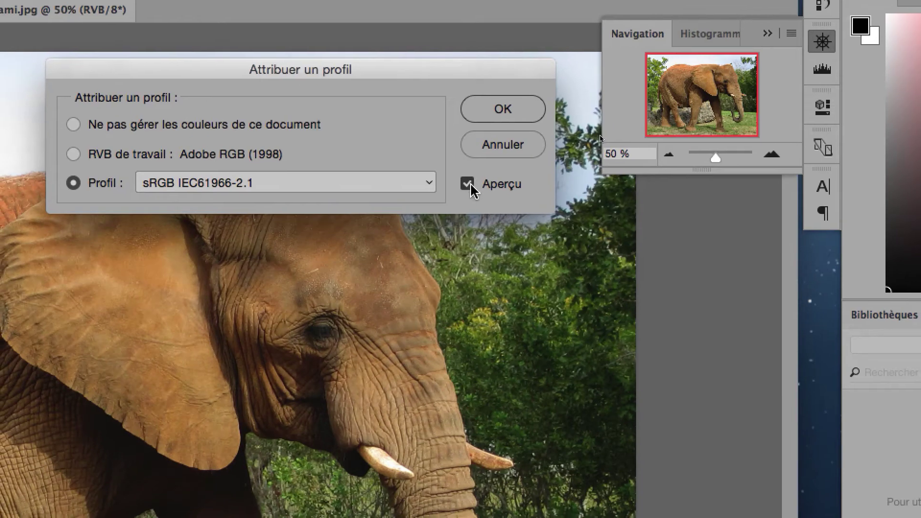
pyautogui.click(469, 185)
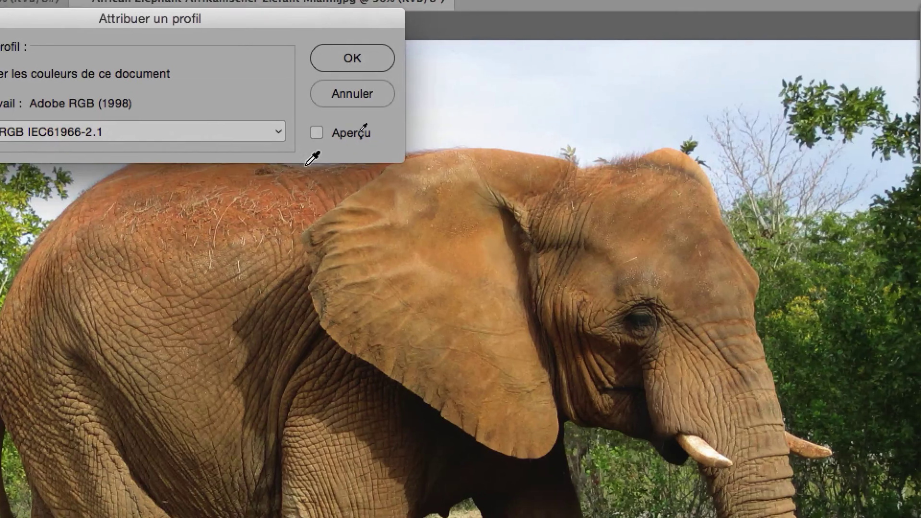
pyautogui.click(316, 135)
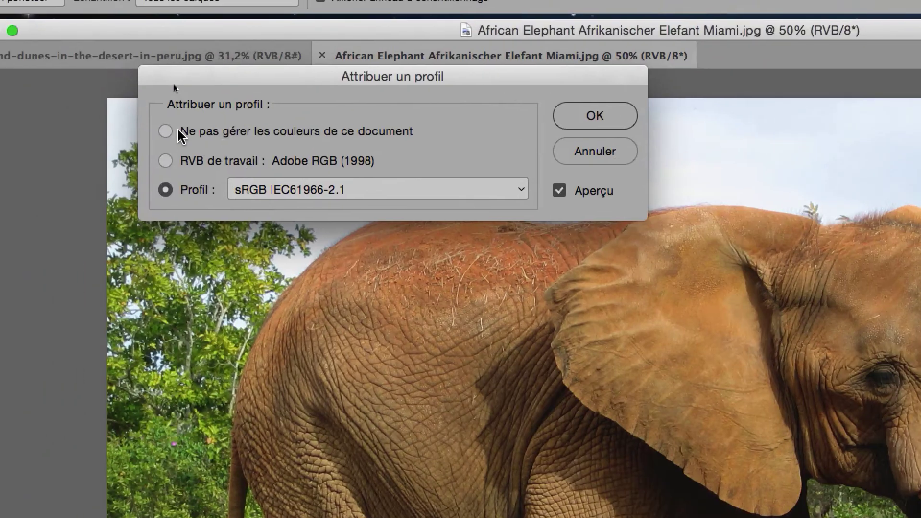
pyautogui.click(181, 128)
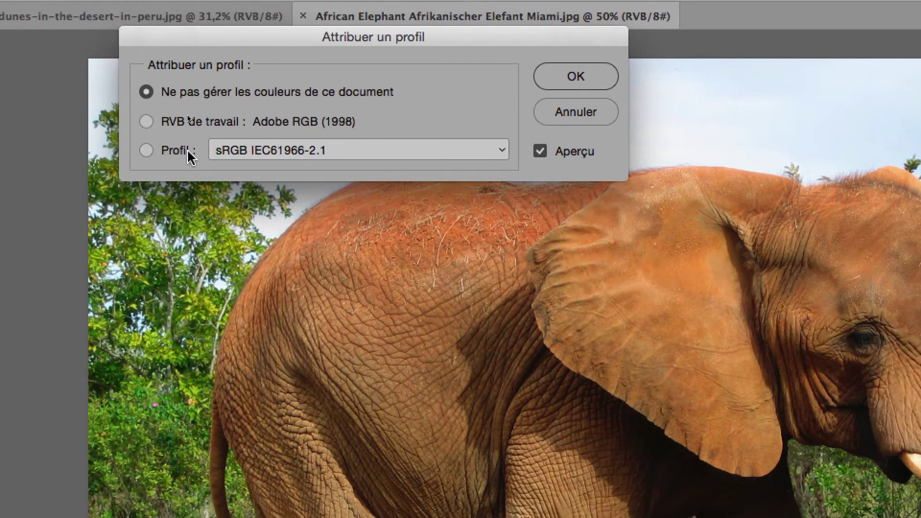
pyautogui.click(182, 153)
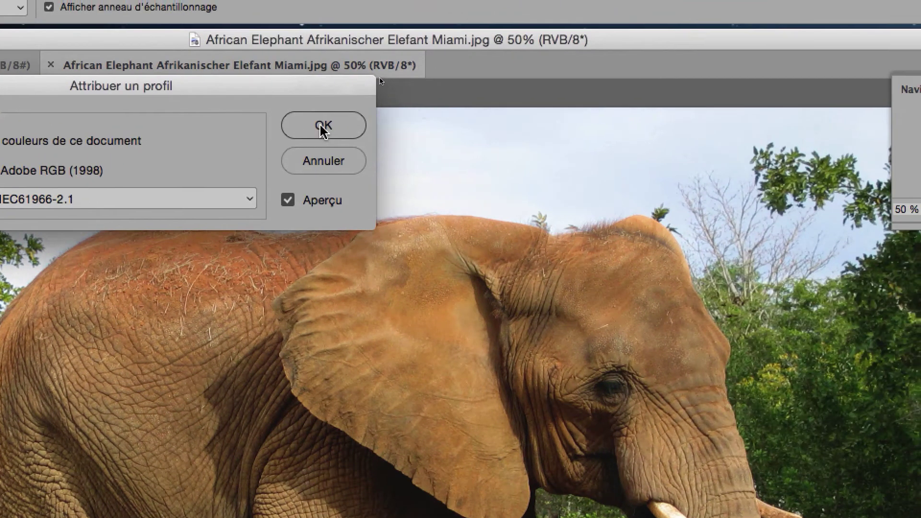
pyautogui.click(364, 114)
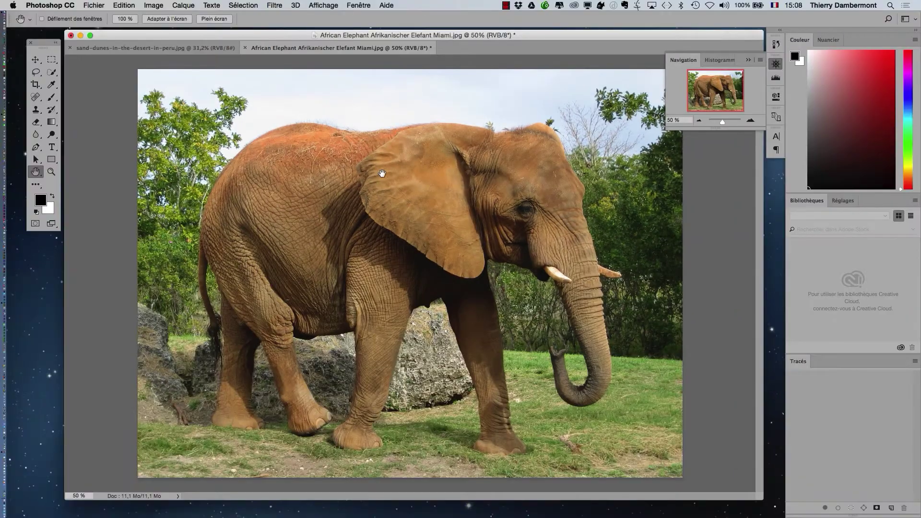
# Save the elephant JPEG with quality 12 (Maximum), in optimised progressive format with 3 passes
pyautogui.moveTo(393, 35); pyautogui.dragTo(390, 31)
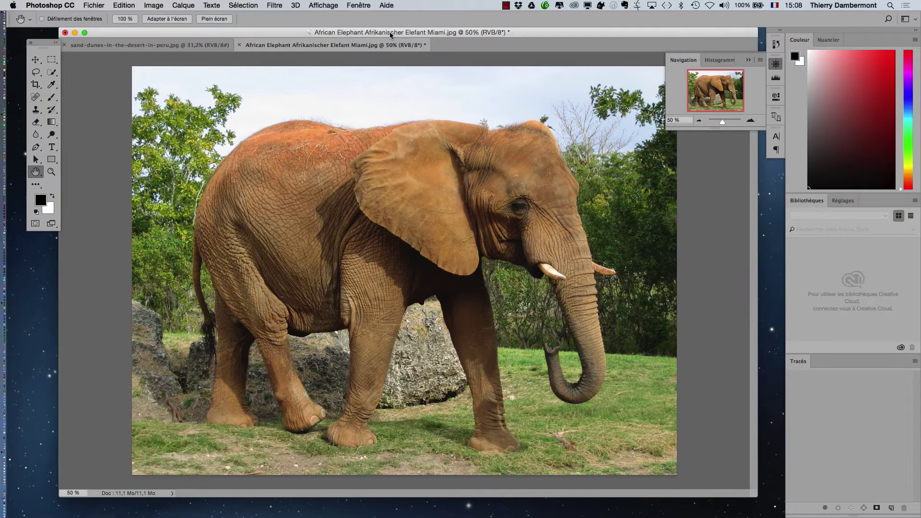
pyautogui.click(93, 6)
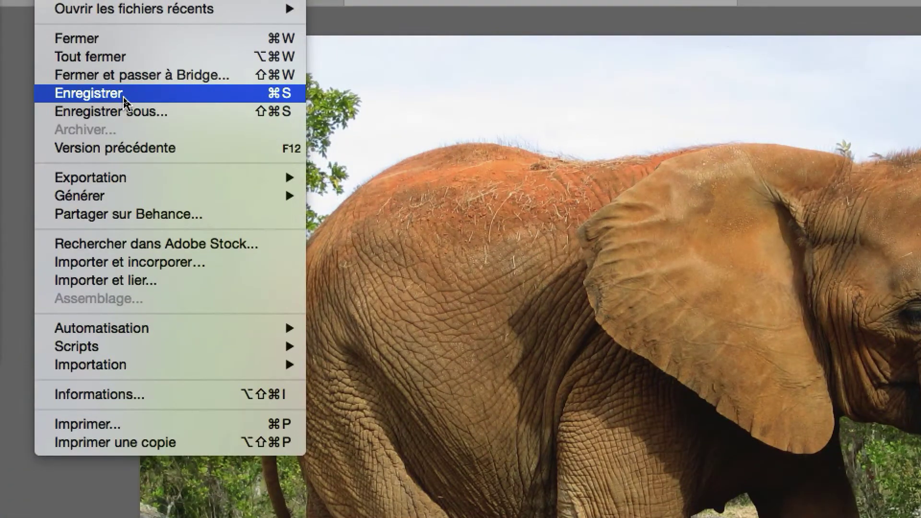
pyautogui.click(124, 101)
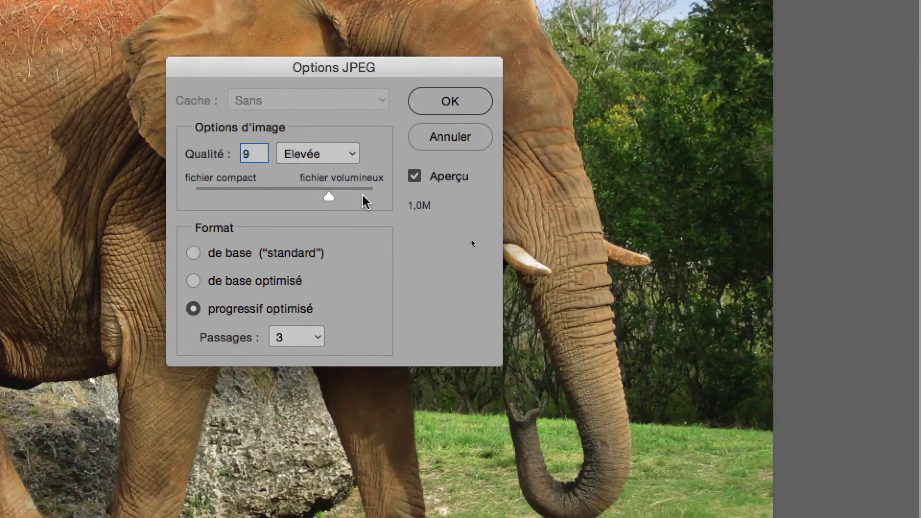
pyautogui.moveTo(786, 382); pyautogui.dragTo(829, 382)
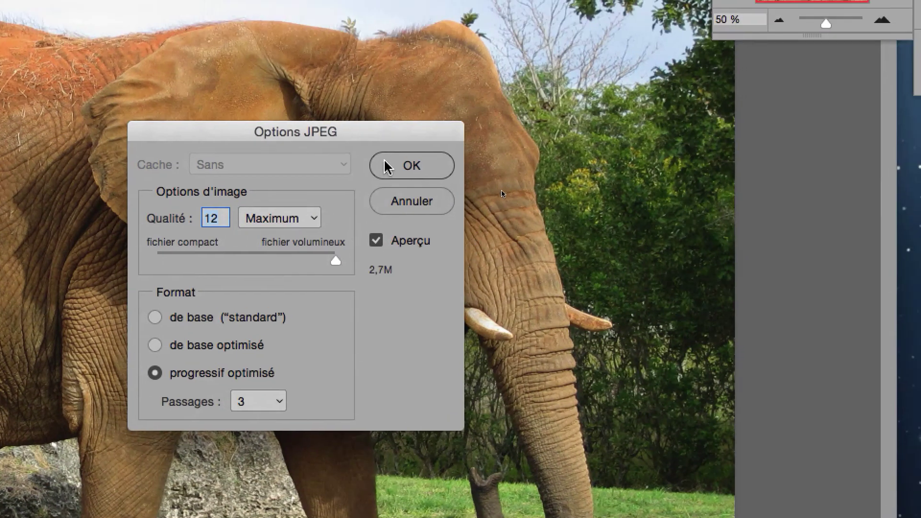
pyautogui.click(439, 102)
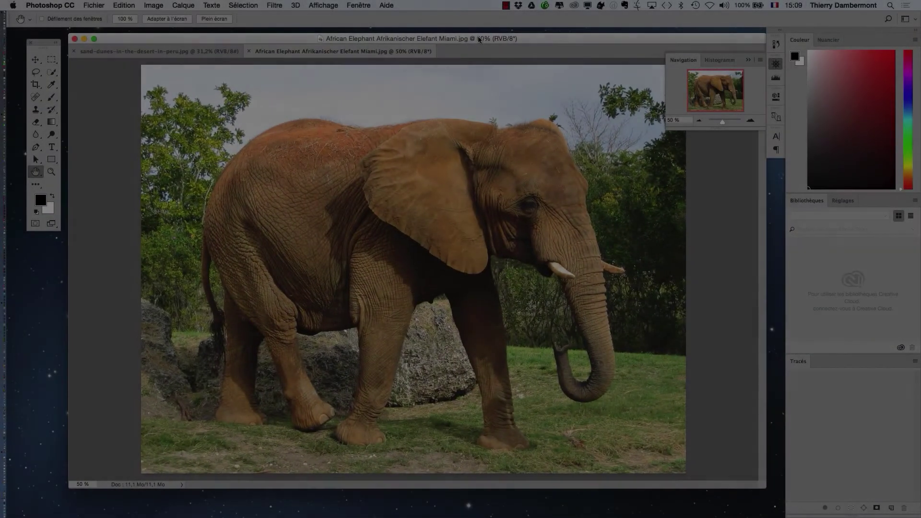
# Alternate between the sand dunes and elephant documents to compare them, ending on the elephant
pyautogui.moveTo(477, 36); pyautogui.dragTo(467, 36)
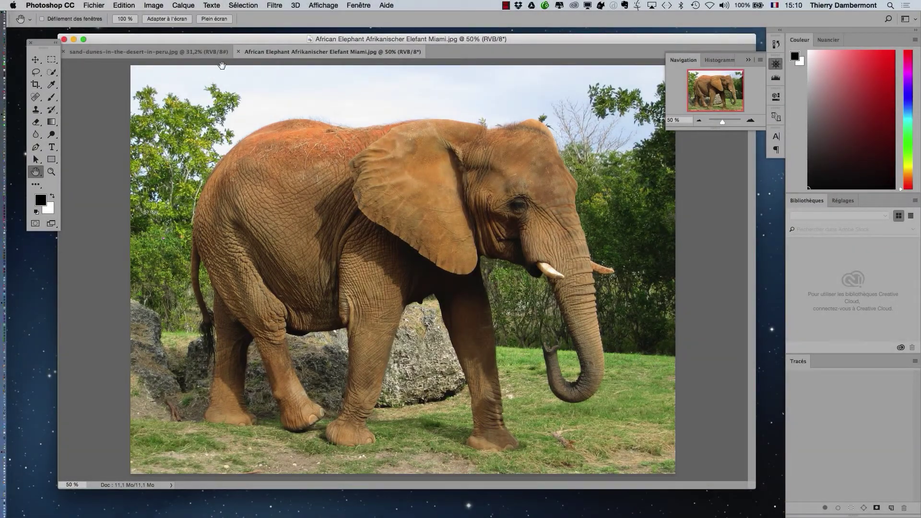
pyautogui.click(161, 55)
pyautogui.click(249, 52)
pyautogui.click(183, 49)
pyautogui.click(249, 51)
pyautogui.click(164, 50)
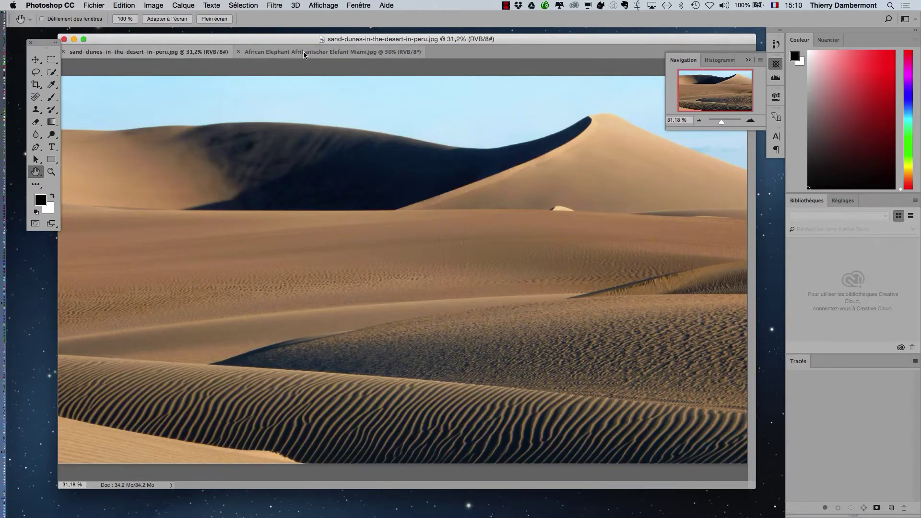
pyautogui.click(257, 55)
pyautogui.click(163, 51)
pyautogui.click(309, 57)
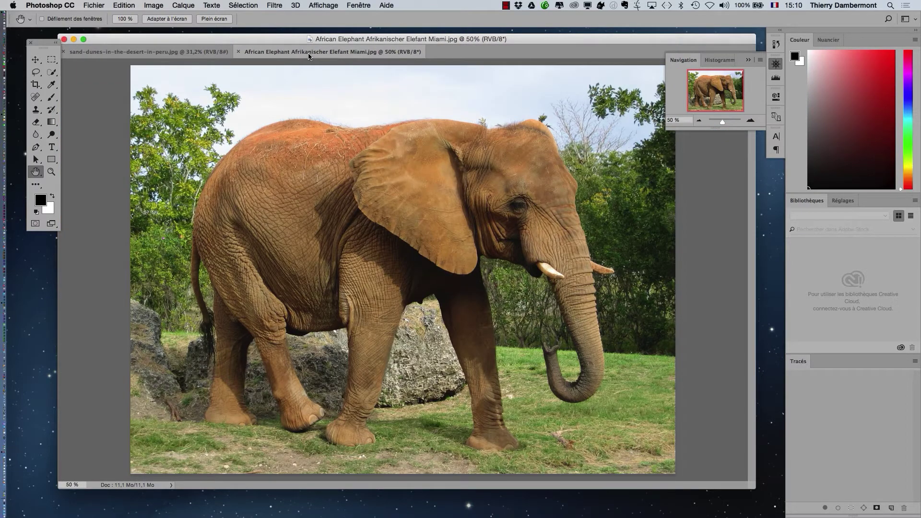
pyautogui.click(163, 51)
pyautogui.click(307, 52)
# Cycle the elephant image through full screen with menu bar, full screen, and back to the standard screen mode
pyautogui.press('f')
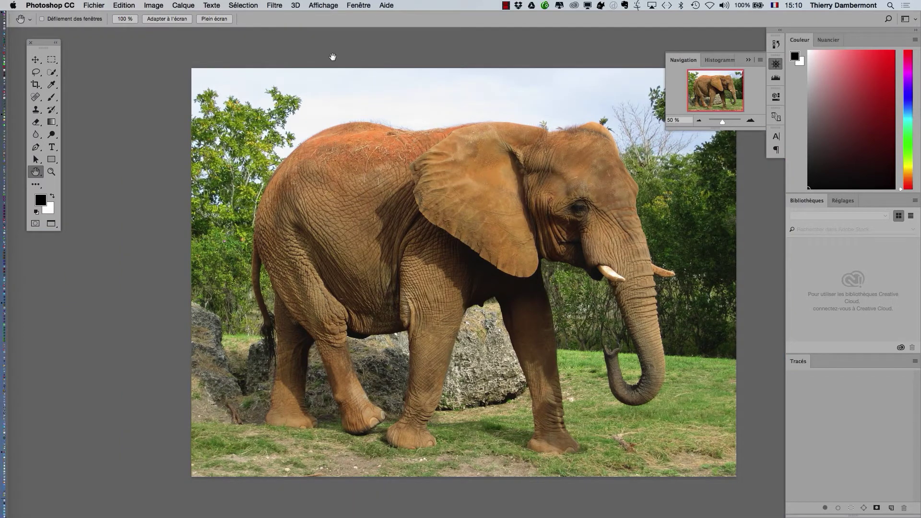
pyautogui.press('f')
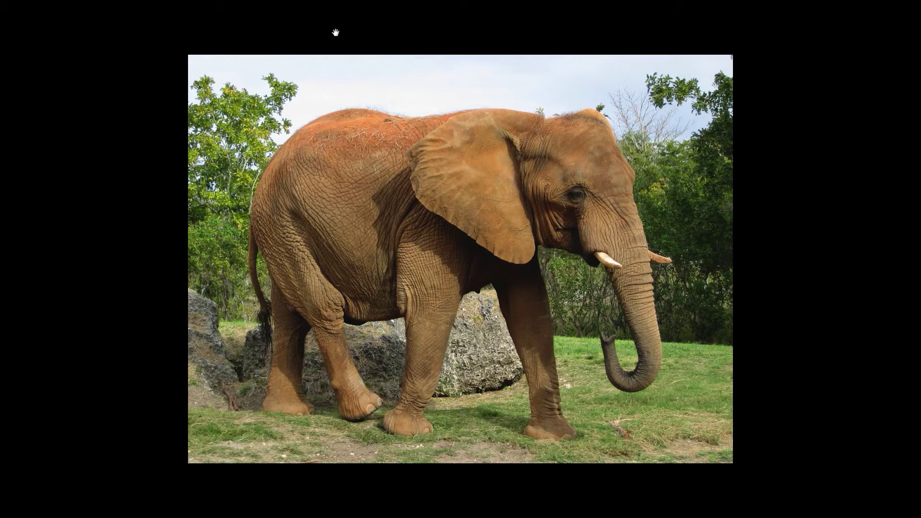
pyautogui.press('f')
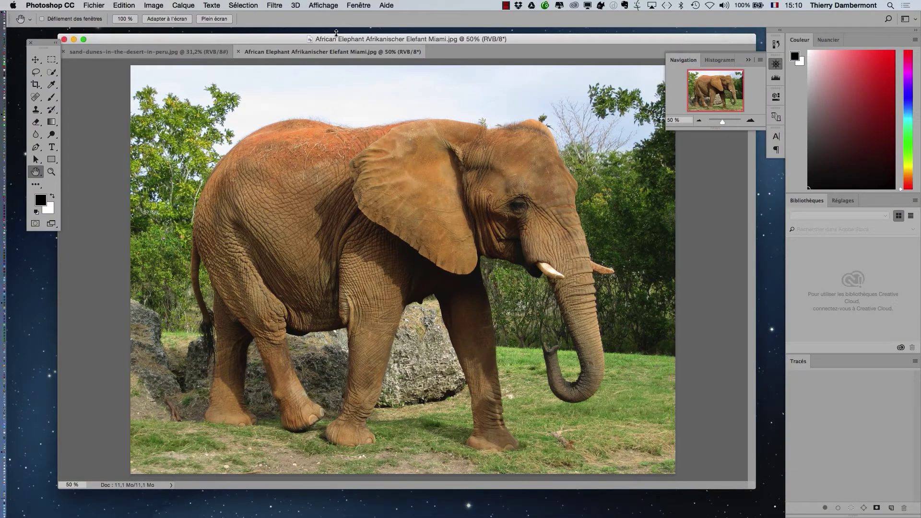
# Display the elephant image in full screen mode with menu bar and shift it up and left, clear of the floating panels
pyautogui.moveTo(367, 40)
pyautogui.mouseDown()
pyautogui.moveTo(747, 159)
pyautogui.moveTo(367, 150)
pyautogui.moveTo(283, 91)
pyautogui.moveTo(418, 76)
pyautogui.moveTo(400, 39)
pyautogui.moveTo(369, 42)
pyautogui.mouseUp()
pyautogui.press('f')
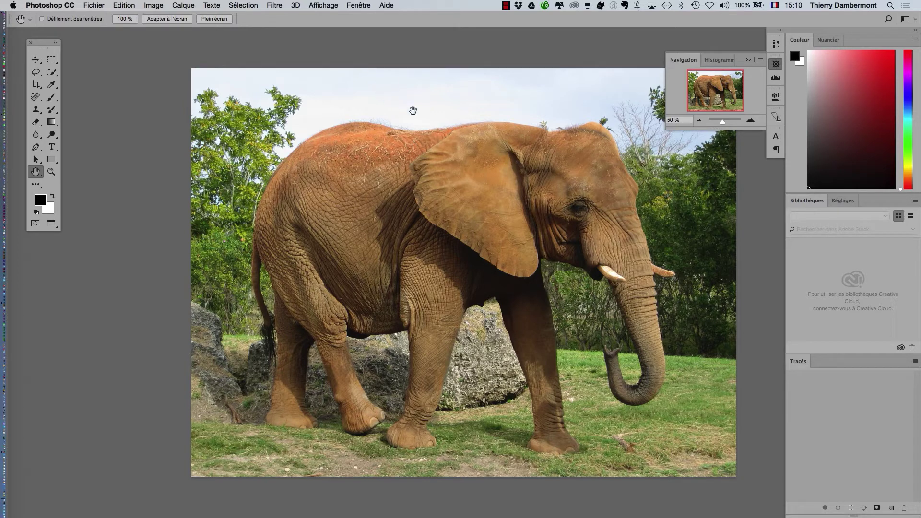
pyautogui.moveTo(511, 149); pyautogui.dragTo(445, 157)
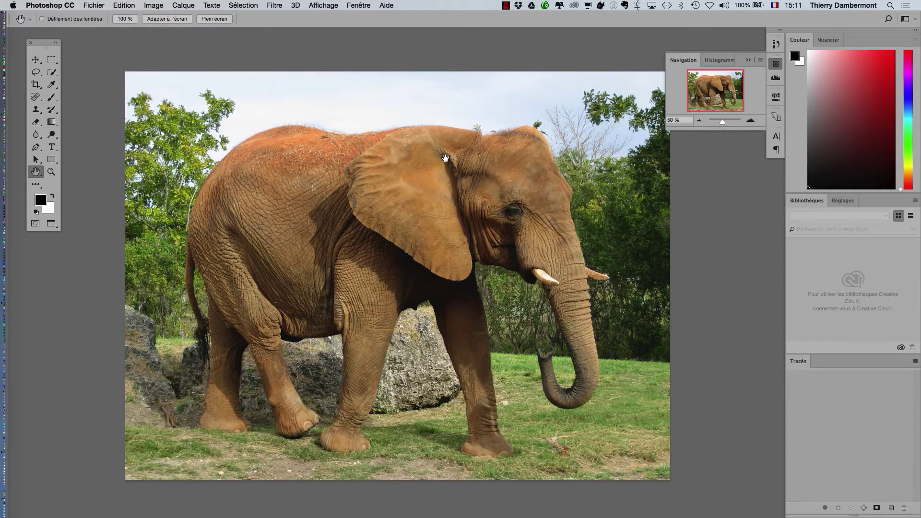
pyautogui.moveTo(445, 159); pyautogui.dragTo(426, 139)
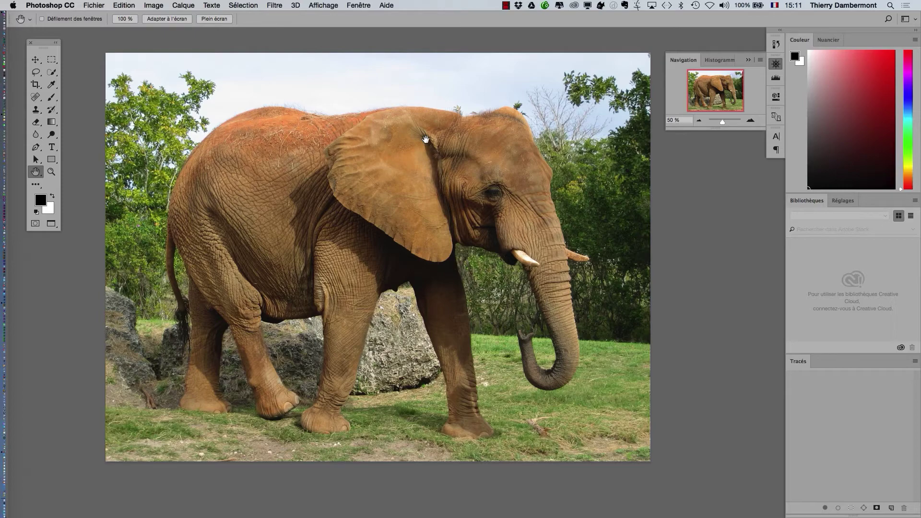
# Zoom repeatedly in and out around the elephant's cheek, ending with the whole picture at about 25%
pyautogui.scroll(10, 463, 227)
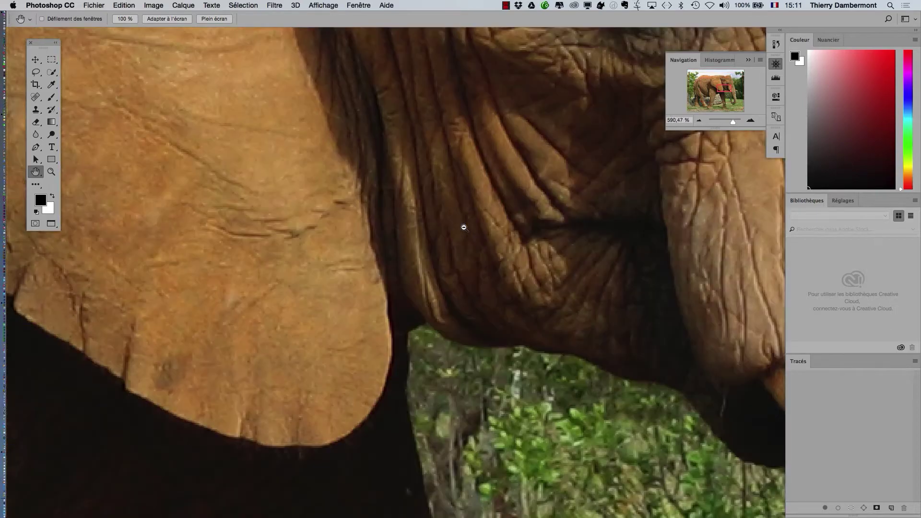
pyautogui.scroll(-10, 463, 227)
pyautogui.scroll(-6, 463, 227)
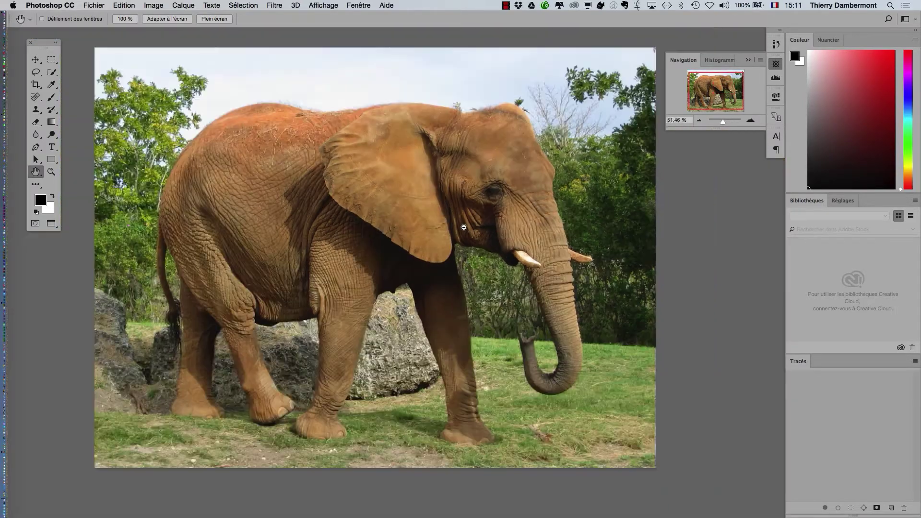
pyautogui.scroll(2, 464, 227)
pyautogui.scroll(5, 463, 227)
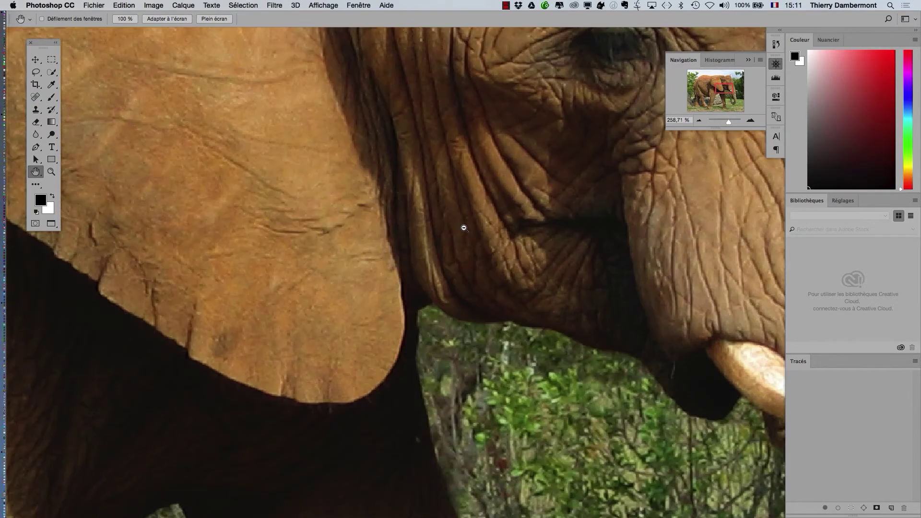
pyautogui.scroll(-8, 463, 227)
pyautogui.scroll(8, 463, 228)
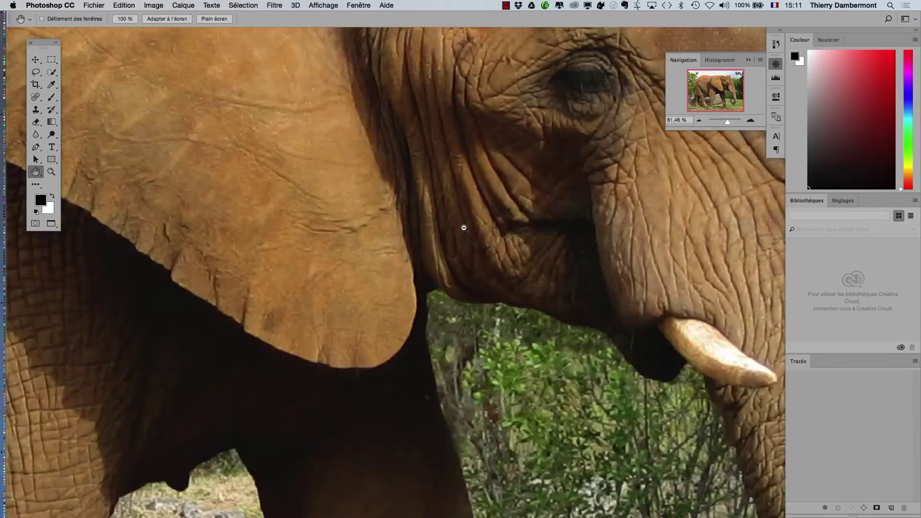
pyautogui.scroll(-5, 463, 228)
pyautogui.scroll(-5, 464, 227)
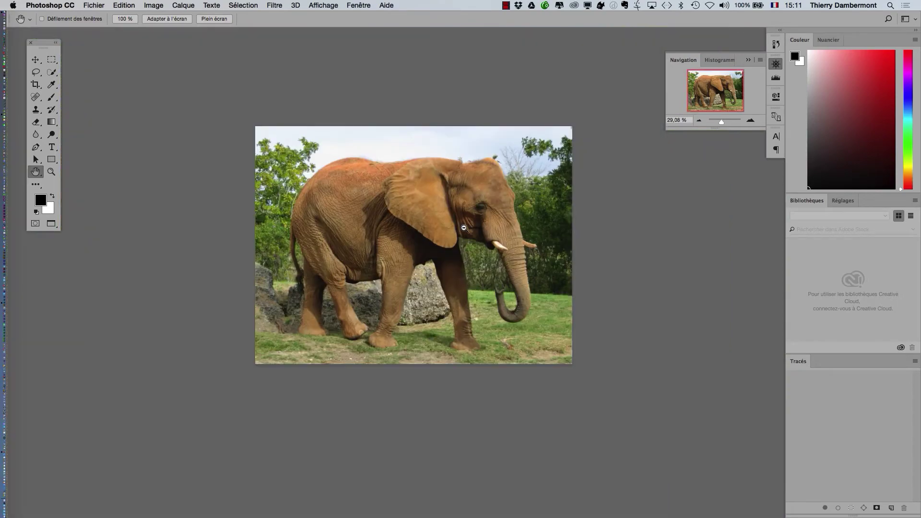
pyautogui.scroll(-1, 463, 228)
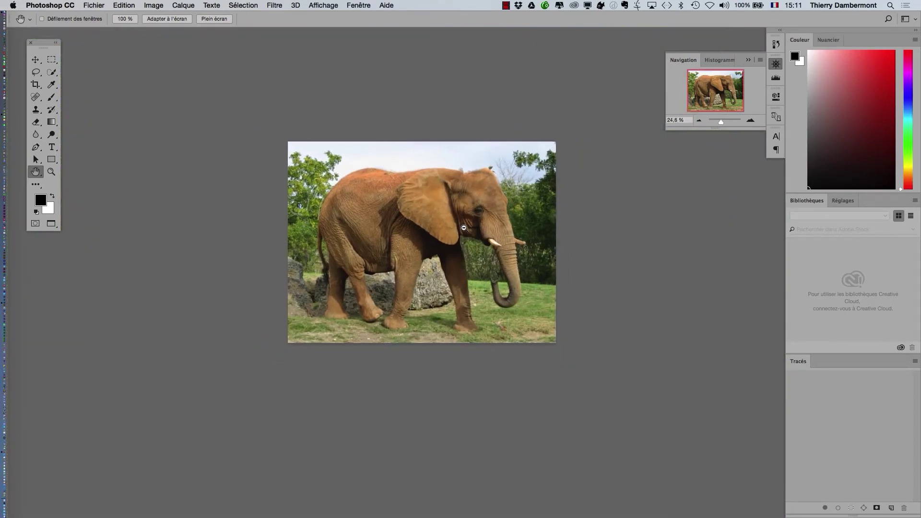
# Zoom in and out on the elephant's cheek again, ending at about 807% to examine individual pixels
pyautogui.scroll(3, 463, 227)
pyautogui.scroll(4, 463, 228)
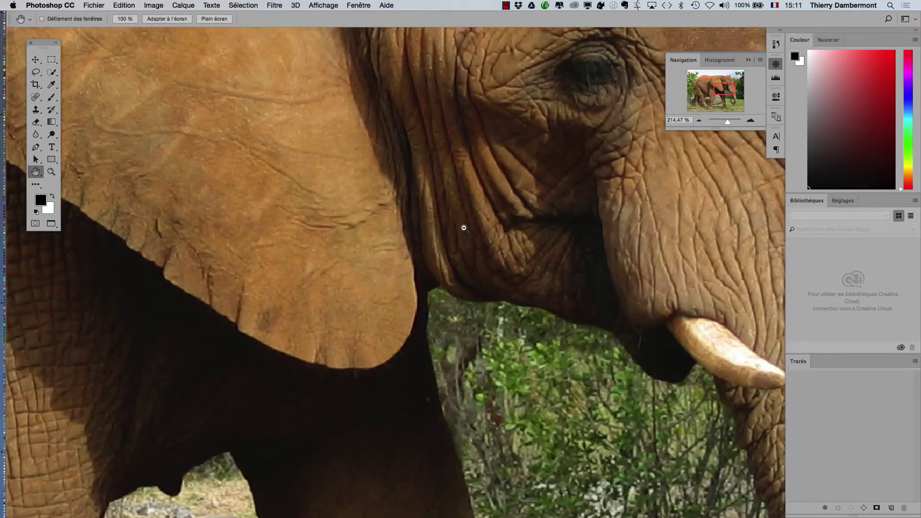
pyautogui.scroll(-6, 464, 227)
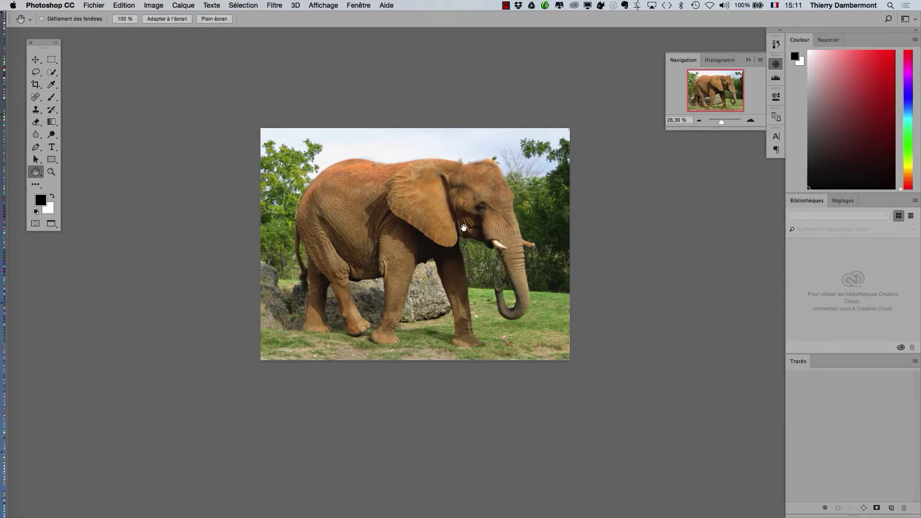
pyautogui.scroll(10, 463, 227)
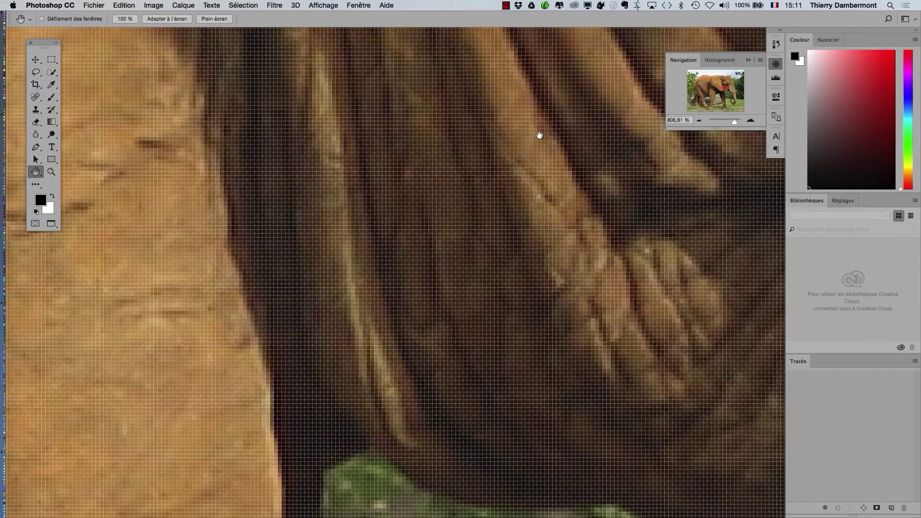
# Examine the pixel grid over the elephant's skin folds and eye at magnifications up to 3200 %
pyautogui.moveTo(557, 125); pyautogui.dragTo(254, 232)
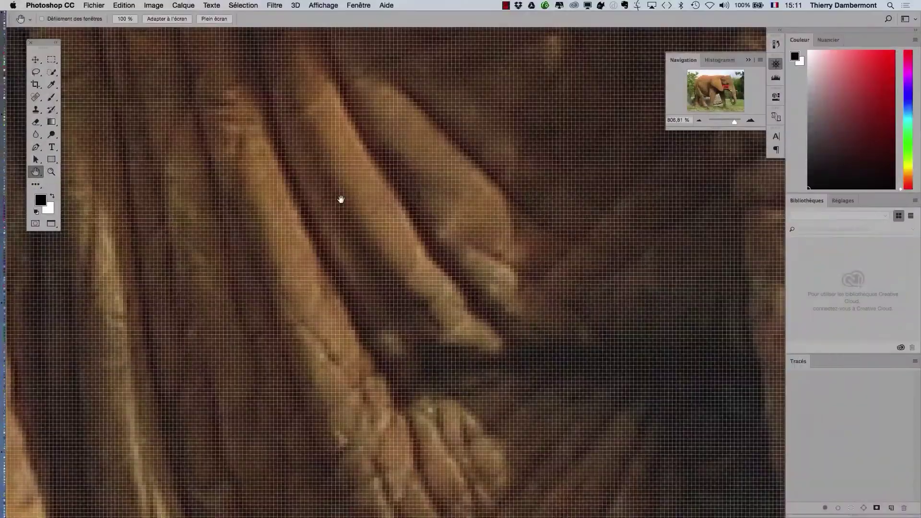
pyautogui.moveTo(341, 199); pyautogui.dragTo(273, 432)
pyautogui.moveTo(518, 230); pyautogui.dragTo(389, 403)
pyautogui.scroll(6, 393, 260)
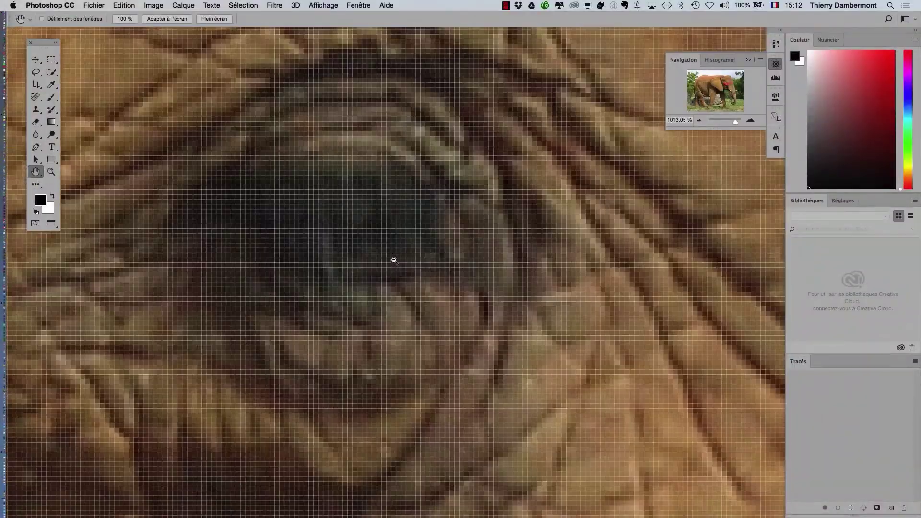
pyautogui.scroll(-4, 393, 265)
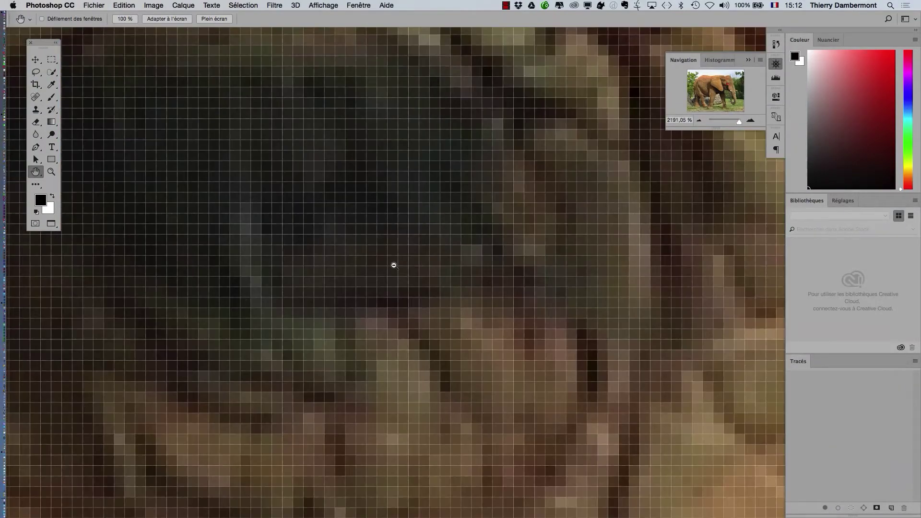
pyautogui.scroll(5, 394, 265)
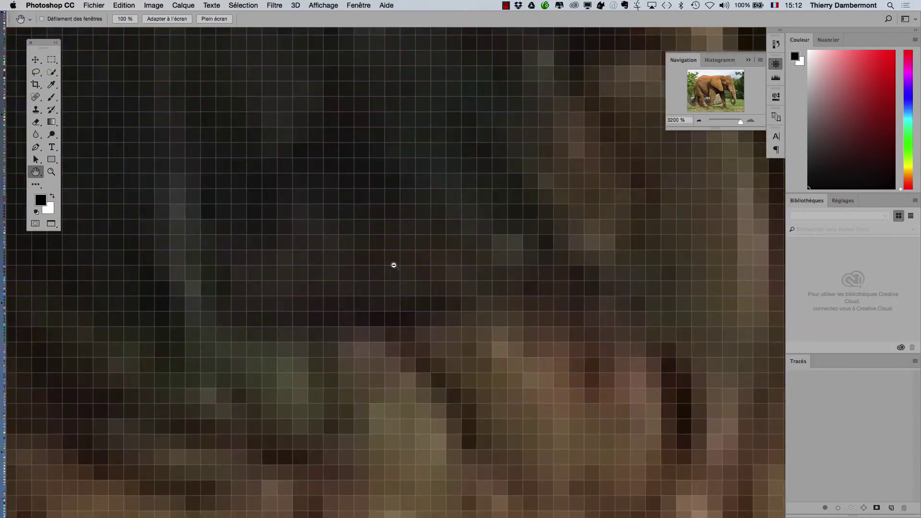
pyautogui.scroll(-5, 393, 265)
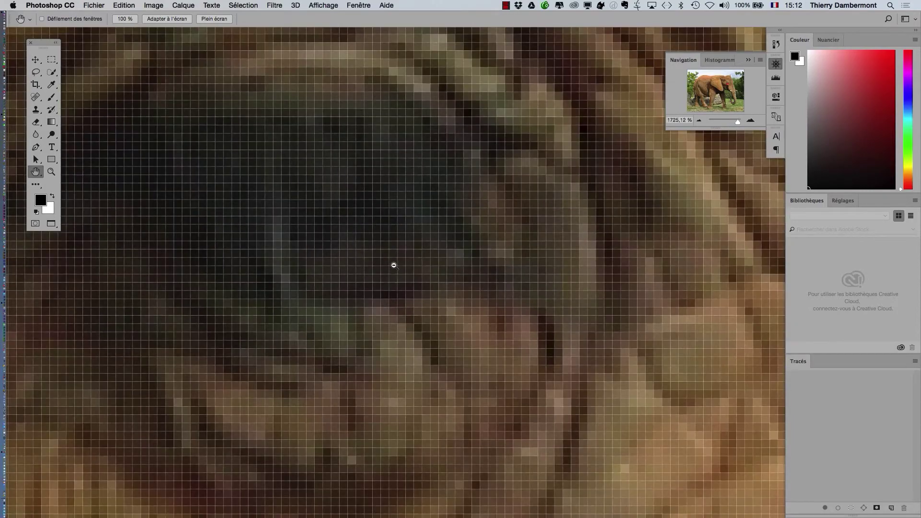
pyautogui.scroll(-3, 393, 265)
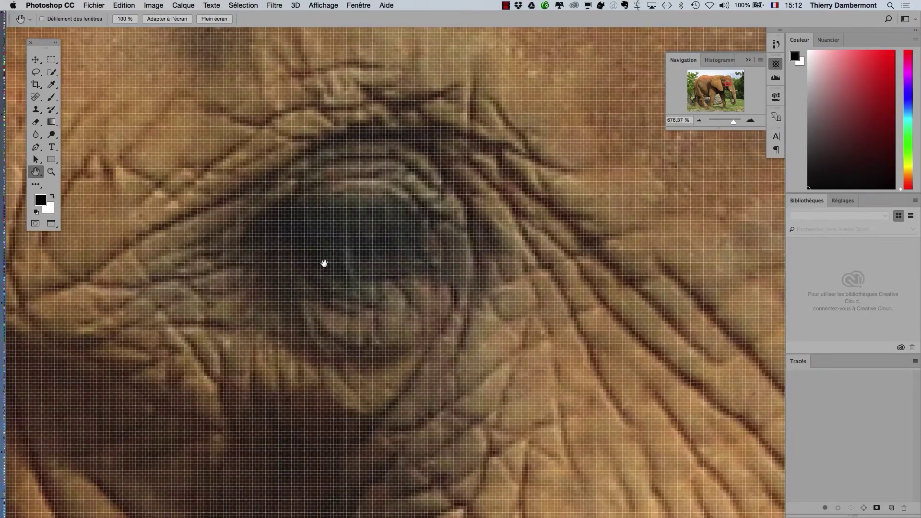
pyautogui.scroll(3, 325, 263)
pyautogui.scroll(3, 325, 263)
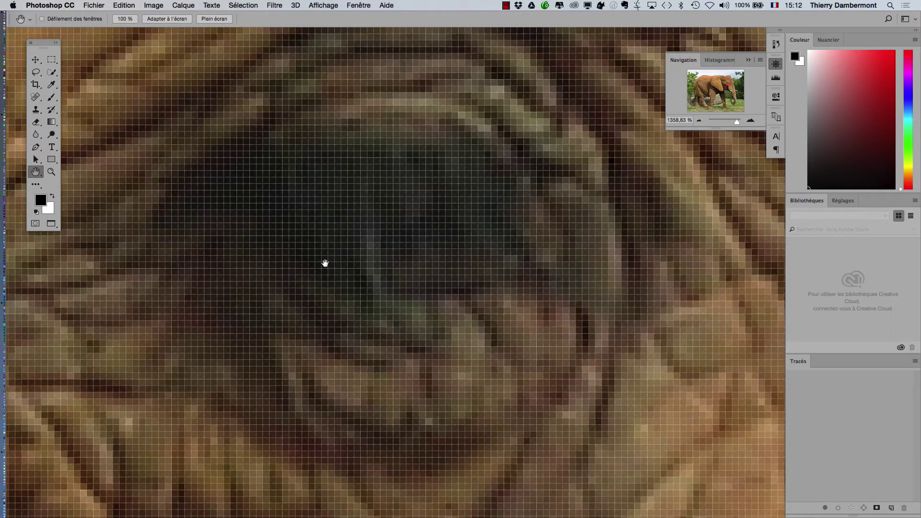
# Turn off the pixel grid display over the image
pyautogui.click(324, 6)
pyautogui.moveTo(345, 176)
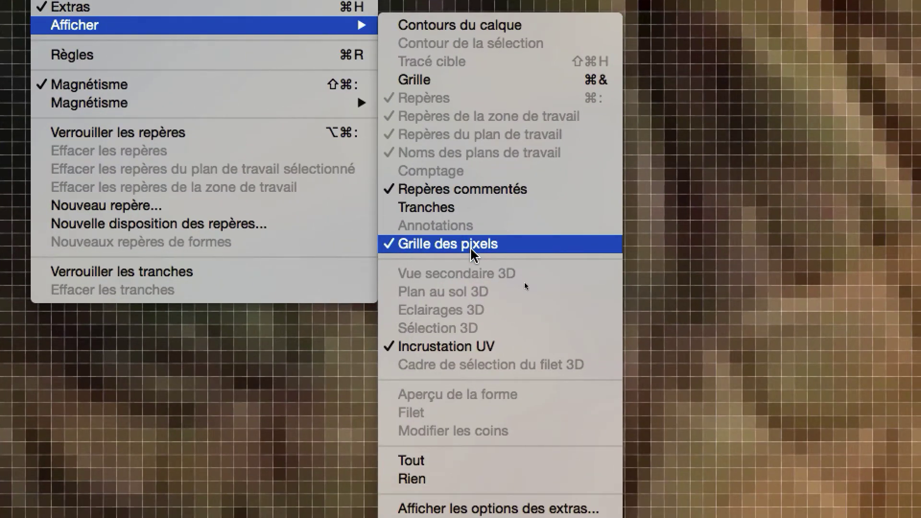
pyautogui.click(472, 249)
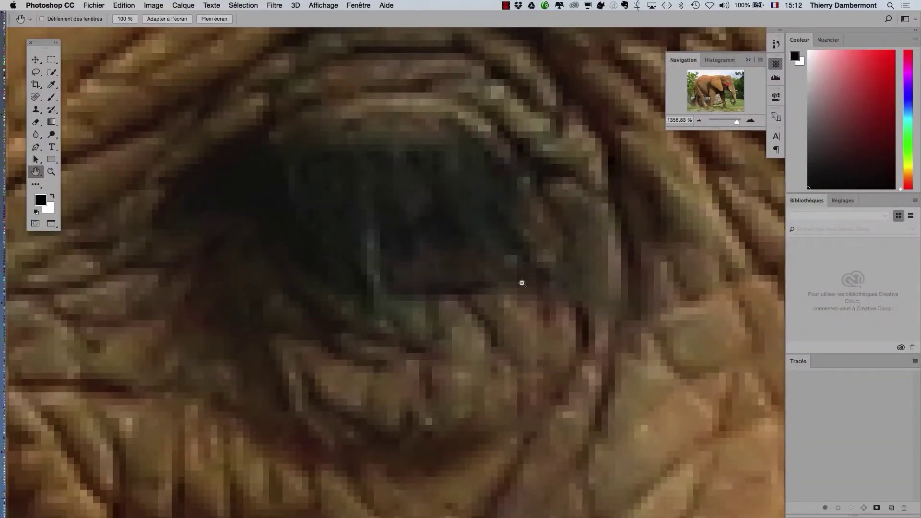
# Inspect the elephant's eye and surrounding skin without the pixel grid, from pixel level out to the whole photo
pyautogui.keyDown('alt'); pyautogui.click(493, 259); pyautogui.keyUp('alt')
pyautogui.scroll(-3, 493, 259)
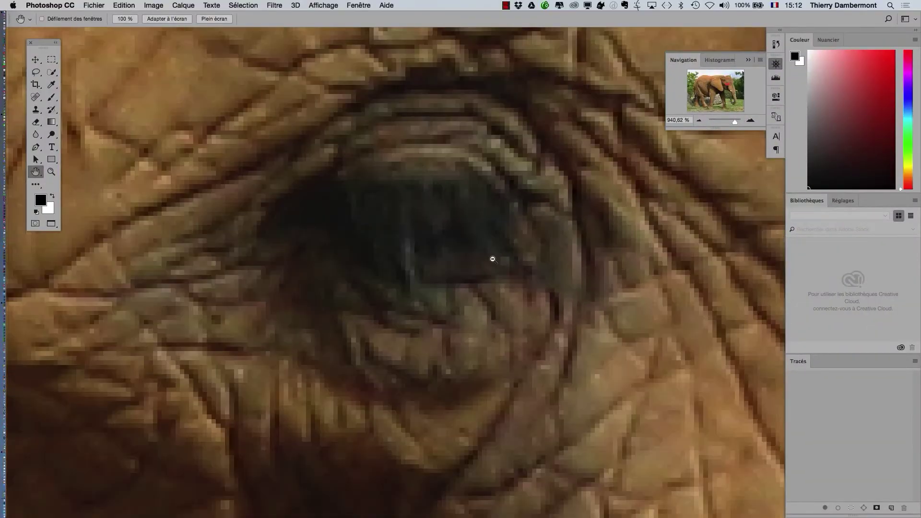
pyautogui.scroll(7, 493, 259)
pyautogui.scroll(-10, 493, 259)
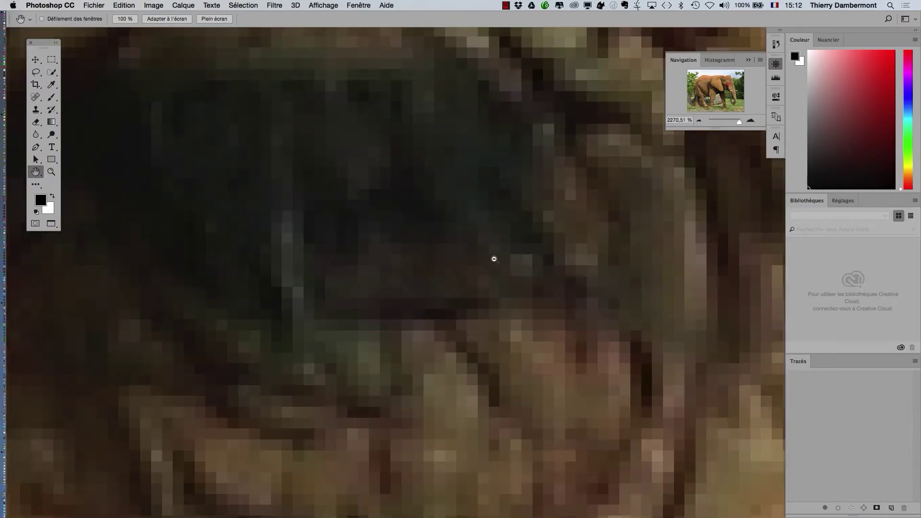
pyautogui.scroll(-6, 496, 259)
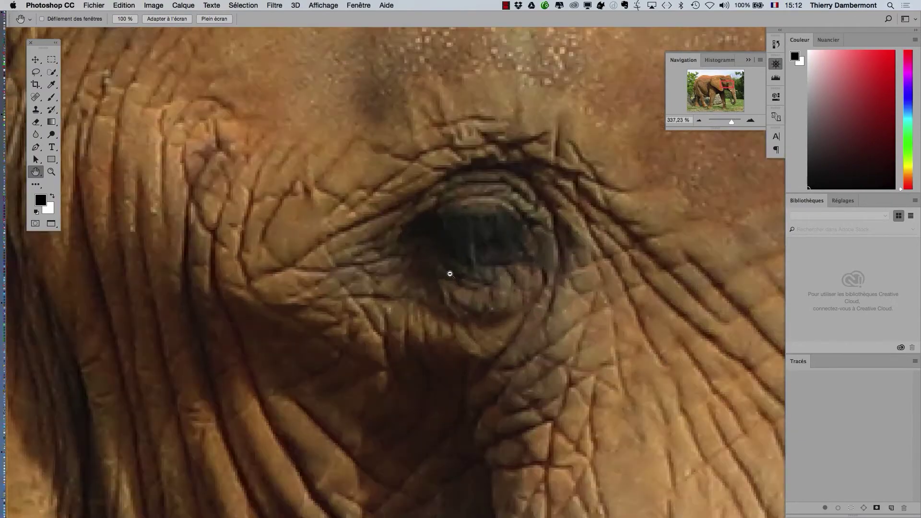
pyautogui.scroll(-2, 452, 273)
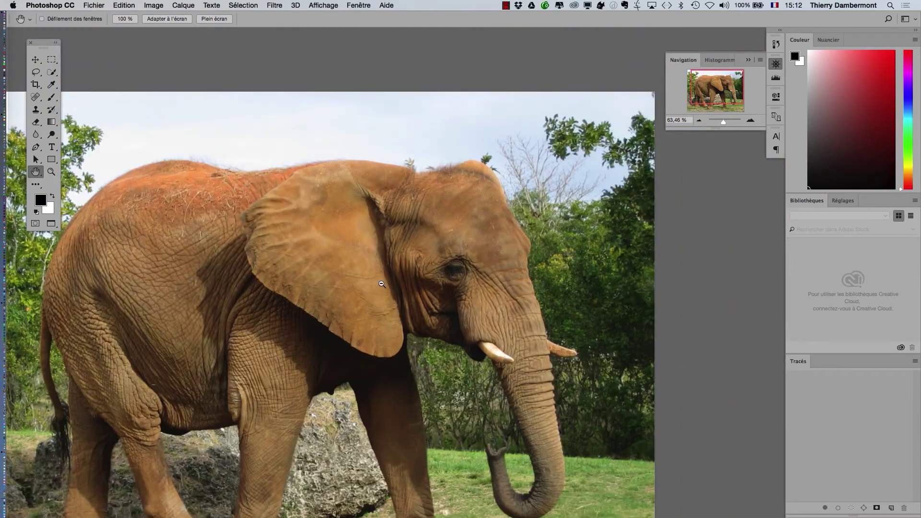
pyautogui.scroll(8, 451, 273)
pyautogui.scroll(6, 528, 271)
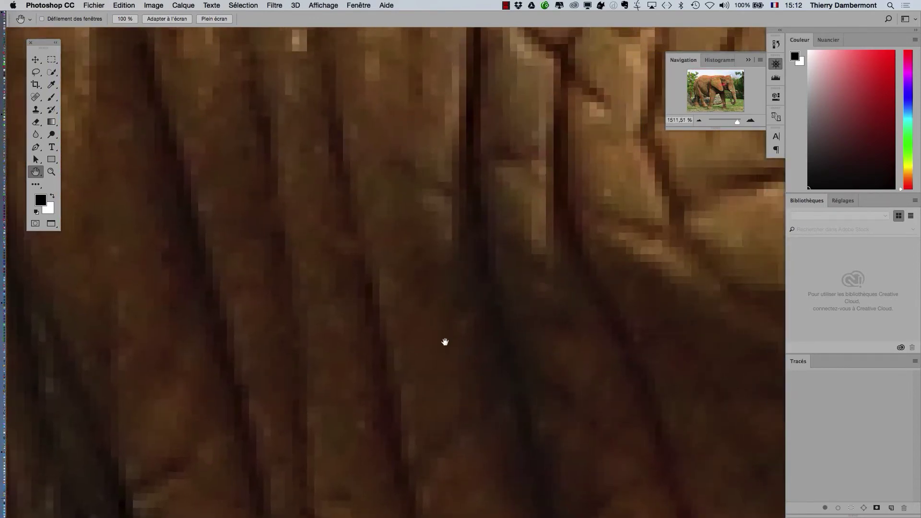
pyautogui.moveTo(444, 341); pyautogui.dragTo(166, 378)
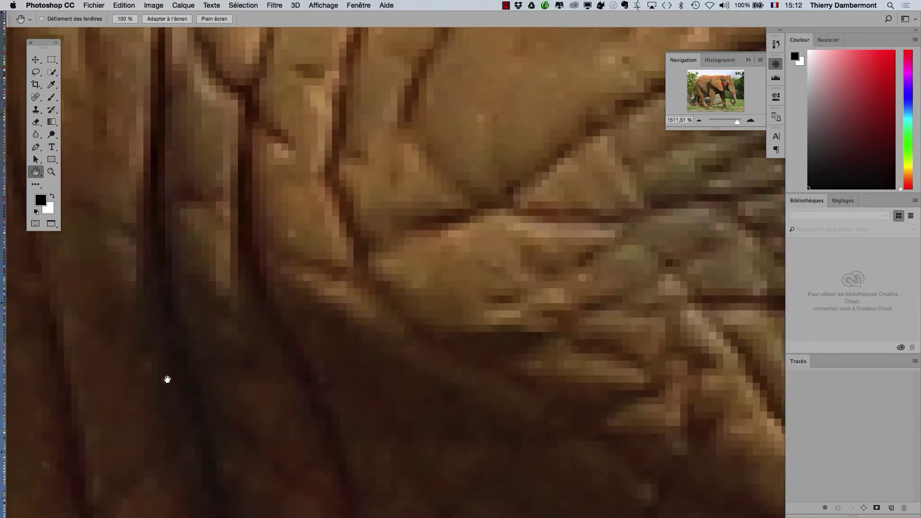
pyautogui.moveTo(483, 273); pyautogui.dragTo(440, 329)
pyautogui.scroll(-4, 439, 328)
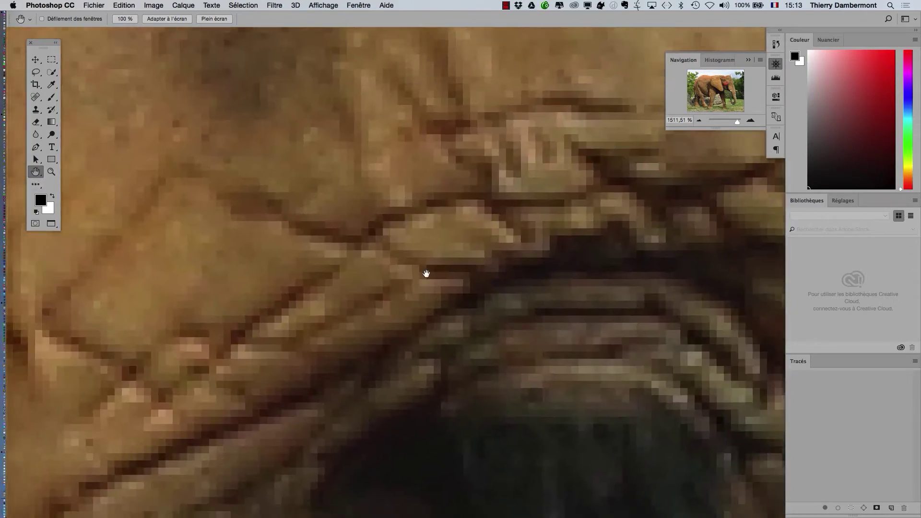
pyautogui.scroll(-10, 428, 302)
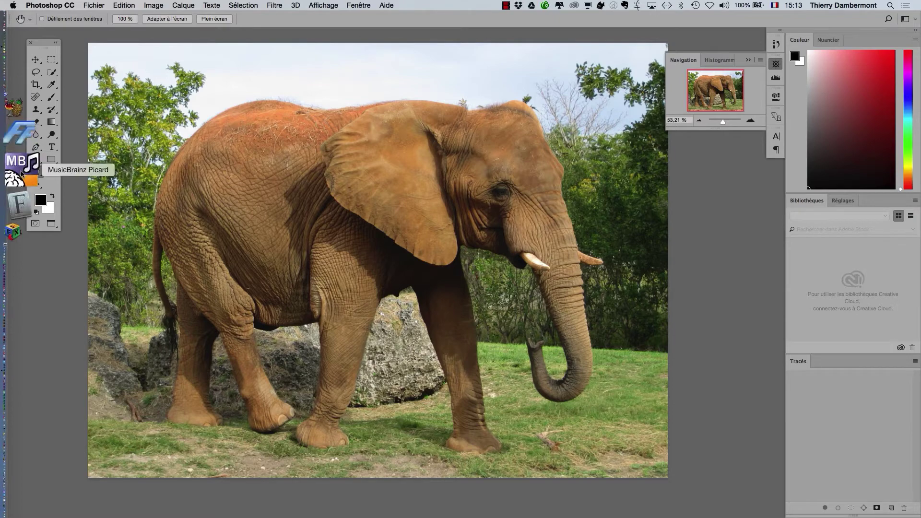
# Fit the whole elephant photo to the screen and shift it slightly to the left with the Hand tool
pyautogui.scroll(8, 205, 199)
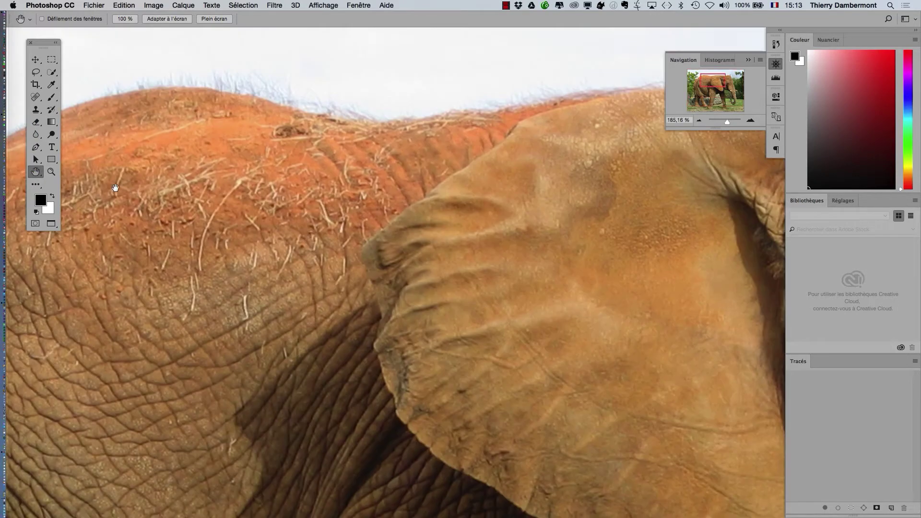
pyautogui.doubleClick(37, 174)
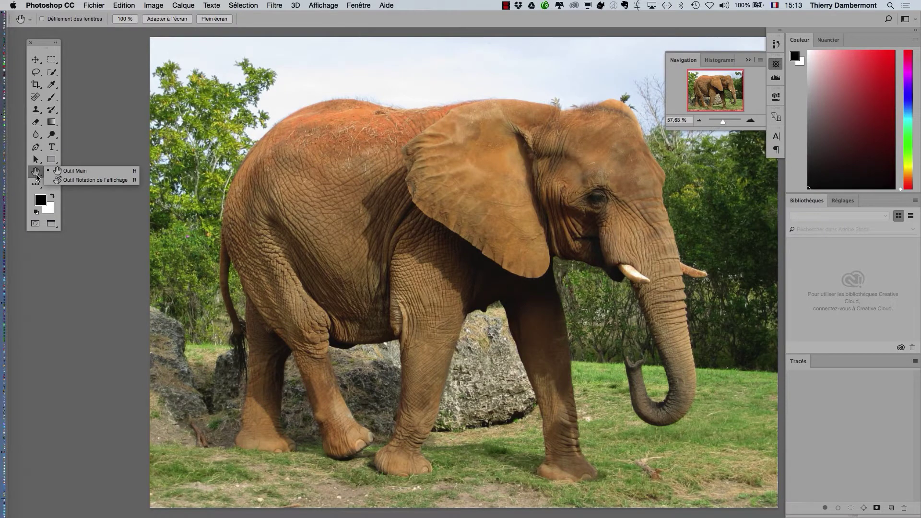
pyautogui.click(36, 174)
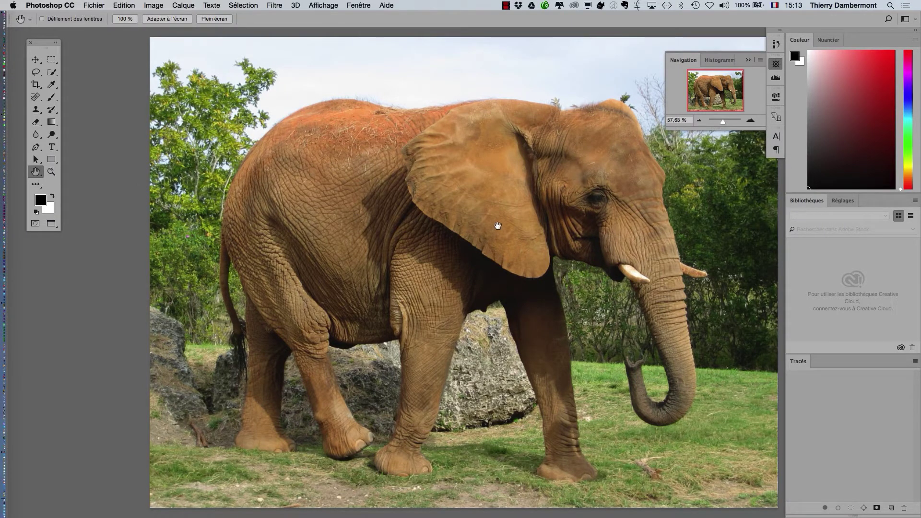
pyautogui.moveTo(498, 224); pyautogui.dragTo(426, 225)
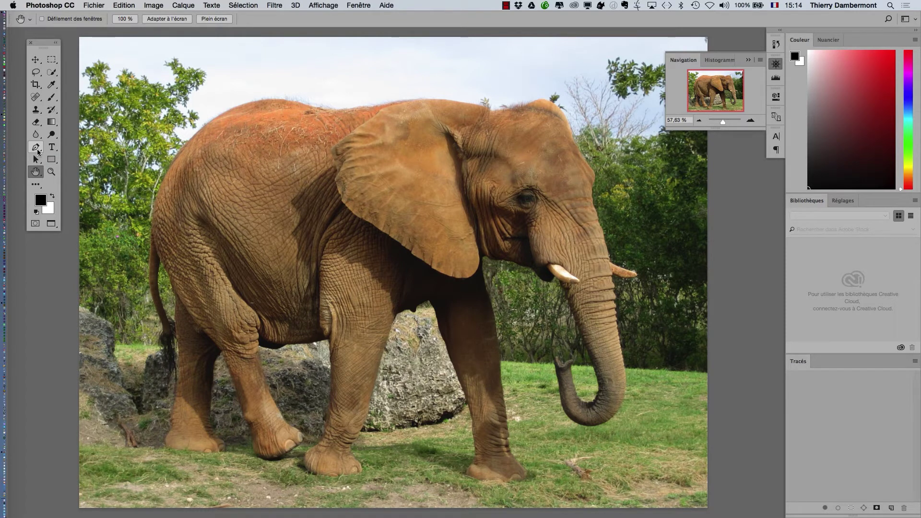
pyautogui.click(247, 6)
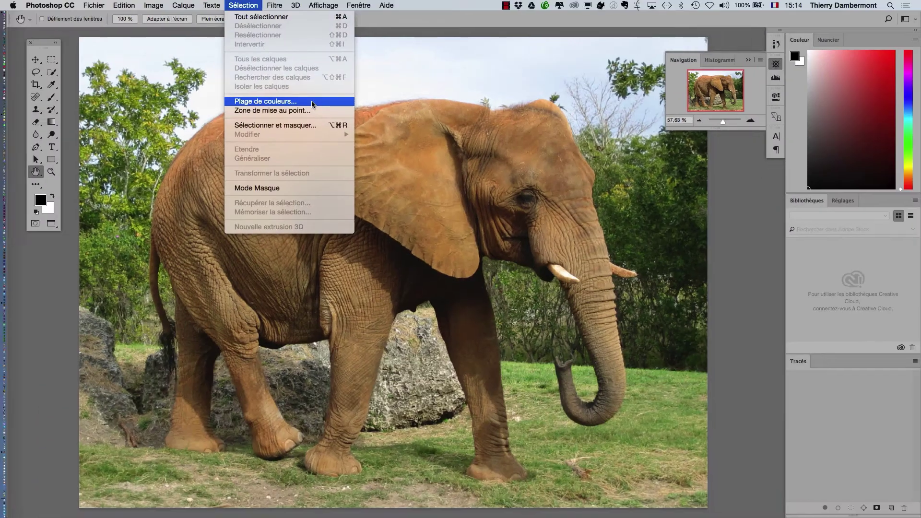
pyautogui.click(475, 32)
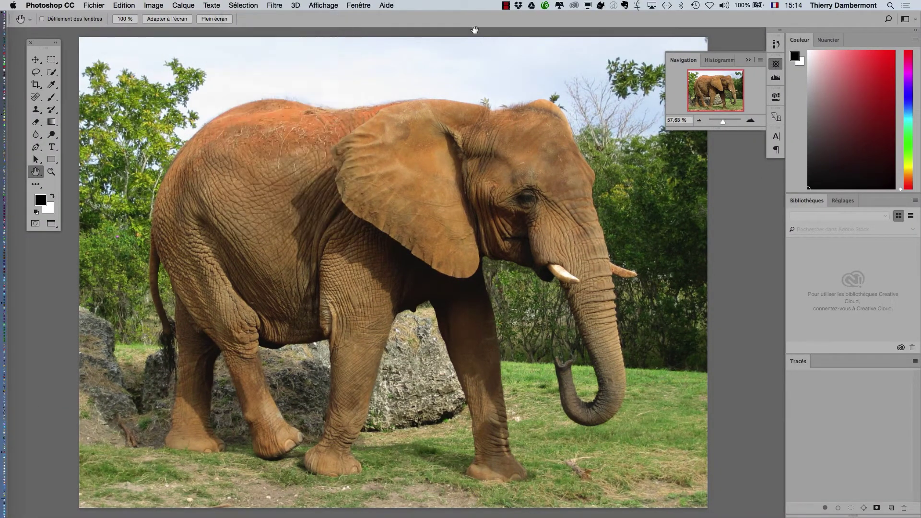
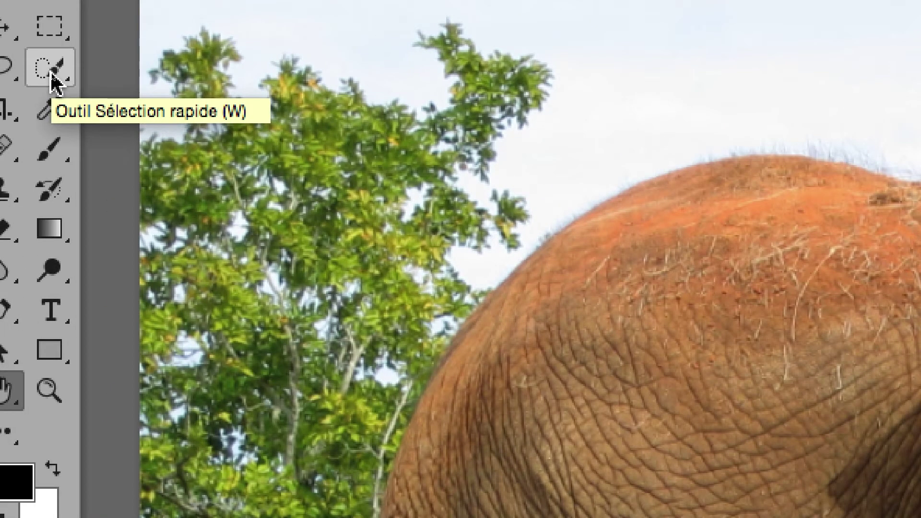
# Activate the Quick Selection tool and switch its brush cursor to the precise crosshair
pyautogui.click(52, 76)
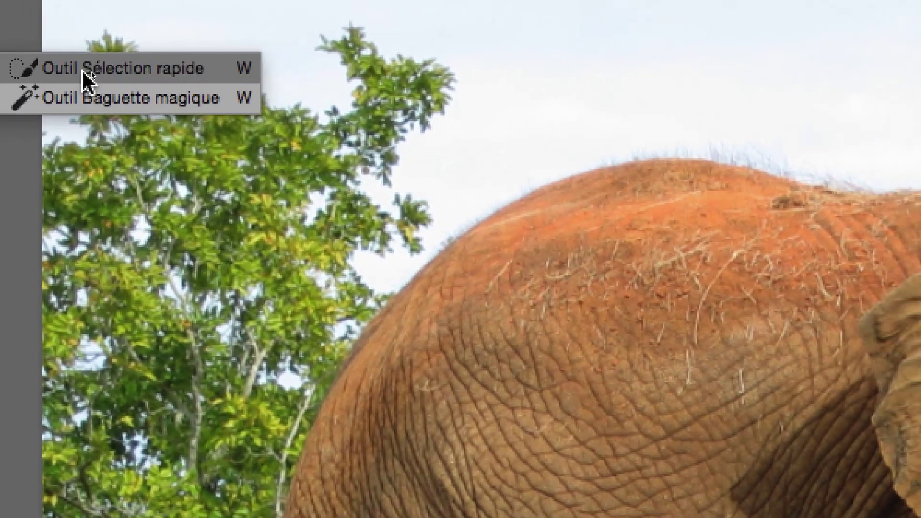
pyautogui.click(144, 75)
pyautogui.click(55, 78)
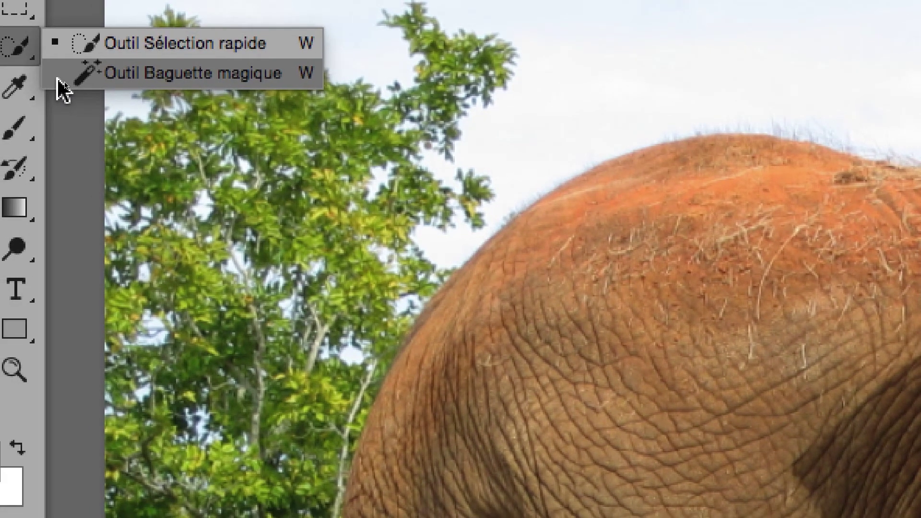
pyautogui.click(56, 80)
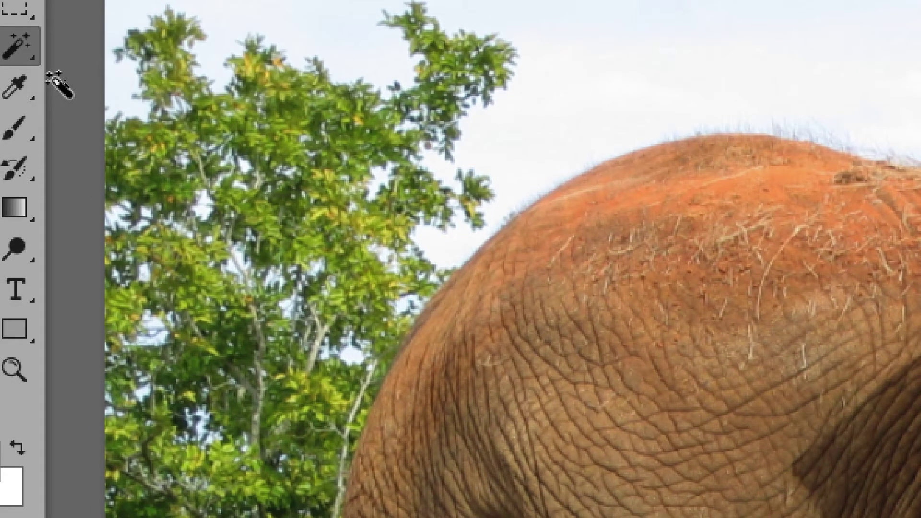
pyautogui.click(19, 62)
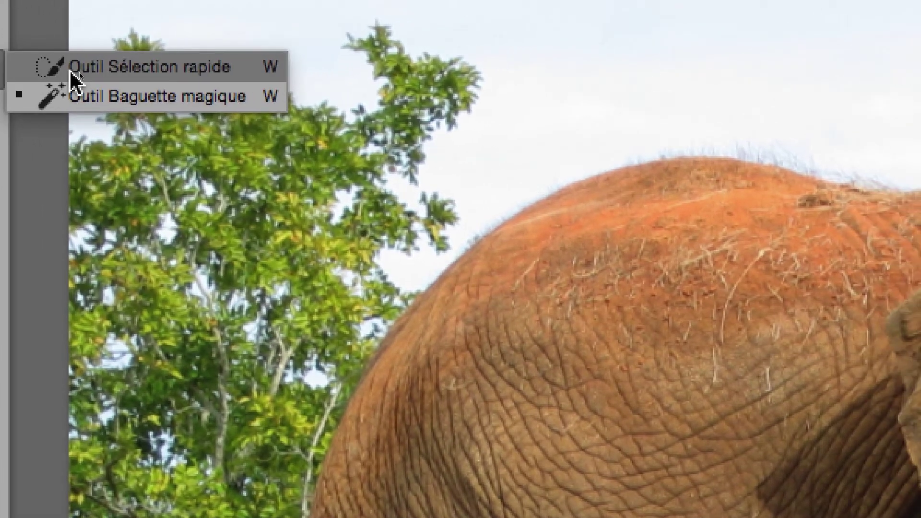
pyautogui.click(140, 65)
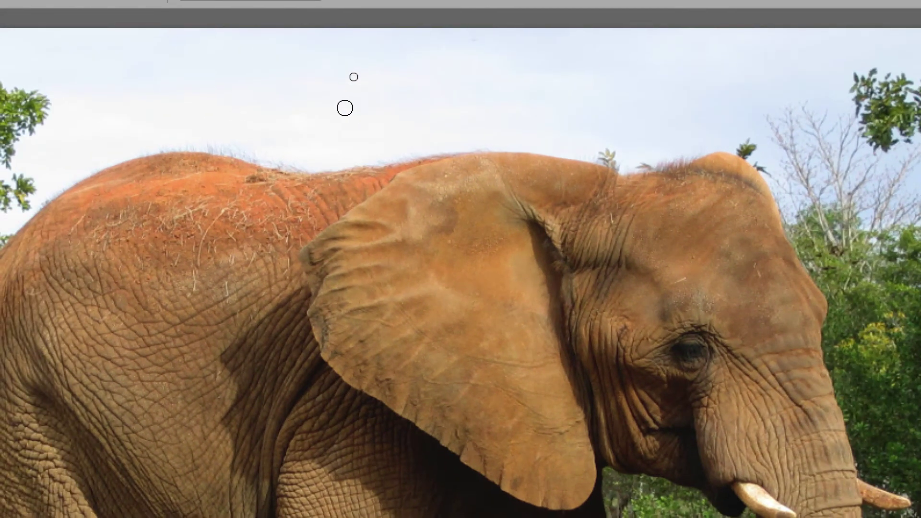
pyautogui.press('capslock')
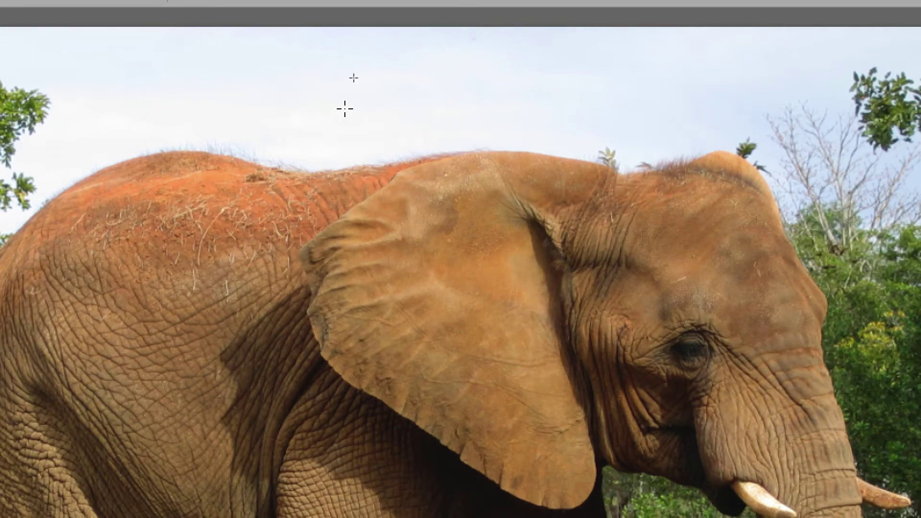
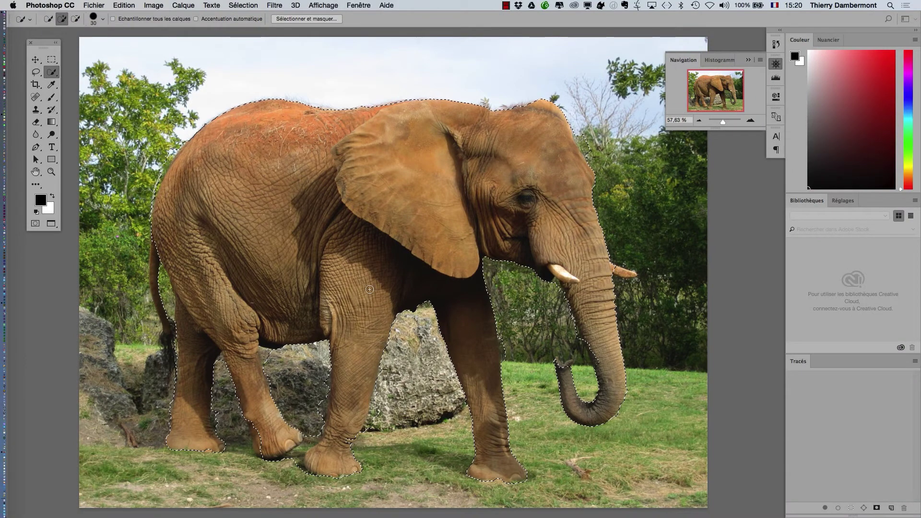
# Check the selection outline around the elephant's legs, trunk and tusk at different magnifications
pyautogui.keyDown('alt'); pyautogui.scroll(-5, 394, 338); pyautogui.keyUp('alt')
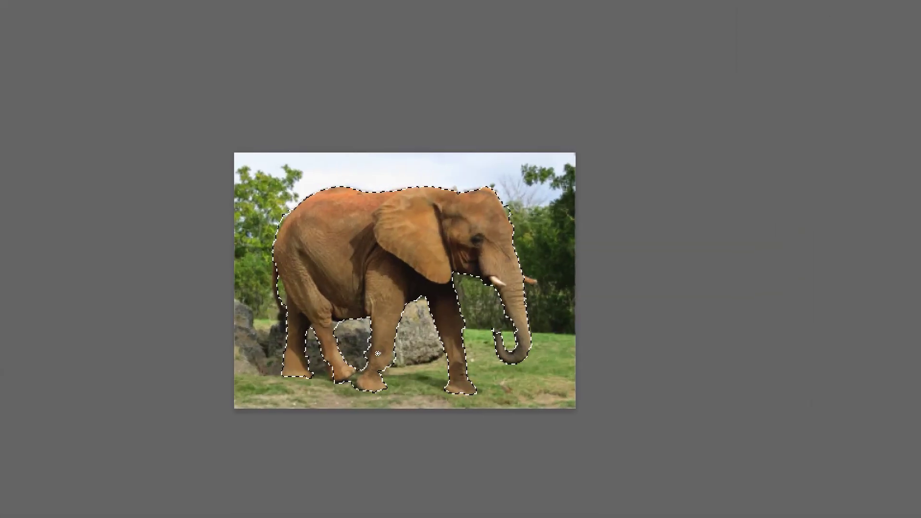
pyautogui.scroll(7, 376, 354)
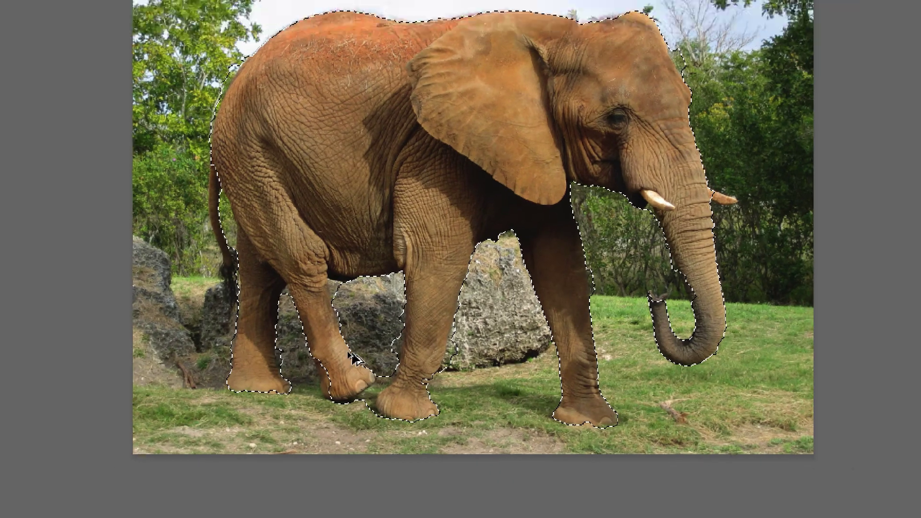
pyautogui.scroll(3, 362, 353)
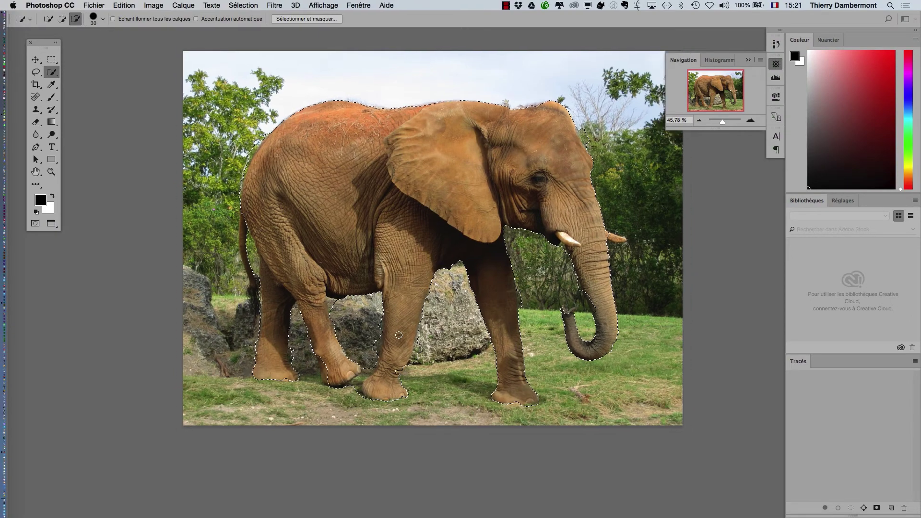
pyautogui.scroll(-2, 467, 342)
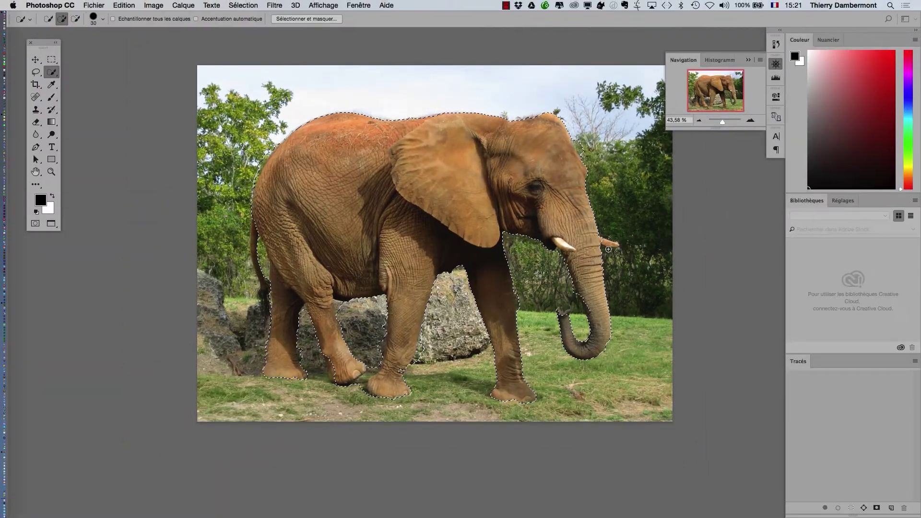
# Shift the view around the selected elephant, then reduce the photo's magnification to 31.69 %
pyautogui.hscroll(5, 411, 239)
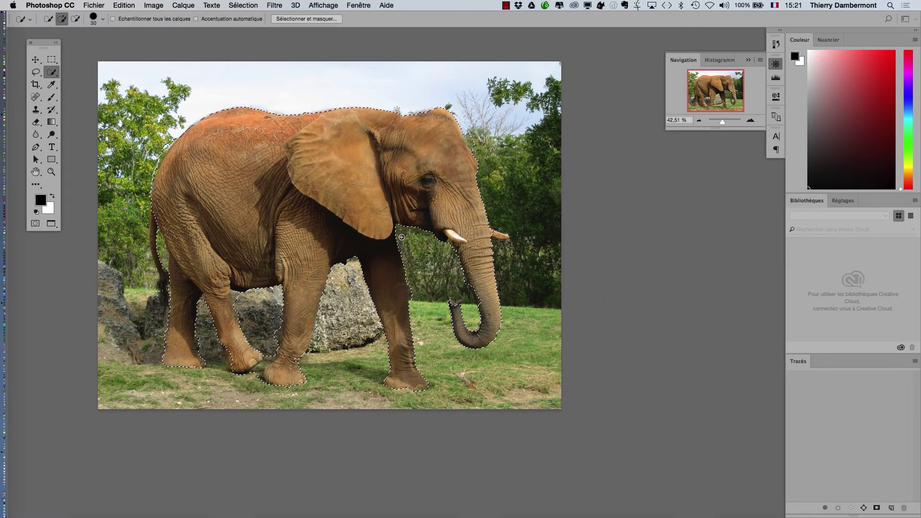
pyautogui.moveTo(468, 231); pyautogui.dragTo(538, 248)
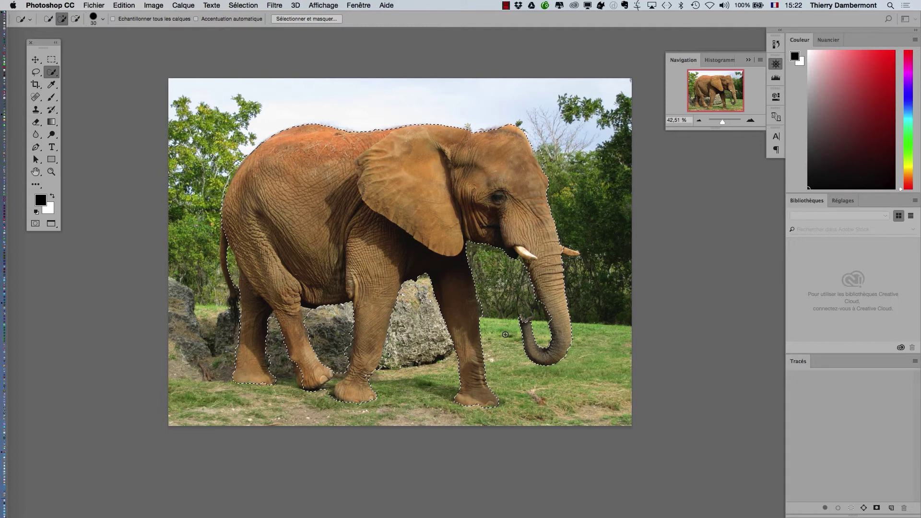
pyautogui.moveTo(369, 280); pyautogui.dragTo(280, 252)
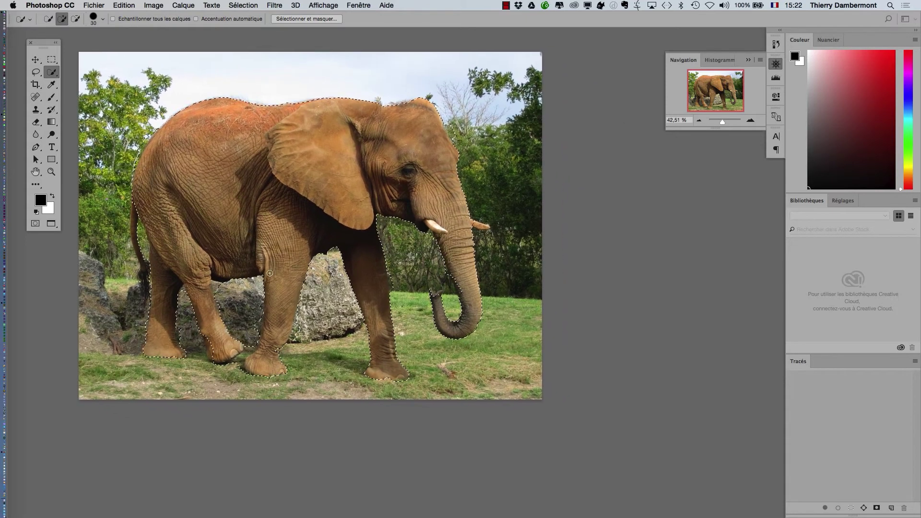
pyautogui.scroll(-2, 280, 252)
pyautogui.scroll(-3, 294, 281)
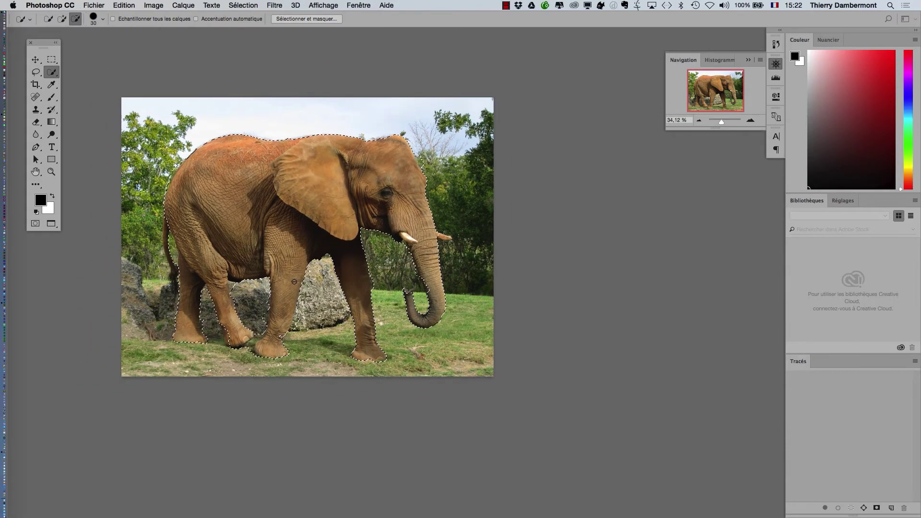
pyautogui.scroll(-1, 293, 282)
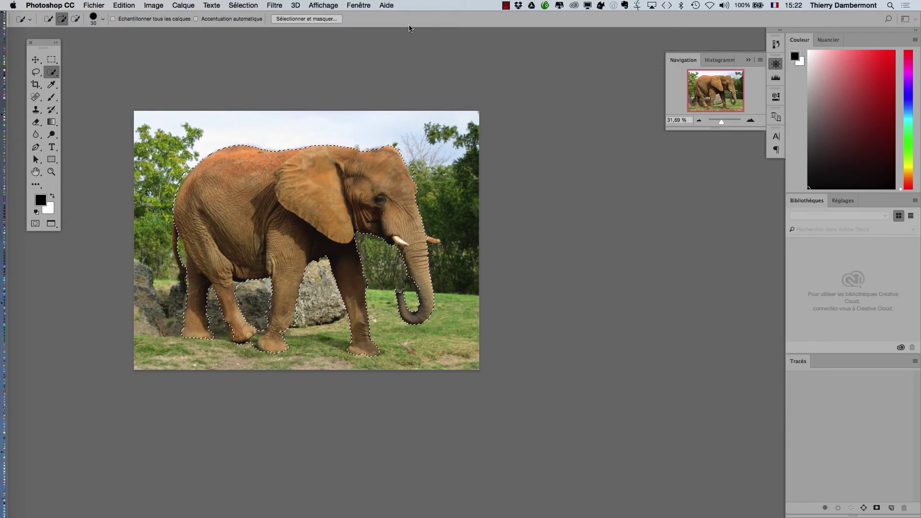
# Show the Channels (Couches) panel and dock it in the same group as Color and Swatches
pyautogui.click(367, 8)
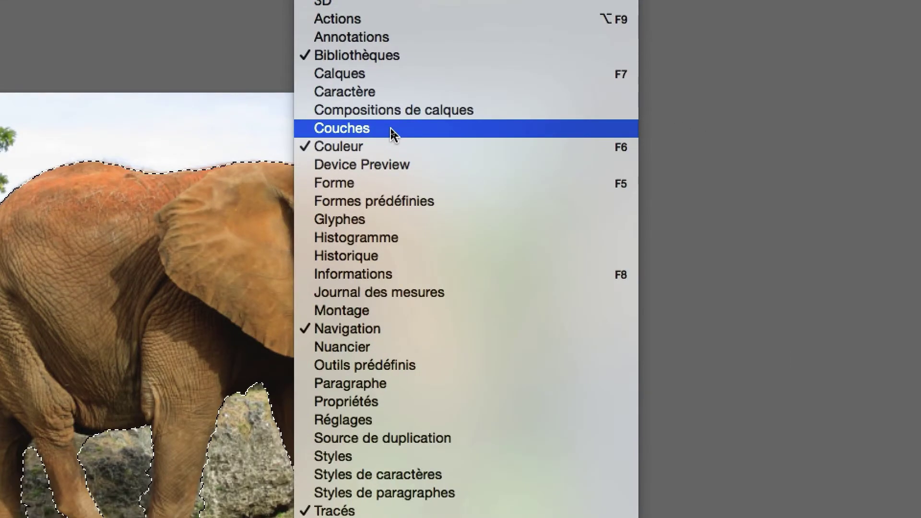
pyautogui.click(393, 134)
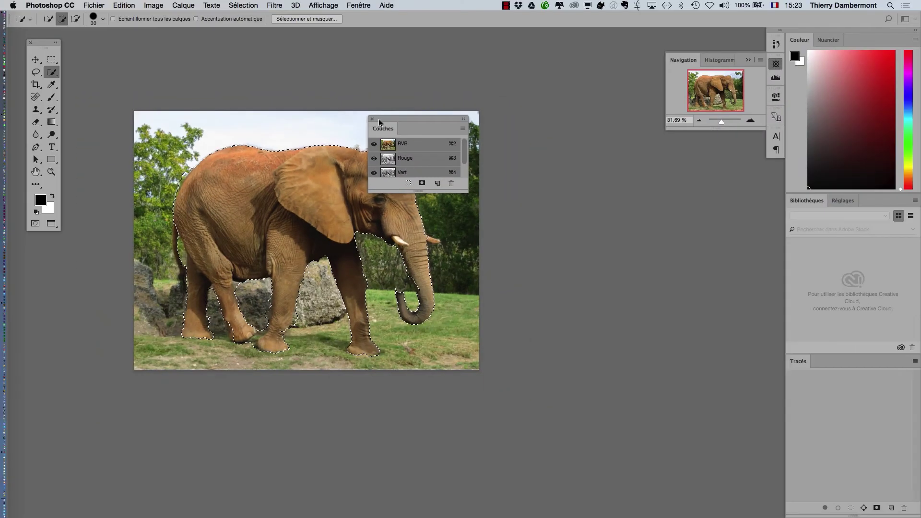
pyautogui.moveTo(378, 119); pyautogui.dragTo(742, 51)
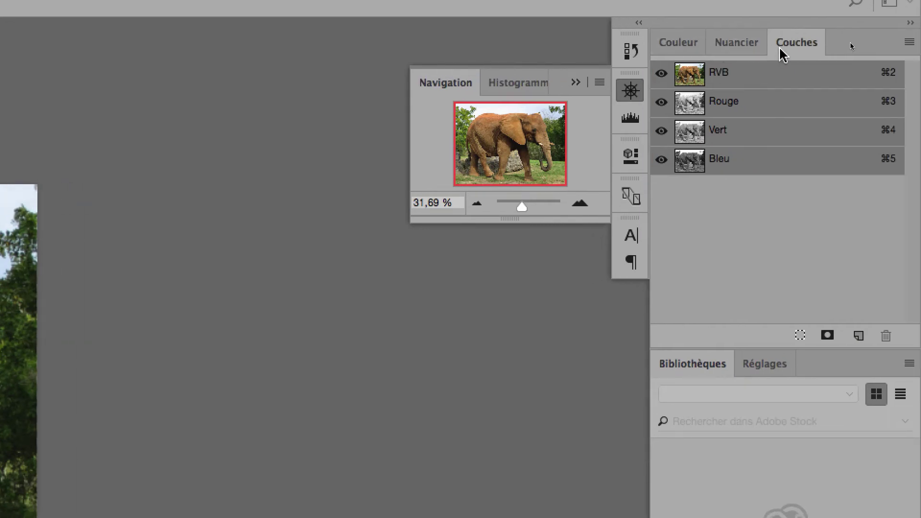
# View the Swatches and Color panels in the docked group, then return to the Channels panel
pyautogui.click(733, 42)
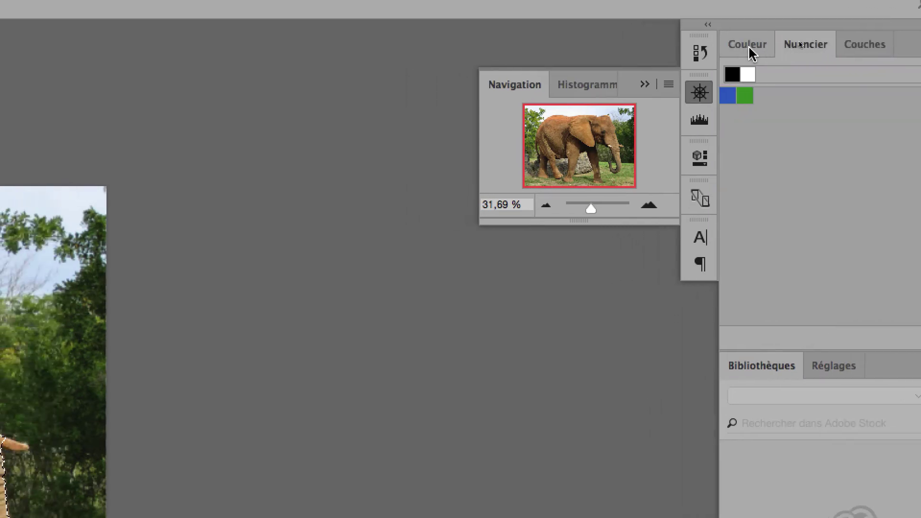
pyautogui.click(748, 45)
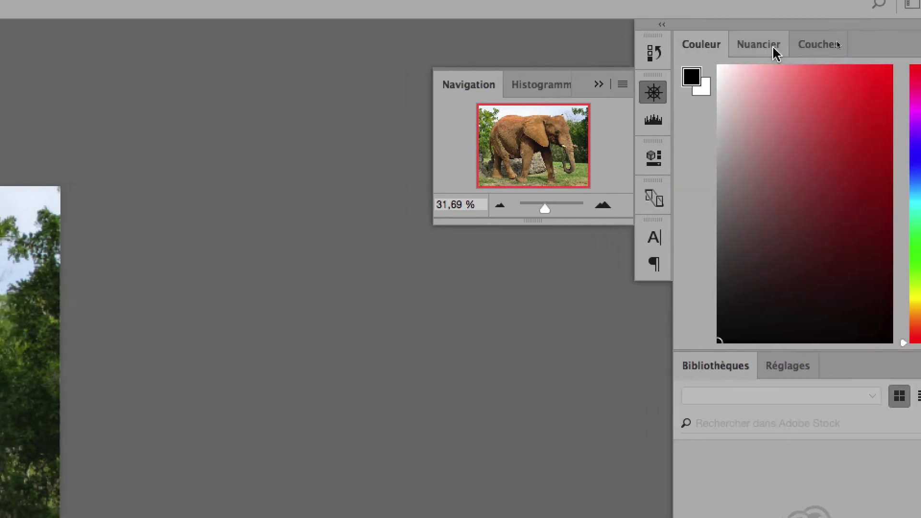
pyautogui.click(864, 45)
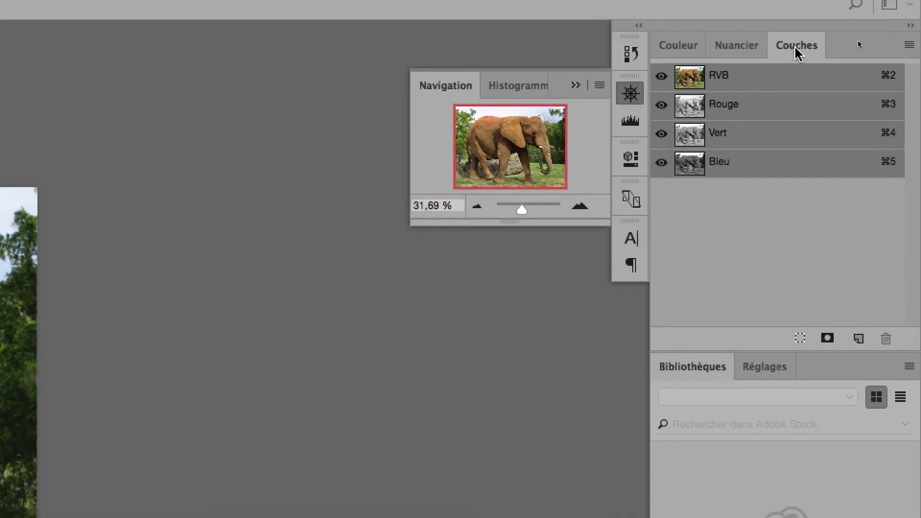
# Detach the Channels panel from its group as a floating panel beside the photo and enlarge it to fit all channels
pyautogui.moveTo(796, 50); pyautogui.dragTo(204, 103)
pyautogui.moveTo(594, 69); pyautogui.dragTo(600, 111)
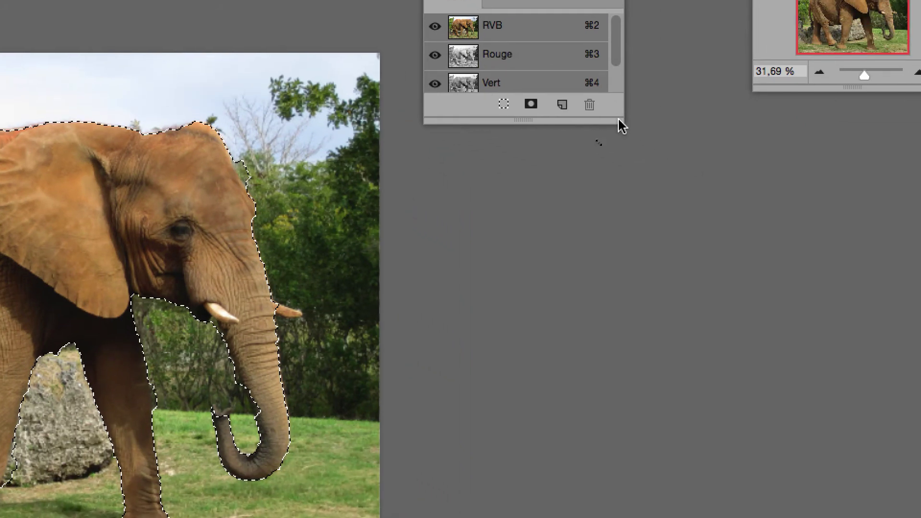
pyautogui.moveTo(619, 121); pyautogui.dragTo(717, 418)
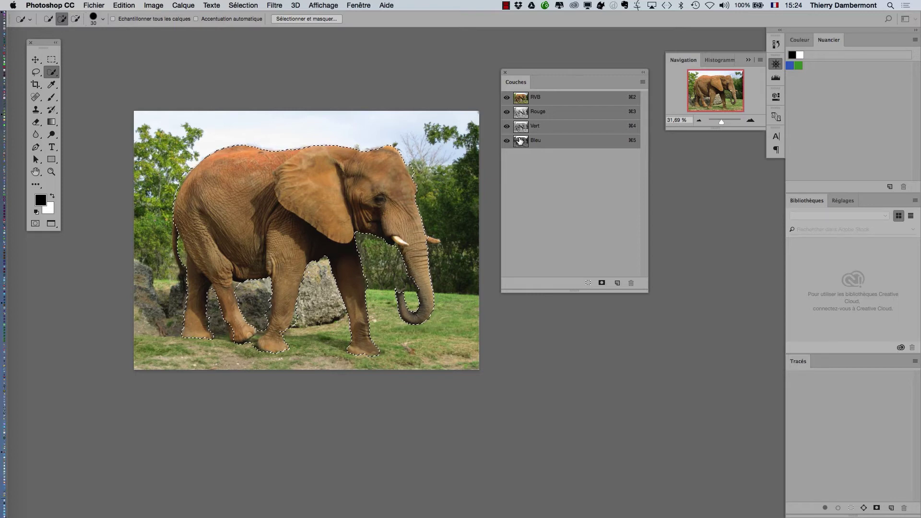
# Save the elephant selection as a new channel in the current document, leaving its name blank
pyautogui.click(243, 6)
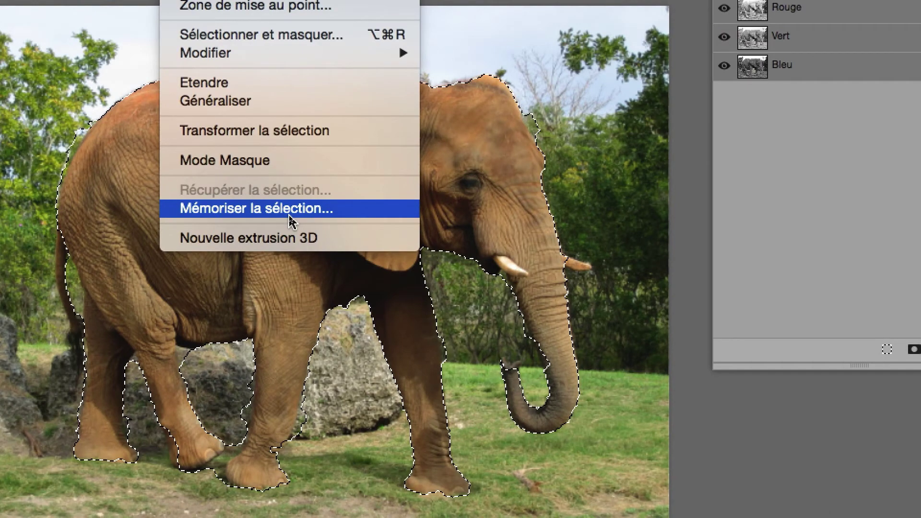
pyautogui.click(290, 211)
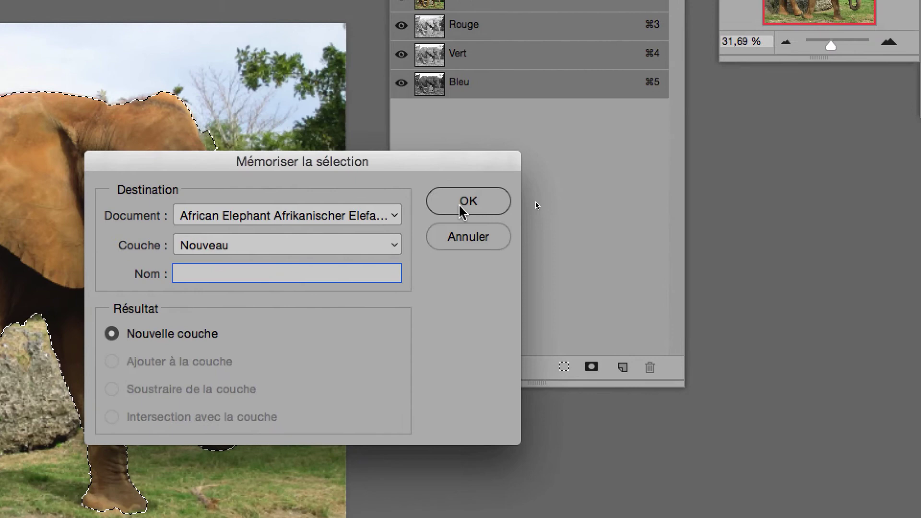
pyautogui.click(654, 150)
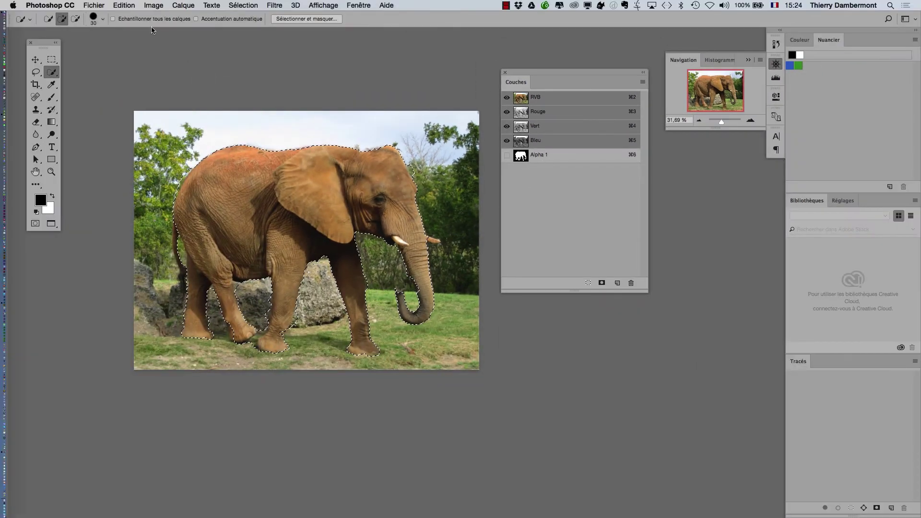
# Start saving the elephant document, reposition and resize the save dialog, and keep Photoshop as the file format
pyautogui.click(102, 4)
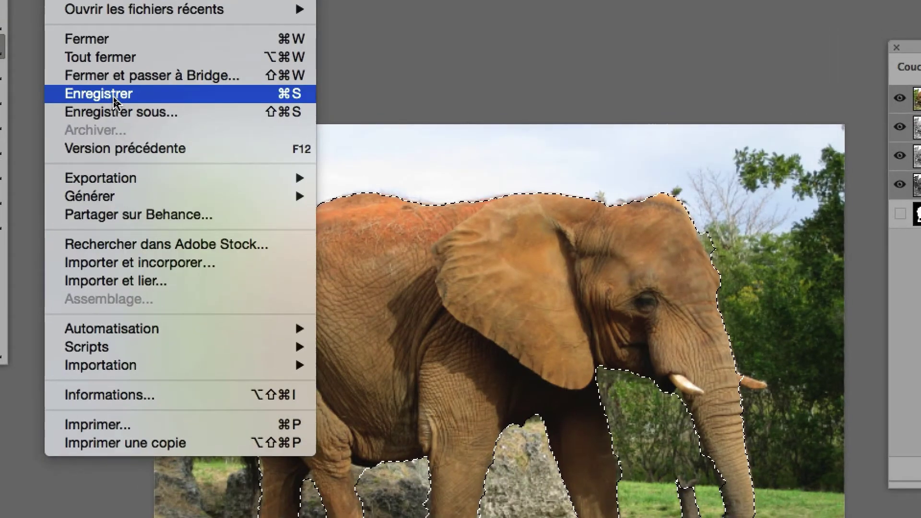
pyautogui.click(114, 98)
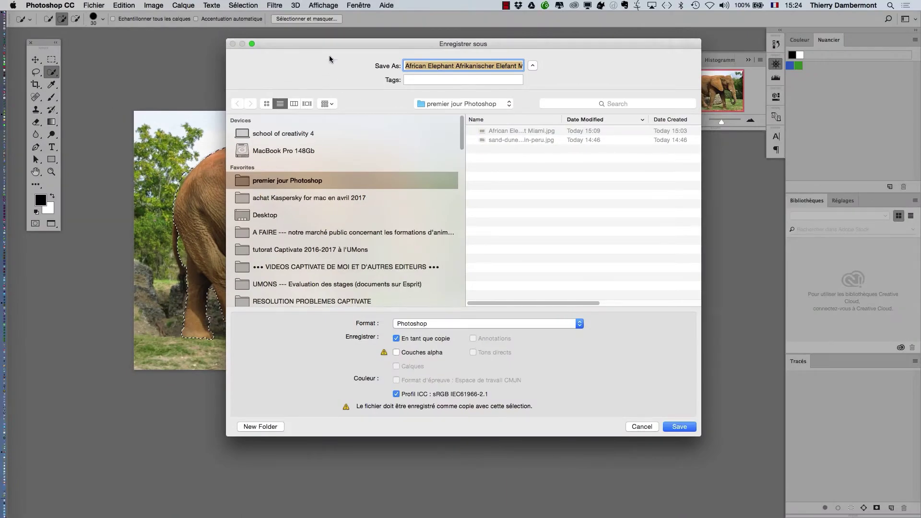
pyautogui.moveTo(374, 44); pyautogui.dragTo(285, 48)
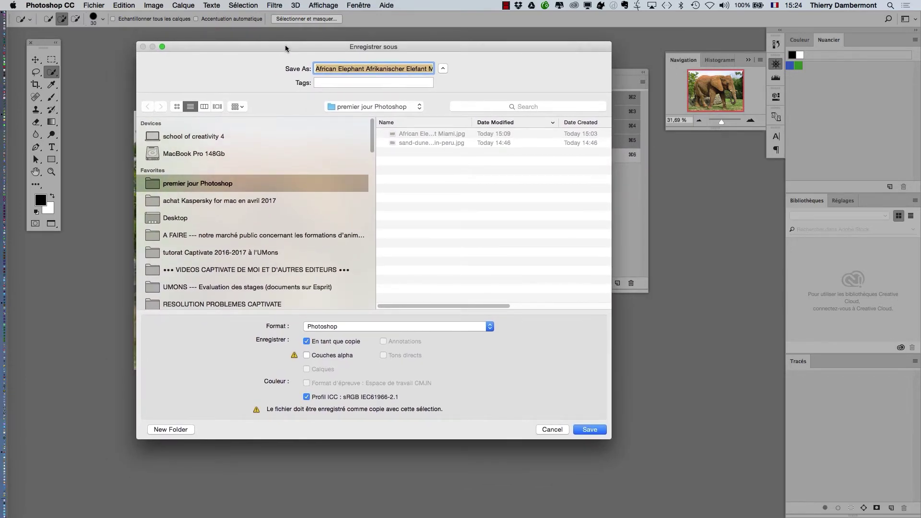
pyautogui.moveTo(285, 48); pyautogui.dragTo(283, 48)
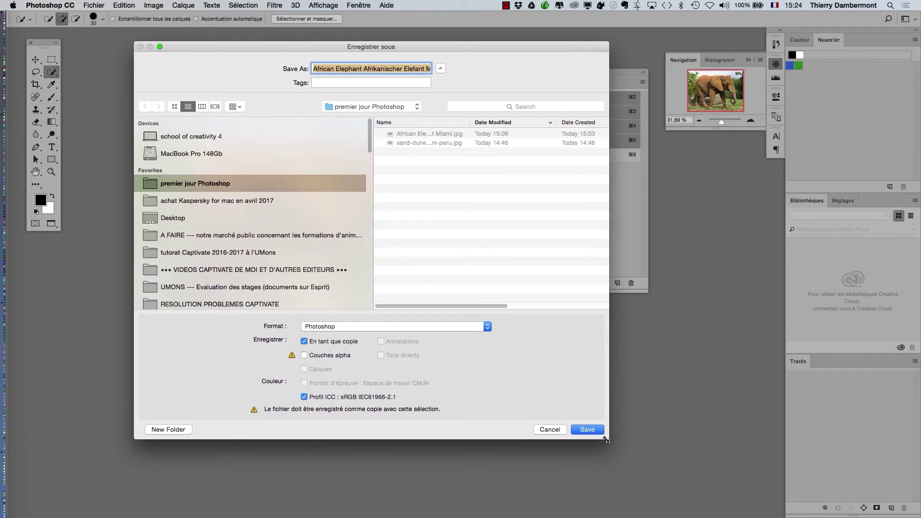
pyautogui.moveTo(607, 438); pyautogui.dragTo(442, 393)
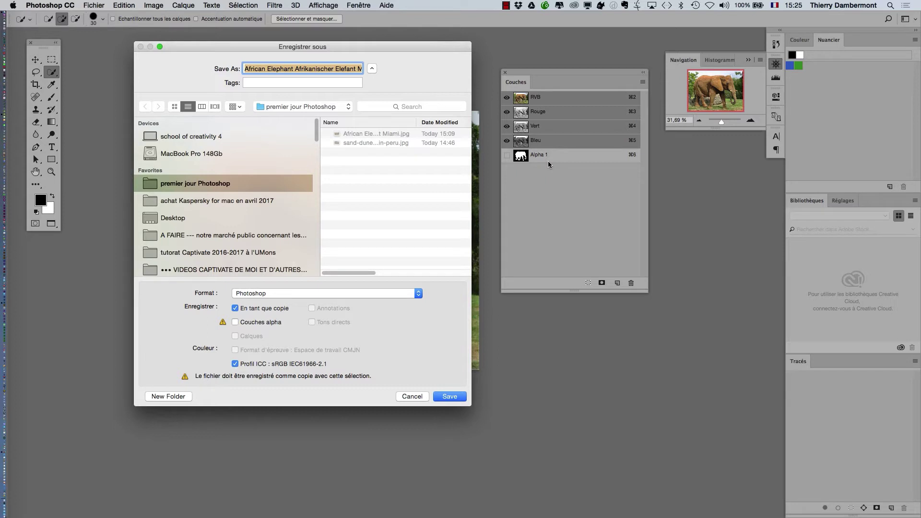
pyautogui.moveTo(470, 406); pyautogui.dragTo(650, 406)
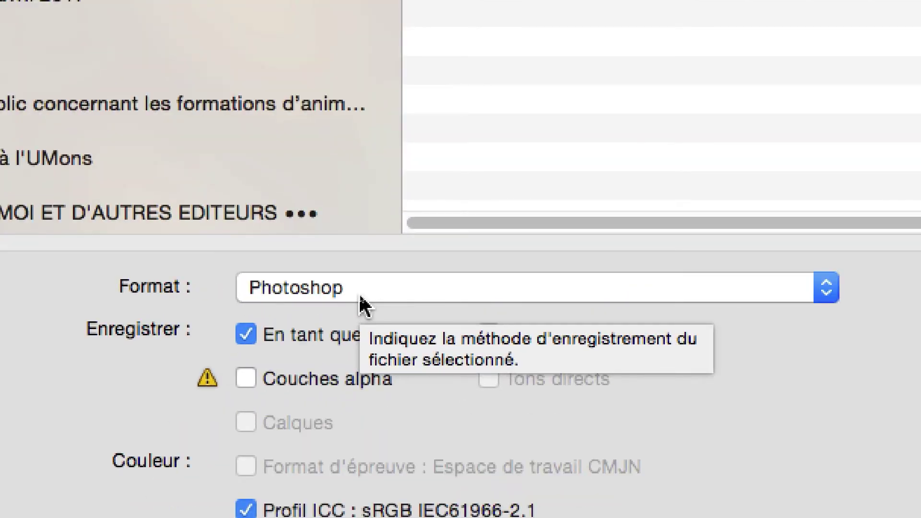
pyautogui.click(362, 295)
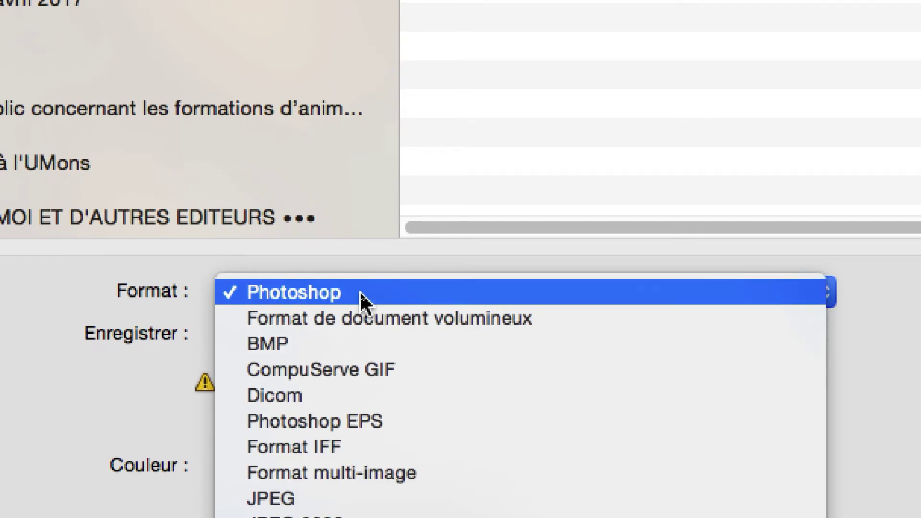
pyautogui.click(362, 296)
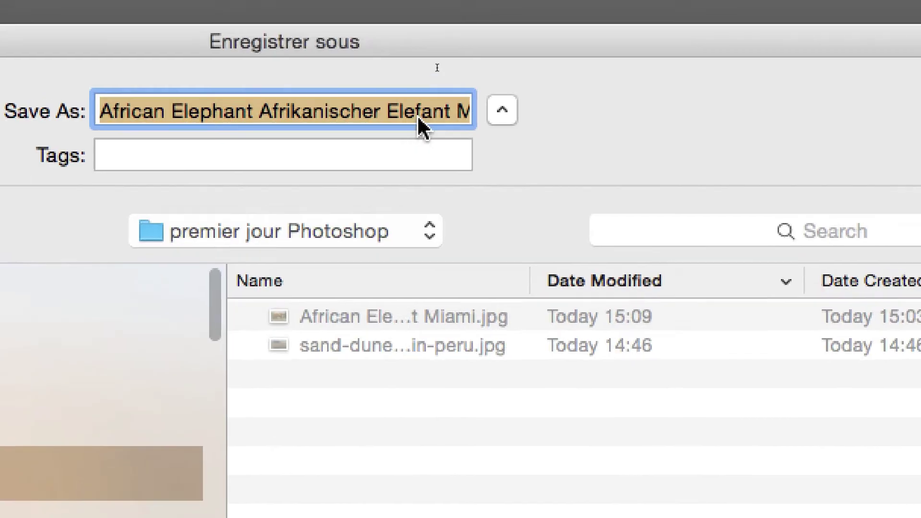
# Check the .psd extension in the file name and save the copy in the premier jour Photoshop folder
pyautogui.click(422, 118)
pyautogui.press('super+Right')
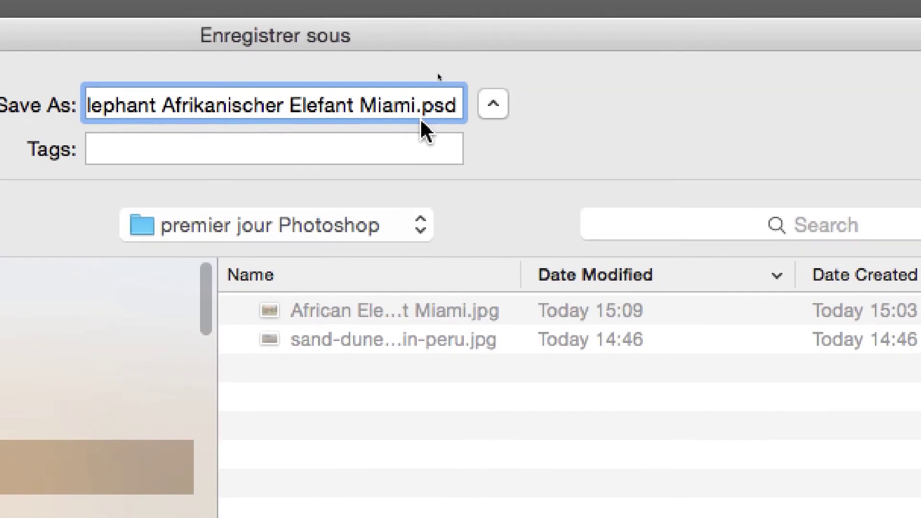
pyautogui.click(420, 116)
pyautogui.press('shift+super+Right')
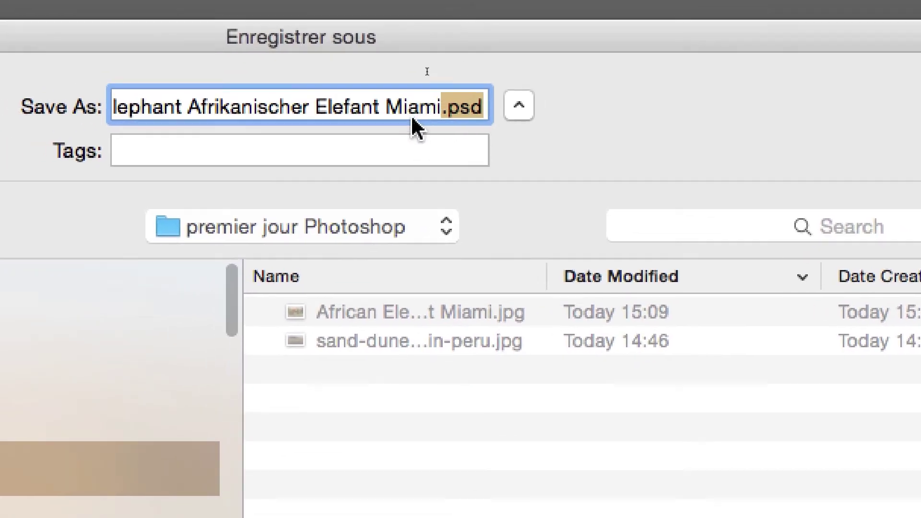
pyautogui.click(411, 118)
pyautogui.press('shift+super+Right')
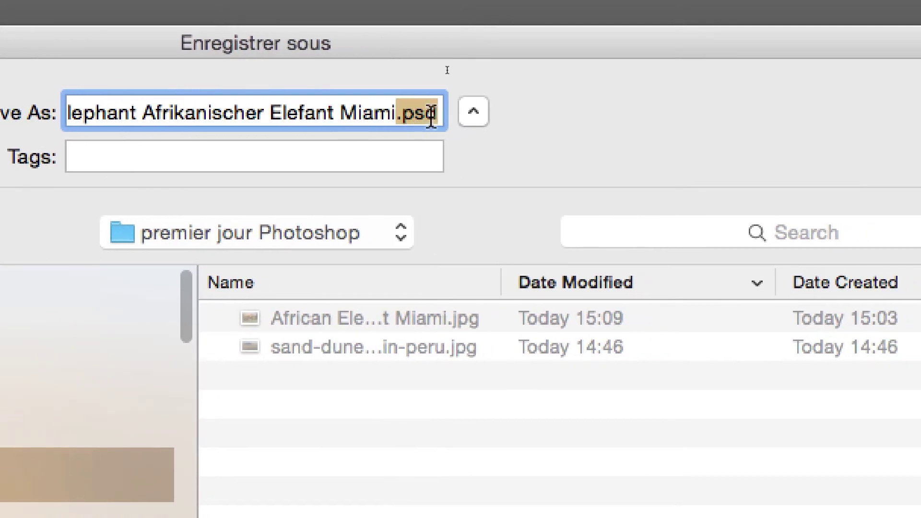
pyautogui.click(373, 115)
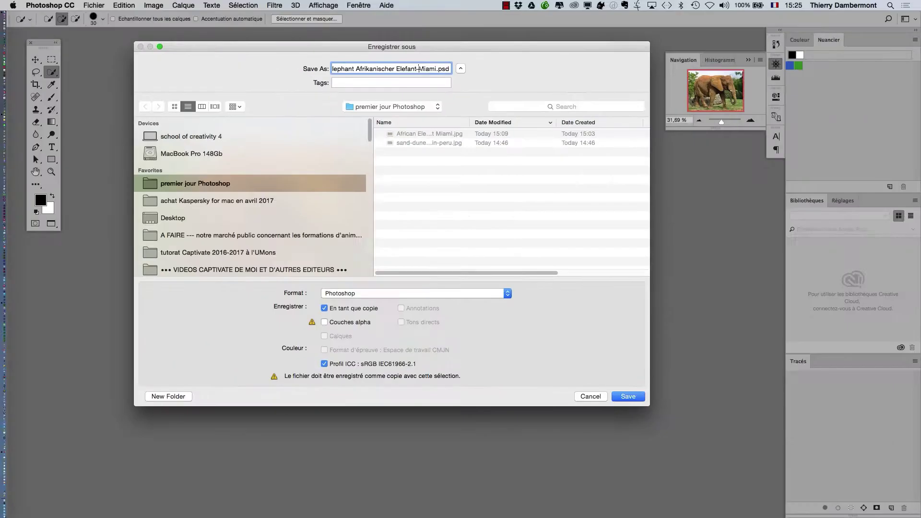
pyautogui.click(637, 395)
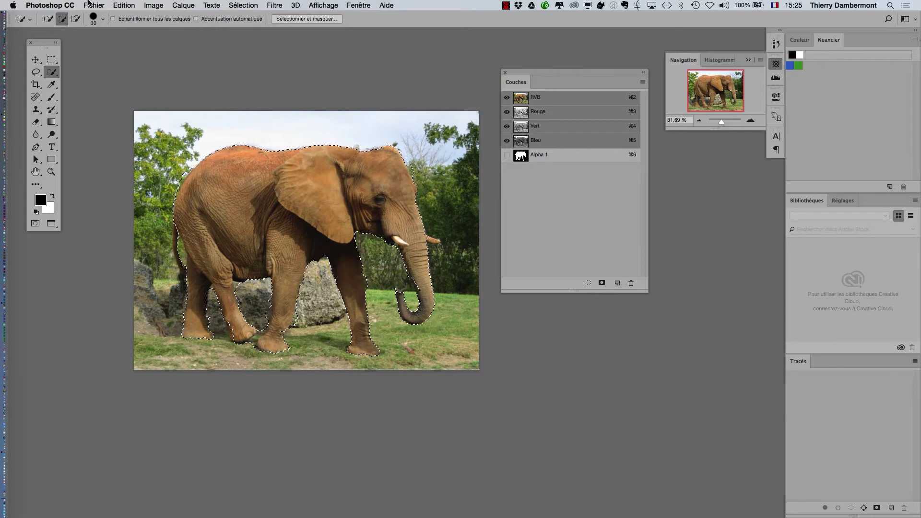
# Close the elephant document, saving its changes in Photoshop format in the premier jour Photoshop folder
pyautogui.click(93, 5)
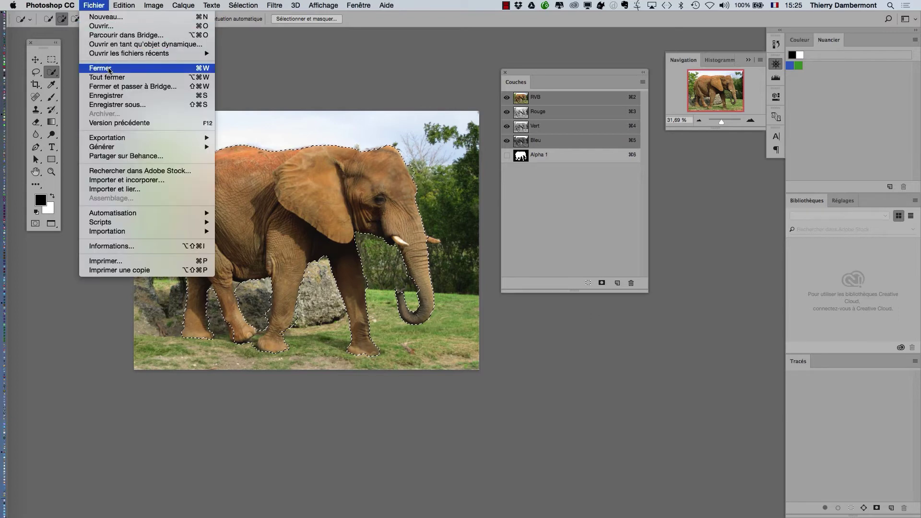
pyautogui.click(109, 71)
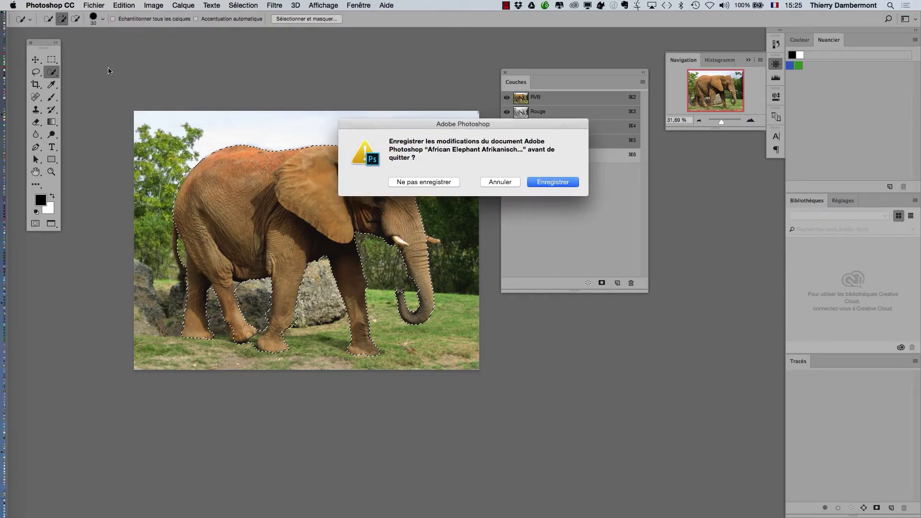
pyautogui.click(562, 185)
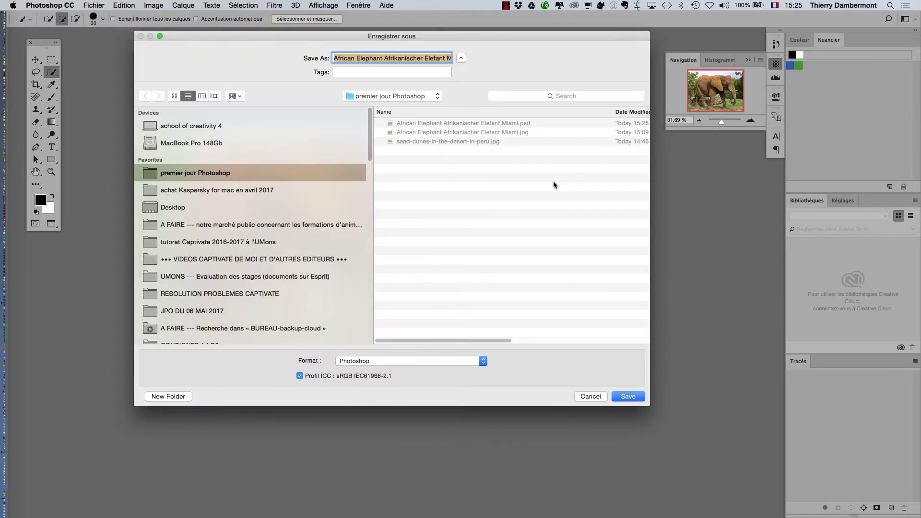
pyautogui.click(626, 397)
pyautogui.click(461, 106)
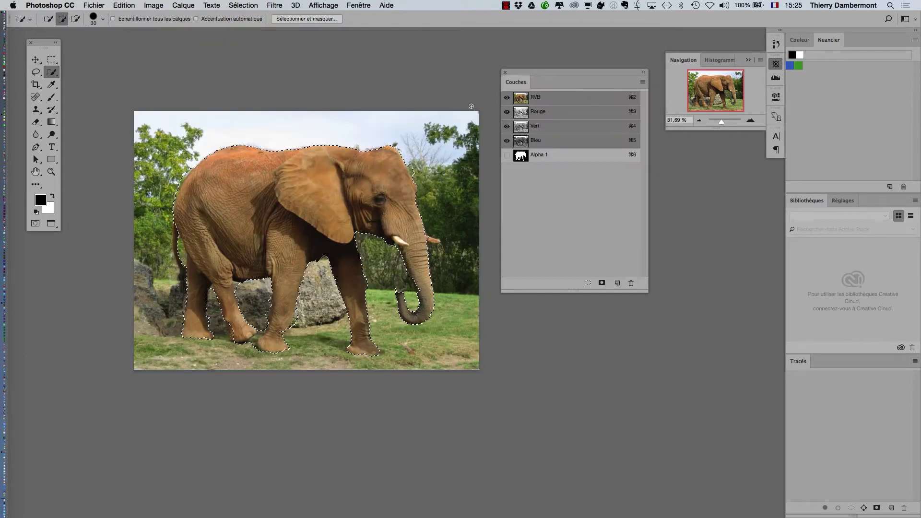
pyautogui.click(354, 4)
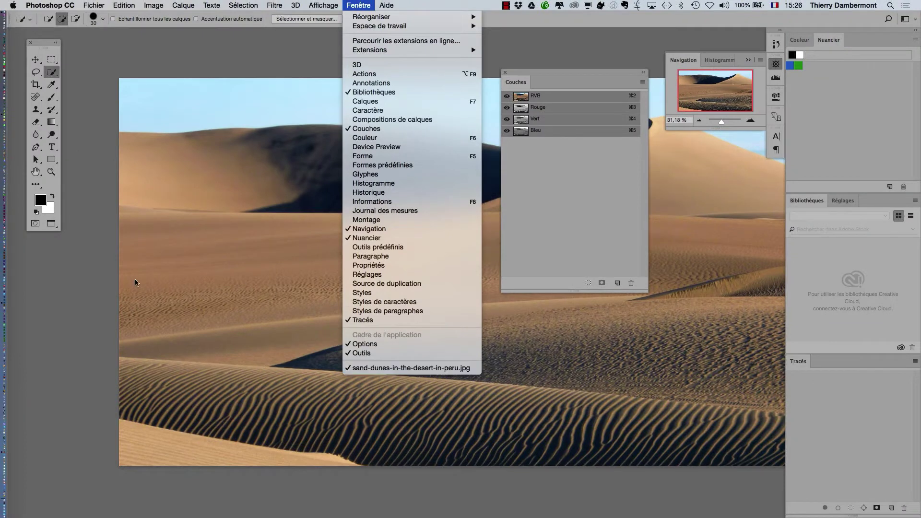
pyautogui.click(83, 284)
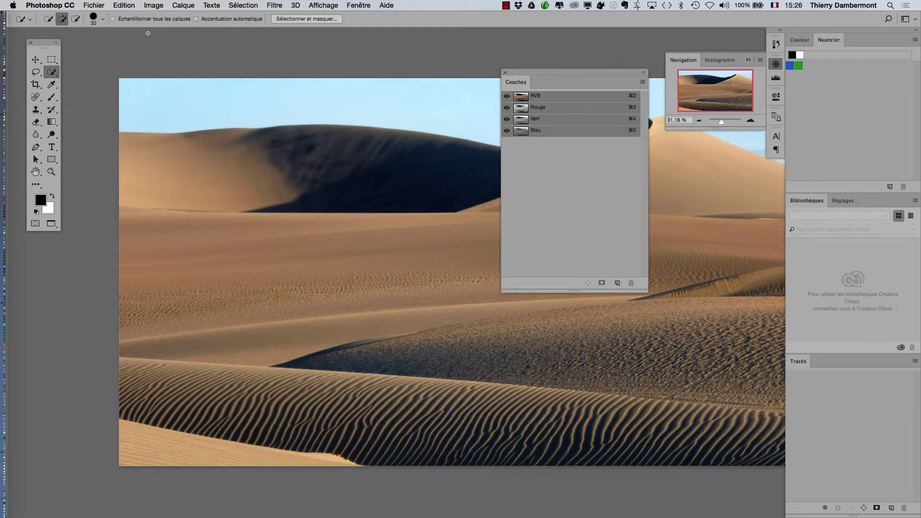
# Reopen African Elephant Afrikanischer Elefant Miami.psd from the recently used files
pyautogui.click(96, 6)
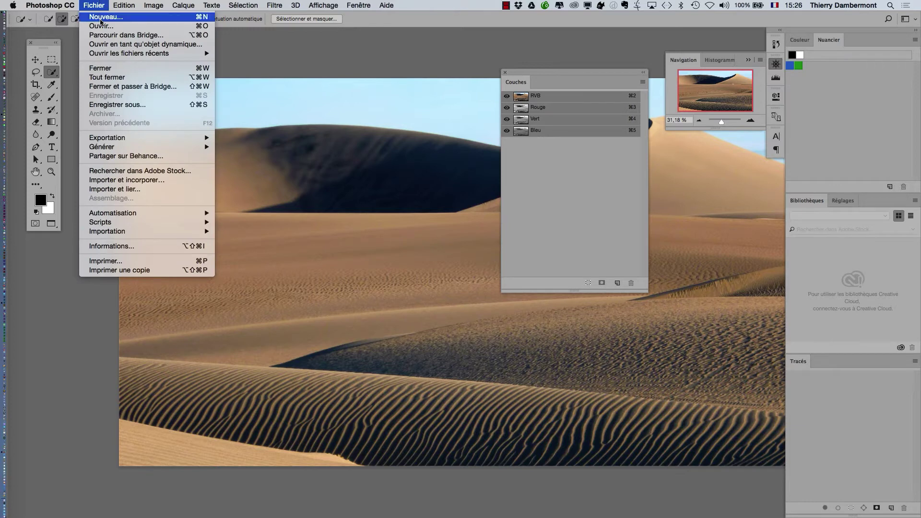
pyautogui.moveTo(102, 55)
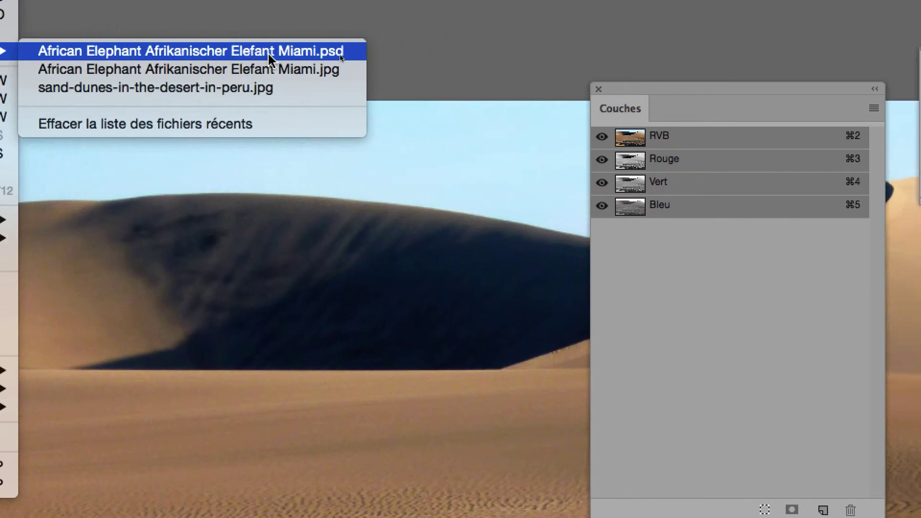
pyautogui.click(268, 53)
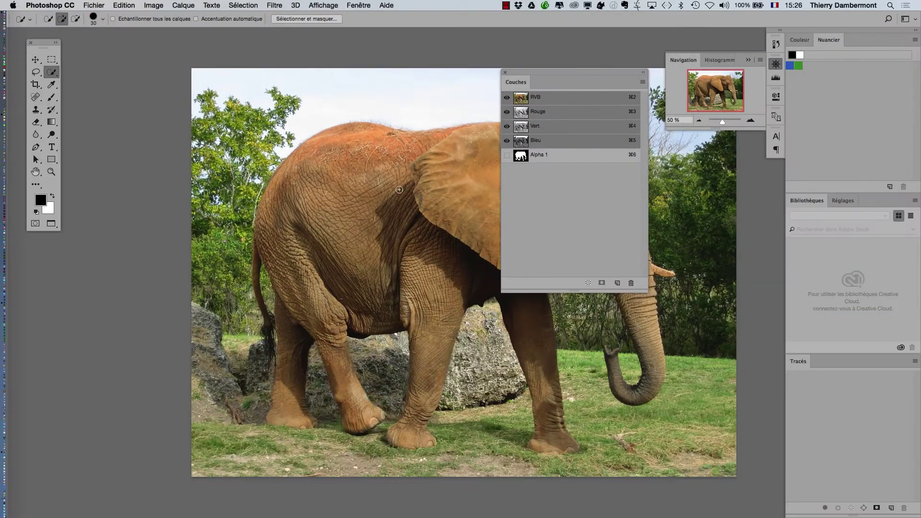
# Move the channels panel away from the elephant's head and load the Alpha 1 channel as a selection
pyautogui.scroll(-1, 399, 187)
pyautogui.moveTo(424, 207); pyautogui.dragTo(304, 191)
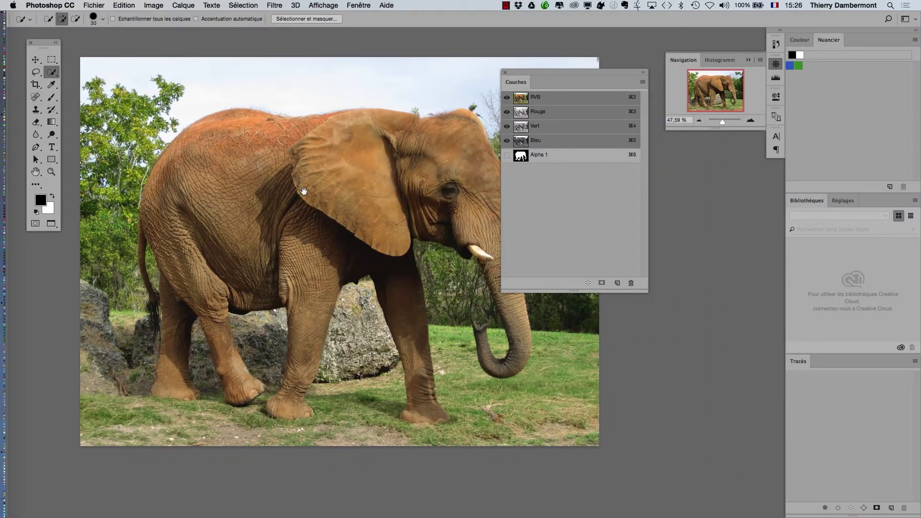
pyautogui.moveTo(525, 72); pyautogui.dragTo(599, 53)
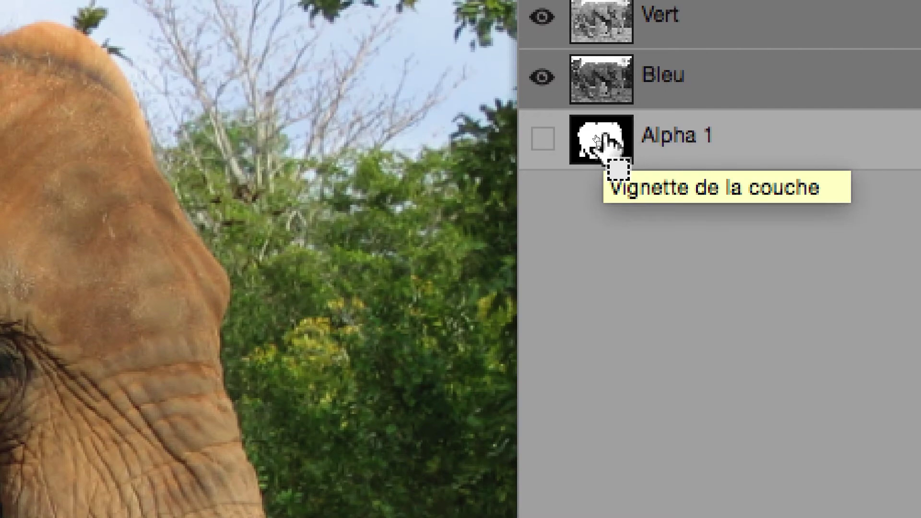
pyautogui.keyDown('super'); pyautogui.click(605, 137); pyautogui.keyUp('super')
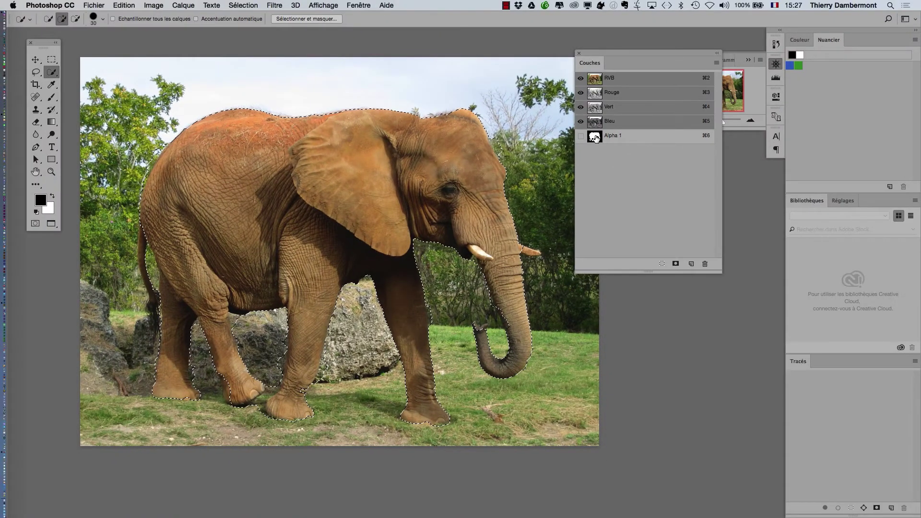
pyautogui.click(238, 4)
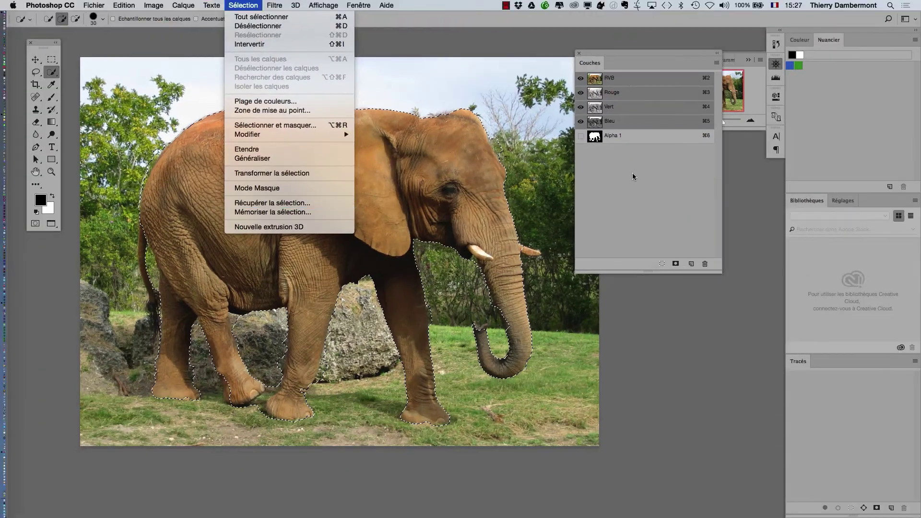
pyautogui.click(637, 174)
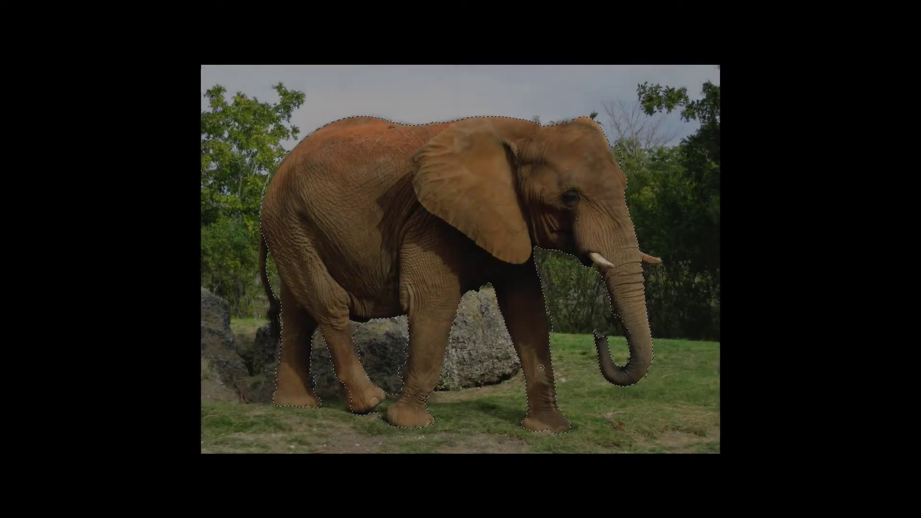
# Return to the standard screen mode and reposition the tabbed document window
pyautogui.press('f')
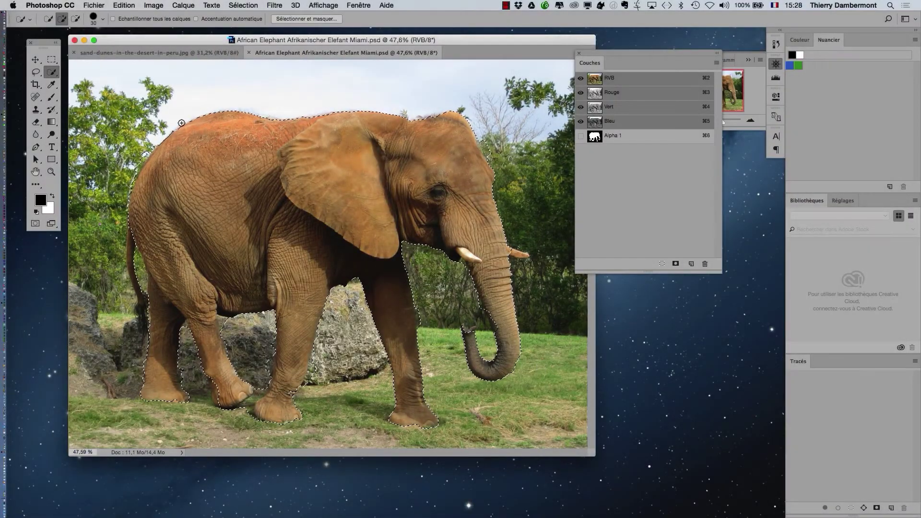
pyautogui.moveTo(158, 41)
pyautogui.mouseDown()
pyautogui.moveTo(266, 43)
pyautogui.moveTo(506, 129)
pyautogui.moveTo(166, 45)
pyautogui.moveTo(277, 96)
pyautogui.moveTo(313, 33)
pyautogui.moveTo(171, 54)
pyautogui.mouseUp()
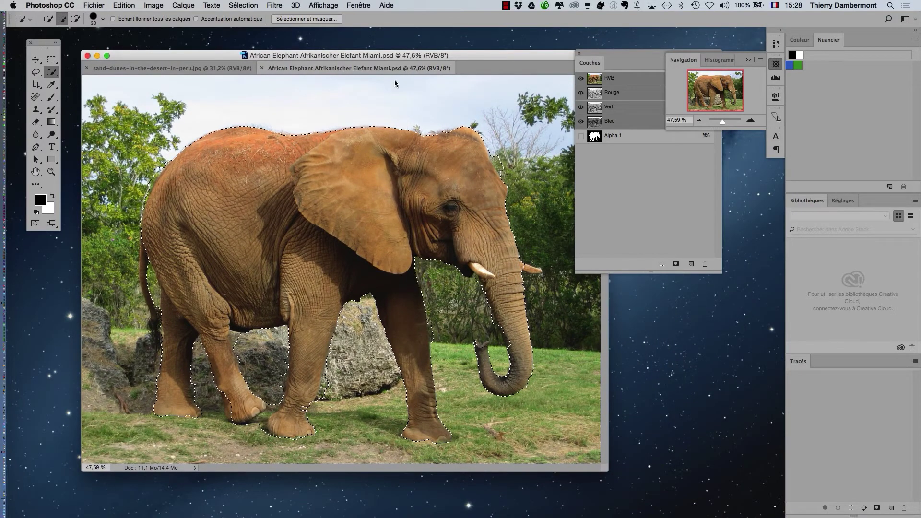
pyautogui.moveTo(197, 55)
pyautogui.mouseDown()
pyautogui.moveTo(460, 122)
pyautogui.moveTo(186, 49)
pyautogui.mouseUp()
# Switch back and forth between the sand dunes and elephant documents, ending on the elephant
pyautogui.click(234, 62)
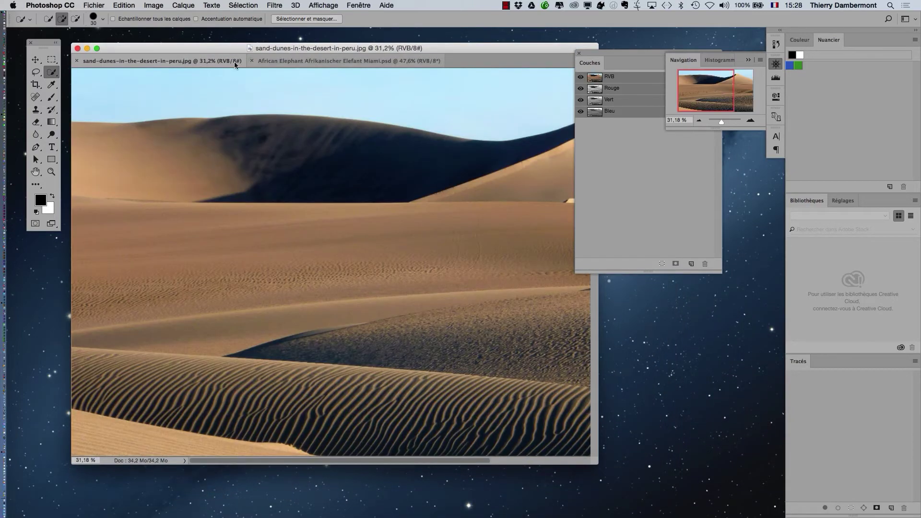
pyautogui.click(326, 62)
pyautogui.click(181, 61)
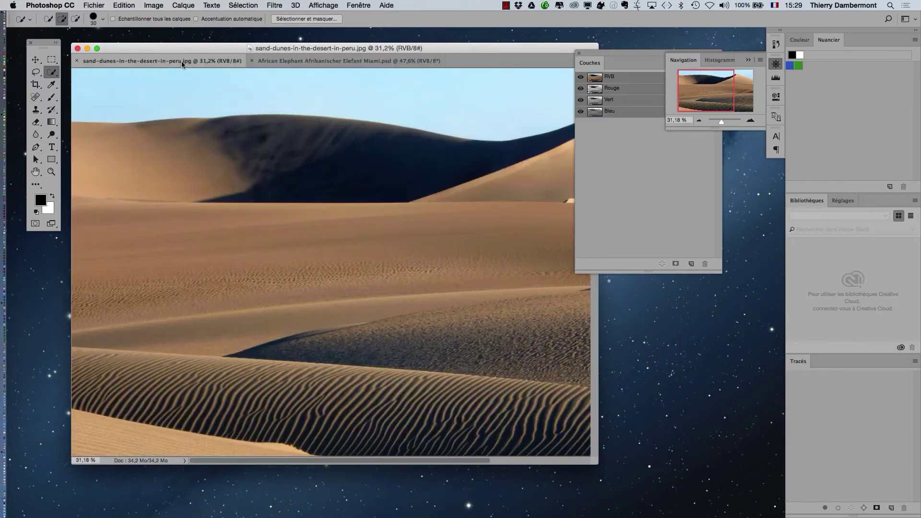
pyautogui.click(310, 61)
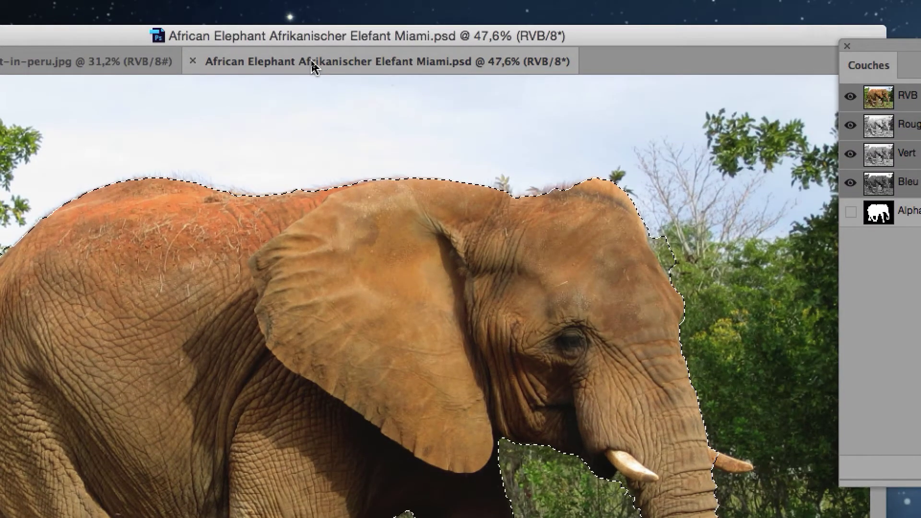
# Detach the elephant document into its own window and dock it back with the dunes document
pyautogui.moveTo(312, 66); pyautogui.dragTo(484, 186)
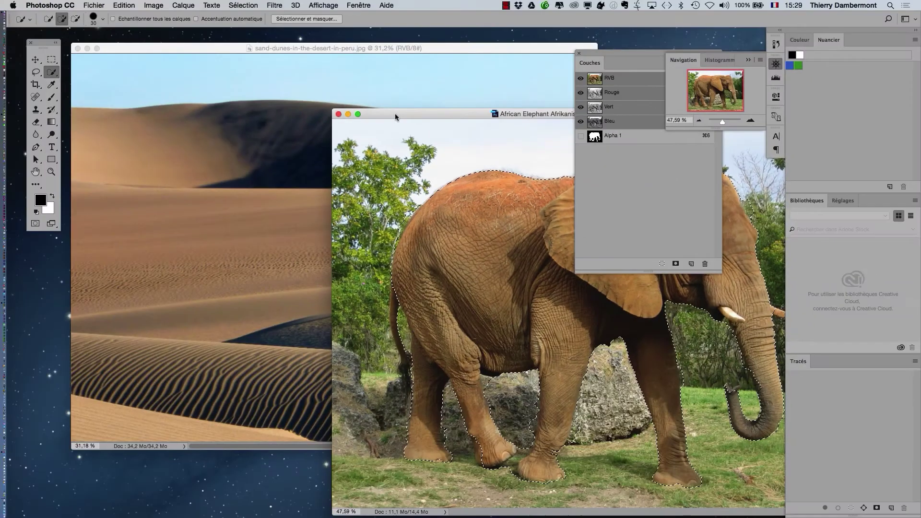
pyautogui.moveTo(395, 113); pyautogui.dragTo(153, 59)
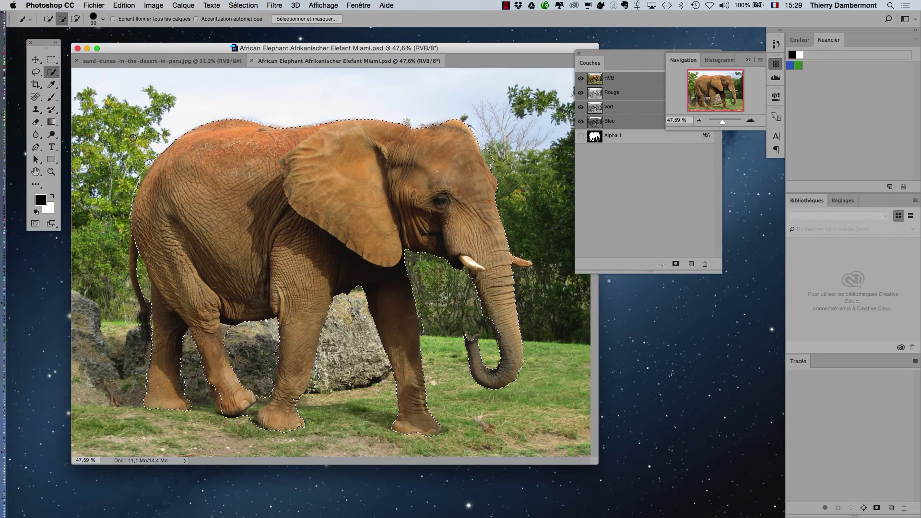
pyautogui.moveTo(290, 63); pyautogui.dragTo(133, 57)
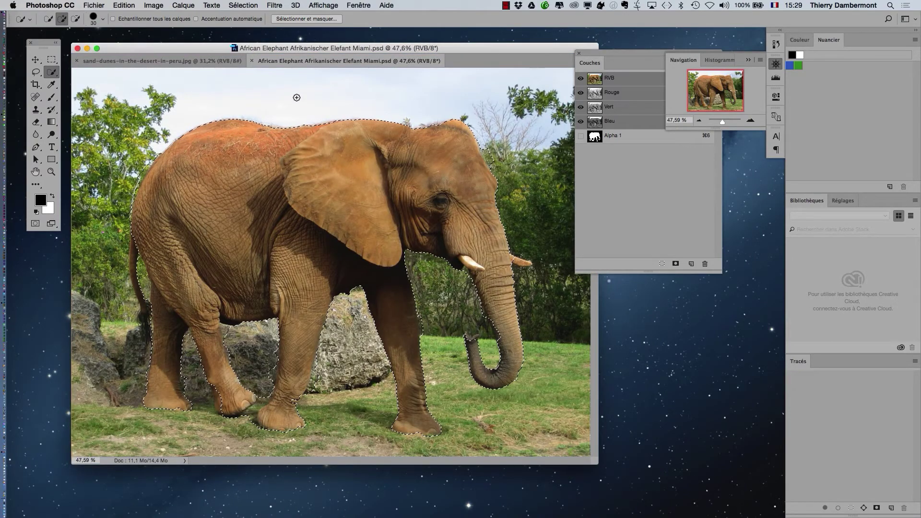
# Float the elephant document in its own window beside the dunes and clear the channels and navigator panels off it
pyautogui.moveTo(289, 62); pyautogui.dragTo(350, 136)
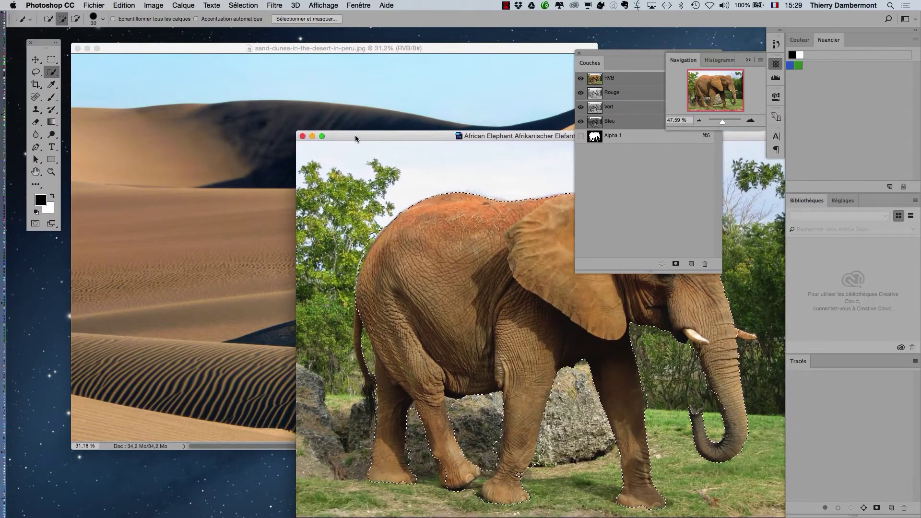
pyautogui.moveTo(599, 57); pyautogui.dragTo(54, 267)
pyautogui.click(750, 60)
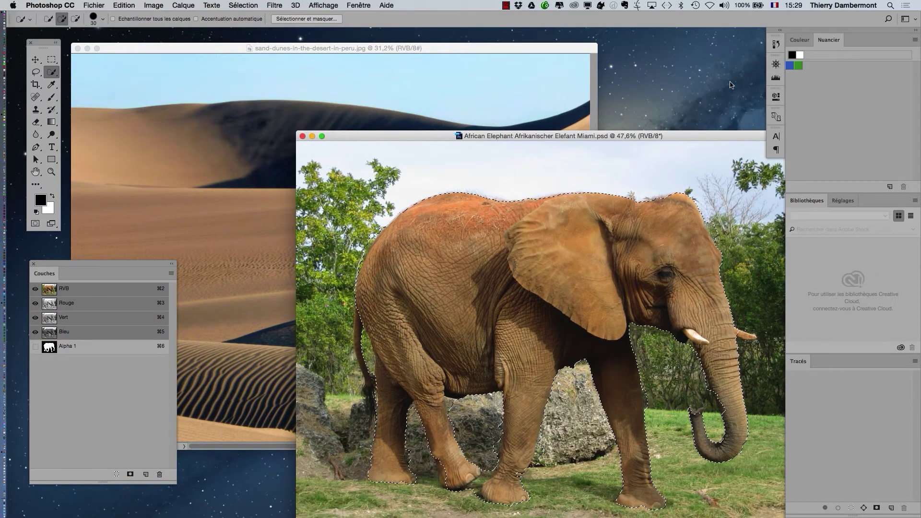
pyautogui.moveTo(691, 133); pyautogui.dragTo(687, 99)
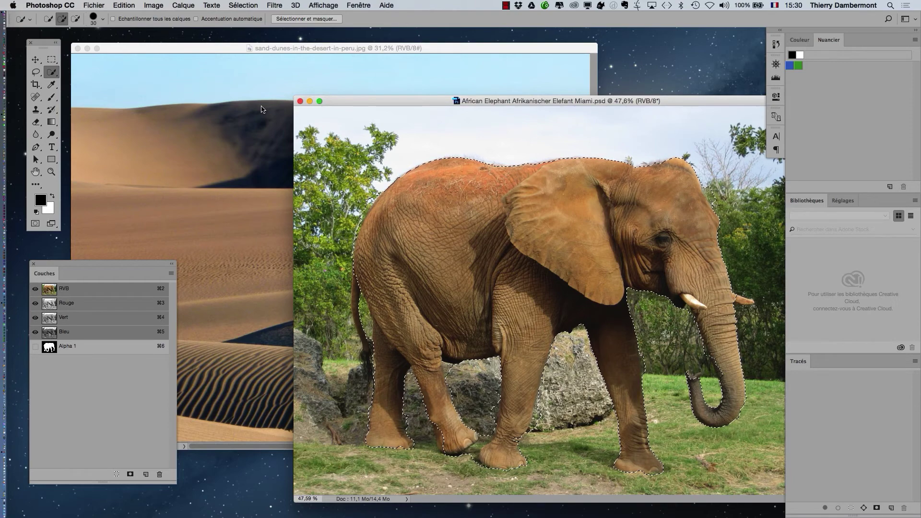
# Look through the variants of the Quick Selection and marquee tools and choose the Rectangular Marquee tool
pyautogui.click(51, 64)
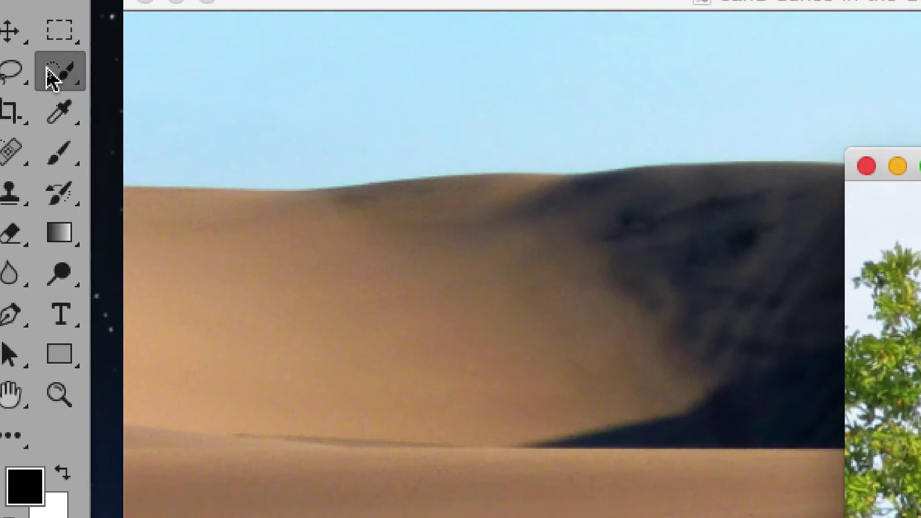
pyautogui.click(52, 93)
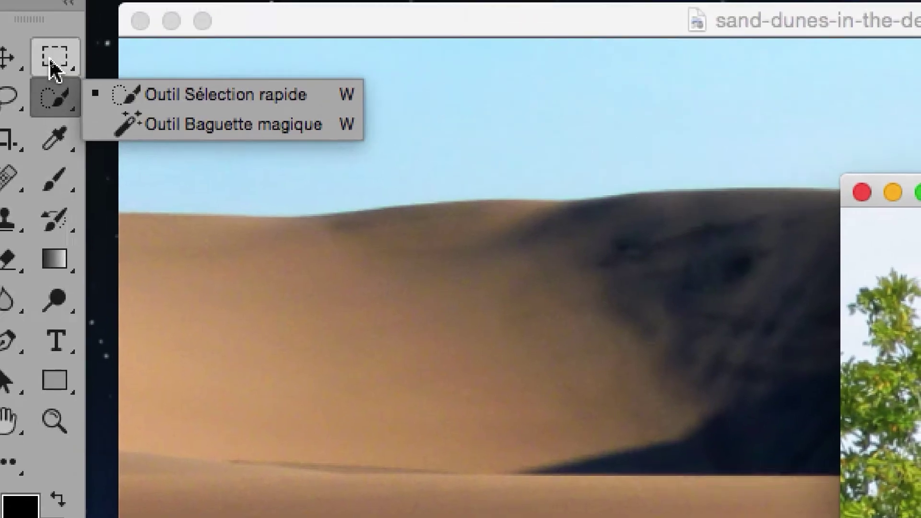
pyautogui.click(51, 63)
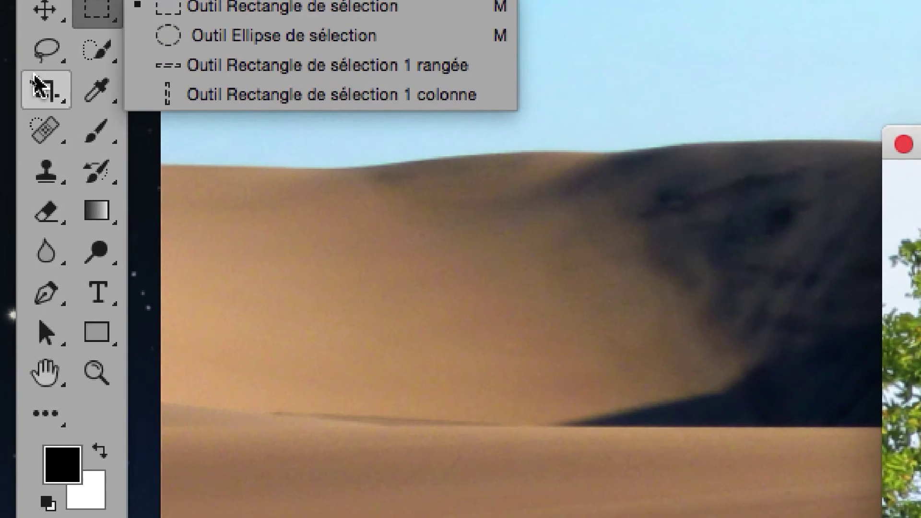
pyautogui.click(39, 60)
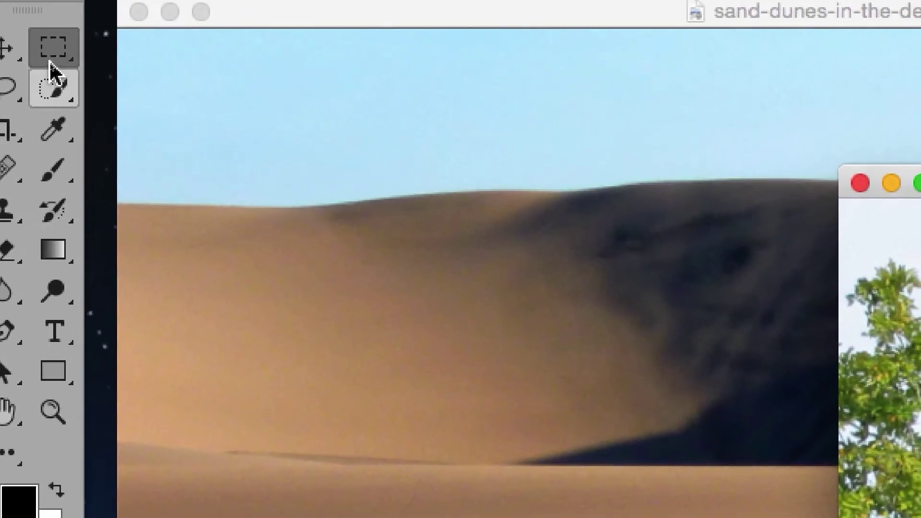
pyautogui.click(95, 27)
pyautogui.click(99, 72)
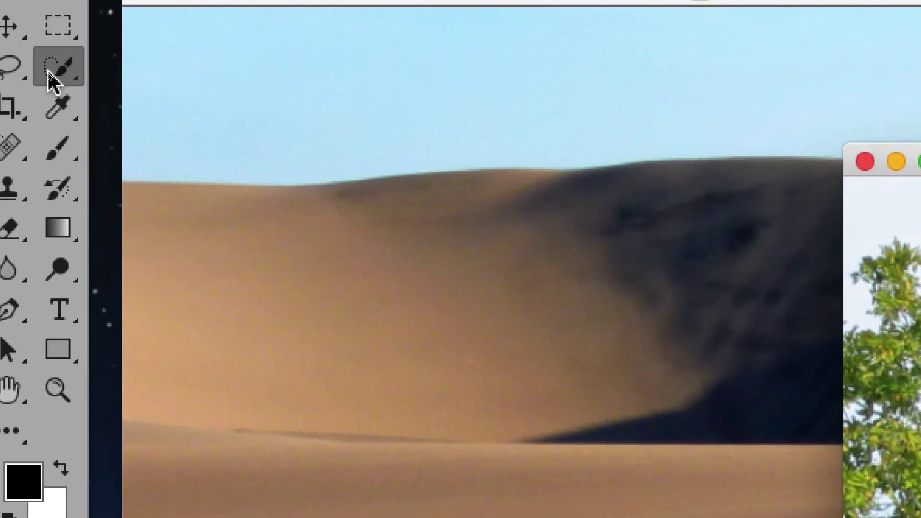
pyautogui.click(49, 72)
pyautogui.click(50, 72)
pyautogui.click(49, 72)
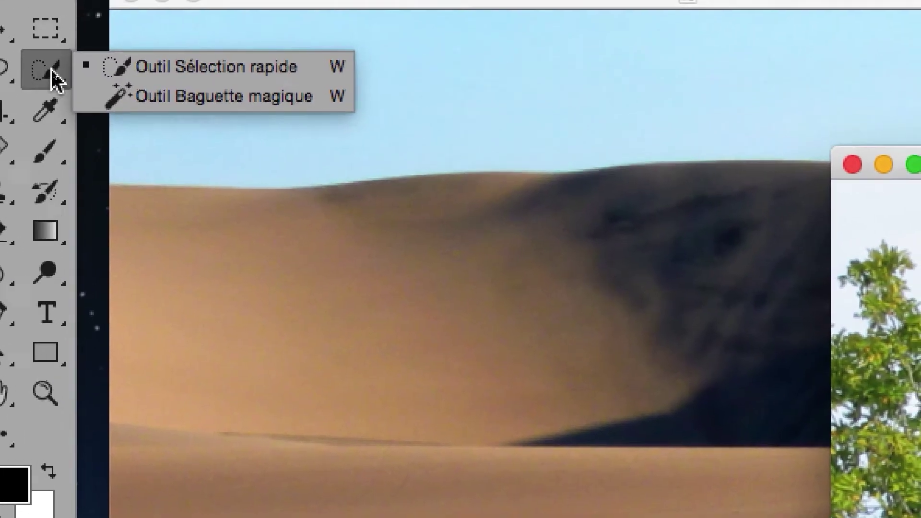
pyautogui.click(50, 72)
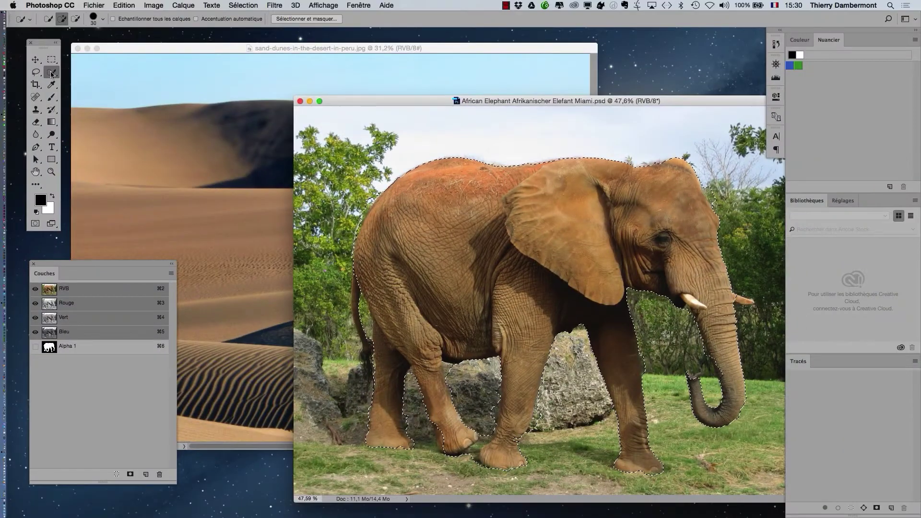
pyautogui.click(52, 73)
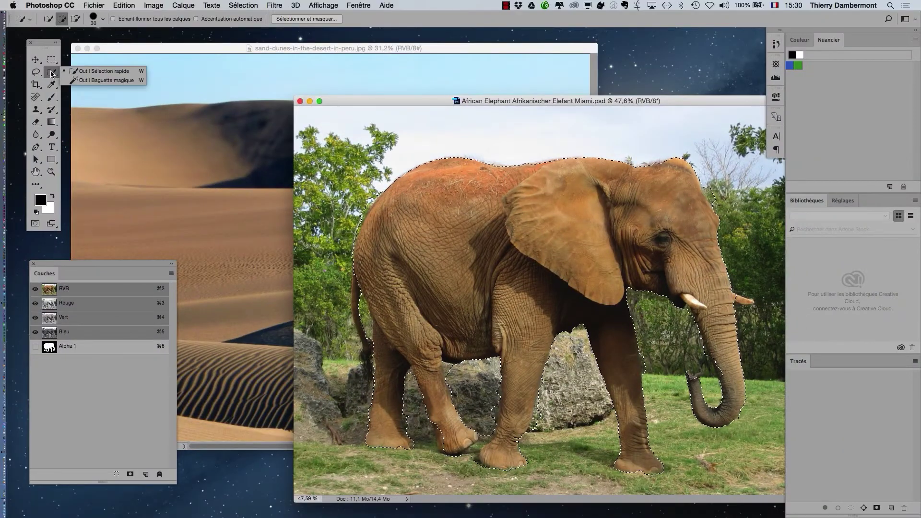
pyautogui.click(51, 61)
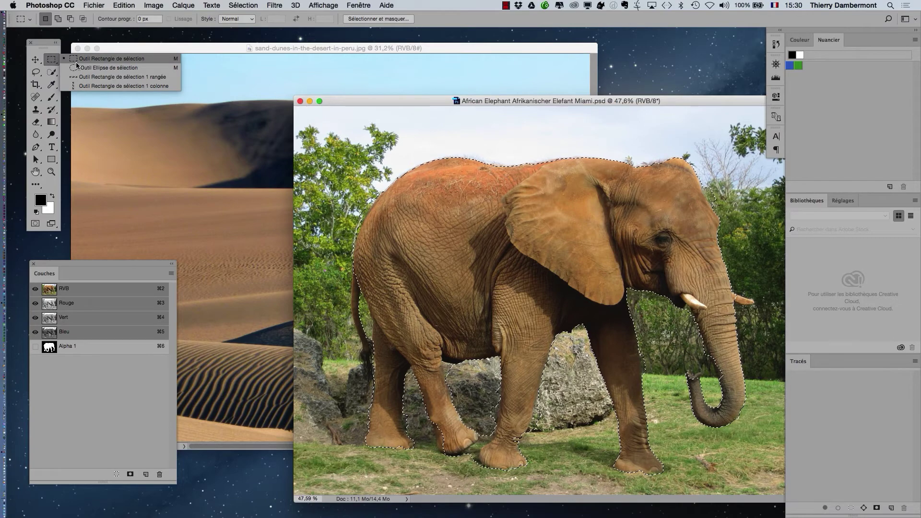
pyautogui.click(76, 61)
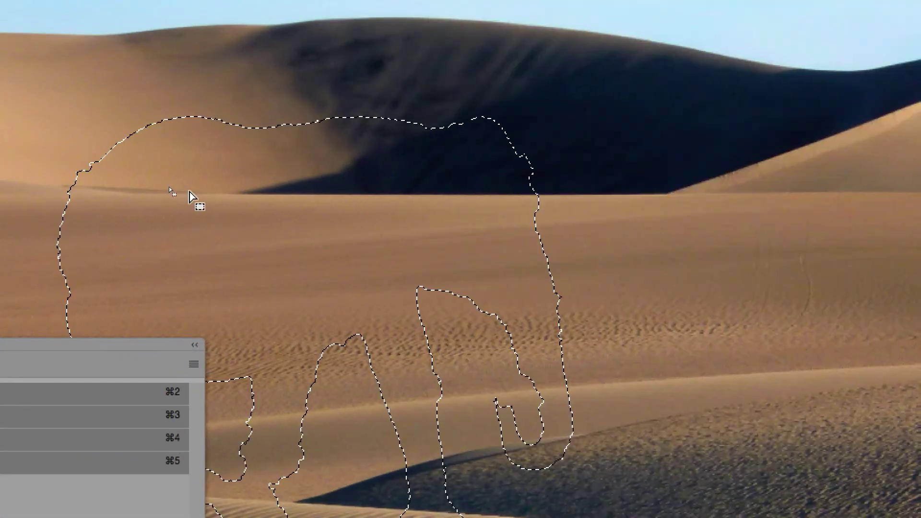
# Transfer only the elephant's selection outline to the dunes photo and reposition it over the dark dune
pyautogui.moveTo(190, 196); pyautogui.dragTo(283, 126)
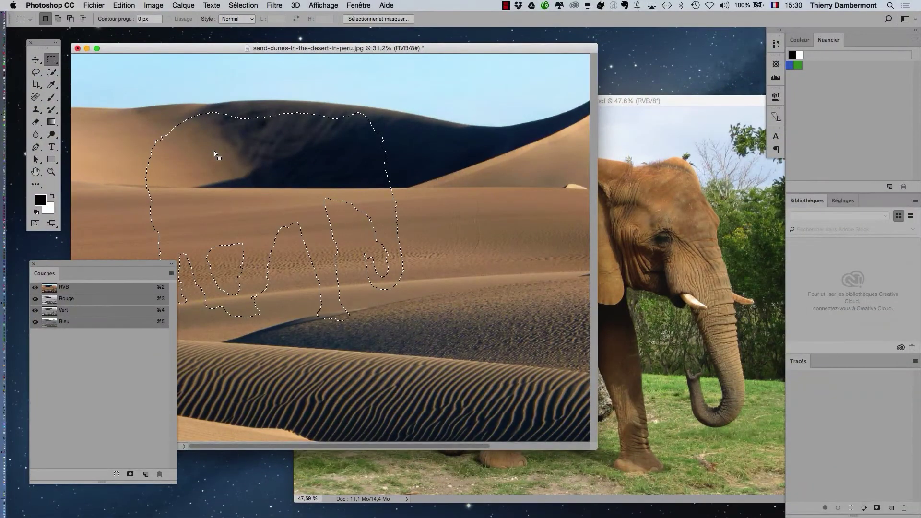
pyautogui.moveTo(214, 151); pyautogui.dragTo(277, 138)
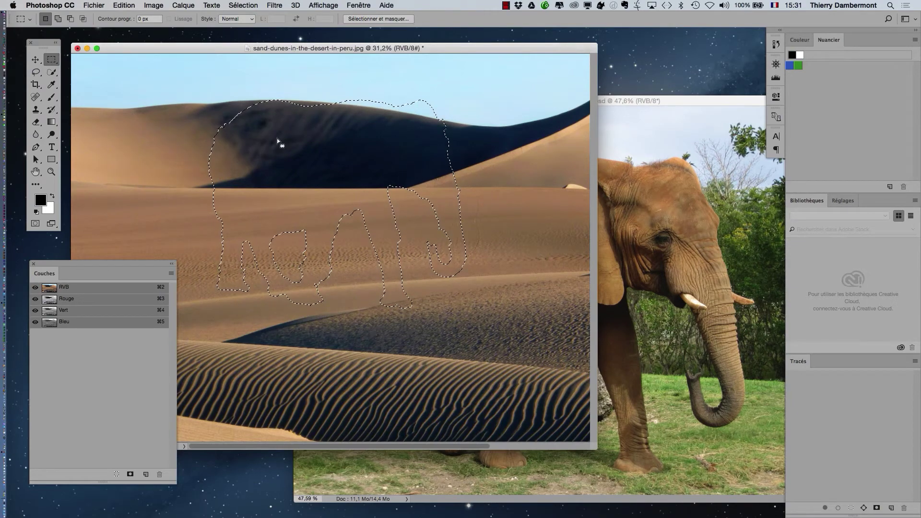
pyautogui.press('shift')
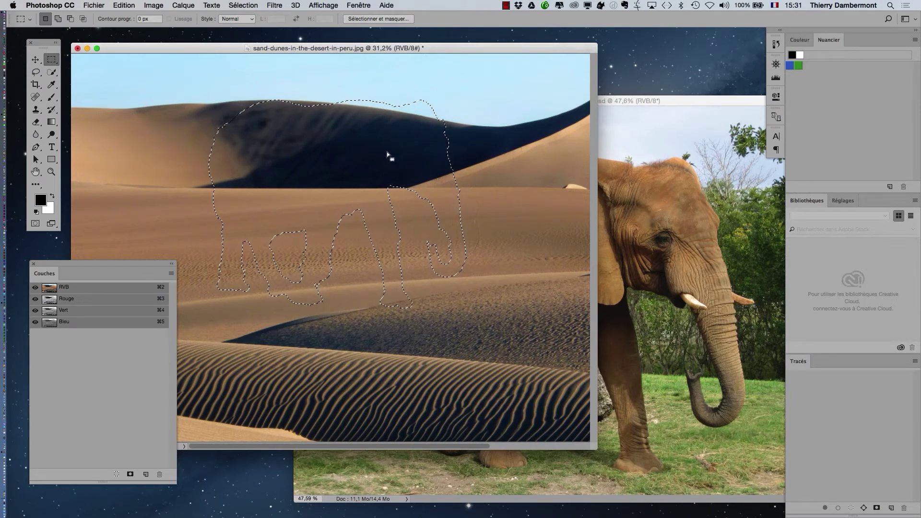
pyautogui.moveTo(387, 152); pyautogui.dragTo(350, 154)
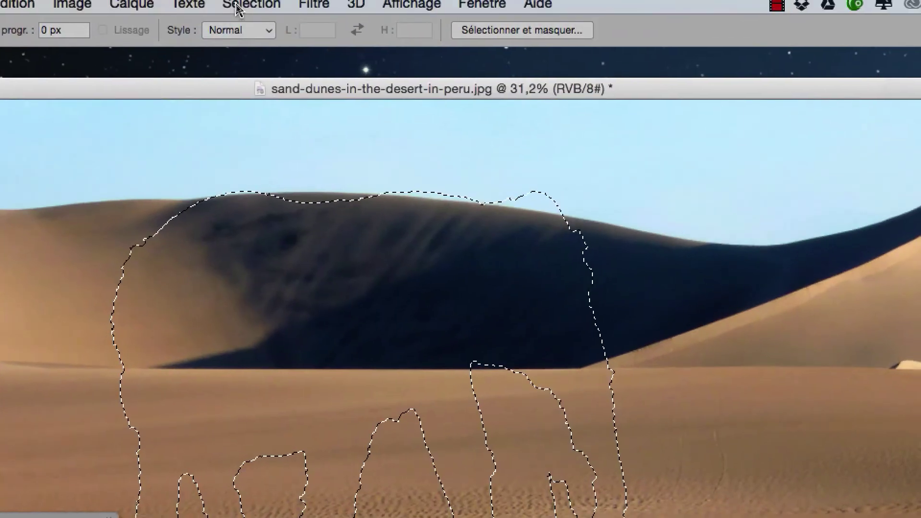
# Deselect the elephant-shaped outline on the dunes photo
pyautogui.click(238, 7)
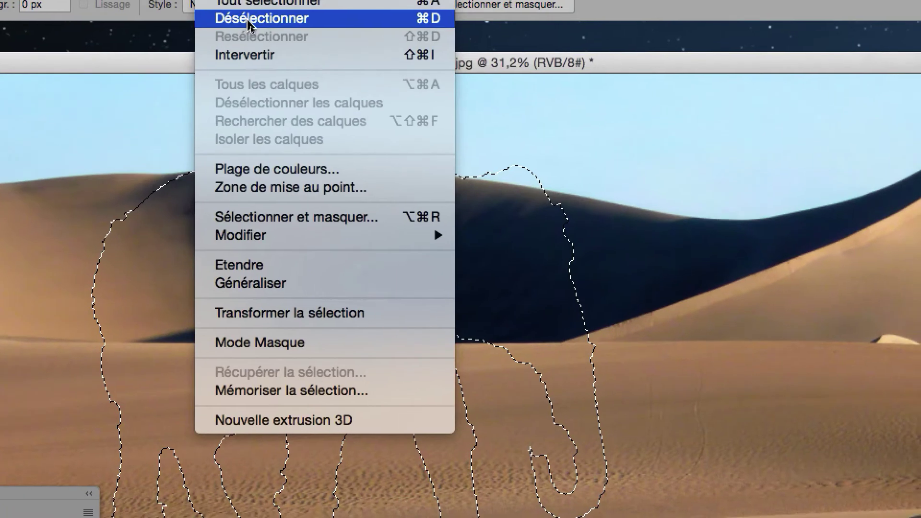
pyautogui.click(243, 22)
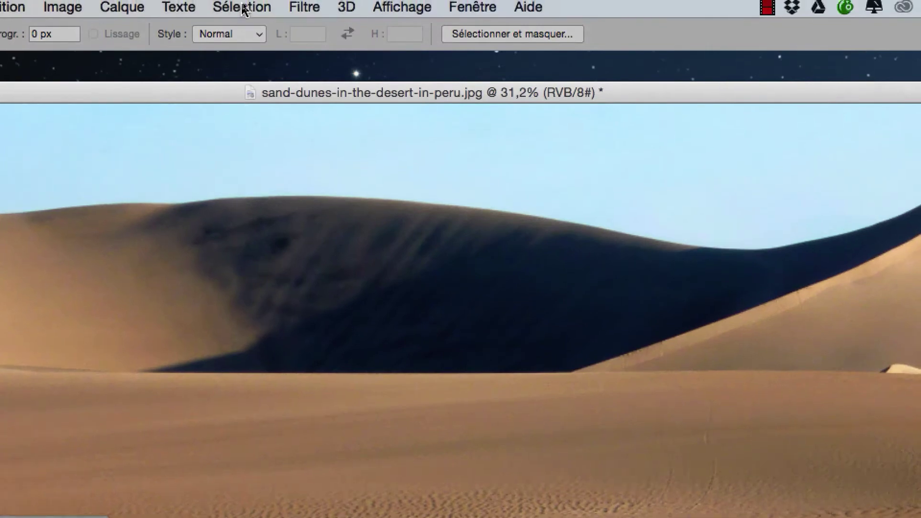
# Copy the selected elephant into the dunes photo with the Move tool and place it near the middle of the scene
pyautogui.click(243, 8)
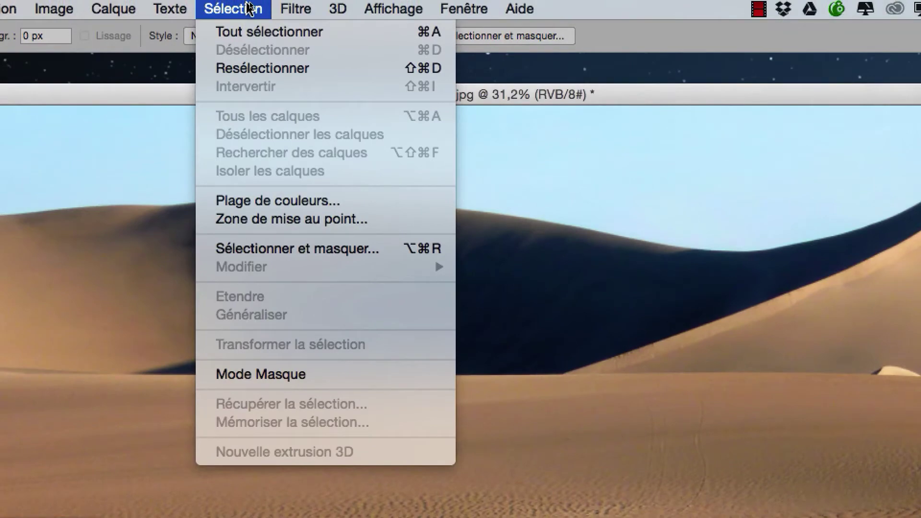
pyautogui.click(248, 8)
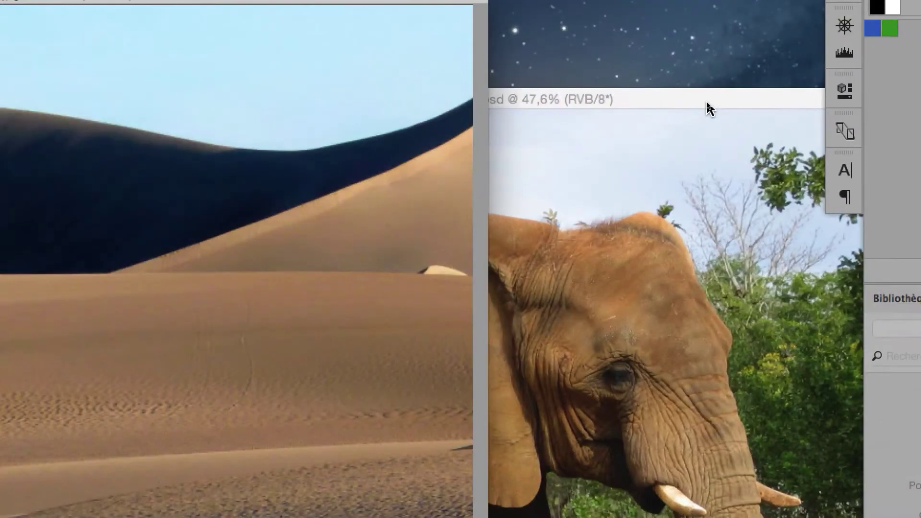
pyautogui.click(707, 105)
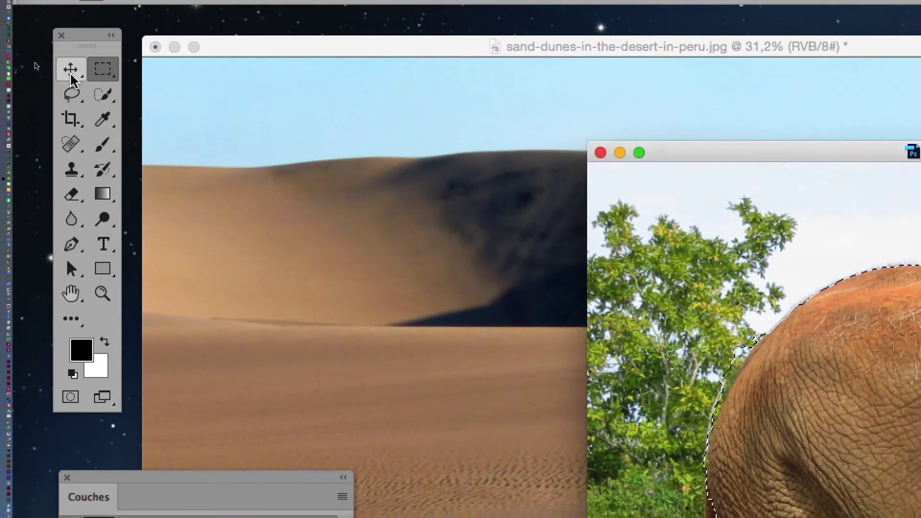
pyautogui.click(36, 98)
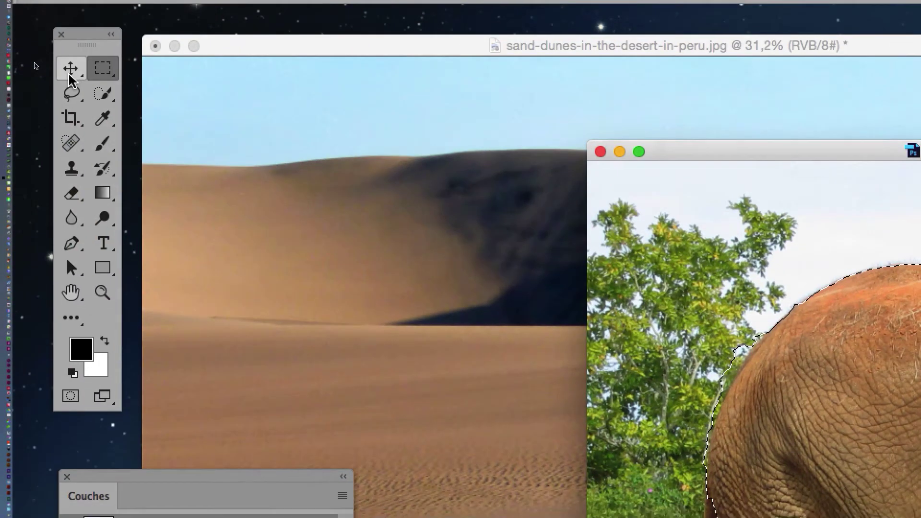
pyautogui.click(70, 74)
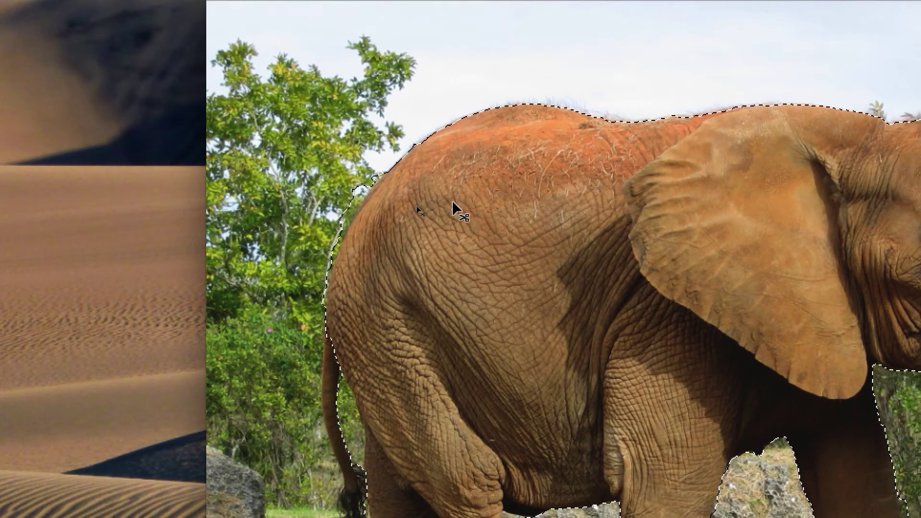
pyautogui.moveTo(417, 205); pyautogui.dragTo(82, 103)
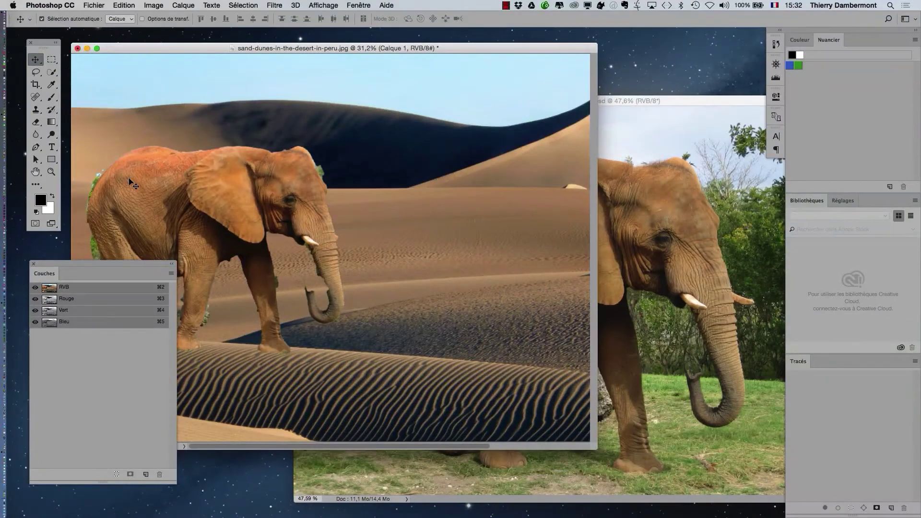
pyautogui.moveTo(129, 182); pyautogui.dragTo(294, 150)
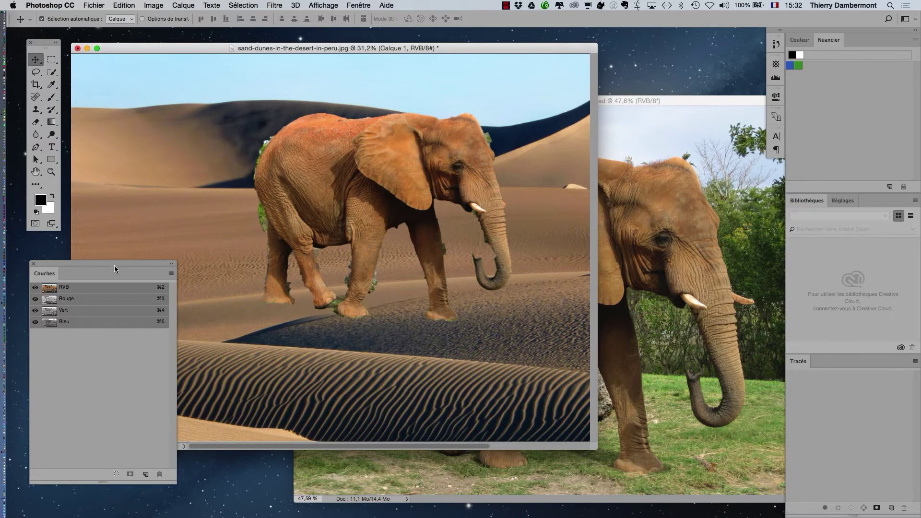
# Move the channels panel clear of the pasted elephant and switch between both documents to compare their channels
pyautogui.moveTo(79, 265); pyautogui.dragTo(588, 73)
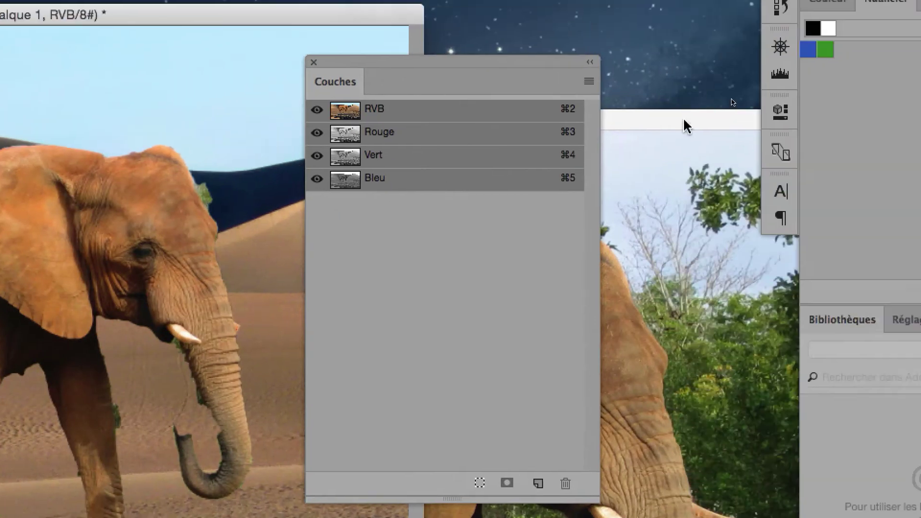
pyautogui.click(686, 124)
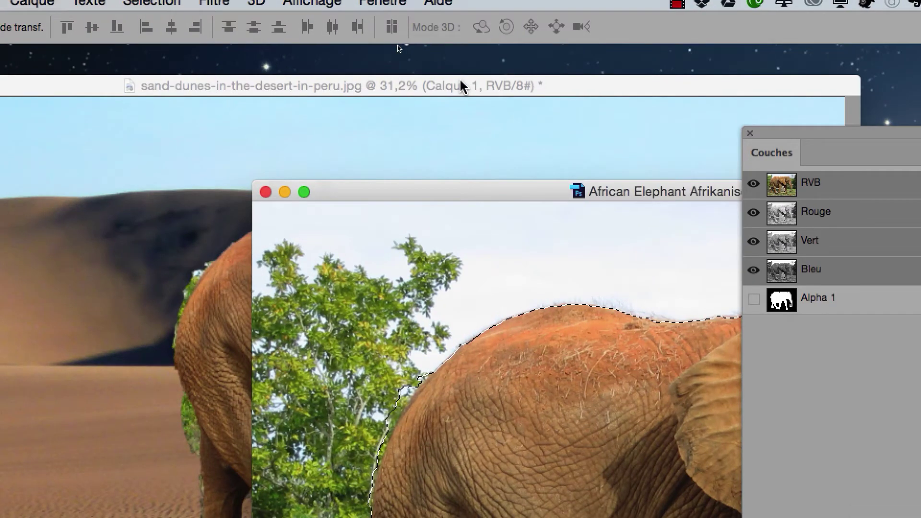
pyautogui.click(20, 17)
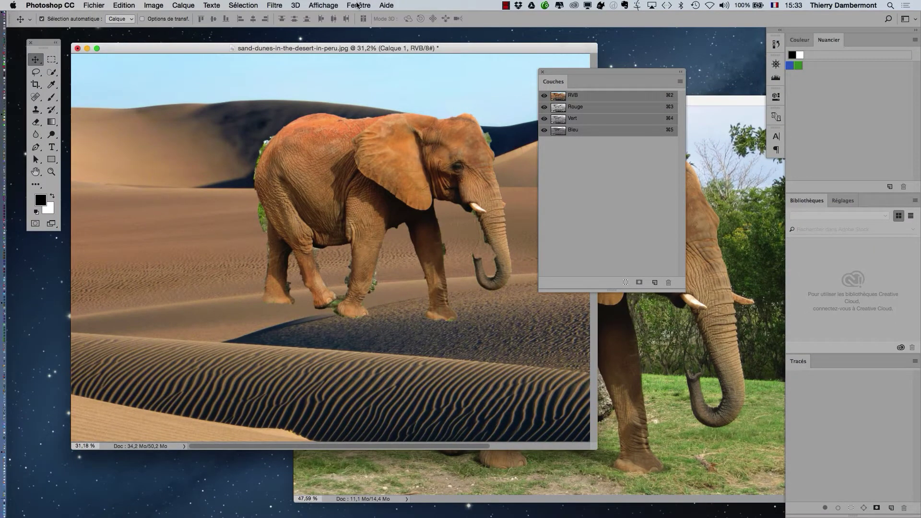
# Show the layers panel and place it over the dunes document beside the elephant's head
pyautogui.click(358, 5)
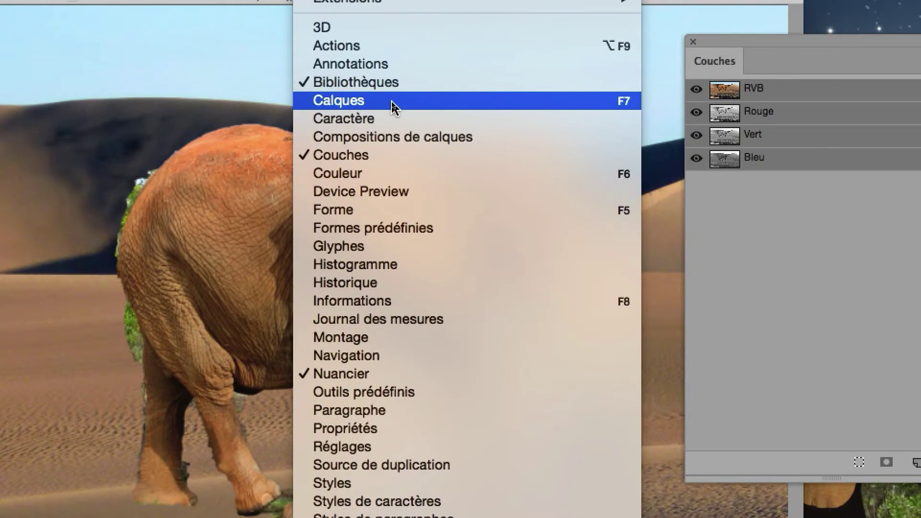
pyautogui.click(393, 102)
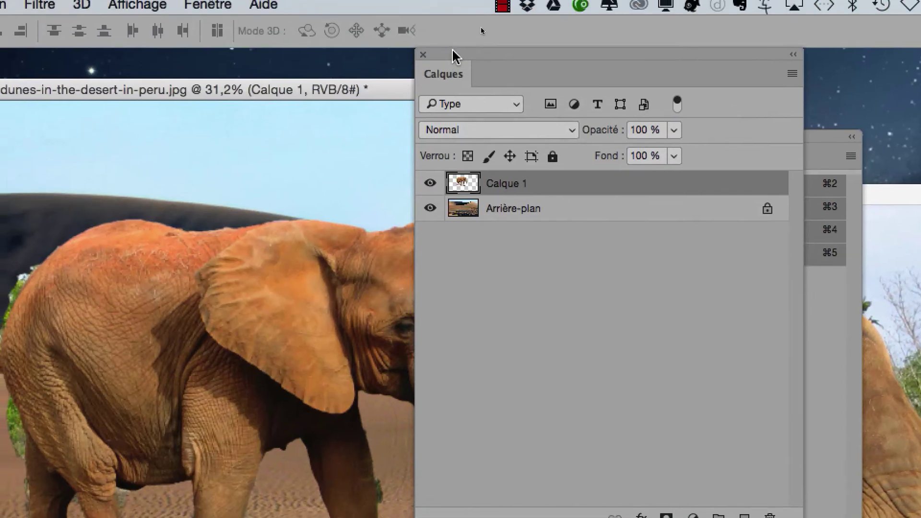
pyautogui.moveTo(457, 56); pyautogui.dragTo(200, 75)
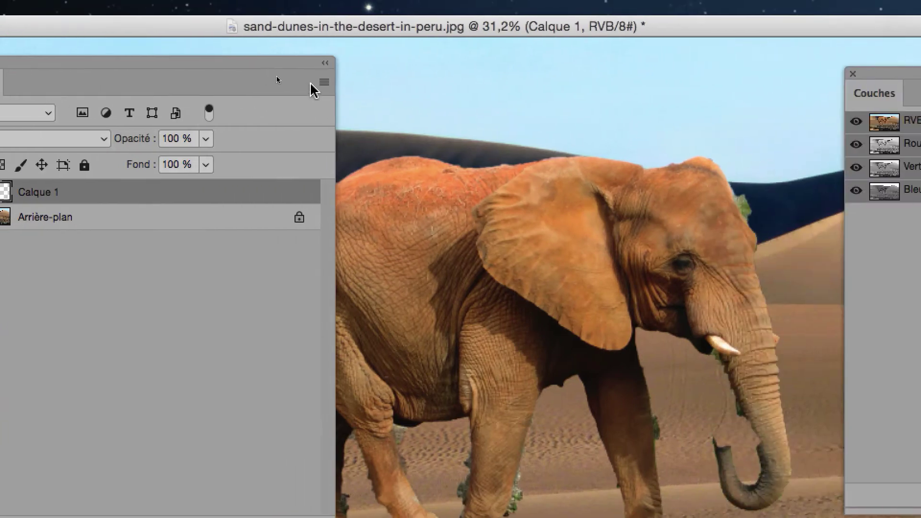
# Set the layer thumbnails to the largest size in the layers panel options
pyautogui.click(323, 82)
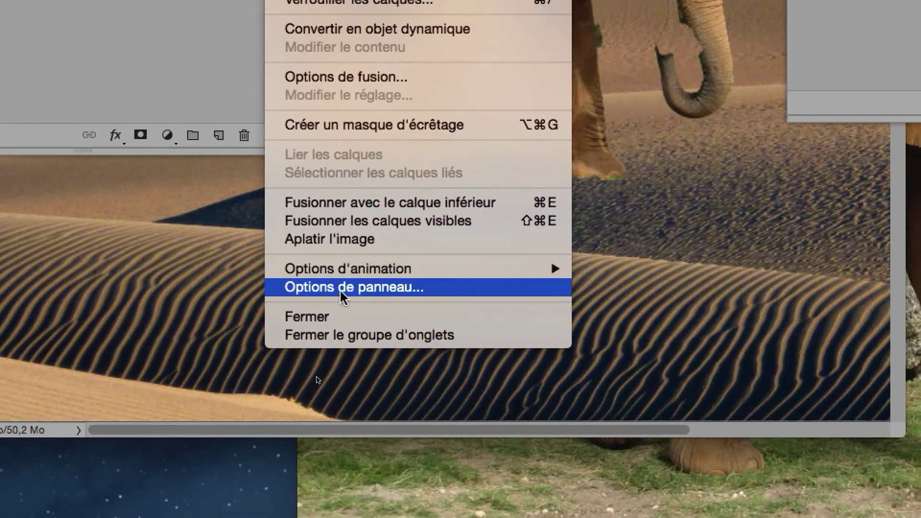
pyautogui.click(339, 289)
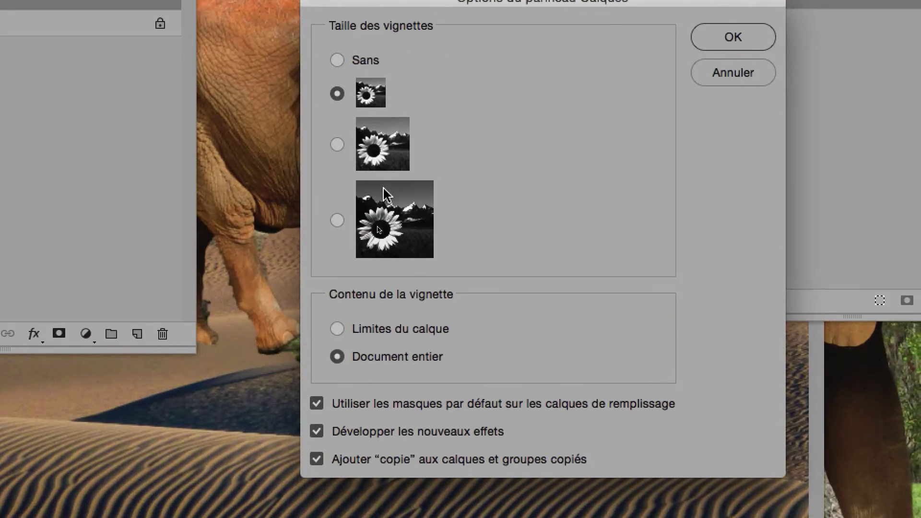
pyautogui.click(386, 194)
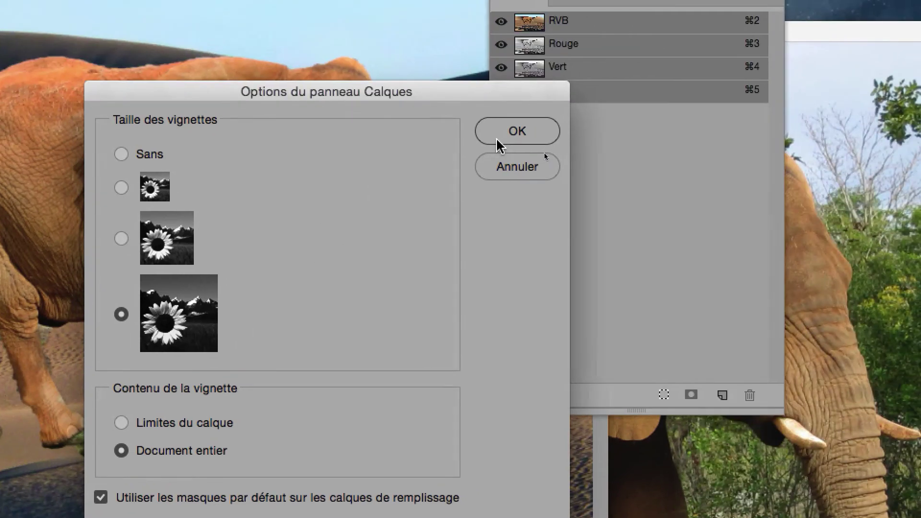
pyautogui.click(724, 32)
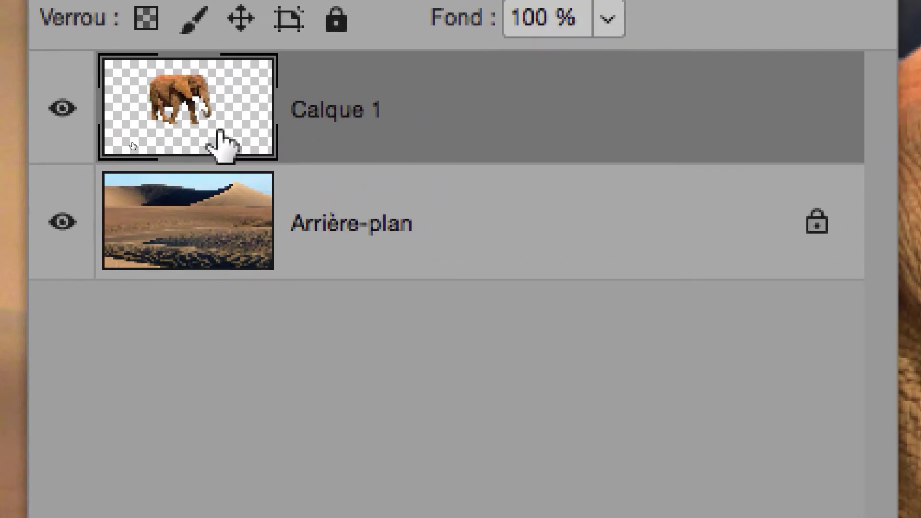
# Place the layers panel beneath the channels panel and shift the elephant onto the rippled foreground dune
pyautogui.moveTo(220, 132); pyautogui.dragTo(167, 223)
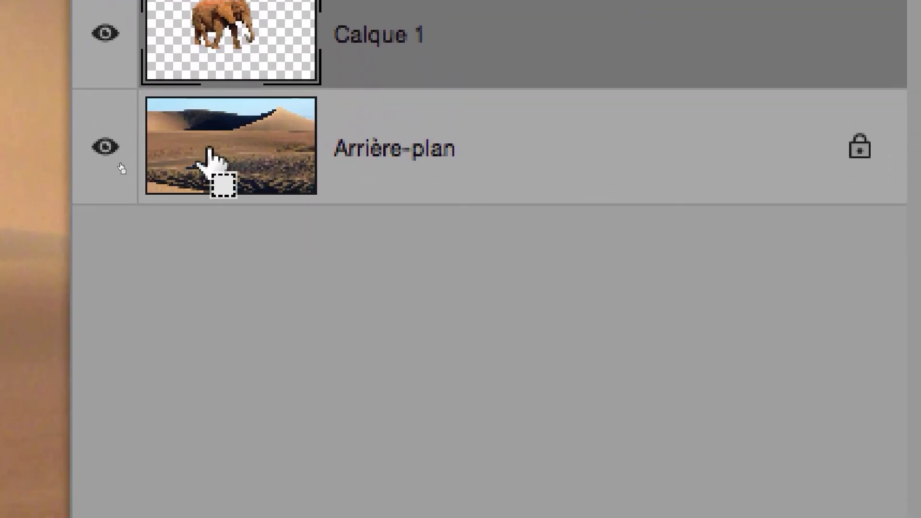
pyautogui.moveTo(209, 151); pyautogui.dragTo(209, 163)
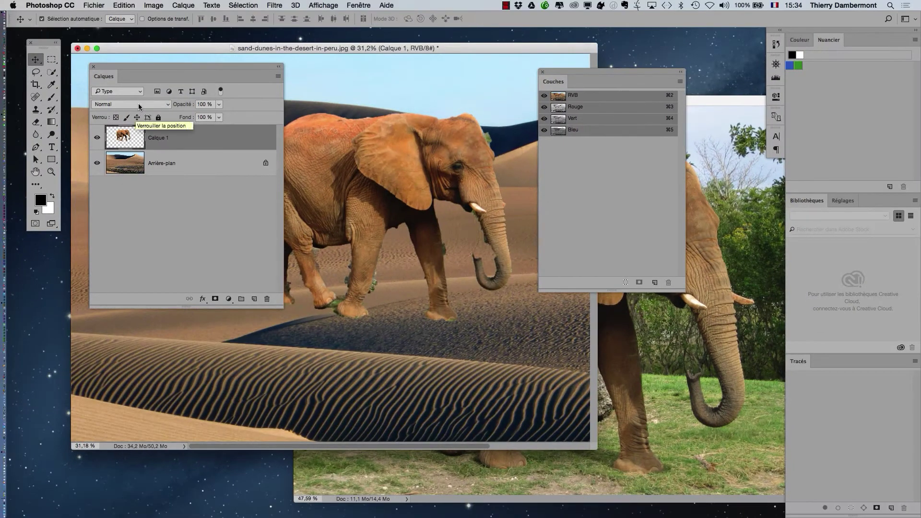
pyautogui.moveTo(148, 65); pyautogui.dragTo(566, 295)
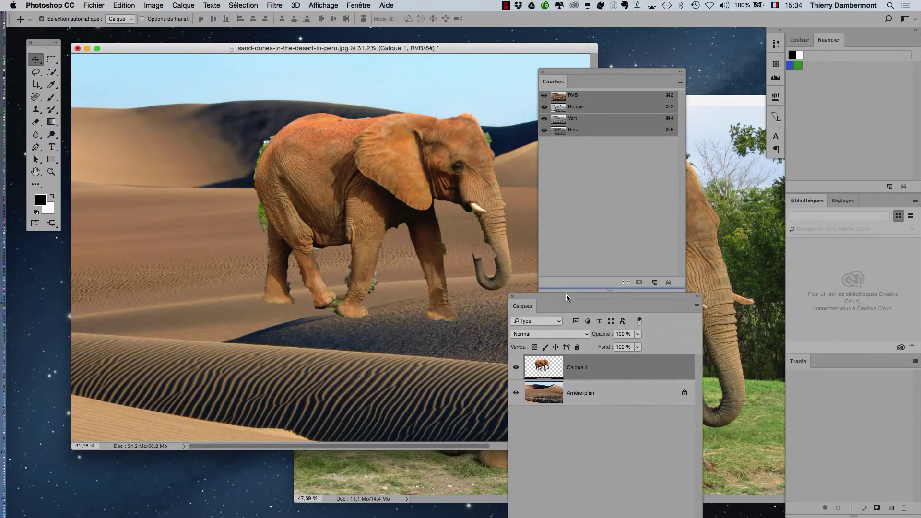
pyautogui.moveTo(407, 189); pyautogui.dragTo(277, 224)
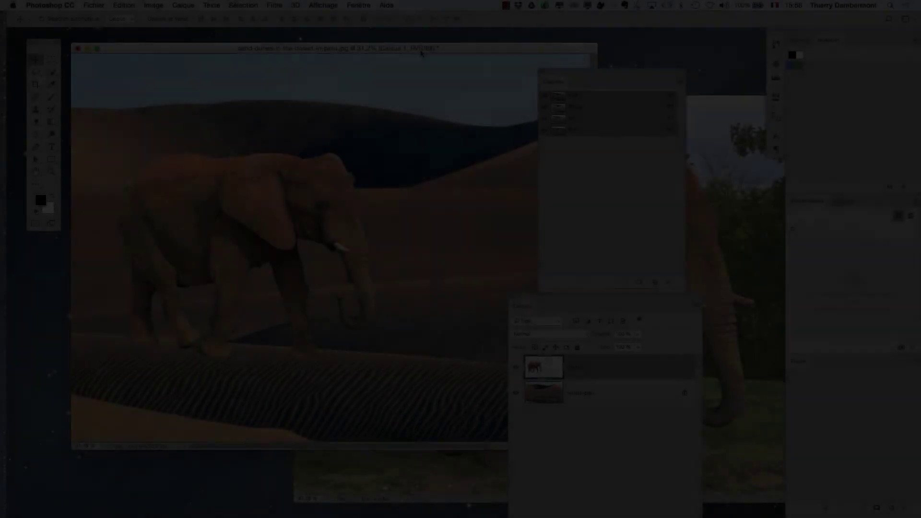
# Overlap the layers panel with the channels panel and switch the dunes document to full-screen mode with the menu bar
pyautogui.moveTo(546, 298); pyautogui.dragTo(554, 209)
pyautogui.moveTo(351, 47); pyautogui.dragTo(364, 47)
pyautogui.press('f')
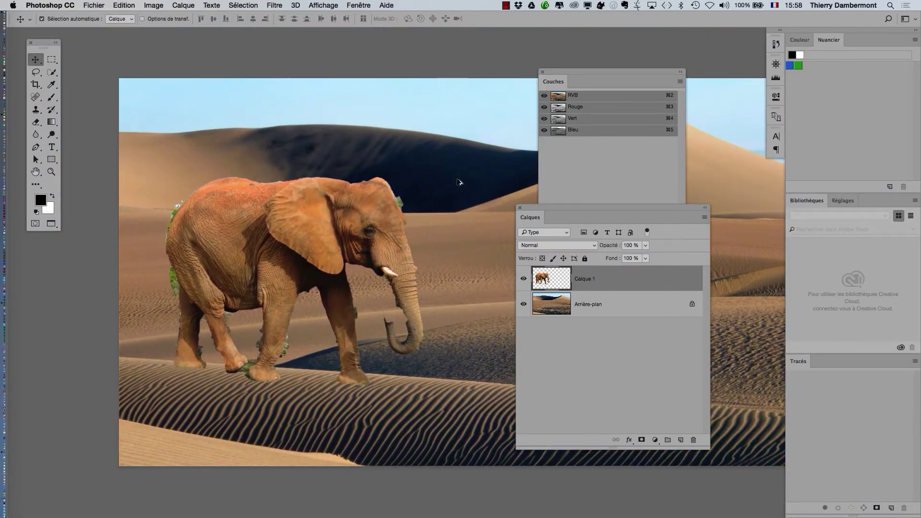
# Zoom and pan around the full-screen composite to examine the elephant's cut-out edges and its place in the dunes
pyautogui.scroll(-2, 459, 182)
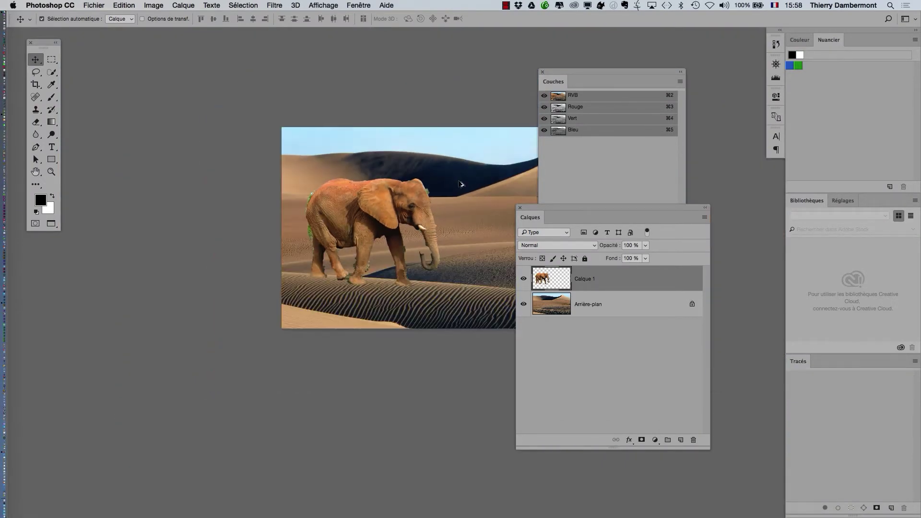
pyautogui.scroll(-2, 461, 184)
pyautogui.scroll(5, 460, 184)
pyautogui.scroll(-4, 460, 185)
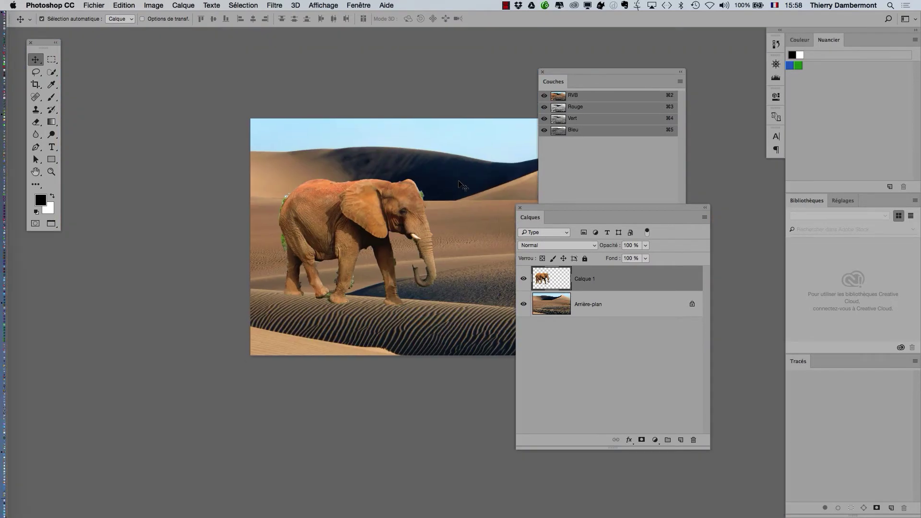
pyautogui.moveTo(458, 180); pyautogui.dragTo(338, 176)
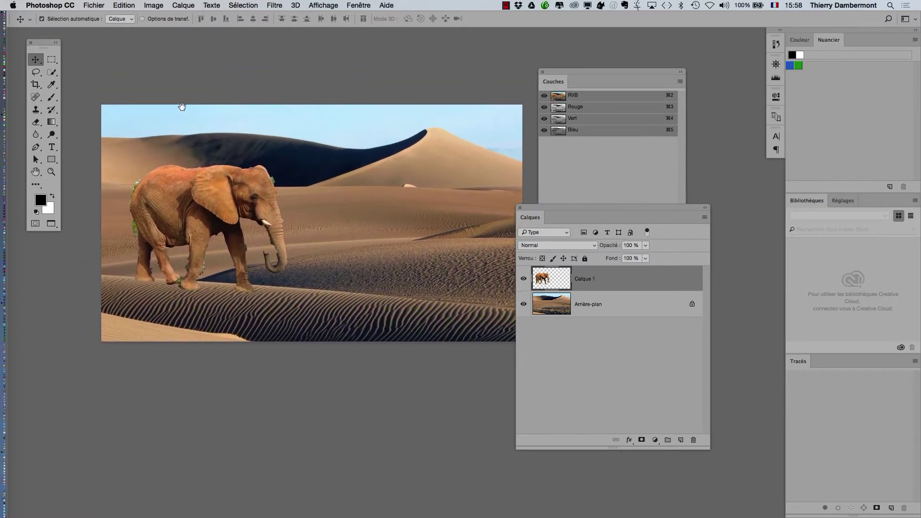
pyautogui.click(42, 18)
pyautogui.moveTo(299, 182); pyautogui.dragTo(288, 148)
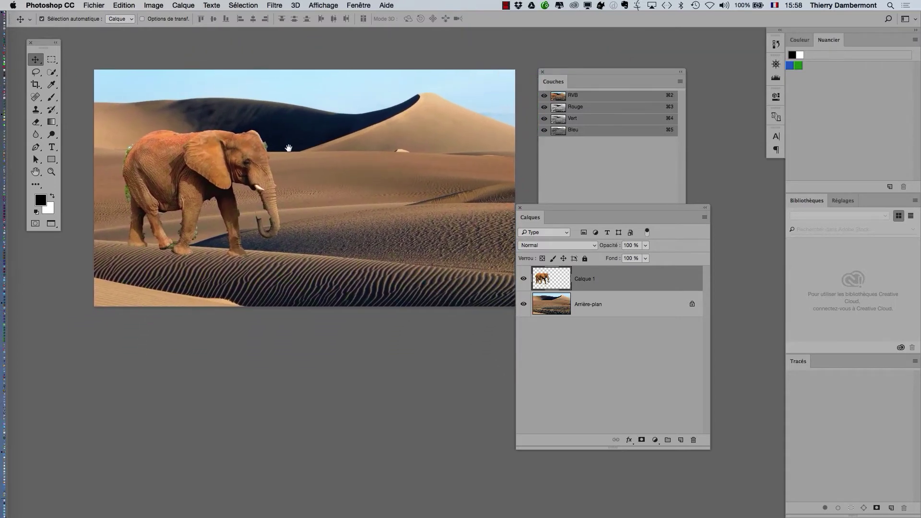
pyautogui.moveTo(290, 196); pyautogui.dragTo(318, 220)
pyautogui.scroll(4, 318, 220)
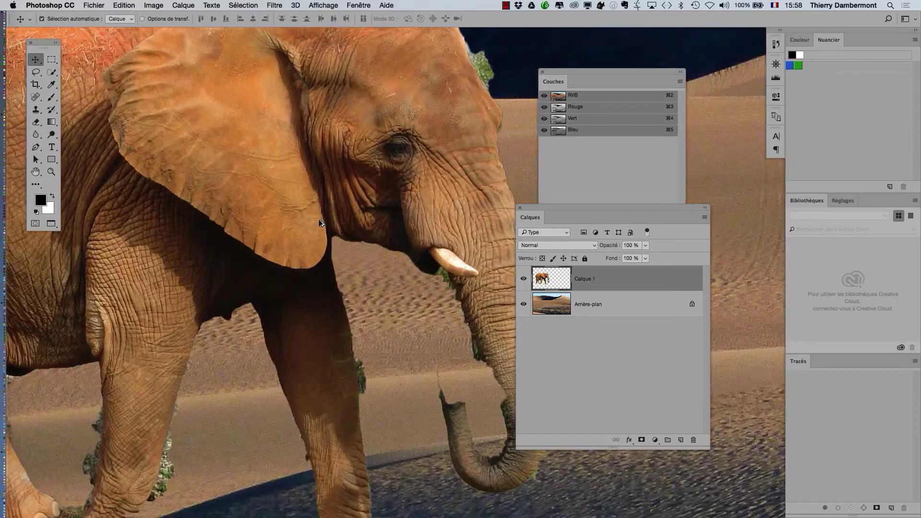
pyautogui.scroll(-2, 318, 220)
pyautogui.scroll(-3, 321, 222)
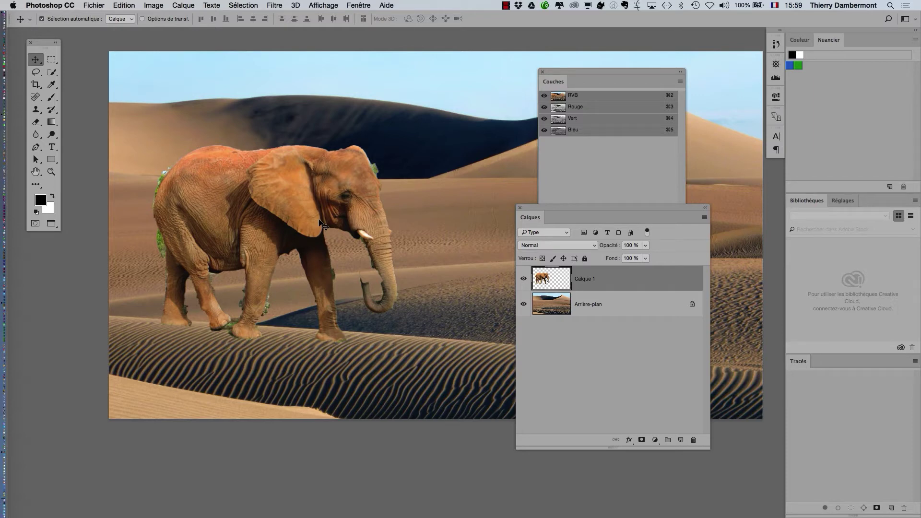
# Move the elephant toward the centre of the dunes and spread the channels and layers panels away from it
pyautogui.moveTo(324, 180); pyautogui.dragTo(436, 177)
pyautogui.moveTo(581, 71); pyautogui.dragTo(94, 250)
pyautogui.moveTo(552, 206); pyautogui.dragTo(688, 301)
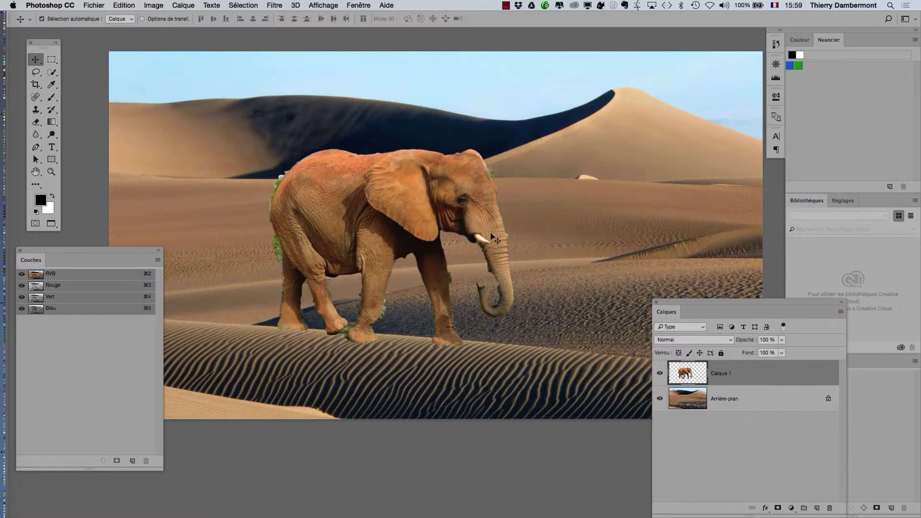
# Turn off automatic layer selection and move the elephant so its feet stand in the dark shadow behind the rippled dune
pyautogui.moveTo(426, 228); pyautogui.dragTo(610, 220)
pyautogui.moveTo(463, 261); pyautogui.dragTo(434, 185)
pyautogui.click(41, 19)
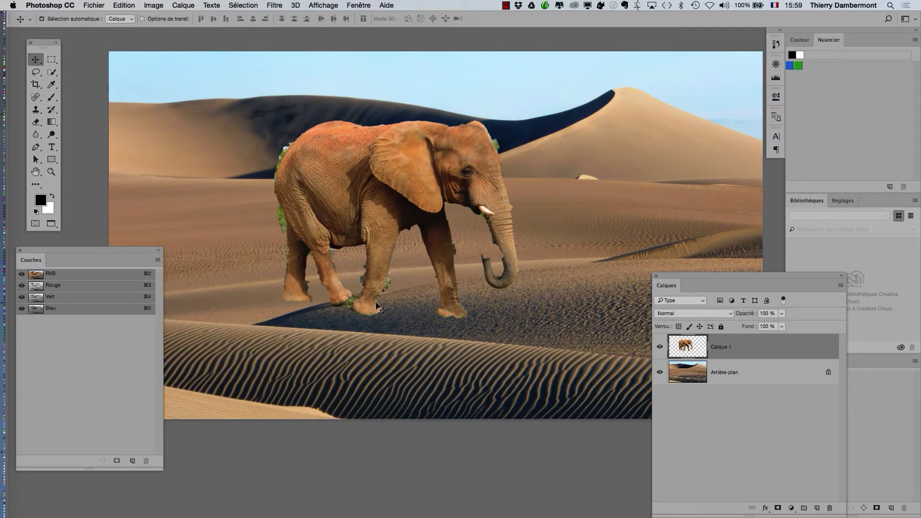
pyautogui.moveTo(426, 172); pyautogui.dragTo(411, 209)
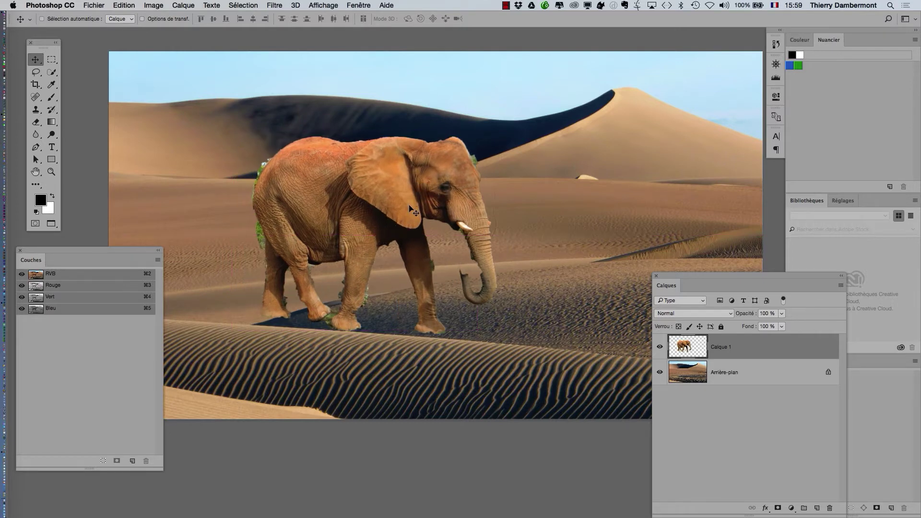
pyautogui.moveTo(364, 186)
pyautogui.mouseDown()
pyautogui.moveTo(428, 193)
pyautogui.moveTo(351, 187)
pyautogui.mouseUp()
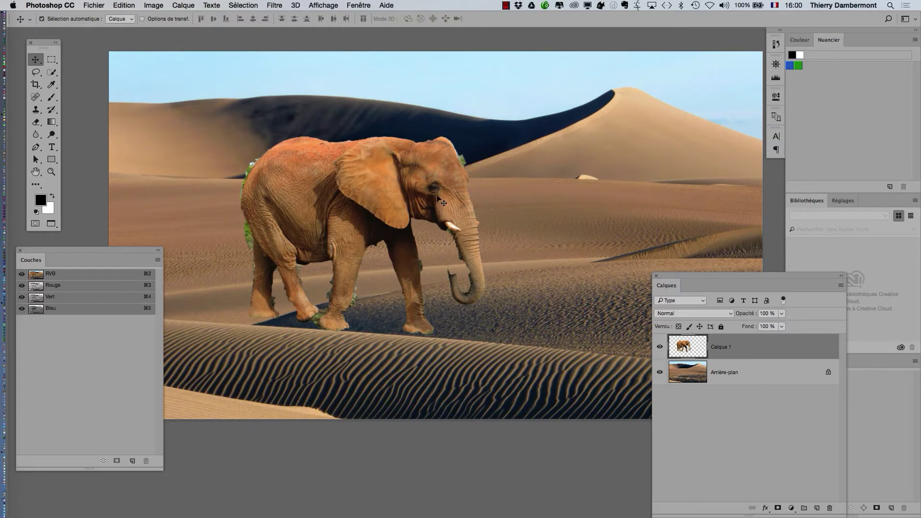
pyautogui.moveTo(431, 196)
pyautogui.mouseDown()
pyautogui.moveTo(524, 166)
pyautogui.moveTo(438, 192)
pyautogui.mouseUp()
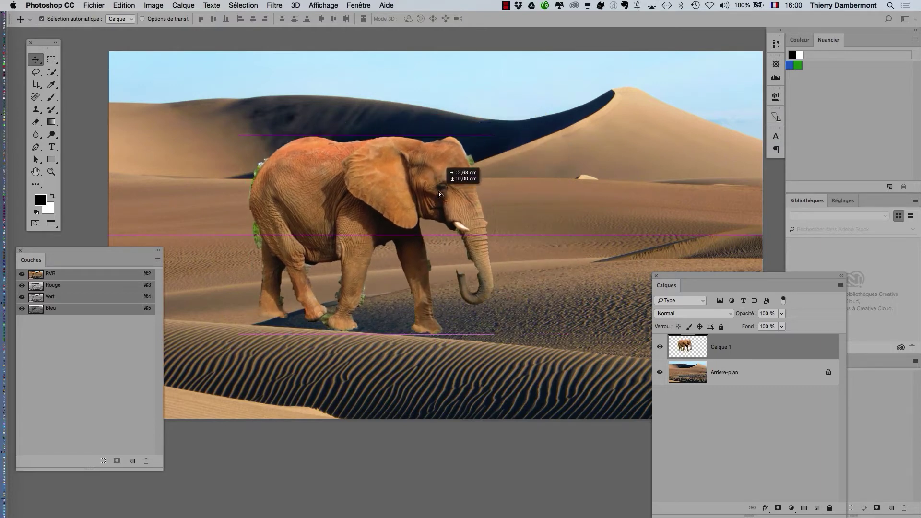
pyautogui.click(120, 7)
pyautogui.moveTo(152, 7)
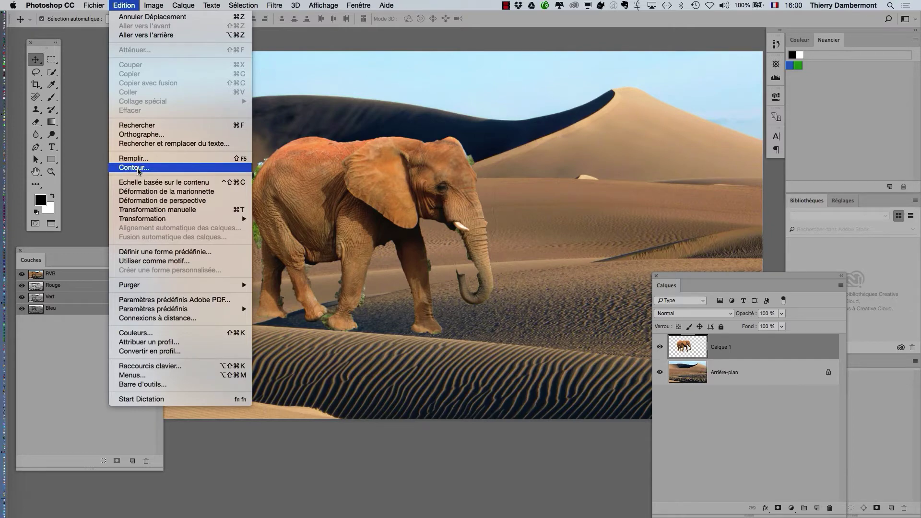
pyautogui.click(746, 355)
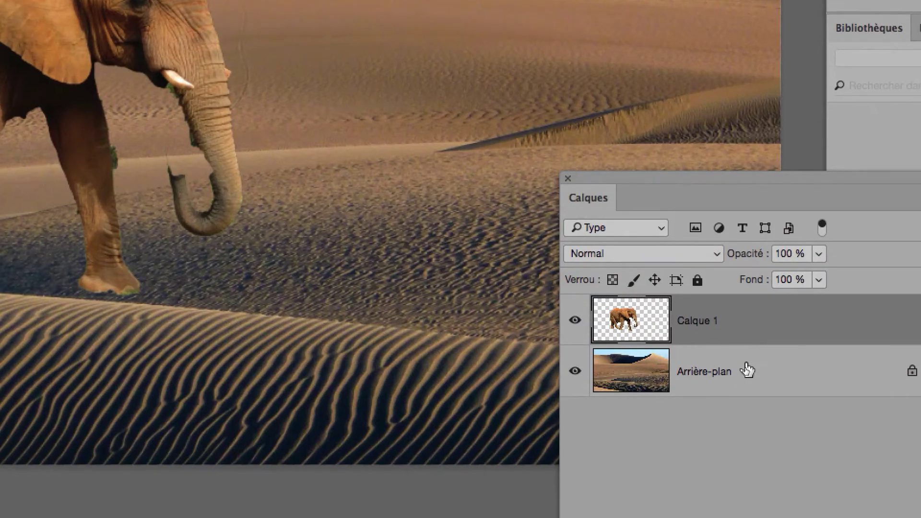
# Try to squash the elephant layer non-proportionally with Free Transform, apply it, and reposition the flattened elephant on the dunes
pyautogui.click(746, 392)
pyautogui.click(747, 352)
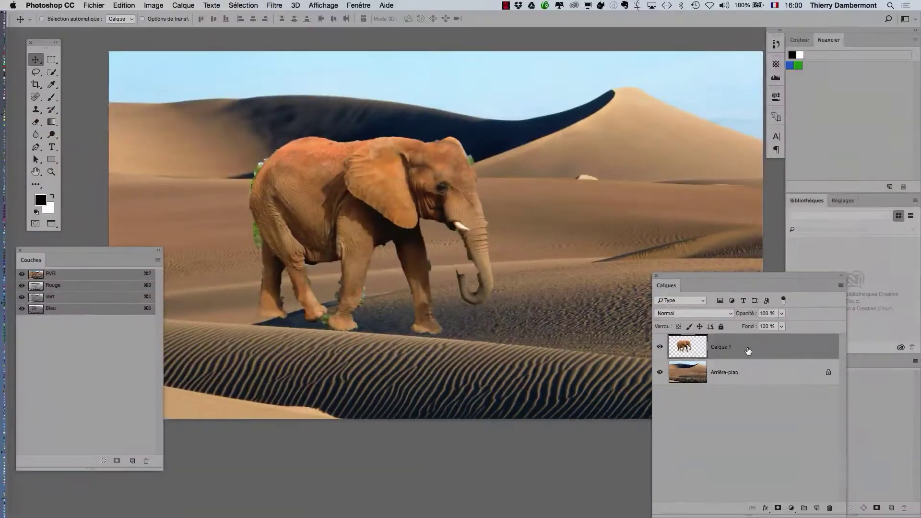
pyautogui.click(126, 4)
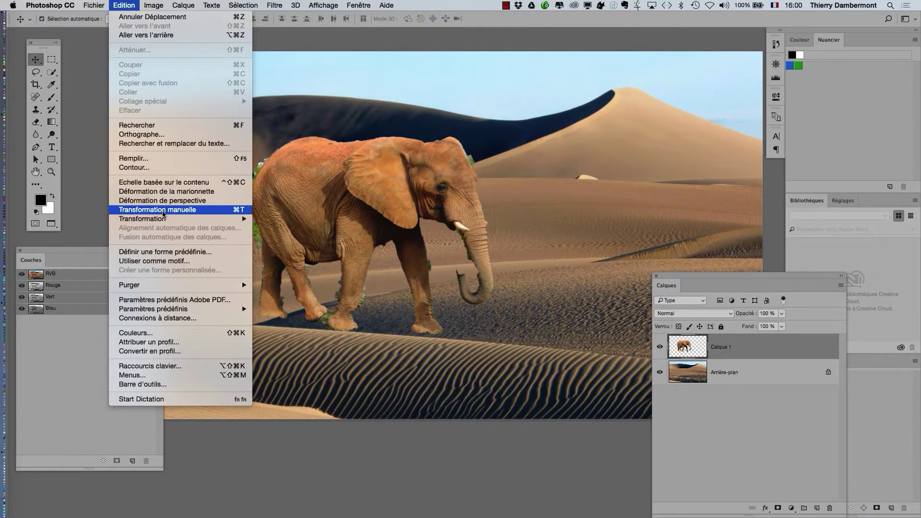
pyautogui.click(163, 211)
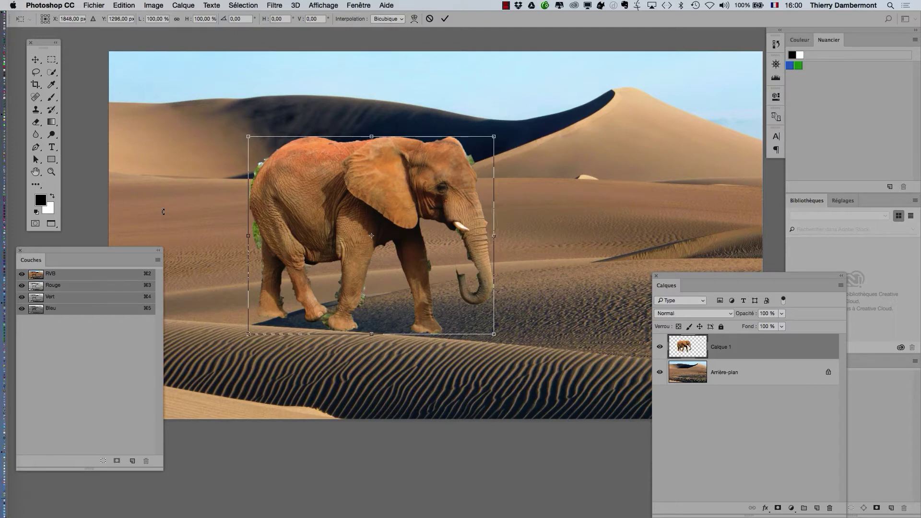
pyautogui.moveTo(495, 137); pyautogui.dragTo(461, 256)
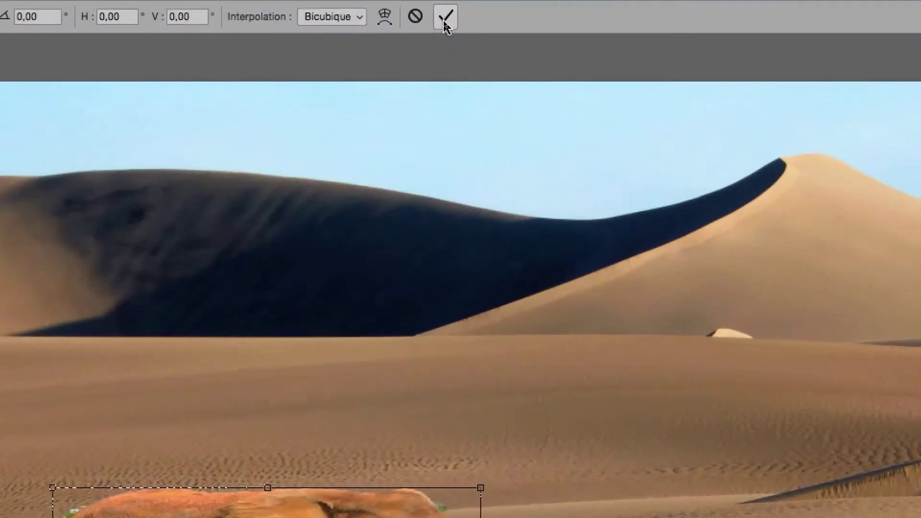
pyautogui.click(445, 19)
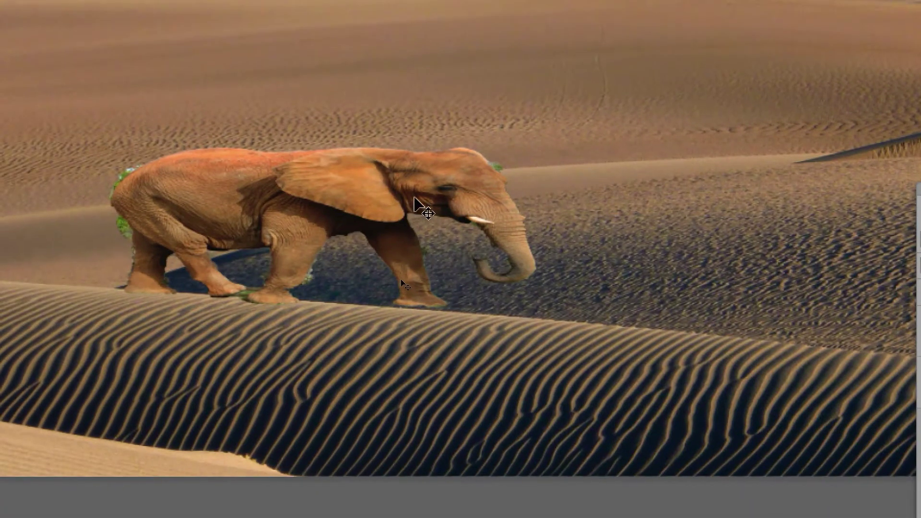
pyautogui.moveTo(364, 457); pyautogui.dragTo(375, 378)
pyautogui.moveTo(418, 164); pyautogui.dragTo(425, 158)
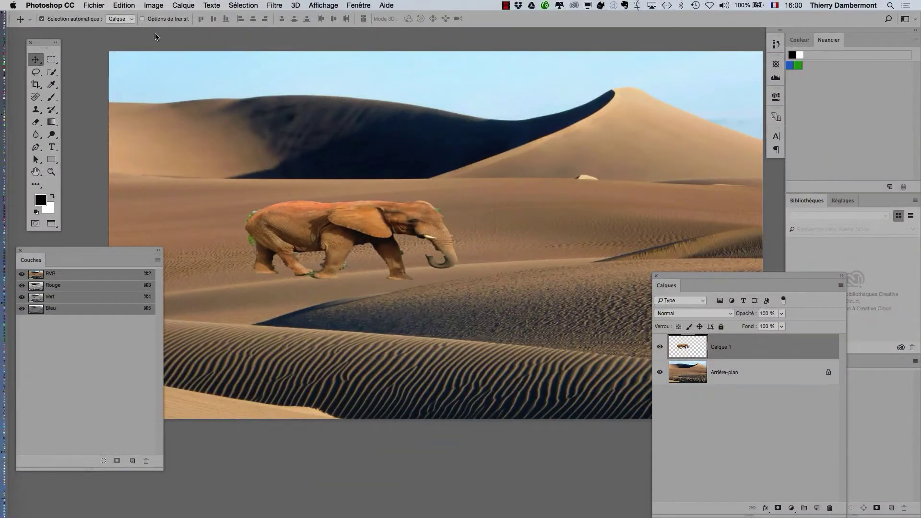
# Undo the elephant's last moves and the squashing transformation
pyautogui.click(130, 6)
pyautogui.click(133, 17)
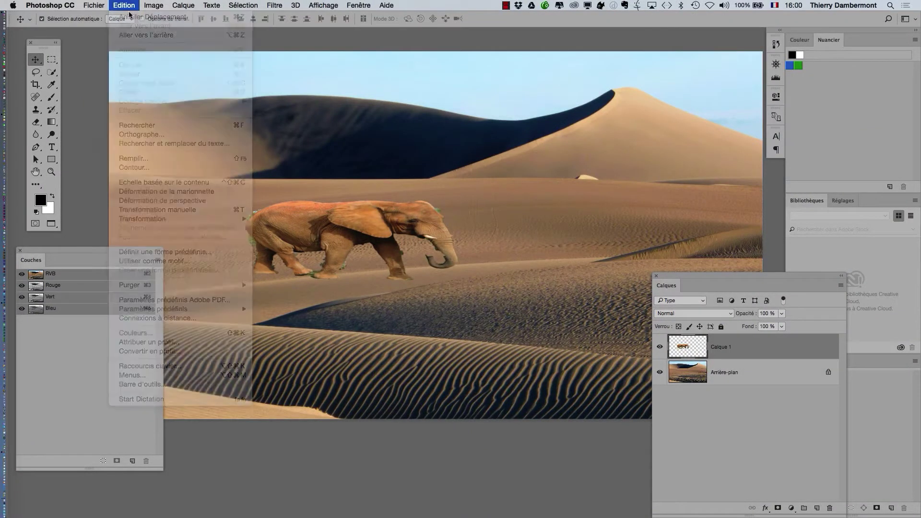
pyautogui.click(127, 4)
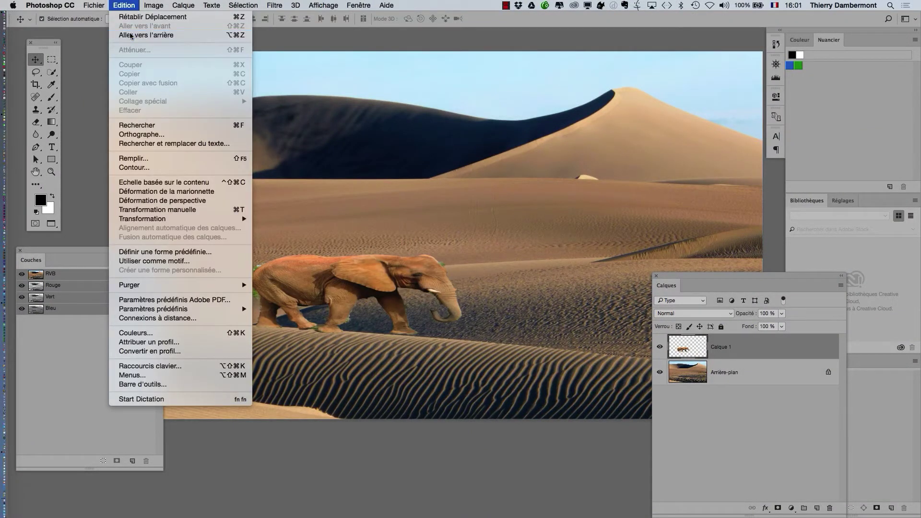
pyautogui.click(129, 17)
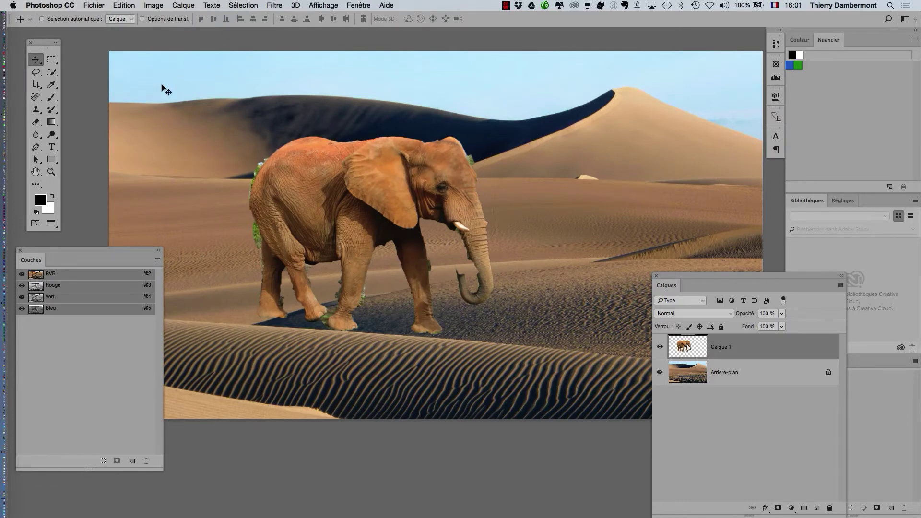
# Scale the elephant proportionally to about half its size with Free Transform, keeping its feet on the rippled dune's crest, and apply it
pyautogui.press('super+t')
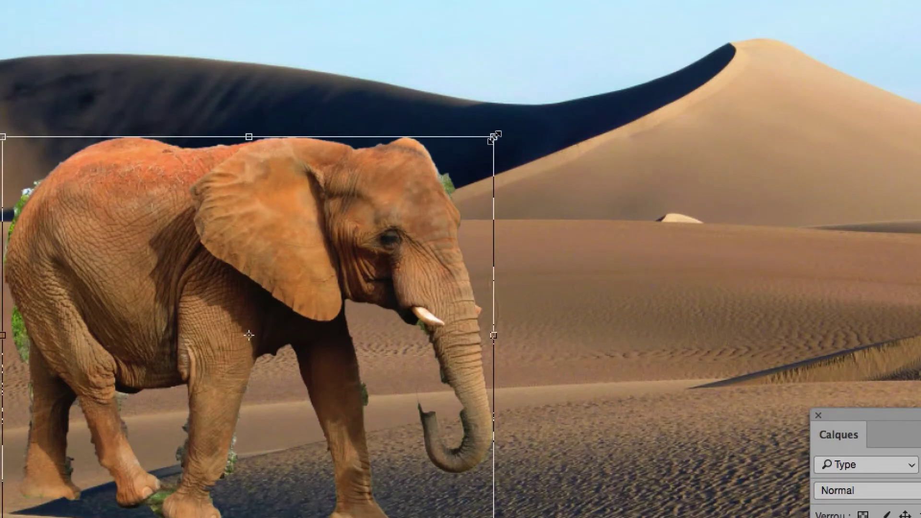
pyautogui.moveTo(494, 137); pyautogui.dragTo(409, 214)
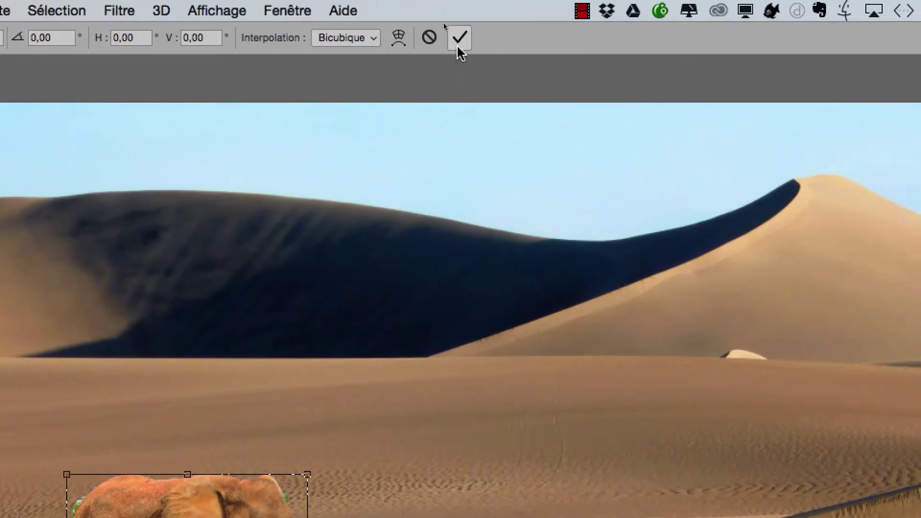
pyautogui.click(458, 47)
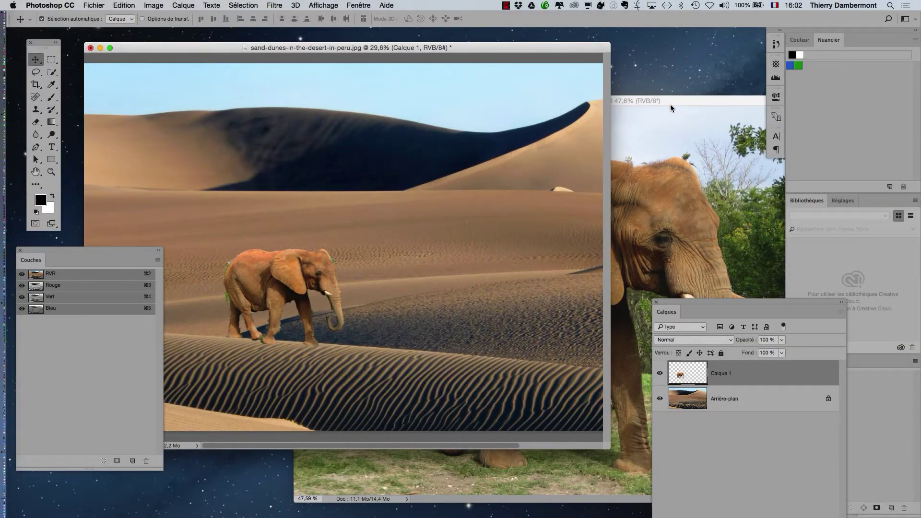
# Bring the original elephant photo's window to the front and hide all panels except the toolbox and options bar
pyautogui.click(670, 104)
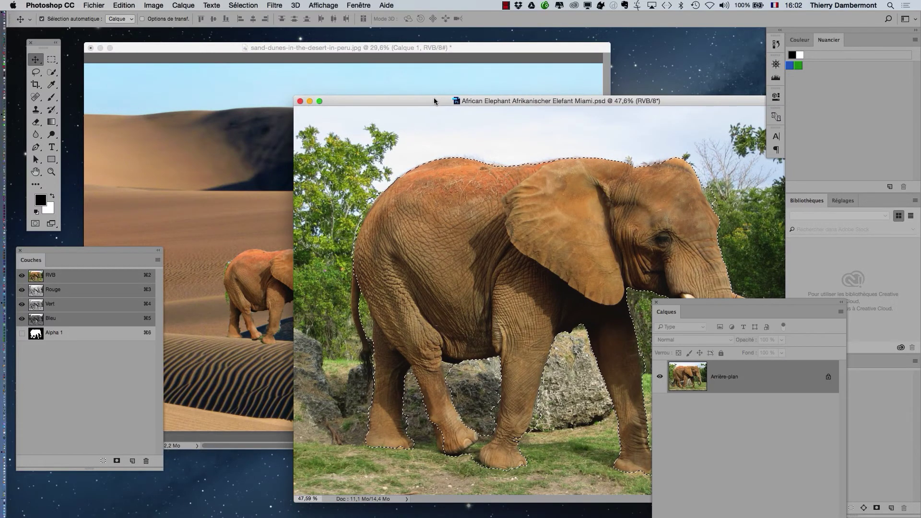
pyautogui.moveTo(434, 98)
pyautogui.mouseDown()
pyautogui.moveTo(421, 105)
pyautogui.moveTo(407, 91)
pyautogui.moveTo(433, 108)
pyautogui.mouseUp()
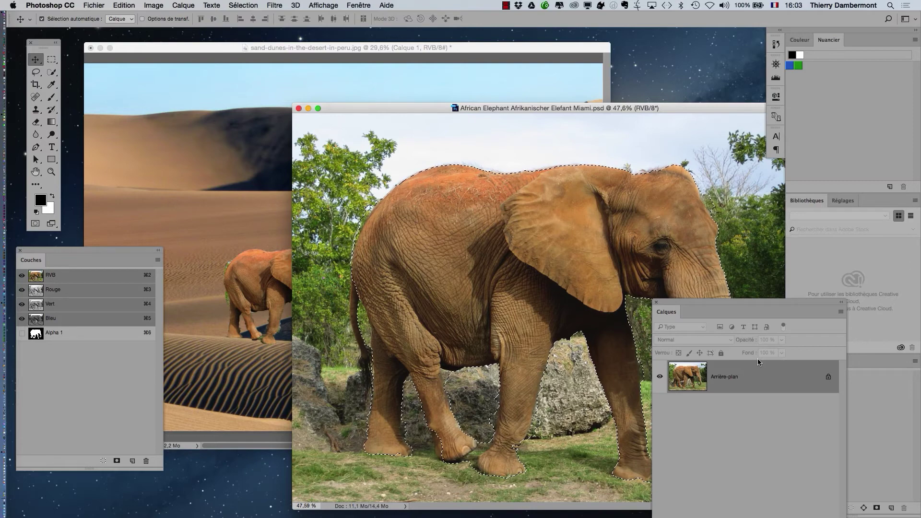
pyautogui.hotkey('shift', 'Tab')
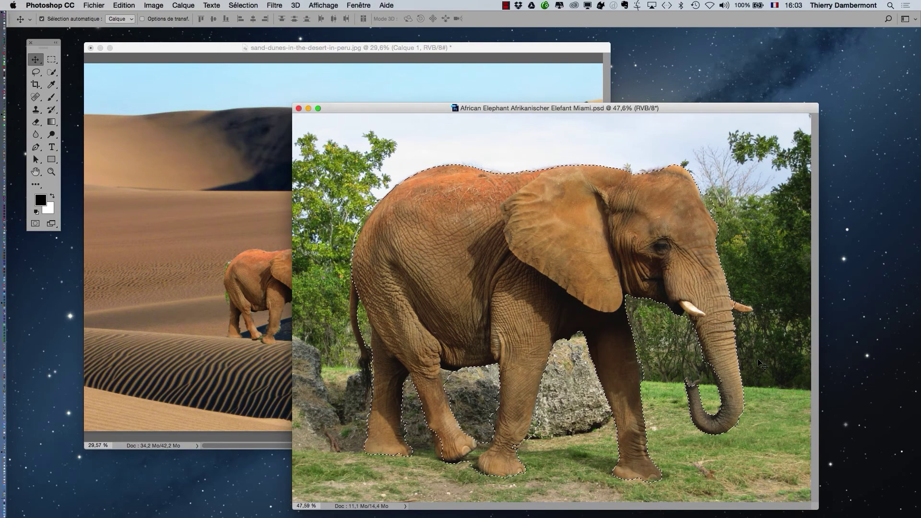
pyautogui.hotkey('shift', 'Tab')
pyautogui.hotkey('shift', 'Tab')
pyautogui.hotkey('shift', 'Tab')
pyautogui.hotkey('shift', 'Tab')
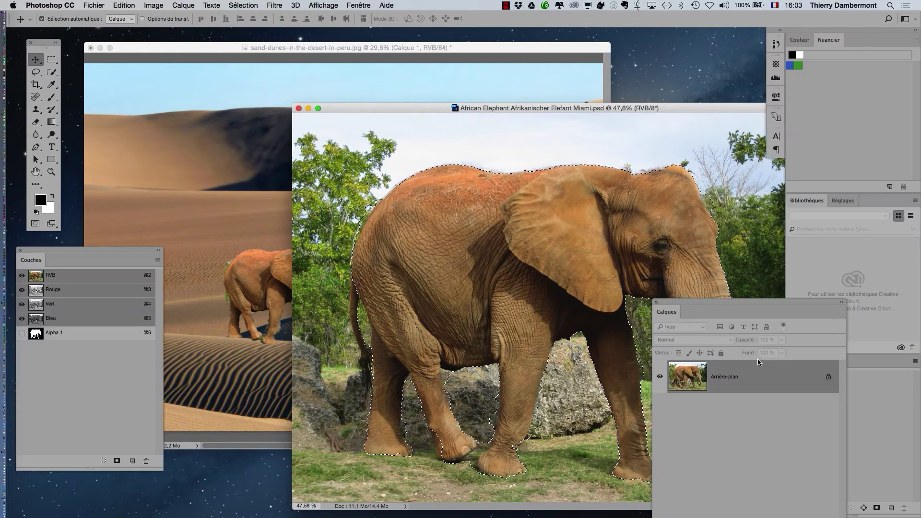
pyautogui.hotkey('shift', 'Tab')
pyautogui.hotkey('shift', 'Tab')
pyautogui.hotkey('shift', 'Tab')
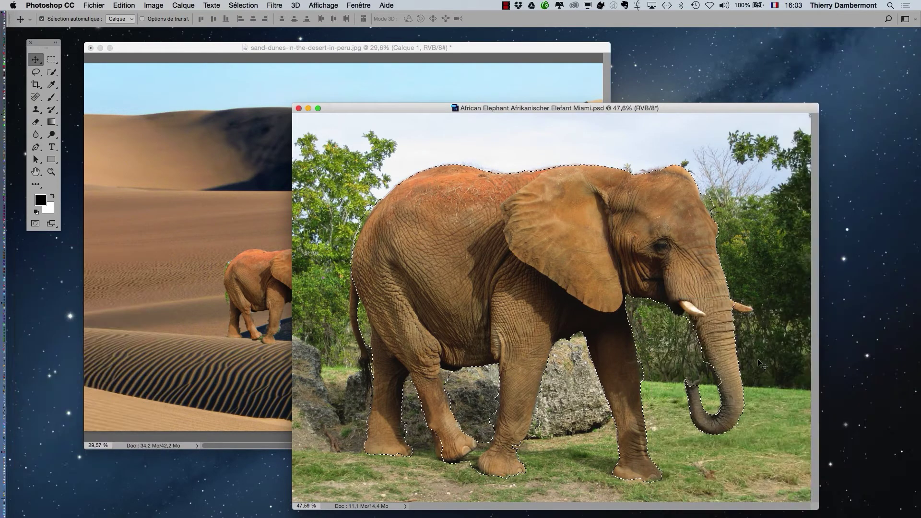
pyautogui.hotkey('shift', 'Tab')
pyautogui.press('Tab')
pyautogui.press('Tab')
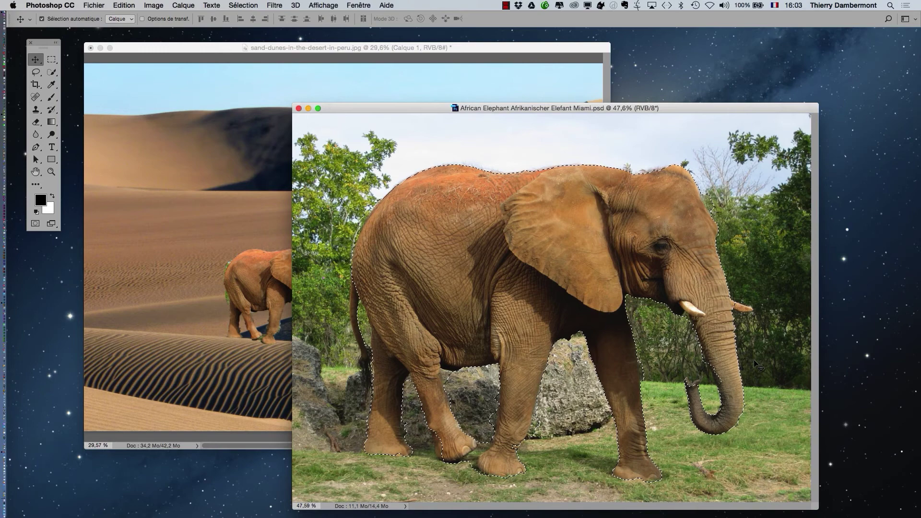
# Spread the two document windows apart and arrange them side by side as 2 vertical tiles
pyautogui.click(358, 5)
pyautogui.click(358, 5)
pyautogui.moveTo(448, 104); pyautogui.dragTo(588, 136)
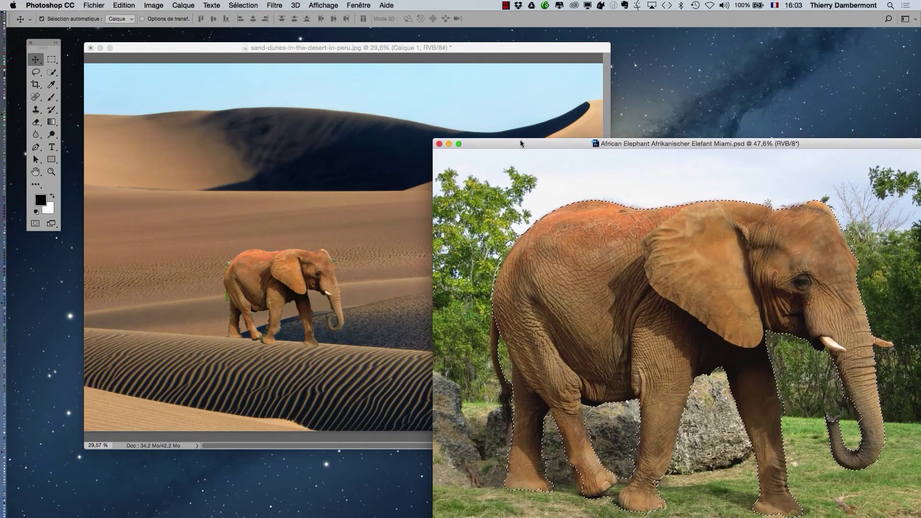
pyautogui.click(505, 51)
pyautogui.moveTo(504, 51); pyautogui.dragTo(477, 74)
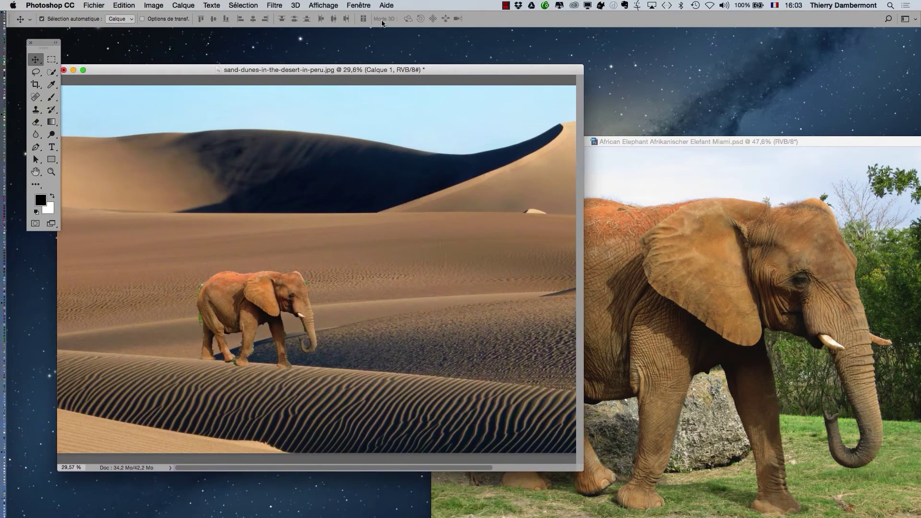
pyautogui.click(364, 5)
pyautogui.moveTo(365, 18)
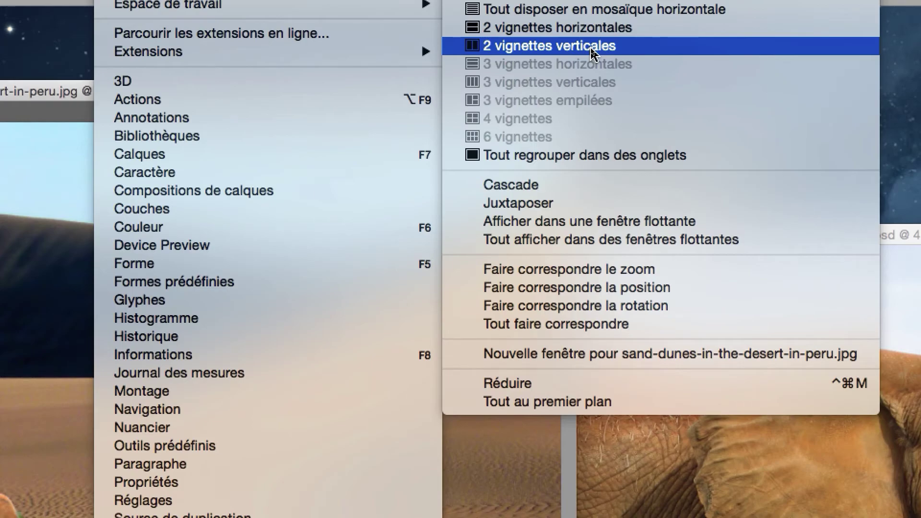
pyautogui.click(592, 49)
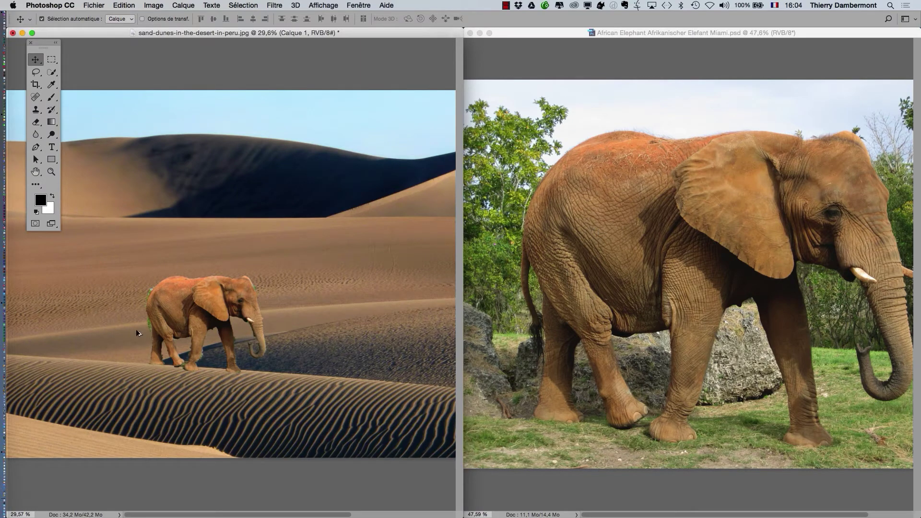
# Zoom and pan through both tiled documents to compare the elephant in the dunes with the original photo
pyautogui.scroll(1, 136, 331)
pyautogui.scroll(7, 136, 331)
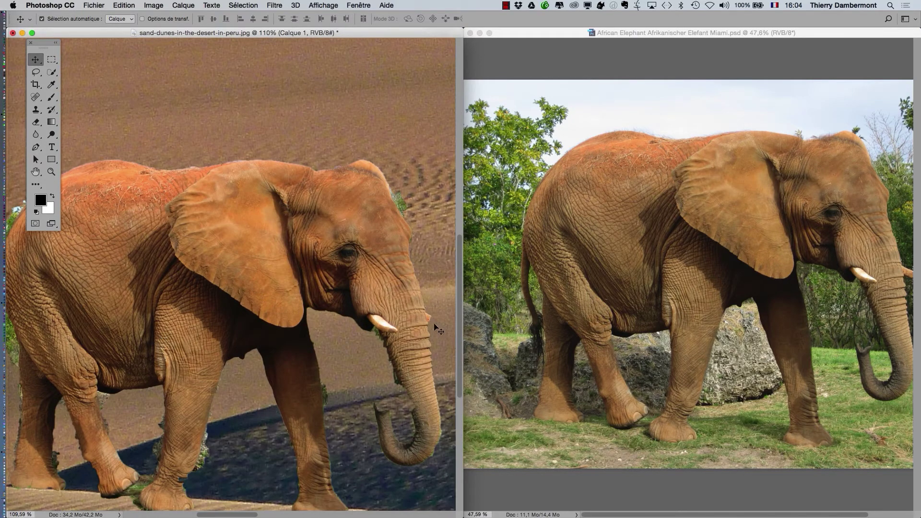
pyautogui.scroll(-1, 433, 327)
pyautogui.scroll(-2, 433, 327)
pyautogui.moveTo(332, 307); pyautogui.dragTo(275, 263)
pyautogui.click(741, 305)
pyautogui.hscroll(3, 767, 292)
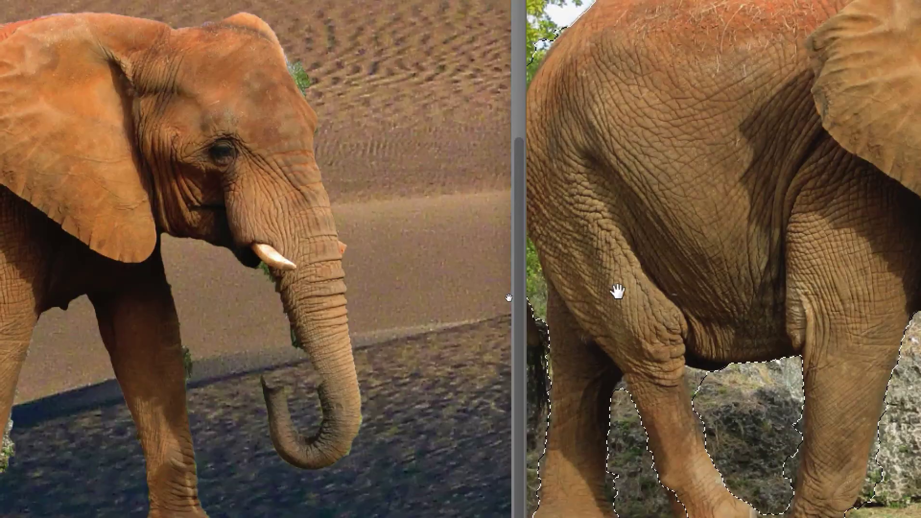
pyautogui.moveTo(173, 319); pyautogui.dragTo(389, 290)
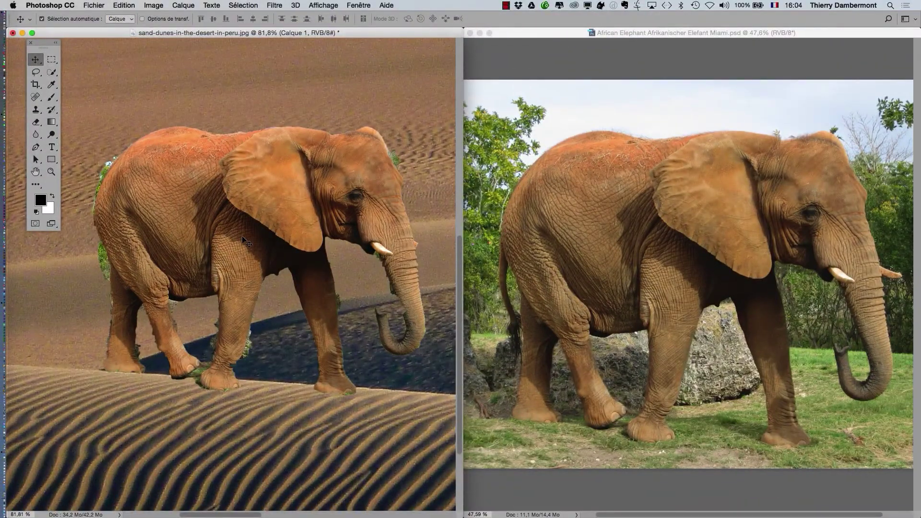
pyautogui.scroll(-3, 242, 235)
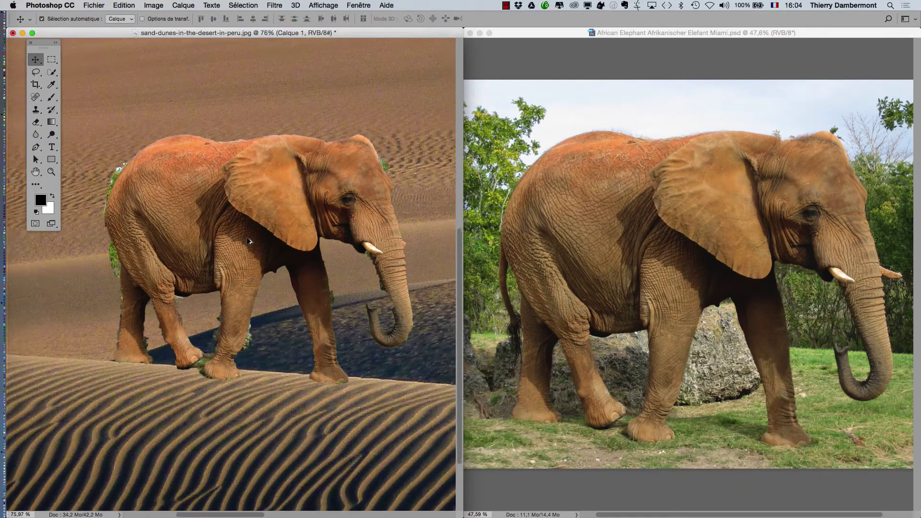
pyautogui.scroll(2, 249, 241)
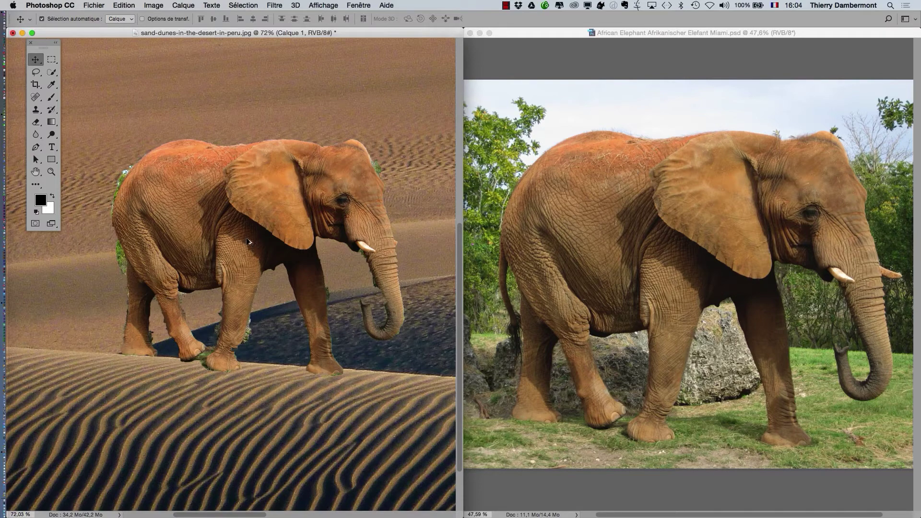
pyautogui.scroll(-5, 247, 240)
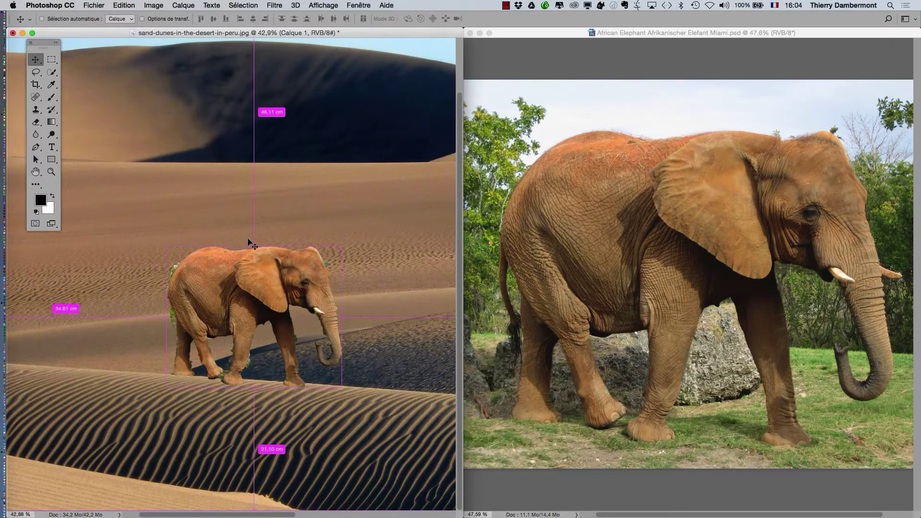
pyautogui.scroll(-2, 322, 341)
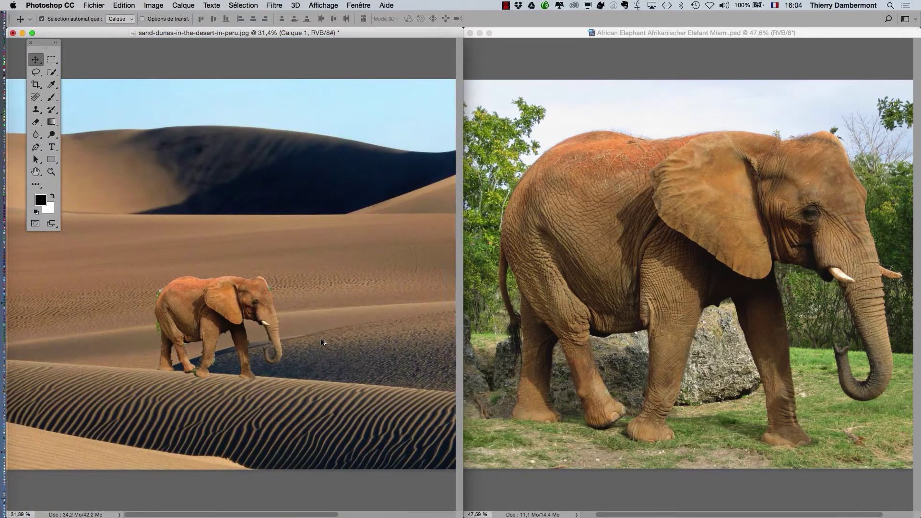
pyautogui.scroll(-3, 191, 332)
pyautogui.scroll(-2, 148, 286)
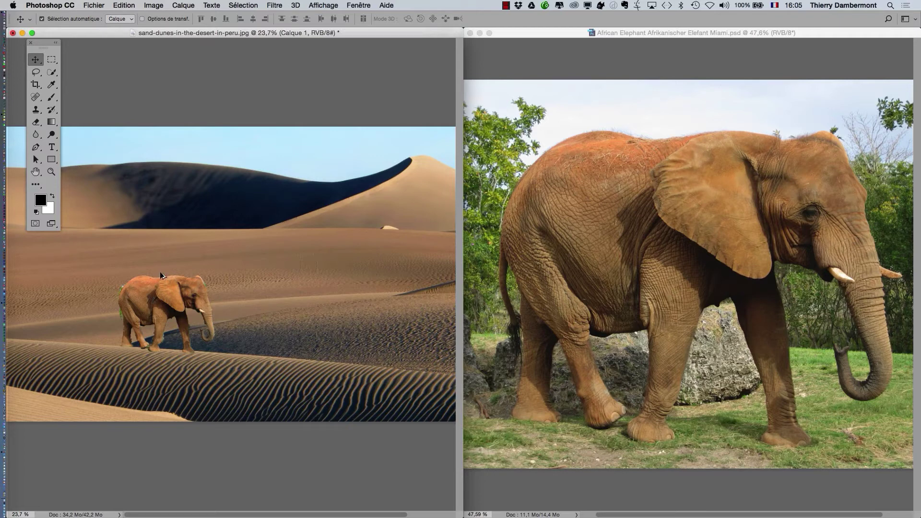
# Zoom in closely on the elephant's eye in the dunes composite and turn off the pixel grid display
pyautogui.scroll(10, 173, 304)
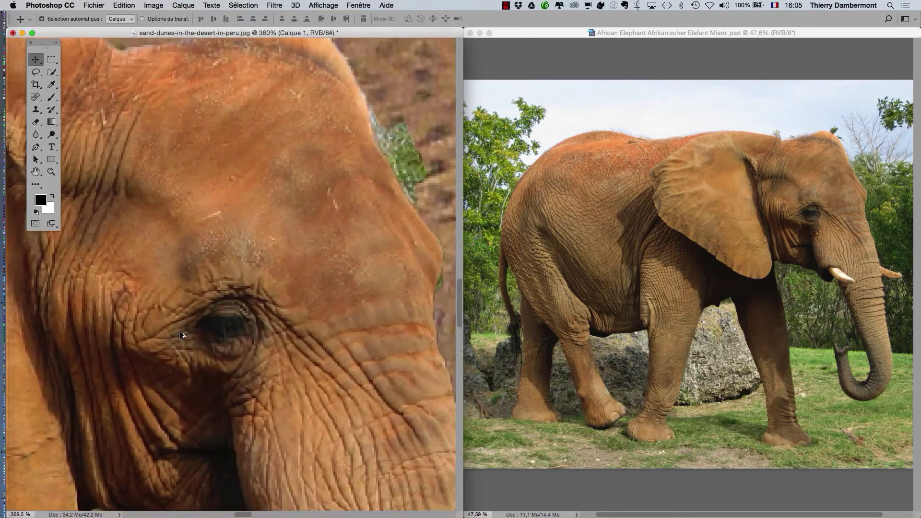
pyautogui.scroll(5, 182, 333)
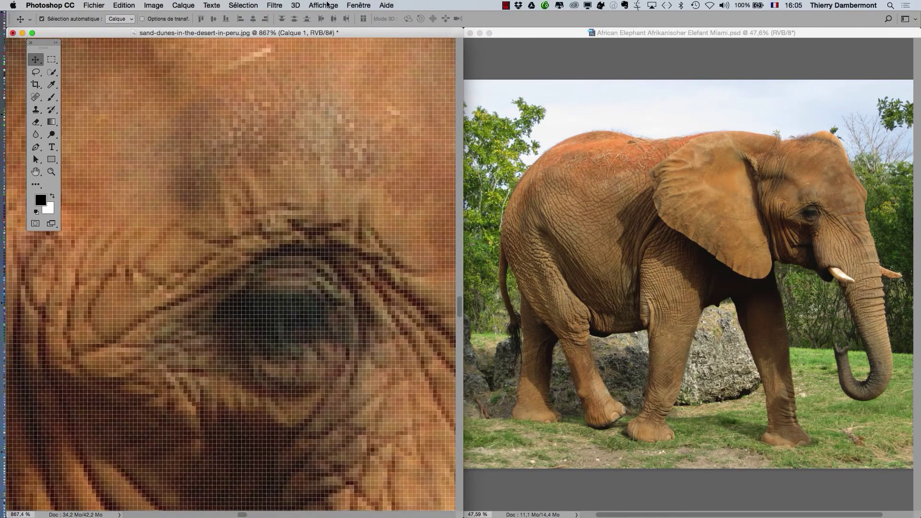
pyautogui.click(327, 5)
pyautogui.moveTo(326, 21)
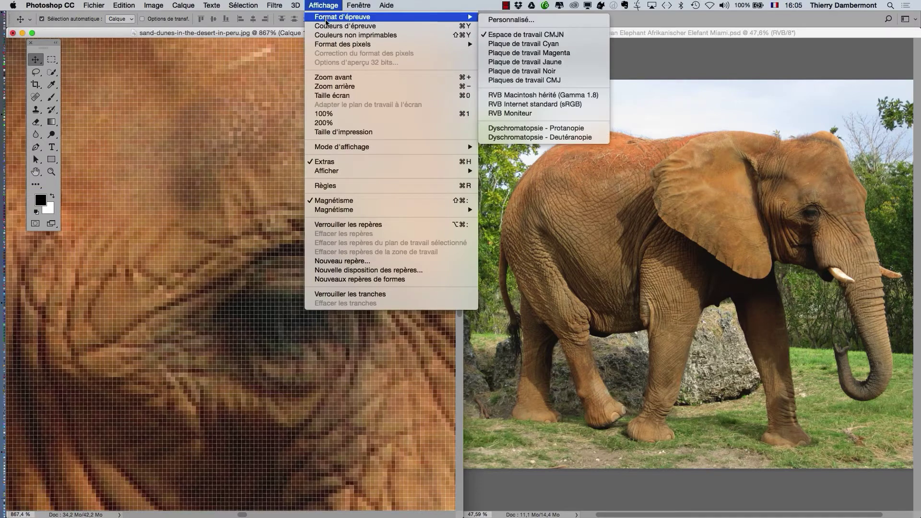
pyautogui.moveTo(349, 174)
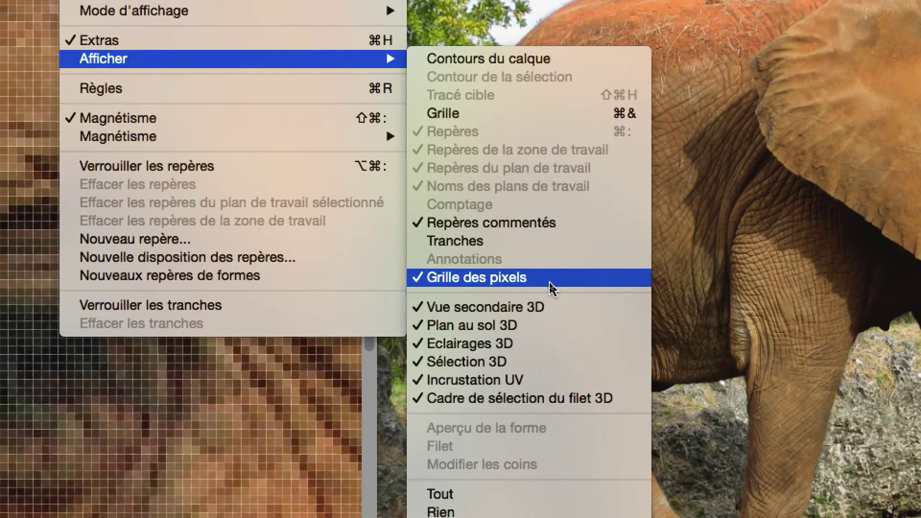
pyautogui.click(550, 284)
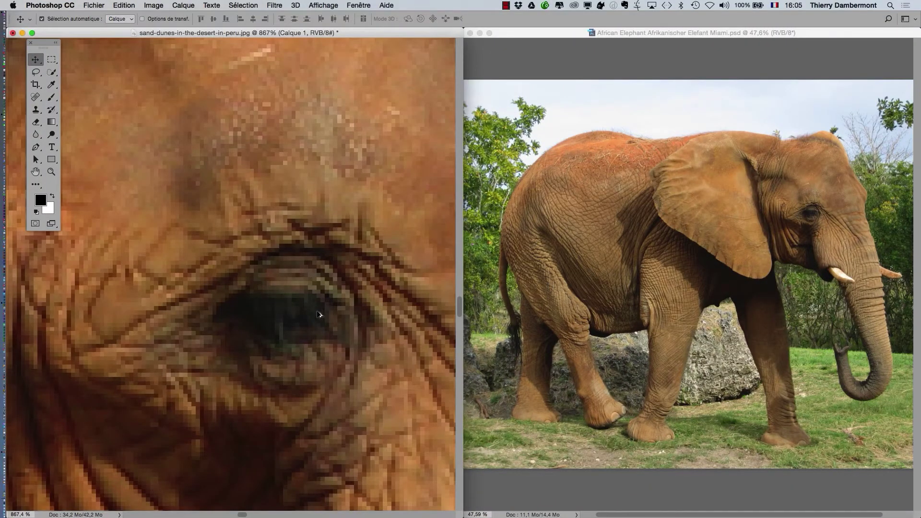
# Activate the original elephant photo, zoom in on its eye and turn off its pixel grid display
pyautogui.scroll(5, 319, 314)
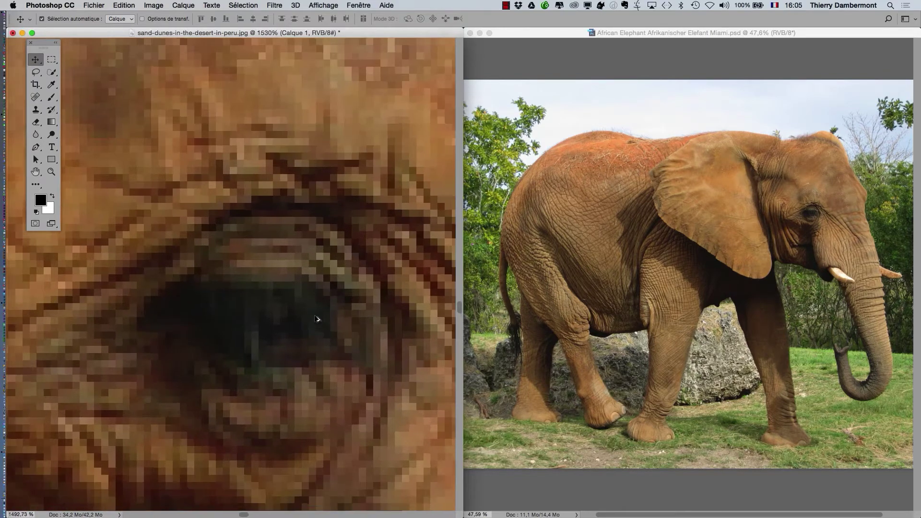
pyautogui.scroll(-2, 316, 319)
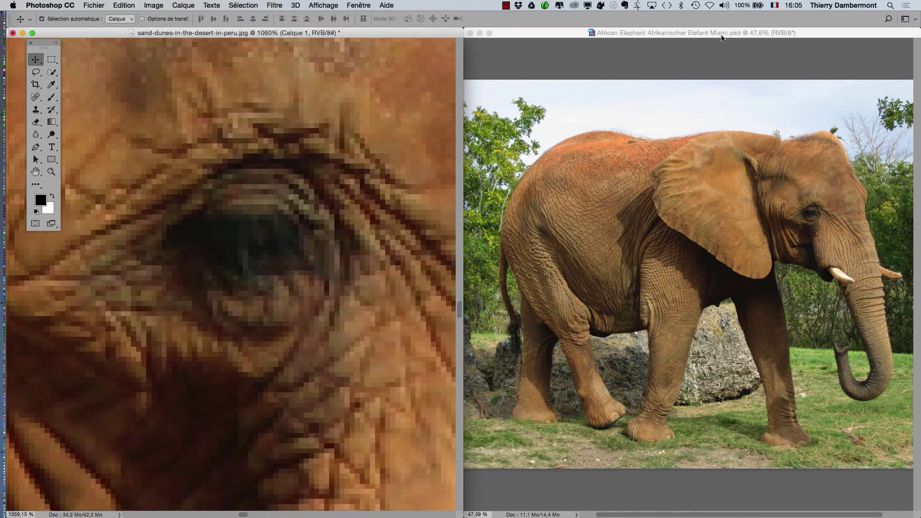
pyautogui.click(810, 181)
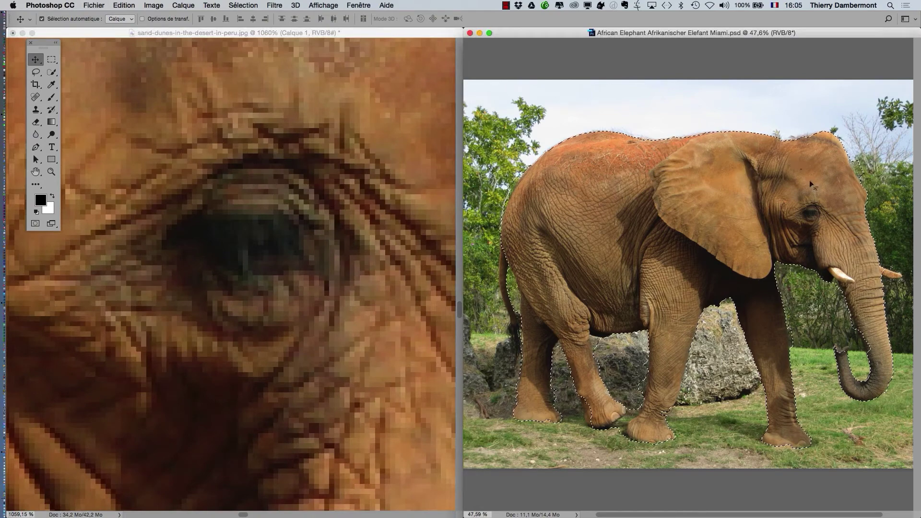
pyautogui.scroll(6, 824, 209)
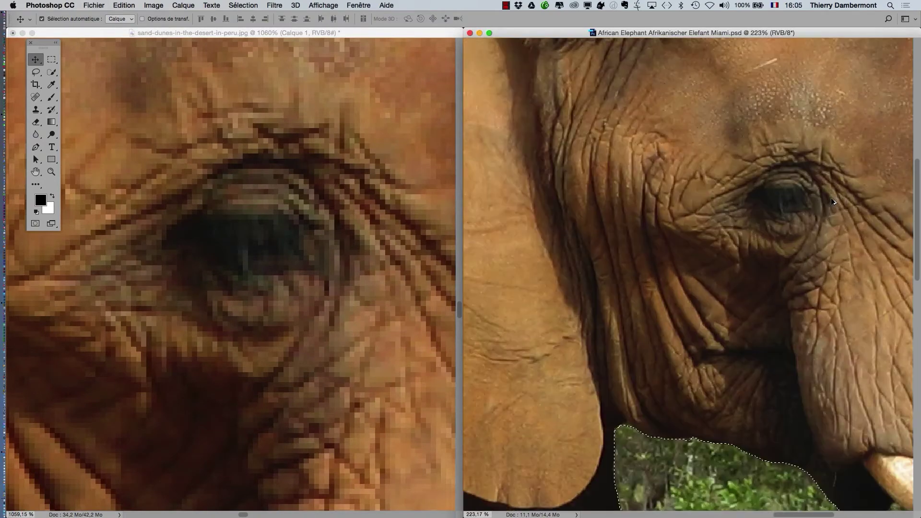
pyautogui.scroll(4, 834, 199)
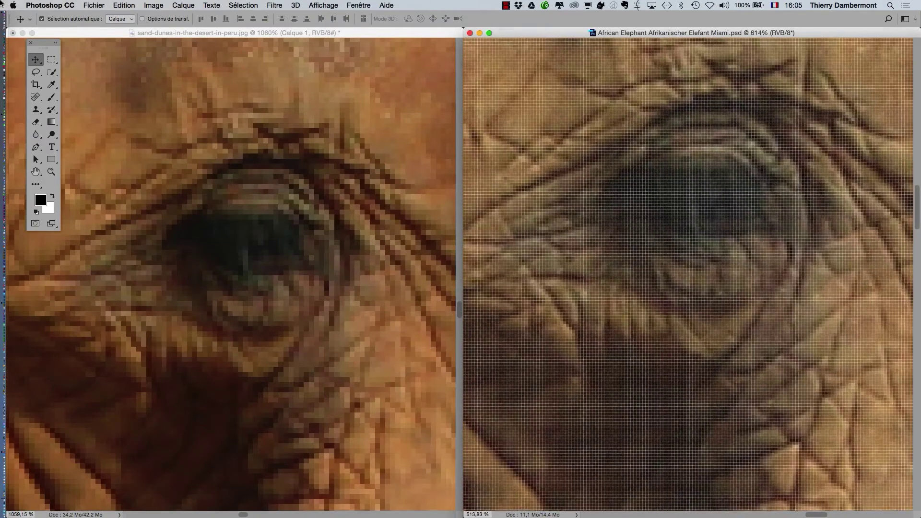
pyautogui.click(323, 5)
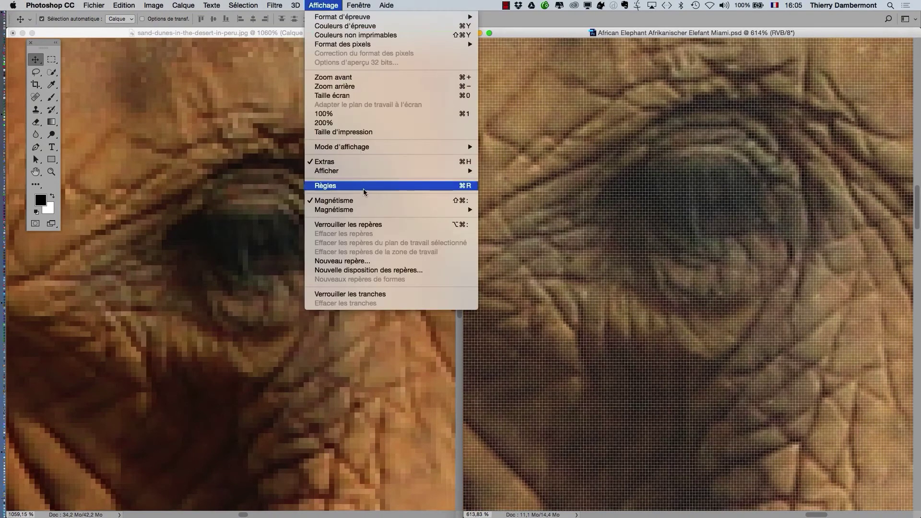
pyautogui.moveTo(365, 172)
pyautogui.click(546, 283)
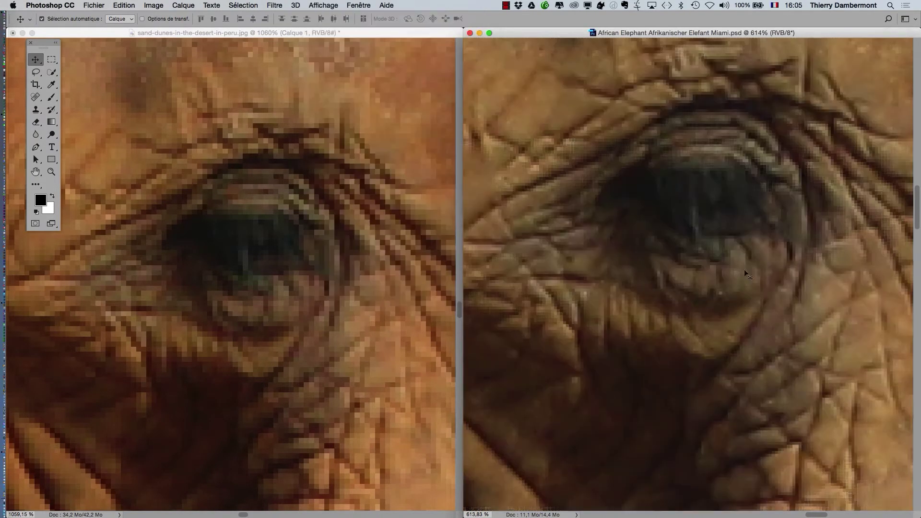
# Frame the elephant's eye at a similar size in both tiled documents to compare their pixel detail
pyautogui.scroll(1, 748, 237)
pyautogui.moveTo(695, 234); pyautogui.dragTo(678, 307)
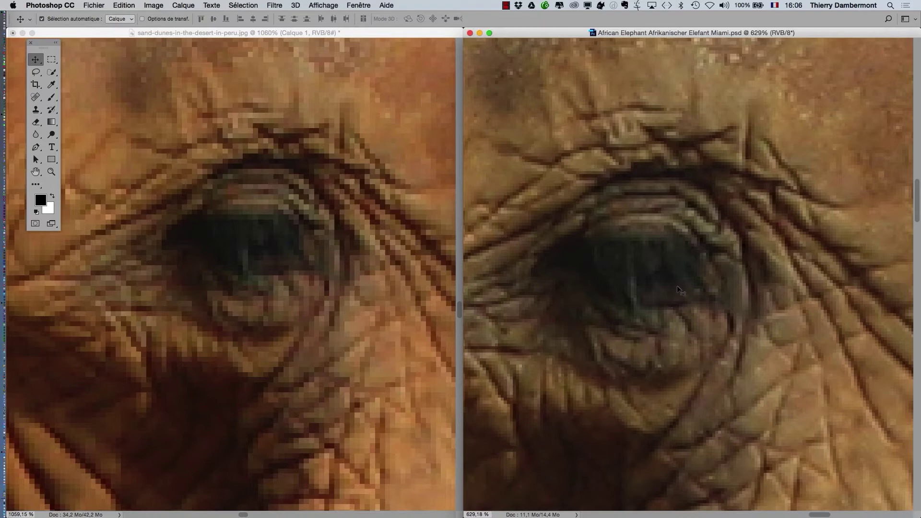
pyautogui.scroll(3, 384, 199)
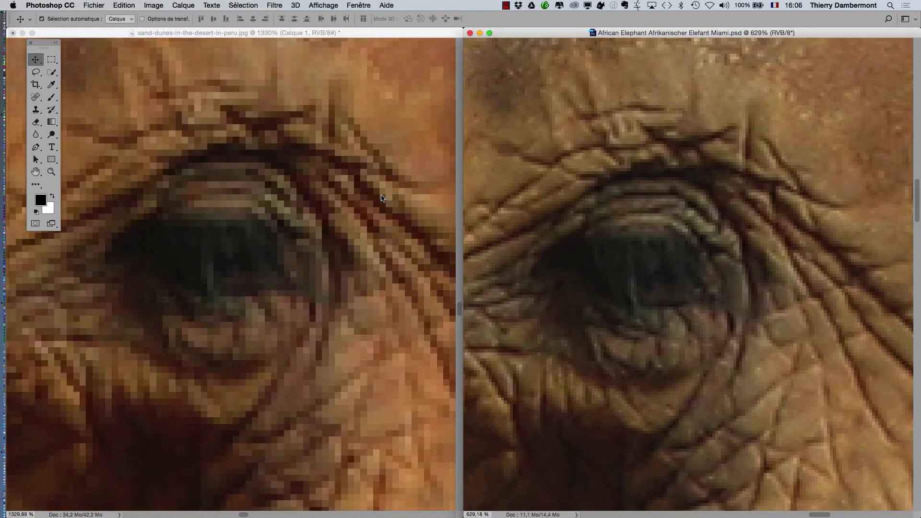
pyautogui.scroll(1, 743, 220)
pyautogui.scroll(1, 743, 219)
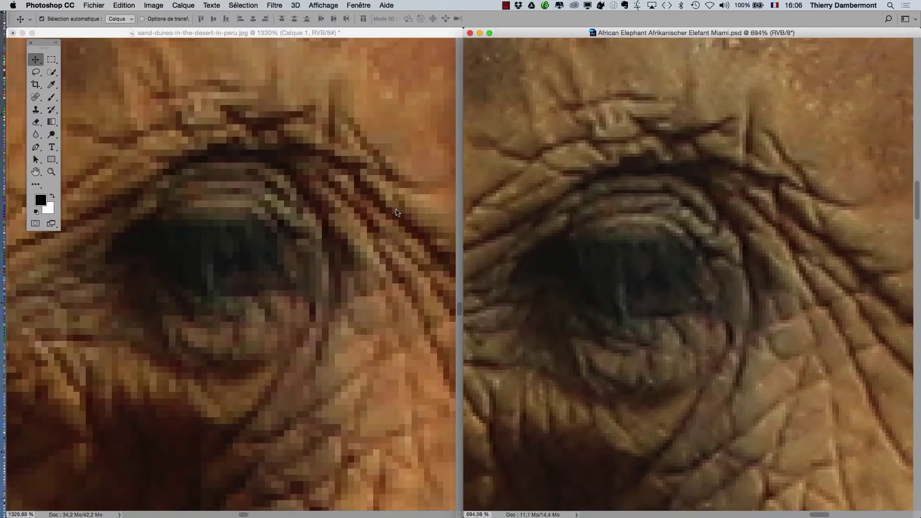
pyautogui.scroll(-1, 268, 219)
pyautogui.scroll(1, 239, 234)
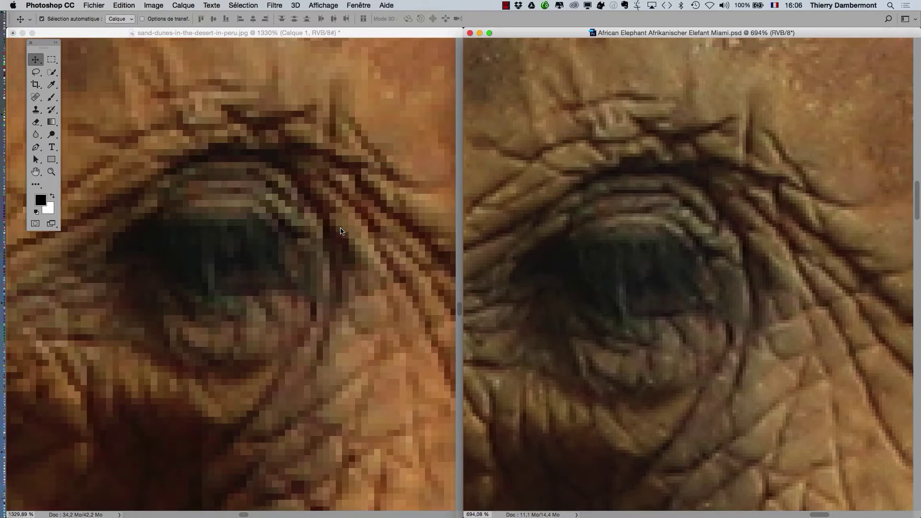
# Display the Layers panel near the dunes composite and delete the elephant layer Calque 1
pyautogui.scroll(-8, 342, 231)
pyautogui.scroll(-2, 342, 229)
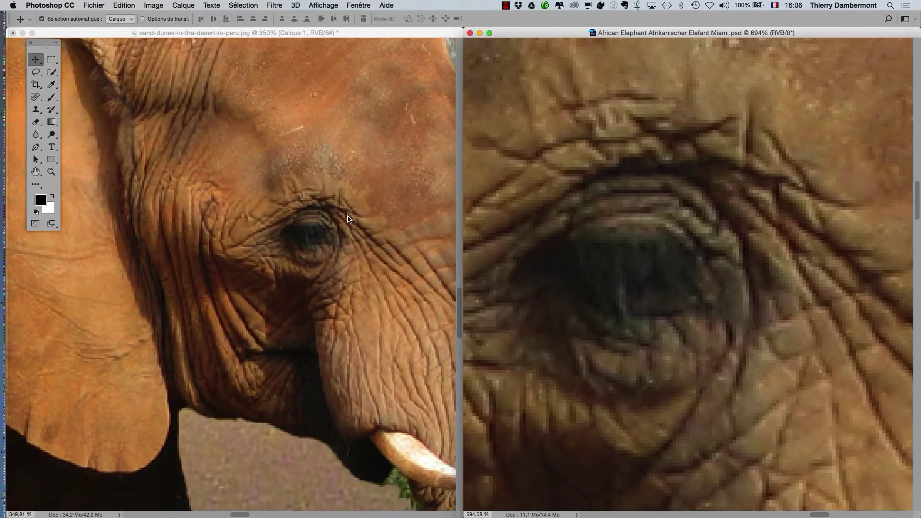
pyautogui.click(217, 34)
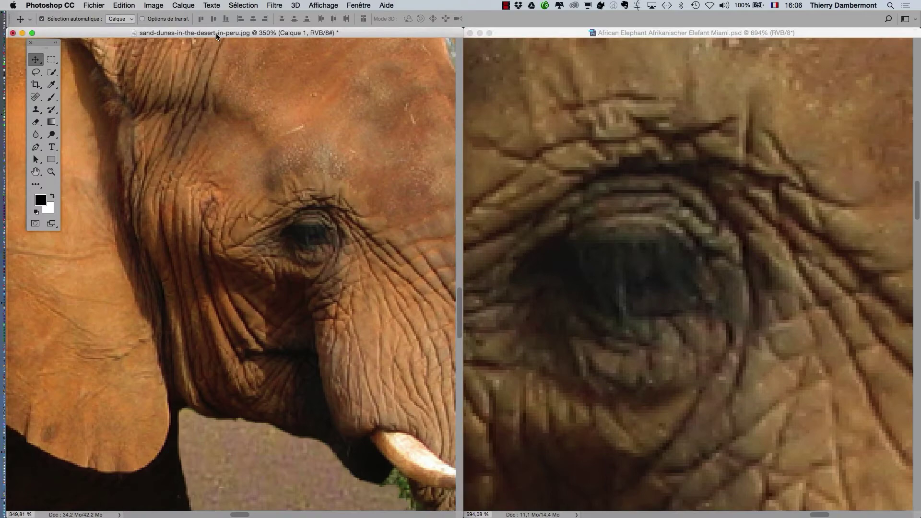
pyautogui.scroll(-12, 271, 182)
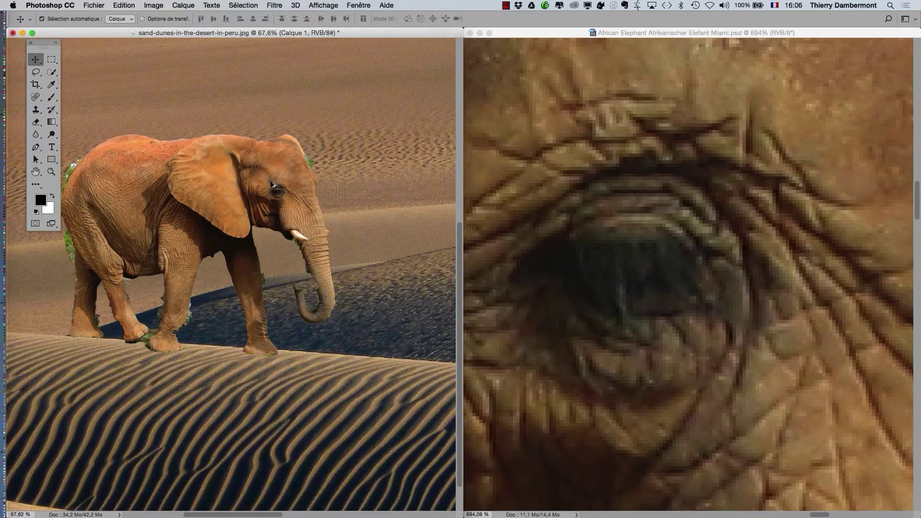
pyautogui.click(355, 4)
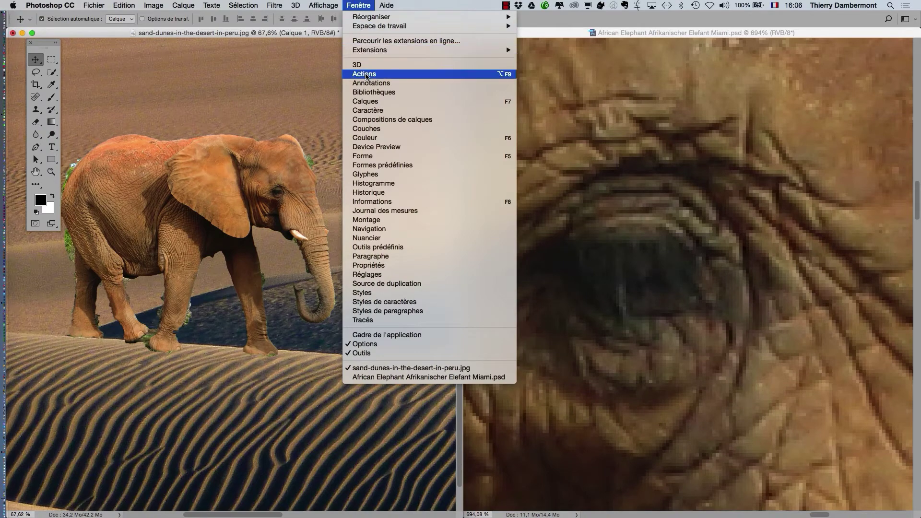
pyautogui.click(374, 103)
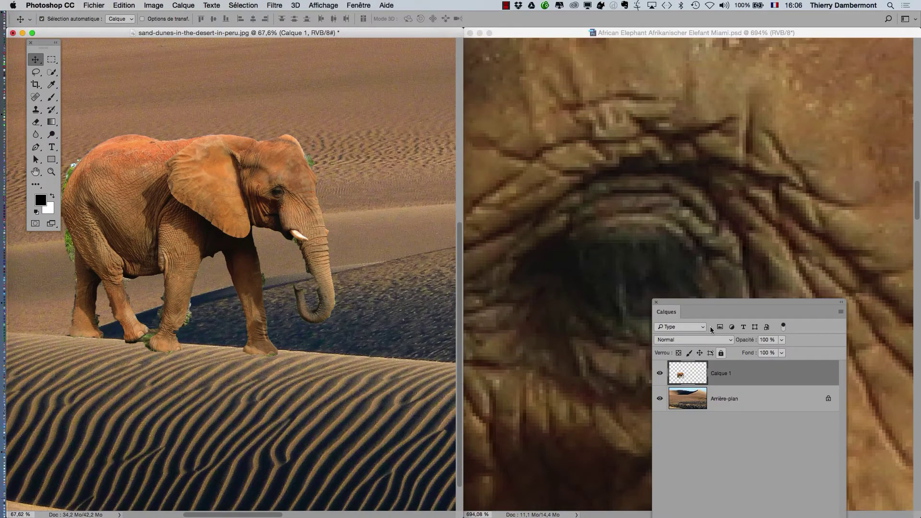
pyautogui.moveTo(699, 302); pyautogui.dragTo(457, 78)
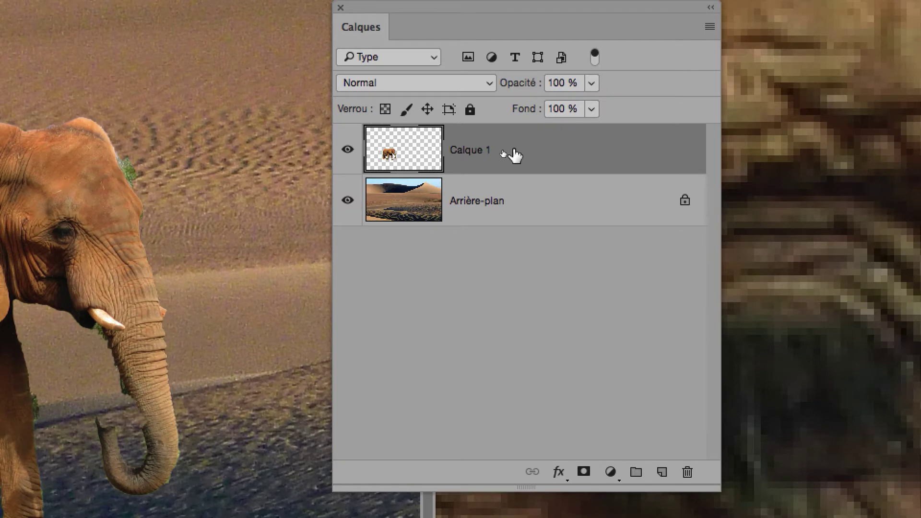
pyautogui.moveTo(513, 154); pyautogui.dragTo(574, 254)
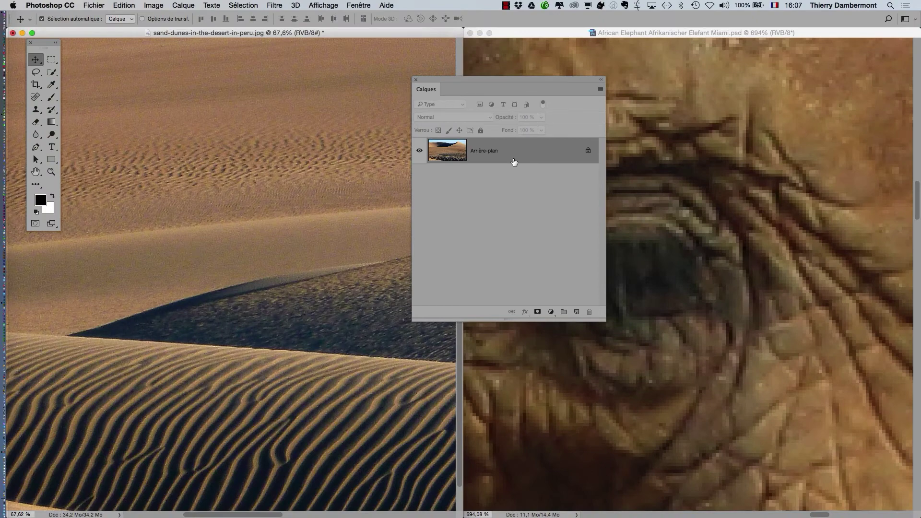
# Open the Image Size settings for the dunes photo and switch the width and height units to percent
pyautogui.scroll(-6, 298, 211)
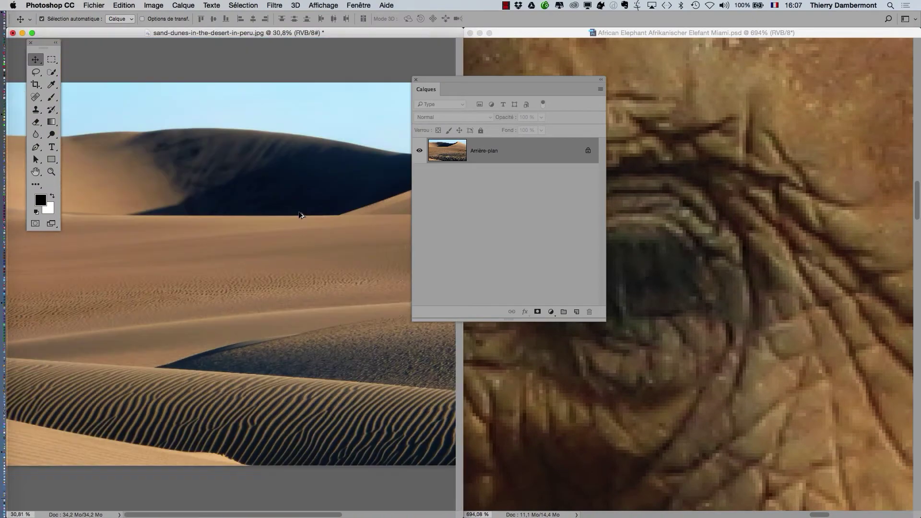
pyautogui.scroll(-5, 299, 214)
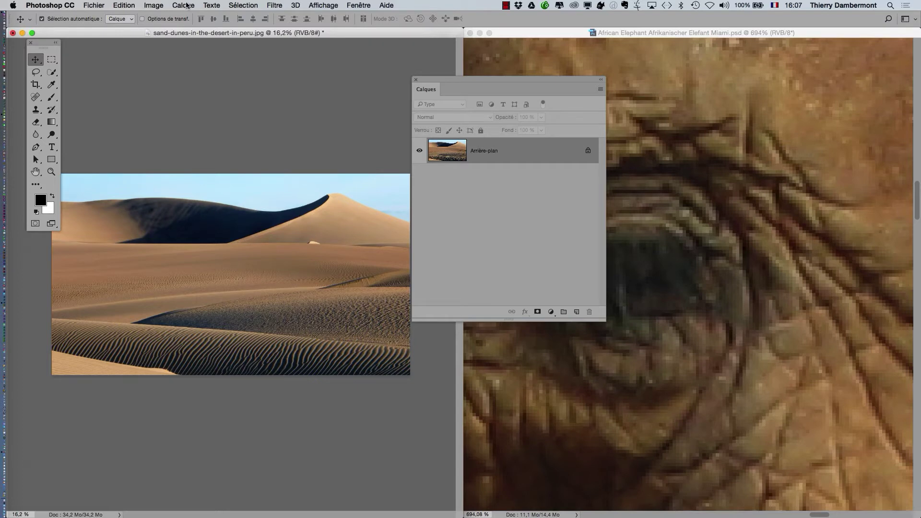
pyautogui.click(154, 5)
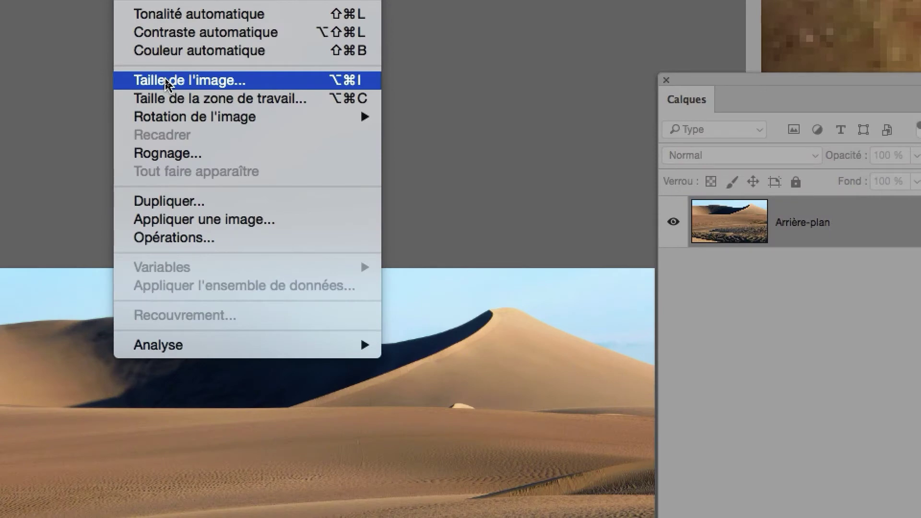
pyautogui.click(166, 81)
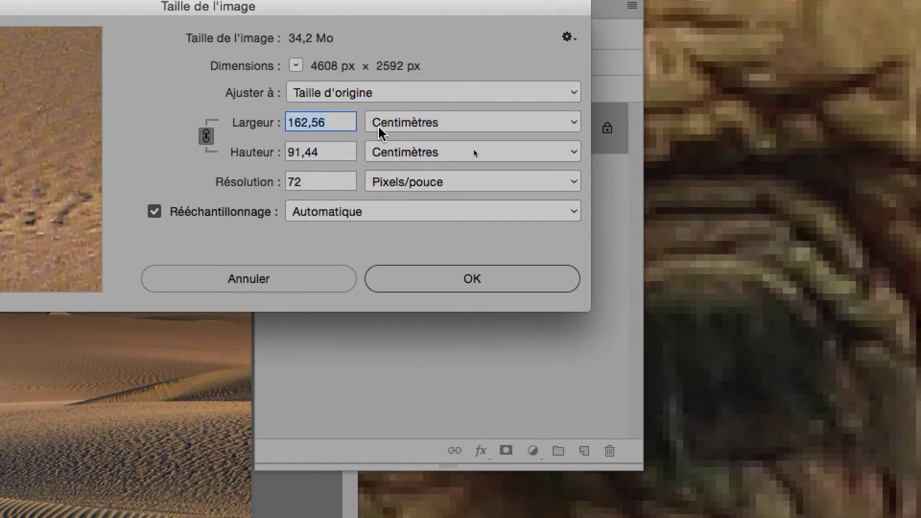
pyautogui.click(515, 69)
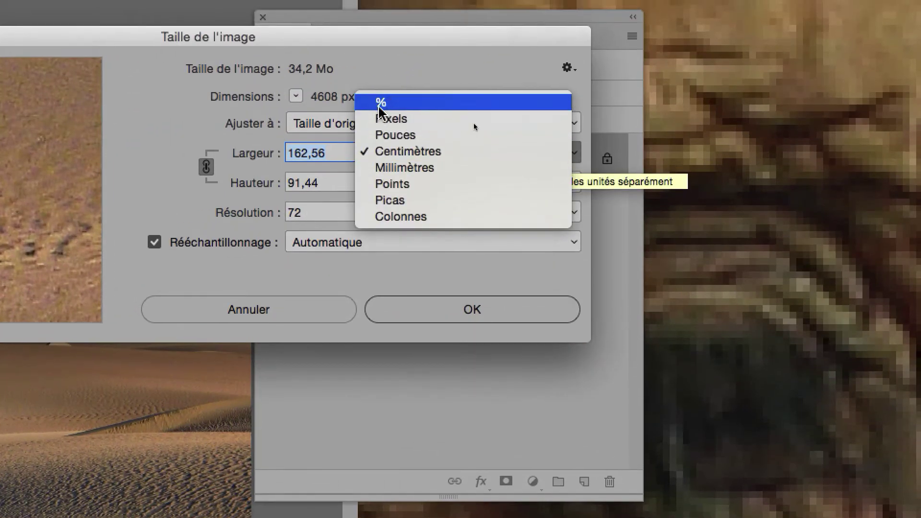
pyautogui.click(380, 72)
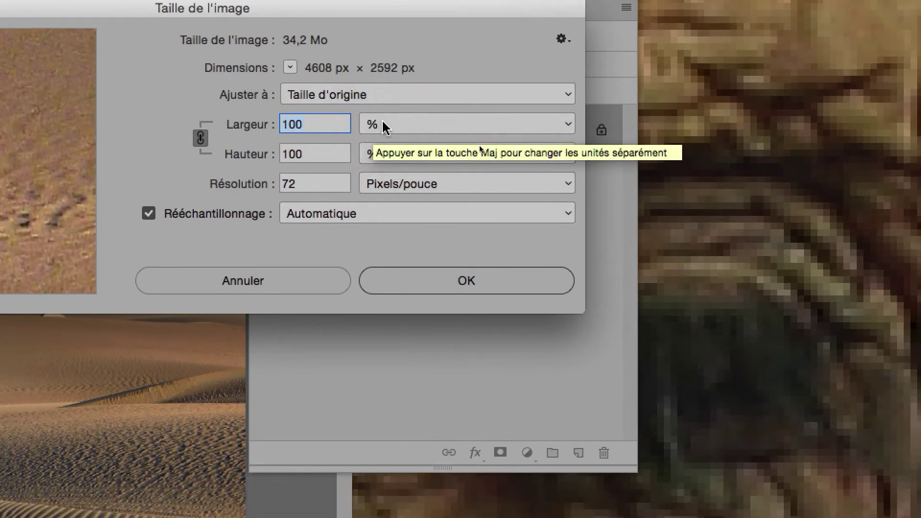
# Enlarge the dunes photo to 400% in width and height at 72 pixels/inch, with automatic resampling
pyautogui.click(383, 126)
pyautogui.click(384, 125)
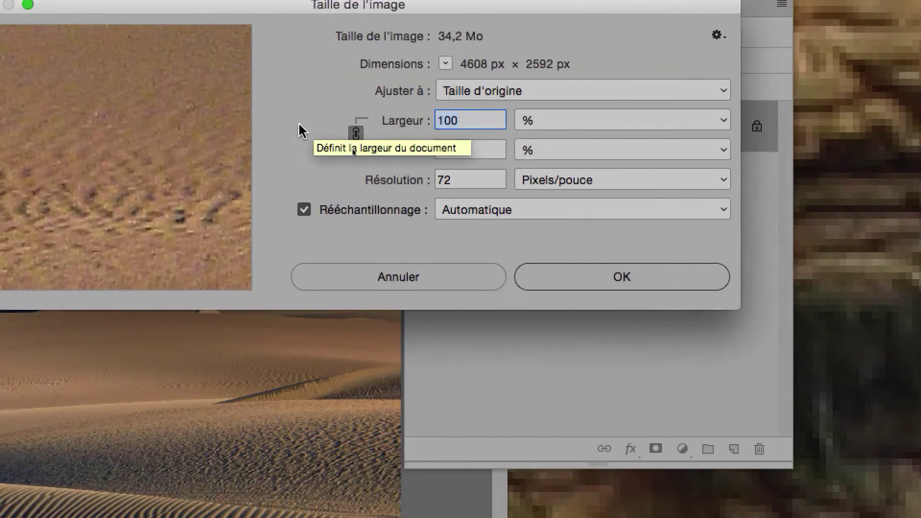
pyautogui.write('400')
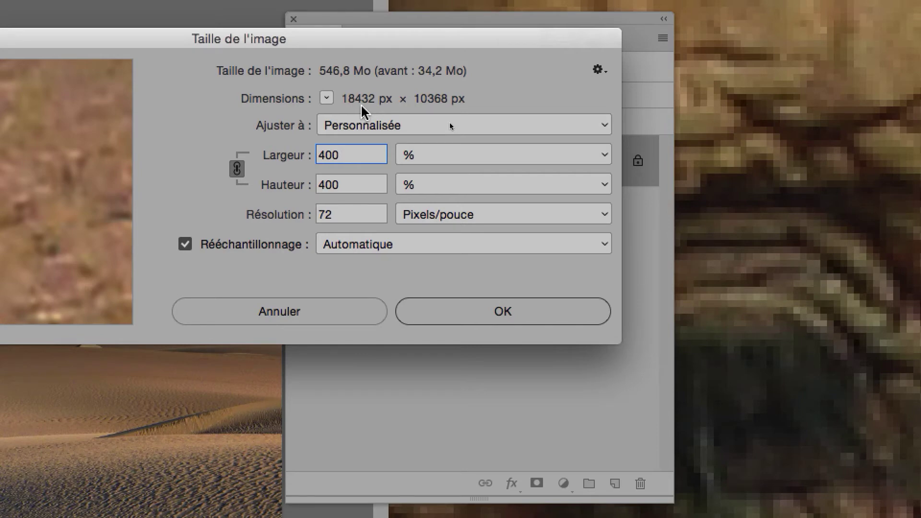
pyautogui.press('alt')
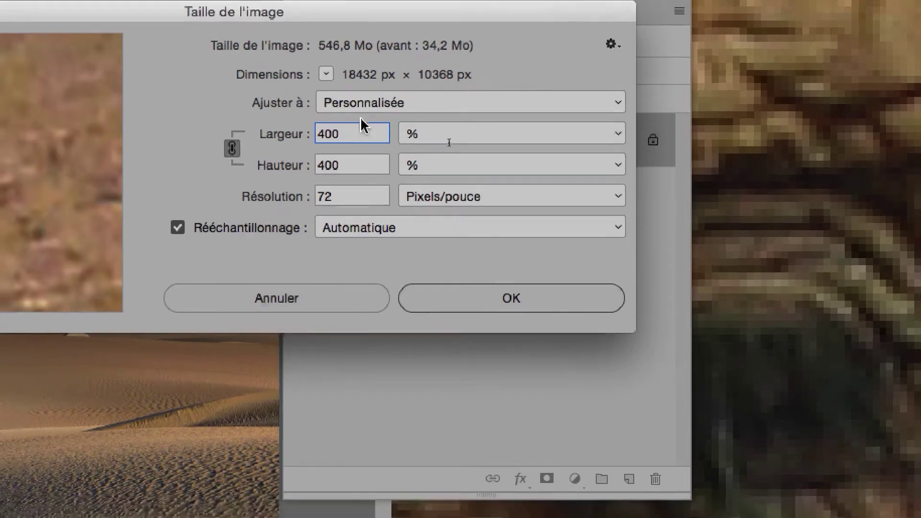
pyautogui.doubleClick(340, 196)
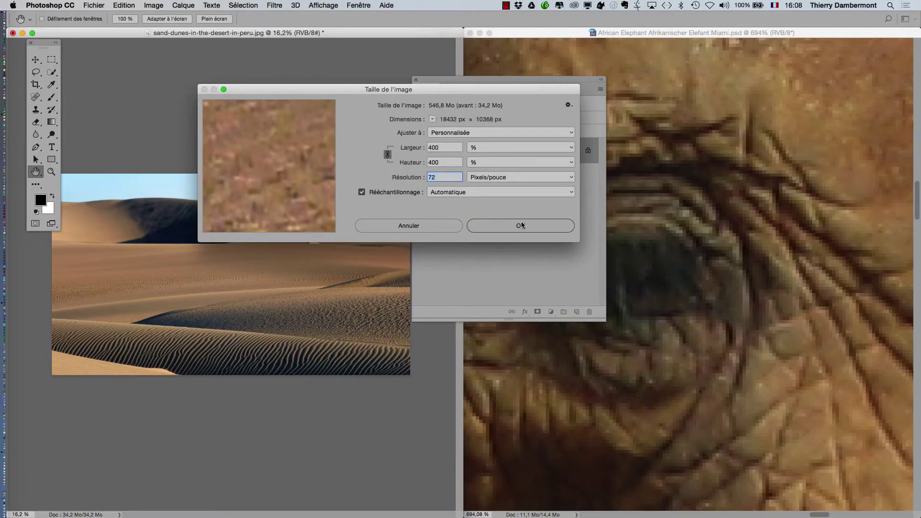
pyautogui.click(535, 348)
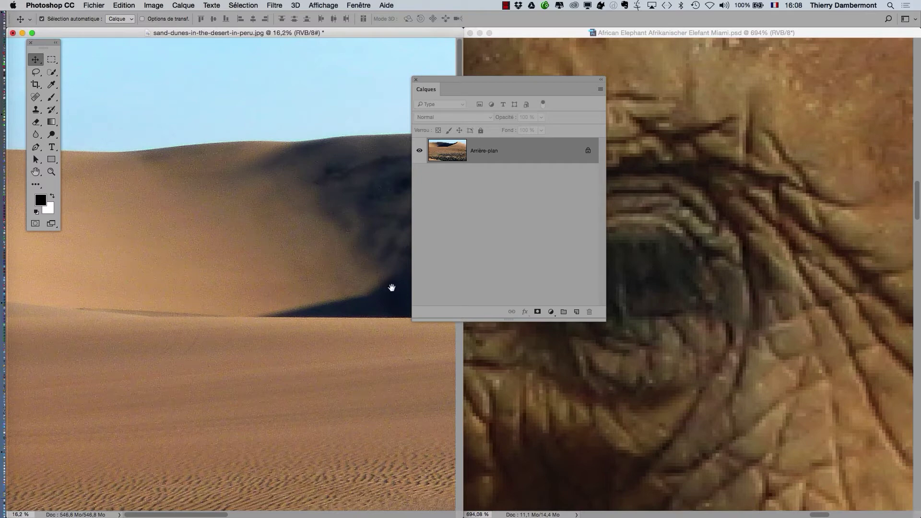
# Pan and zoom through the enlarged dunes photo to examine its new size and sand detail
pyautogui.moveTo(252, 309); pyautogui.dragTo(295, 259)
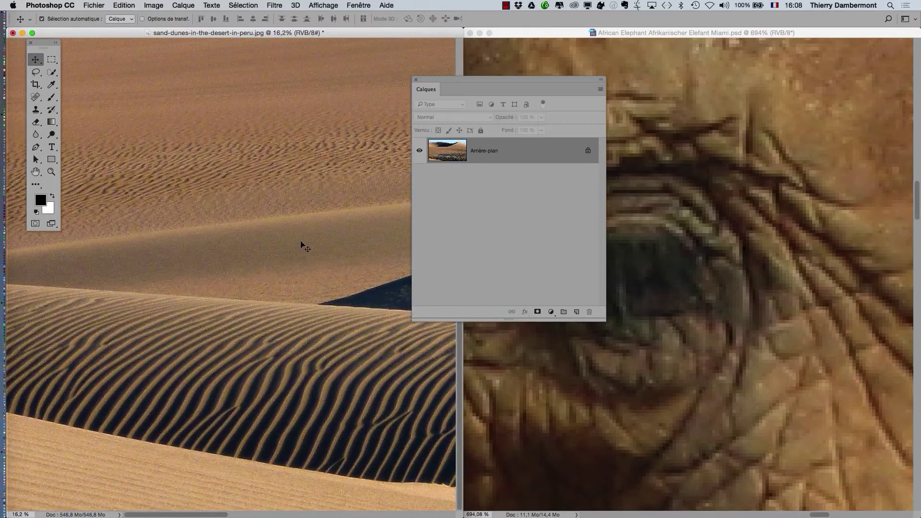
pyautogui.press('super+0')
pyautogui.scroll(3, 320, 308)
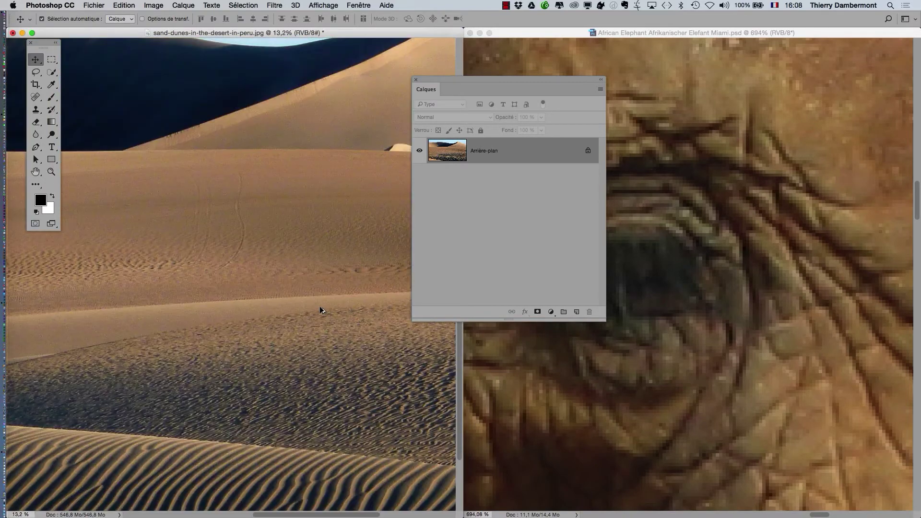
pyautogui.scroll(1, 321, 310)
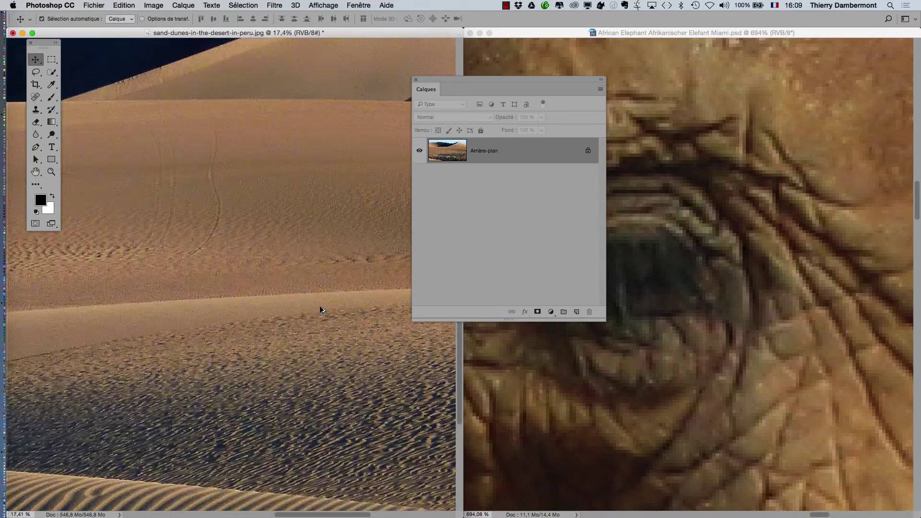
pyautogui.scroll(-1, 320, 309)
pyautogui.moveTo(173, 342); pyautogui.dragTo(341, 271)
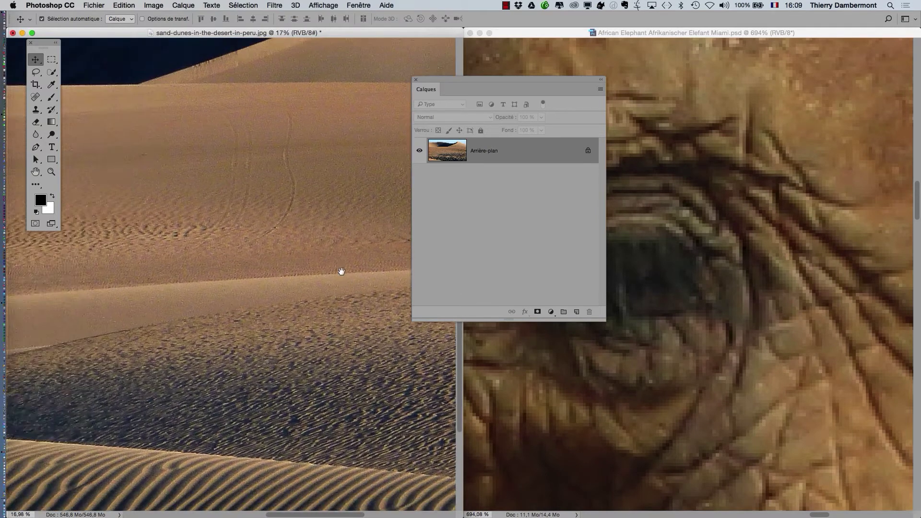
pyautogui.moveTo(239, 322); pyautogui.dragTo(282, 320)
pyautogui.scroll(-5, 282, 320)
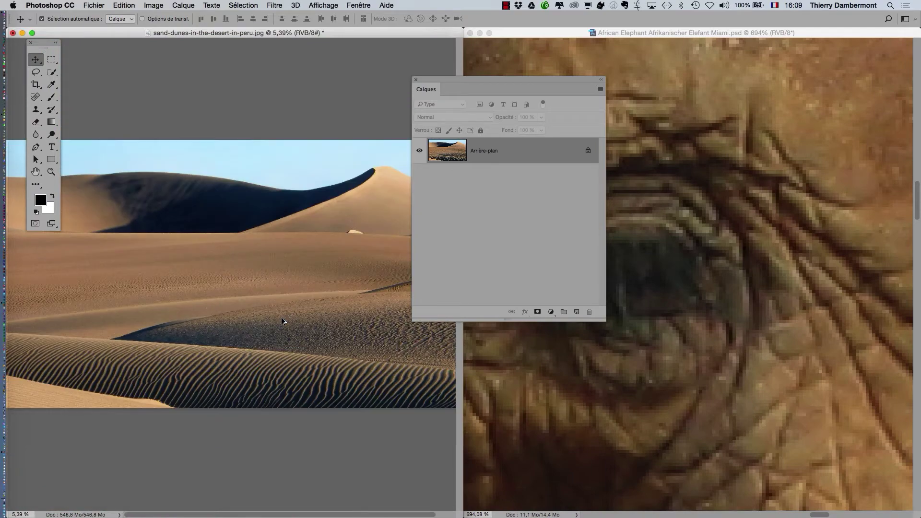
# Copy the selected elephant from the African Elephant photo into the enlarged dunes photo and move the Layers panel away from the dunes
pyautogui.click(648, 33)
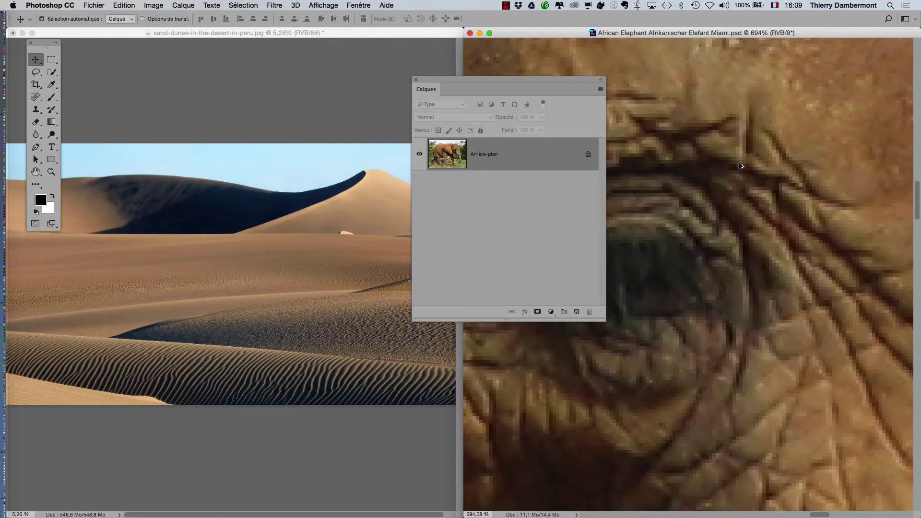
pyautogui.scroll(-6, 741, 166)
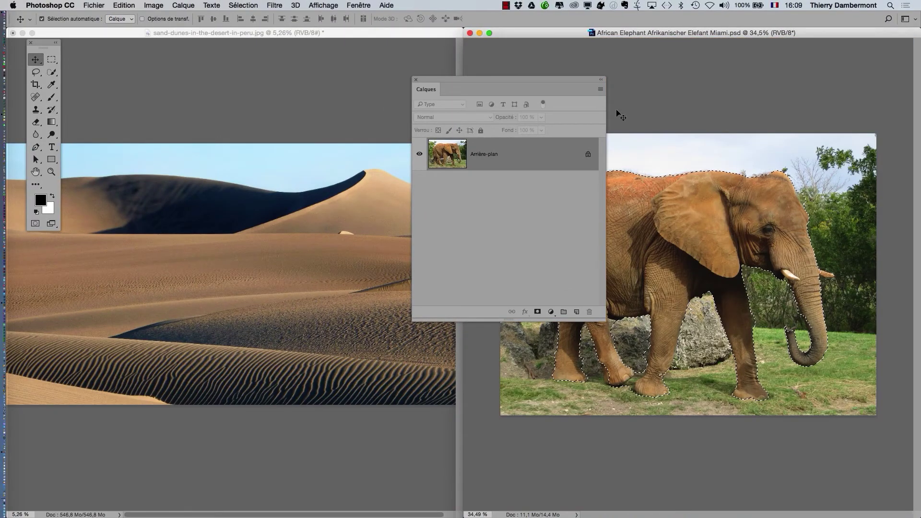
pyautogui.moveTo(575, 78); pyautogui.dragTo(456, 310)
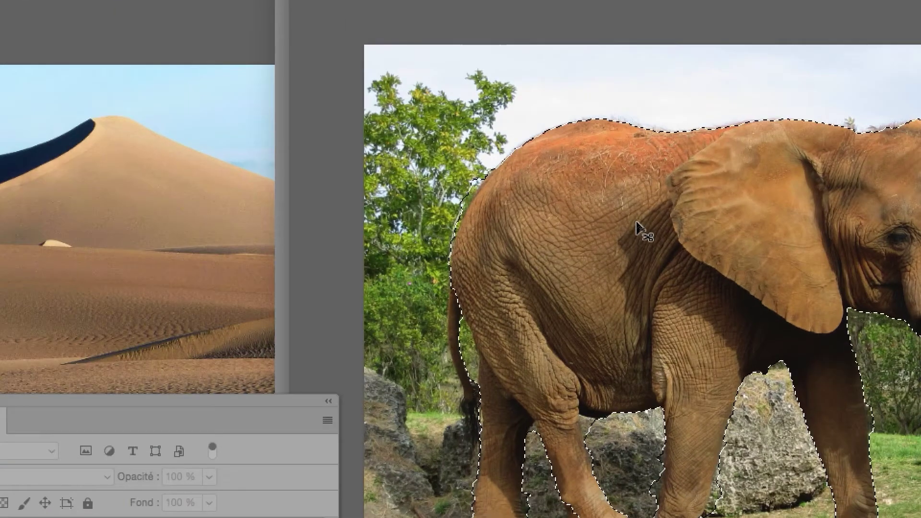
pyautogui.moveTo(638, 225); pyautogui.dragTo(0, 315)
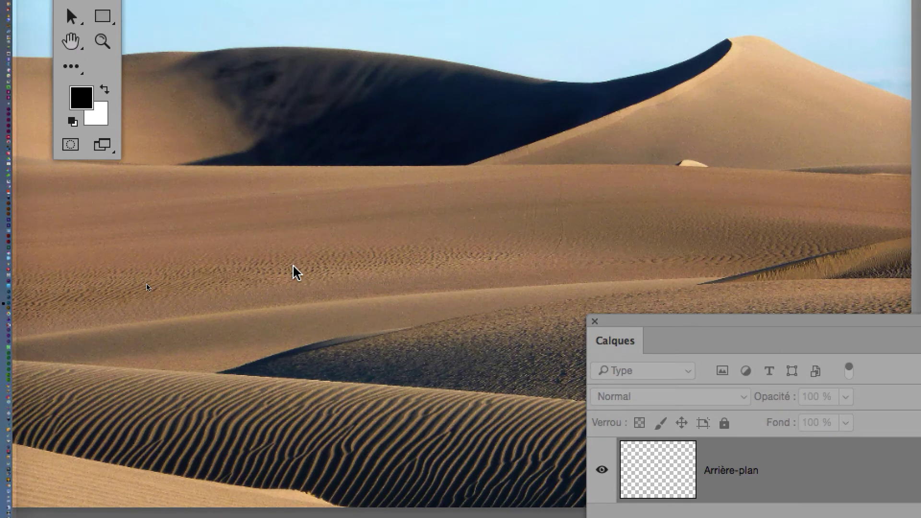
pyautogui.moveTo(296, 272); pyautogui.dragTo(294, 270)
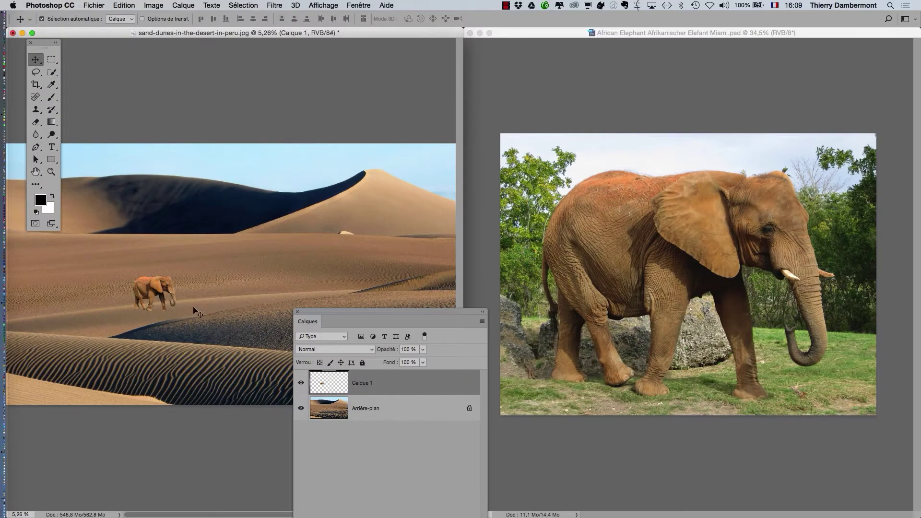
pyautogui.moveTo(318, 311); pyautogui.dragTo(573, 435)
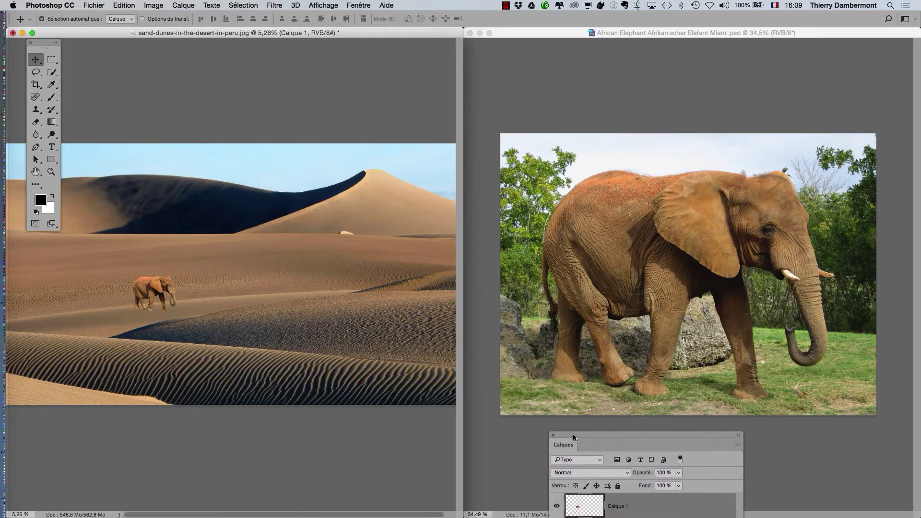
# Examine the elephant's scale within the dunes, and compare its eye with the source photo's eye at similar high magnification
pyautogui.scroll(5, 128, 296)
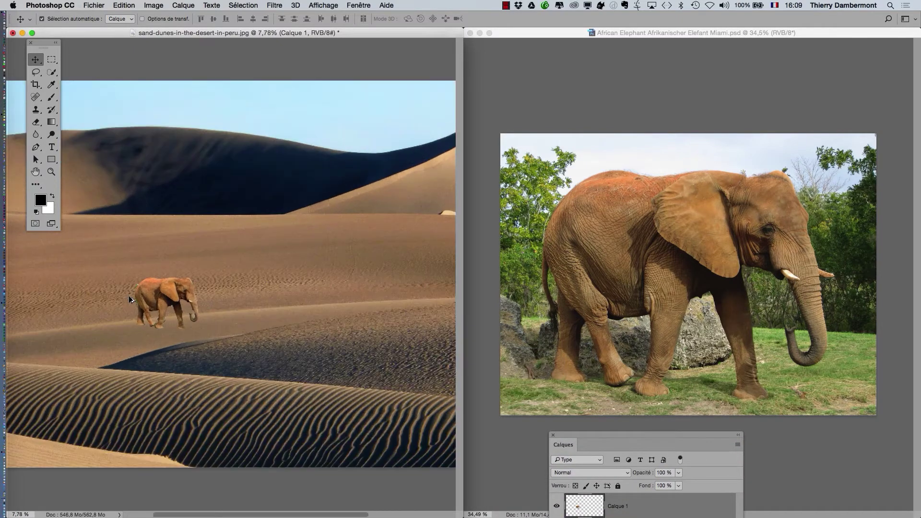
pyautogui.scroll(-5, 129, 295)
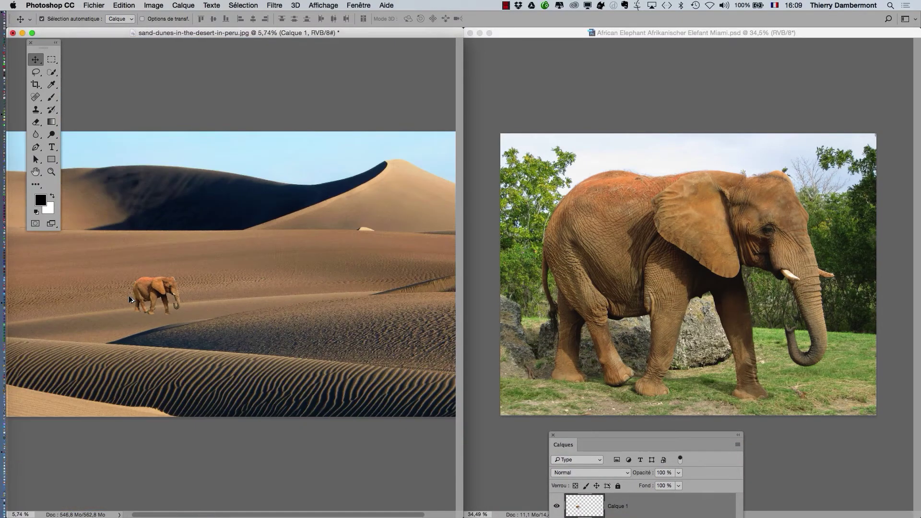
pyautogui.scroll(-2, 130, 299)
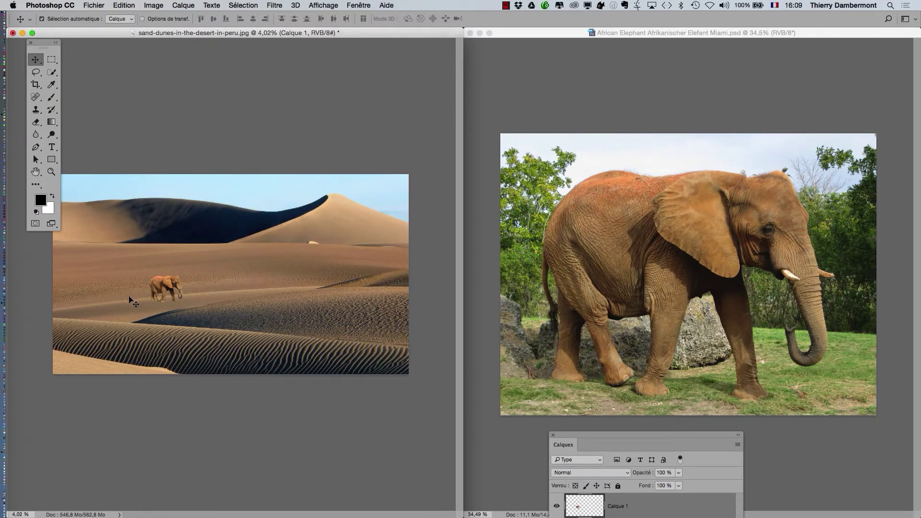
pyautogui.scroll(5, 172, 296)
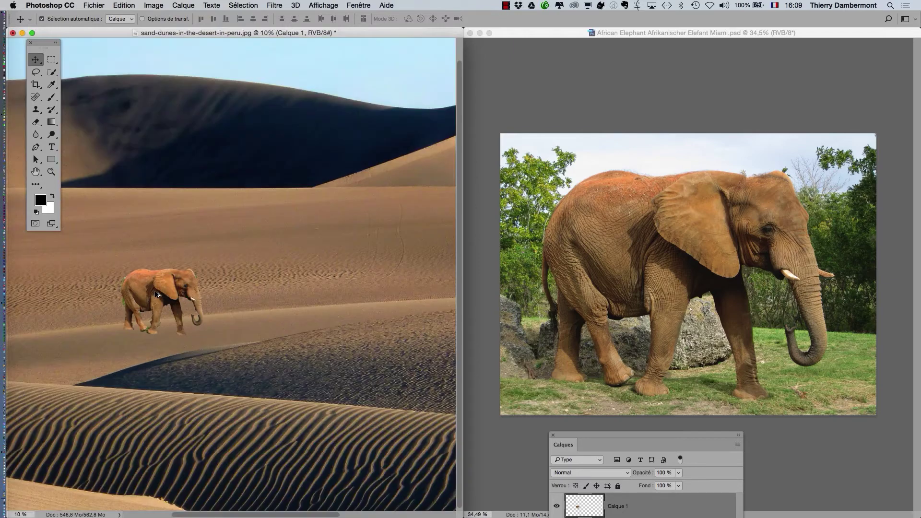
pyautogui.scroll(15, 172, 296)
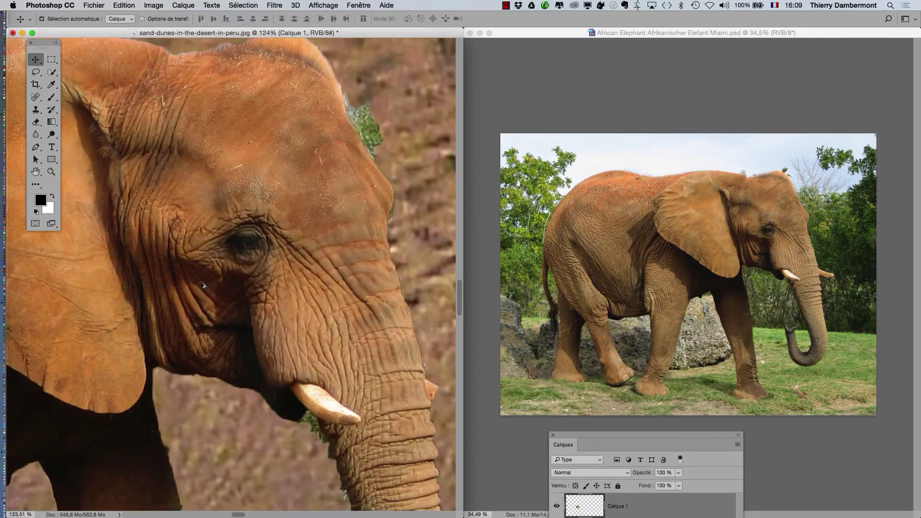
pyautogui.scroll(6, 249, 253)
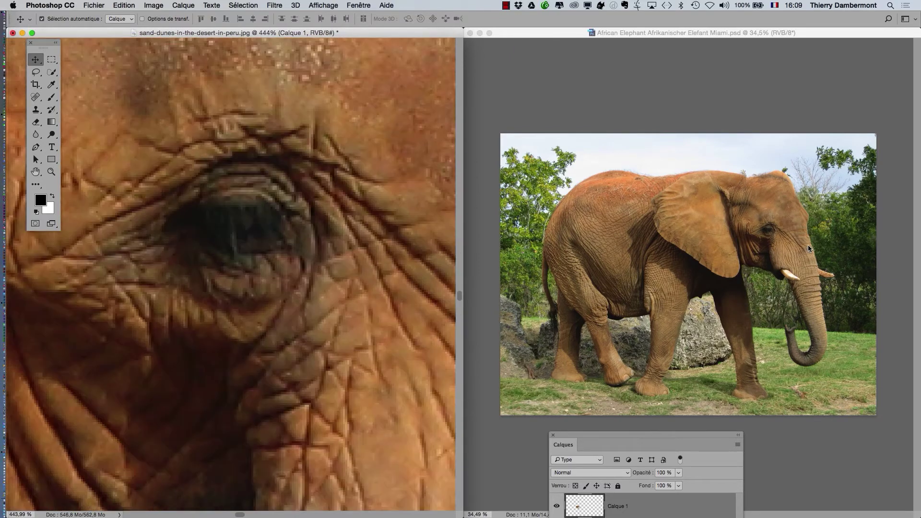
pyautogui.scroll(16, 765, 236)
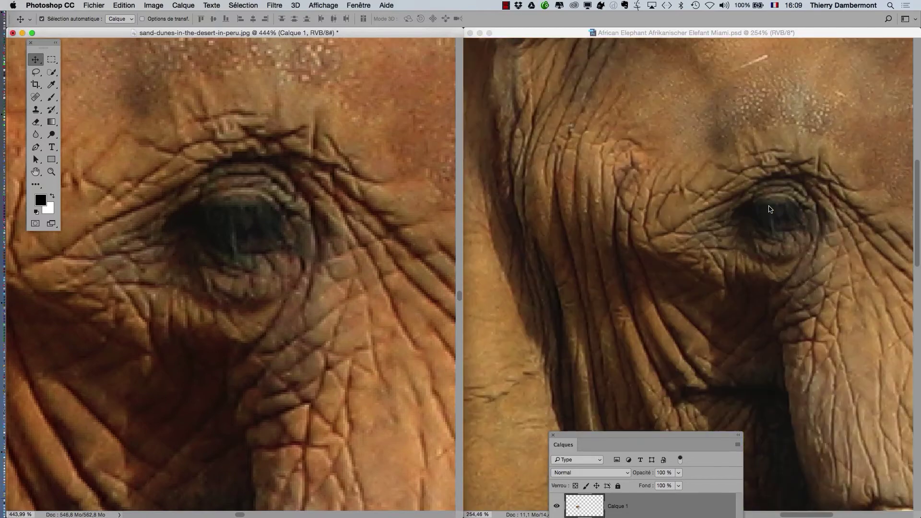
pyautogui.scroll(-2, 756, 231)
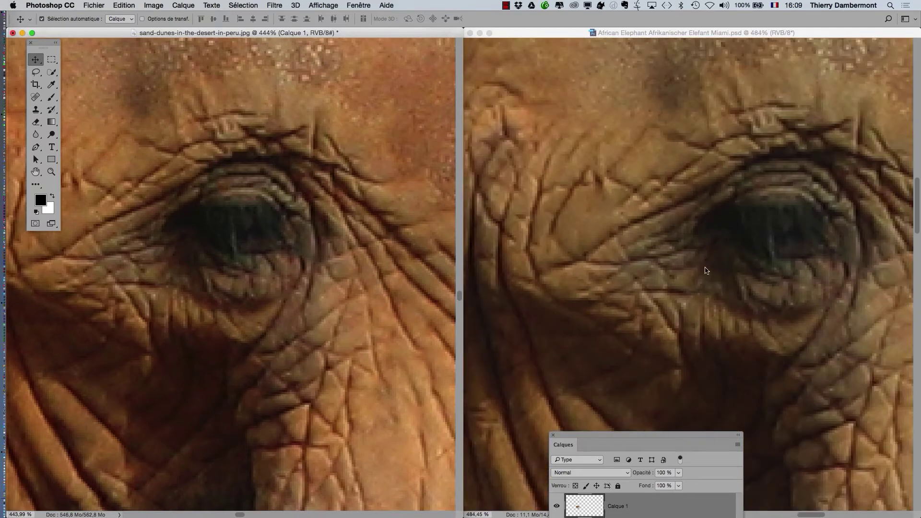
pyautogui.scroll(-1, 705, 269)
pyautogui.scroll(-1, 705, 269)
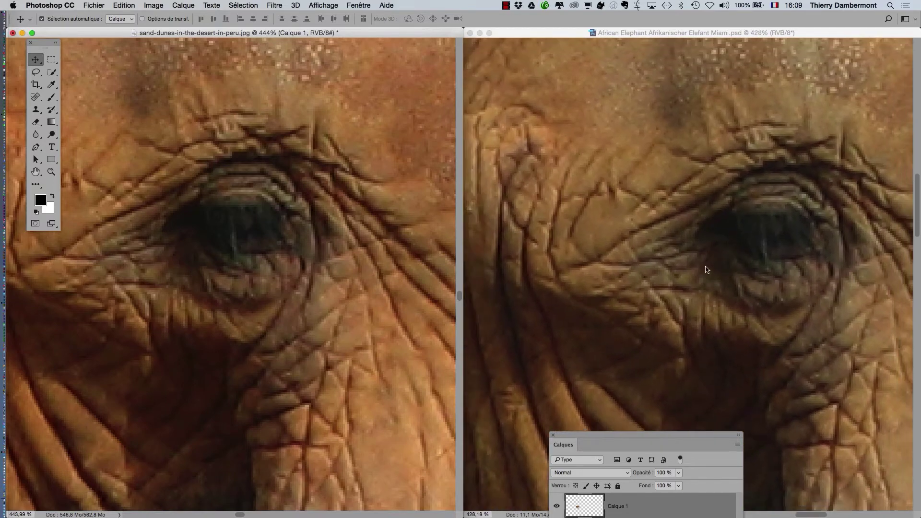
# Compare the colours and skin detail of the elephant's head in both documents at progressively lower magnification
pyautogui.scroll(-5, 258, 270)
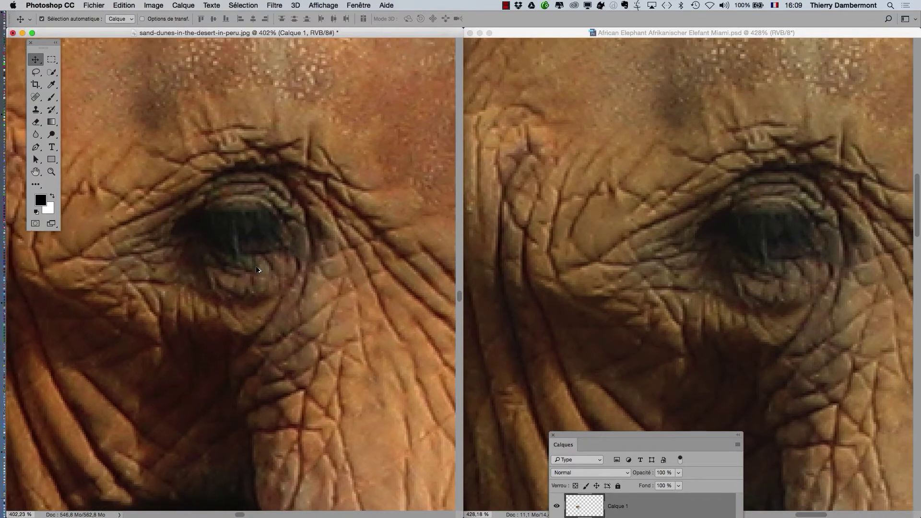
pyautogui.scroll(-3, 258, 269)
pyautogui.scroll(-3, 639, 271)
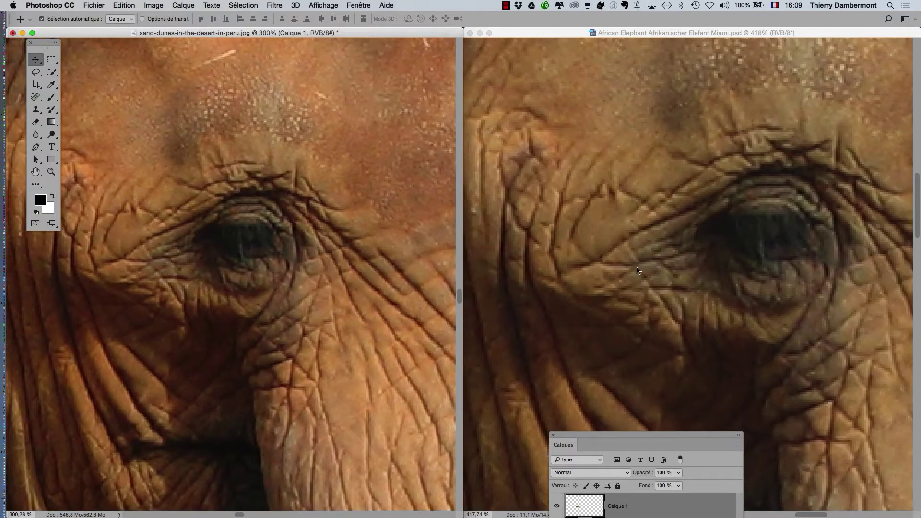
pyautogui.scroll(-6, 386, 272)
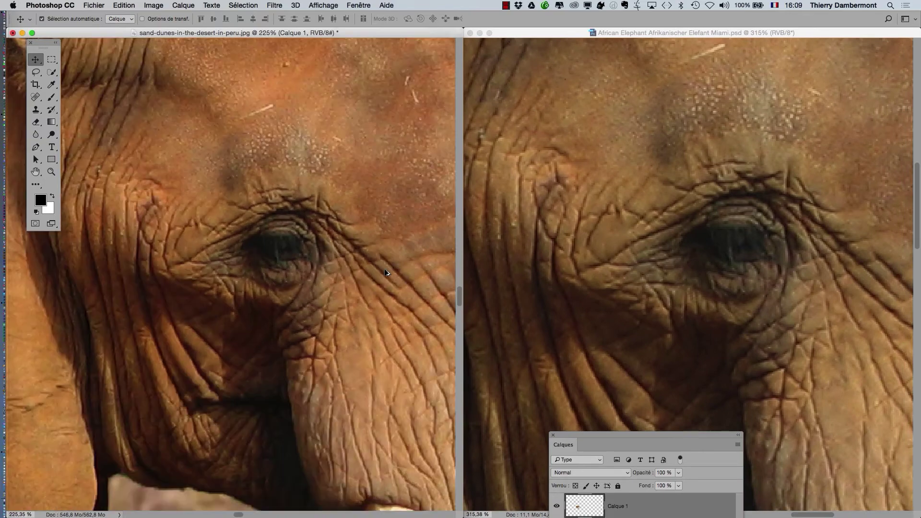
pyautogui.scroll(-3, 659, 264)
pyautogui.scroll(-5, 659, 264)
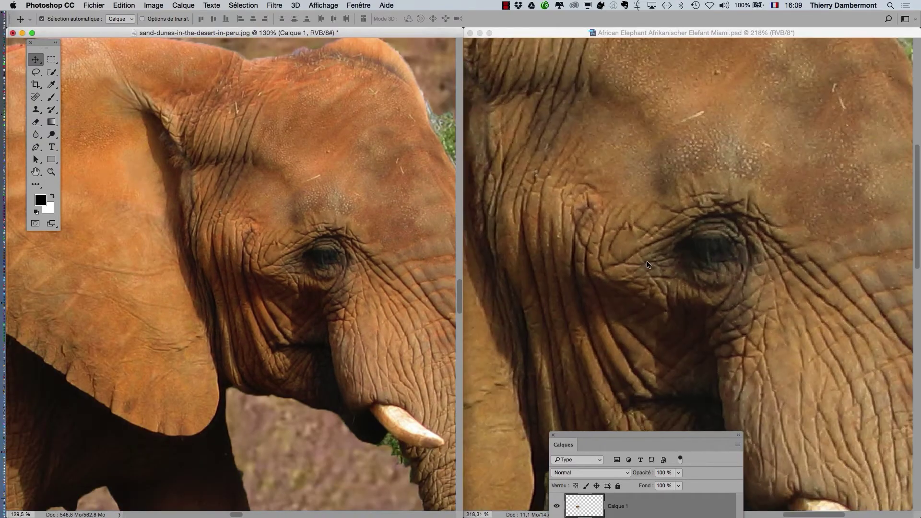
pyautogui.scroll(-3, 404, 272)
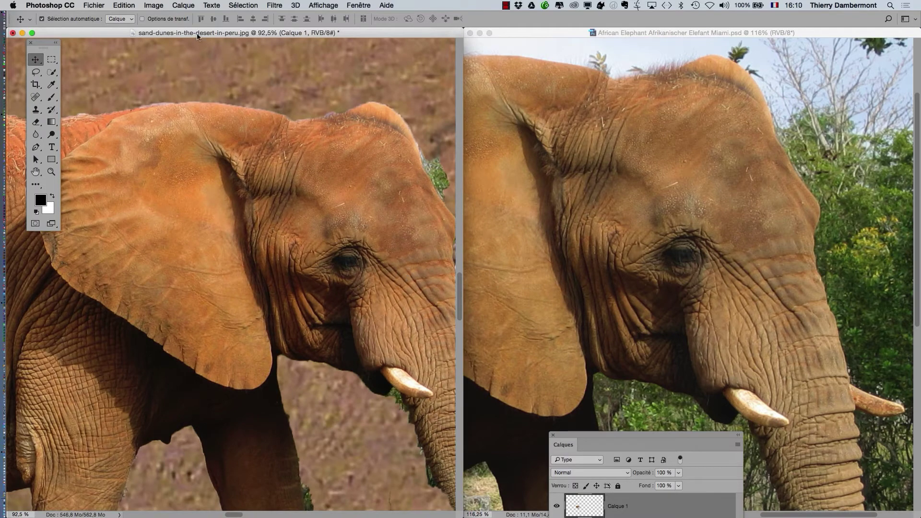
# Assign the sRGB IEC61966-2.1 colour profile to the dunes composite
pyautogui.click(121, 5)
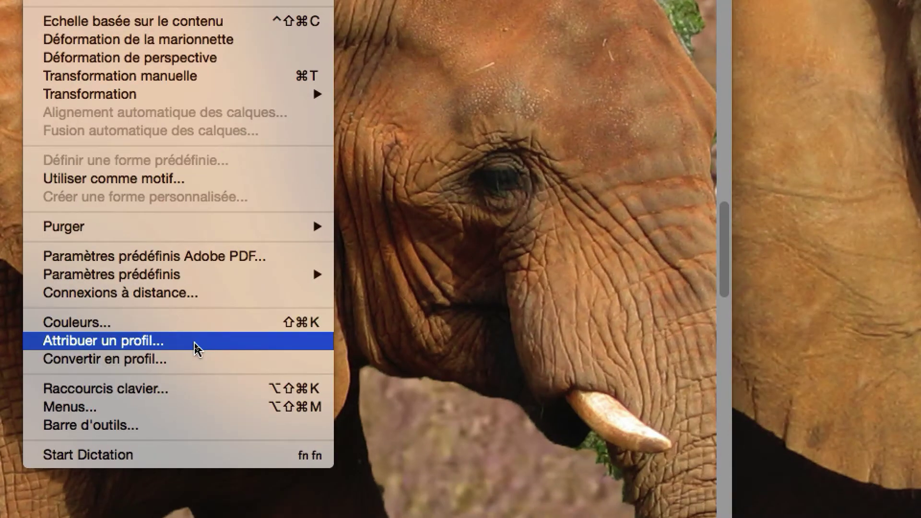
pyautogui.click(194, 342)
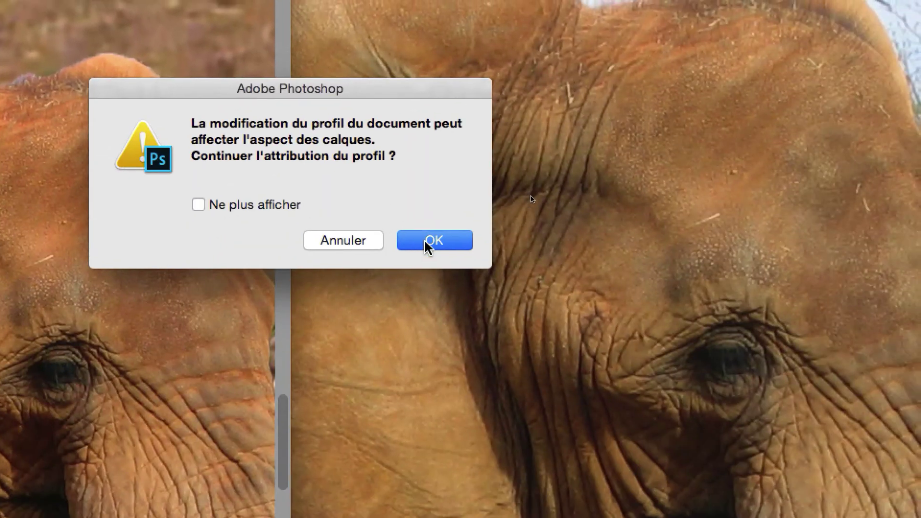
pyautogui.click(490, 294)
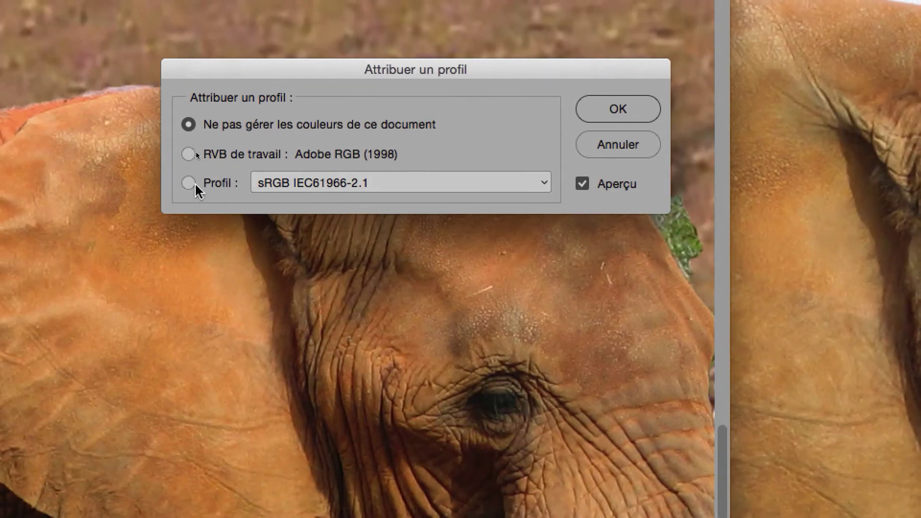
pyautogui.click(99, 250)
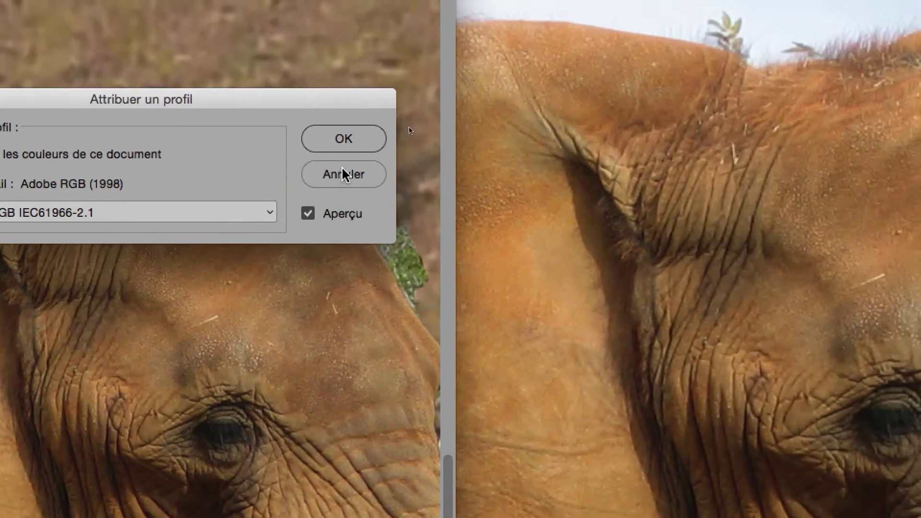
pyautogui.click(598, 109)
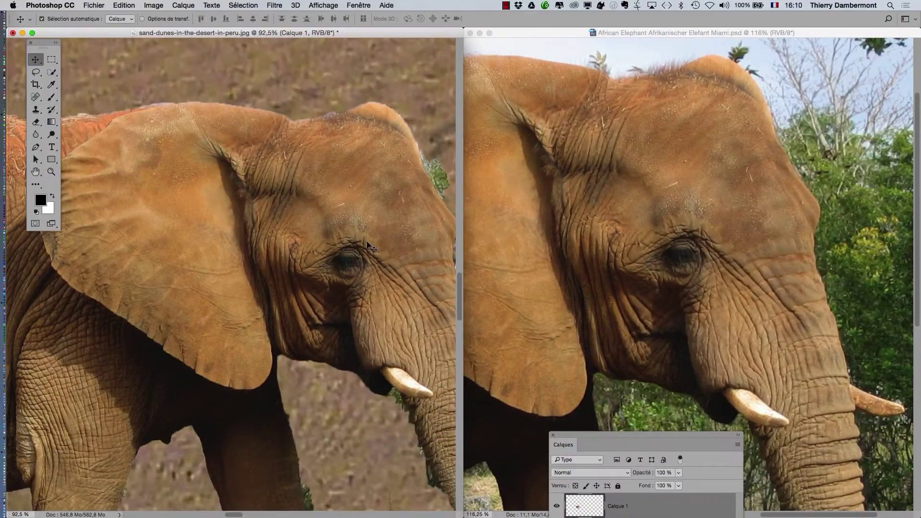
# Compare the colours of the whole elephant in the dunes composite with those in the source photo
pyautogui.scroll(-5, 670, 279)
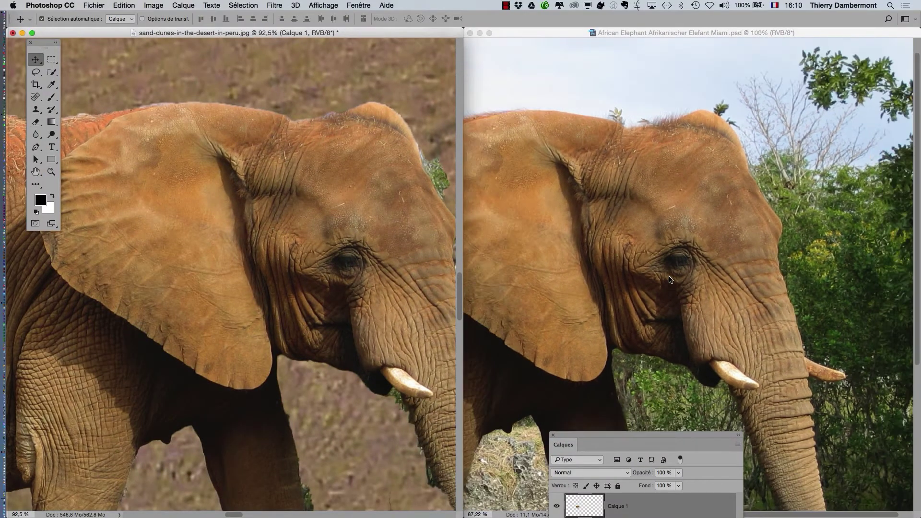
pyautogui.scroll(-1, 347, 288)
pyautogui.scroll(-10, 347, 287)
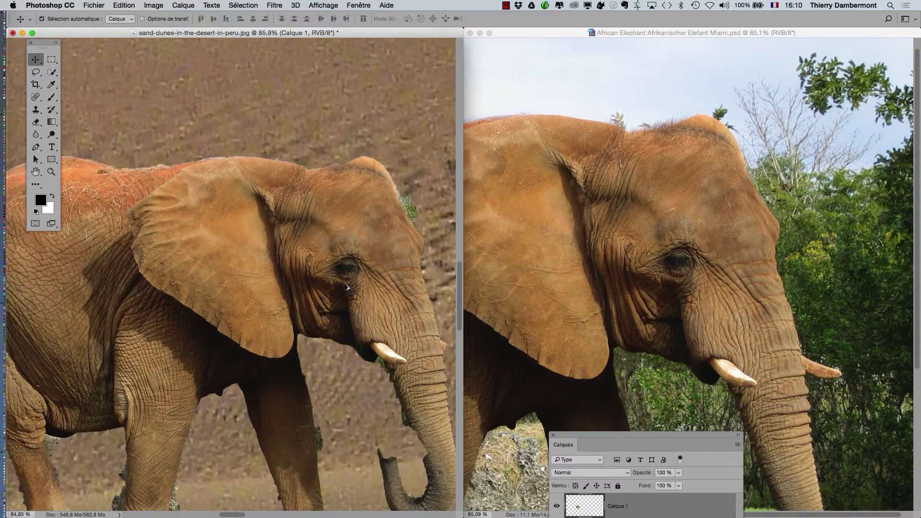
pyautogui.moveTo(293, 302); pyautogui.dragTo(300, 222)
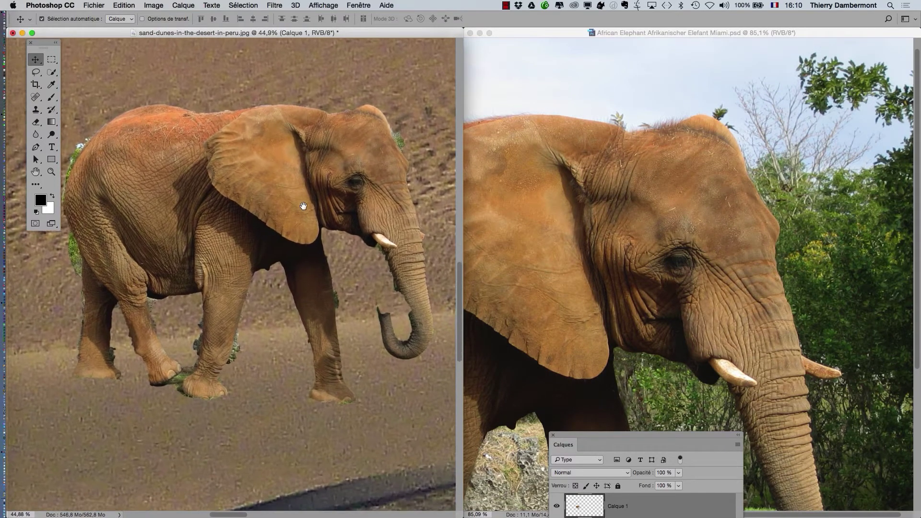
pyautogui.scroll(-2, 344, 256)
pyautogui.scroll(-5, 603, 271)
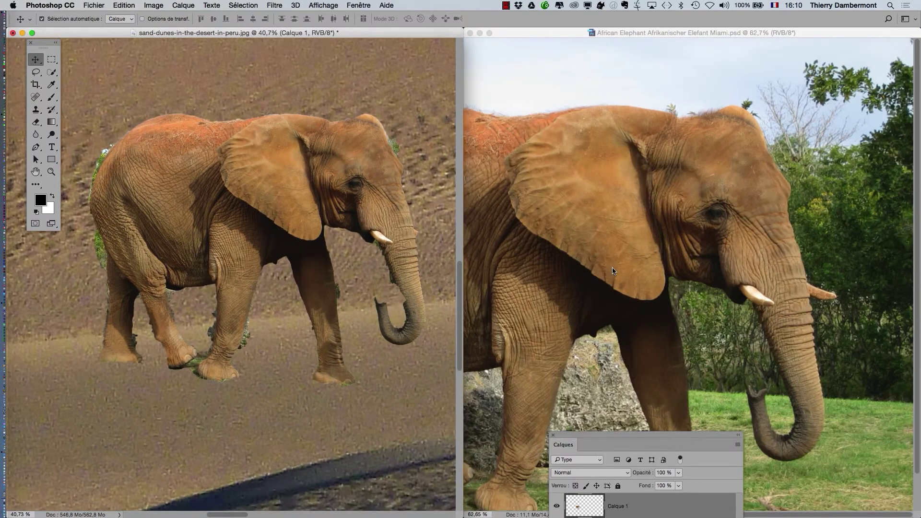
pyautogui.scroll(-2, 612, 271)
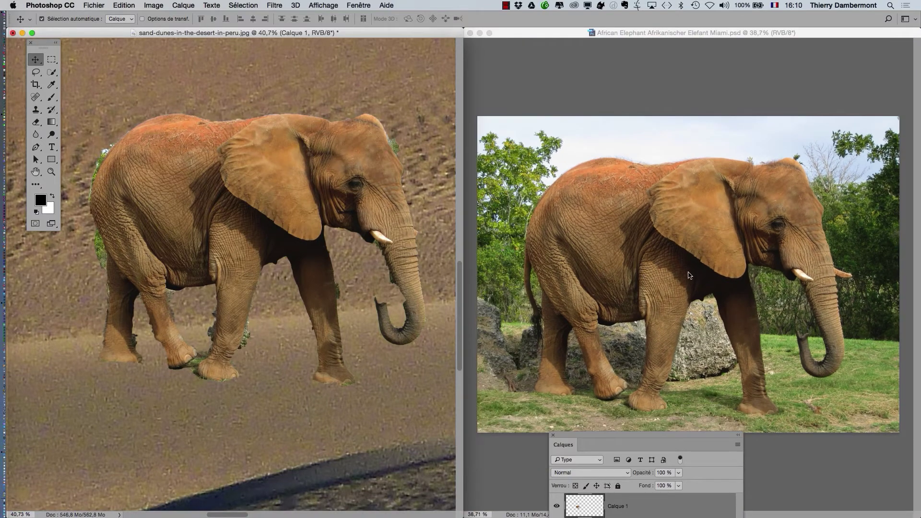
# Switch between the two documents, leaving the elephant source active, and move the Layers panel clear of its photo
pyautogui.click(689, 263)
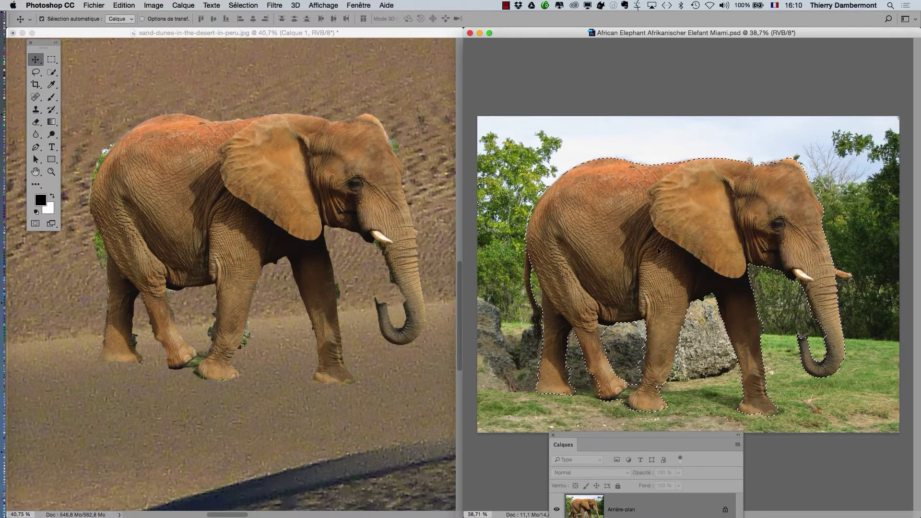
pyautogui.click(334, 45)
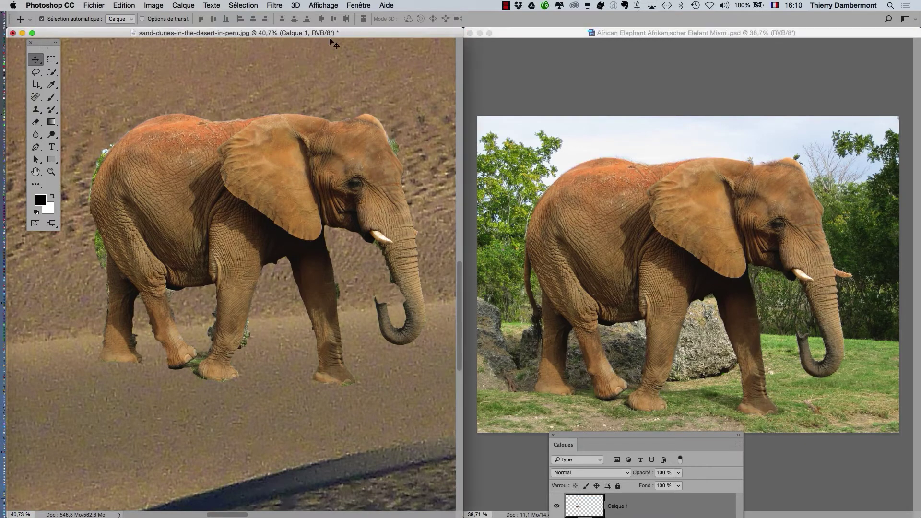
pyautogui.click(664, 34)
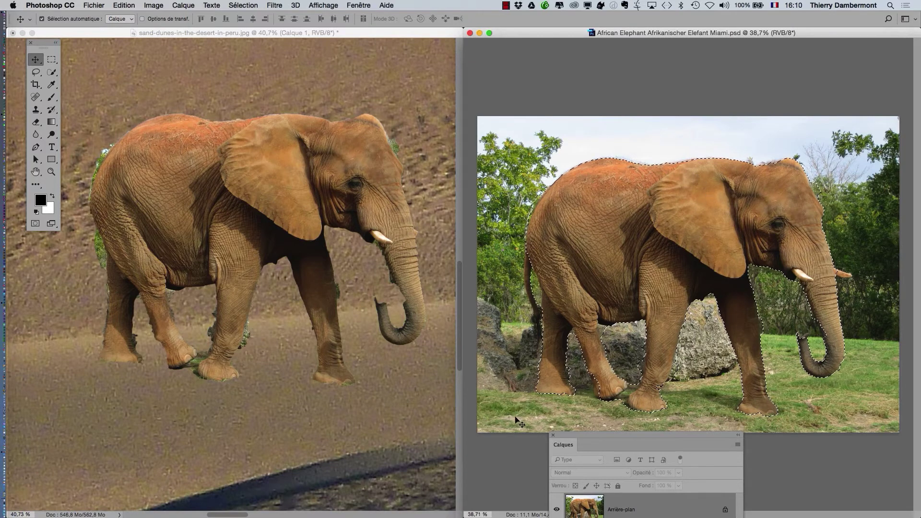
pyautogui.moveTo(565, 436); pyautogui.dragTo(662, 452)
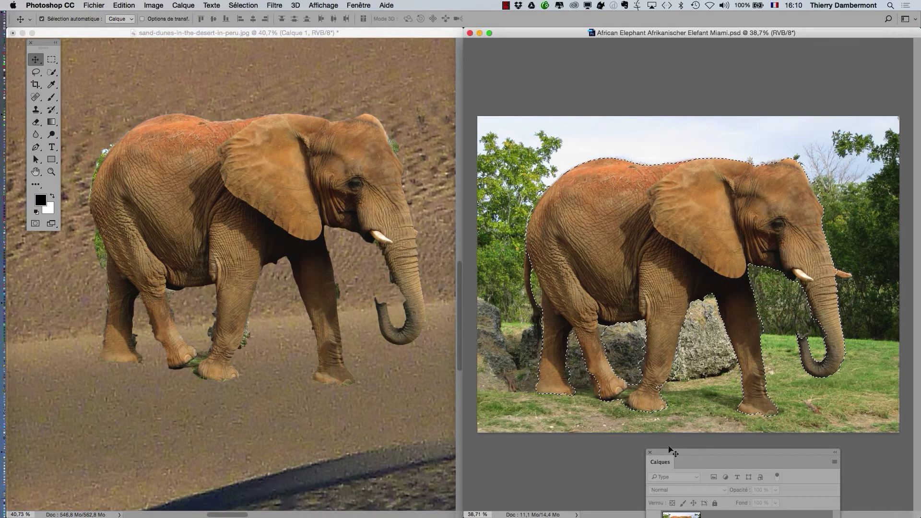
pyautogui.scroll(-8, 355, 326)
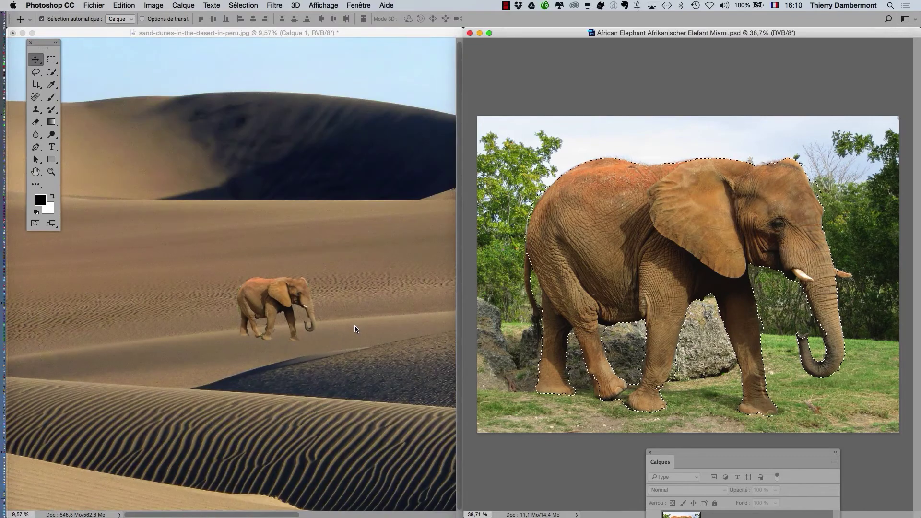
# Move the elephant slightly to the right along the middle dune, with more of the landscape in view
pyautogui.scroll(-1, 336, 321)
pyautogui.scroll(-3, 206, 291)
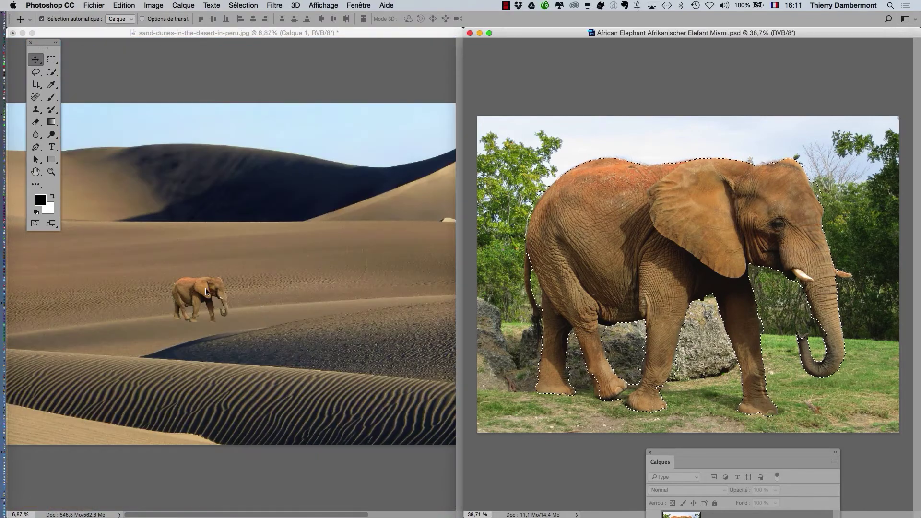
pyautogui.click(206, 292)
pyautogui.moveTo(206, 291); pyautogui.dragTo(232, 299)
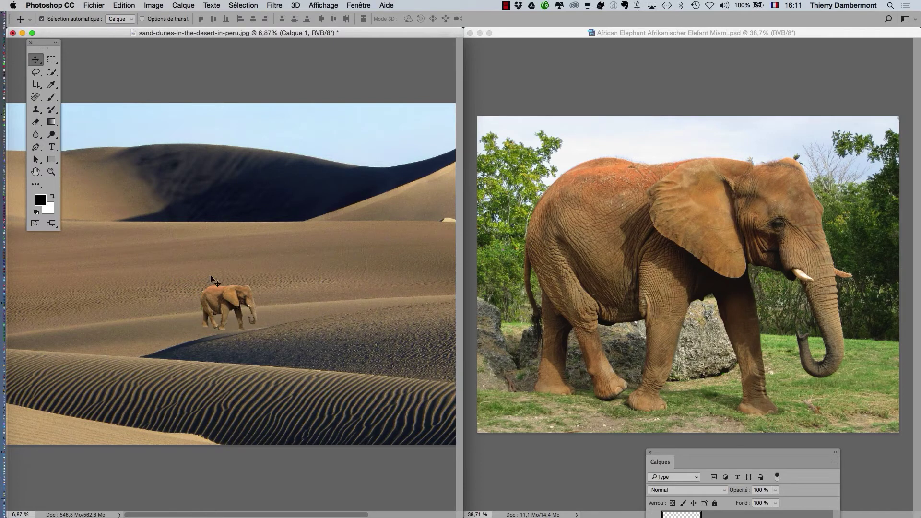
# Free-transform the elephant in the dunes composite, enlarging it proportionally to about 240%
pyautogui.click(131, 5)
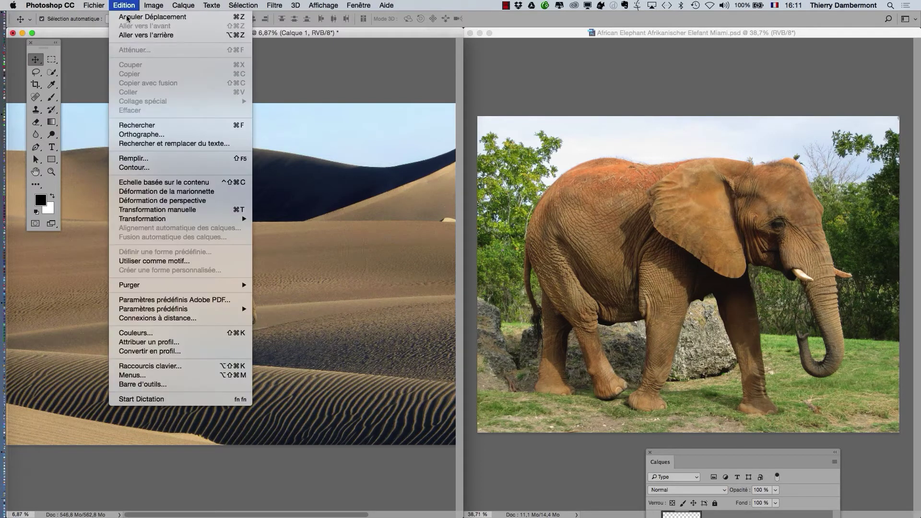
pyautogui.click(168, 212)
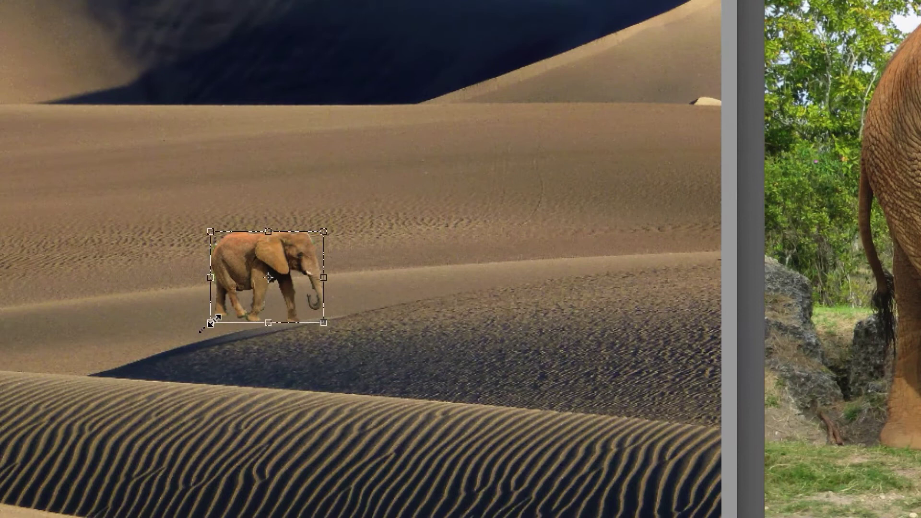
pyautogui.moveTo(210, 323); pyautogui.dragTo(165, 342)
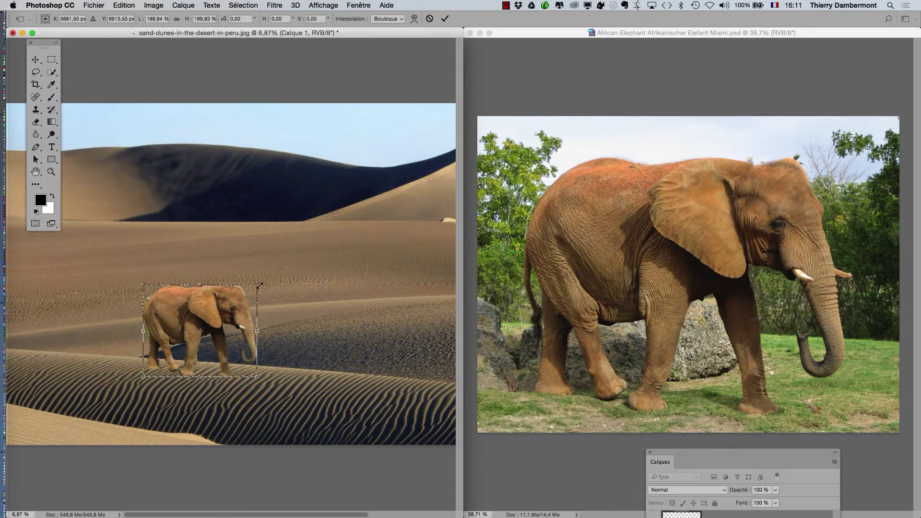
pyautogui.moveTo(258, 285); pyautogui.dragTo(269, 279)
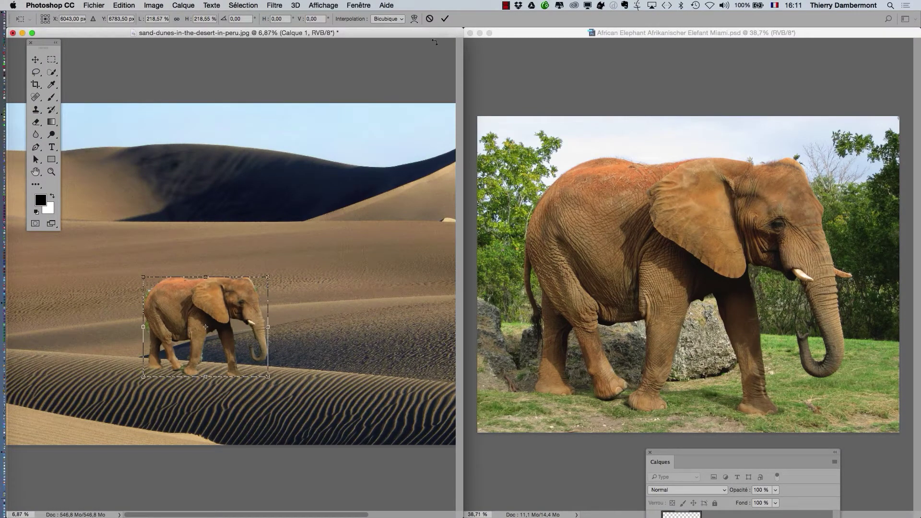
pyautogui.moveTo(267, 277); pyautogui.dragTo(282, 267)
# Toggle the display of the smart guides (Repères commentés)
pyautogui.click(323, 5)
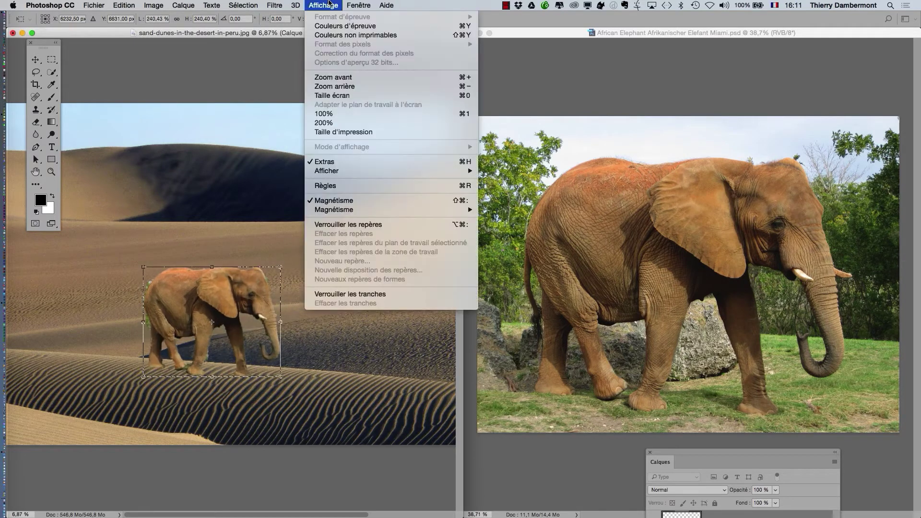
pyautogui.moveTo(345, 176)
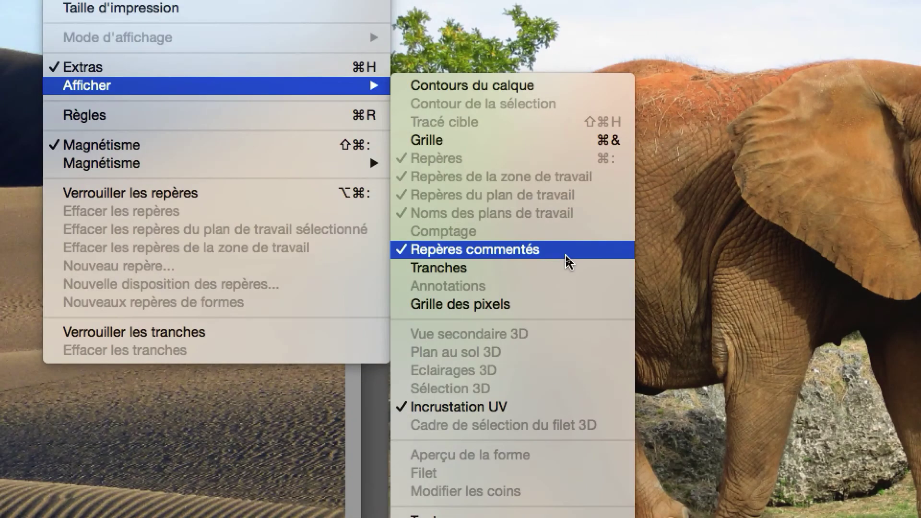
pyautogui.click(566, 249)
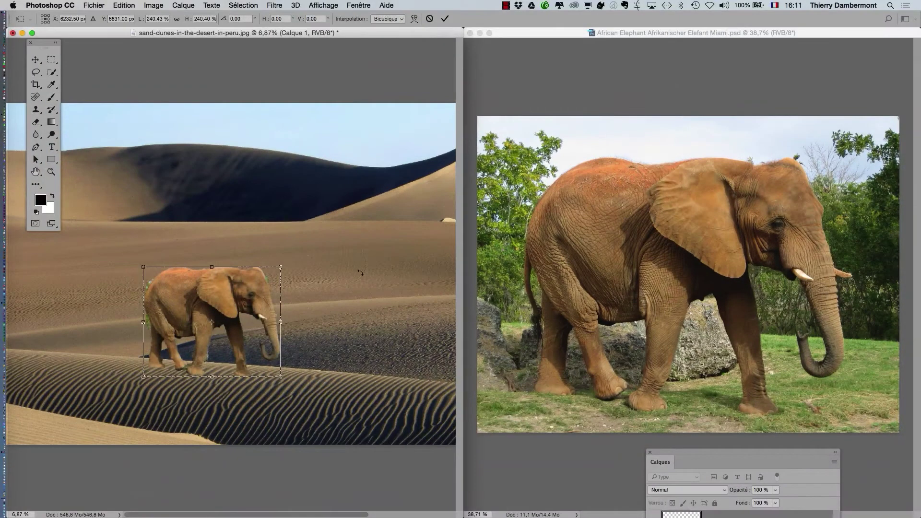
# Enlarge the elephant to about 269%, place it farther left on the rippled foreground dune and apply the transformation
pyautogui.moveTo(279, 266)
pyautogui.mouseDown()
pyautogui.moveTo(313, 238)
pyautogui.moveTo(274, 271)
pyautogui.moveTo(295, 256)
pyautogui.mouseUp()
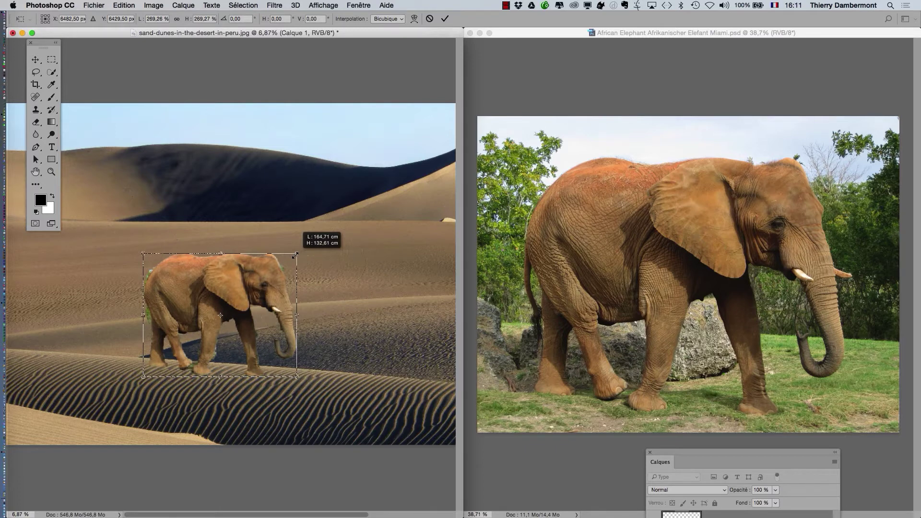
pyautogui.moveTo(250, 276); pyautogui.dragTo(182, 272)
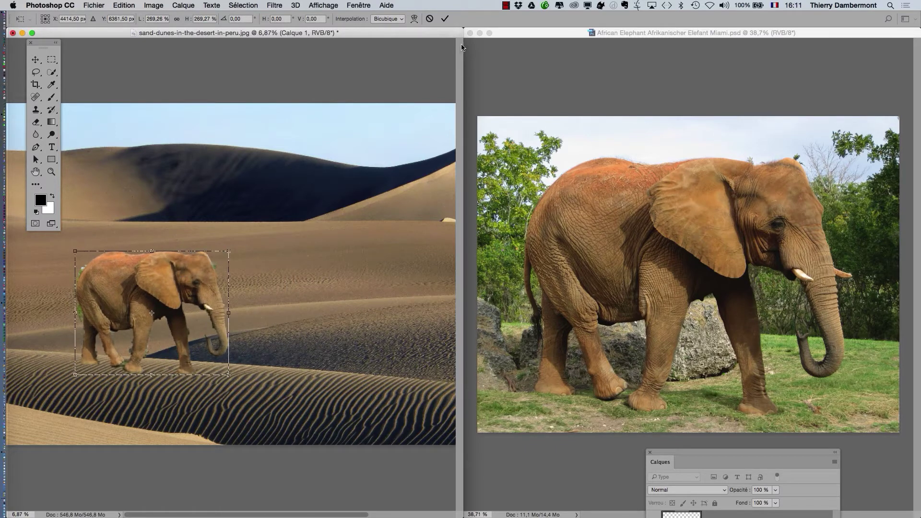
pyautogui.click(445, 19)
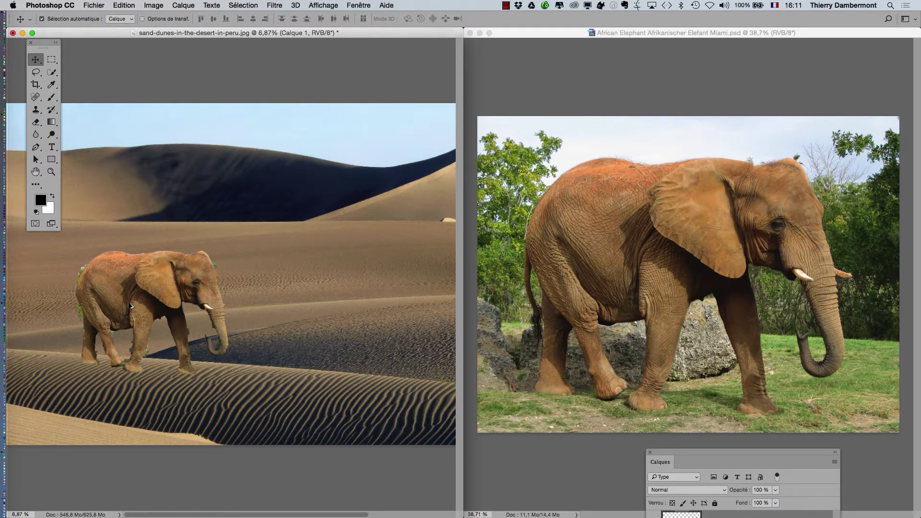
# Examine the elephant's eye up close in both documents, at about 136% in the composite and 742% in the source
pyautogui.scroll(3, 133, 300)
pyautogui.scroll(8, 158, 308)
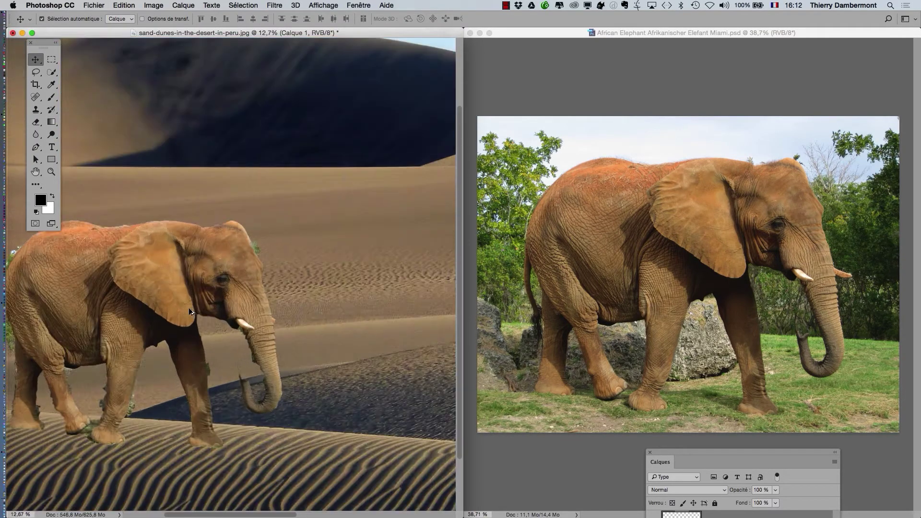
pyautogui.scroll(10, 232, 260)
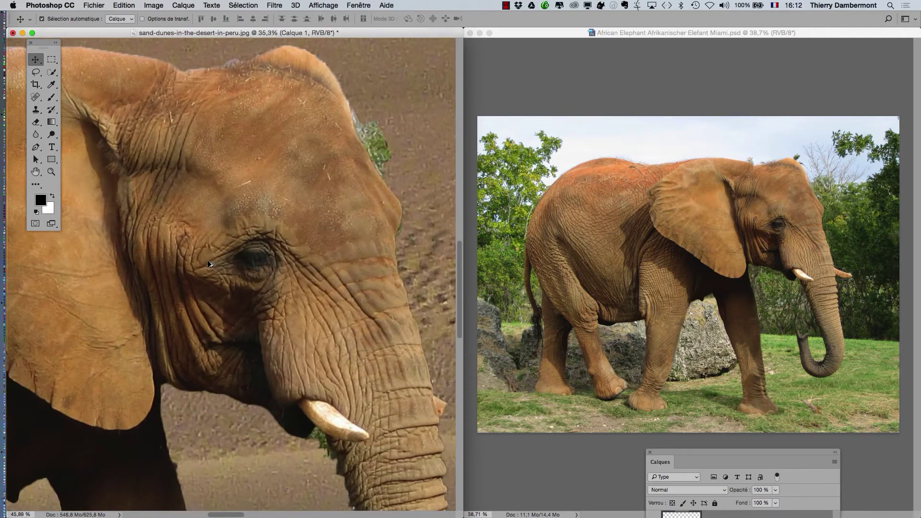
pyautogui.scroll(3, 297, 284)
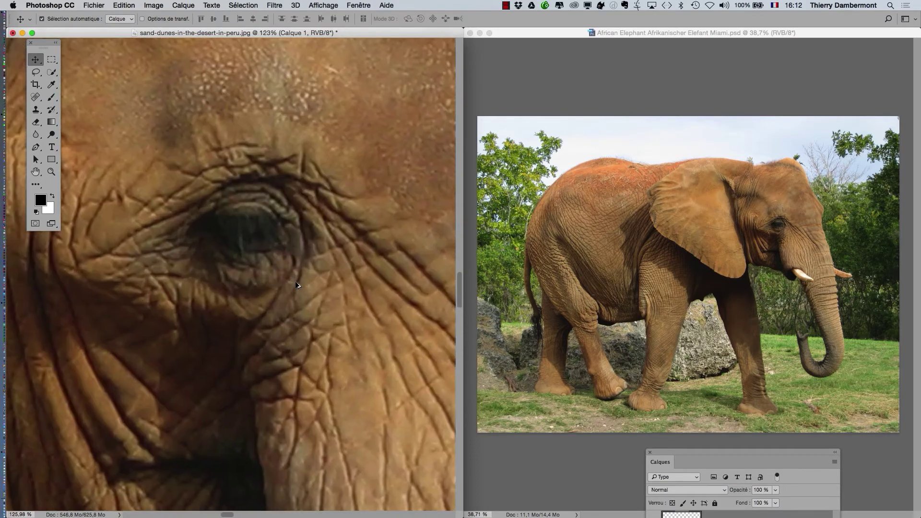
pyautogui.scroll(5, 790, 232)
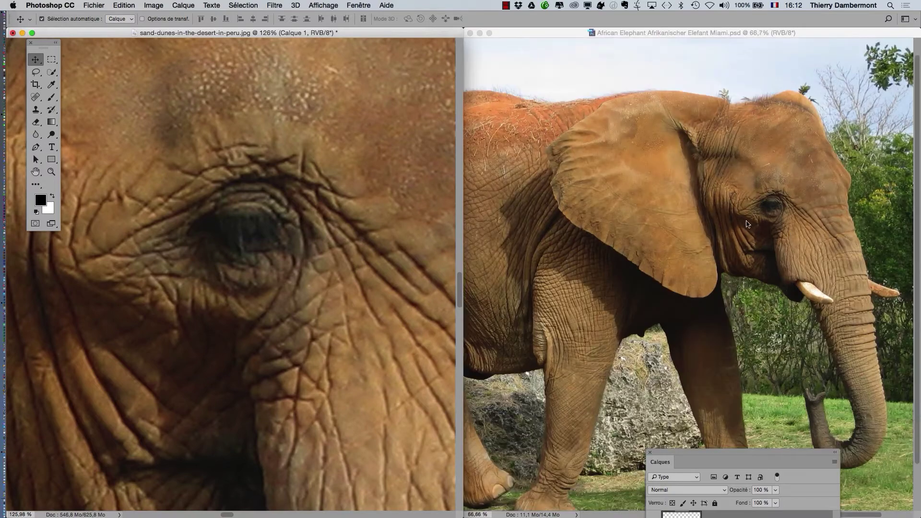
pyautogui.scroll(2, 297, 221)
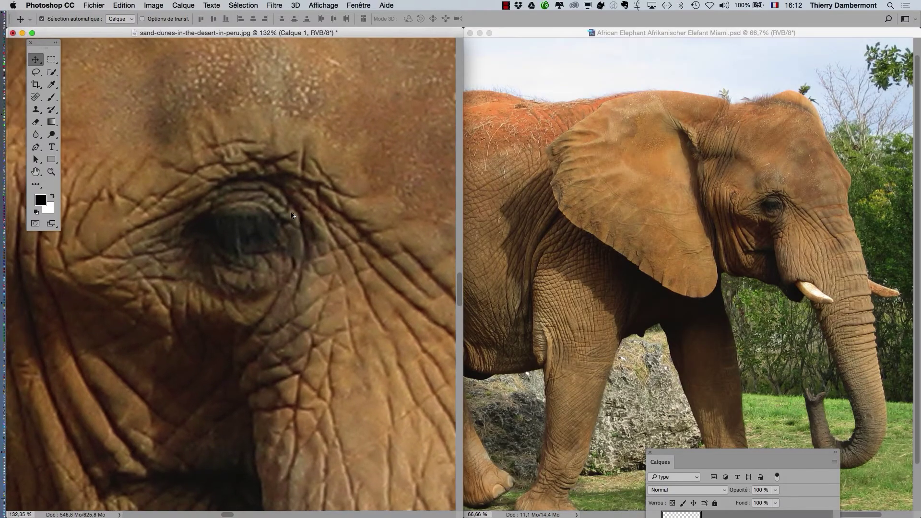
pyautogui.scroll(1, 292, 213)
pyautogui.scroll(5, 797, 206)
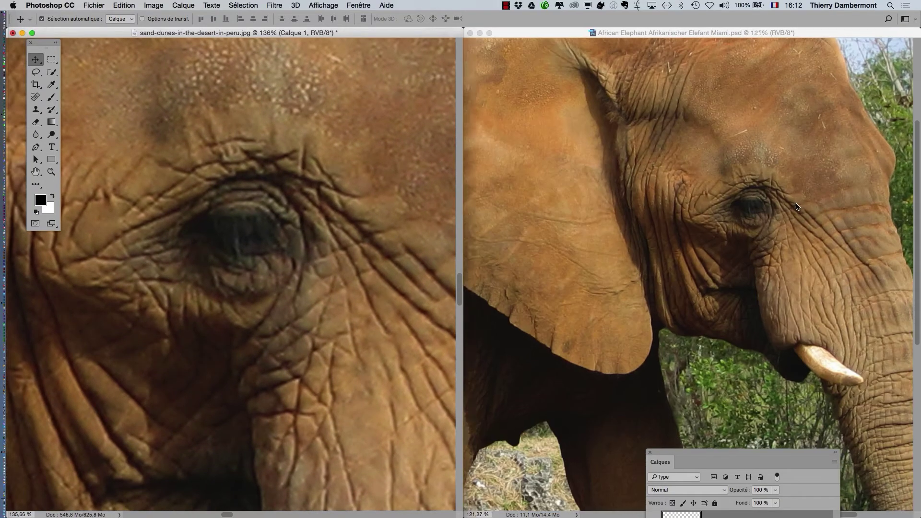
pyautogui.scroll(15, 796, 207)
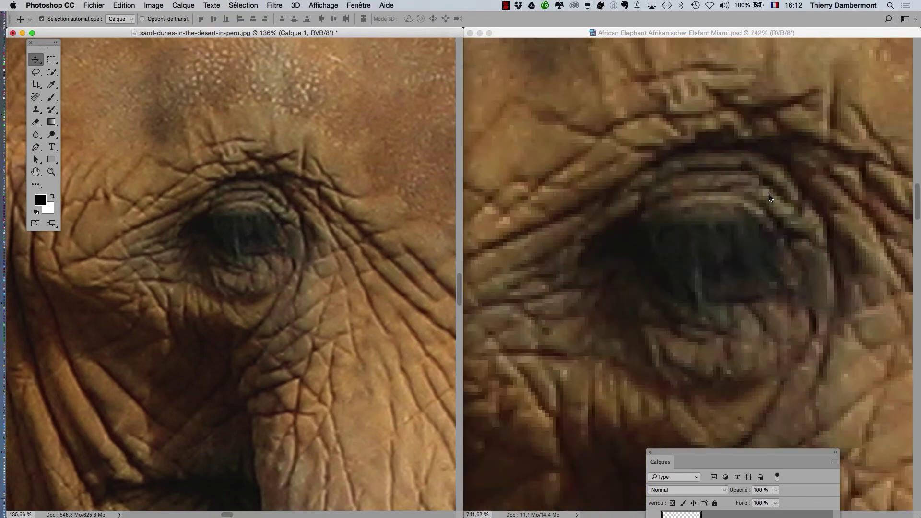
# Bring the composite's eye to the same on-screen size as the source's, at about 275%, and compare their pixel detail
pyautogui.scroll(3, 254, 237)
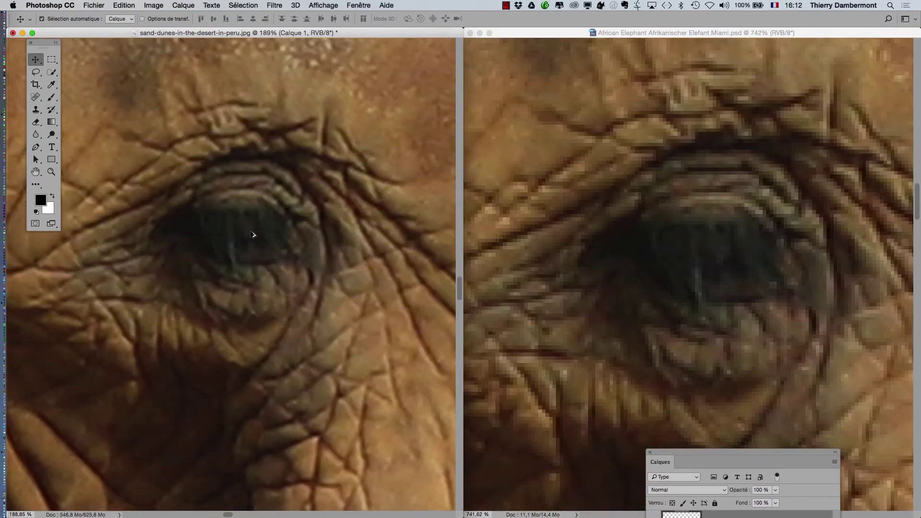
pyautogui.scroll(1, 253, 237)
pyautogui.scroll(1, 335, 317)
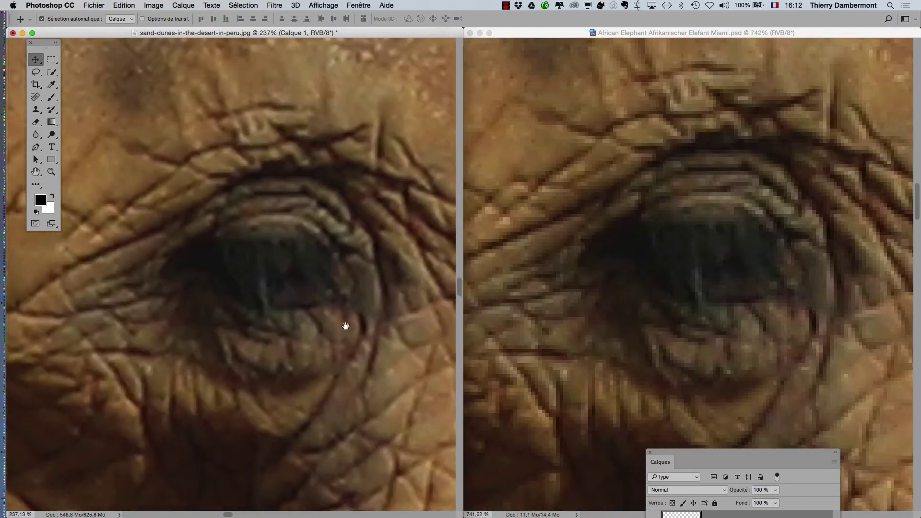
pyautogui.moveTo(342, 327); pyautogui.dragTo(304, 308)
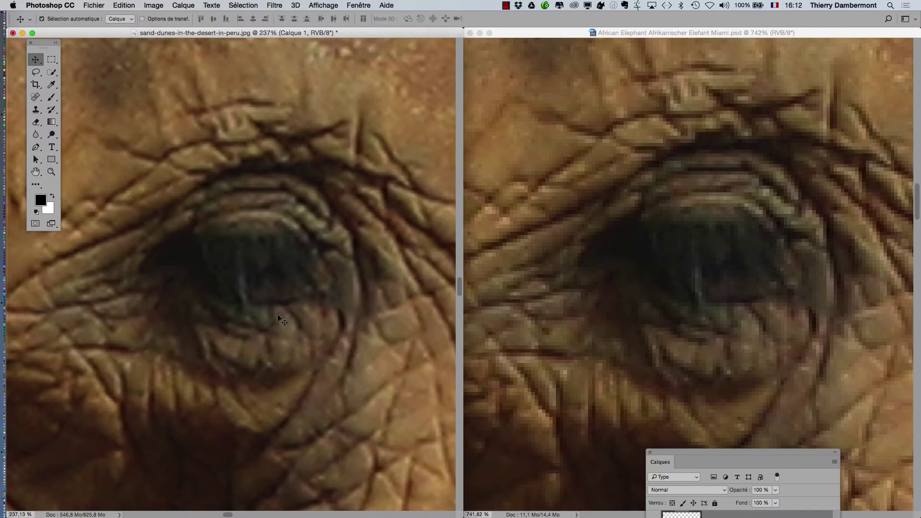
pyautogui.scroll(3, 277, 313)
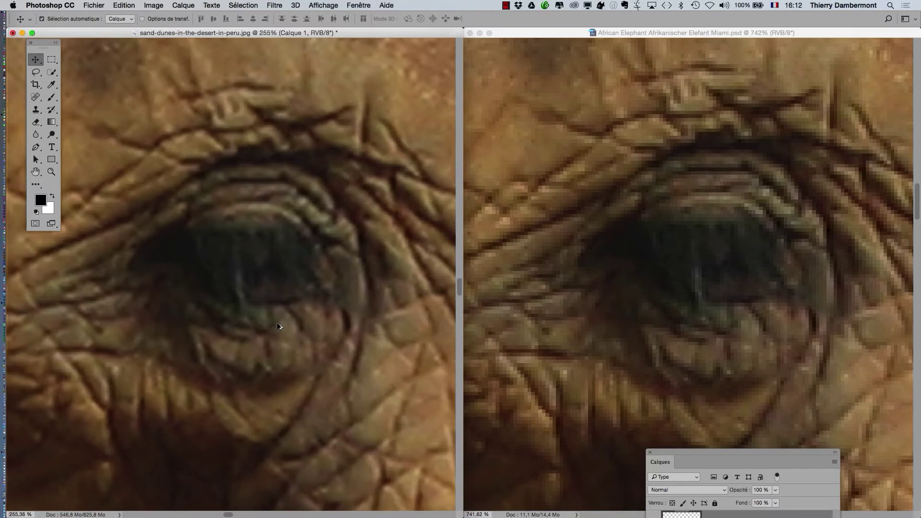
pyautogui.scroll(2, 279, 327)
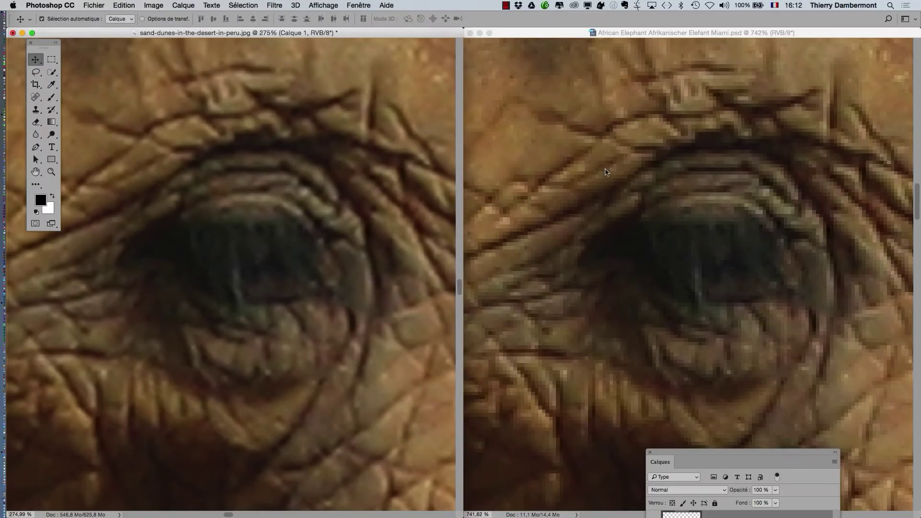
# Compare the elephant's eye and head in both documents at decreasing magnification, ending with the entire dunes composite
pyautogui.scroll(-5, 748, 205)
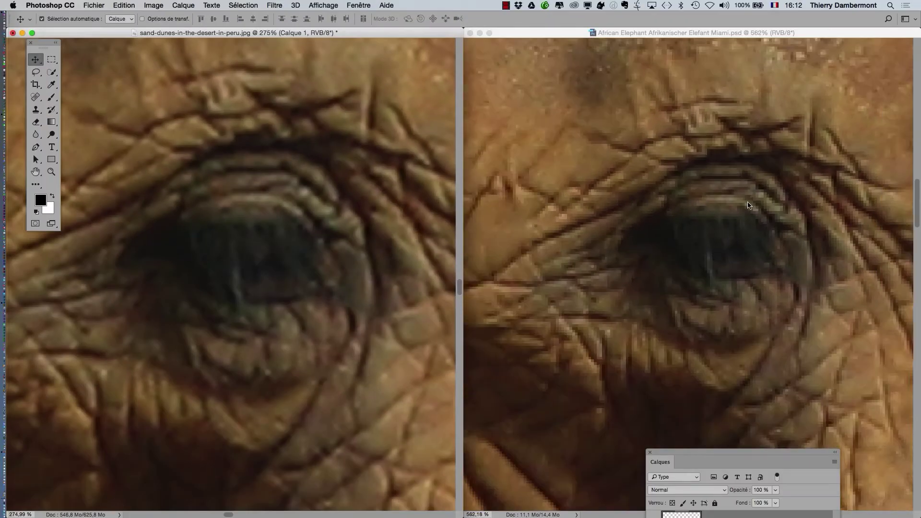
pyautogui.scroll(-5, 408, 291)
pyautogui.scroll(-1, 402, 289)
pyautogui.scroll(-3, 656, 315)
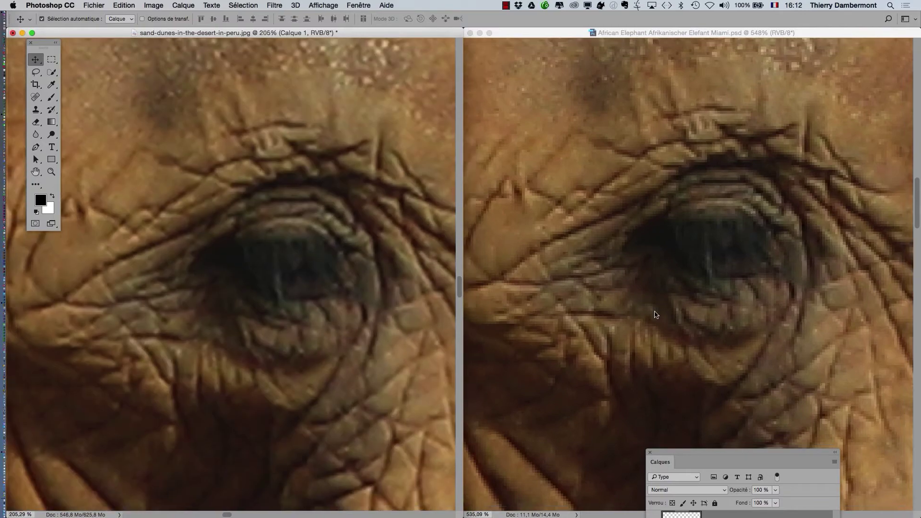
pyautogui.scroll(-10, 656, 314)
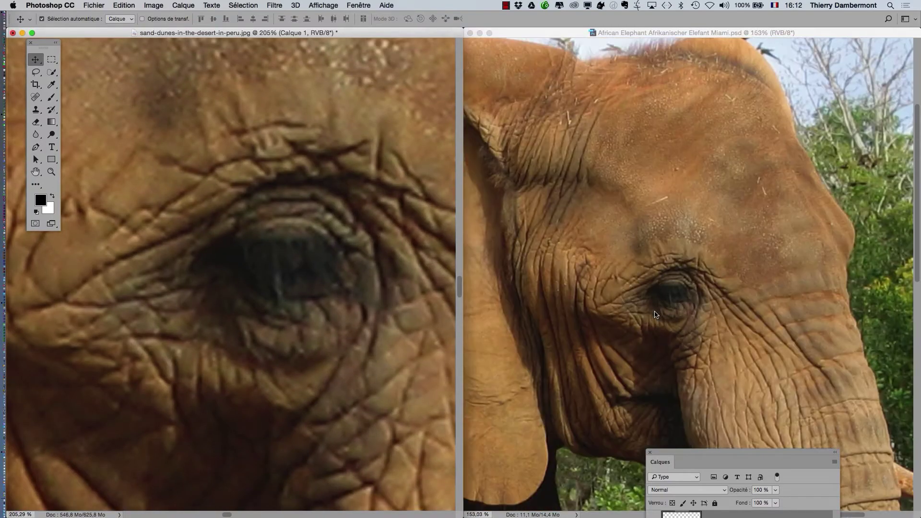
pyautogui.scroll(-2, 351, 333)
pyautogui.scroll(-10, 351, 333)
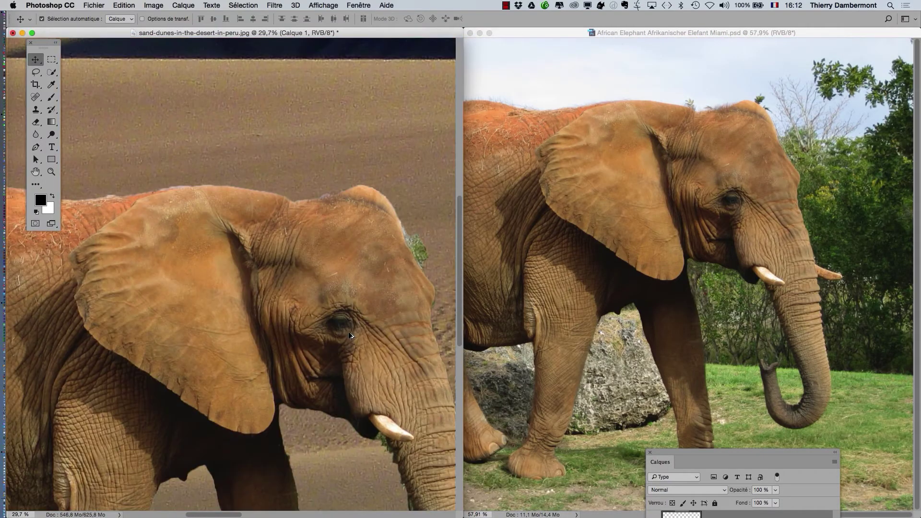
pyautogui.scroll(-4, 349, 332)
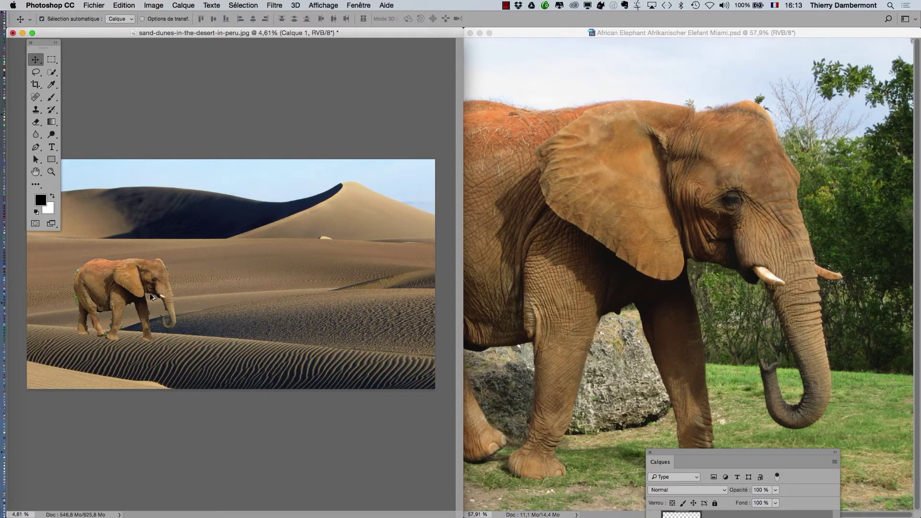
# Examine the enlarged elephant's cutout edges and its scale against the dunes at several magnifications
pyautogui.scroll(5, 151, 278)
pyautogui.moveTo(141, 315); pyautogui.dragTo(230, 300)
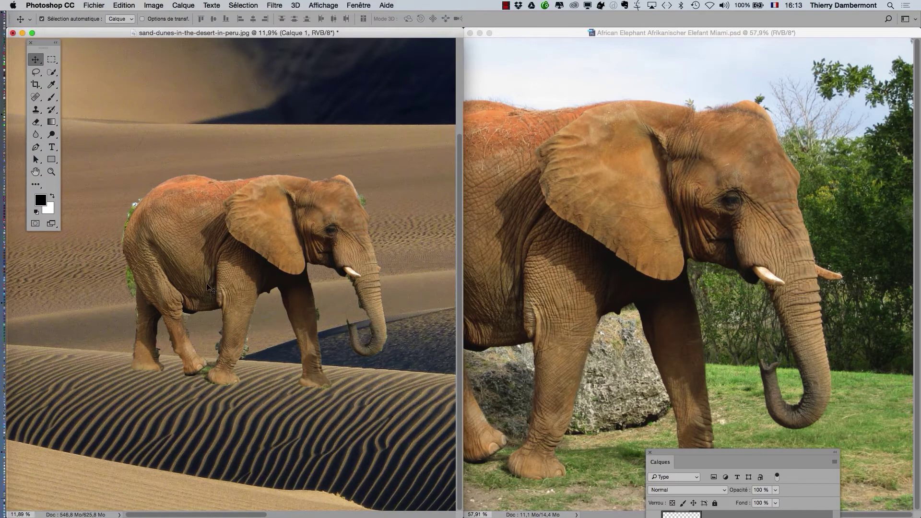
pyautogui.scroll(2, 205, 280)
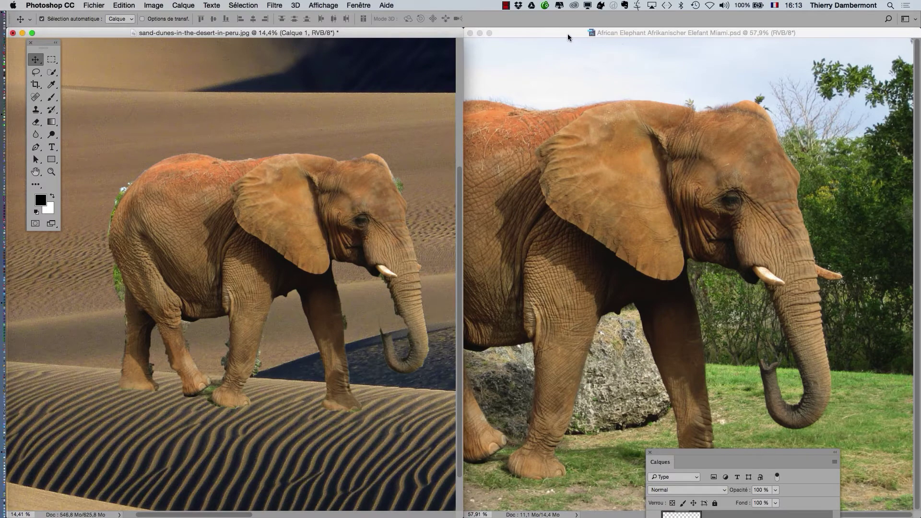
pyautogui.scroll(-6, 327, 227)
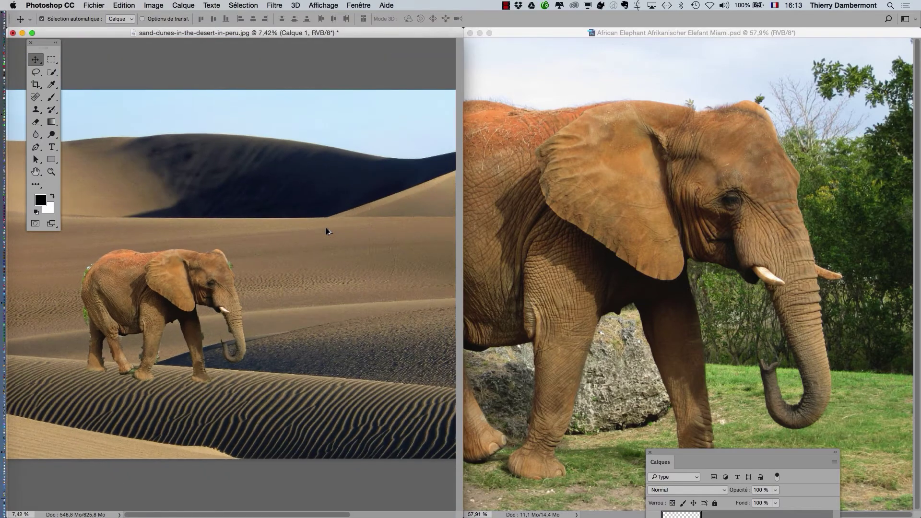
pyautogui.scroll(-3, 326, 232)
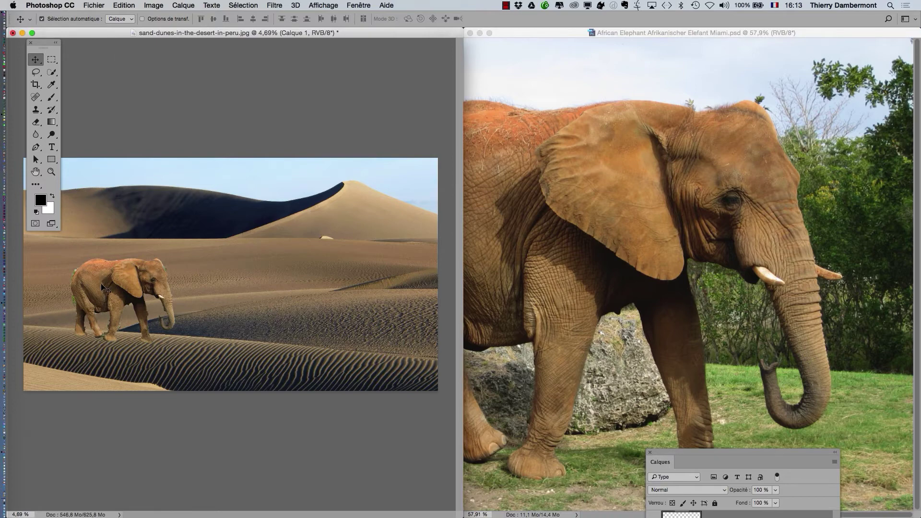
pyautogui.scroll(5, 97, 288)
pyautogui.moveTo(98, 288); pyautogui.dragTo(197, 240)
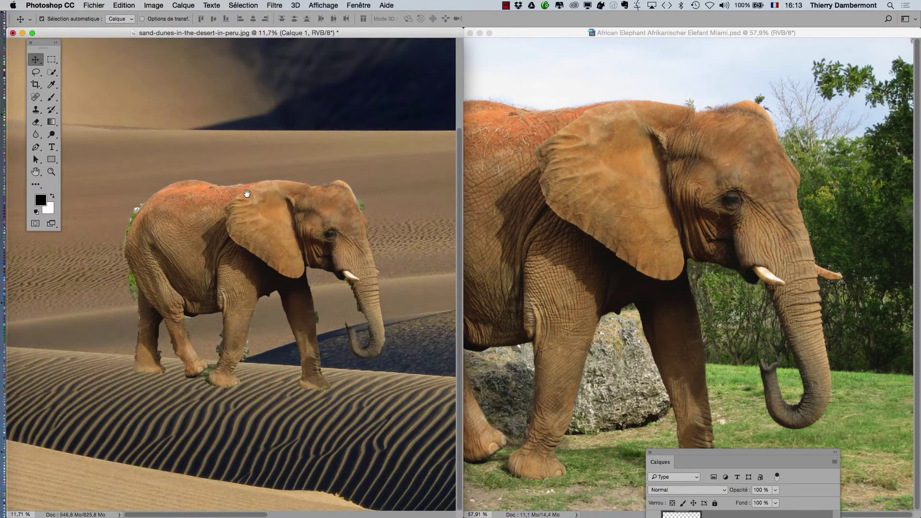
pyautogui.moveTo(223, 211); pyautogui.dragTo(195, 207)
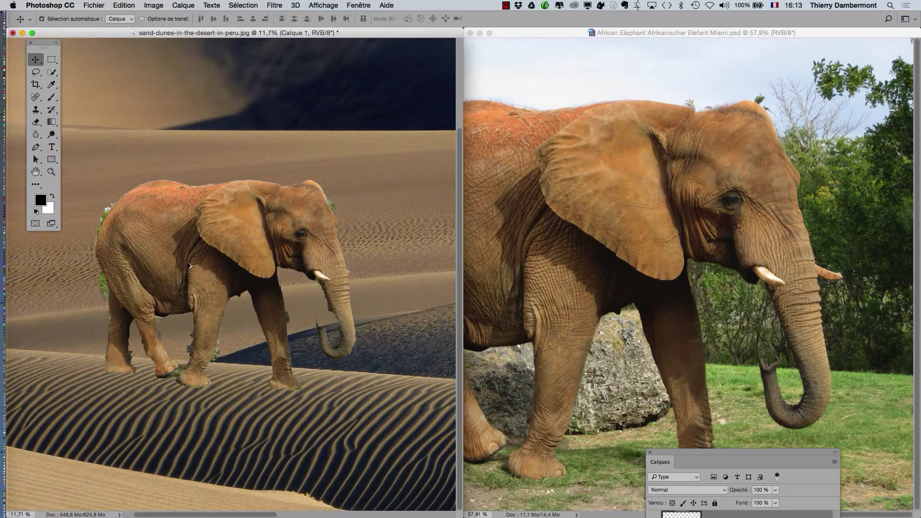
# Show the dunes composite in full, switch to the elephant source document and bring its whole image into view
pyautogui.scroll(1, 188, 265)
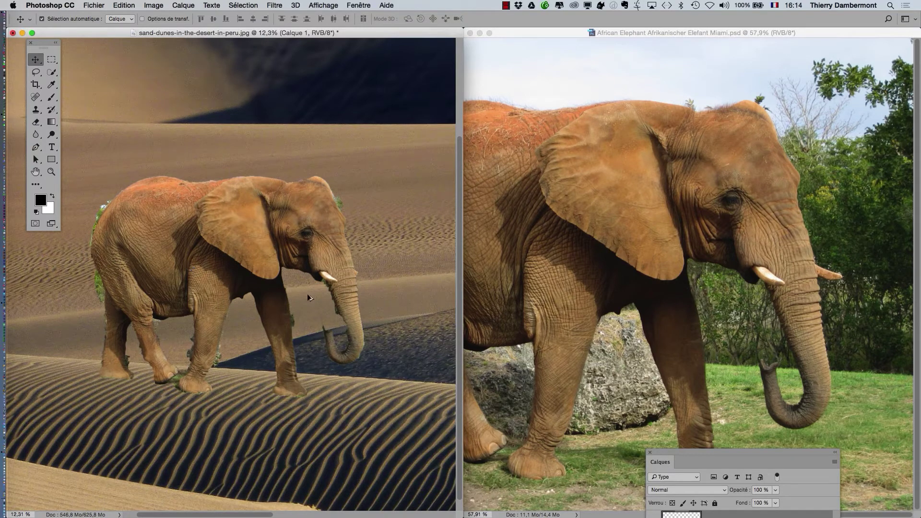
pyautogui.press('super+0')
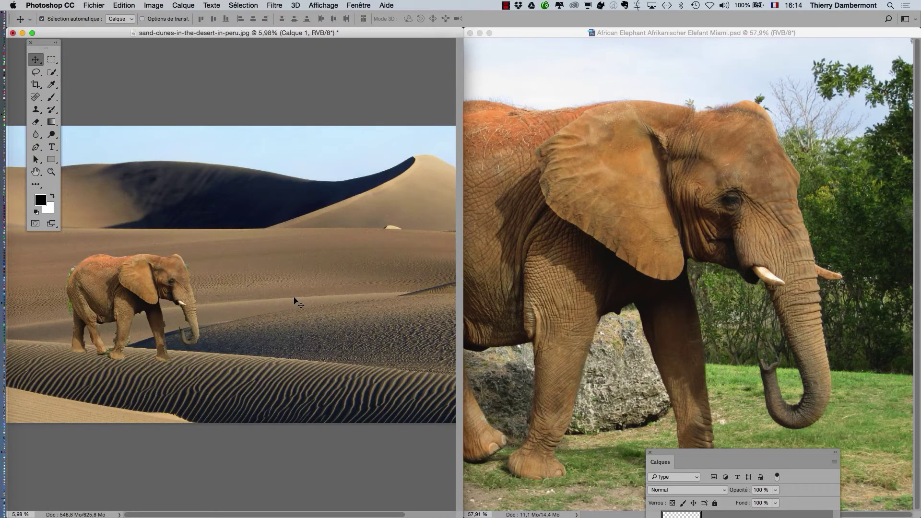
pyautogui.click(722, 34)
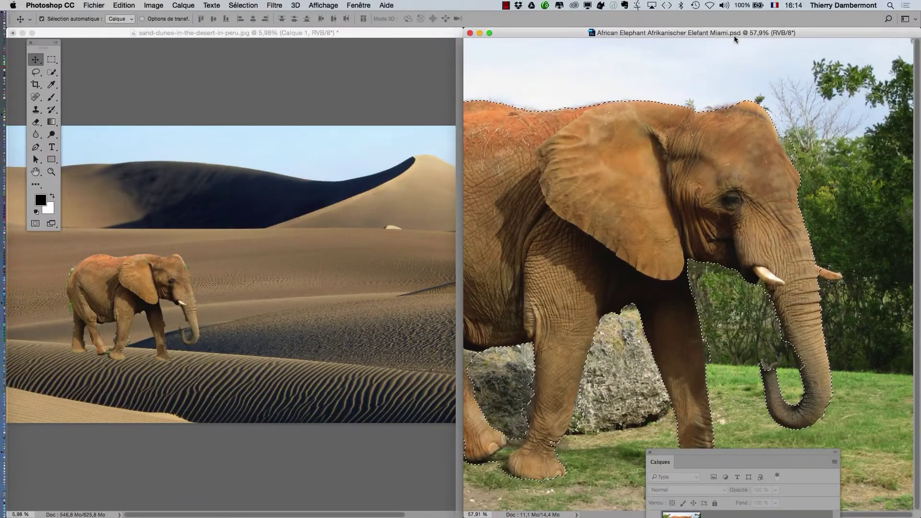
pyautogui.scroll(-3, 747, 211)
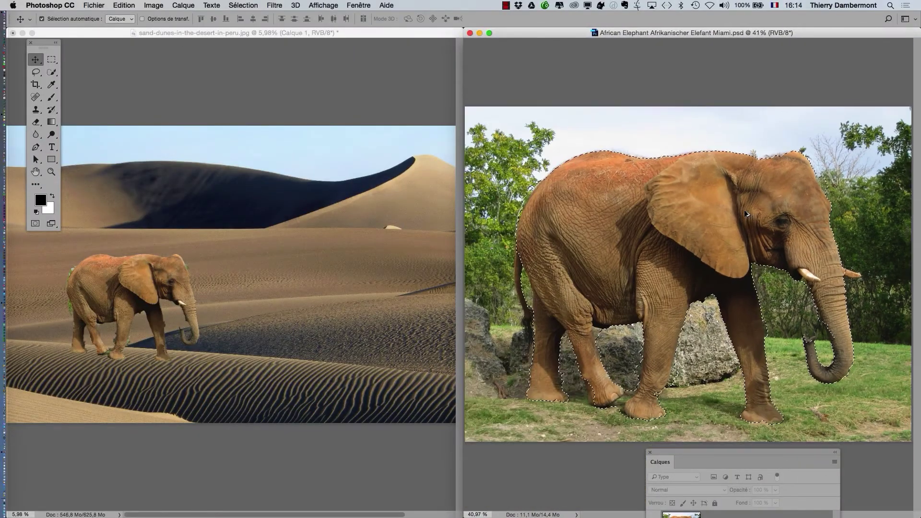
pyautogui.scroll(-2, 746, 211)
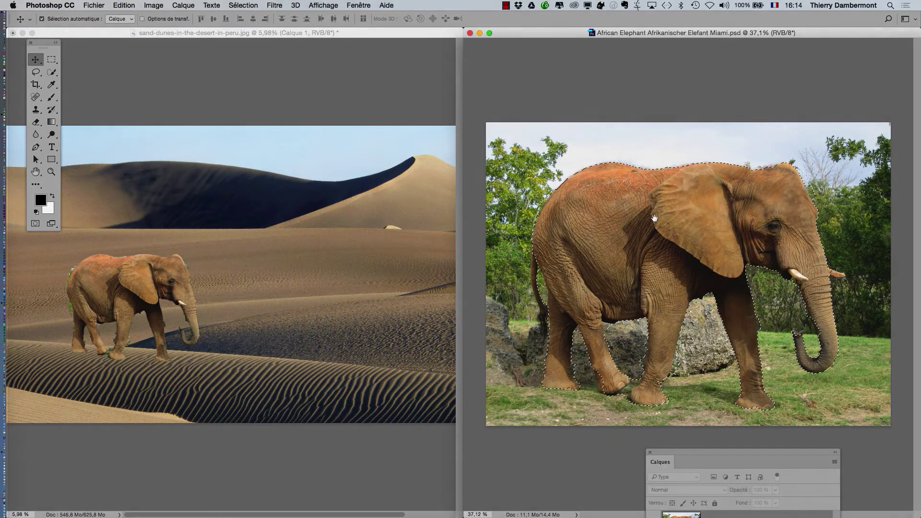
# Place the Layers panel between the two documents so the source's background layer entry is fully visible
pyautogui.moveTo(727, 452); pyautogui.dragTo(361, 70)
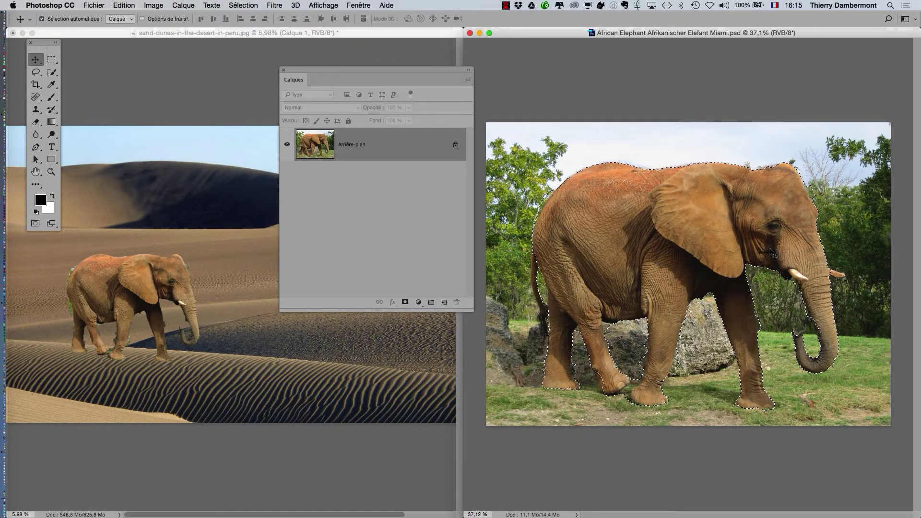
pyautogui.click(133, 4)
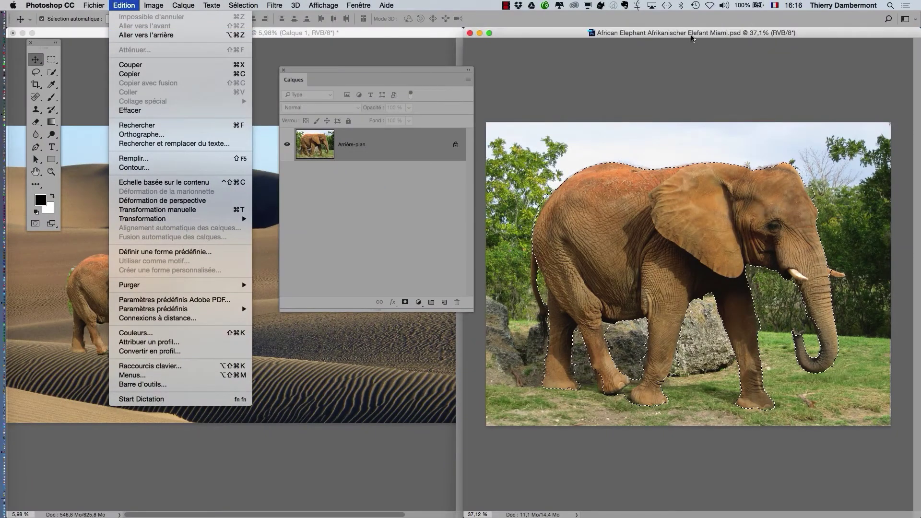
pyautogui.click(692, 39)
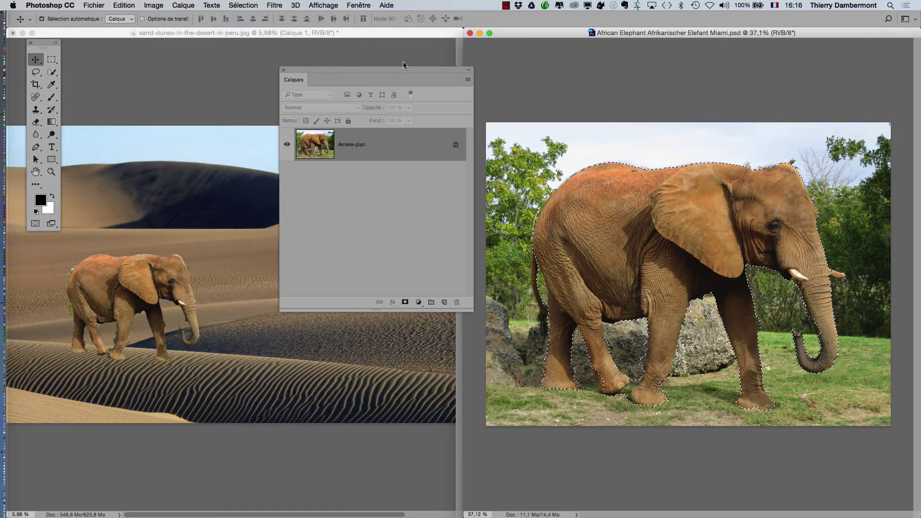
pyautogui.moveTo(407, 69); pyautogui.dragTo(438, 85)
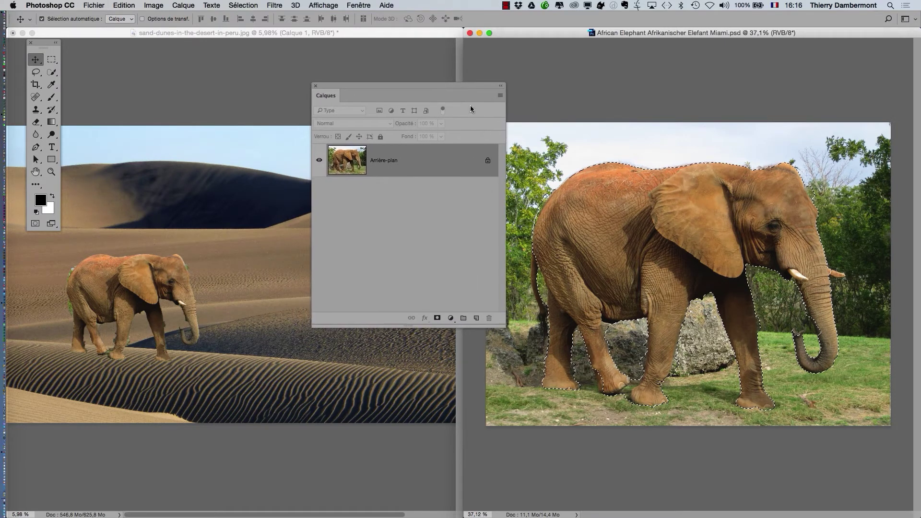
pyautogui.moveTo(384, 167); pyautogui.dragTo(388, 174)
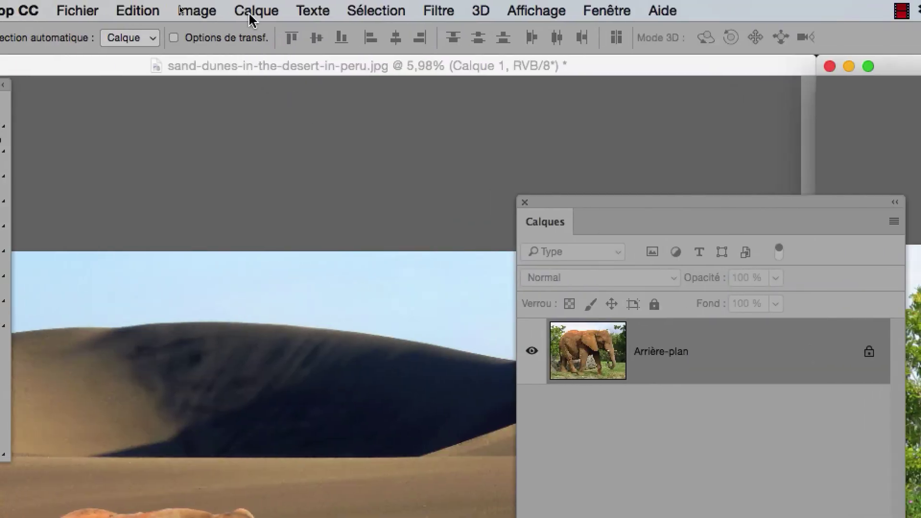
pyautogui.click(250, 14)
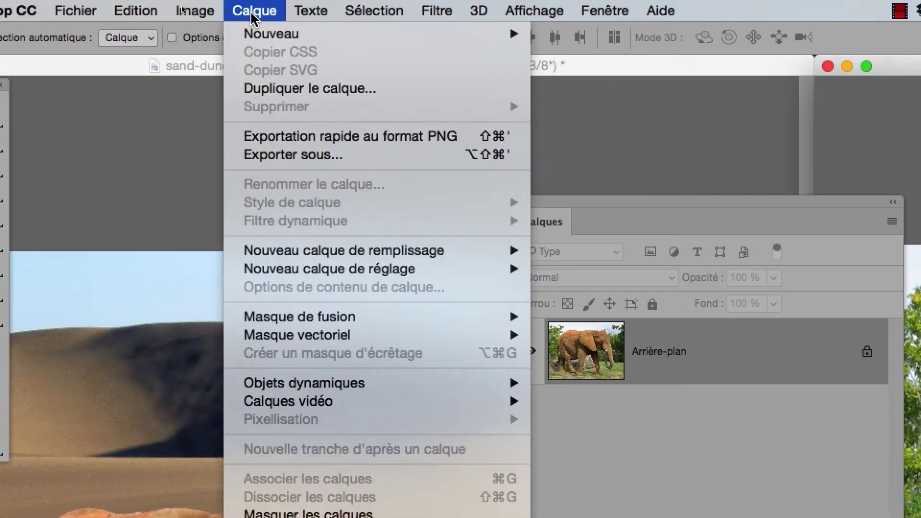
pyautogui.click(252, 15)
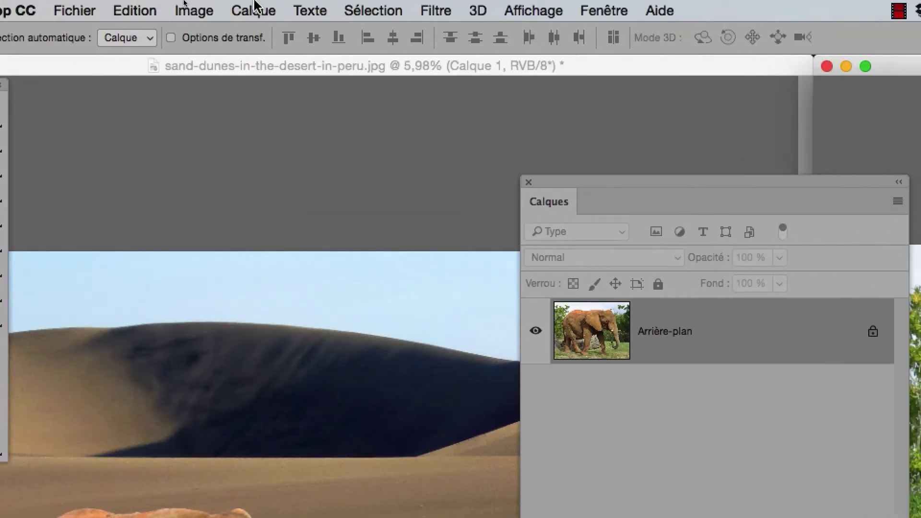
pyautogui.click(206, 6)
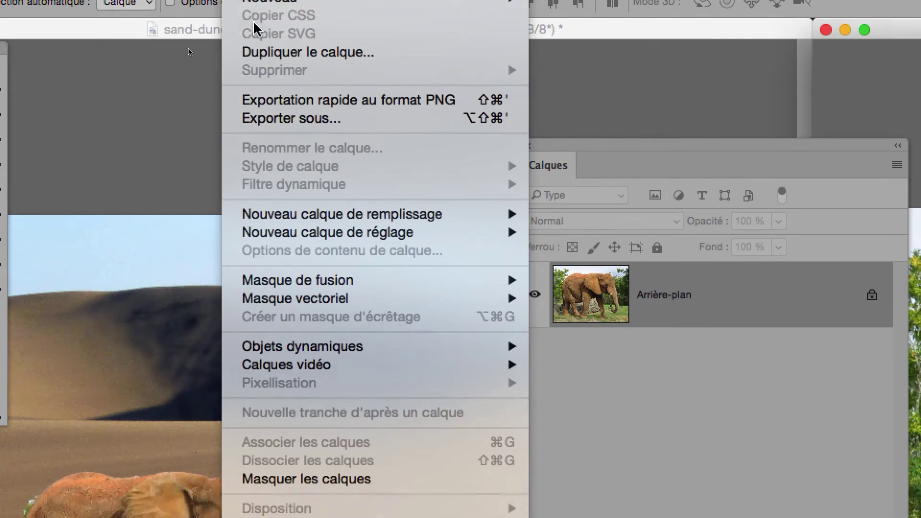
pyautogui.moveTo(280, 285)
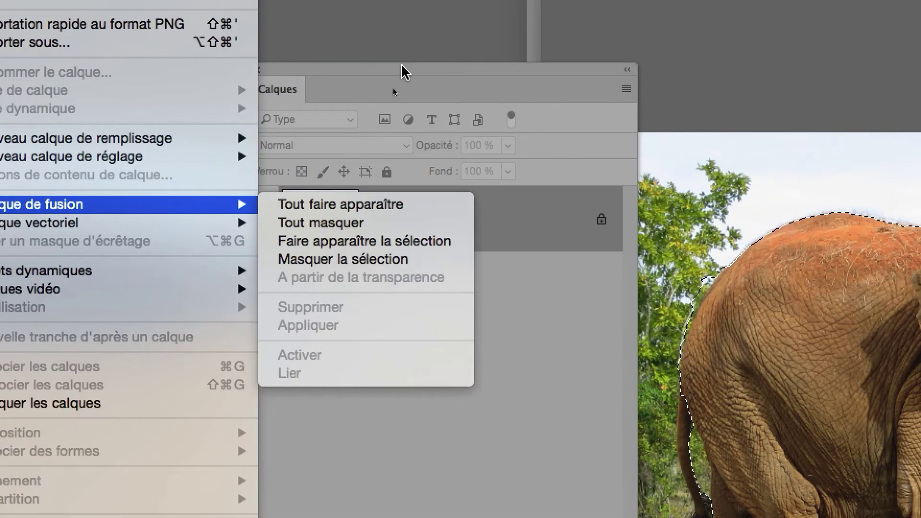
pyautogui.click(402, 69)
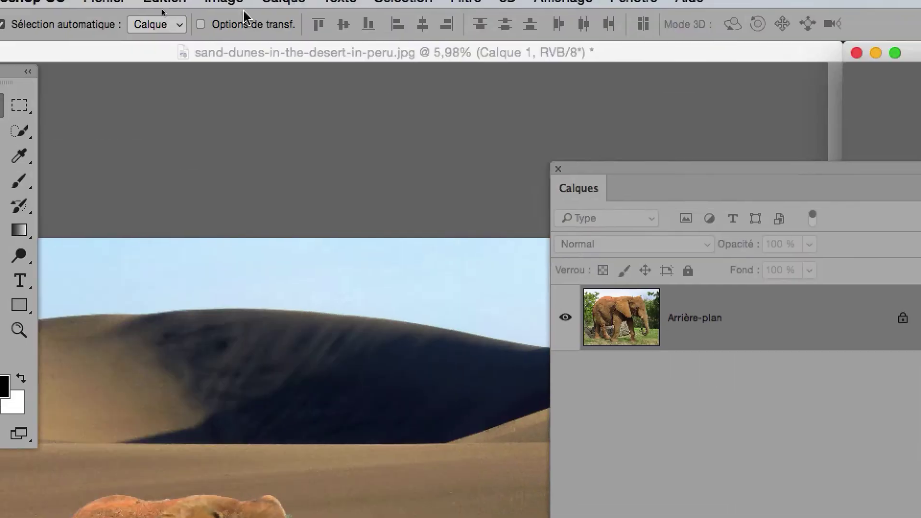
# Add a layer mask that reveals the elephant selection on the source document's Arrière-plan layer
pyautogui.click(283, 1)
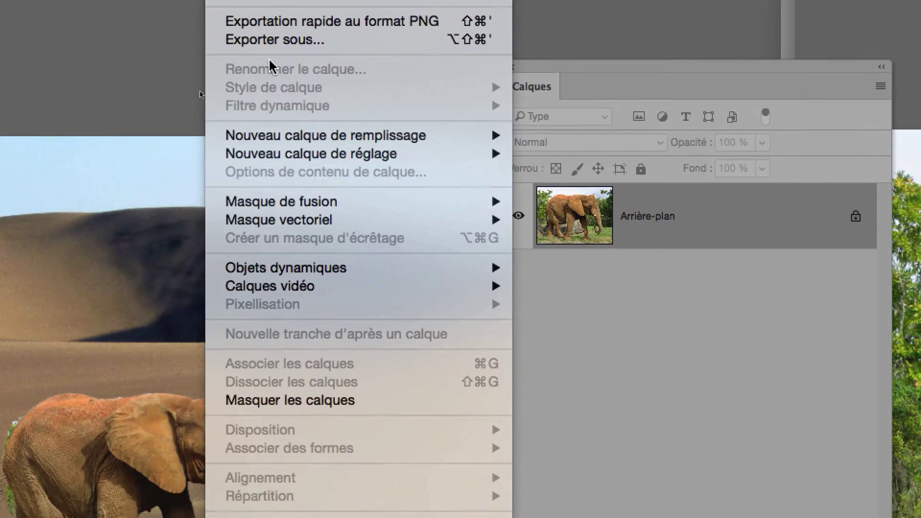
pyautogui.moveTo(329, 202)
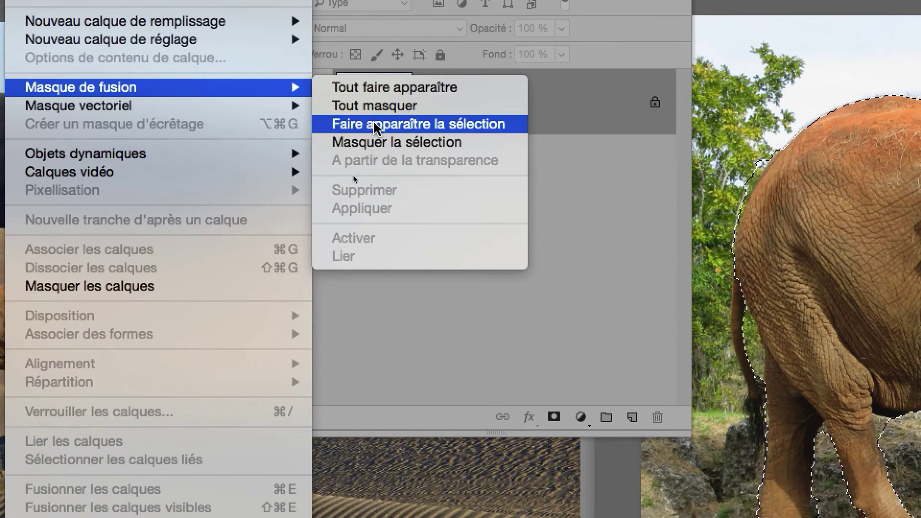
pyautogui.click(374, 125)
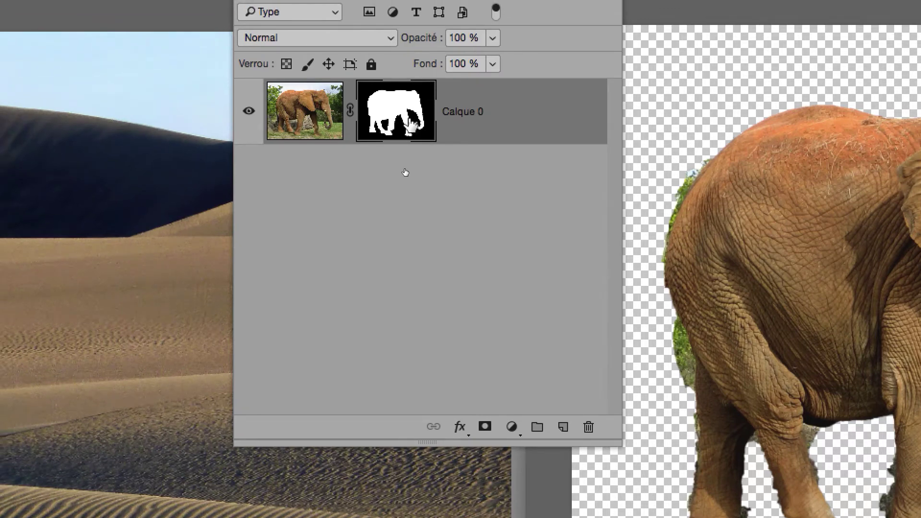
# Disable and re-enable the elephant's layer mask several times to compare the full photo with the masked cutout
pyautogui.keyDown('shift'); pyautogui.click(410, 124); pyautogui.keyUp('shift')
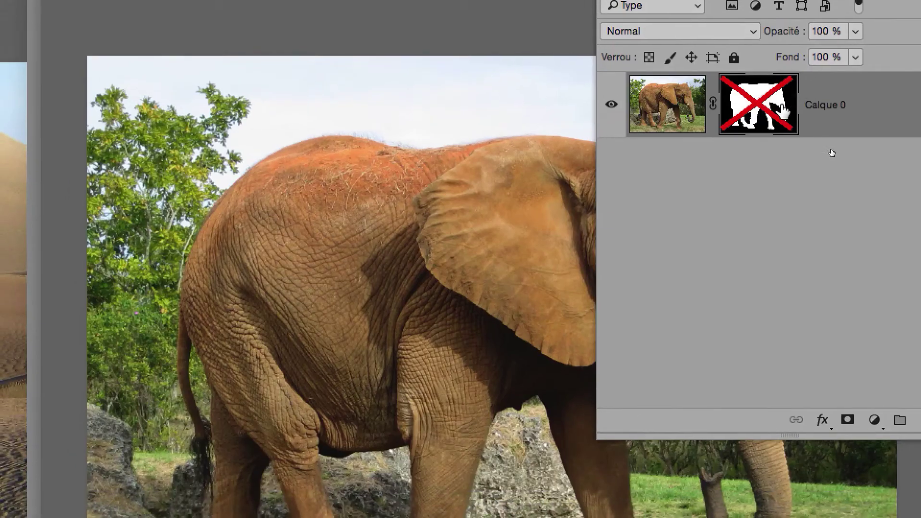
pyautogui.keyDown('shift'); pyautogui.click(745, 208); pyautogui.keyUp('shift')
pyautogui.keyDown('shift'); pyautogui.click(767, 105); pyautogui.keyUp('shift')
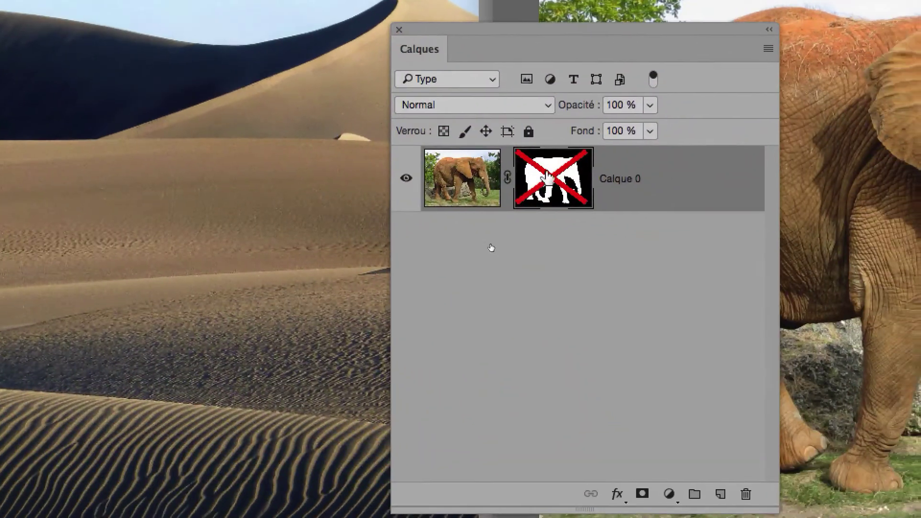
pyautogui.keyDown('shift'); pyautogui.click(652, 344); pyautogui.keyUp('shift')
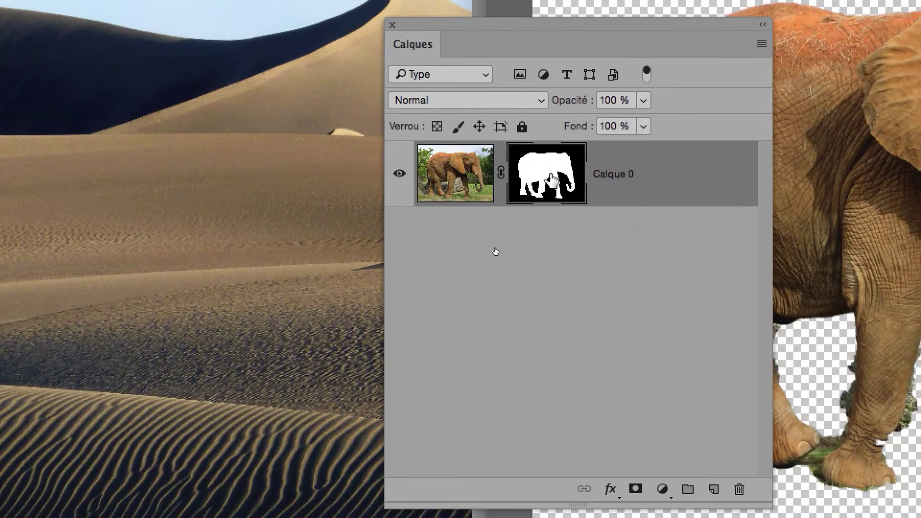
pyautogui.keyDown('shift'); pyautogui.click(552, 180); pyautogui.keyUp('shift')
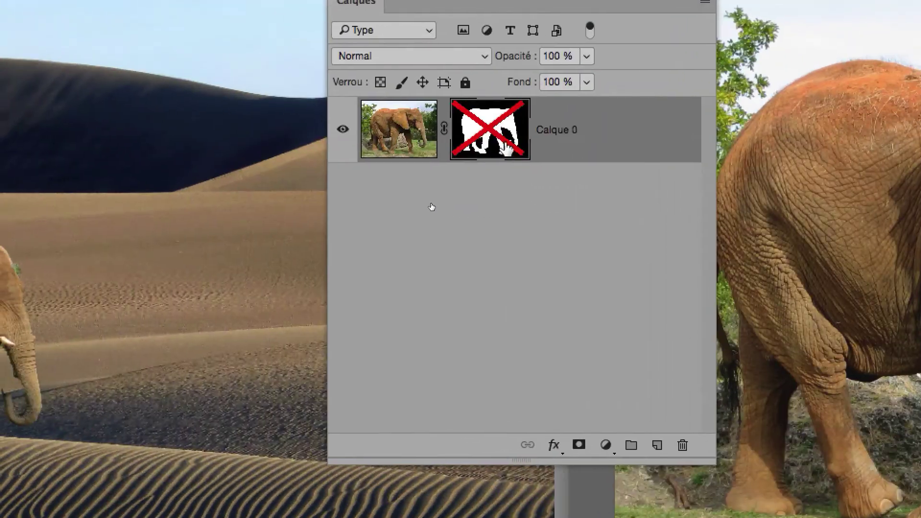
pyautogui.keyDown('shift'); pyautogui.click(505, 149); pyautogui.keyUp('shift')
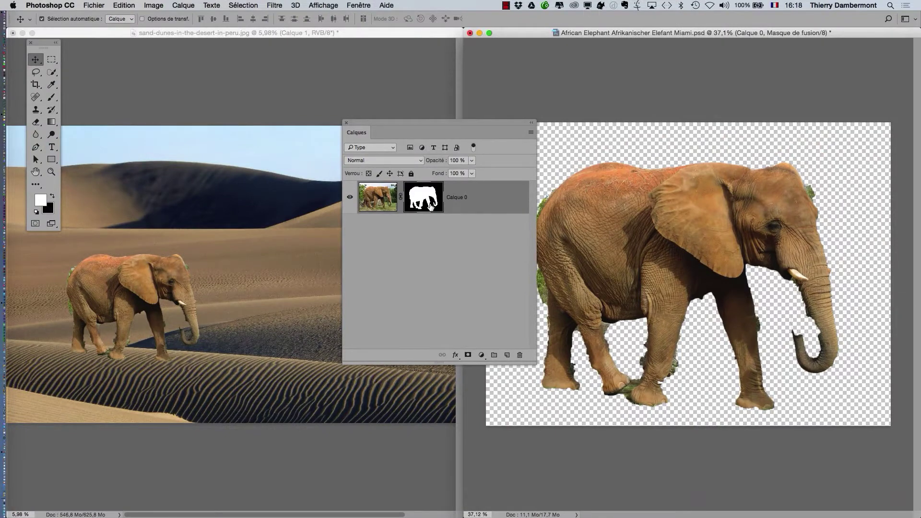
pyautogui.keyDown('shift'); pyautogui.click(430, 206); pyautogui.keyUp('shift')
pyautogui.keyDown('shift'); pyautogui.click(430, 206); pyautogui.keyUp('shift')
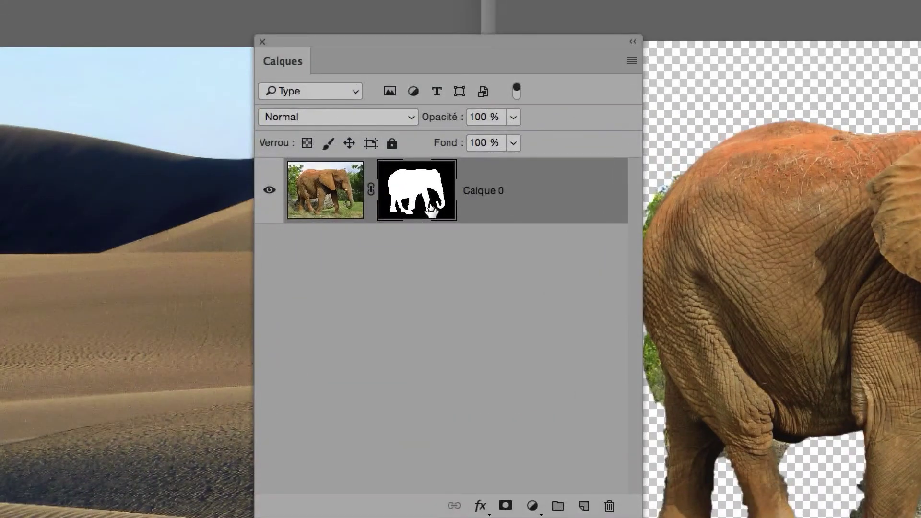
pyautogui.keyDown('shift'); pyautogui.click(430, 207); pyautogui.keyUp('shift')
pyautogui.keyDown('shift'); pyautogui.click(431, 207); pyautogui.keyUp('shift')
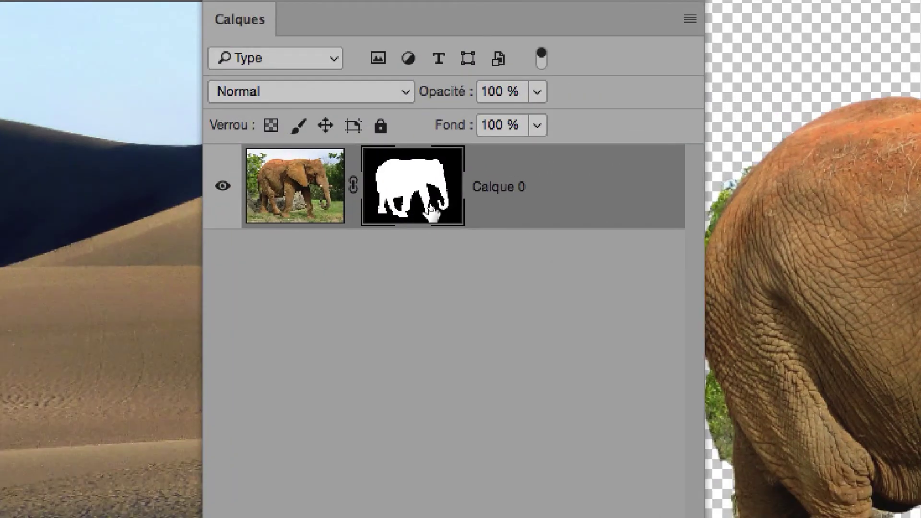
pyautogui.keyDown('shift'); pyautogui.click(430, 207); pyautogui.keyUp('shift')
pyautogui.keyDown('shift'); pyautogui.click(430, 207); pyautogui.keyUp('shift')
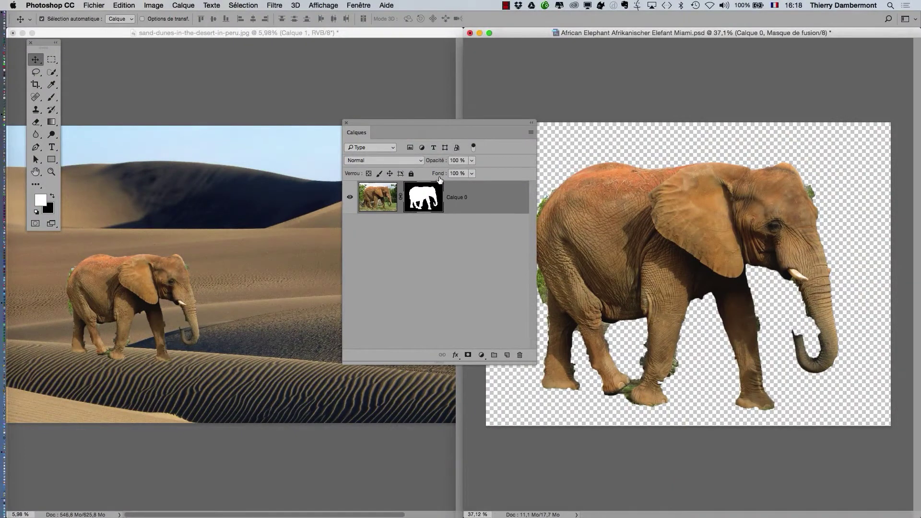
pyautogui.keyDown('shift'); pyautogui.click(422, 200); pyautogui.keyUp('shift')
pyautogui.keyDown('shift'); pyautogui.click(421, 200); pyautogui.keyUp('shift')
# Reposition the Layers panel and switch layer filtering off and back on several times
pyautogui.moveTo(464, 122); pyautogui.dragTo(408, 106)
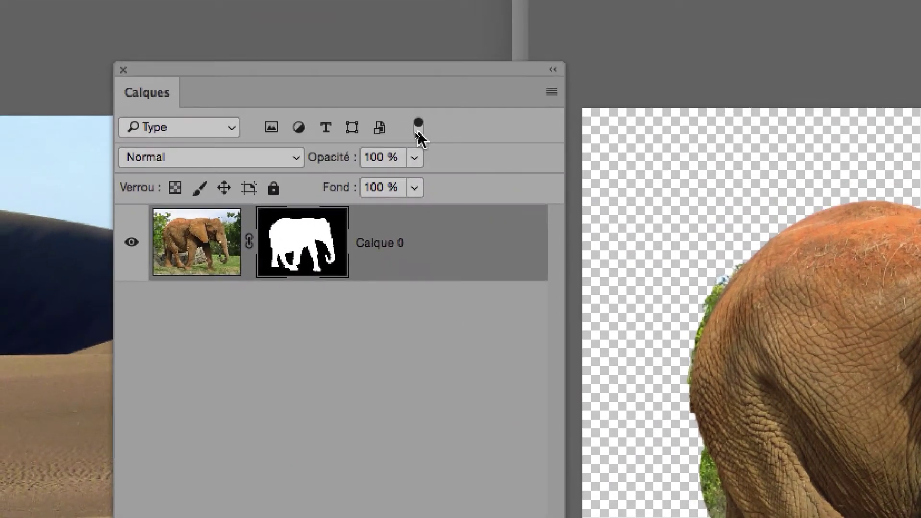
pyautogui.click(403, 134)
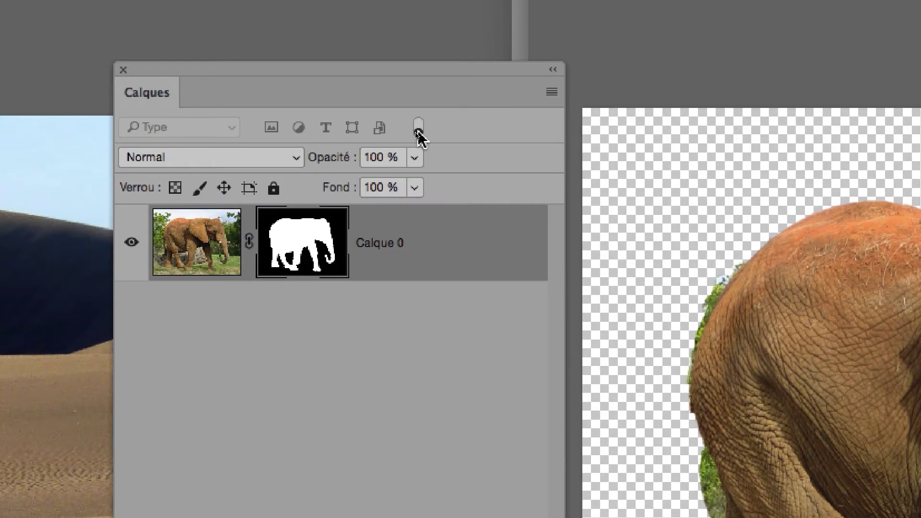
pyautogui.click(418, 136)
pyautogui.click(418, 135)
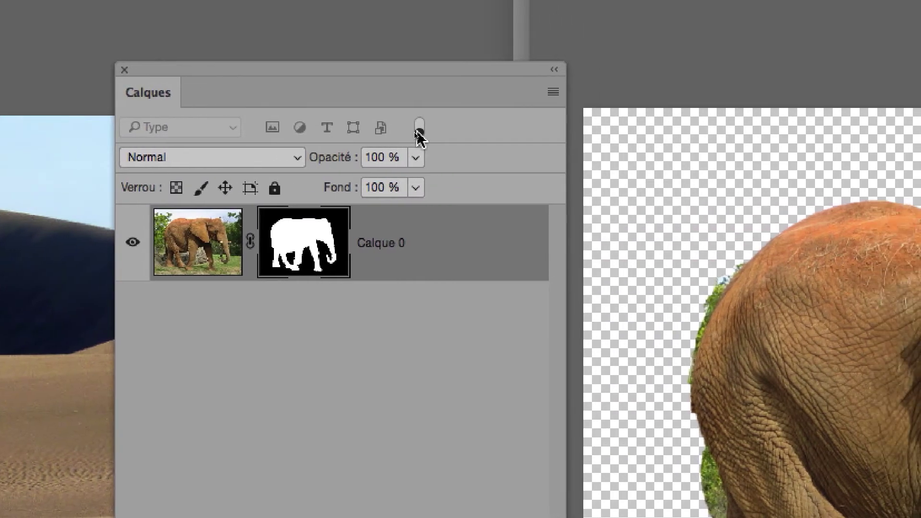
pyautogui.click(464, 132)
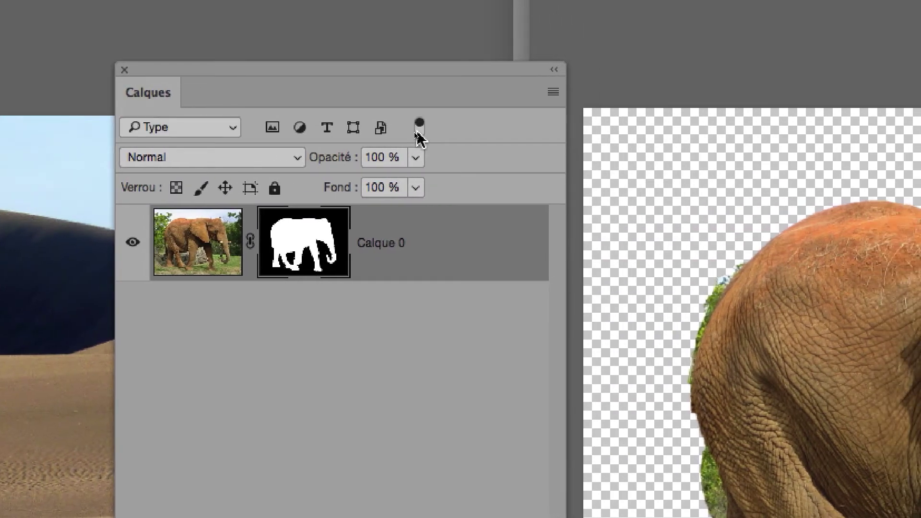
pyautogui.click(419, 134)
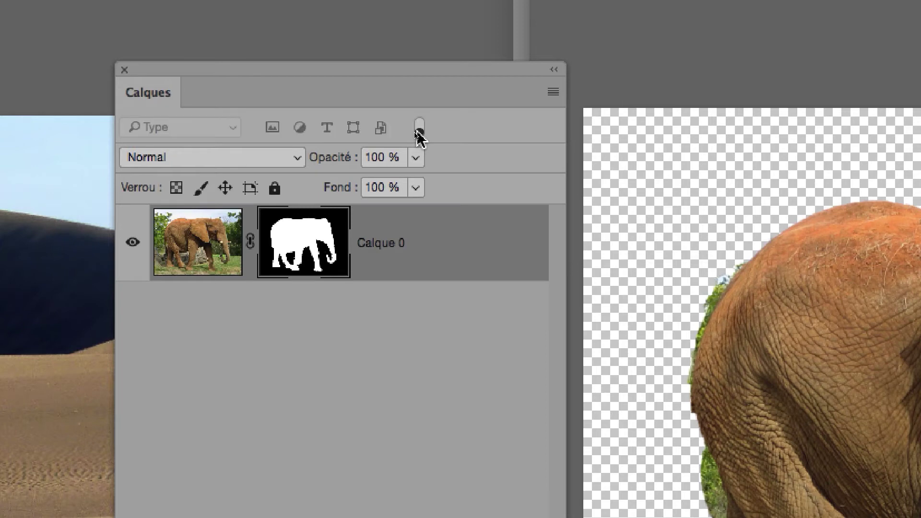
pyautogui.click(419, 135)
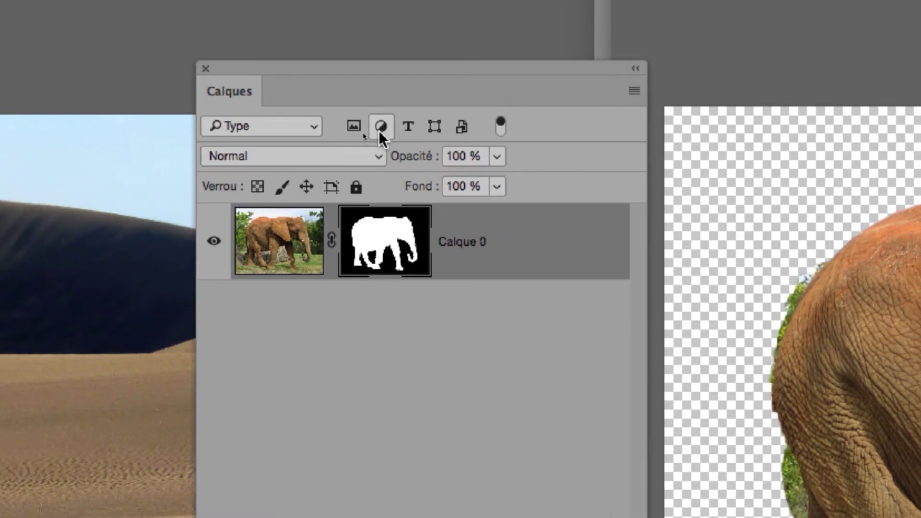
# Try filtering the layer list to adjustment and text layers, and clear that filter while leaving layer filtering on
pyautogui.click(380, 130)
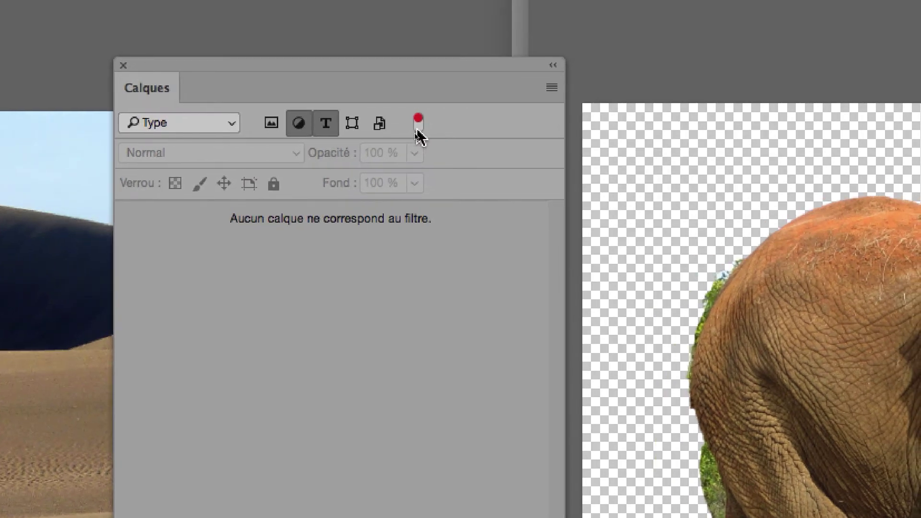
pyautogui.click(418, 123)
pyautogui.click(418, 123)
pyautogui.click(417, 125)
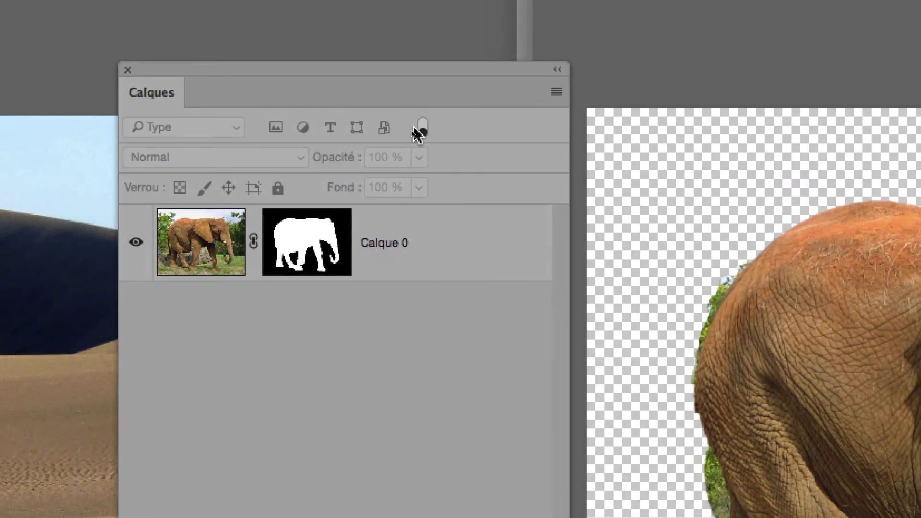
pyautogui.click(464, 126)
pyautogui.click(366, 126)
pyautogui.click(338, 126)
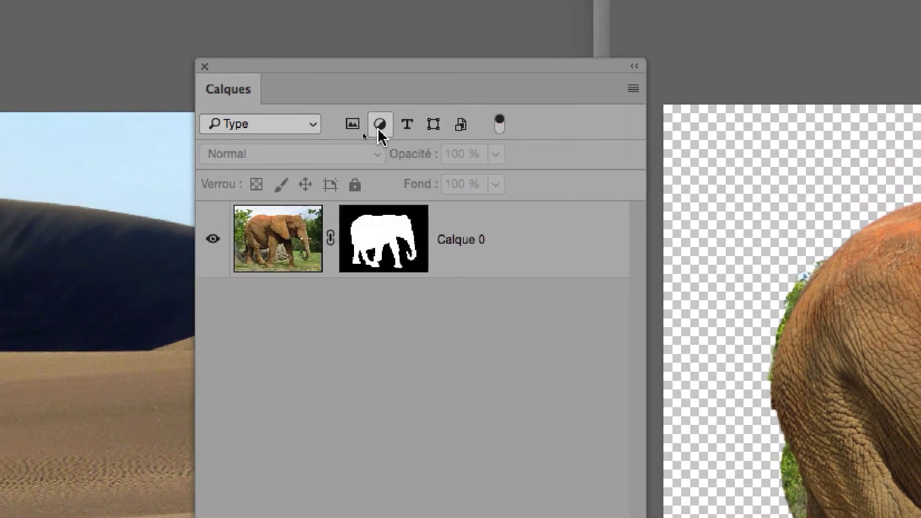
# Filter the layer list to show only pixel layers
pyautogui.click(311, 126)
pyautogui.click(367, 125)
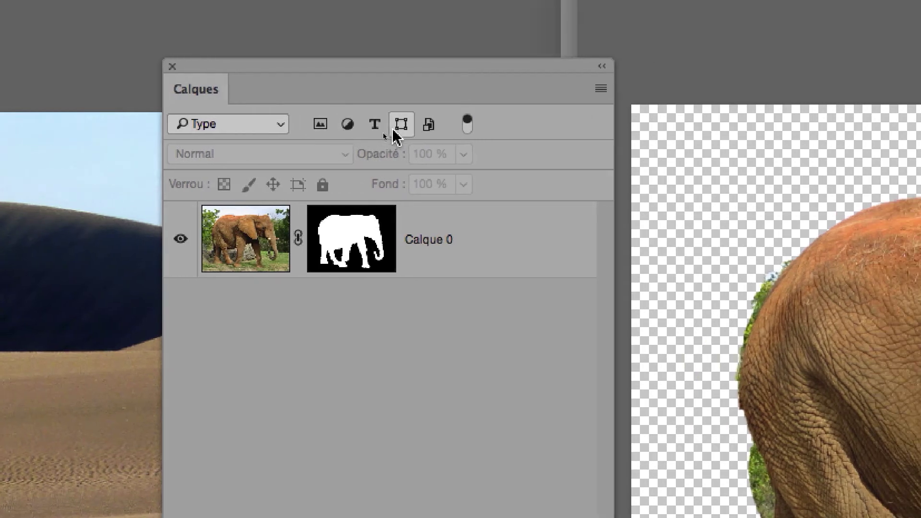
pyautogui.click(448, 126)
pyautogui.click(395, 128)
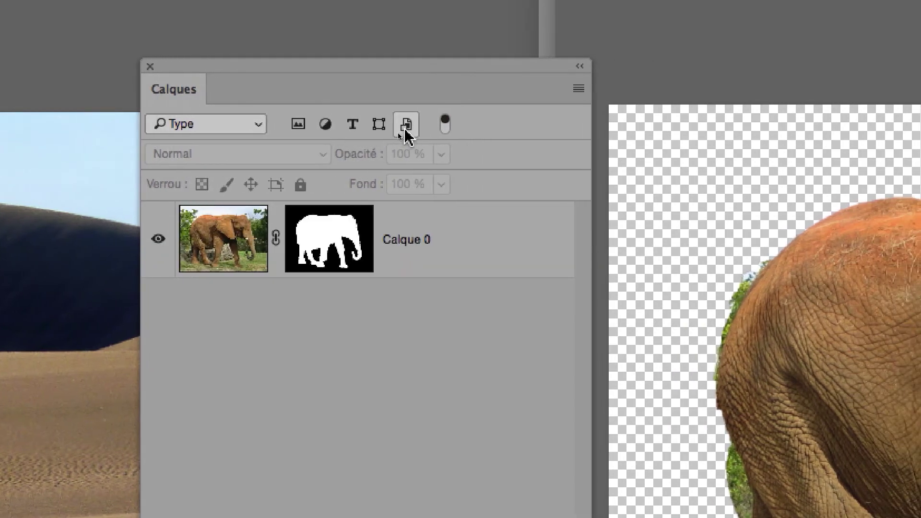
pyautogui.click(405, 127)
pyautogui.click(405, 126)
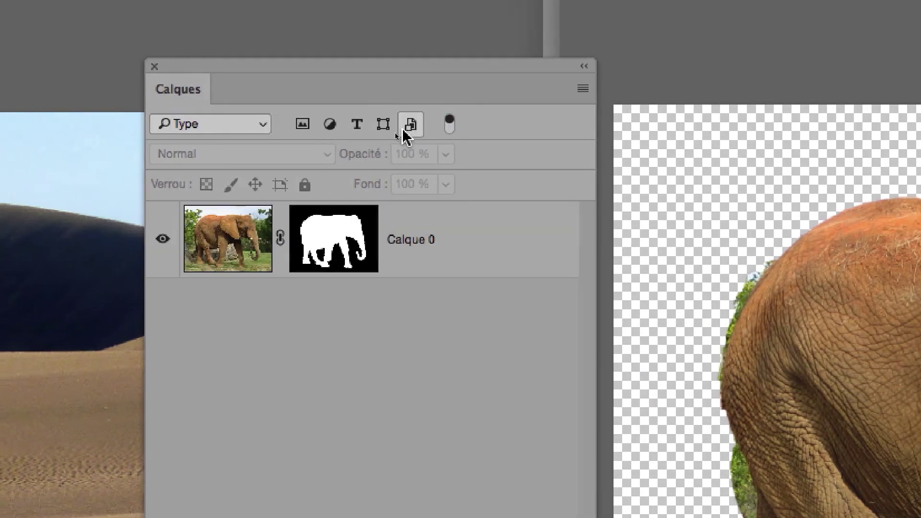
pyautogui.click(366, 126)
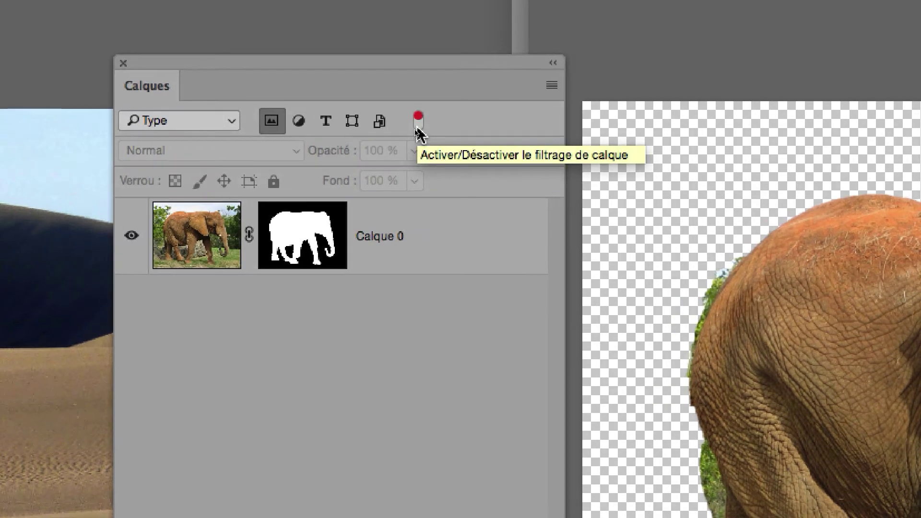
# Turn off layer filtering for the elephant document
pyautogui.click(417, 129)
pyautogui.click(416, 129)
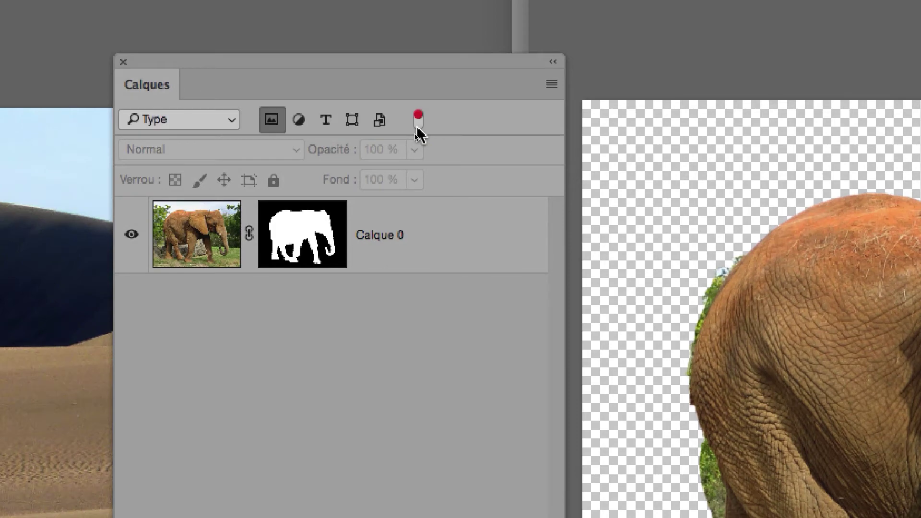
pyautogui.click(417, 129)
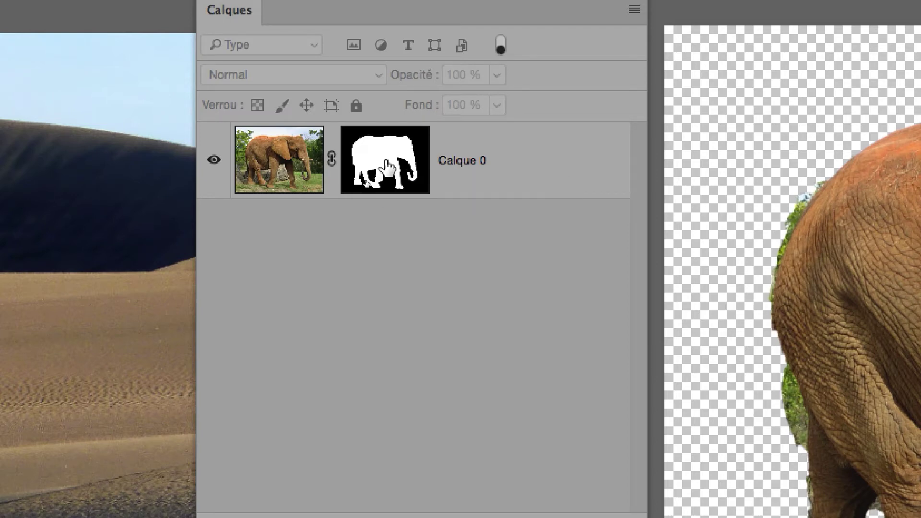
# Inspect Calque 0's layer mask on its own in the canvas and return to the normal image view
pyautogui.keyDown('alt'); pyautogui.click(387, 167); pyautogui.keyUp('alt')
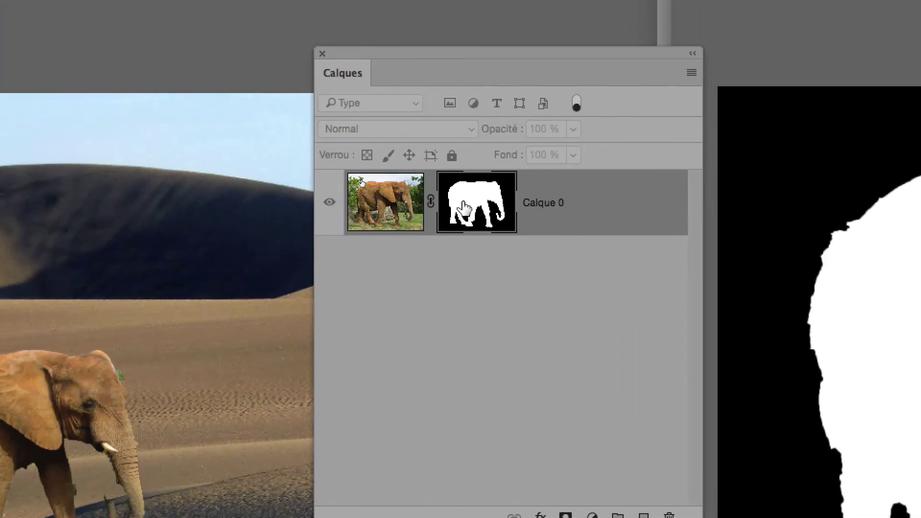
pyautogui.moveTo(489, 203); pyautogui.dragTo(503, 217)
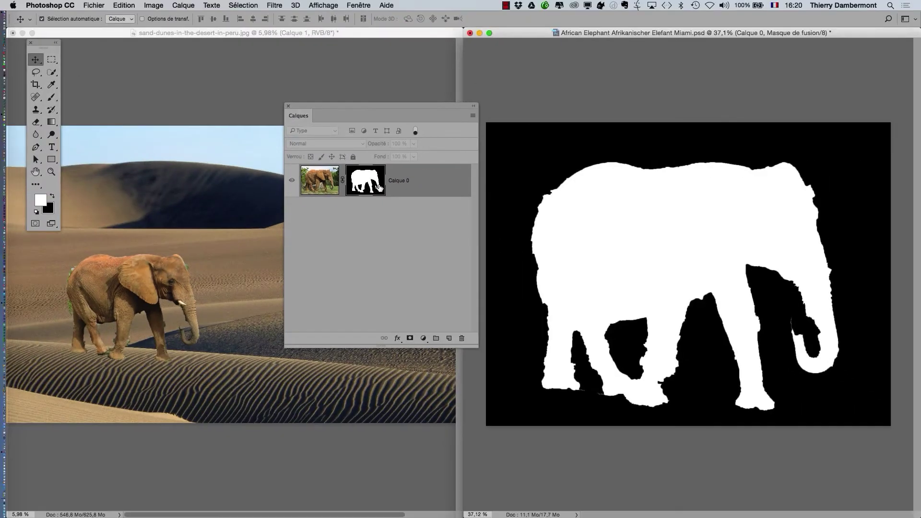
pyautogui.keyDown('alt'); pyautogui.click(477, 207); pyautogui.keyUp('alt')
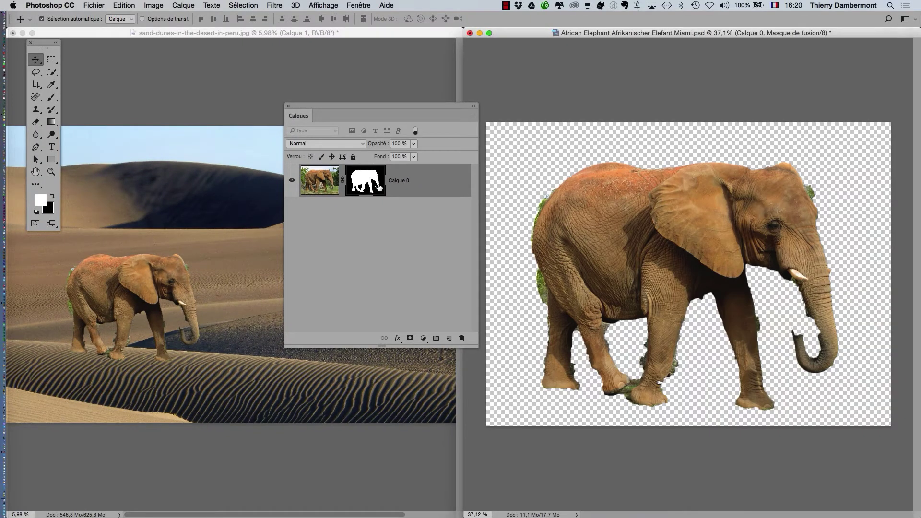
pyautogui.keyDown('alt'); pyautogui.click(378, 185); pyautogui.keyUp('alt')
pyautogui.keyDown('alt'); pyautogui.click(378, 186); pyautogui.keyUp('alt')
pyautogui.keyDown('alt'); pyautogui.click(378, 186); pyautogui.keyUp('alt')
pyautogui.keyDown('alt'); pyautogui.click(371, 188); pyautogui.keyUp('alt')
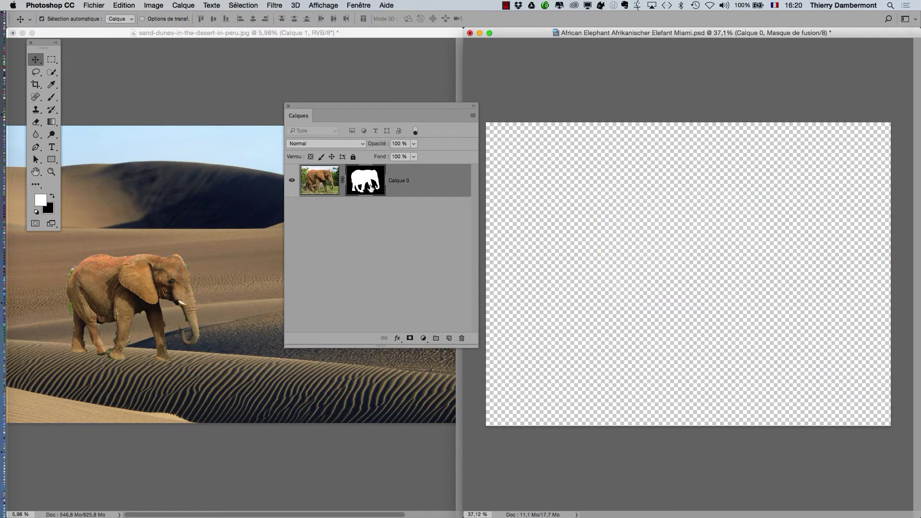
pyautogui.keyDown('alt'); pyautogui.click(371, 187); pyautogui.keyUp('alt')
pyautogui.keyDown('alt'); pyautogui.click(370, 187); pyautogui.keyUp('alt')
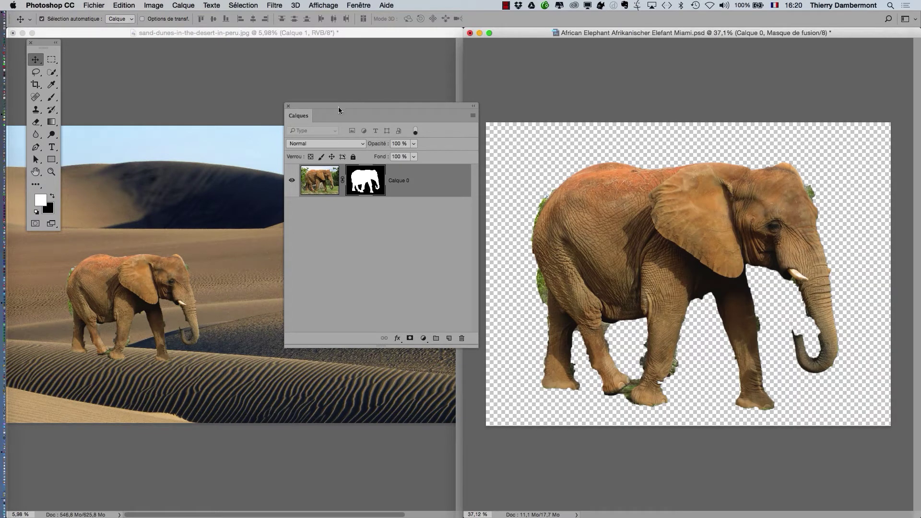
# Copy the elephant layer Calque 0 together with its mask into the sand dunes document
pyautogui.moveTo(339, 108); pyautogui.dragTo(374, 63)
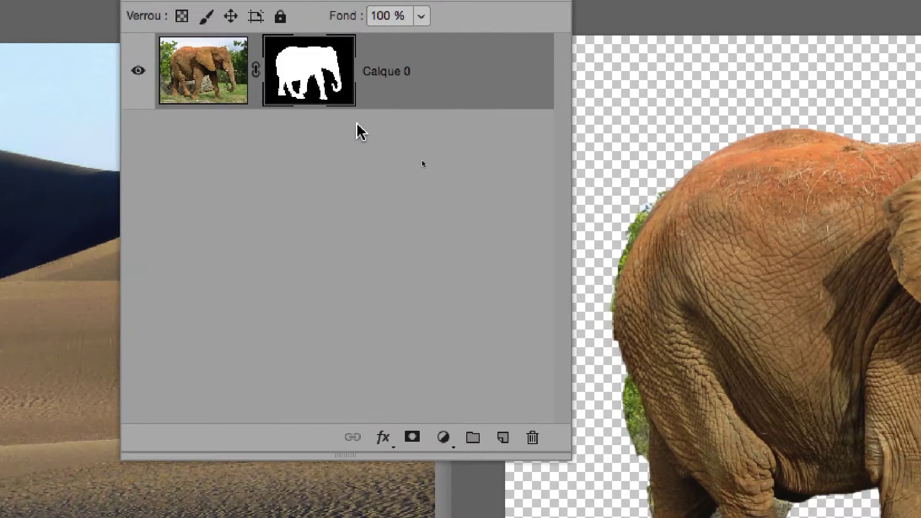
pyautogui.press('super+2')
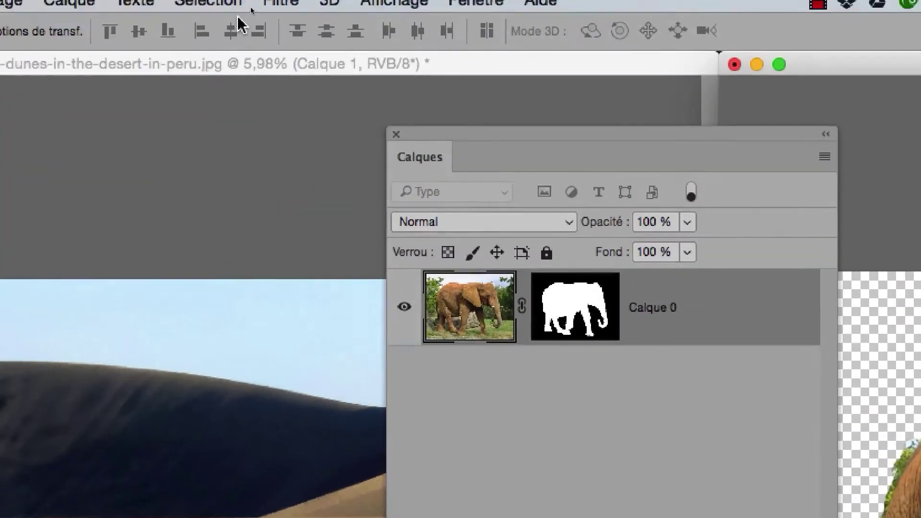
pyautogui.click(225, 12)
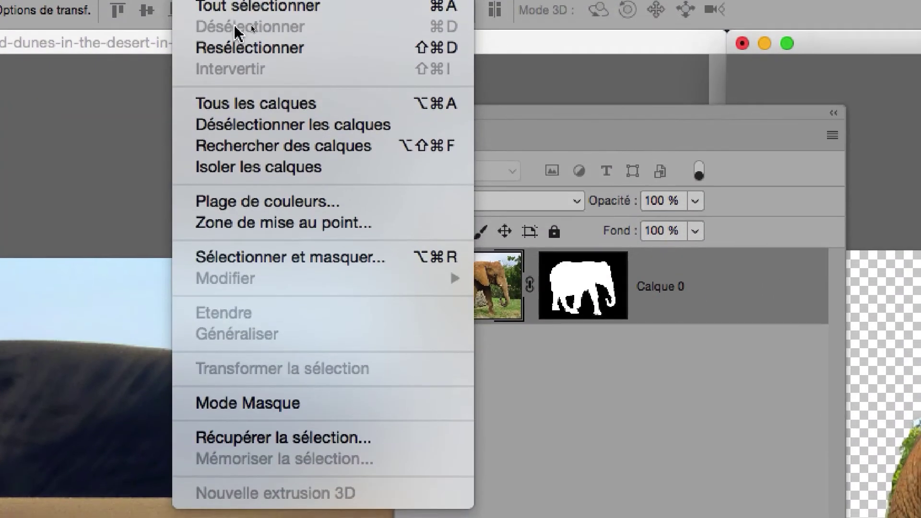
pyautogui.click(234, 43)
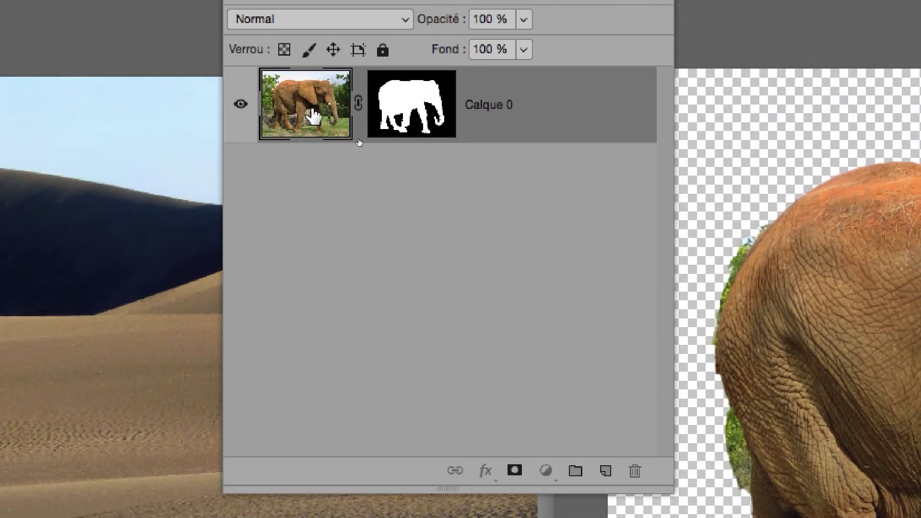
pyautogui.moveTo(313, 116); pyautogui.dragTo(0, 284)
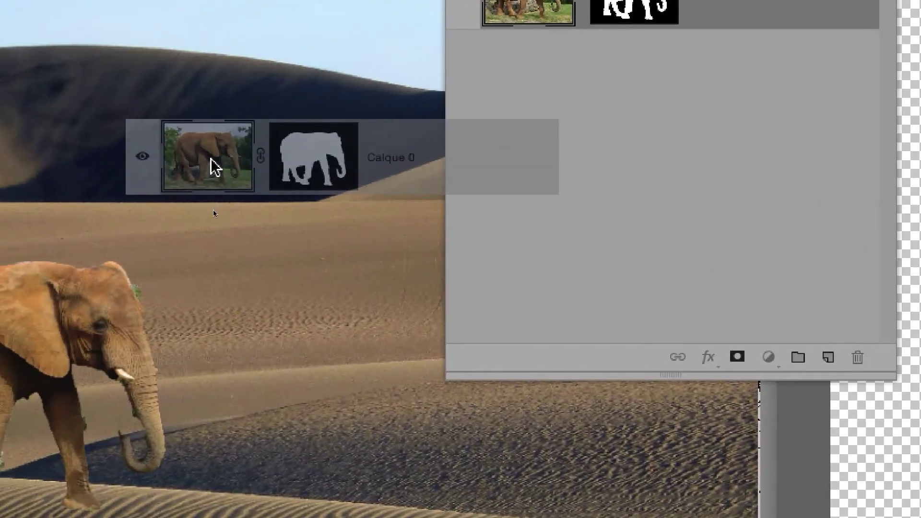
pyautogui.moveTo(214, 168); pyautogui.dragTo(246, 244)
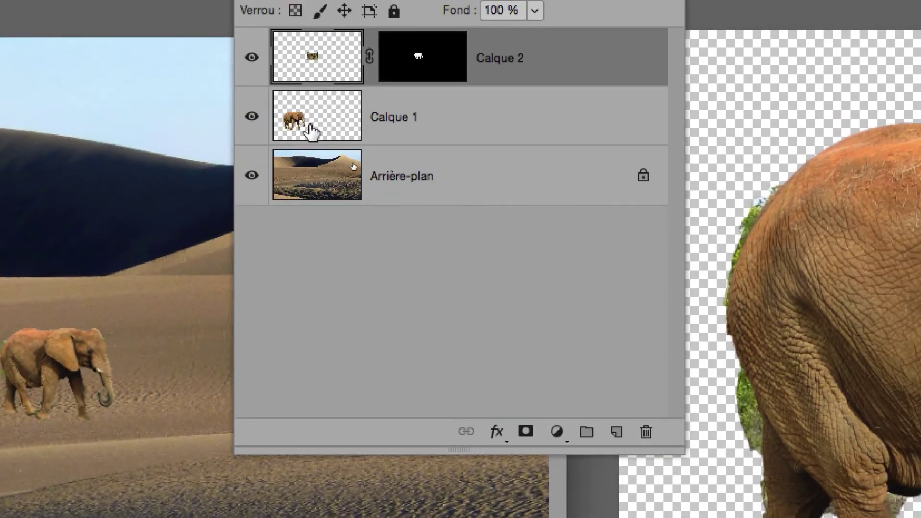
# Delete the unmasked elephant layer Calque 1 from the sand dunes document
pyautogui.click(311, 131)
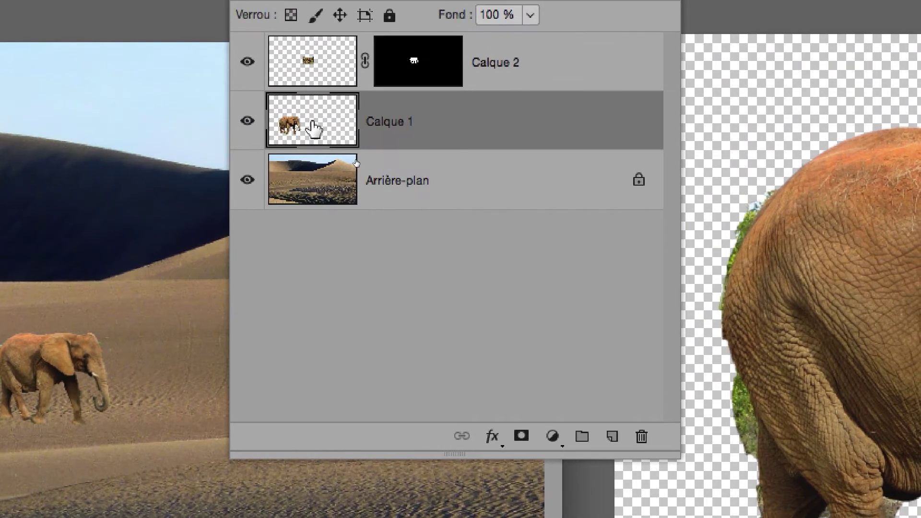
pyautogui.moveTo(315, 129); pyautogui.dragTo(642, 430)
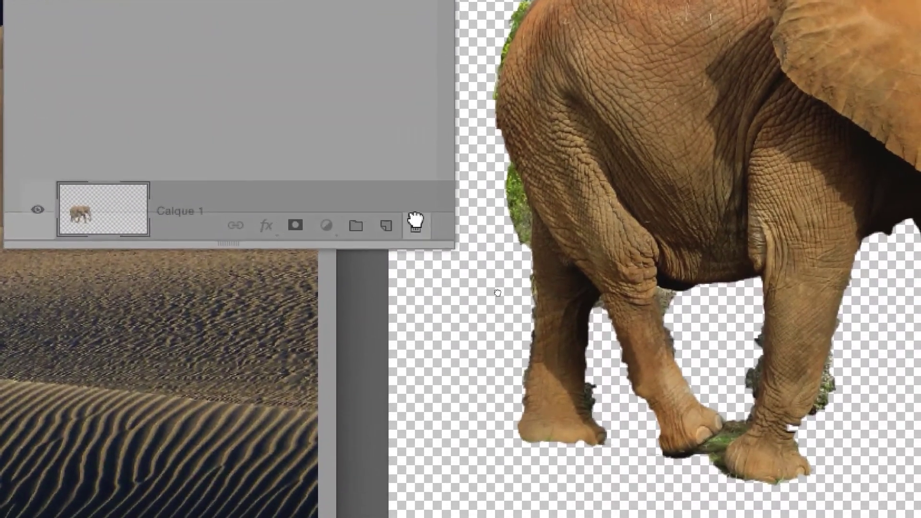
pyautogui.moveTo(415, 220); pyautogui.dragTo(415, 223)
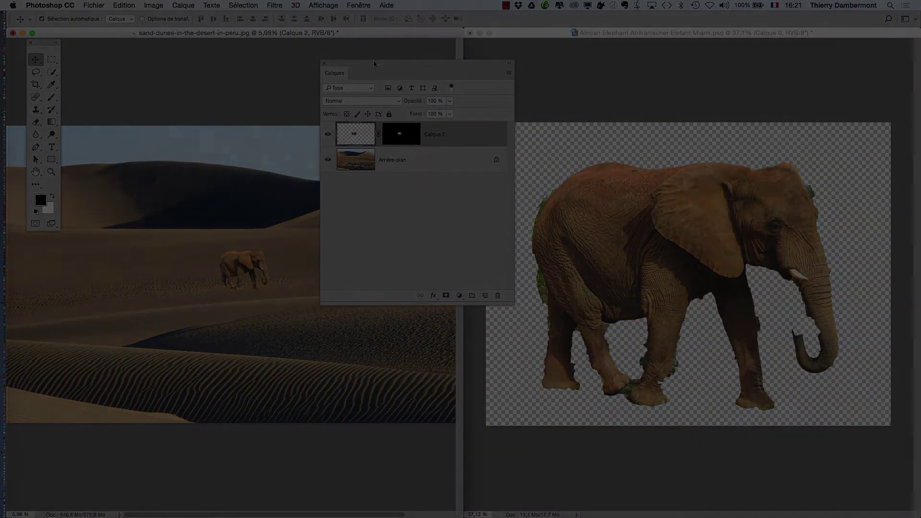
# Enlarge the masked elephant on Calque 2 proportionally to about 273.9% with Free Transform, extending it down towards the foreground ridge
pyautogui.moveTo(373, 60); pyautogui.dragTo(457, 71)
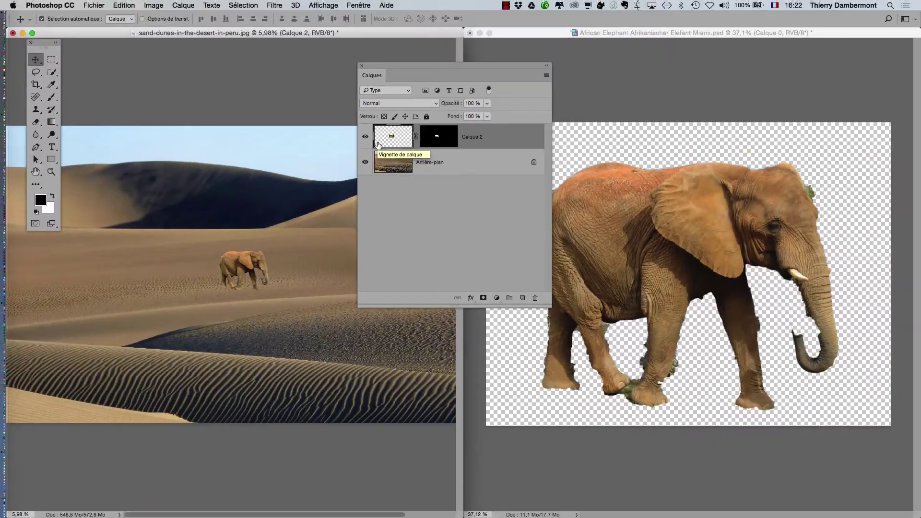
pyautogui.press('super')
pyautogui.press('super+t')
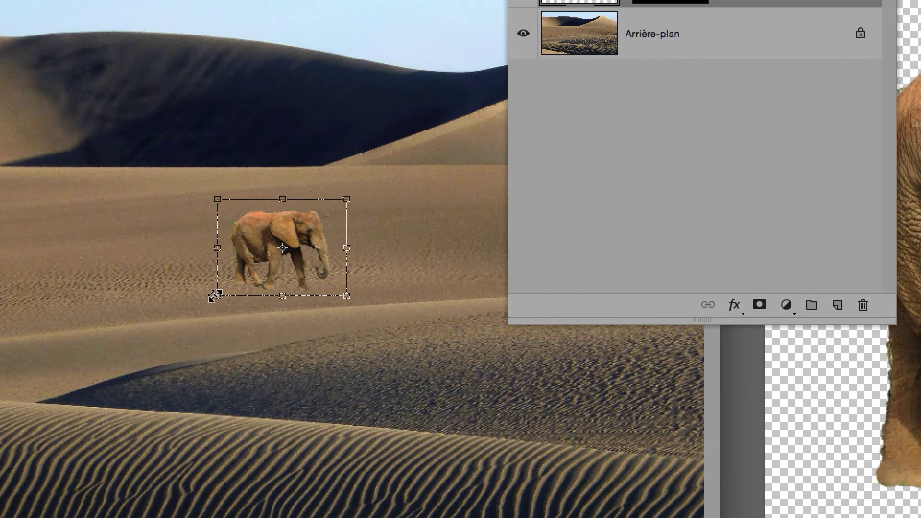
pyautogui.moveTo(214, 295); pyautogui.dragTo(0, 461)
pyautogui.moveTo(121, 335); pyautogui.dragTo(115, 340)
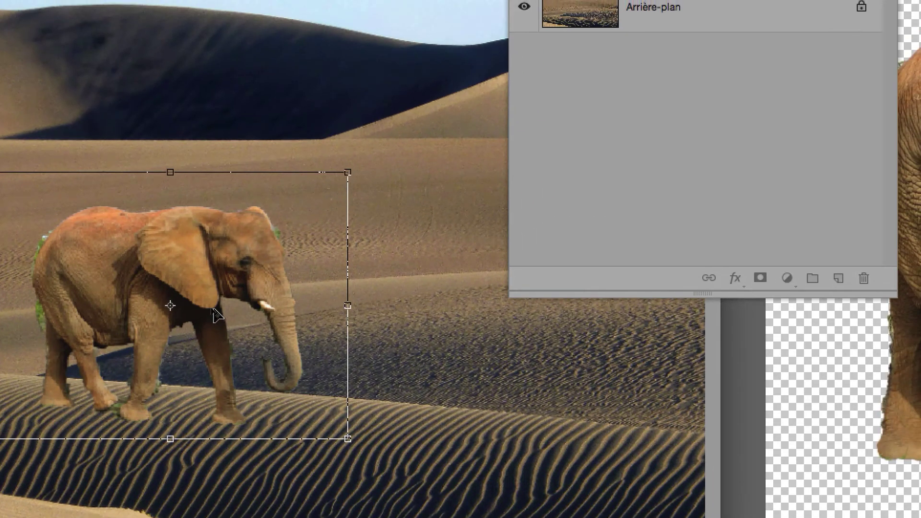
pyautogui.scroll(5, 216, 312)
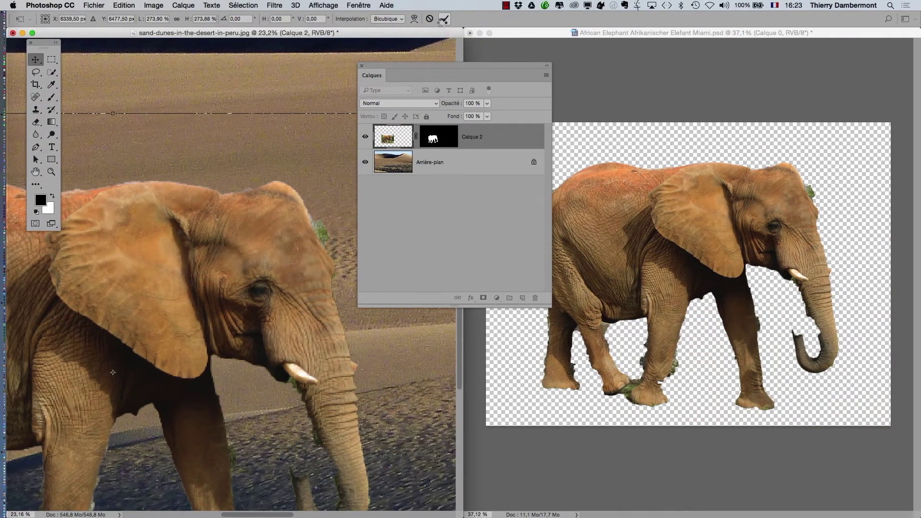
# Move the elephant slightly up and to the left so its feet stand on the rippled dune ridge
pyautogui.scroll(3, 256, 300)
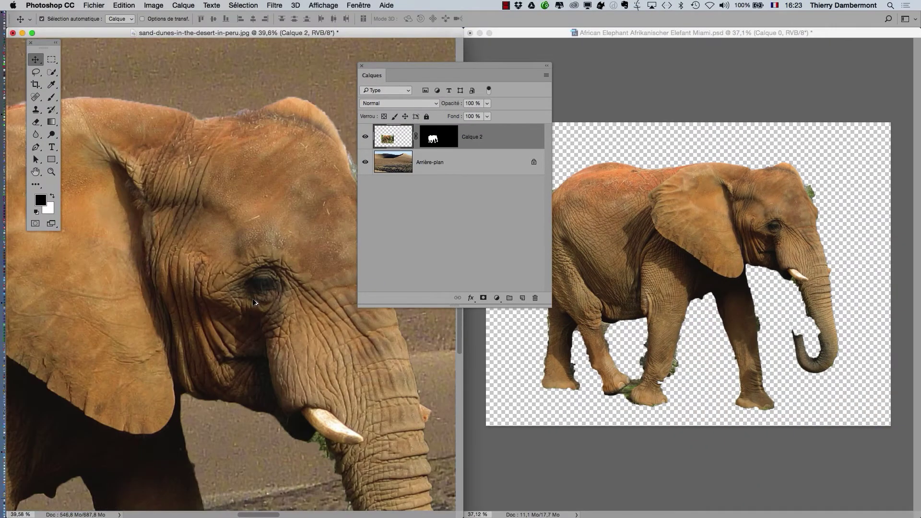
pyautogui.scroll(-5, 255, 300)
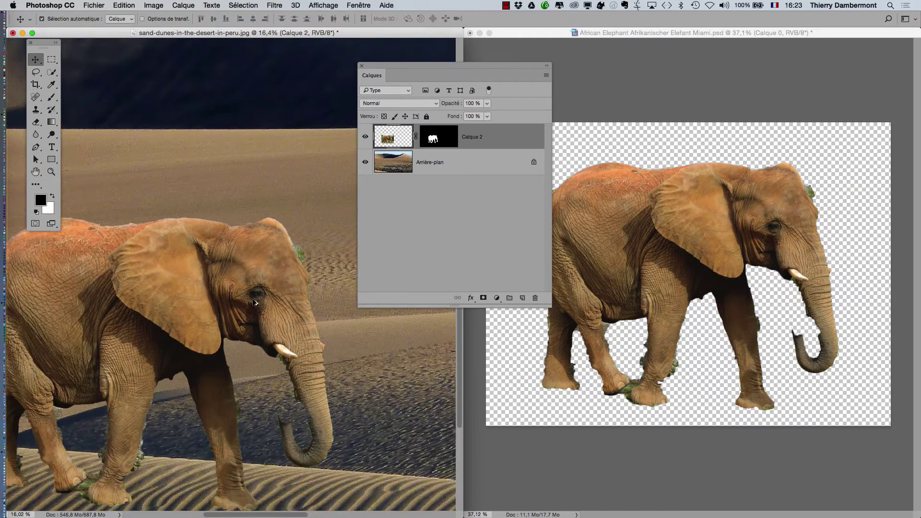
pyautogui.moveTo(156, 319); pyautogui.dragTo(131, 302)
pyautogui.scroll(-2, 215, 311)
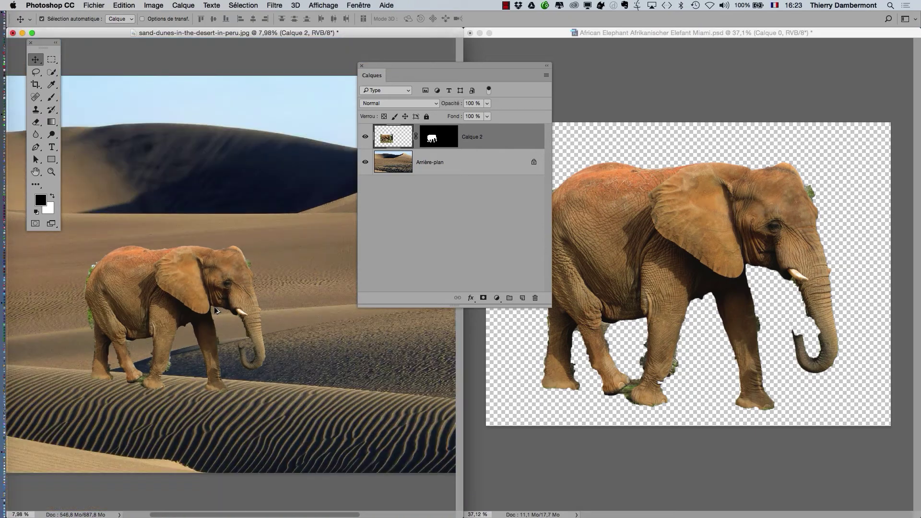
pyautogui.moveTo(216, 311); pyautogui.dragTo(251, 243)
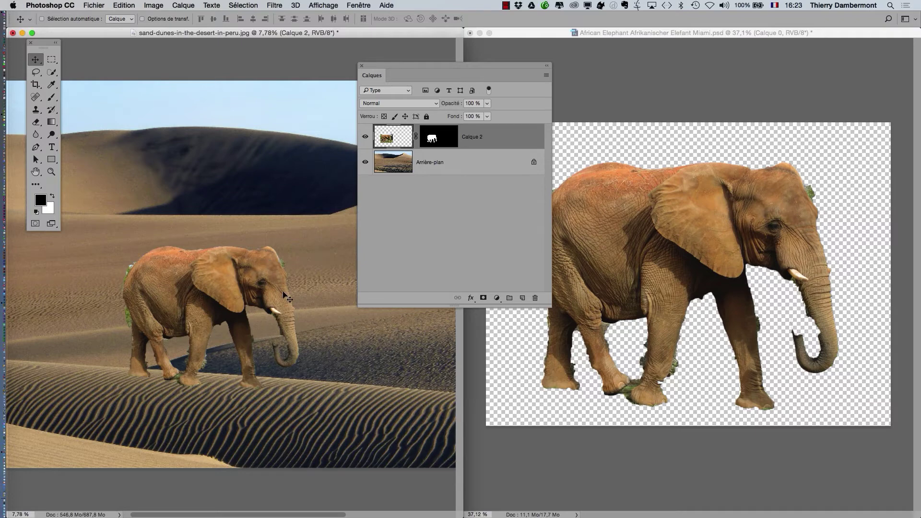
# Scale the Calque 2 elephant about its centre to about 133.7% and apply the transformation
pyautogui.press('super+t')
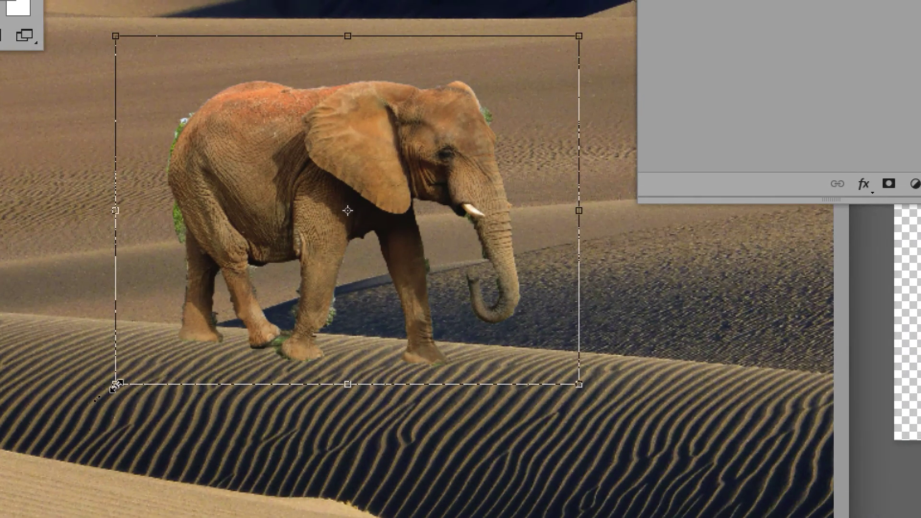
pyautogui.moveTo(116, 385)
pyautogui.mouseDown()
pyautogui.moveTo(64, 422)
pyautogui.moveTo(90, 382)
pyautogui.moveTo(127, 377)
pyautogui.moveTo(152, 358)
pyautogui.moveTo(78, 391)
pyautogui.moveTo(70, 398)
pyautogui.moveTo(78, 422)
pyautogui.moveTo(151, 350)
pyautogui.moveTo(98, 391)
pyautogui.mouseUp()
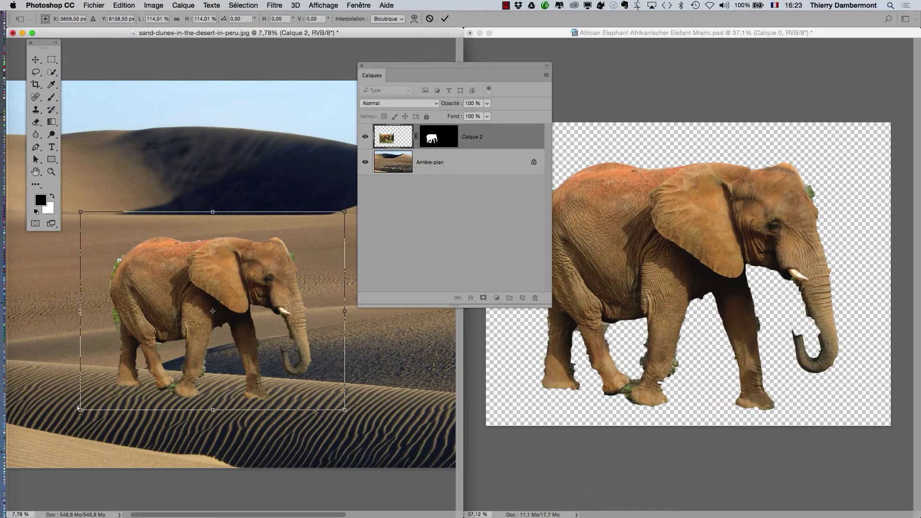
pyautogui.moveTo(80, 411); pyautogui.dragTo(63, 425)
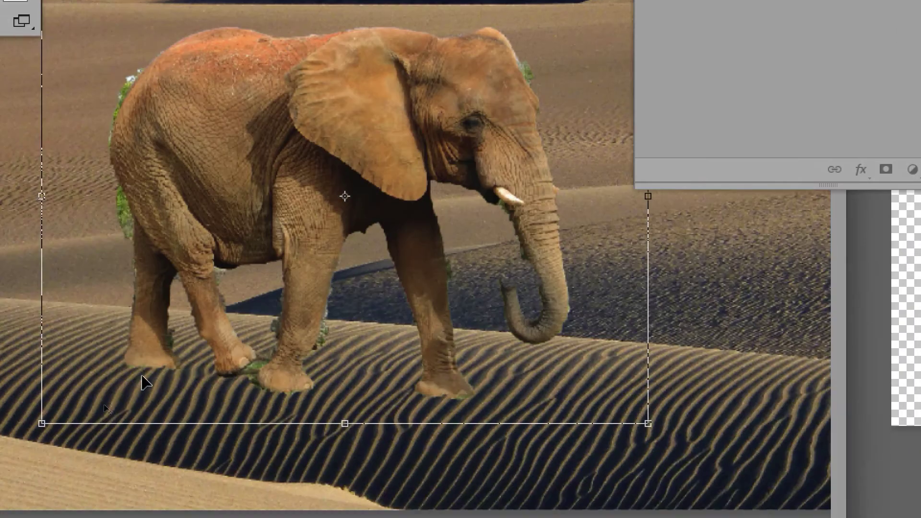
pyautogui.moveTo(41, 424); pyautogui.dragTo(93, 390)
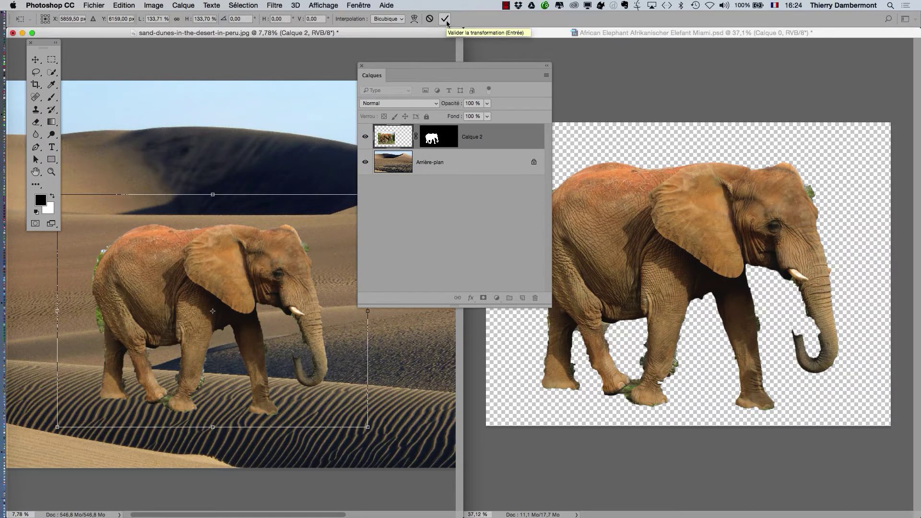
pyautogui.click(278, 5)
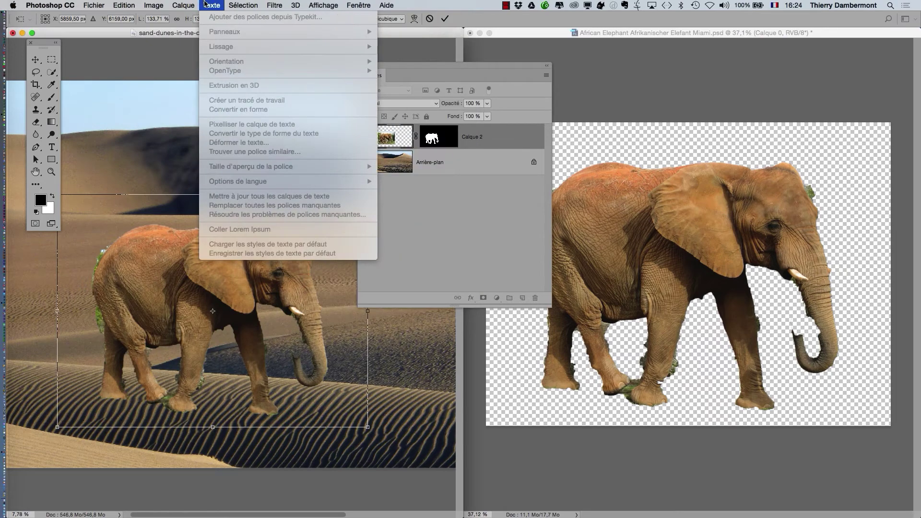
pyautogui.click(407, 6)
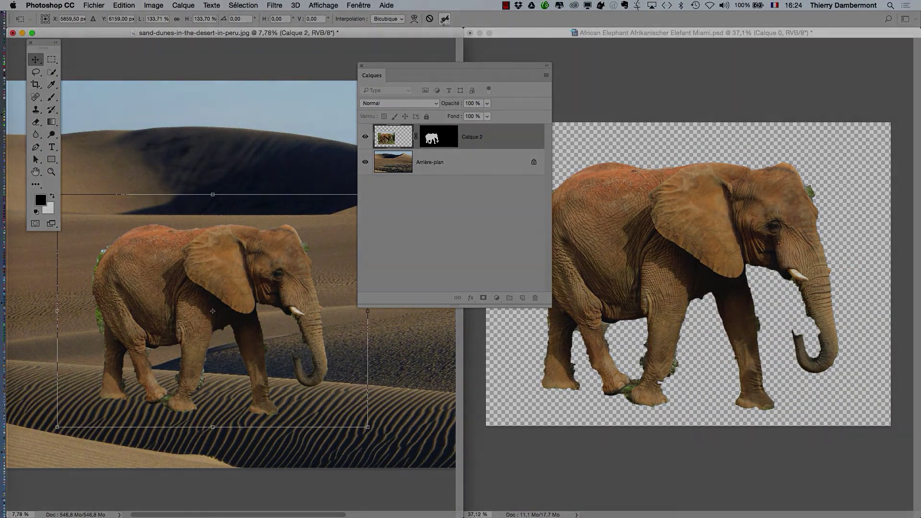
pyautogui.click(445, 20)
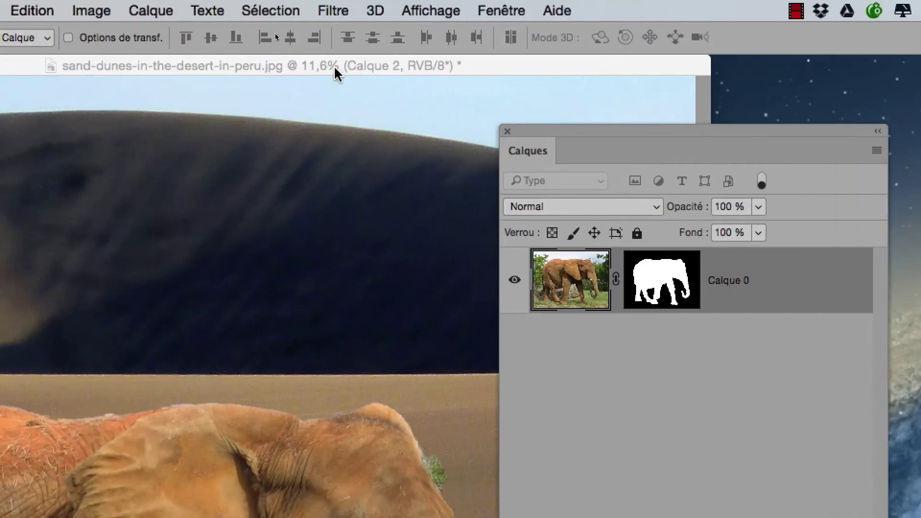
# Close the African Elephant document, saving its changes with maximised compatibility and suppressing the format options prompt for future saves
pyautogui.click(334, 68)
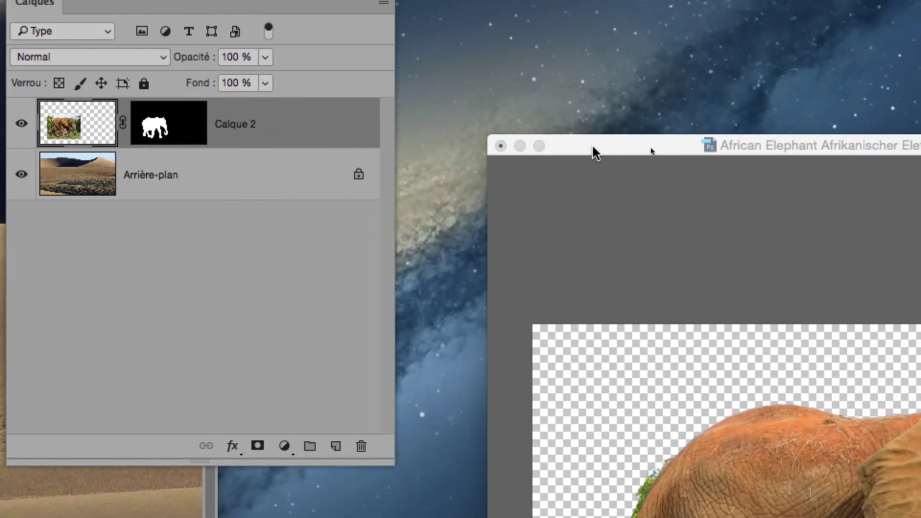
pyautogui.click(909, 134)
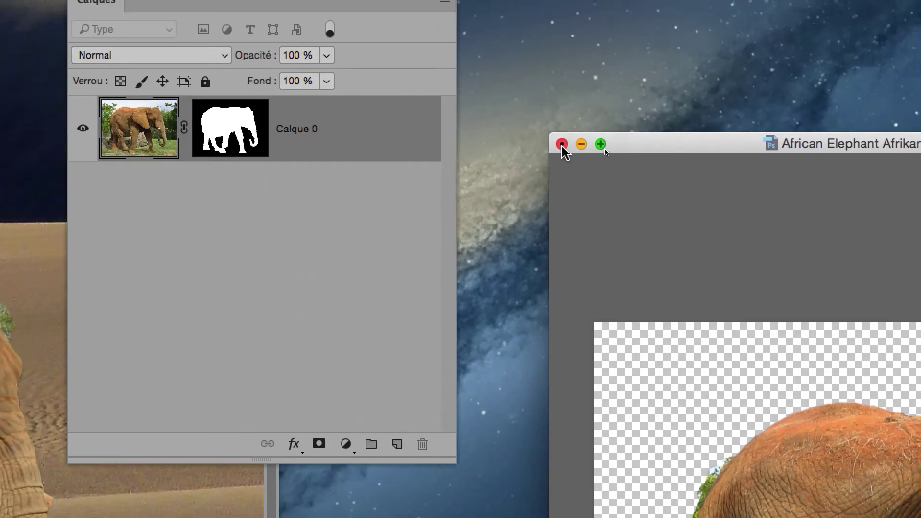
pyautogui.click(562, 145)
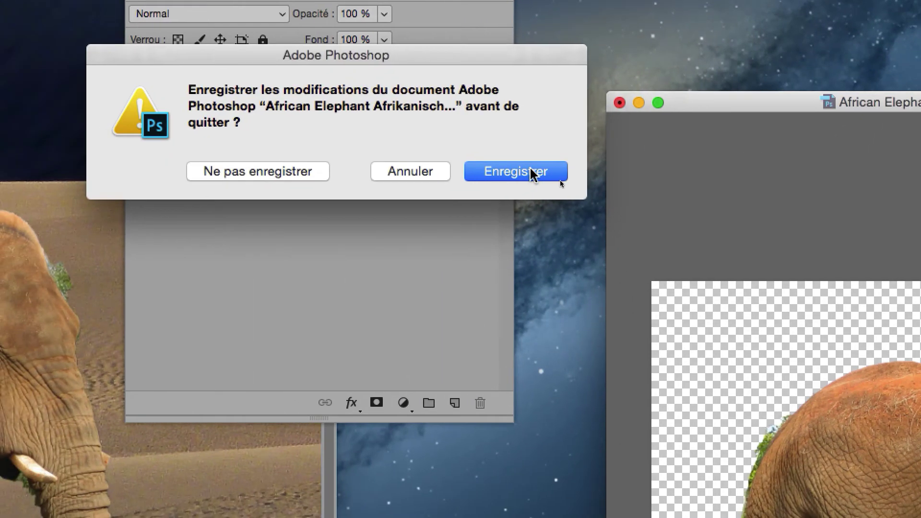
pyautogui.click(530, 170)
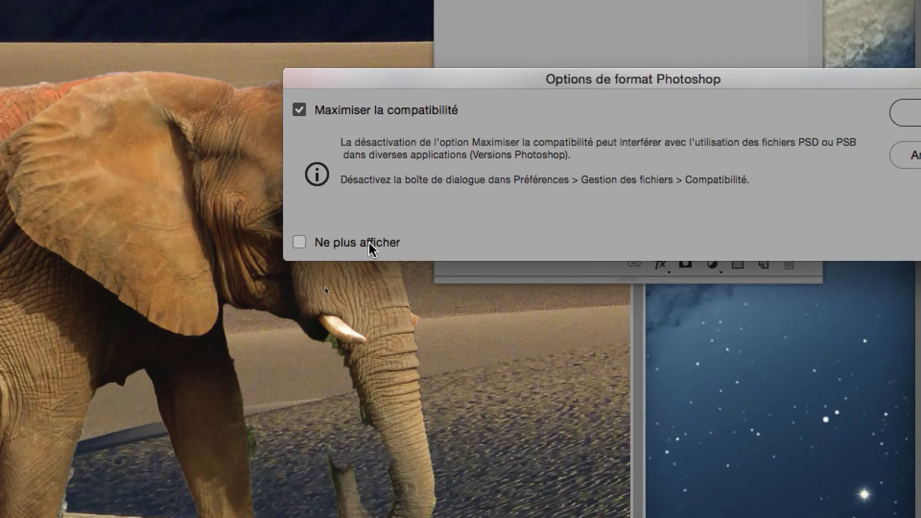
pyautogui.click(256, 327)
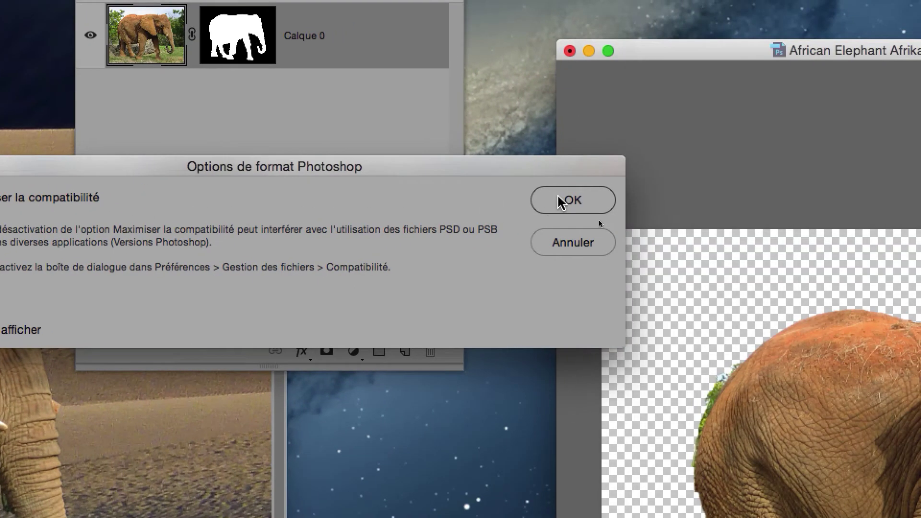
pyautogui.click(816, 191)
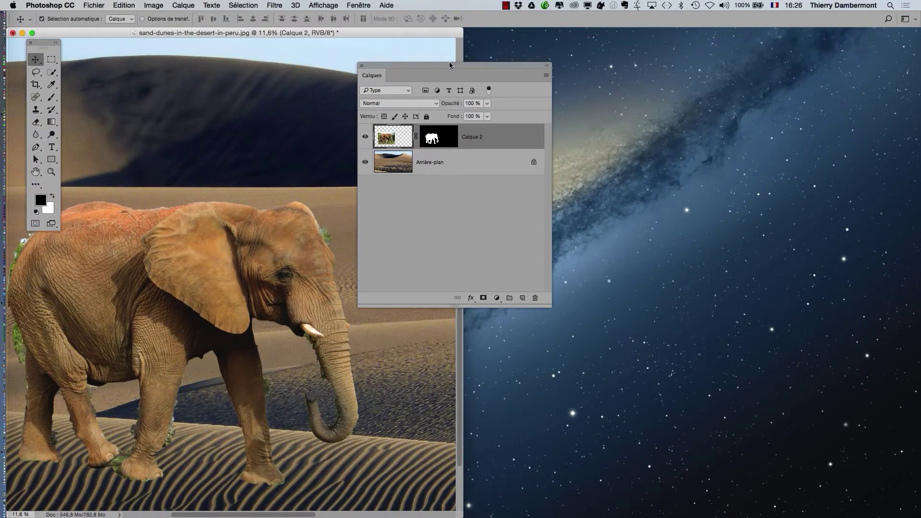
# Move the Calques panel clear of the sand dunes image, display the document full screen, and inspect the enlarged elephant's edges
pyautogui.moveTo(449, 63); pyautogui.dragTo(703, 50)
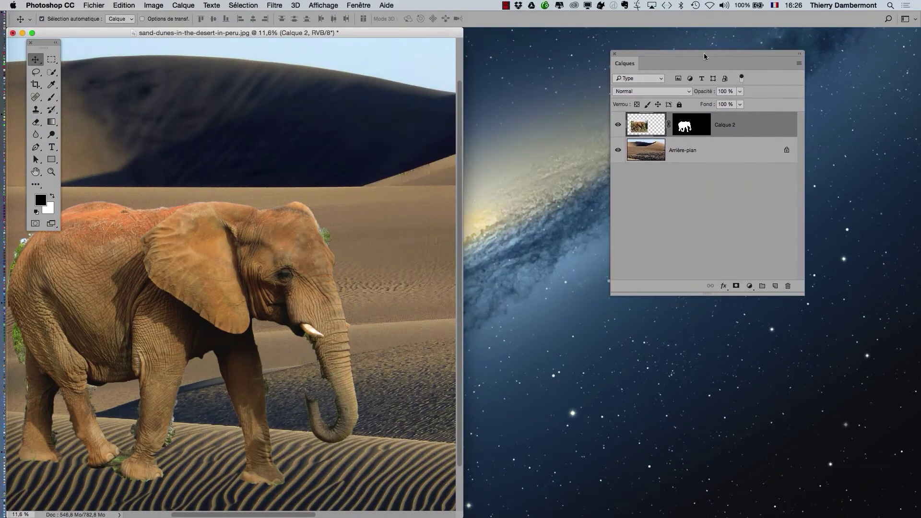
pyautogui.moveTo(642, 130); pyautogui.dragTo(643, 134)
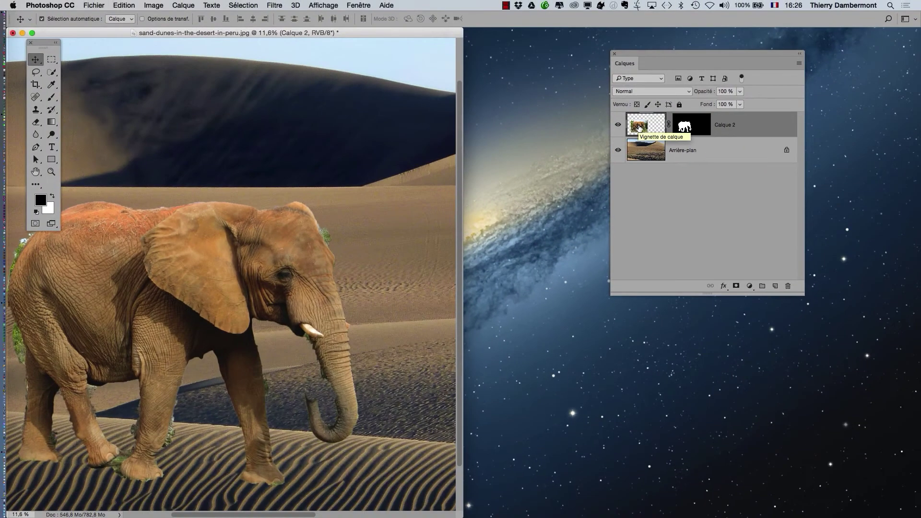
pyautogui.press('f')
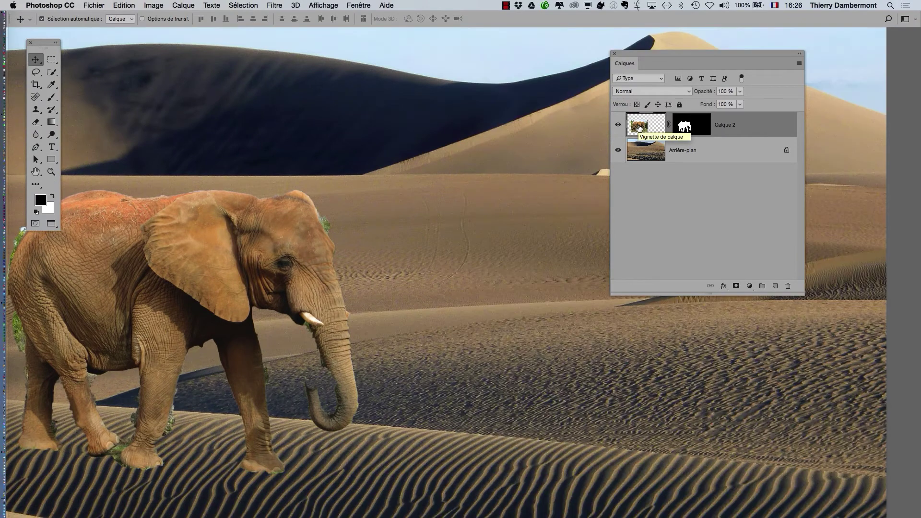
pyautogui.moveTo(266, 201); pyautogui.dragTo(514, 95)
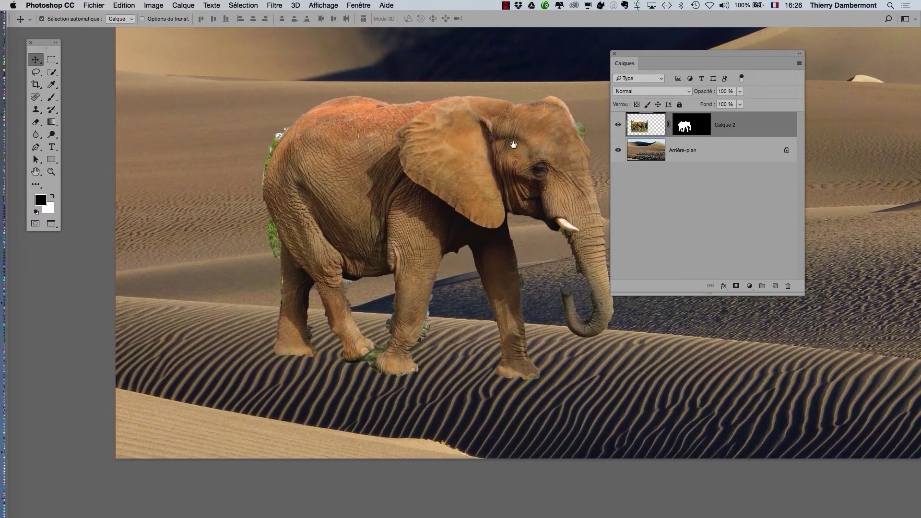
pyautogui.moveTo(502, 152); pyautogui.dragTo(382, 196)
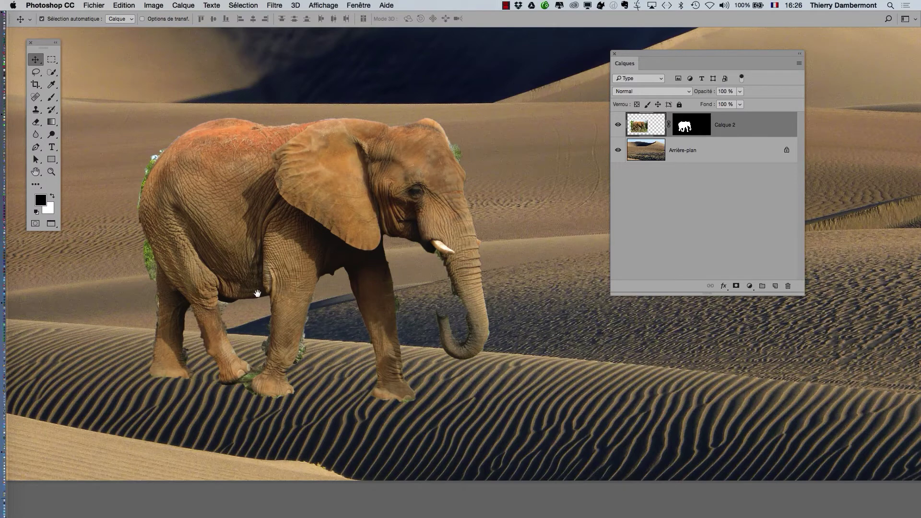
pyautogui.moveTo(336, 333); pyautogui.dragTo(373, 339)
pyautogui.scroll(3, 289, 271)
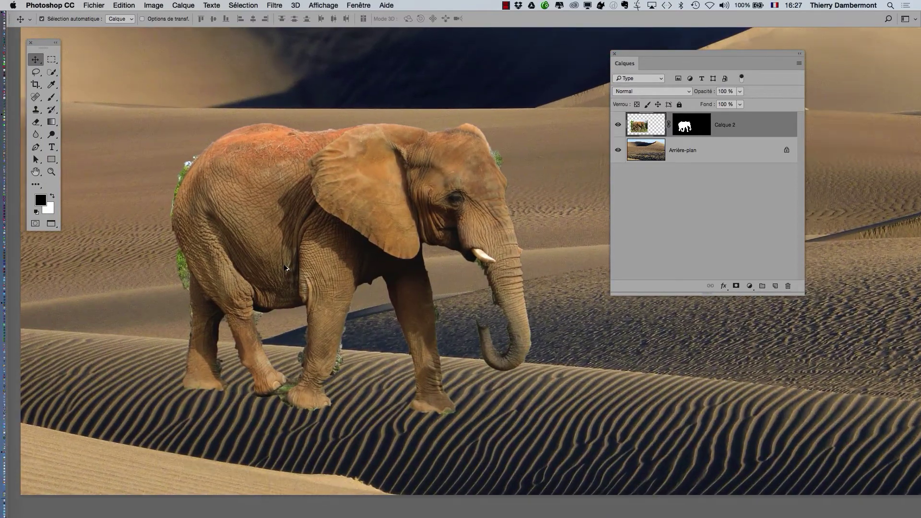
pyautogui.moveTo(475, 228); pyautogui.dragTo(446, 217)
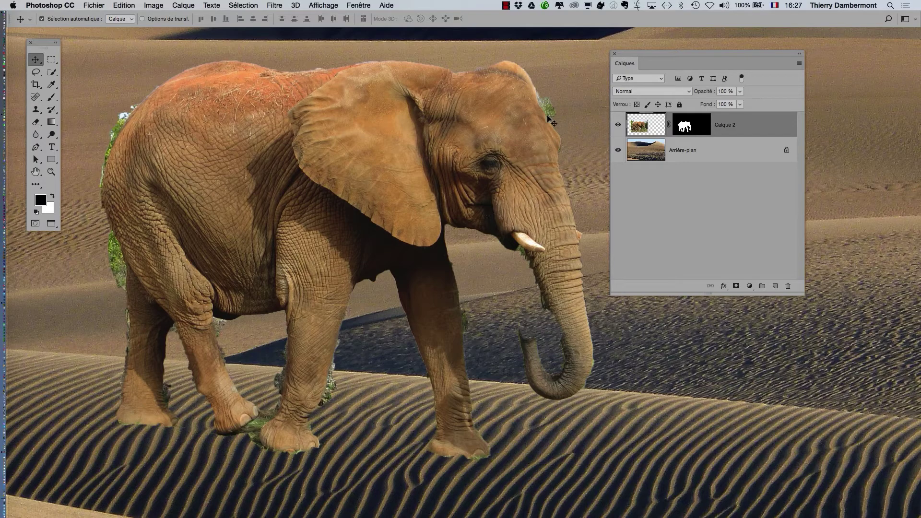
# Temporarily disable the layer mask on Calque 2 to reveal the whole elephant photo
pyautogui.press('super')
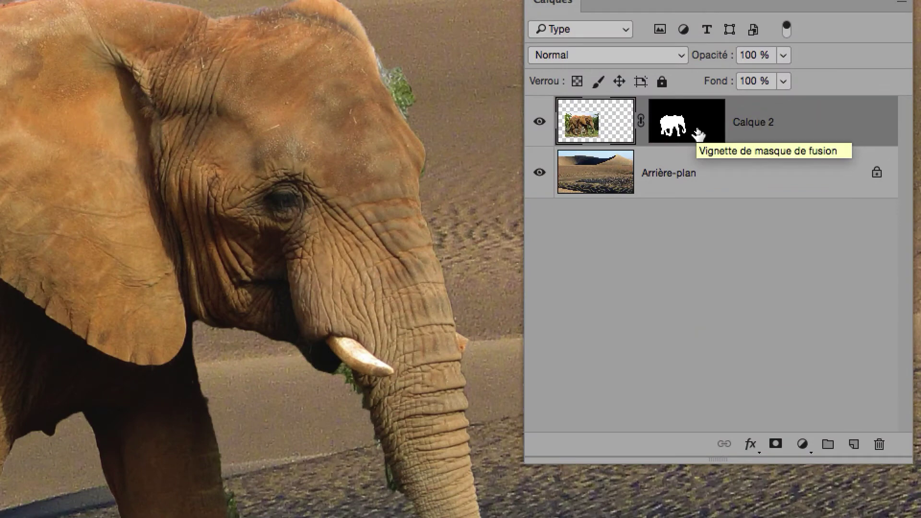
pyautogui.keyDown('shift'); pyautogui.click(698, 134); pyautogui.keyUp('shift')
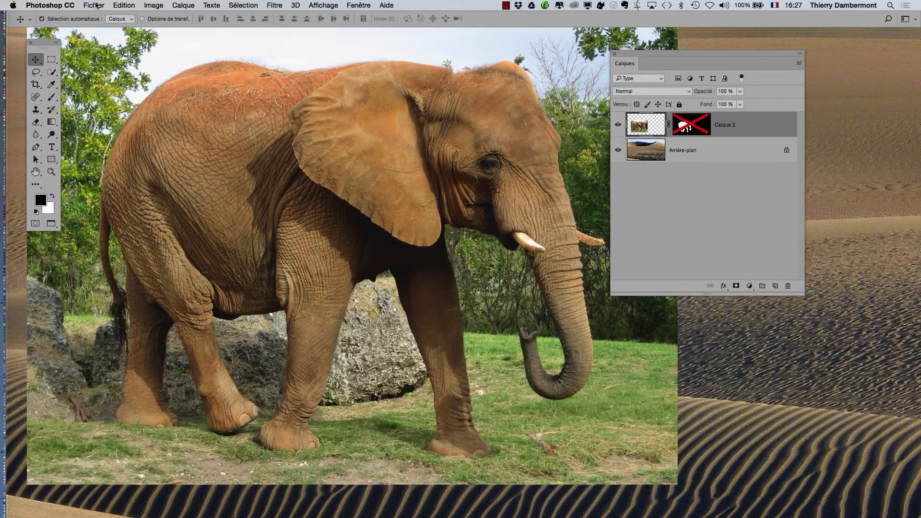
# Check the PSD and PSB compatibility setting in the file handling preferences, then close the preferences
pyautogui.click(95, 6)
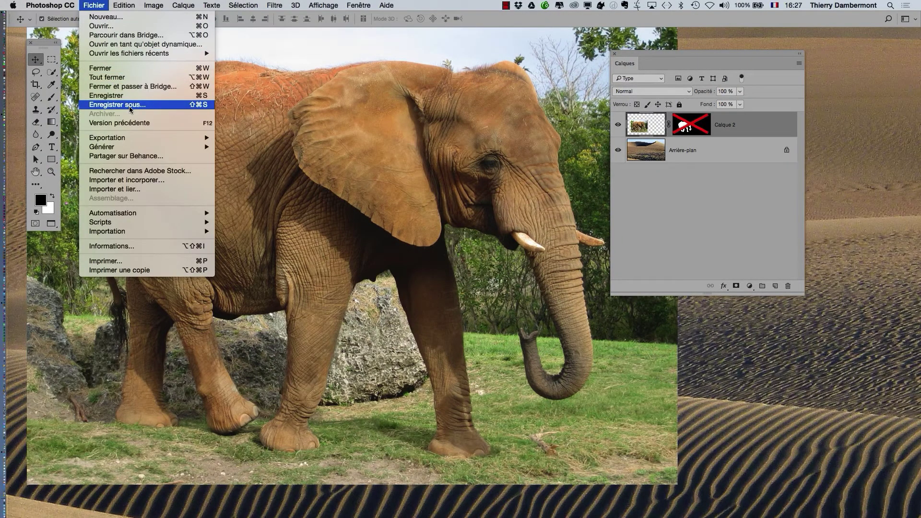
pyautogui.moveTo(49, 5)
pyautogui.moveTo(63, 36)
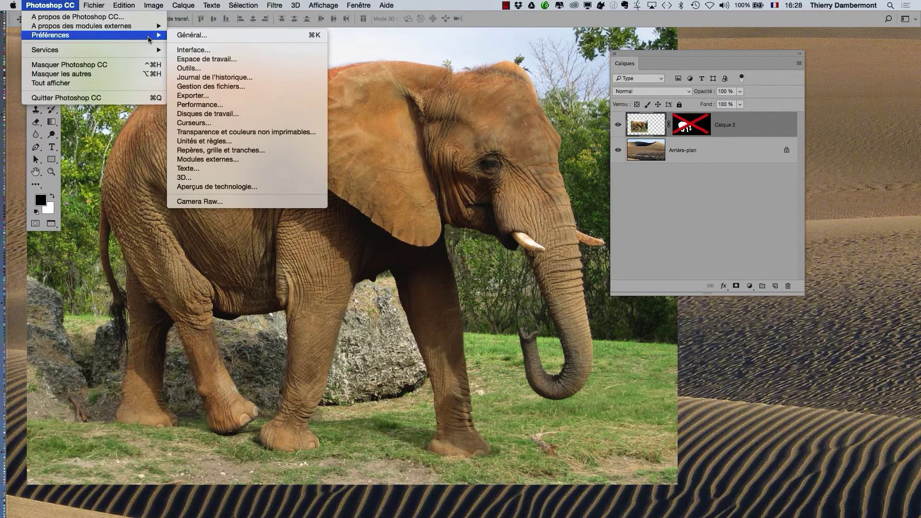
pyautogui.click(182, 36)
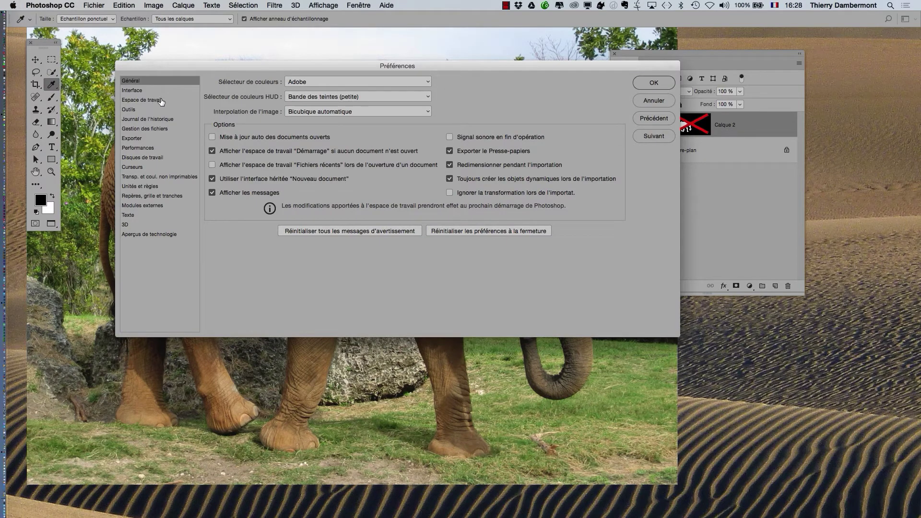
pyautogui.click(159, 127)
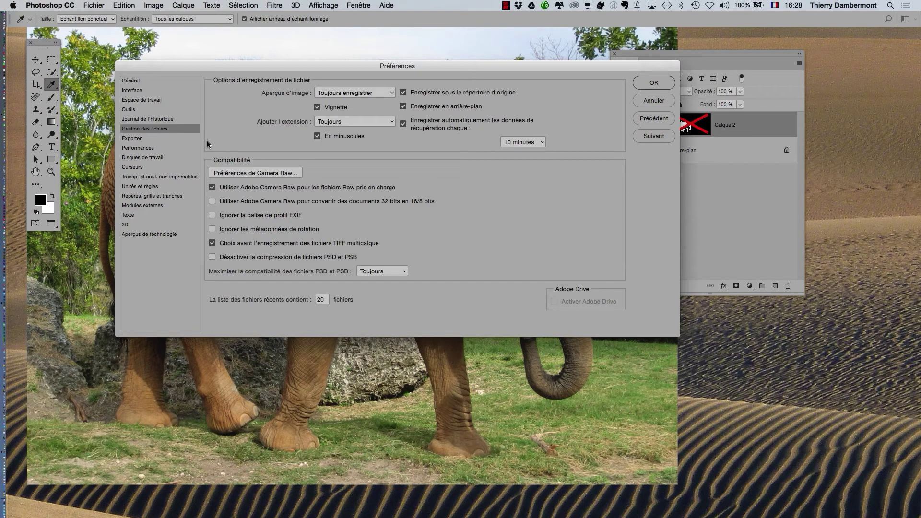
pyautogui.press('alt')
pyautogui.press('alt')
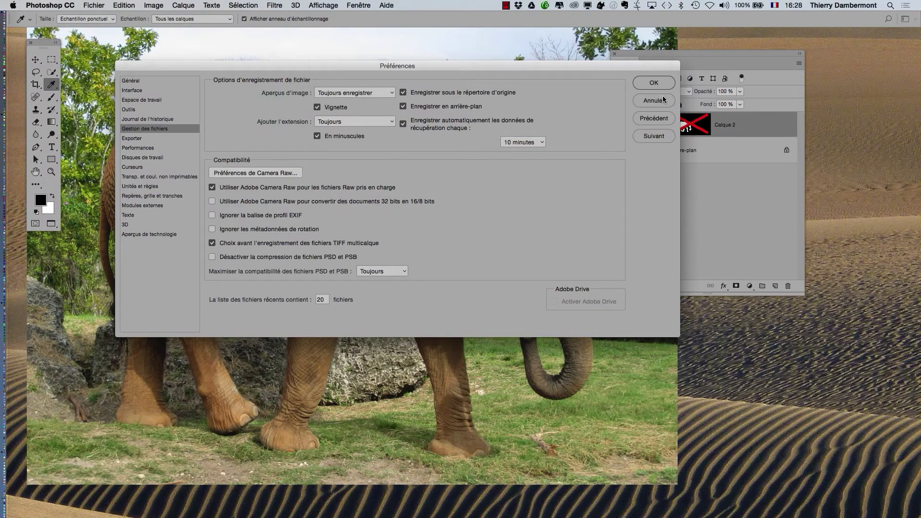
pyautogui.click(654, 93)
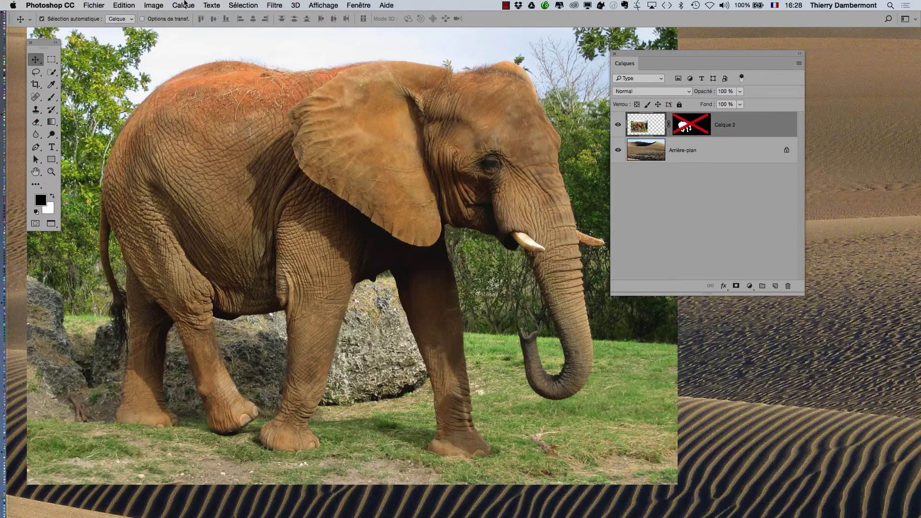
# Save the composition in Photoshop format with its layers as sand-dunes-in-the-desert-in-peru.psd in the premier jour Photoshop folder
pyautogui.click(94, 5)
pyautogui.click(126, 109)
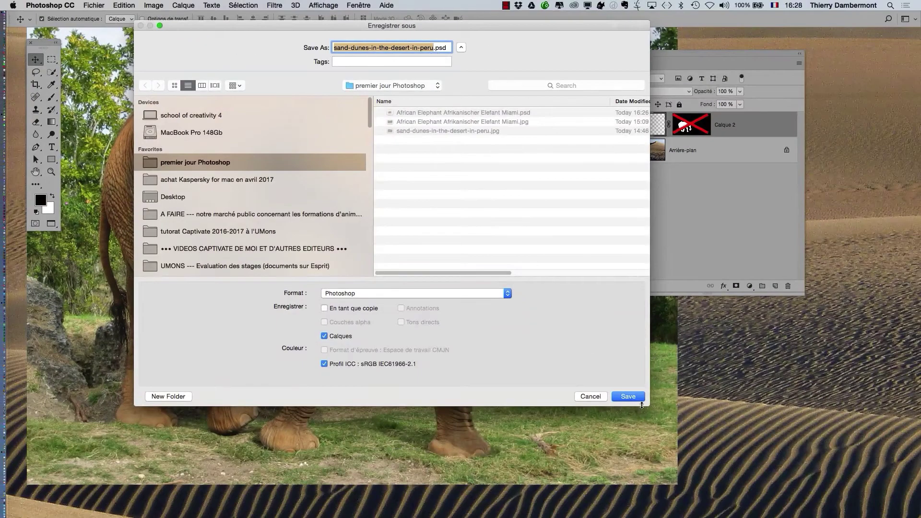
pyautogui.click(640, 400)
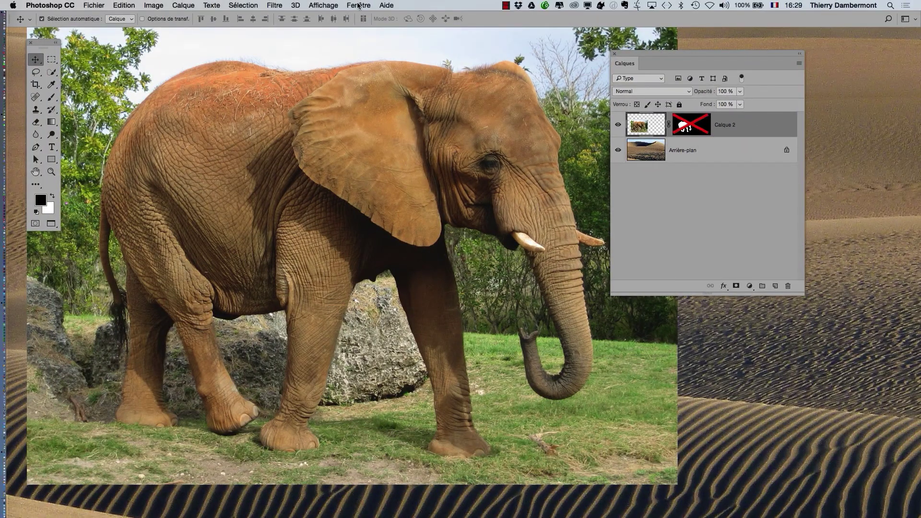
# Display the Couches panel beside the Calques panel and set its channel thumbnails to the largest size
pyautogui.click(357, 6)
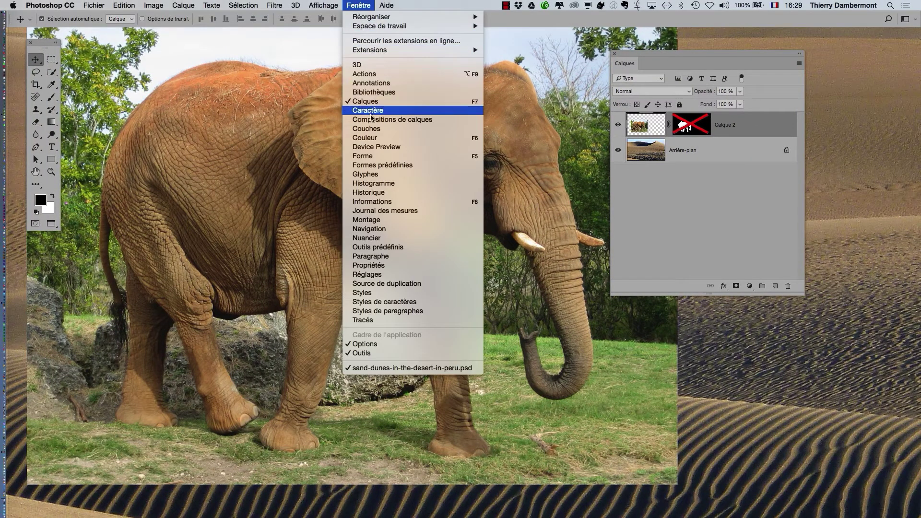
pyautogui.click(373, 129)
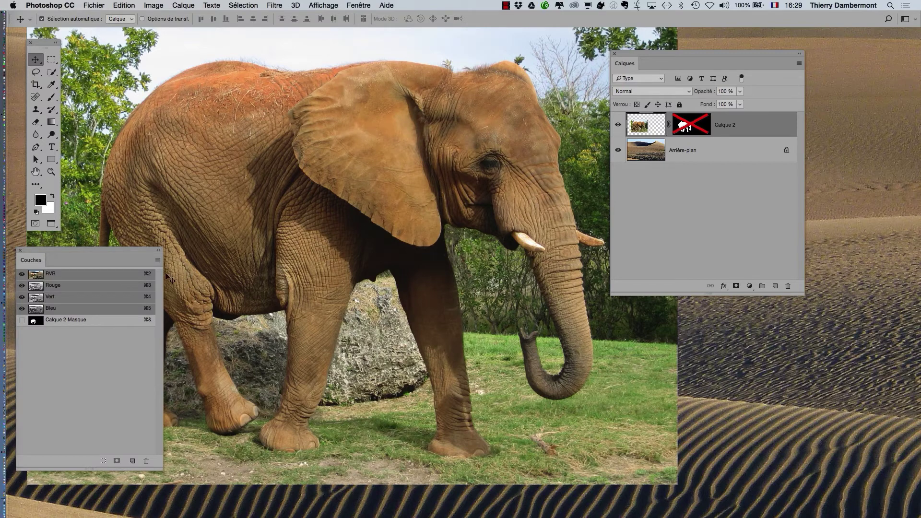
pyautogui.moveTo(97, 253); pyautogui.dragTo(435, 42)
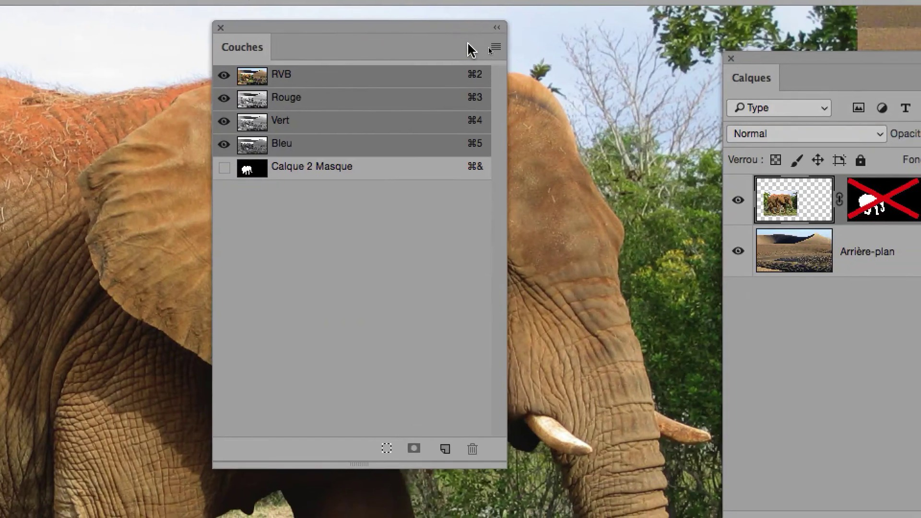
pyautogui.click(498, 48)
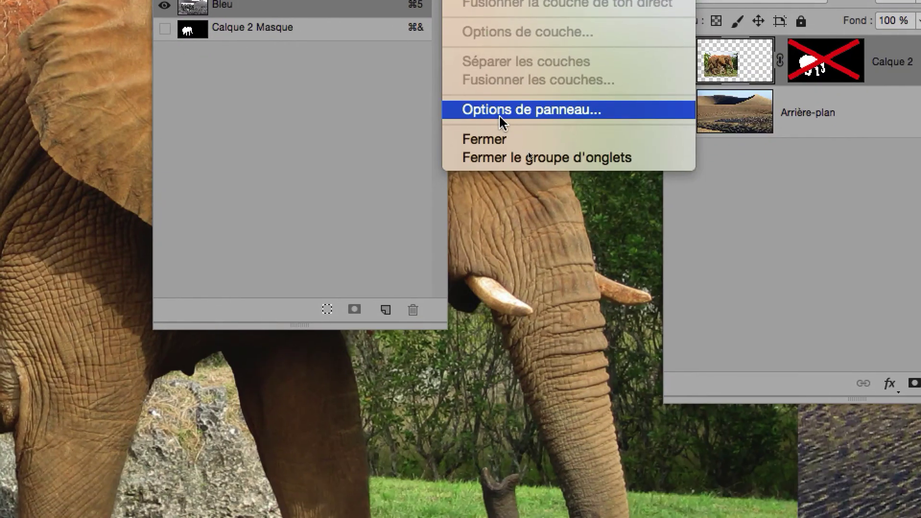
pyautogui.click(535, 248)
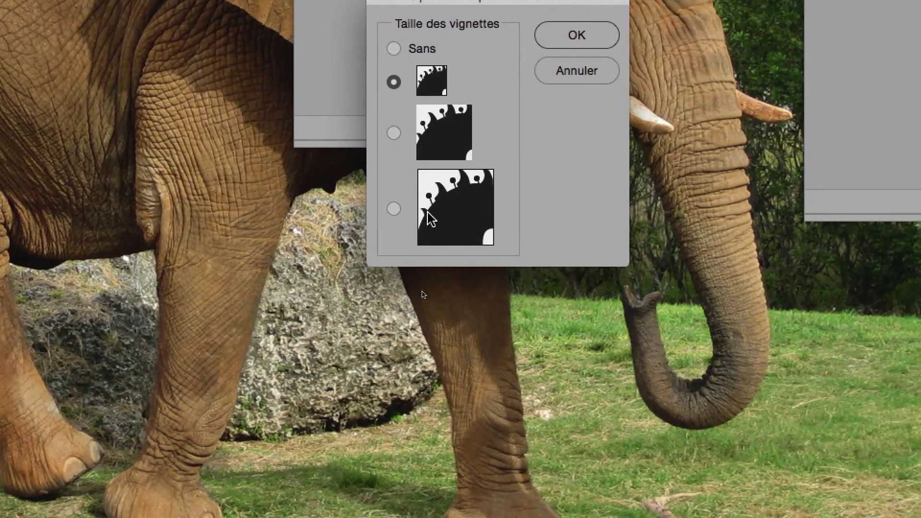
pyautogui.click(290, 399)
pyautogui.press('Return')
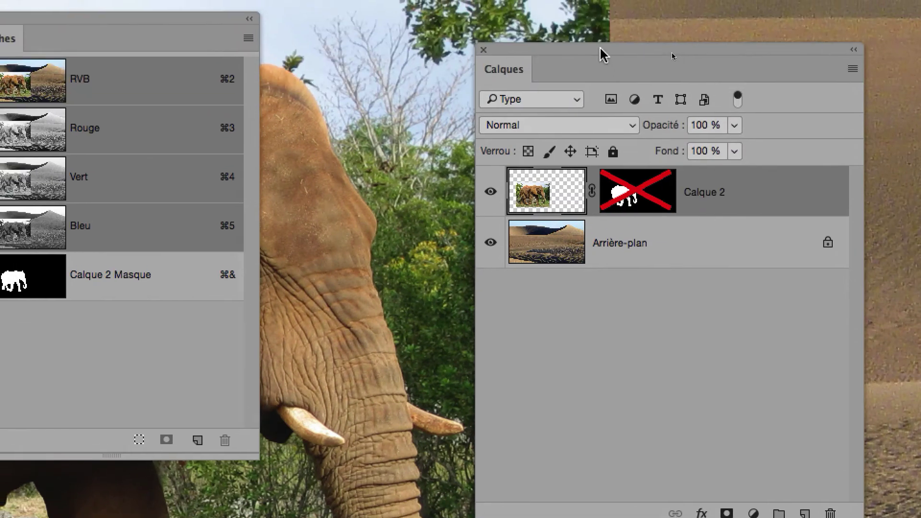
# Bring the Calques panel closer to the Couches panel, then re-enable the Calque 2 layer mask and target it
pyautogui.moveTo(603, 56); pyautogui.dragTo(535, 57)
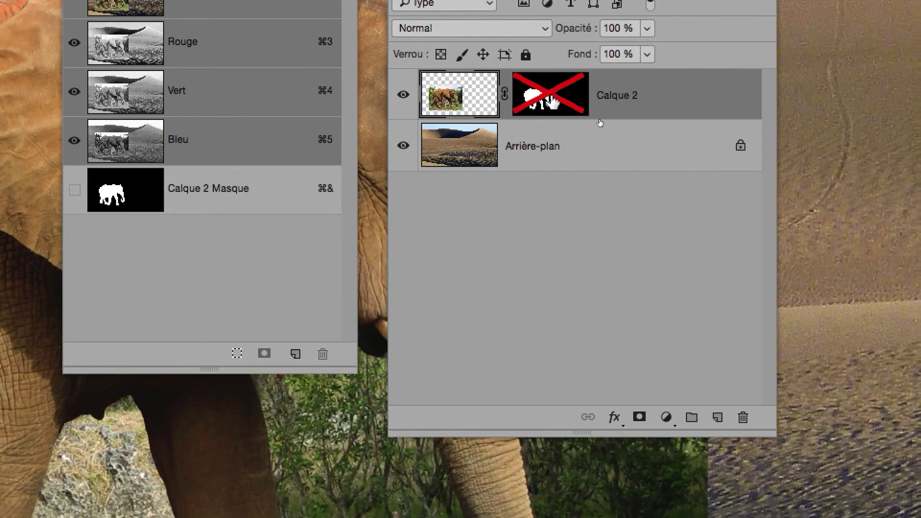
pyautogui.keyDown('shift'); pyautogui.click(551, 98); pyautogui.keyUp('shift')
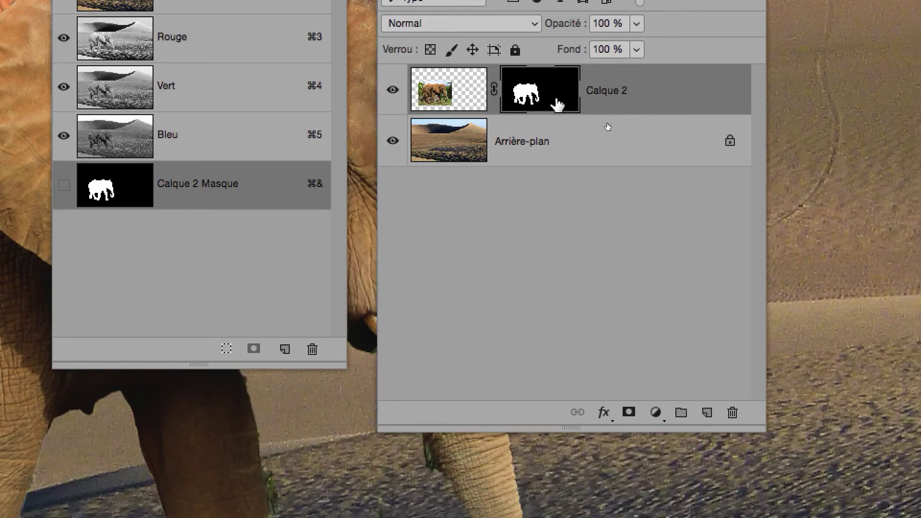
pyautogui.moveTo(552, 102)
pyautogui.mouseDown()
pyautogui.moveTo(567, 104)
pyautogui.moveTo(558, 105)
pyautogui.mouseUp()
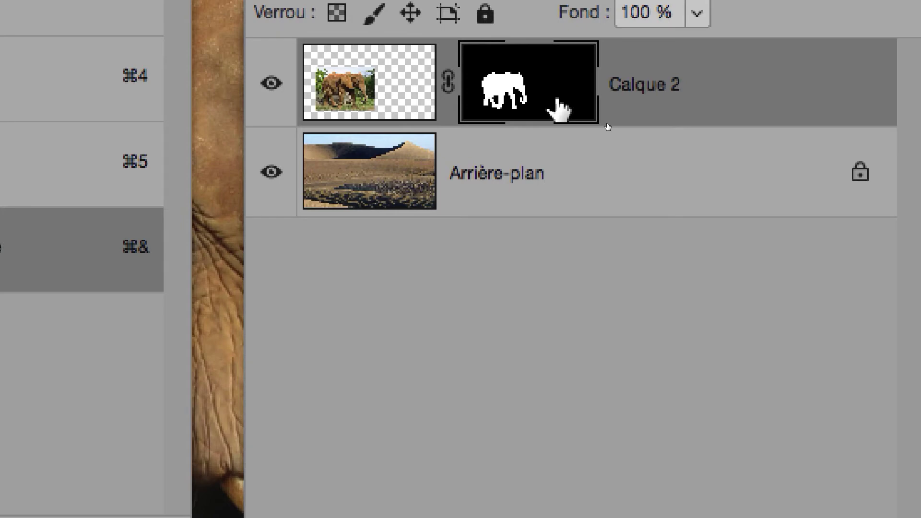
# Alternate the editing target between Calque 2's image and its layer mask, finishing on the image
pyautogui.click(406, 86)
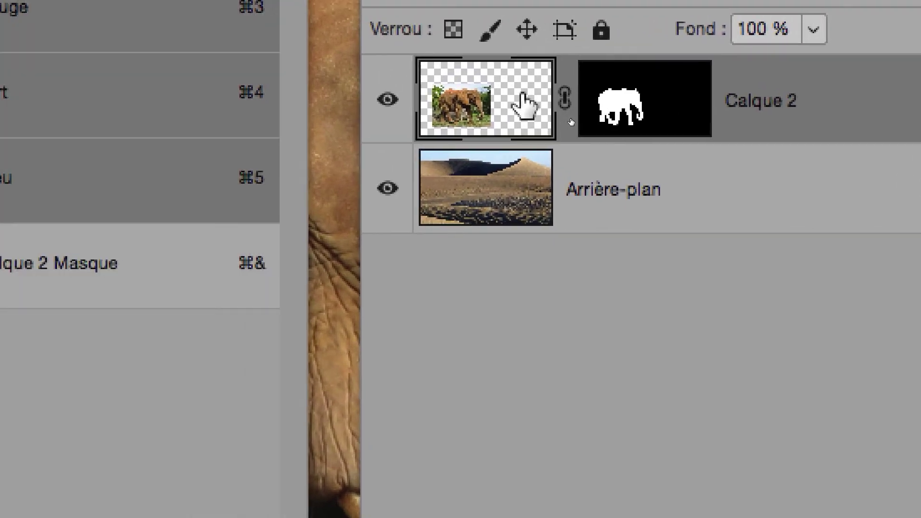
pyautogui.click(655, 122)
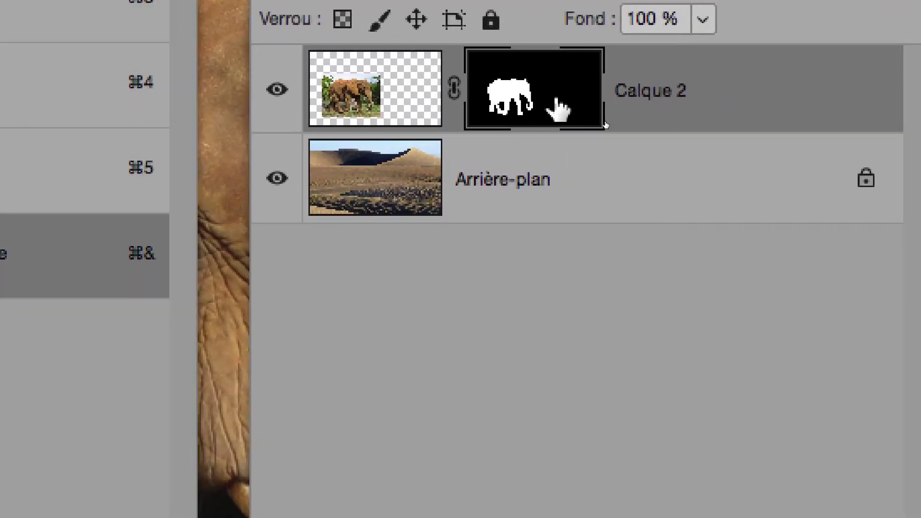
pyautogui.click(520, 96)
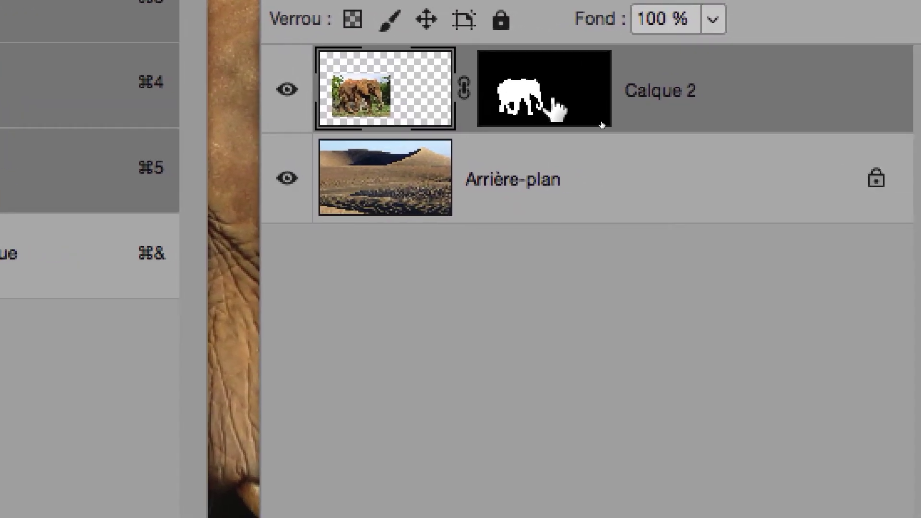
# Target Calque 2's layer mask and briefly preview the Calque 2 Masque channel over the image
pyautogui.click(661, 108)
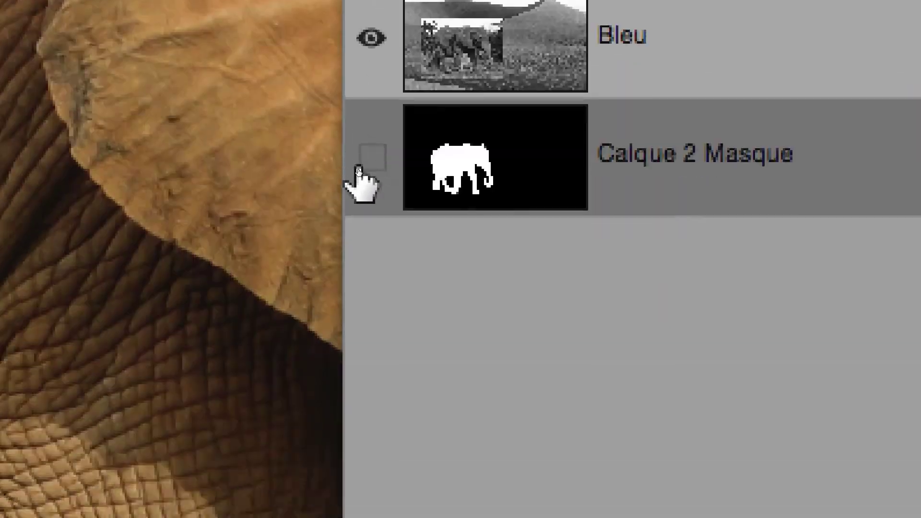
pyautogui.click(364, 158)
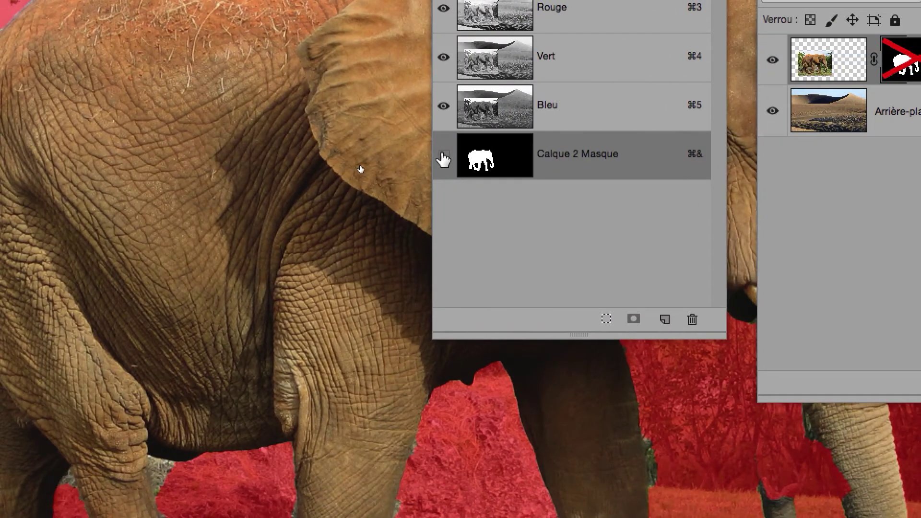
pyautogui.click(441, 156)
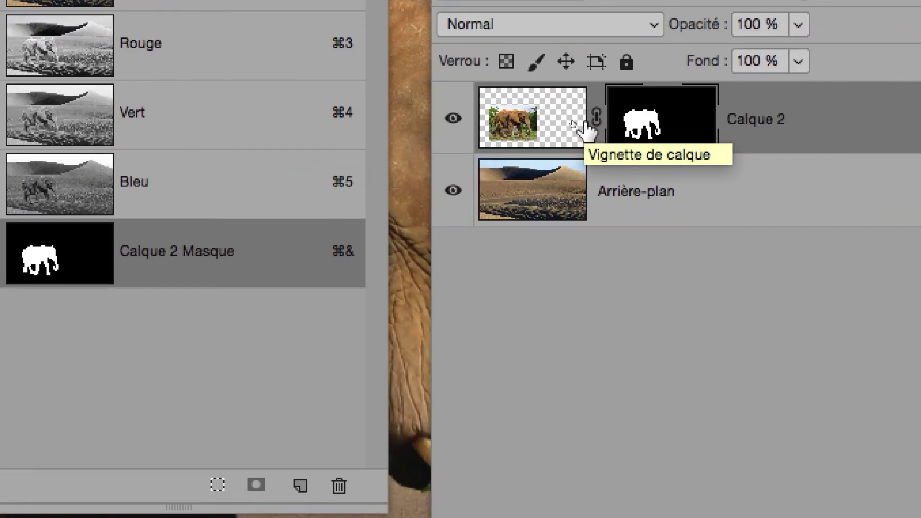
# Retarget Calque 2's layer mask, disable it and display its channel as a red overlay on the full elephant photo
pyautogui.click(552, 119)
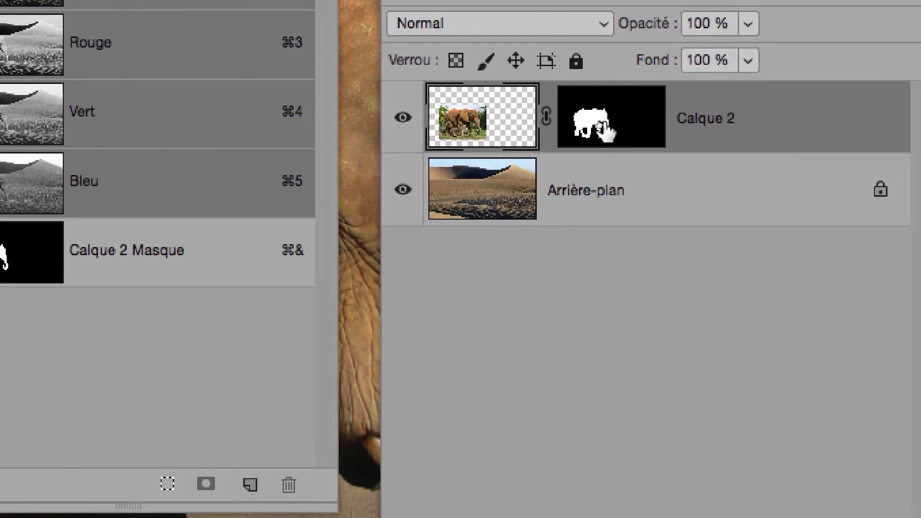
pyautogui.click(705, 141)
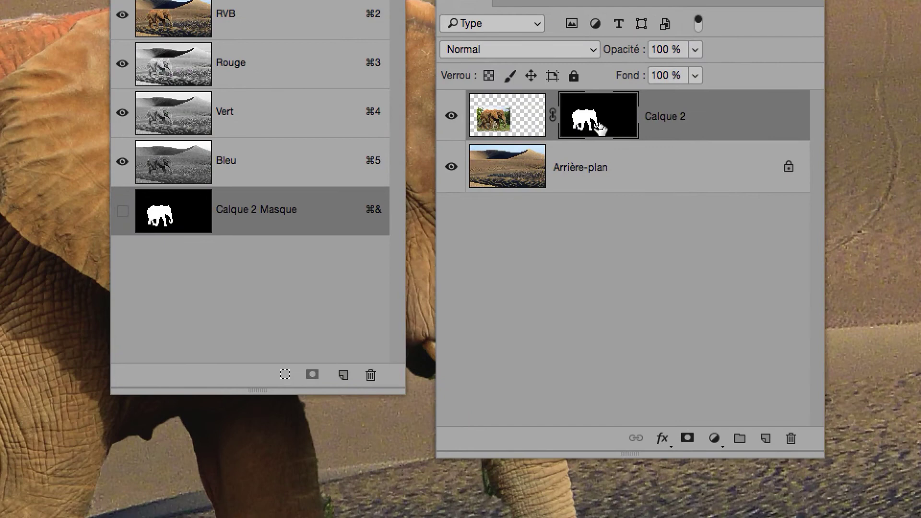
pyautogui.keyDown('shift'); pyautogui.click(599, 126); pyautogui.keyUp('shift')
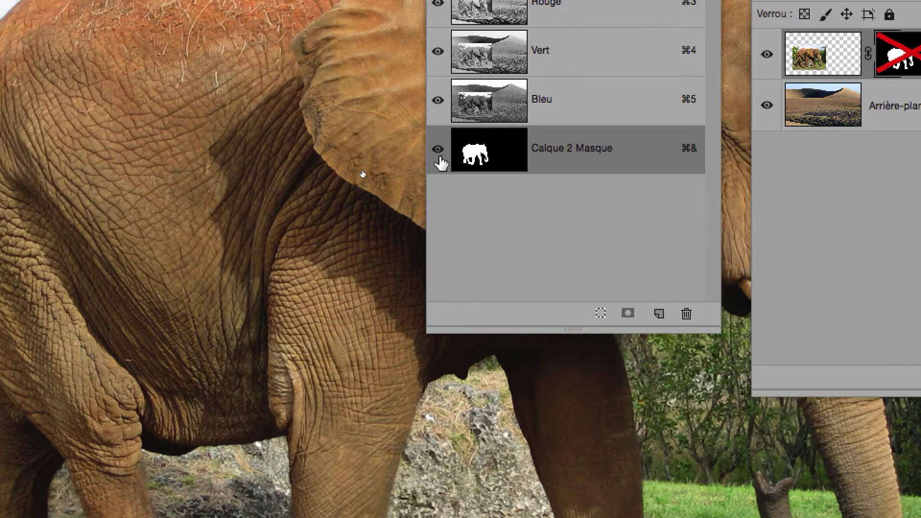
pyautogui.click(438, 153)
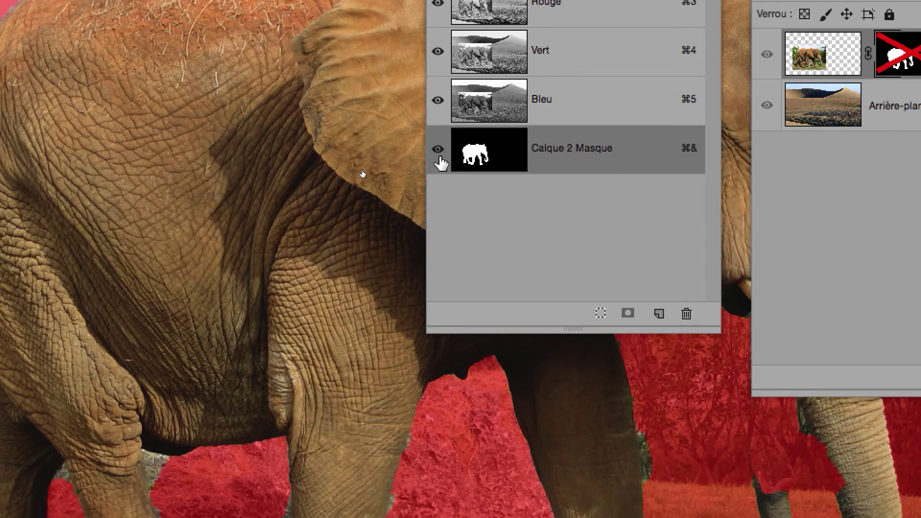
pyautogui.click(438, 153)
pyautogui.click(438, 152)
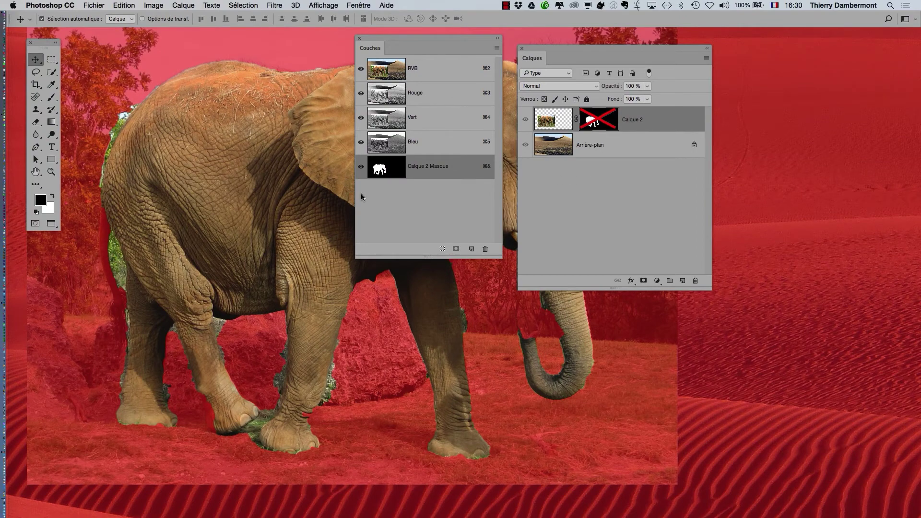
# Switch the Calque 2 Masque channel's visibility off and on repeatedly to compare the photo with the mask overlay, leaving it displayed
pyautogui.press('x')
pyautogui.click(361, 171)
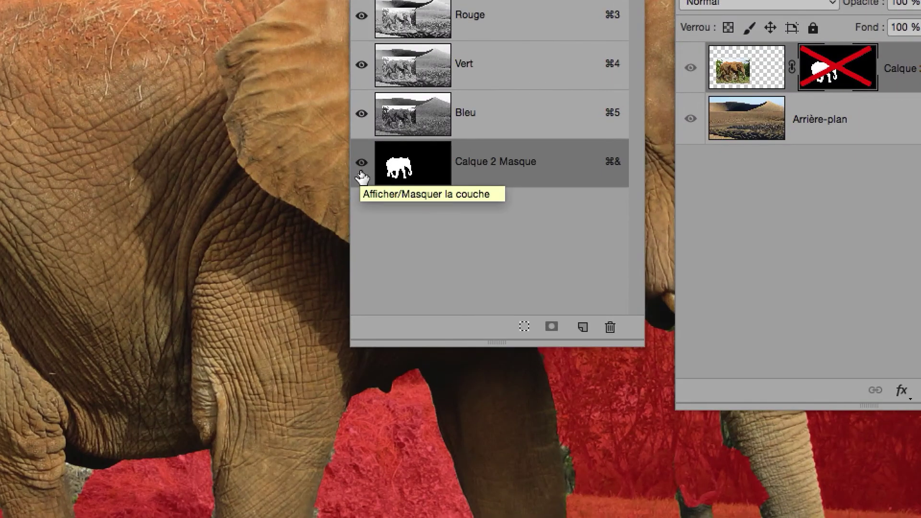
pyautogui.click(361, 163)
pyautogui.click(362, 163)
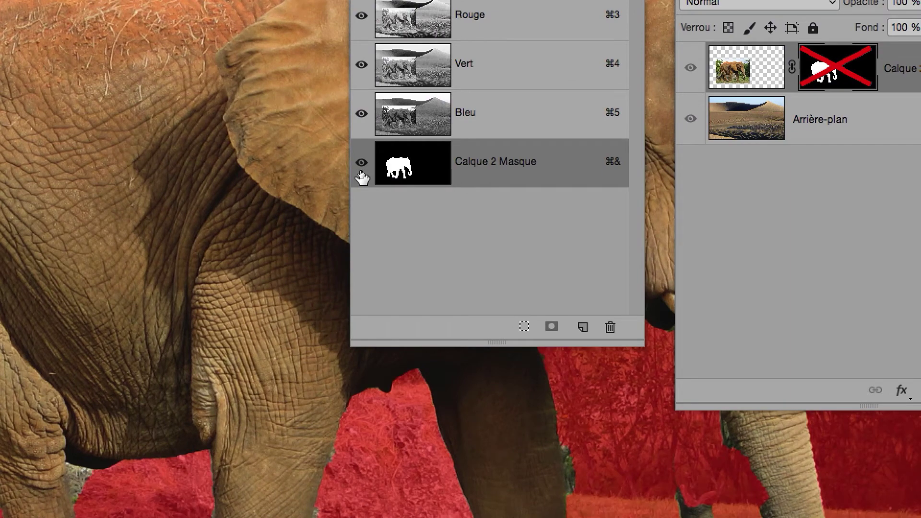
pyautogui.click(361, 165)
pyautogui.click(362, 166)
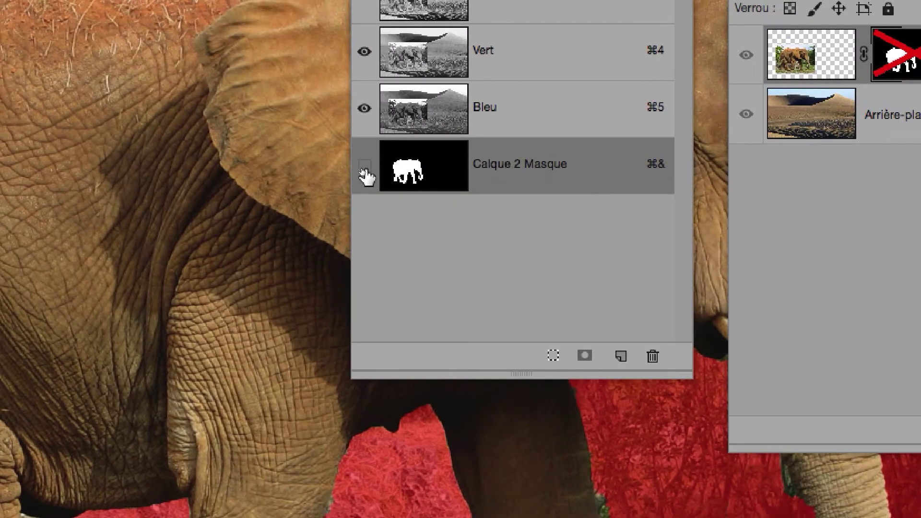
pyautogui.click(339, 160)
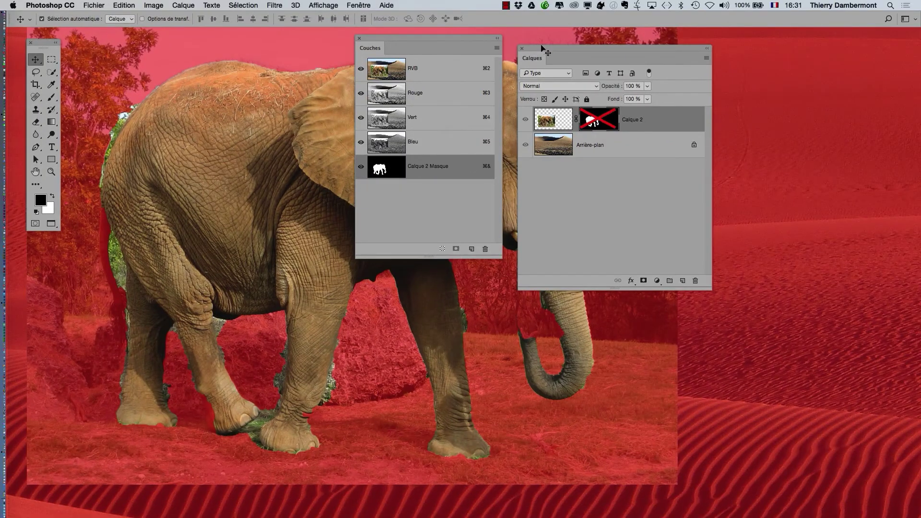
# Move the Calques and Couches panels away from the elephant's head and select the Brush tool (Outil Pinceau)
pyautogui.moveTo(545, 47); pyautogui.dragTo(653, 44)
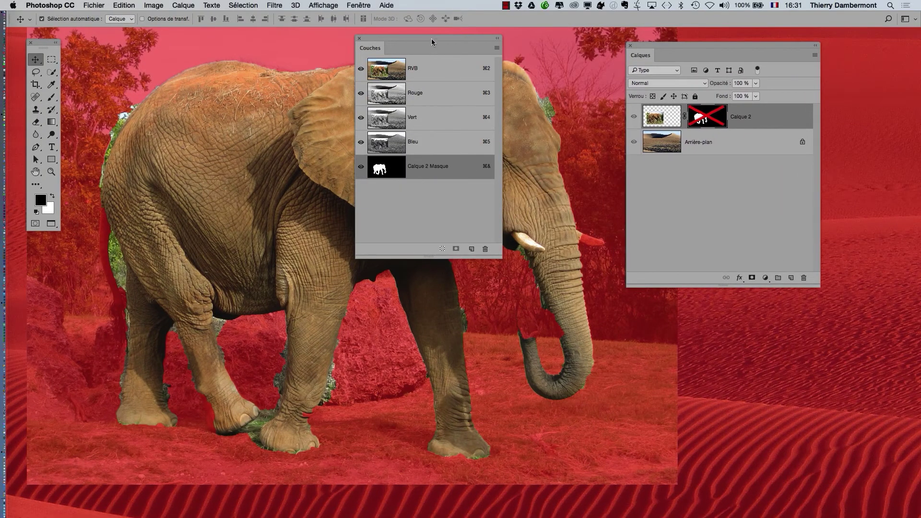
pyautogui.moveTo(431, 38); pyautogui.dragTo(545, 162)
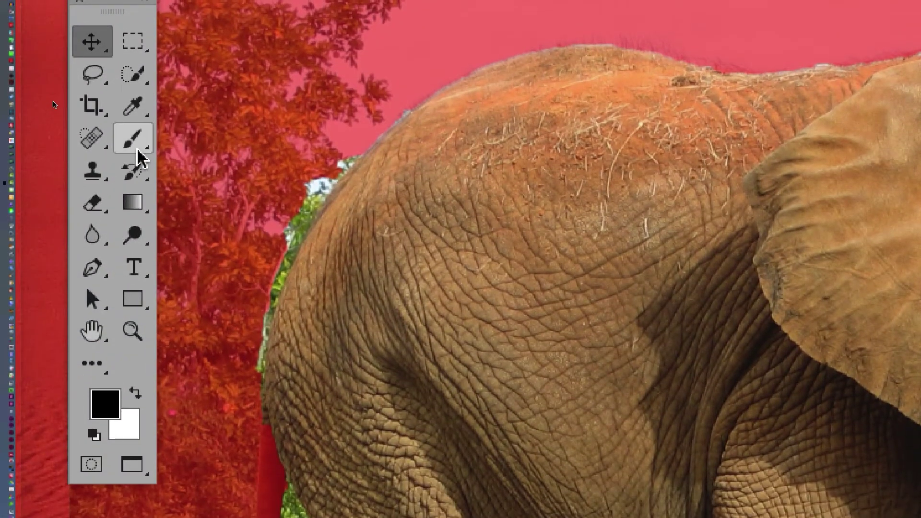
pyautogui.rightClick(130, 163)
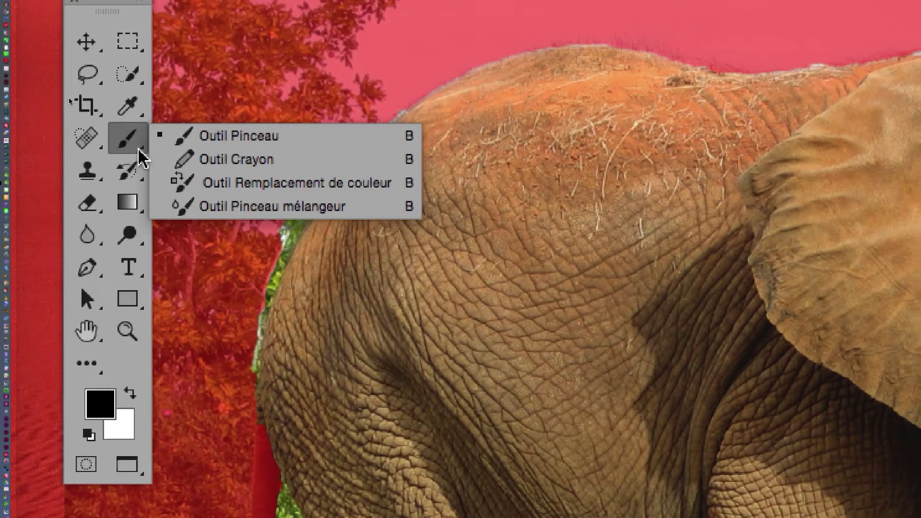
pyautogui.click(139, 157)
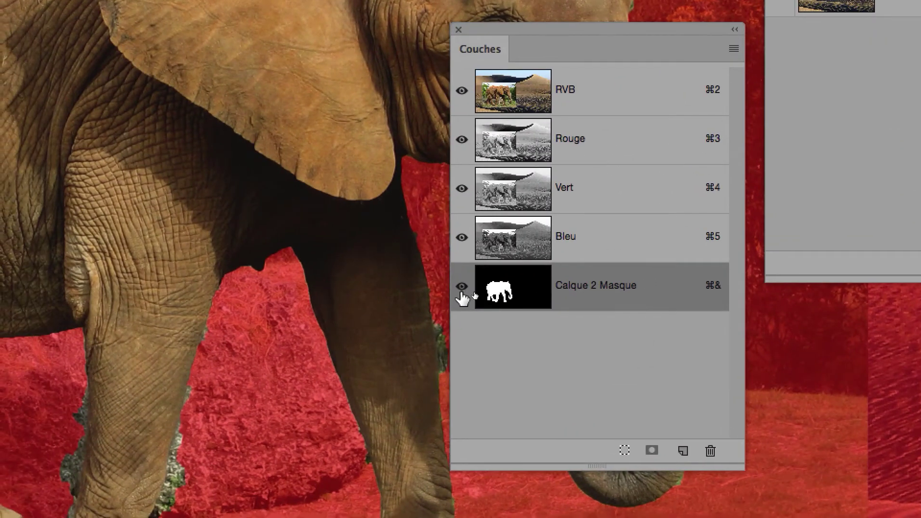
# Check the elephant's contour with and without the red mask overlay, leaving the Calque 2 Masque channel visible
pyautogui.click(461, 287)
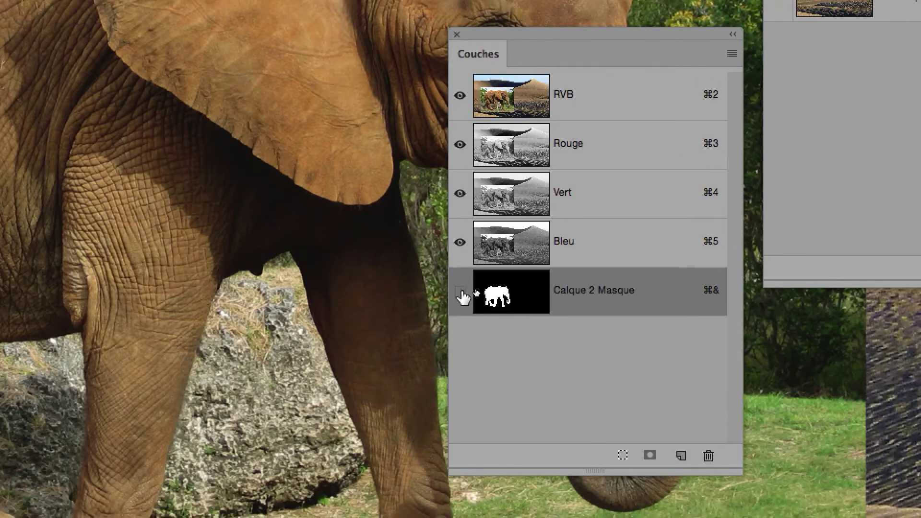
pyautogui.click(462, 293)
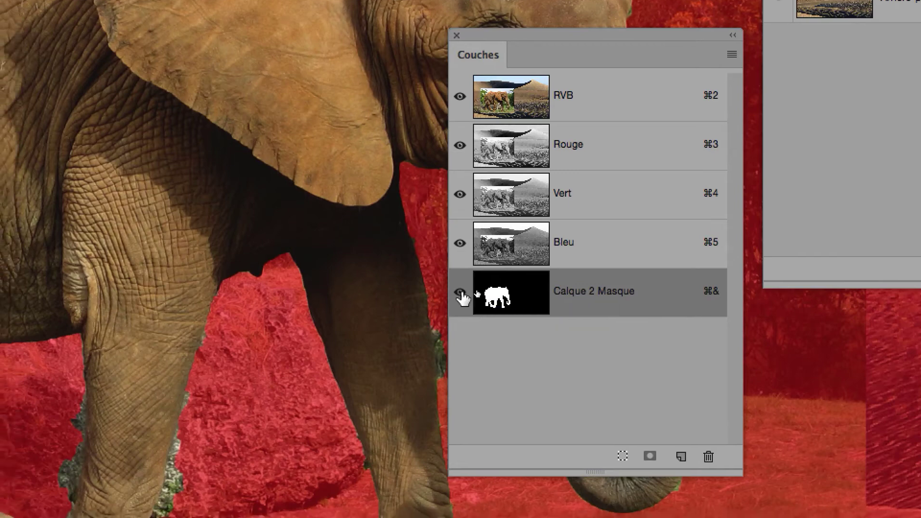
pyautogui.click(440, 298)
pyautogui.click(460, 292)
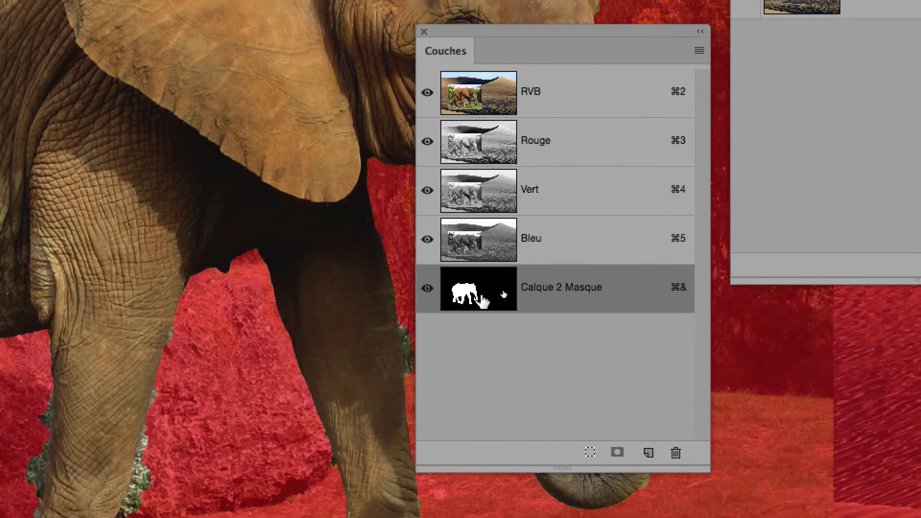
# Open the display options of the Calque 2 mask and bring up the colour picker for its overlay
pyautogui.doubleClick(481, 301)
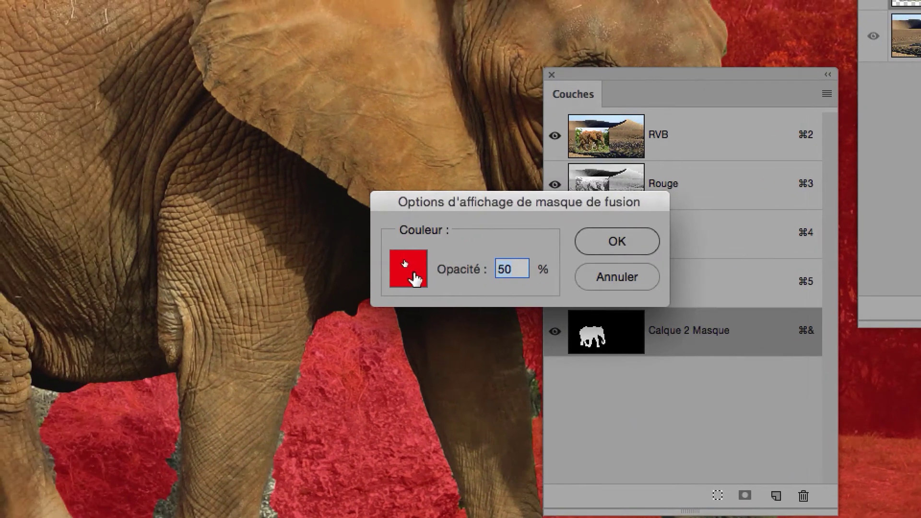
pyautogui.click(413, 274)
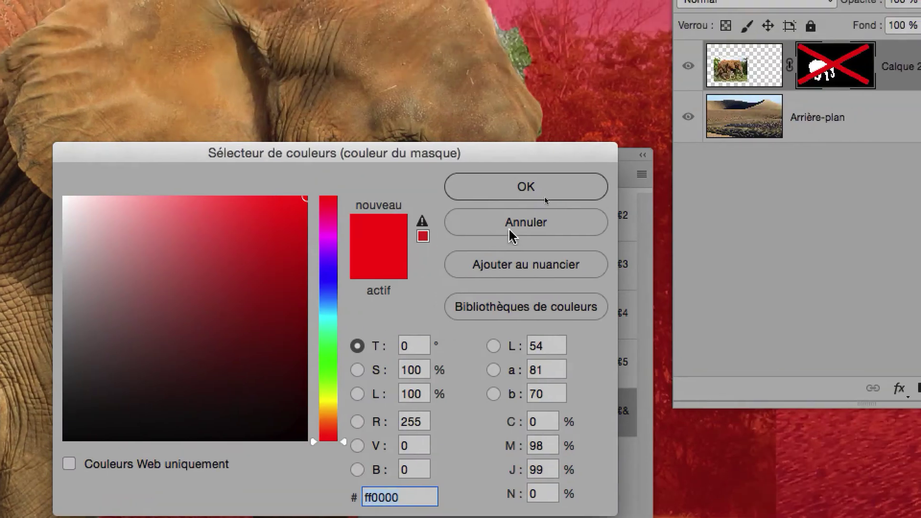
pyautogui.click(690, 149)
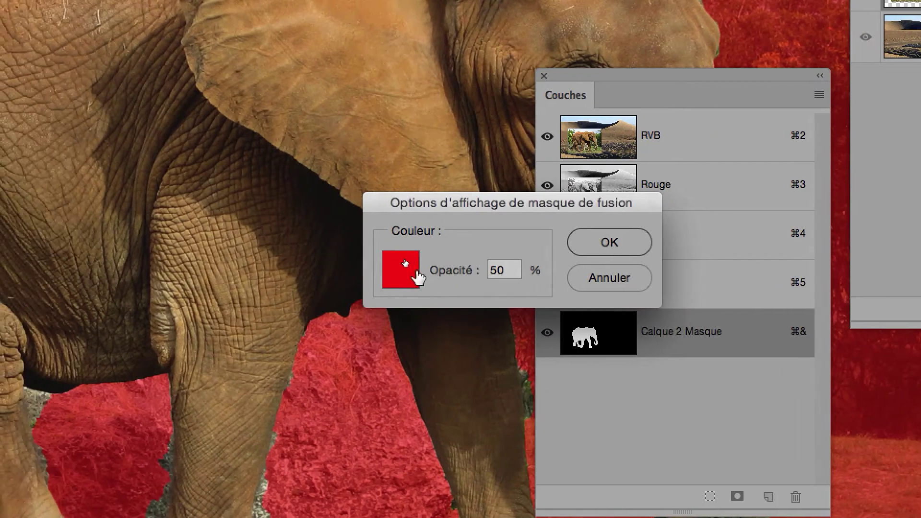
pyautogui.click(415, 274)
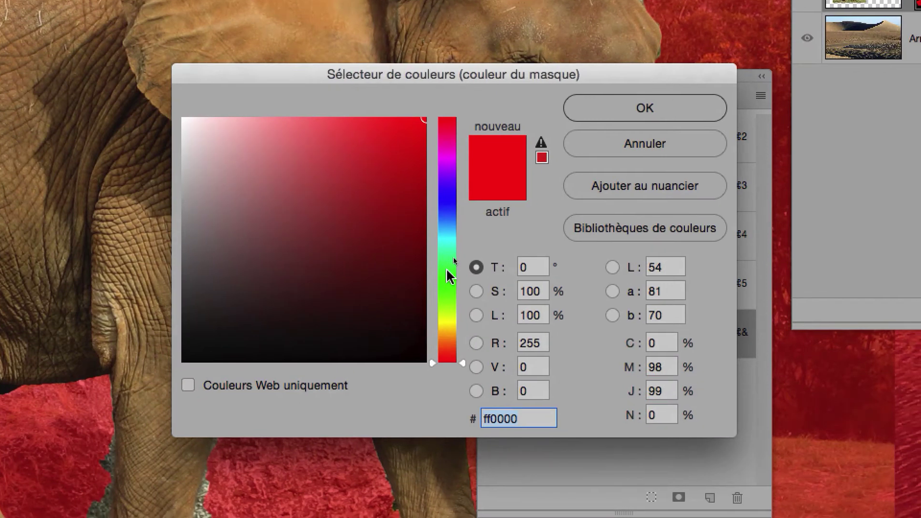
# Try green and yellow-green hues for the mask overlay and return to red
pyautogui.click(478, 275)
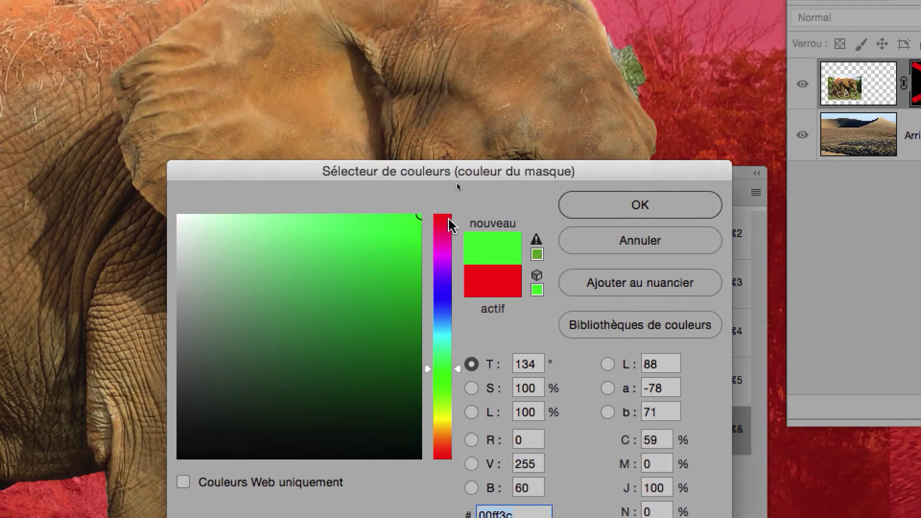
pyautogui.moveTo(442, 368)
pyautogui.mouseDown()
pyautogui.moveTo(442, 238)
pyautogui.moveTo(442, 380)
pyautogui.moveTo(442, 368)
pyautogui.mouseUp()
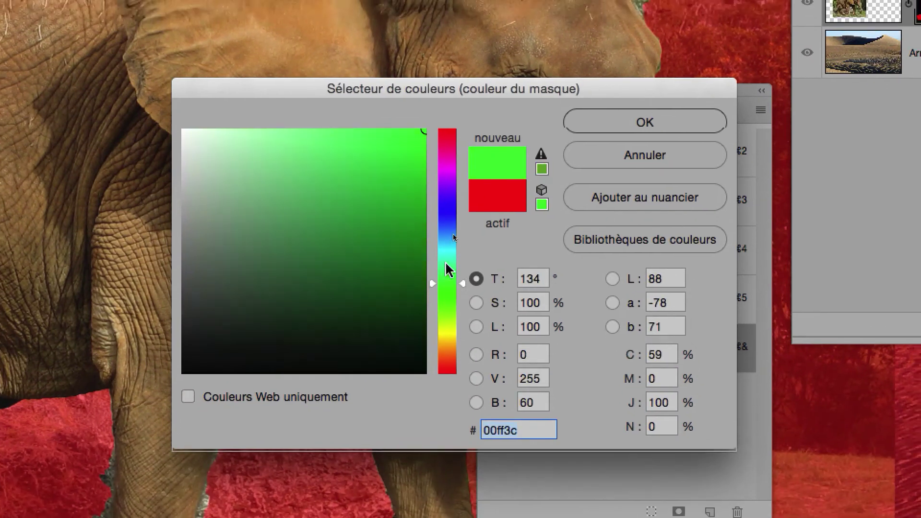
pyautogui.moveTo(446, 264); pyautogui.dragTo(446, 343)
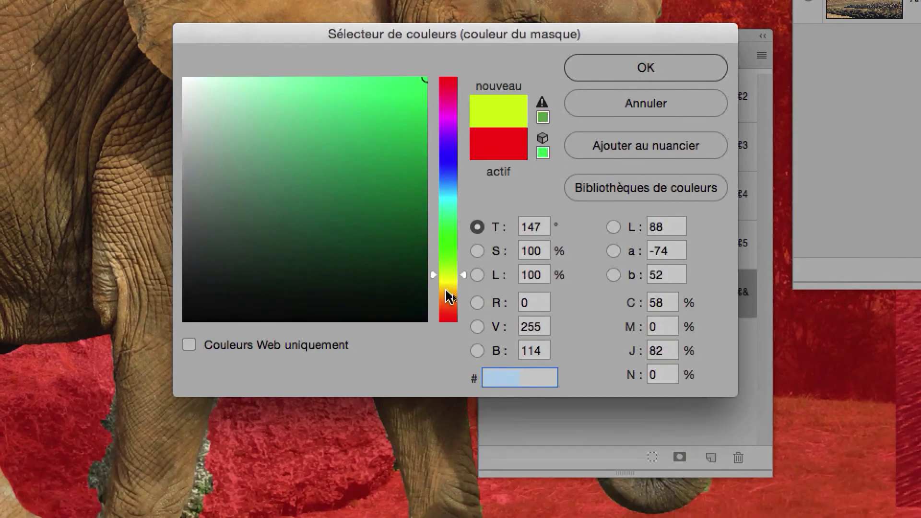
pyautogui.moveTo(447, 293); pyautogui.dragTo(446, 336)
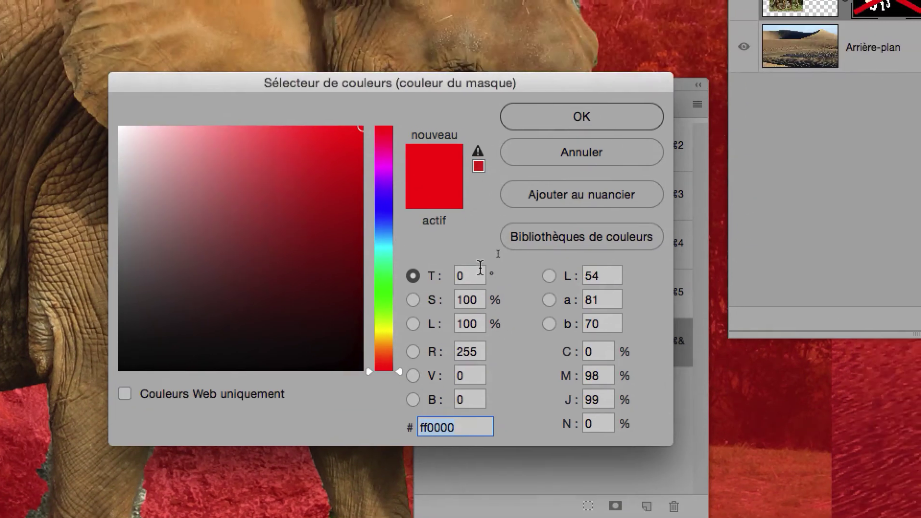
pyautogui.click(527, 190)
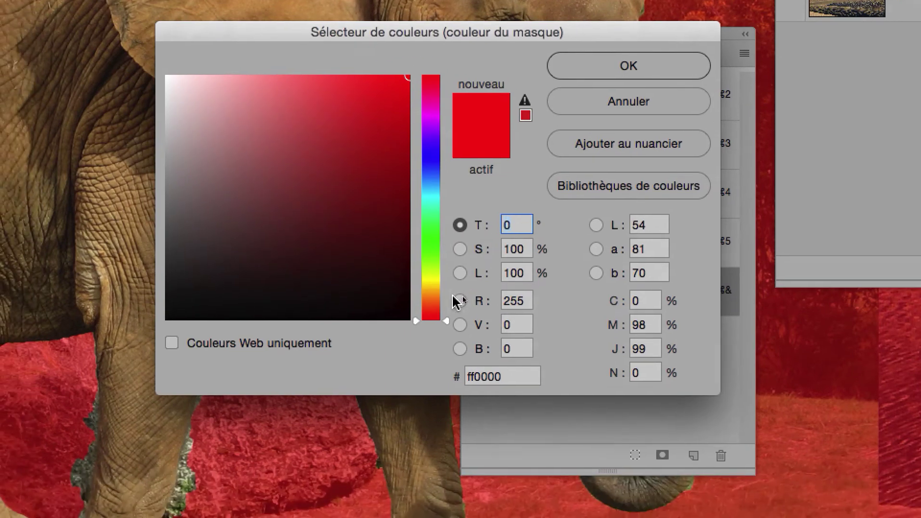
pyautogui.moveTo(446, 319); pyautogui.dragTo(445, 82)
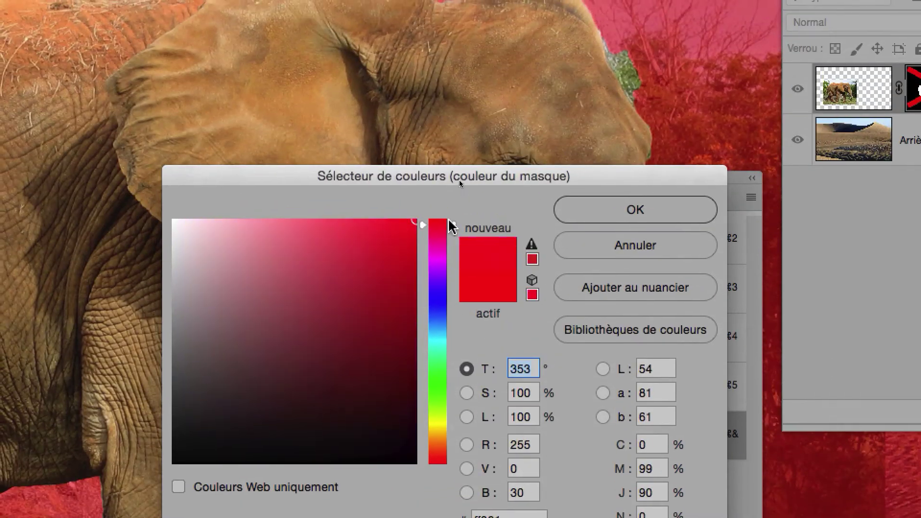
# Try blue and green hues for the mask overlay, ending with a slightly darker green shade
pyautogui.moveTo(451, 225); pyautogui.dragTo(433, 383)
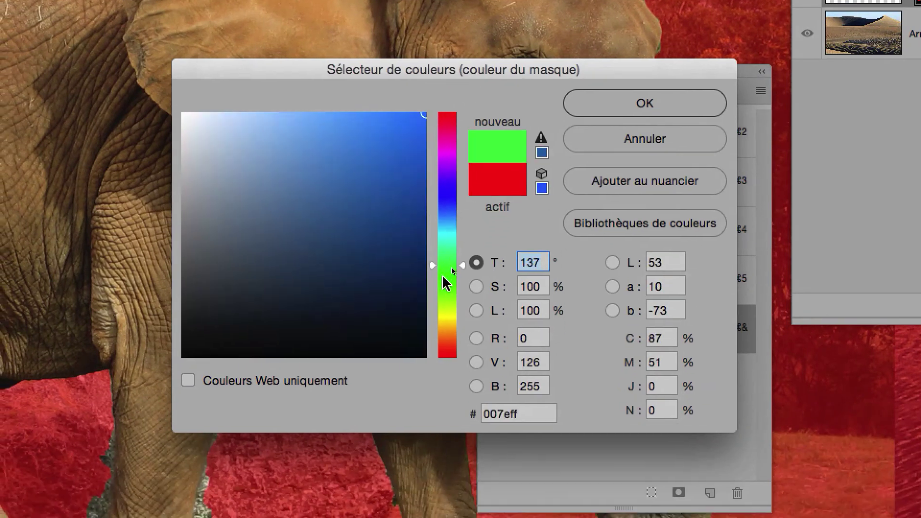
pyautogui.moveTo(442, 276)
pyautogui.mouseDown()
pyautogui.moveTo(443, 348)
pyautogui.moveTo(446, 276)
pyautogui.mouseUp()
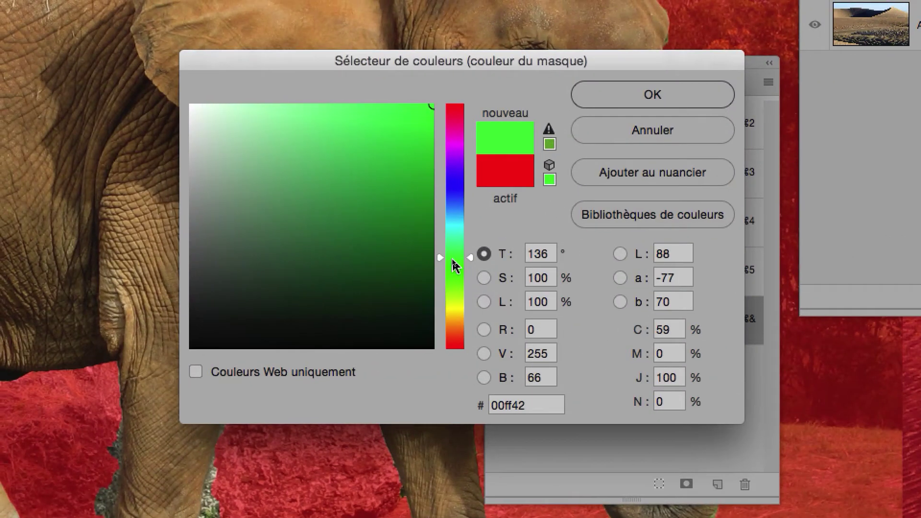
pyautogui.click(452, 262)
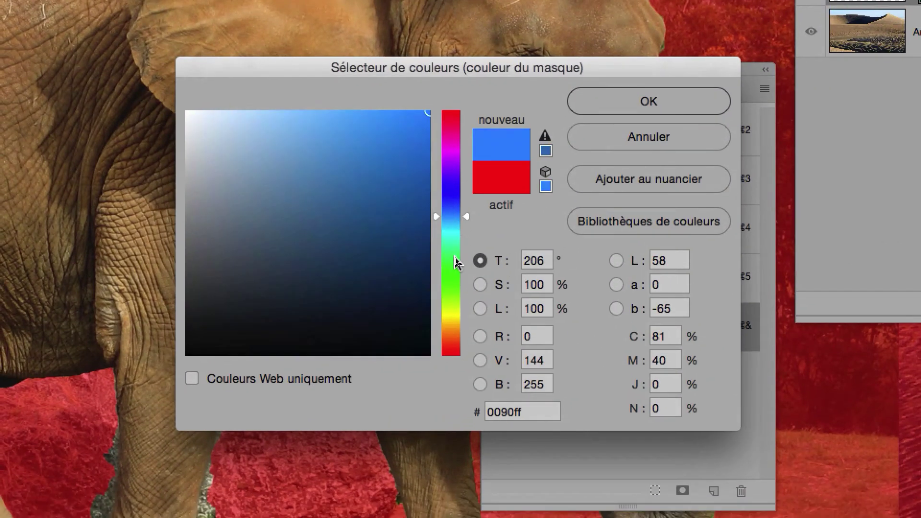
pyautogui.click(454, 266)
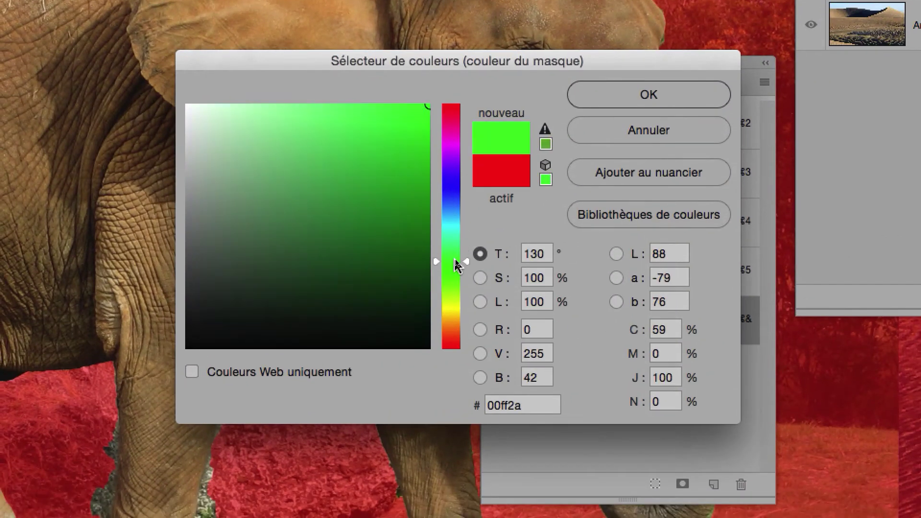
pyautogui.moveTo(457, 265); pyautogui.dragTo(451, 258)
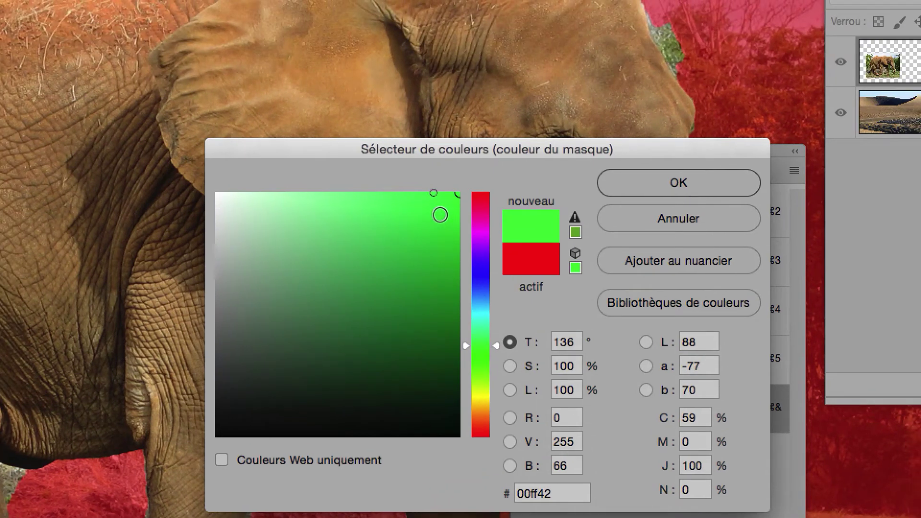
pyautogui.moveTo(410, 130); pyautogui.dragTo(375, 161)
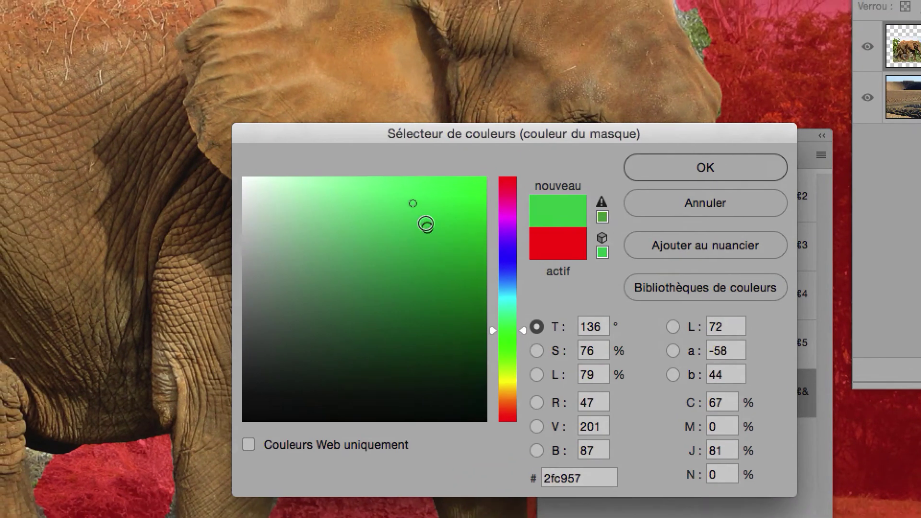
pyautogui.moveTo(426, 224)
pyautogui.mouseDown()
pyautogui.moveTo(436, 214)
pyautogui.moveTo(441, 229)
pyautogui.mouseUp()
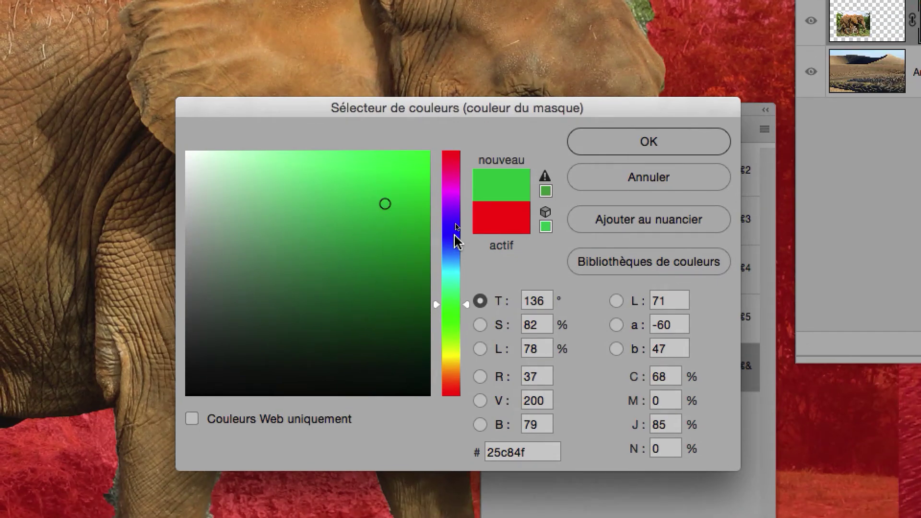
# Set the mask overlay to the dark blue 2b32c7 and apply the colour
pyautogui.click(501, 255)
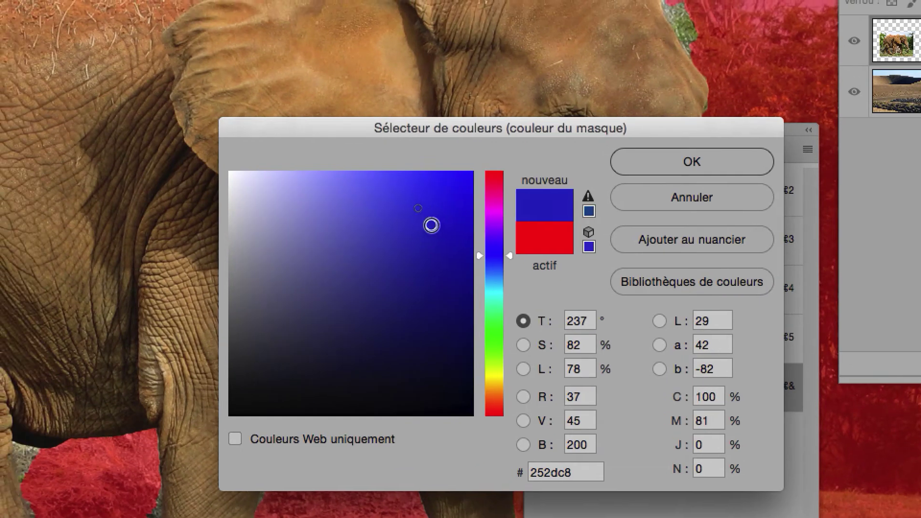
pyautogui.click(377, 205)
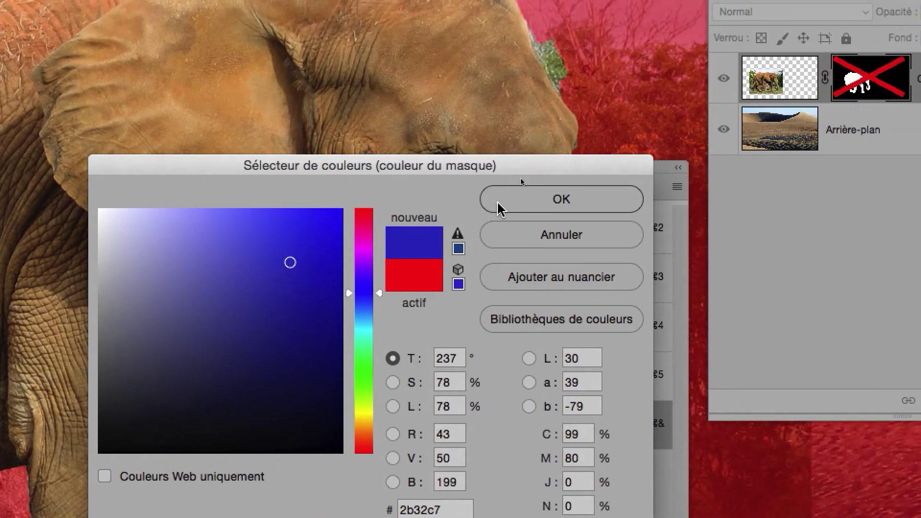
pyautogui.click(585, 173)
pyautogui.click(544, 312)
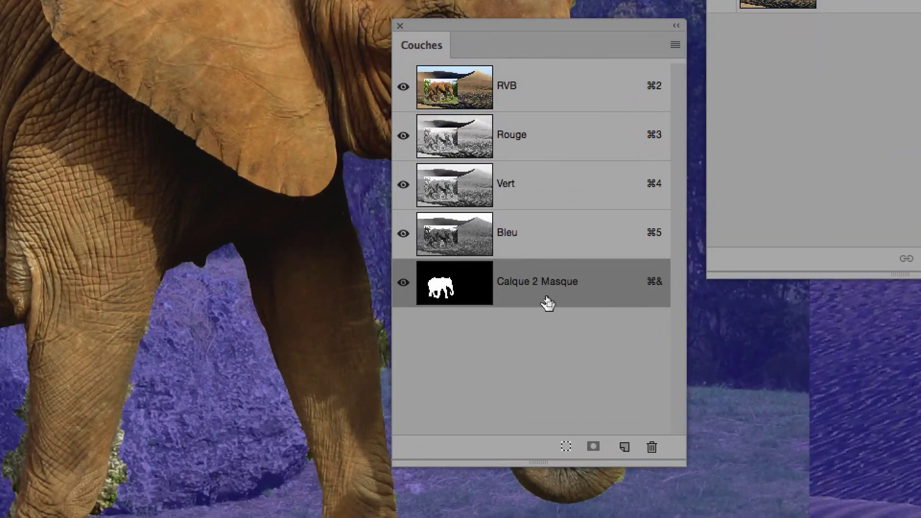
# Reopen the display options of the Calque 2 mask and set the overlay opacity to 70 %
pyautogui.moveTo(547, 299); pyautogui.dragTo(547, 302)
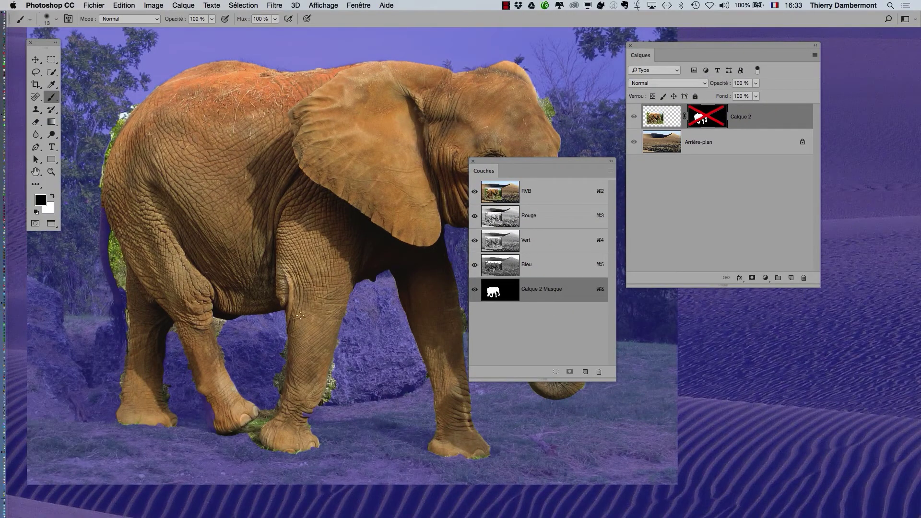
pyautogui.doubleClick(502, 291)
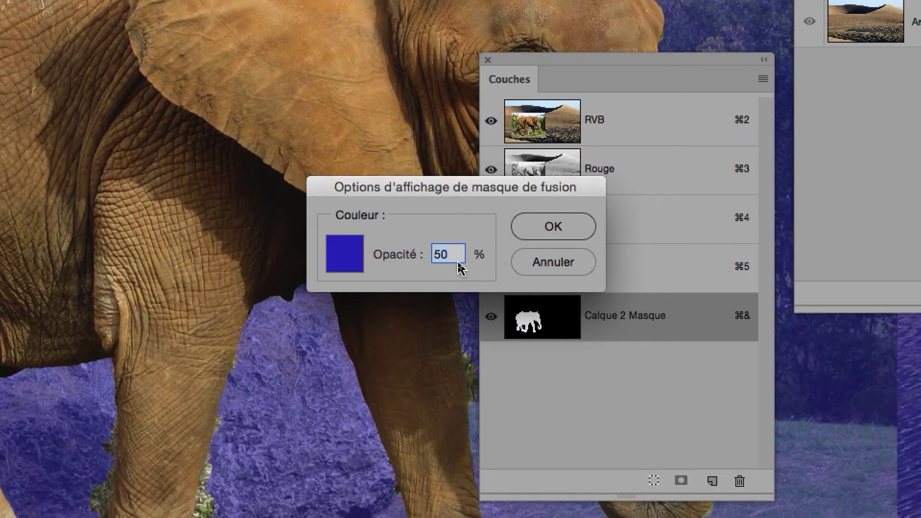
pyautogui.write('70')
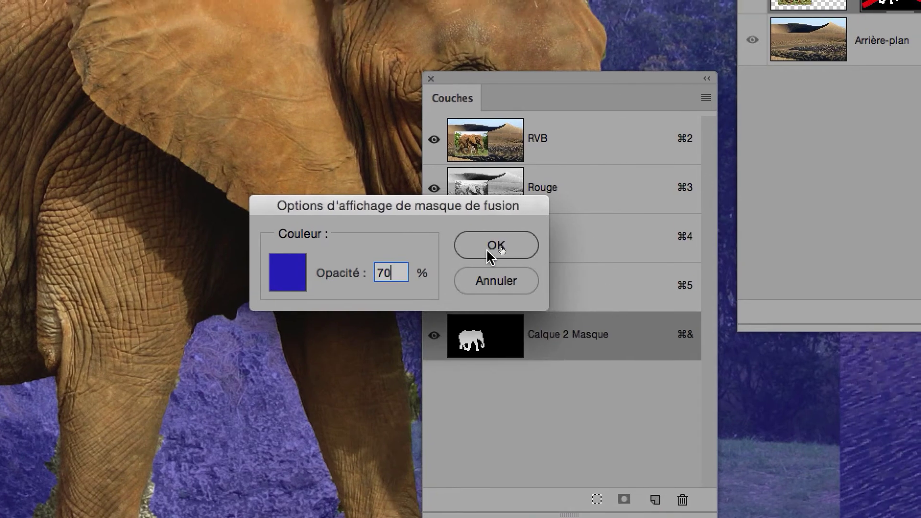
pyautogui.click(553, 227)
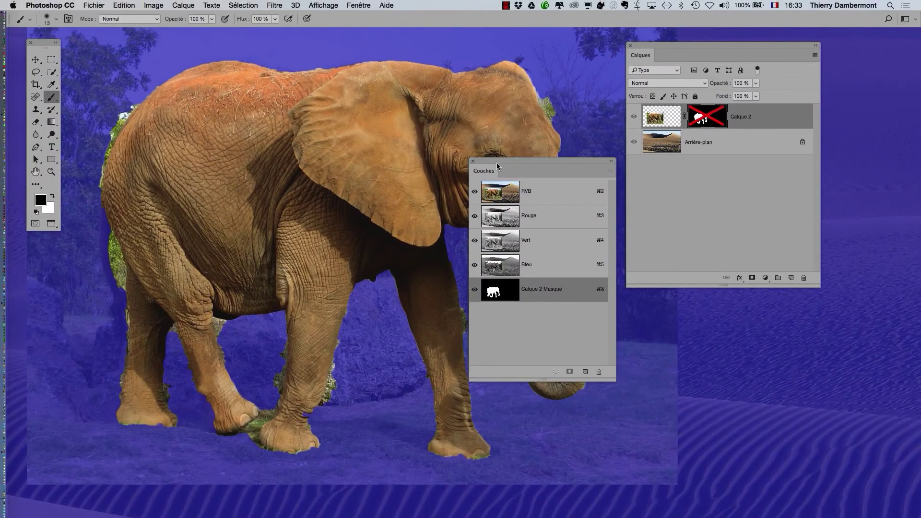
# Move the Couches panel clear of the elephant's head and make the Brush (Outil Pinceau) the active tool
pyautogui.moveTo(497, 163); pyautogui.dragTo(783, 193)
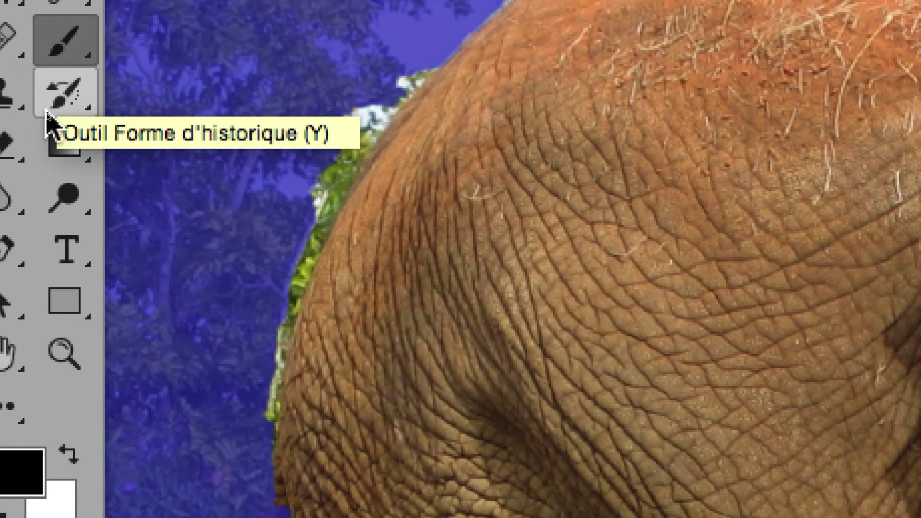
pyautogui.click(51, 114)
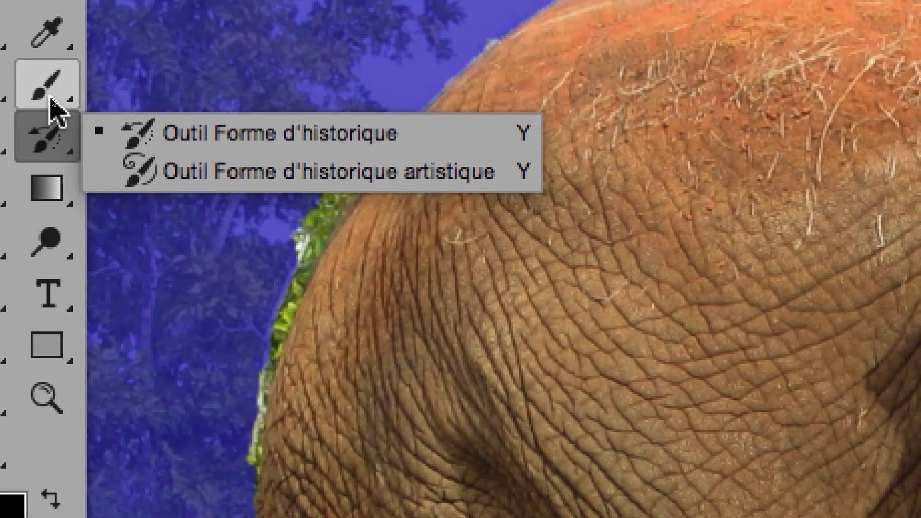
pyautogui.click(51, 99)
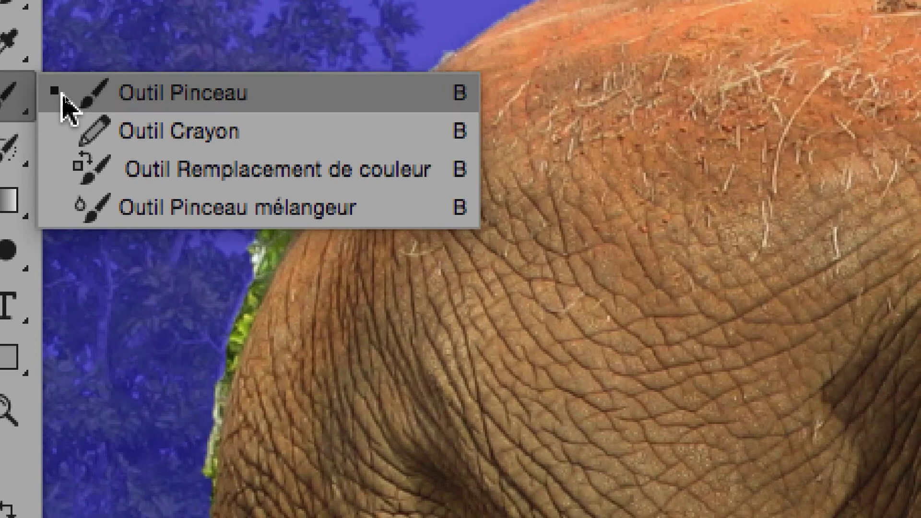
pyautogui.click(103, 87)
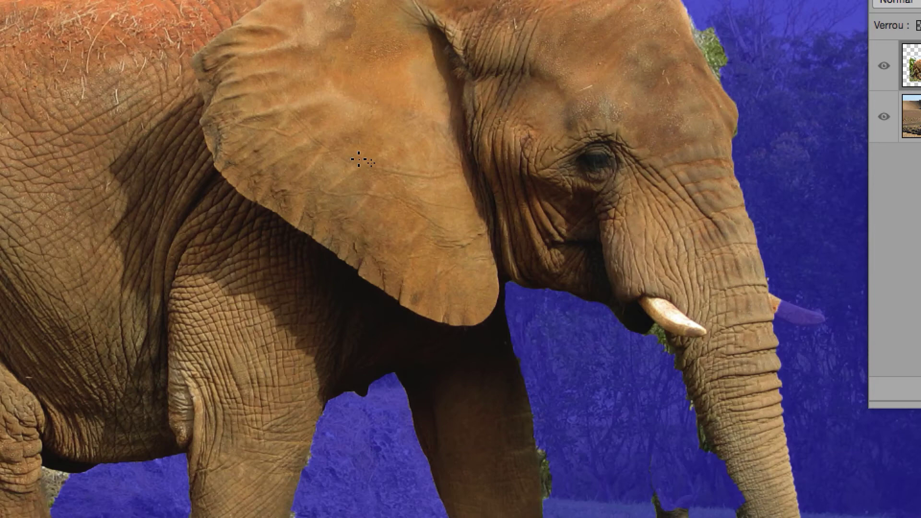
# Adjust the brush tip over the elephant's ear to about 221 px in diameter with 100 % hardness
pyautogui.moveTo(370, 162); pyautogui.dragTo(499, 165)
pyautogui.moveTo(400, 166)
pyautogui.mouseDown()
pyautogui.moveTo(288, 160)
pyautogui.moveTo(417, 160)
pyautogui.moveTo(349, 160)
pyautogui.moveTo(385, 157)
pyautogui.moveTo(372, 160)
pyautogui.mouseUp()
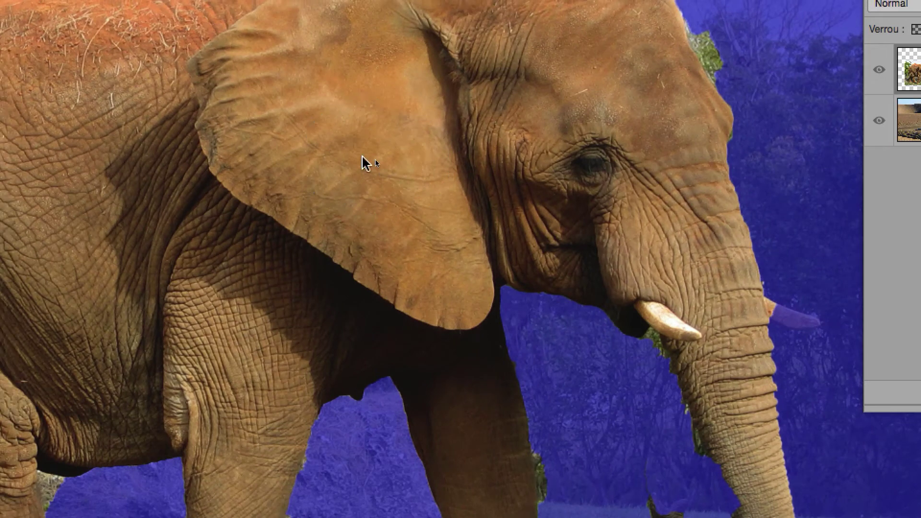
pyautogui.moveTo(363, 158)
pyautogui.mouseDown()
pyautogui.moveTo(338, 166)
pyautogui.moveTo(390, 159)
pyautogui.moveTo(332, 165)
pyautogui.moveTo(346, 166)
pyautogui.mouseUp()
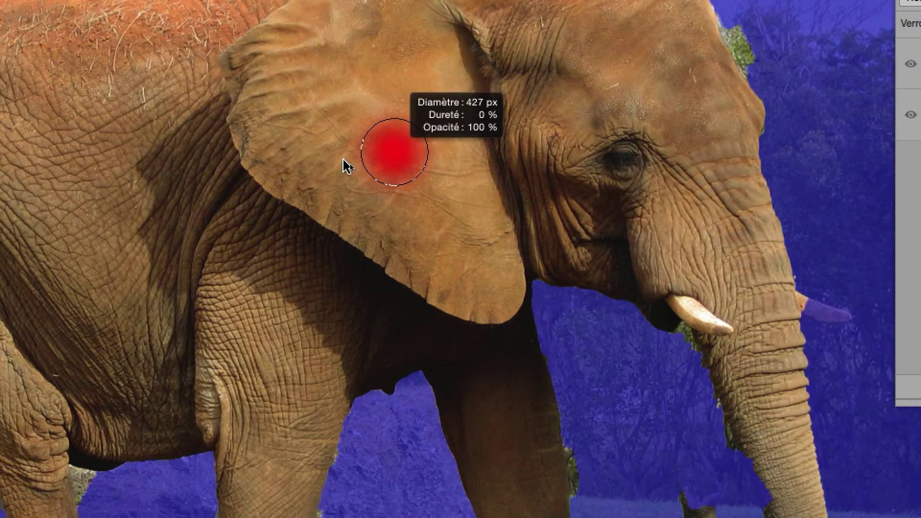
pyautogui.moveTo(343, 159)
pyautogui.mouseDown()
pyautogui.moveTo(350, 144)
pyautogui.moveTo(351, 302)
pyautogui.mouseUp()
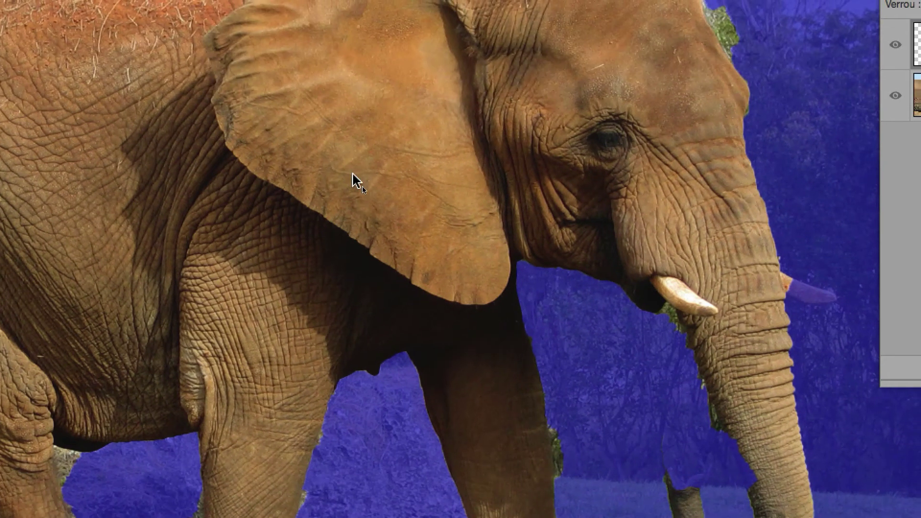
pyautogui.moveTo(353, 180)
pyautogui.mouseDown()
pyautogui.moveTo(354, 232)
pyautogui.moveTo(370, 135)
pyautogui.moveTo(365, 299)
pyautogui.moveTo(355, 292)
pyautogui.mouseUp()
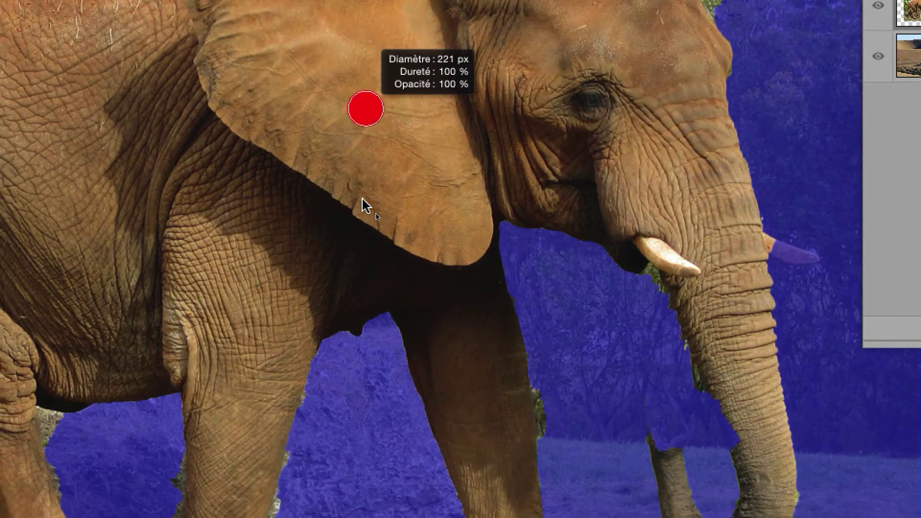
pyautogui.moveTo(363, 200); pyautogui.dragTo(362, 202)
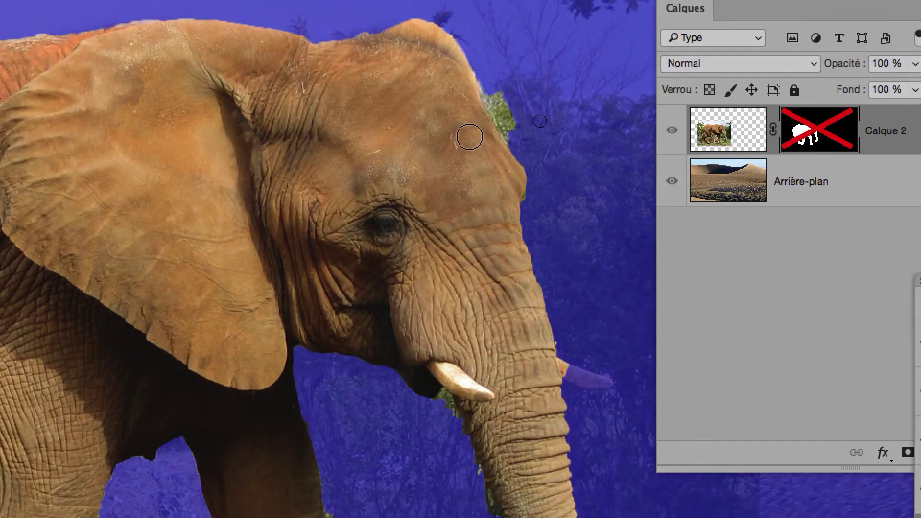
# Resize the brush to 119 px near the elephant's head and shift the toolbox away from the window edge
pyautogui.scroll(3, 489, 116)
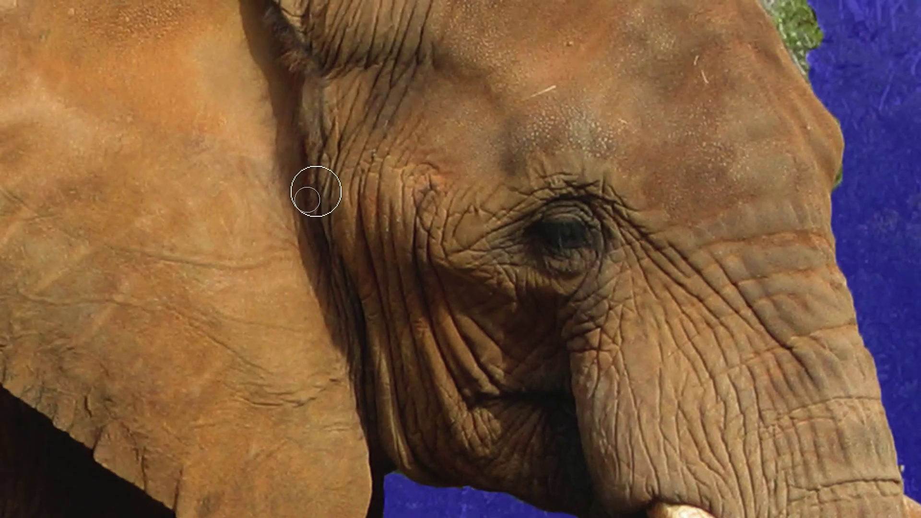
pyautogui.moveTo(316, 191); pyautogui.dragTo(312, 197)
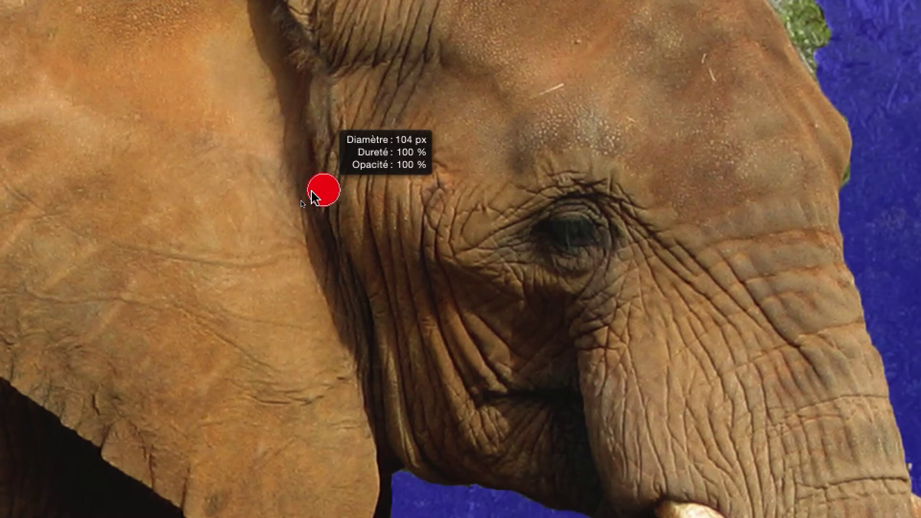
pyautogui.moveTo(311, 192)
pyautogui.mouseDown()
pyautogui.moveTo(315, 204)
pyautogui.moveTo(317, 145)
pyautogui.moveTo(320, 216)
pyautogui.moveTo(319, 202)
pyautogui.mouseUp()
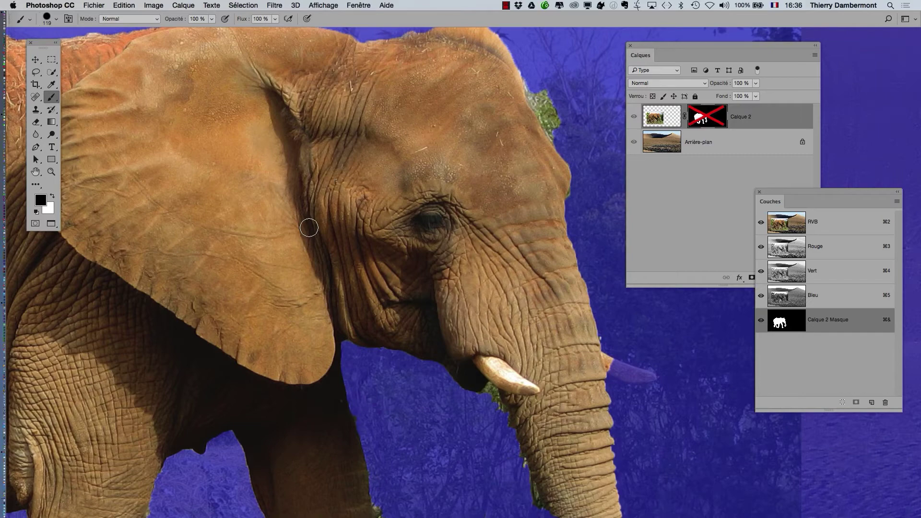
pyautogui.keyDown('ctrl'); pyautogui.keyDown('alt'); pyautogui.click(308, 227); pyautogui.keyUp('alt'); pyautogui.keyUp('ctrl')
pyautogui.scroll(-5, 304, 153)
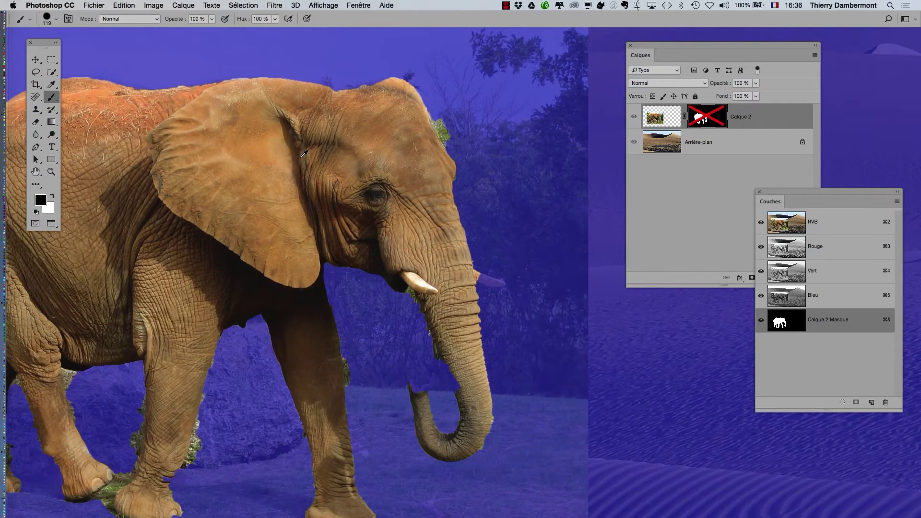
pyautogui.moveTo(43, 43); pyautogui.dragTo(74, 44)
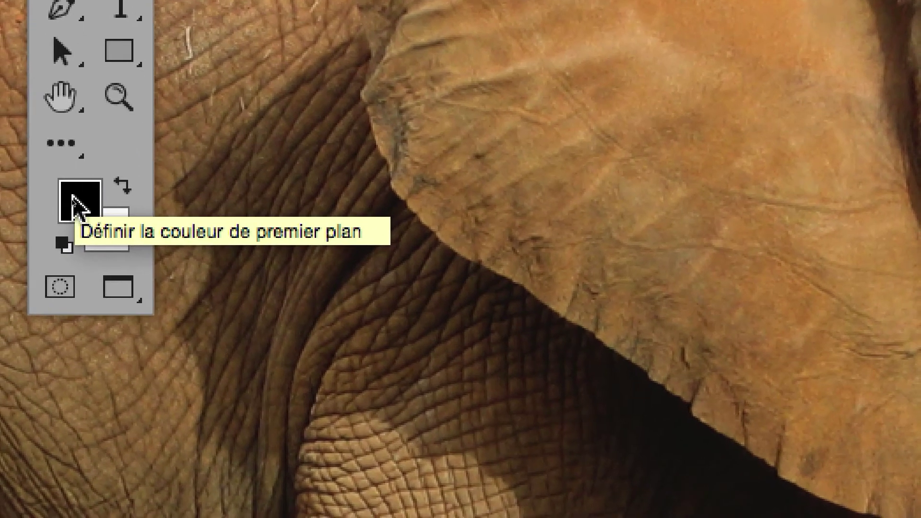
# Try a green foreground colour with the mask active and return to the Brush tool
pyautogui.click(72, 202)
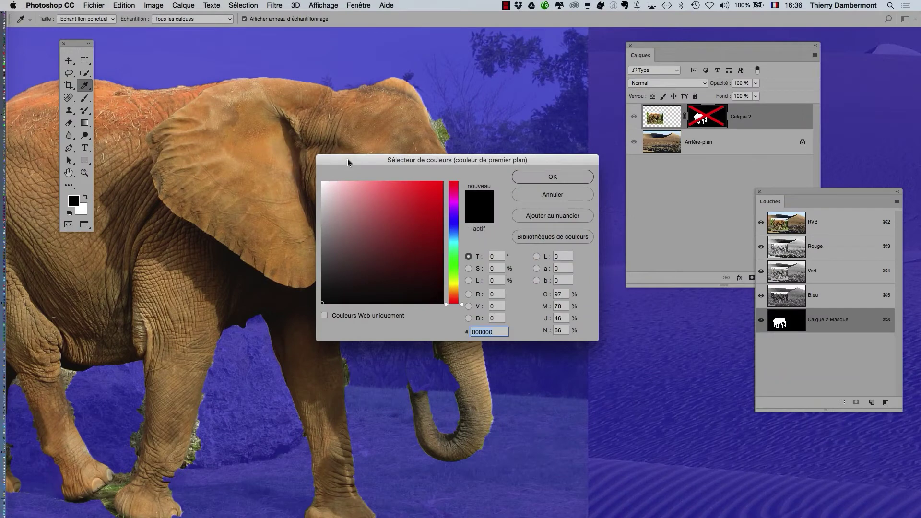
pyautogui.moveTo(348, 163); pyautogui.dragTo(307, 67)
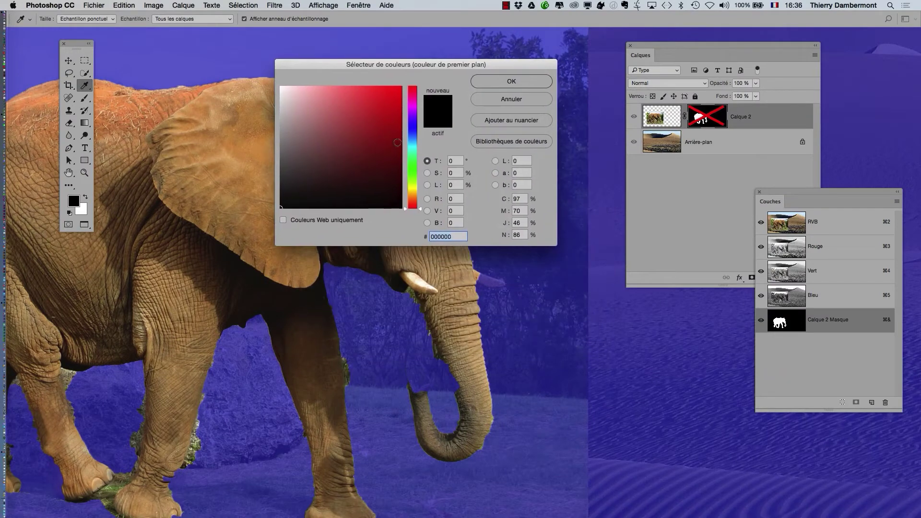
pyautogui.click(373, 123)
pyautogui.moveTo(412, 132); pyautogui.dragTo(413, 172)
pyautogui.click(541, 81)
pyautogui.press('b')
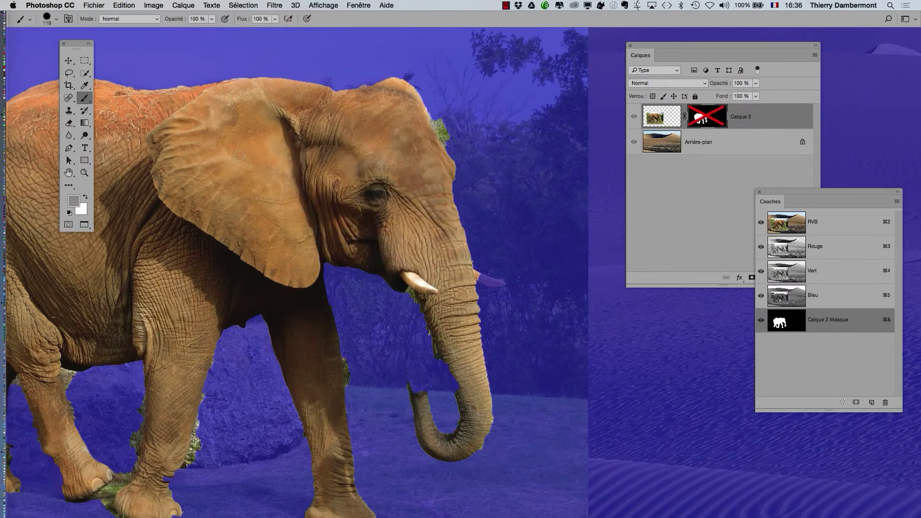
# Try a purple foreground colour with the mask active and restore the default black and white colours
pyautogui.click(73, 204)
pyautogui.click(371, 97)
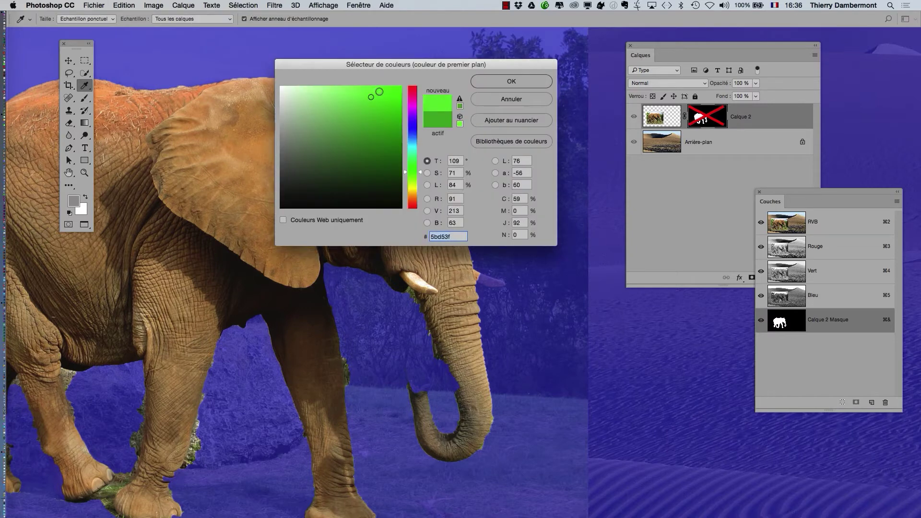
pyautogui.click(413, 118)
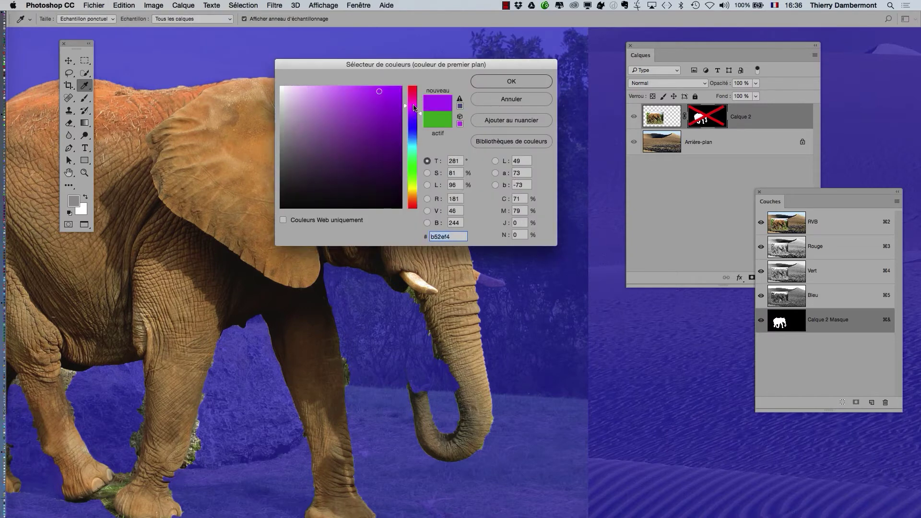
pyautogui.click(498, 84)
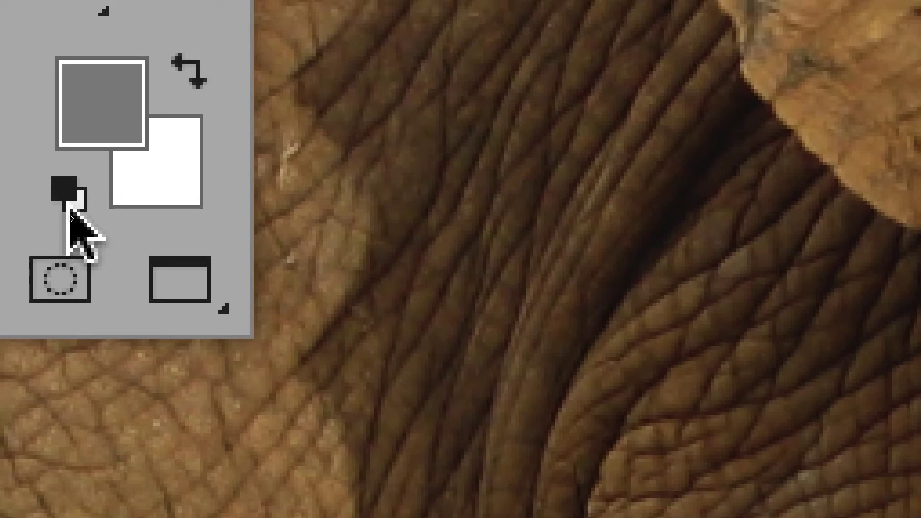
pyautogui.click(70, 217)
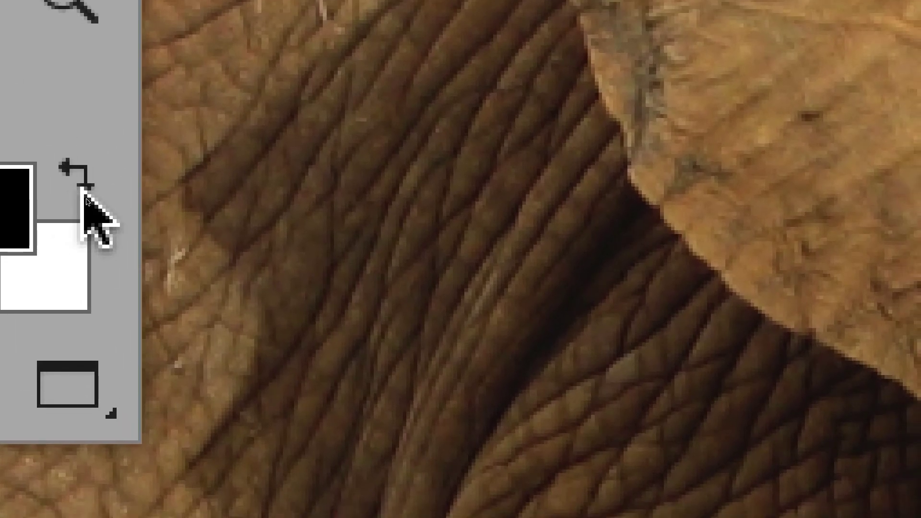
# Swap the foreground and background colours back and forth between black and white, with the toolbox placed over the elephant's ear
pyautogui.click(82, 190)
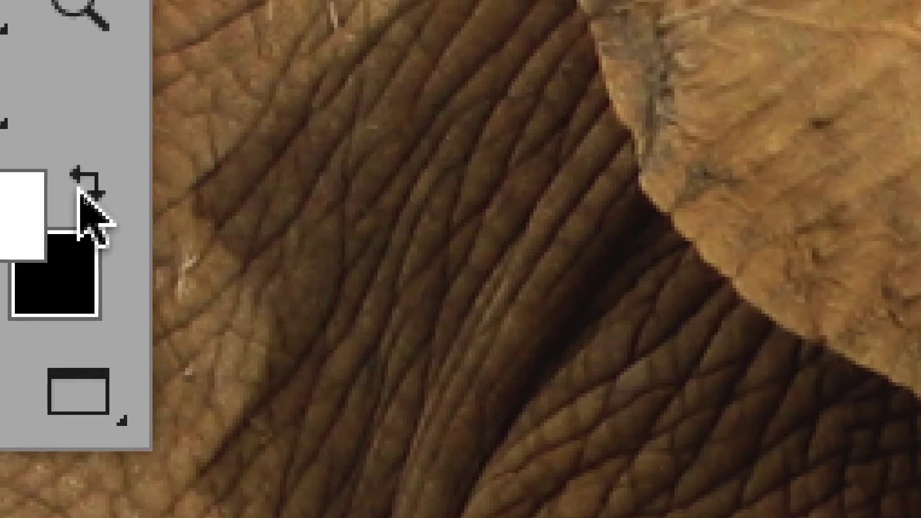
pyautogui.click(84, 197)
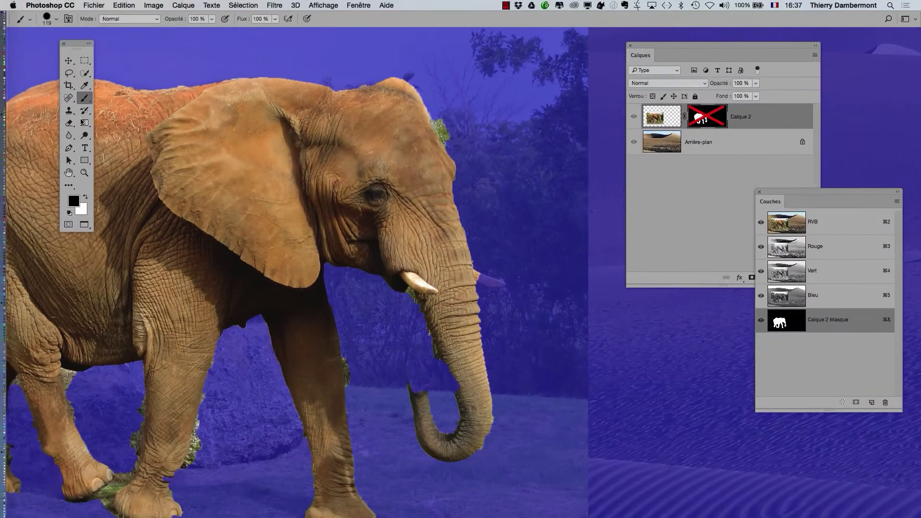
pyautogui.moveTo(74, 46); pyautogui.dragTo(245, 66)
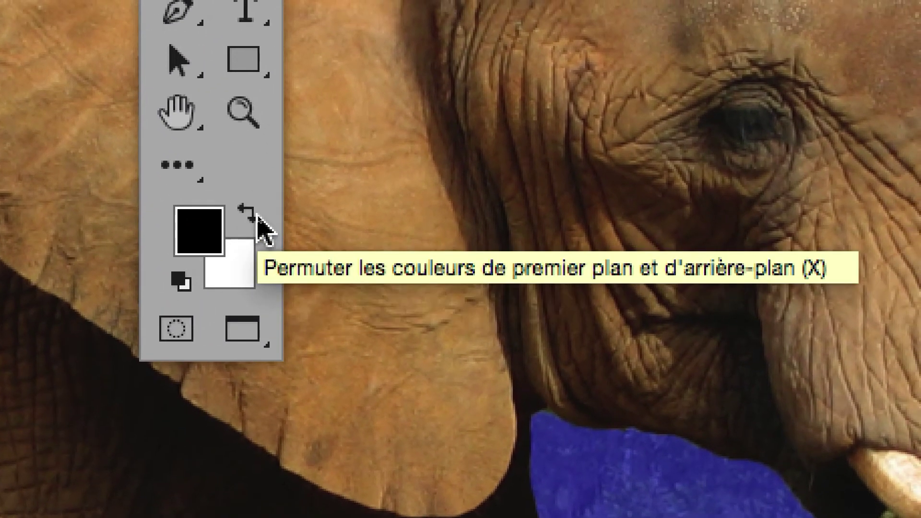
pyautogui.click(256, 216)
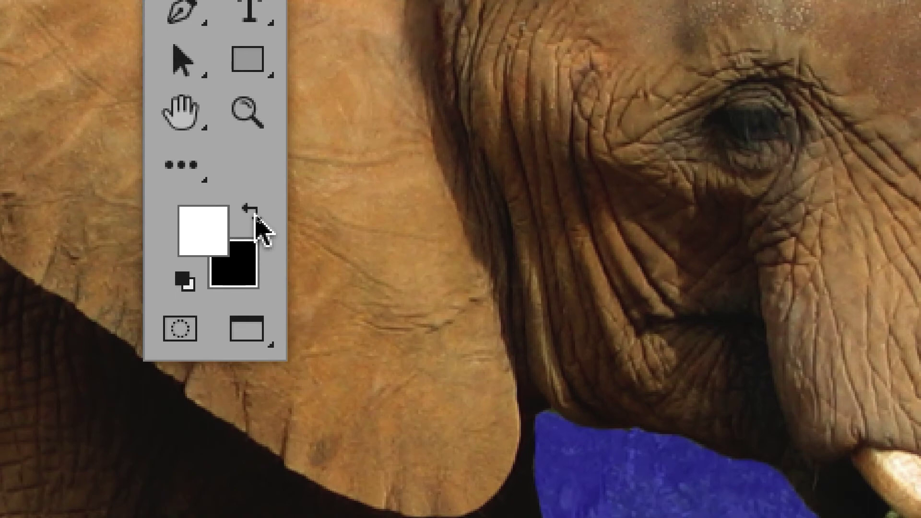
pyautogui.click(257, 217)
pyautogui.click(257, 216)
pyautogui.click(257, 217)
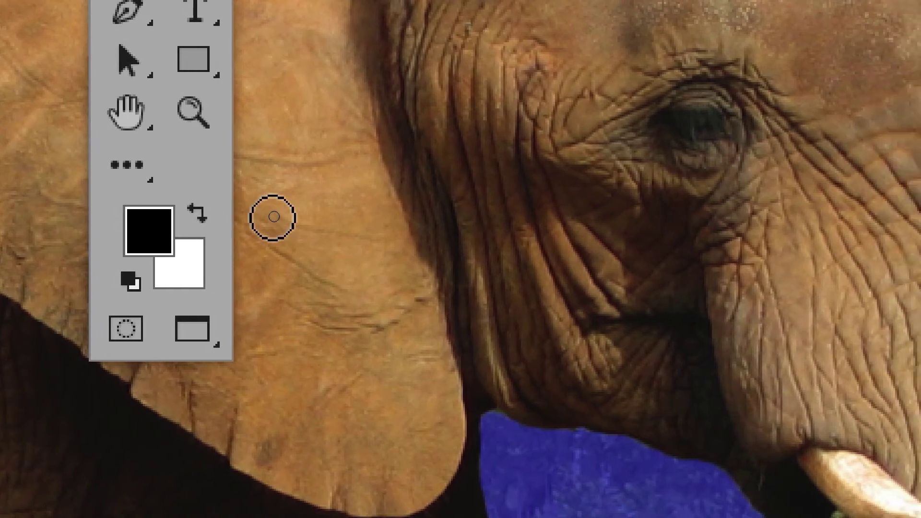
# Toggle the brush colour repeatedly between black and white, ending on black, and move the toolbox off the elephant's ear
pyautogui.press('x')
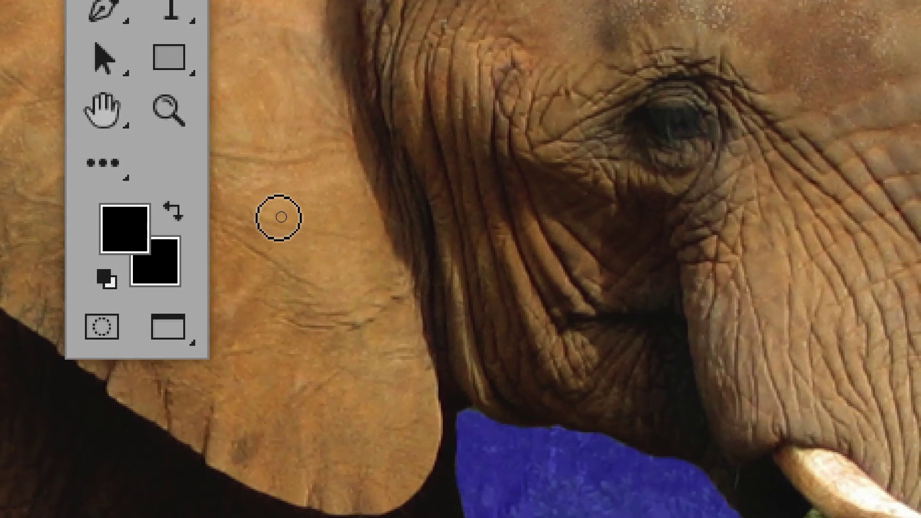
pyautogui.press('x')
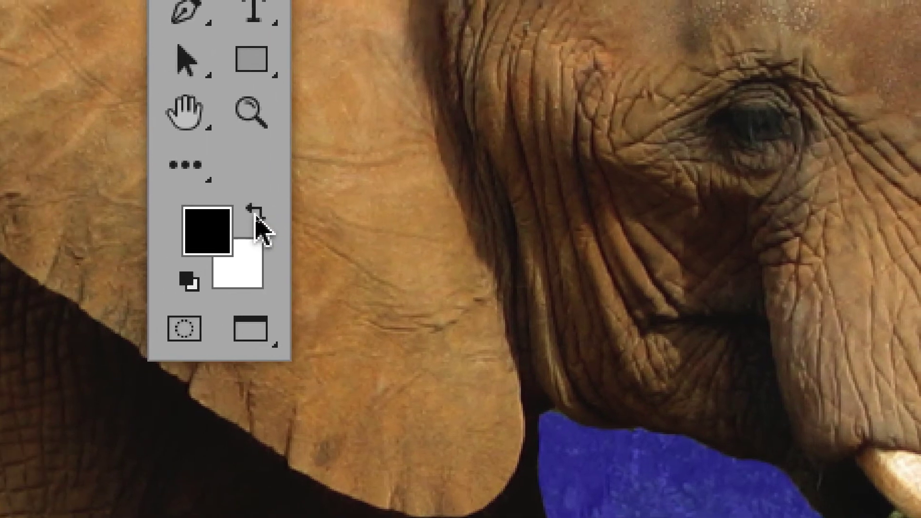
pyautogui.click(174, 211)
pyautogui.click(174, 211)
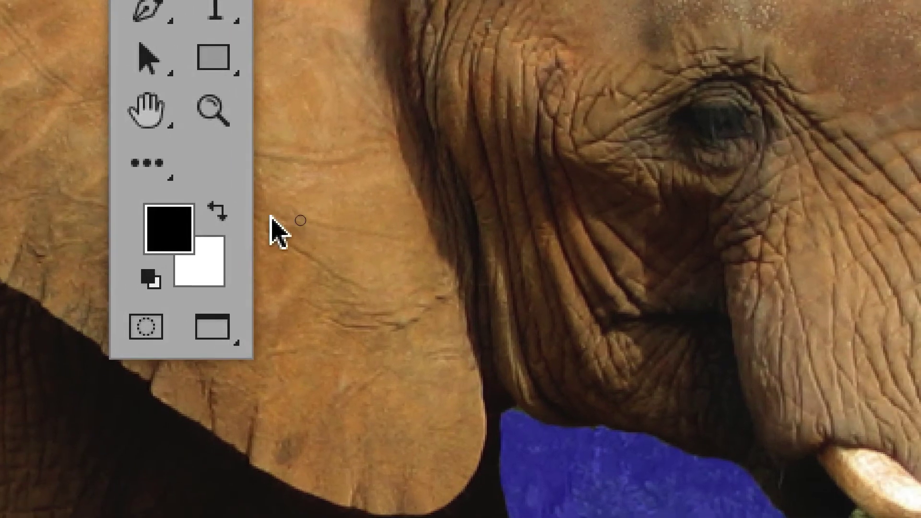
pyautogui.press('x')
pyautogui.press('x')
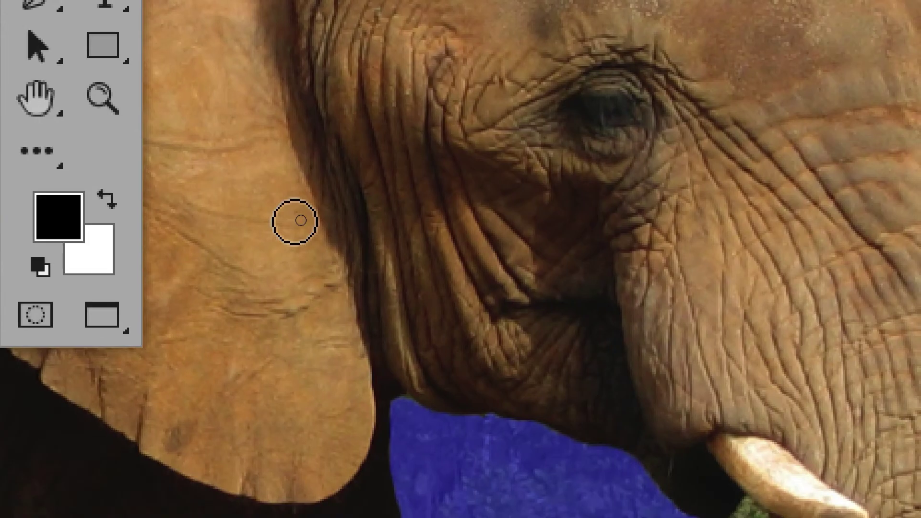
pyautogui.press('x')
pyautogui.press('x')
pyautogui.press('x')
pyautogui.press('x')
pyautogui.press('x')
pyautogui.press('x')
pyautogui.press('x')
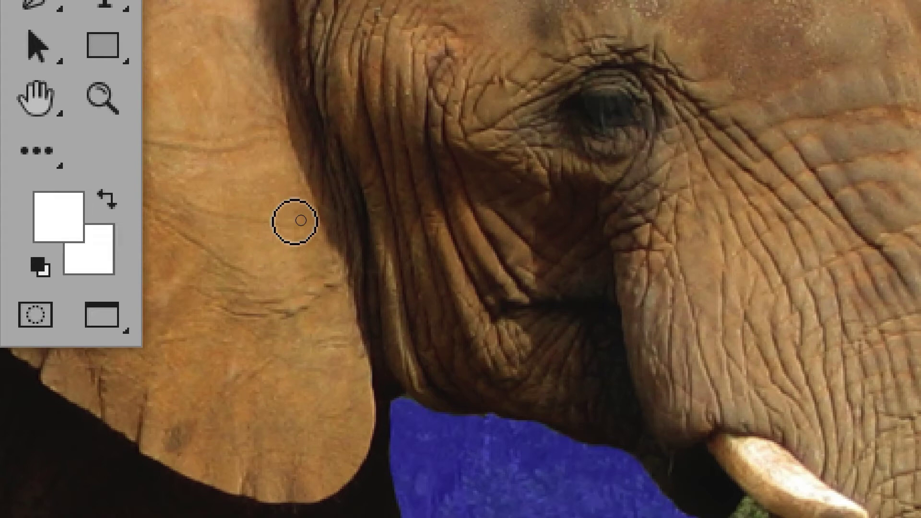
pyautogui.press('x')
pyautogui.press('x')
pyautogui.press('x')
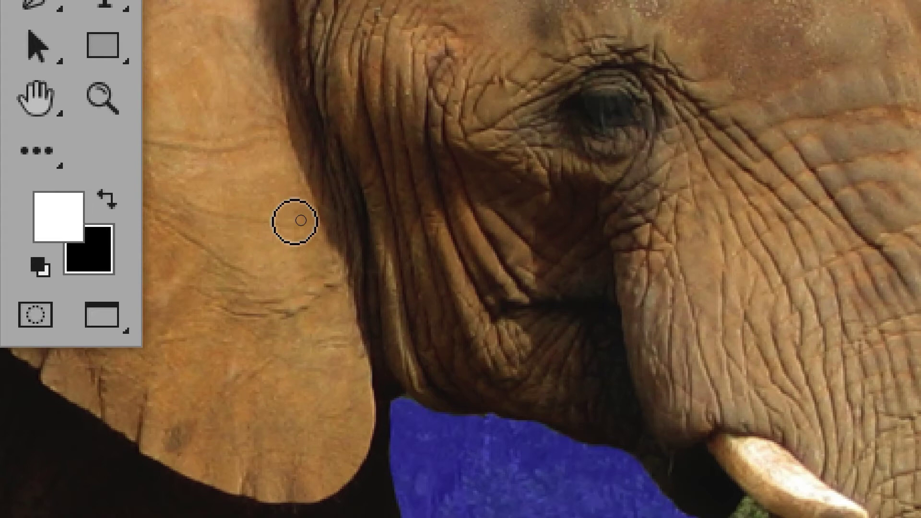
pyautogui.press('x')
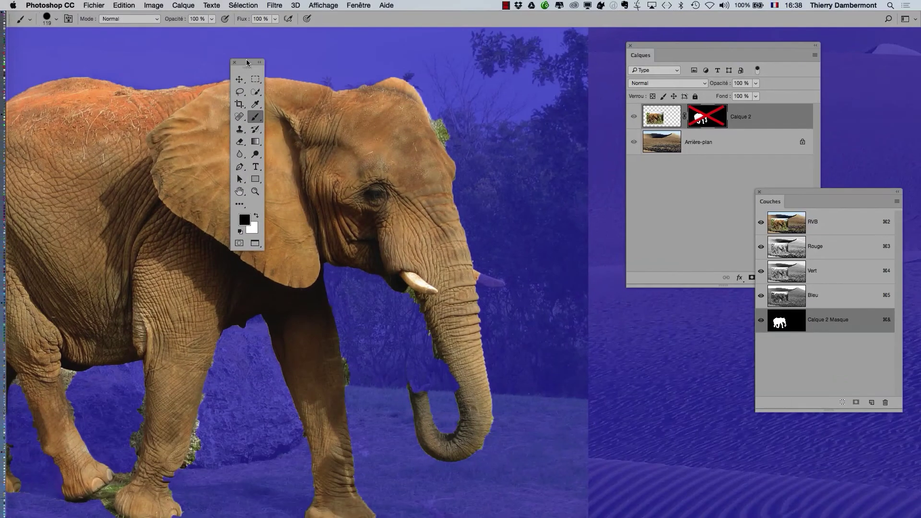
pyautogui.moveTo(246, 62); pyautogui.dragTo(51, 55)
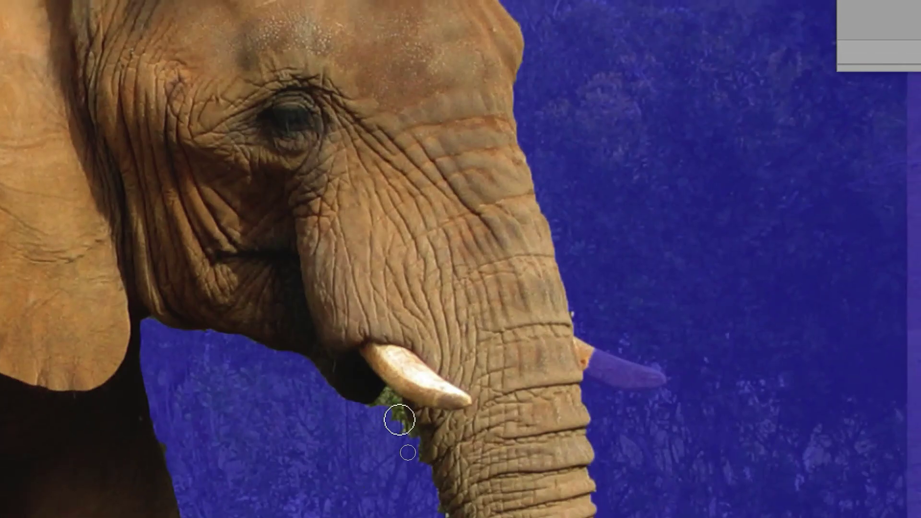
# Reduce the brush size and paint black on the mask over the foliage beneath the near tusk and along the trunk's inner edge
pyautogui.moveTo(392, 367)
pyautogui.mouseDown()
pyautogui.moveTo(392, 314)
pyautogui.moveTo(428, 125)
pyautogui.mouseUp()
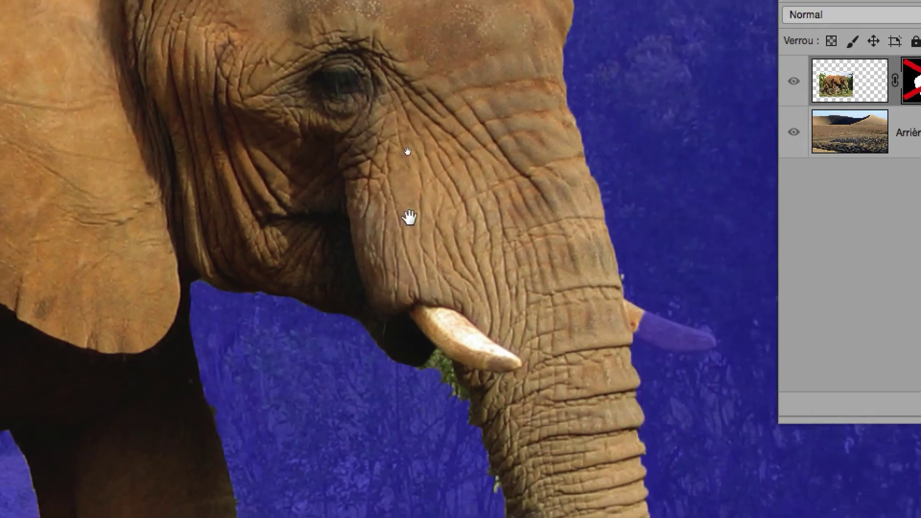
pyautogui.moveTo(409, 217); pyautogui.dragTo(396, 200)
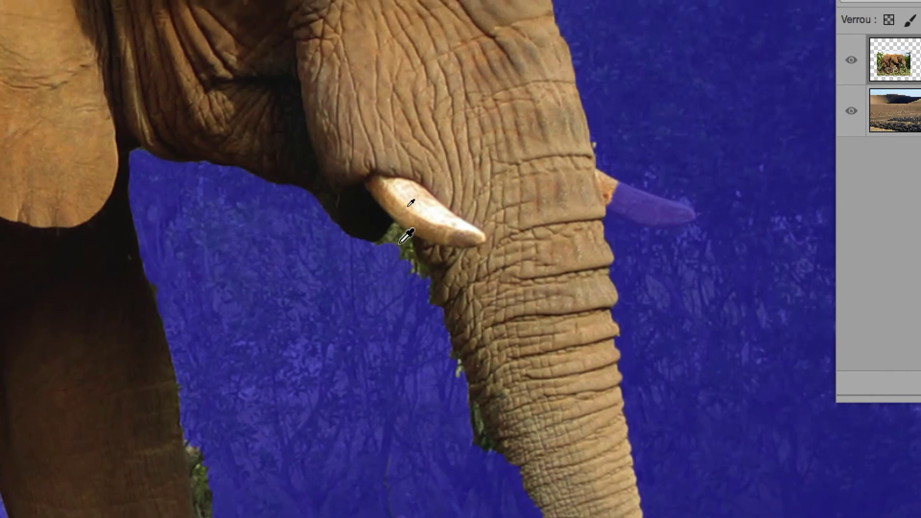
pyautogui.scroll(5, 402, 258)
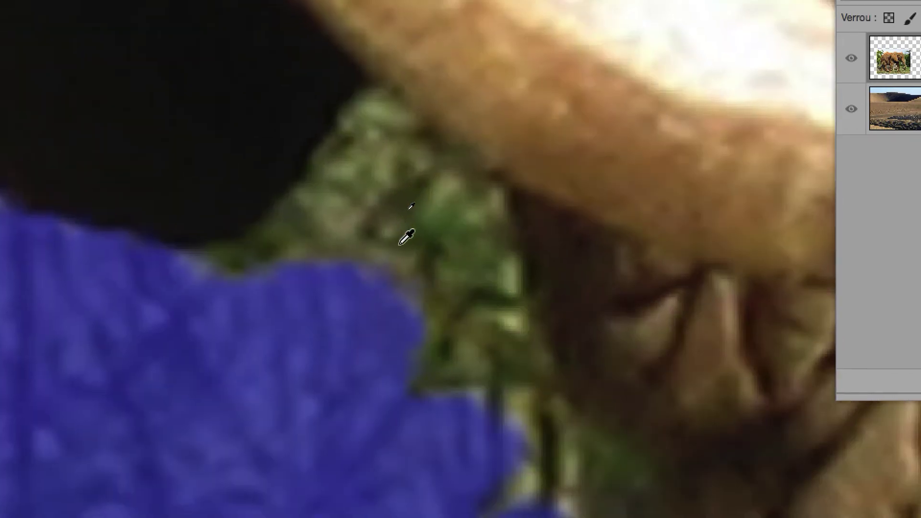
pyautogui.scroll(2, 405, 235)
pyautogui.scroll(-3, 406, 237)
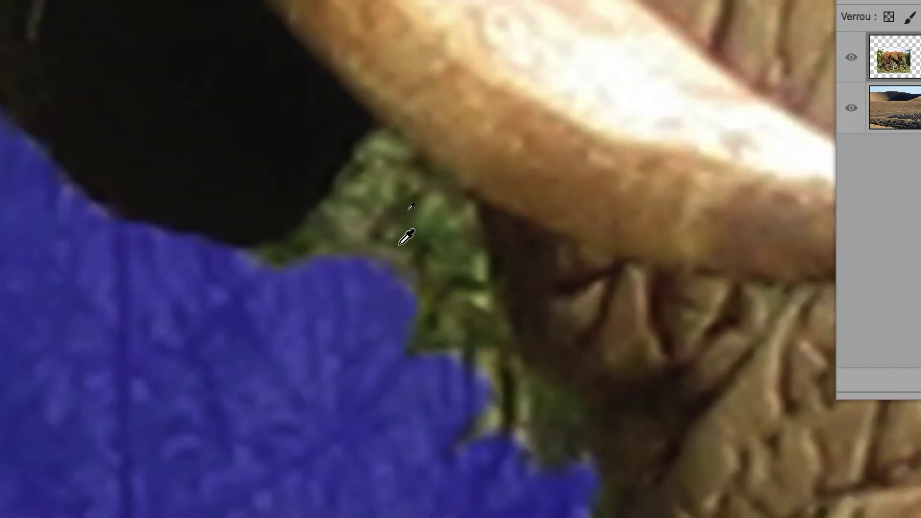
pyautogui.scroll(-4, 407, 239)
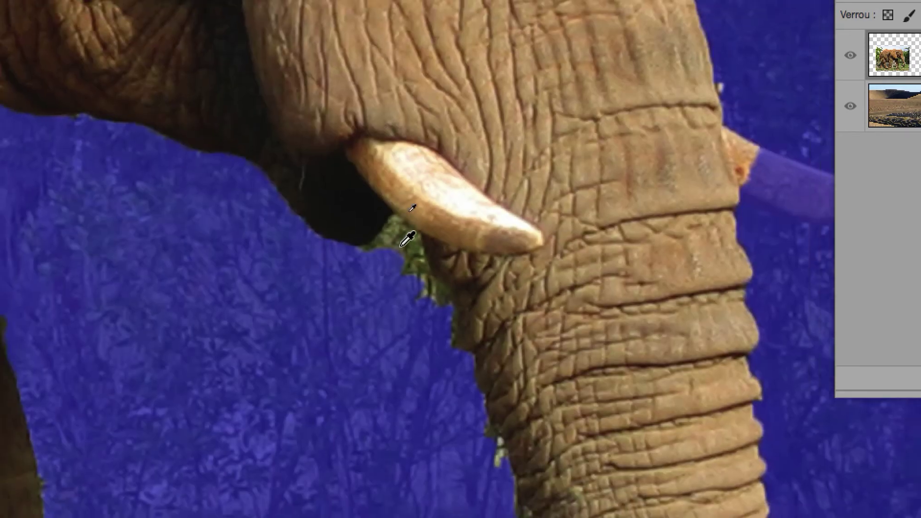
pyautogui.scroll(-3, 407, 238)
pyautogui.moveTo(399, 267)
pyautogui.mouseDown()
pyautogui.moveTo(390, 268)
pyautogui.moveTo(411, 274)
pyautogui.moveTo(366, 272)
pyautogui.moveTo(393, 269)
pyautogui.mouseUp()
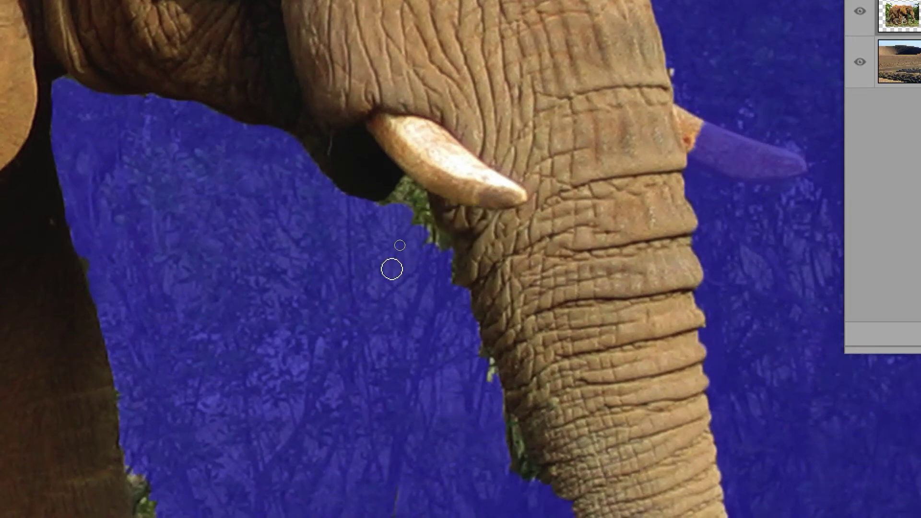
pyautogui.moveTo(390, 267)
pyautogui.mouseDown()
pyautogui.moveTo(396, 263)
pyautogui.moveTo(387, 263)
pyautogui.mouseUp()
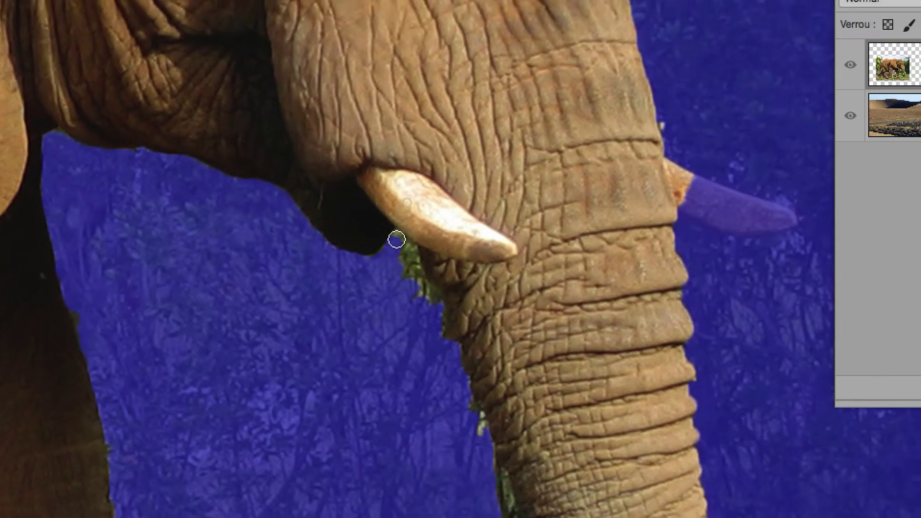
pyautogui.moveTo(397, 240); pyautogui.dragTo(434, 305)
pyautogui.moveTo(411, 264)
pyautogui.mouseDown()
pyautogui.moveTo(378, 222)
pyautogui.moveTo(457, 385)
pyautogui.moveTo(447, 369)
pyautogui.moveTo(462, 416)
pyautogui.mouseUp()
pyautogui.moveTo(427, 316)
pyautogui.mouseDown()
pyautogui.moveTo(442, 340)
pyautogui.moveTo(366, 325)
pyautogui.mouseUp()
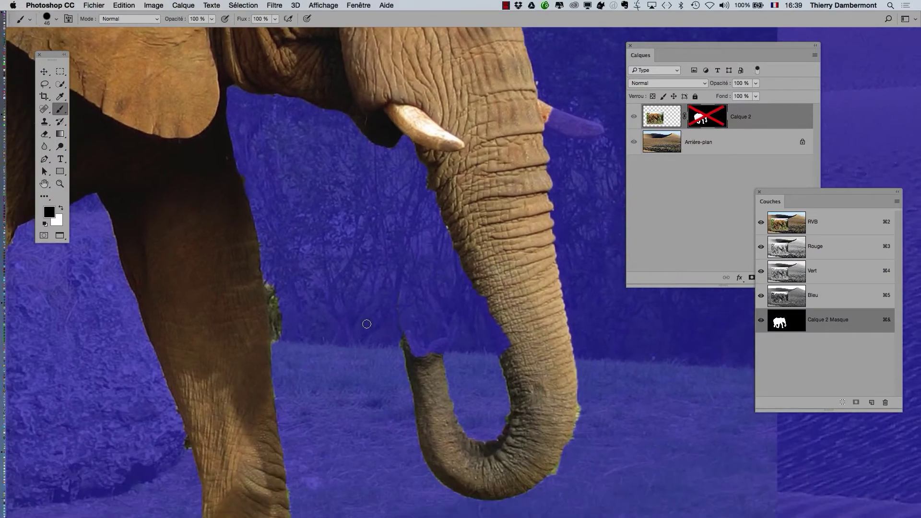
# Mask out the greenery beside the foremost leg and along the trunk's outer curve with a 93 px black brush
pyautogui.scroll(2, 282, 280)
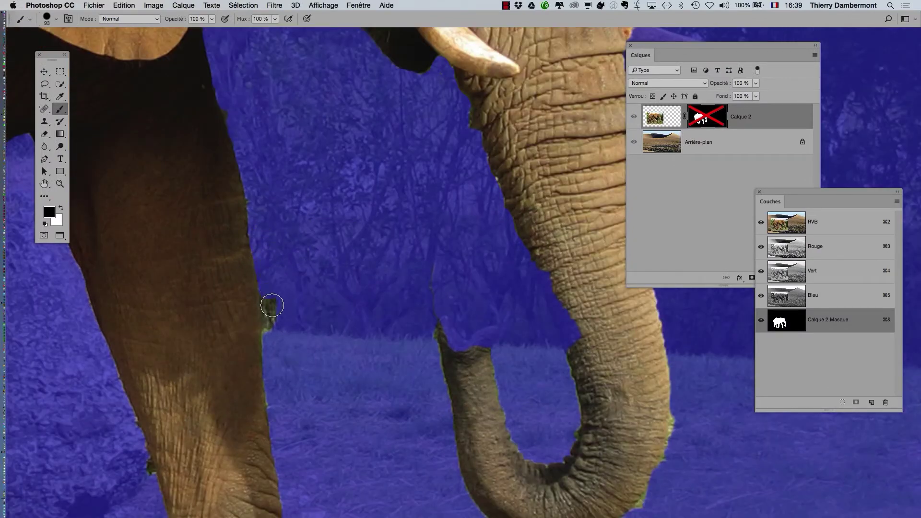
pyautogui.scroll(-3, 395, 289)
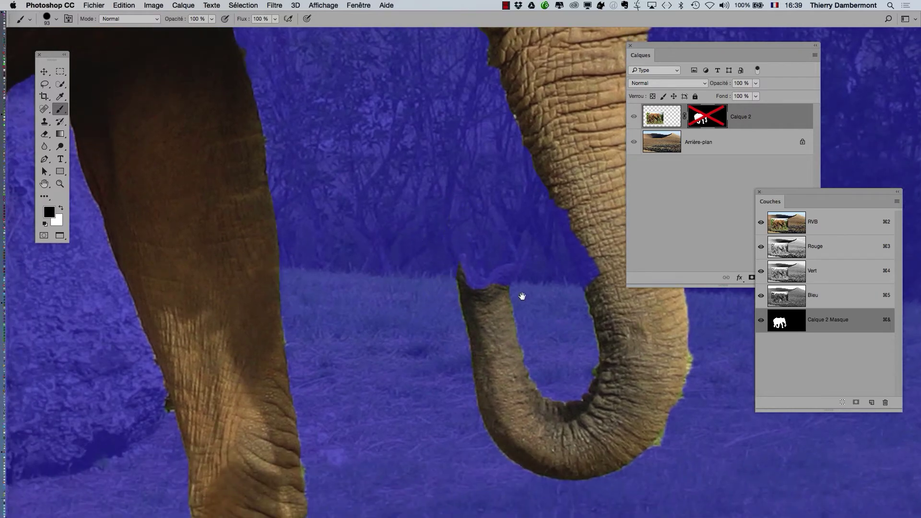
pyautogui.moveTo(469, 305); pyautogui.dragTo(318, 205)
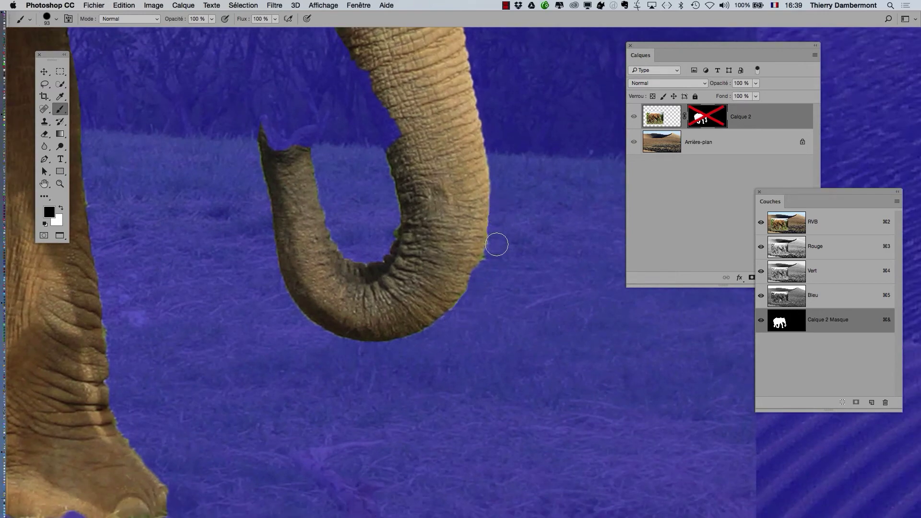
# Mask out the rocks and foliage along the front edge of the elephant's other front leg with the black brush
pyautogui.moveTo(362, 354); pyautogui.dragTo(596, 304)
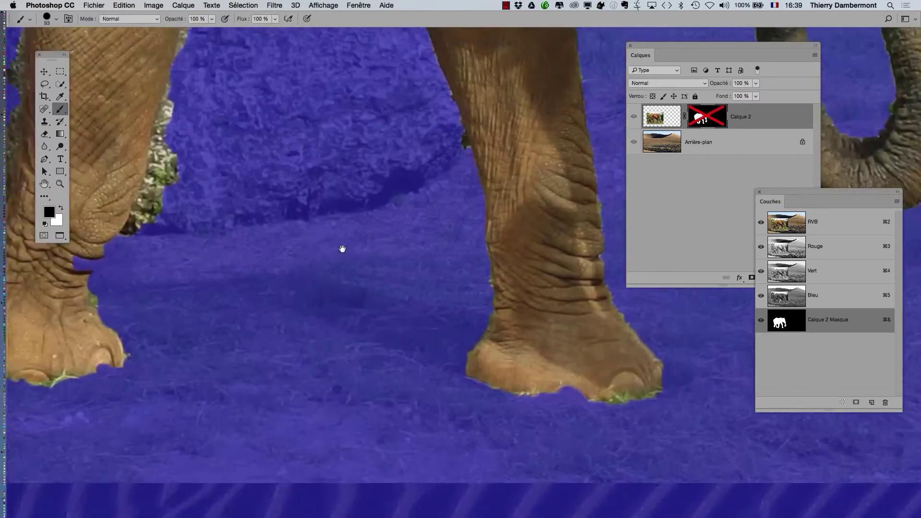
pyautogui.moveTo(342, 249); pyautogui.dragTo(360, 273)
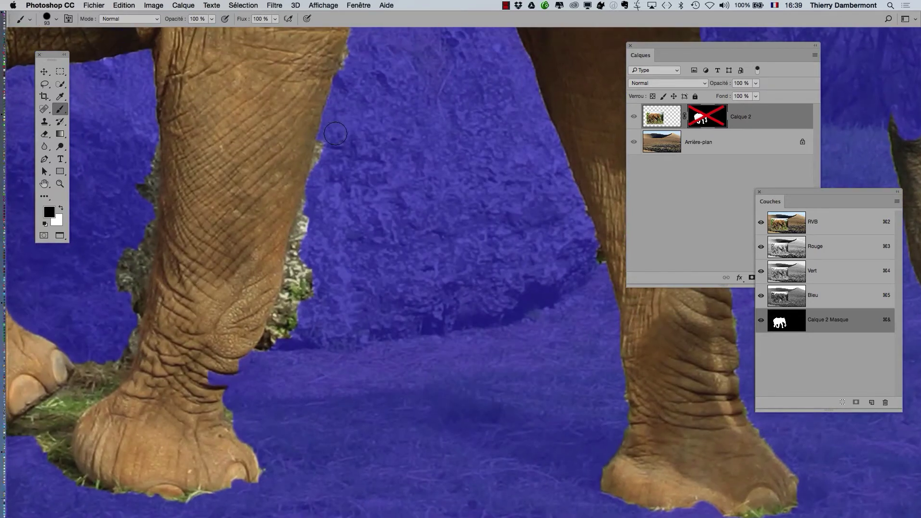
pyautogui.moveTo(328, 142)
pyautogui.mouseDown()
pyautogui.moveTo(286, 309)
pyautogui.moveTo(264, 351)
pyautogui.mouseUp()
# Paint black on the mask over the rocks and grass between the raised hind foot and the neighbouring front leg
pyautogui.moveTo(297, 301)
pyautogui.mouseDown()
pyautogui.moveTo(324, 232)
pyautogui.moveTo(448, 247)
pyautogui.mouseUp()
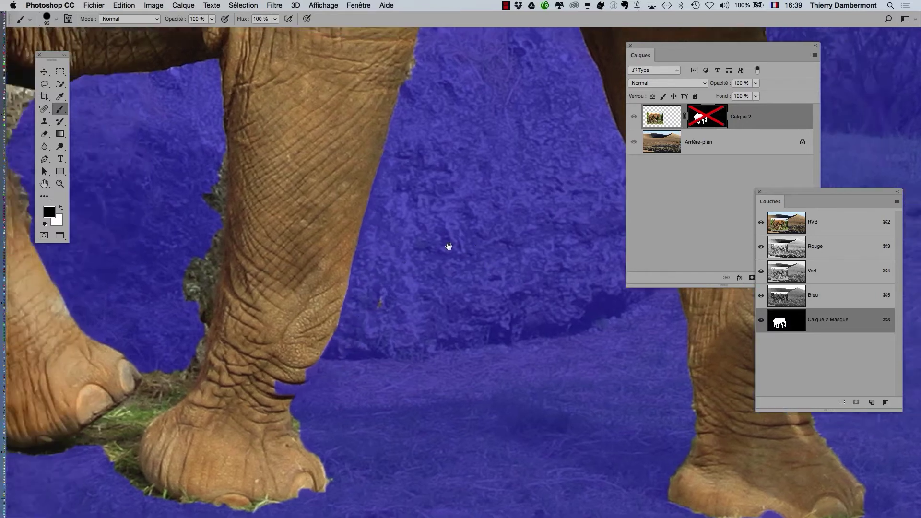
pyautogui.moveTo(220, 349)
pyautogui.mouseDown()
pyautogui.moveTo(196, 381)
pyautogui.moveTo(108, 435)
pyautogui.mouseUp()
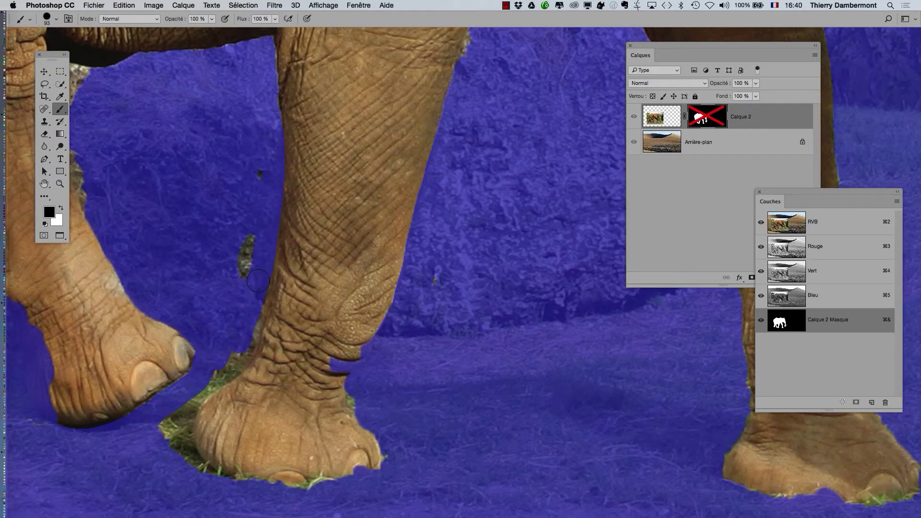
pyautogui.moveTo(258, 281)
pyautogui.mouseDown()
pyautogui.moveTo(241, 353)
pyautogui.moveTo(187, 409)
pyautogui.moveTo(183, 436)
pyautogui.moveTo(211, 480)
pyautogui.mouseUp()
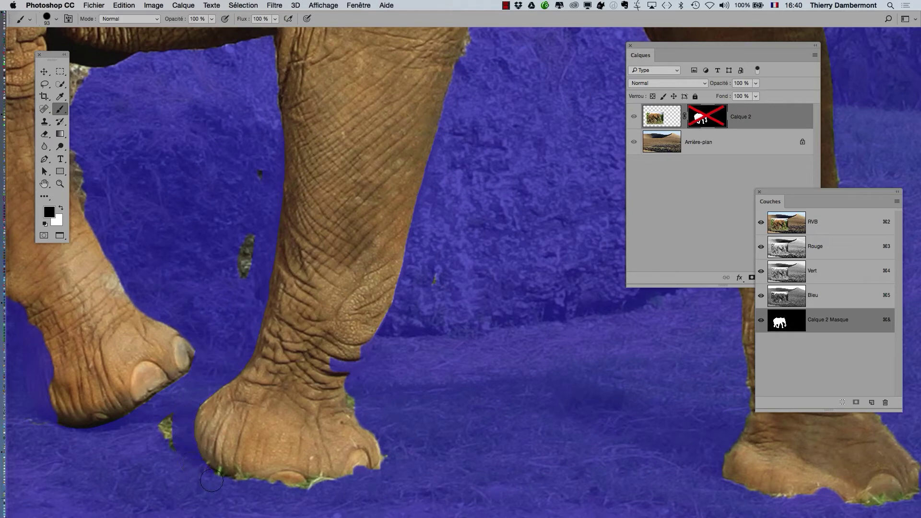
pyautogui.moveTo(157, 451); pyautogui.dragTo(167, 419)
pyautogui.moveTo(243, 267); pyautogui.dragTo(263, 162)
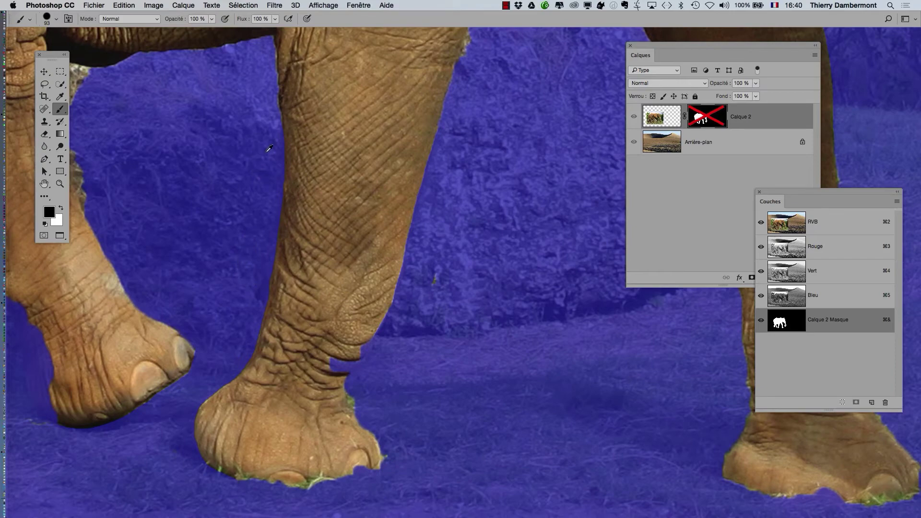
# Switch to white with a 38 px brush and paint on the mask to restore the far tusk behind the trunk
pyautogui.scroll(-6, 269, 148)
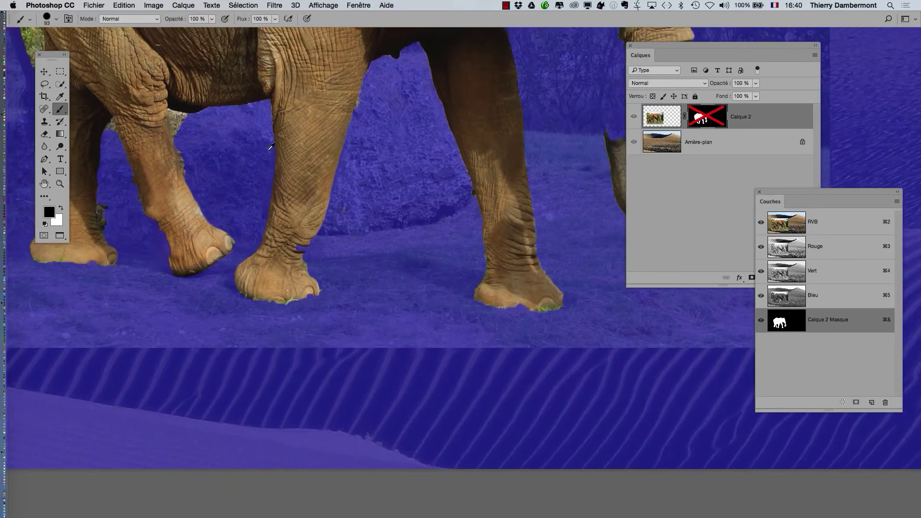
pyautogui.moveTo(339, 175); pyautogui.dragTo(412, 233)
pyautogui.moveTo(259, 173); pyautogui.dragTo(354, 196)
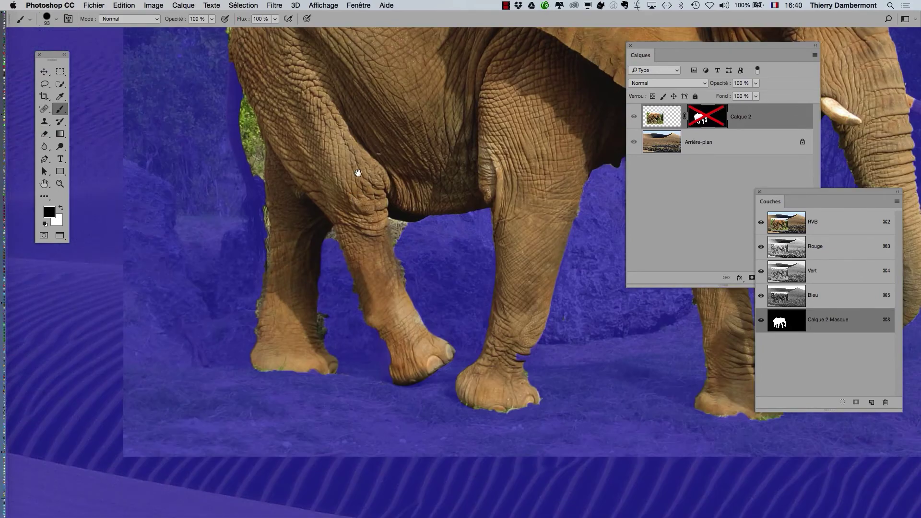
pyautogui.scroll(2, 268, 131)
pyautogui.moveTo(485, 201); pyautogui.dragTo(189, 218)
pyautogui.press('x')
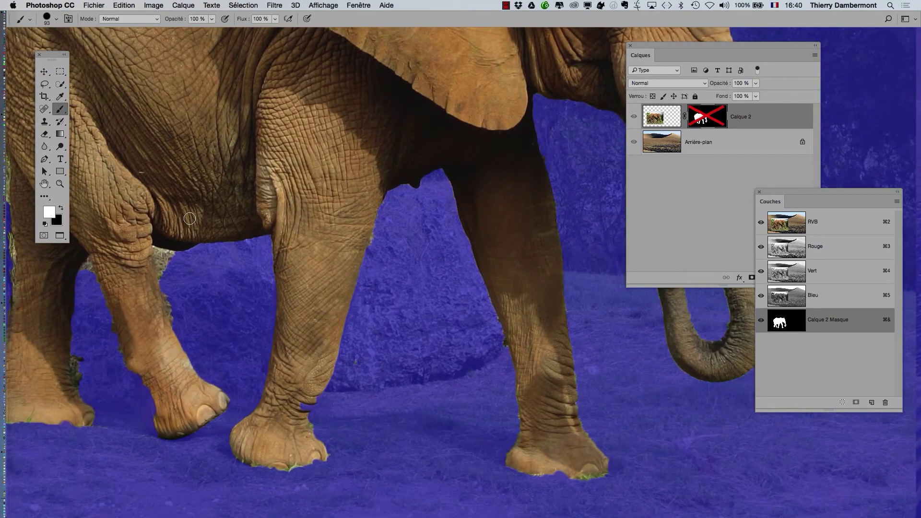
pyautogui.moveTo(427, 219); pyautogui.dragTo(202, 208)
pyautogui.moveTo(544, 204)
pyautogui.mouseDown()
pyautogui.moveTo(442, 187)
pyautogui.moveTo(282, 288)
pyautogui.mouseUp()
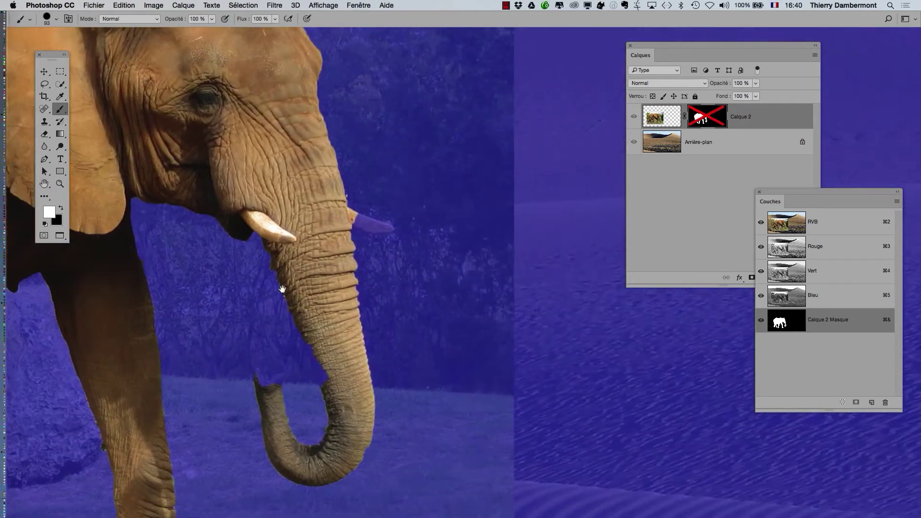
pyautogui.scroll(3, 377, 219)
pyautogui.moveTo(343, 233); pyautogui.dragTo(330, 233)
pyautogui.moveTo(304, 185)
pyautogui.mouseDown()
pyautogui.moveTo(434, 228)
pyautogui.moveTo(418, 242)
pyautogui.moveTo(359, 243)
pyautogui.moveTo(317, 225)
pyautogui.moveTo(300, 202)
pyautogui.moveTo(388, 229)
pyautogui.moveTo(375, 236)
pyautogui.moveTo(312, 221)
pyautogui.moveTo(226, 240)
pyautogui.moveTo(481, 222)
pyautogui.mouseUp()
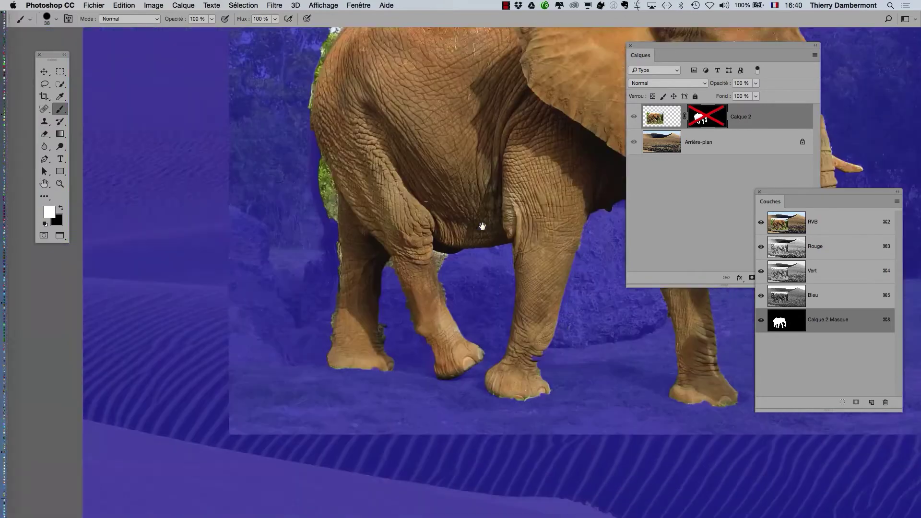
# Paint white on the mask with an 81 px brush to restore the elephant's tail down to its tuft
pyautogui.moveTo(399, 292); pyautogui.dragTo(355, 295)
pyautogui.scroll(3, 410, 225)
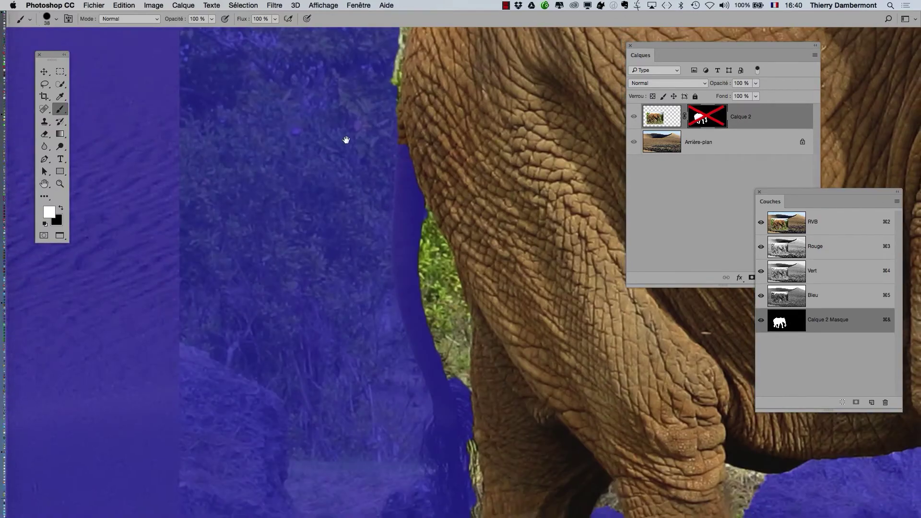
pyautogui.moveTo(345, 138)
pyautogui.mouseDown()
pyautogui.moveTo(363, 61)
pyautogui.moveTo(379, 53)
pyautogui.moveTo(370, 51)
pyautogui.moveTo(361, 161)
pyautogui.moveTo(367, 219)
pyautogui.moveTo(406, 331)
pyautogui.moveTo(397, 299)
pyautogui.mouseUp()
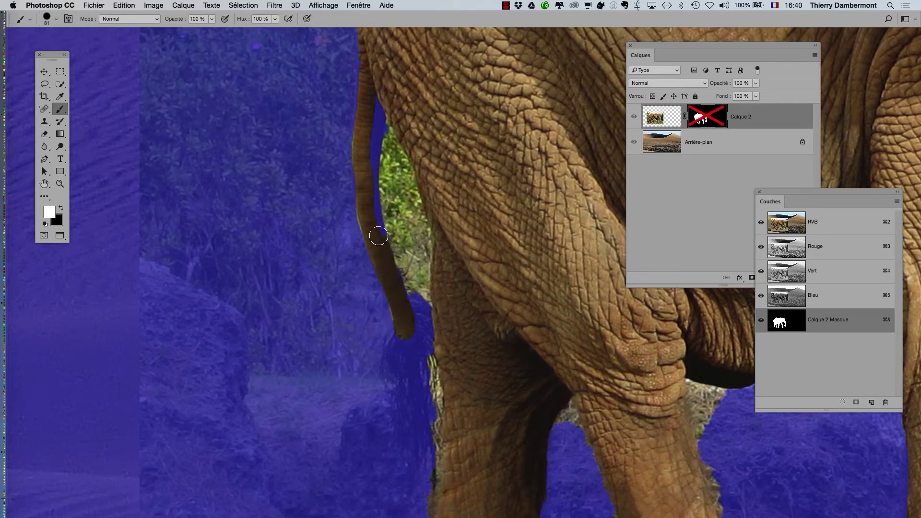
pyautogui.moveTo(373, 204); pyautogui.dragTo(381, 93)
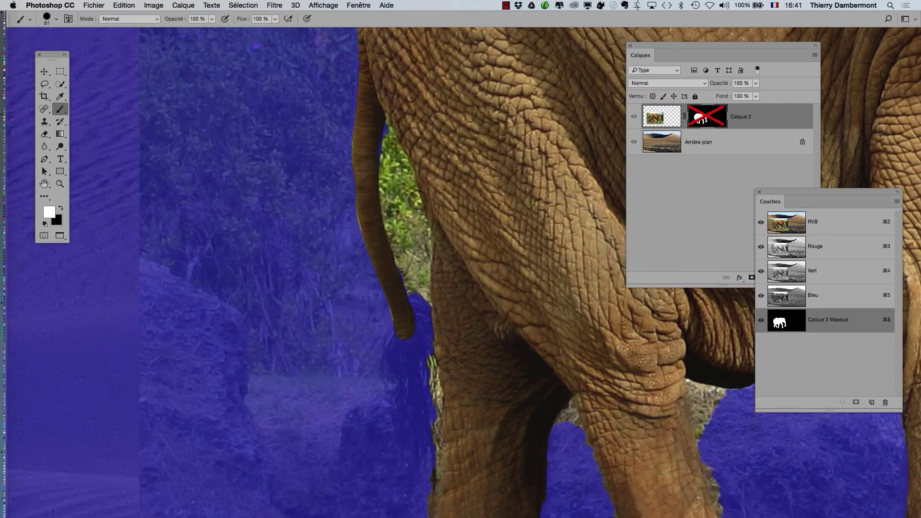
# Switch to black and mask out the greenery between the tail and the hind leg, using 49 px and 94 px brush sizes
pyautogui.press('x')
pyautogui.scroll(3, 438, 205)
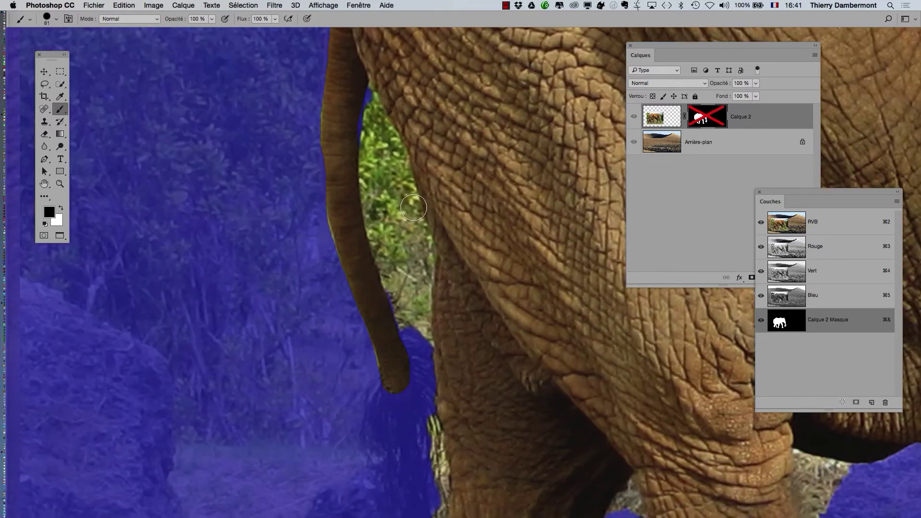
pyautogui.moveTo(413, 207)
pyautogui.mouseDown()
pyautogui.moveTo(403, 210)
pyautogui.moveTo(399, 183)
pyautogui.mouseUp()
pyautogui.moveTo(371, 95)
pyautogui.mouseDown()
pyautogui.moveTo(405, 178)
pyautogui.moveTo(425, 344)
pyautogui.moveTo(379, 246)
pyautogui.moveTo(366, 178)
pyautogui.moveTo(368, 113)
pyautogui.mouseUp()
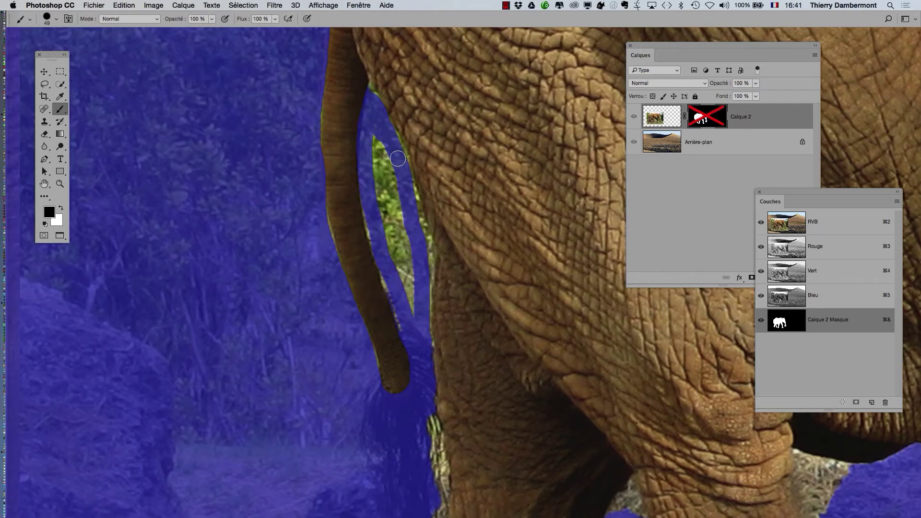
pyautogui.moveTo(411, 189)
pyautogui.mouseDown()
pyautogui.moveTo(426, 261)
pyautogui.moveTo(421, 339)
pyautogui.mouseUp()
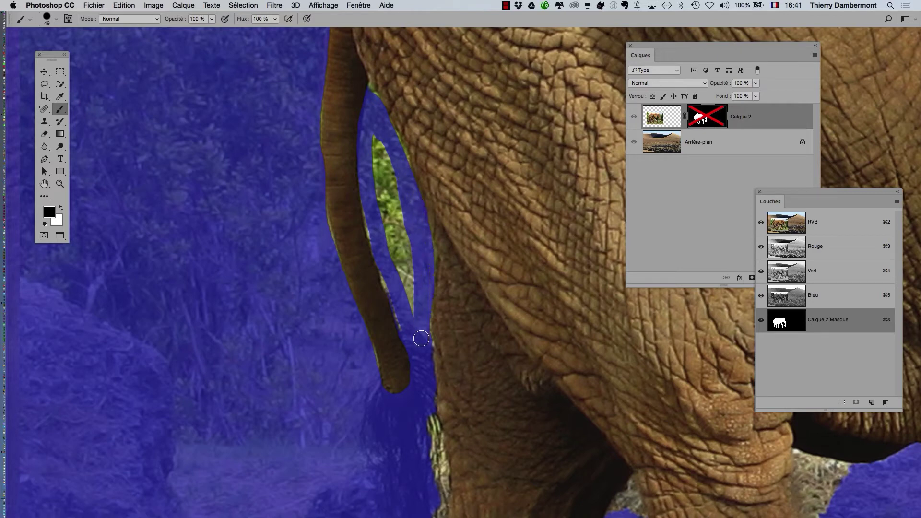
pyautogui.moveTo(392, 274); pyautogui.dragTo(374, 211)
pyautogui.moveTo(405, 321); pyautogui.dragTo(376, 137)
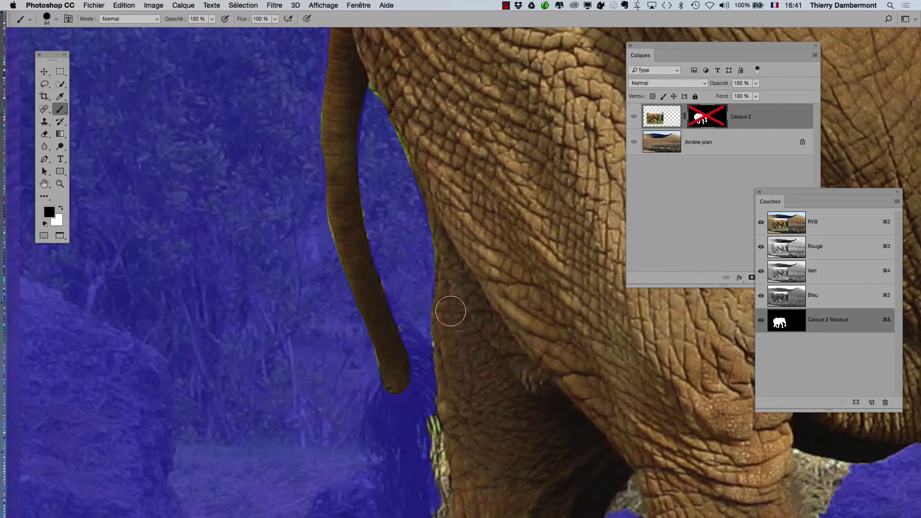
# Switch to white with an 18 px brush and paint thin strokes on the mask to restore the tail tuft's hair strands
pyautogui.scroll(-5, 407, 256)
pyautogui.scroll(-2, 407, 255)
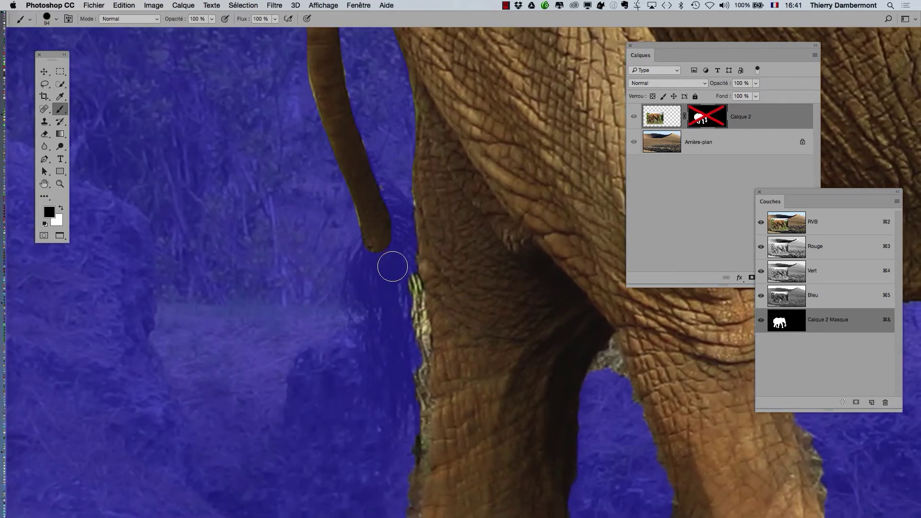
pyautogui.moveTo(321, 242)
pyautogui.mouseDown()
pyautogui.moveTo(313, 245)
pyautogui.moveTo(320, 258)
pyautogui.mouseUp()
pyautogui.press('x')
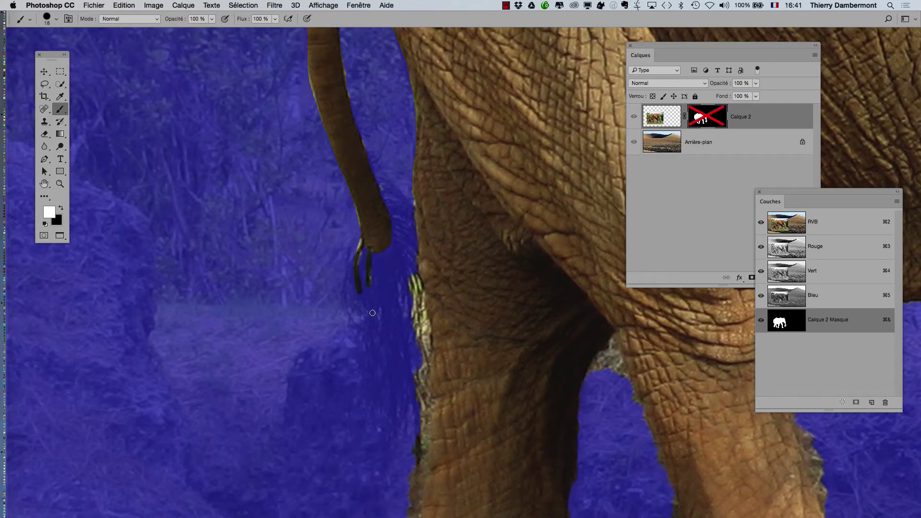
pyautogui.moveTo(357, 269); pyautogui.dragTo(372, 277)
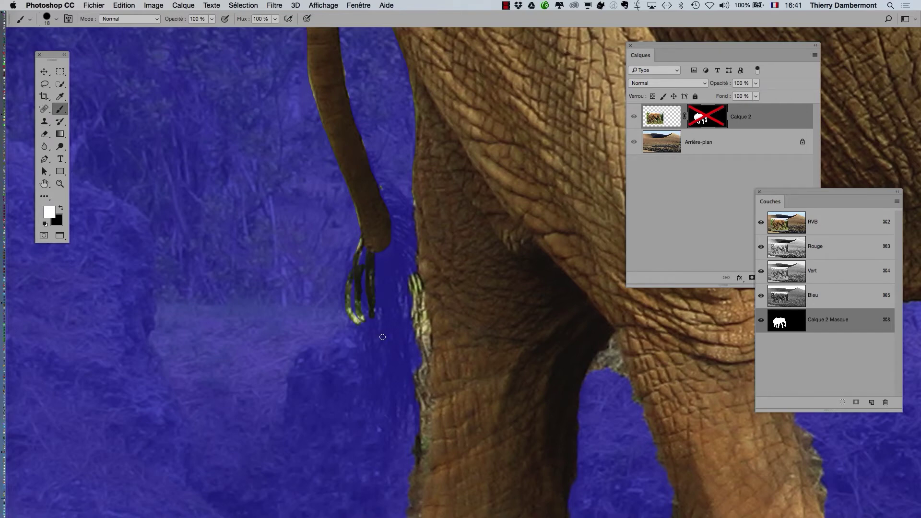
pyautogui.moveTo(404, 363); pyautogui.dragTo(386, 250)
pyautogui.moveTo(411, 317); pyautogui.dragTo(390, 252)
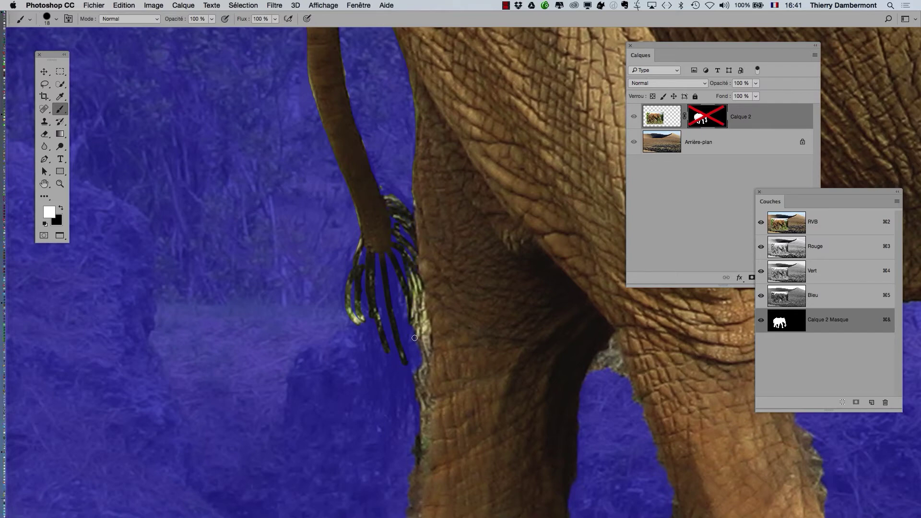
pyautogui.moveTo(415, 337)
pyautogui.mouseDown()
pyautogui.moveTo(402, 355)
pyautogui.moveTo(377, 257)
pyautogui.moveTo(396, 404)
pyautogui.moveTo(375, 291)
pyautogui.moveTo(400, 358)
pyautogui.mouseUp()
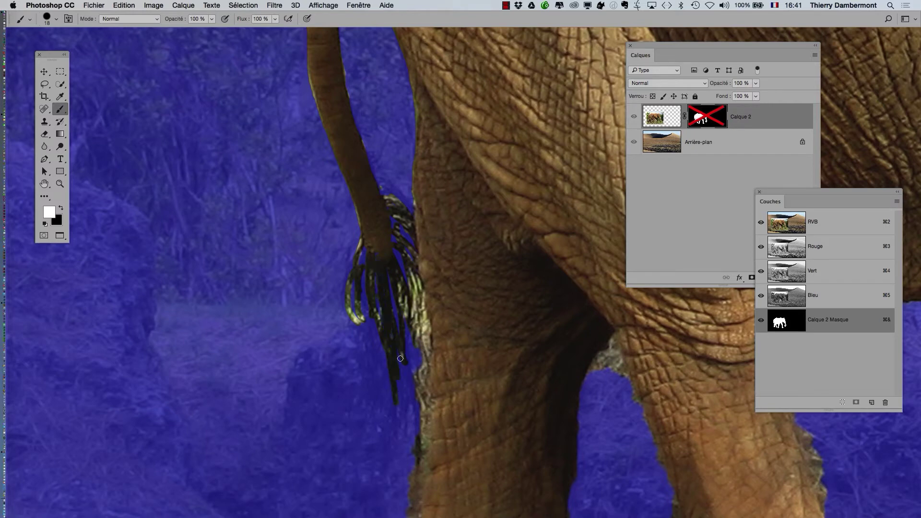
pyautogui.moveTo(368, 267)
pyautogui.mouseDown()
pyautogui.moveTo(369, 306)
pyautogui.moveTo(398, 378)
pyautogui.moveTo(361, 286)
pyautogui.moveTo(384, 370)
pyautogui.moveTo(362, 305)
pyautogui.mouseUp()
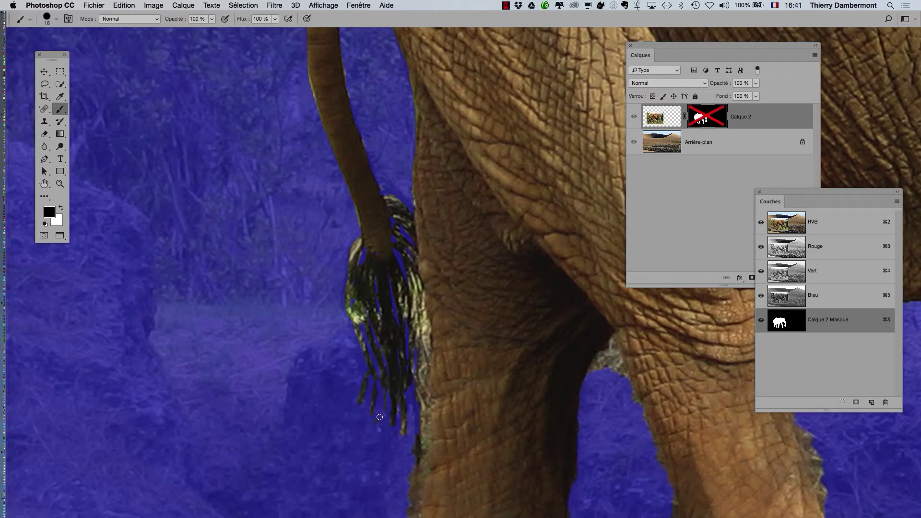
# Trim the tips and outer edge of the tail tuft on the mask with the 18 px black brush
pyautogui.moveTo(392, 403); pyautogui.dragTo(392, 413)
pyautogui.moveTo(362, 228); pyautogui.dragTo(343, 267)
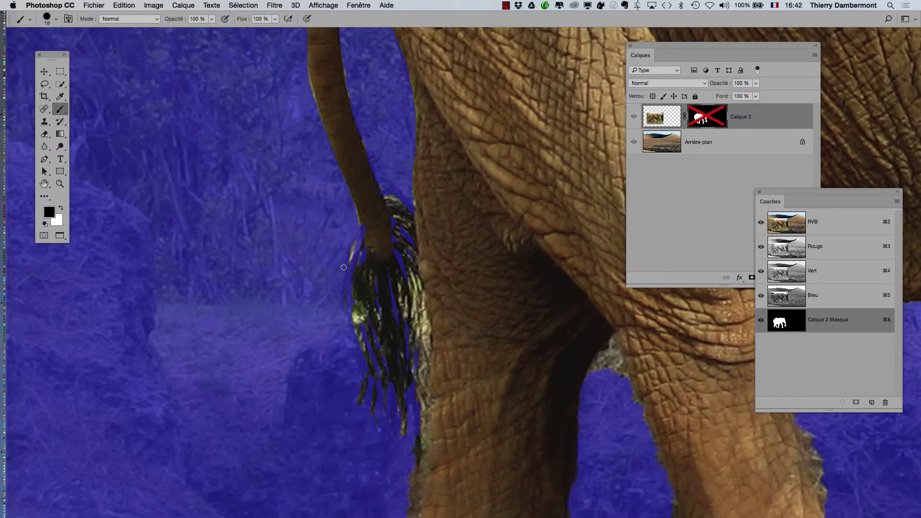
pyautogui.press('x')
pyautogui.press('x')
# Mask out the foliage and bright sky patches along the elephant's rump with a 157 px black brush
pyautogui.scroll(-4, 465, 338)
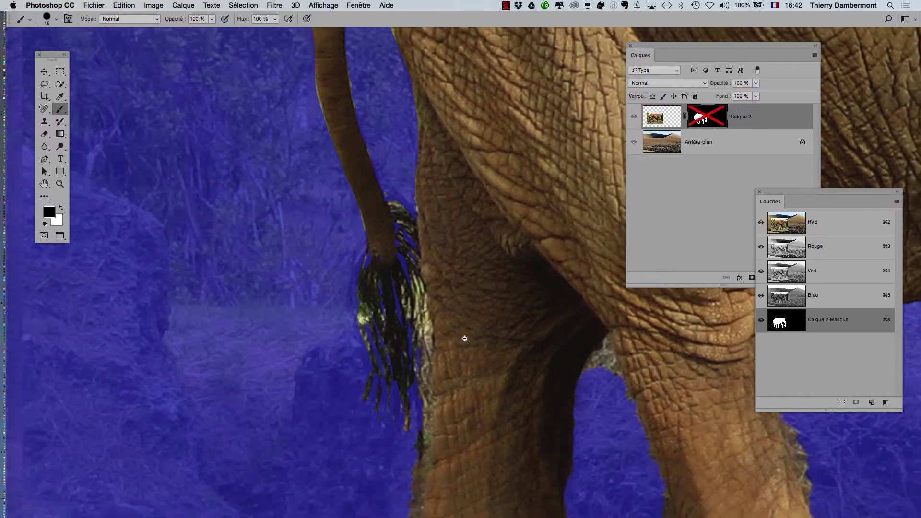
pyautogui.scroll(-1, 473, 331)
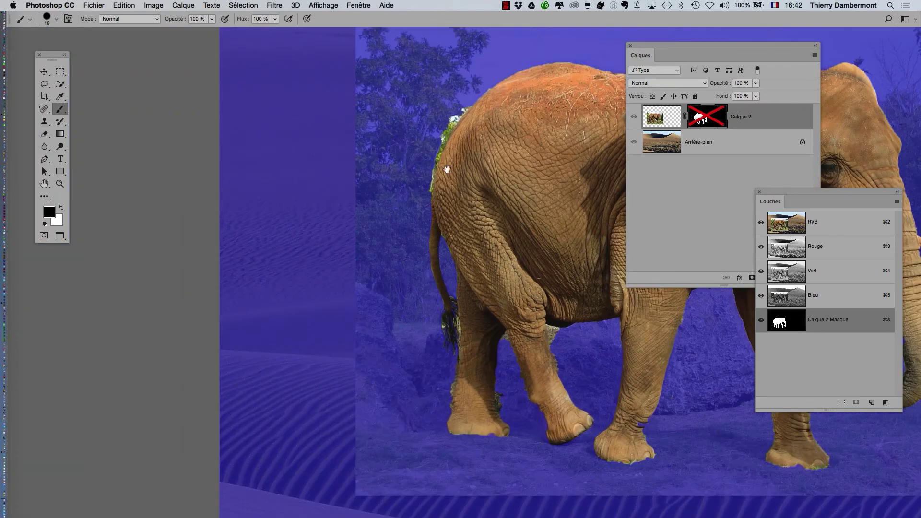
pyautogui.scroll(4, 442, 117)
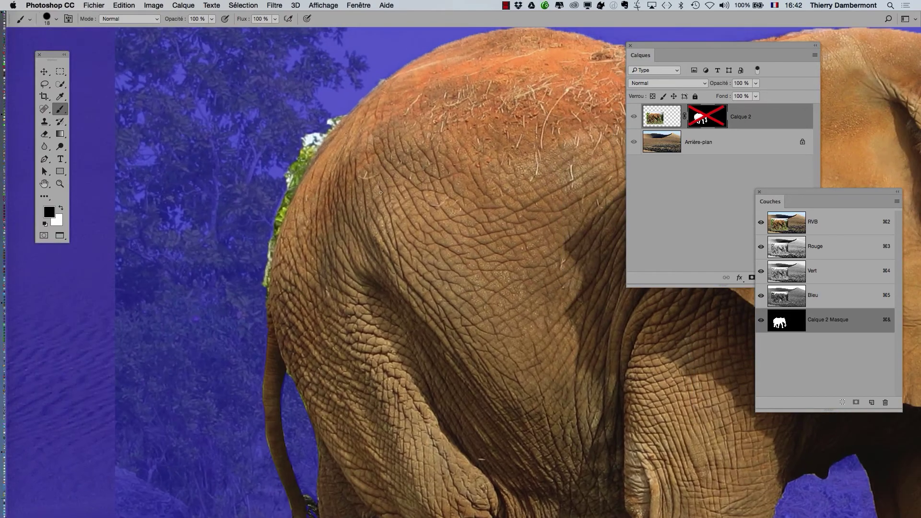
pyautogui.moveTo(405, 203); pyautogui.dragTo(427, 202)
pyautogui.moveTo(328, 112)
pyautogui.mouseDown()
pyautogui.moveTo(275, 195)
pyautogui.moveTo(253, 305)
pyautogui.mouseUp()
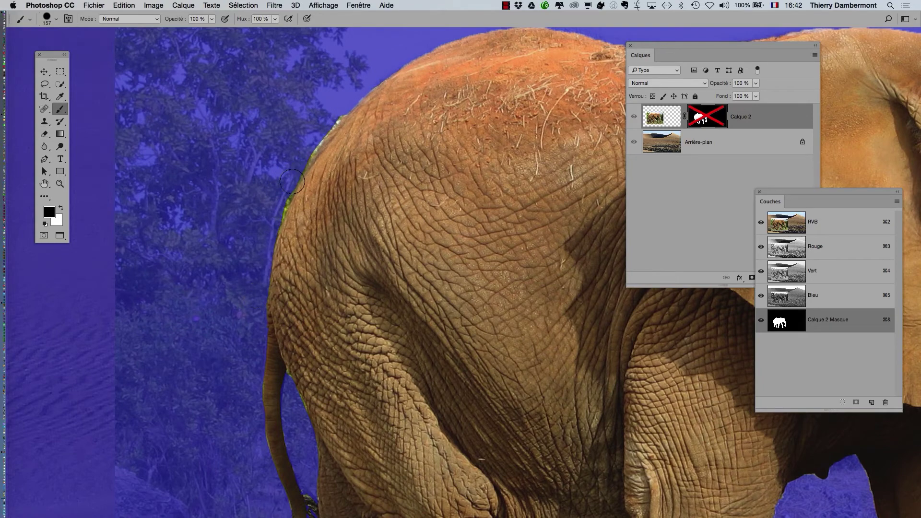
pyautogui.moveTo(339, 89)
pyautogui.mouseDown()
pyautogui.moveTo(342, 111)
pyautogui.moveTo(278, 185)
pyautogui.mouseUp()
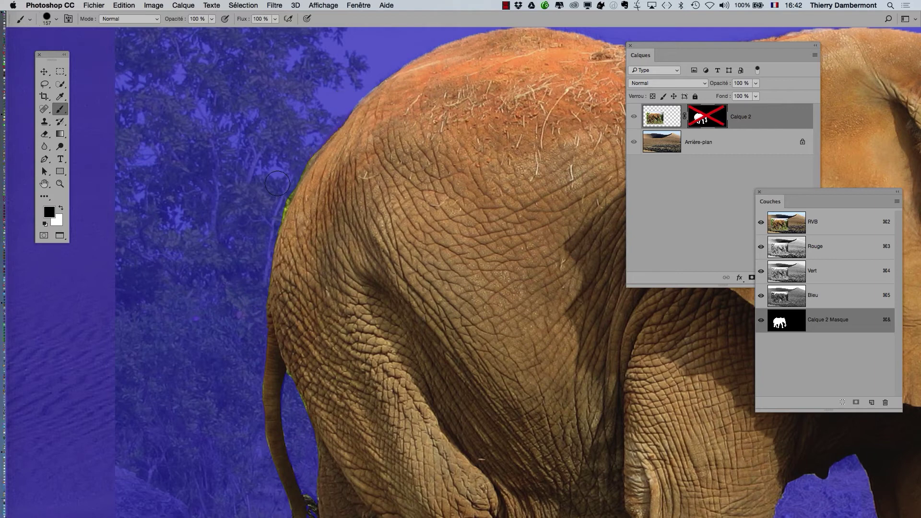
# Refine the rump and back outline on the mask, restoring skin with white and hiding leftover background with black
pyautogui.press('x')
pyautogui.moveTo(390, 94); pyautogui.dragTo(322, 171)
pyautogui.press('x')
pyautogui.moveTo(279, 205)
pyautogui.mouseDown()
pyautogui.moveTo(250, 315)
pyautogui.moveTo(272, 282)
pyautogui.mouseUp()
pyautogui.scroll(-3, 261, 333)
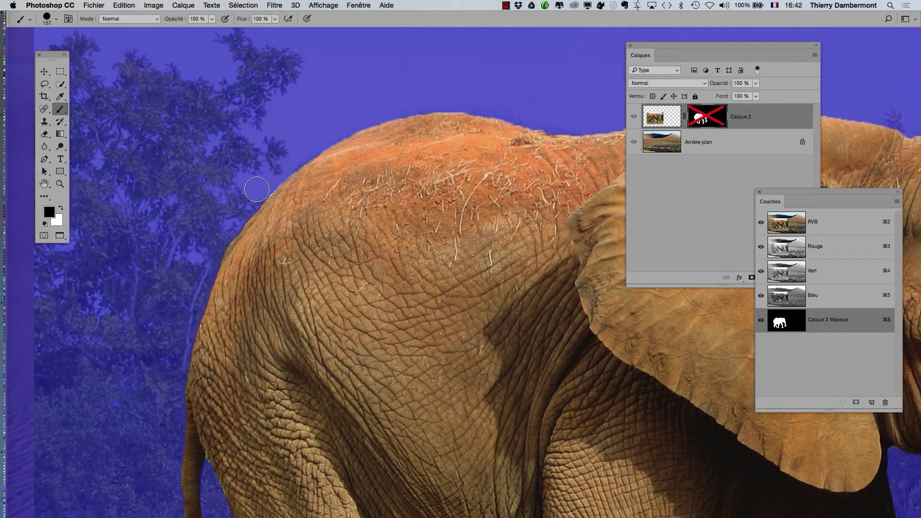
pyautogui.moveTo(280, 164)
pyautogui.mouseDown()
pyautogui.moveTo(348, 124)
pyautogui.moveTo(360, 140)
pyautogui.mouseUp()
# Mask out the ragged background fringe along both edges of the two hind legs with a 43 px black brush
pyautogui.scroll(-5, 418, 231)
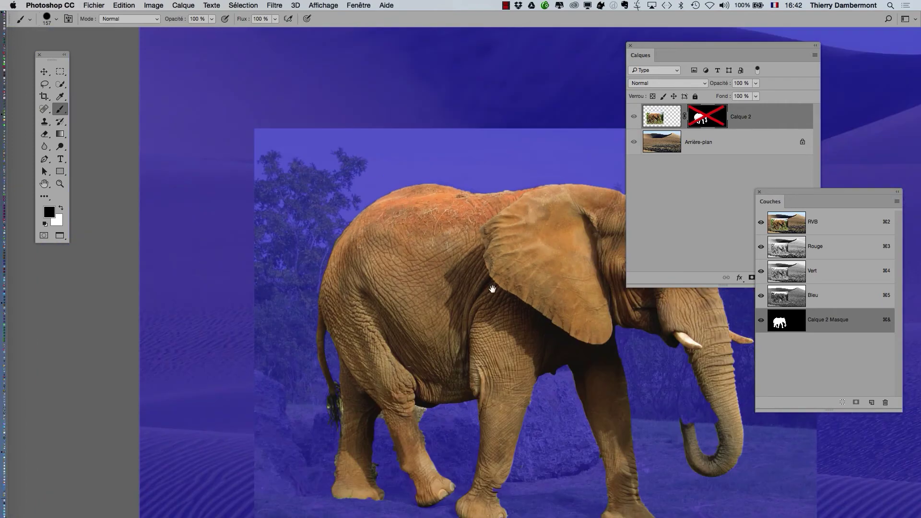
pyautogui.moveTo(419, 236); pyautogui.dragTo(374, 214)
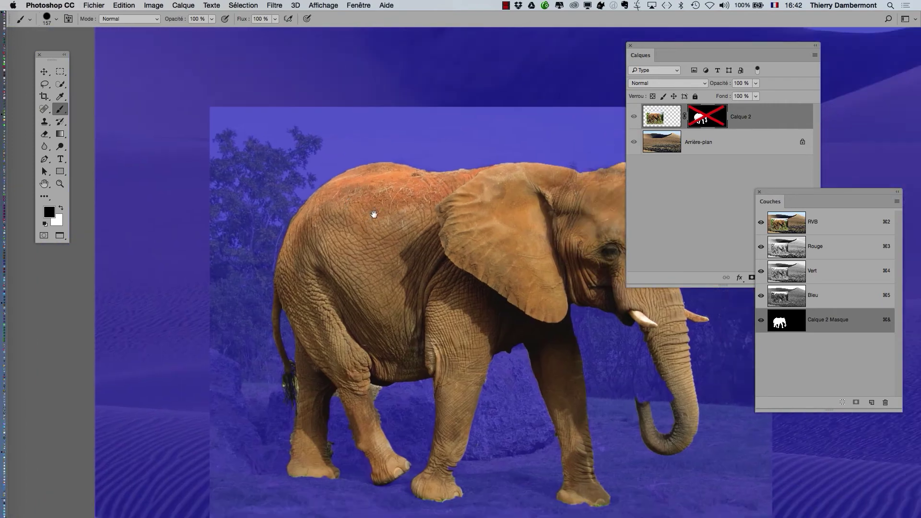
pyautogui.scroll(5, 272, 414)
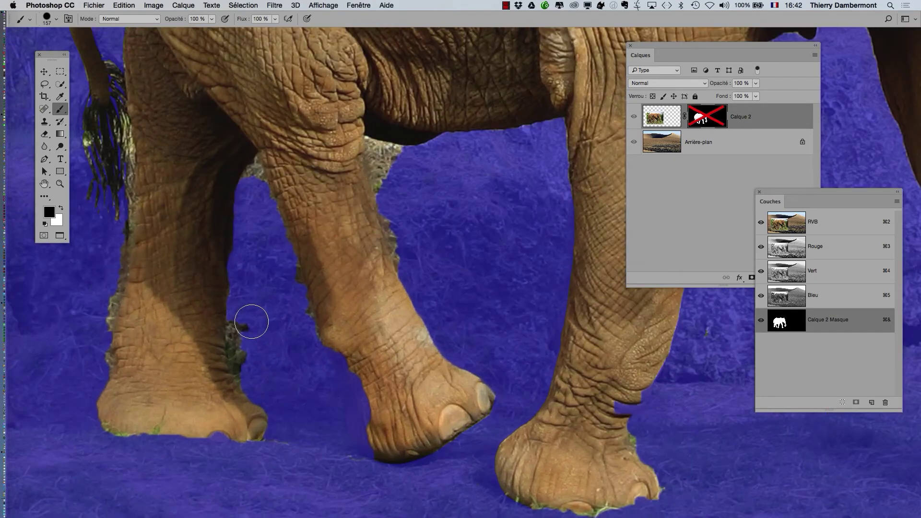
pyautogui.moveTo(251, 321)
pyautogui.mouseDown()
pyautogui.moveTo(254, 376)
pyautogui.moveTo(244, 352)
pyautogui.moveTo(243, 331)
pyautogui.moveTo(265, 341)
pyautogui.mouseUp()
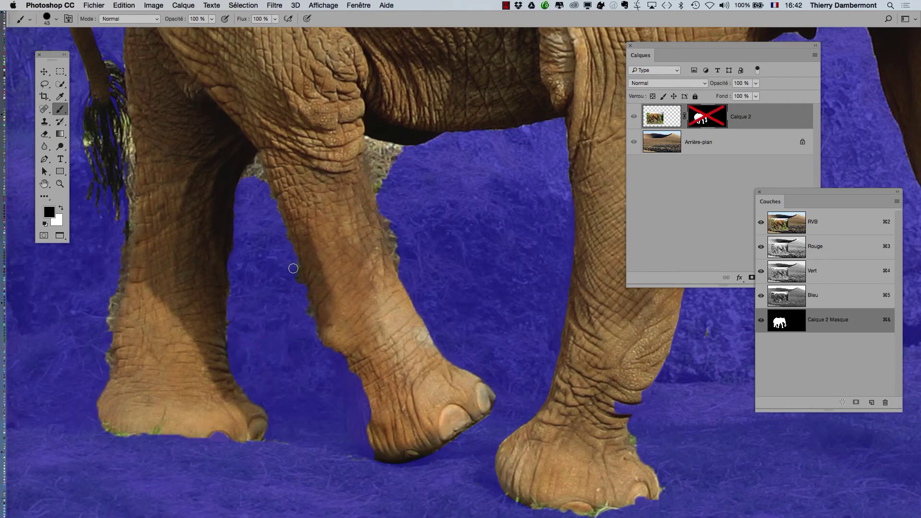
pyautogui.moveTo(267, 274)
pyautogui.mouseDown()
pyautogui.moveTo(281, 259)
pyautogui.moveTo(271, 286)
pyautogui.mouseUp()
pyautogui.moveTo(117, 230); pyautogui.dragTo(101, 380)
pyautogui.moveTo(384, 195); pyautogui.dragTo(408, 266)
# Mask out the rock remnants between the upper hind legs and under the belly with a 73 px black brush
pyautogui.moveTo(302, 225); pyautogui.dragTo(287, 229)
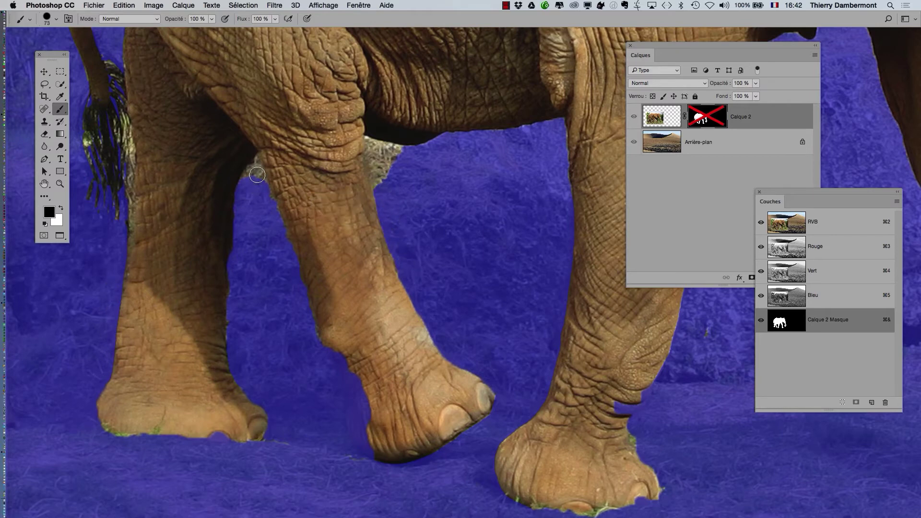
pyautogui.moveTo(257, 175); pyautogui.dragTo(251, 176)
pyautogui.moveTo(381, 180)
pyautogui.mouseDown()
pyautogui.moveTo(372, 144)
pyautogui.moveTo(406, 153)
pyautogui.moveTo(392, 170)
pyautogui.mouseUp()
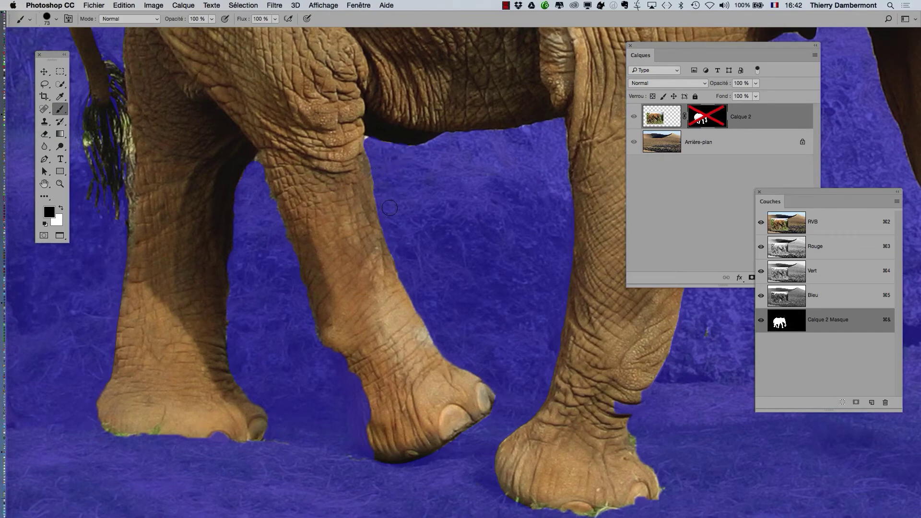
# Switch to white with a 128 px brush and restore the notch in the front ankle and the raised hind foot's heel
pyautogui.moveTo(576, 347)
pyautogui.mouseDown()
pyautogui.moveTo(462, 231)
pyautogui.moveTo(460, 284)
pyautogui.moveTo(484, 288)
pyautogui.mouseUp()
pyautogui.press('x')
pyautogui.moveTo(479, 249)
pyautogui.mouseDown()
pyautogui.moveTo(492, 240)
pyautogui.moveTo(483, 298)
pyautogui.moveTo(489, 260)
pyautogui.moveTo(485, 285)
pyautogui.moveTo(485, 275)
pyautogui.mouseUp()
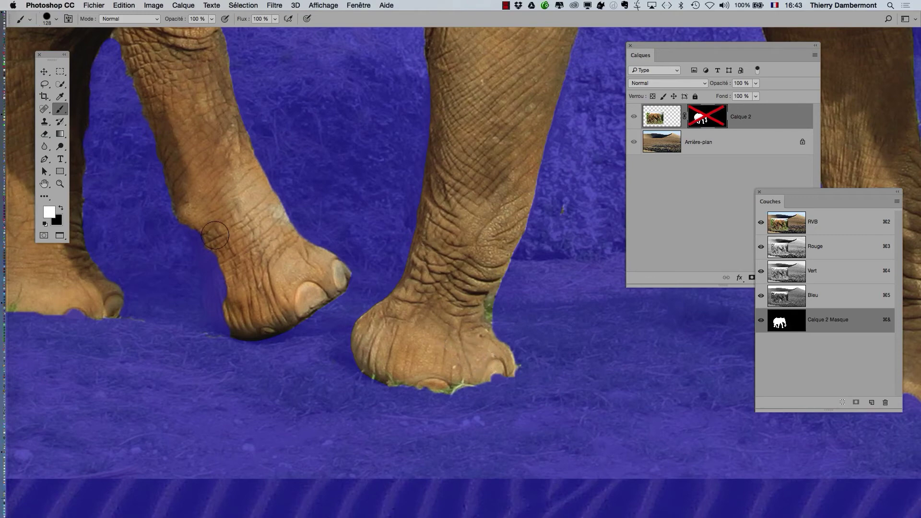
pyautogui.moveTo(192, 217)
pyautogui.mouseDown()
pyautogui.moveTo(223, 311)
pyautogui.moveTo(245, 319)
pyautogui.mouseUp()
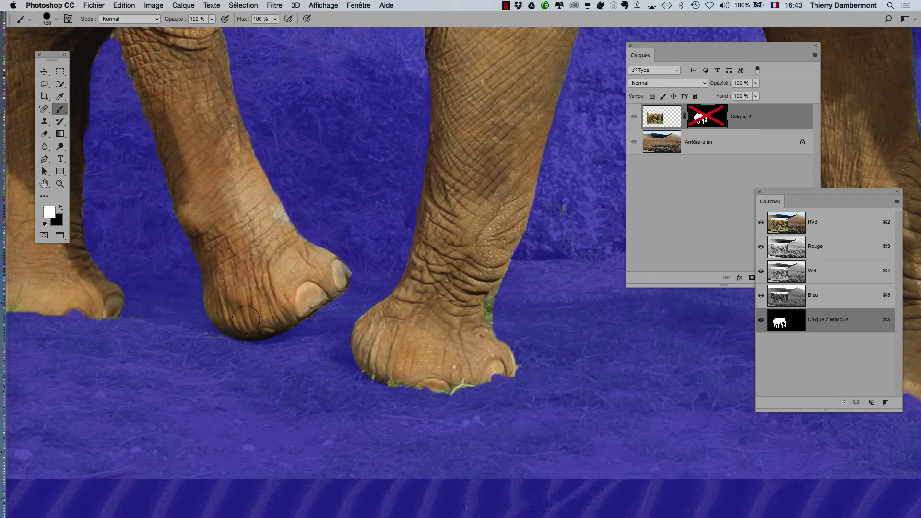
# Toggle the blue mask overlay to compare the feet's edges with the original grass, and inspect the front feet and trunk tip
pyautogui.scroll(-3, 360, 321)
pyautogui.hscroll(-5, 387, 269)
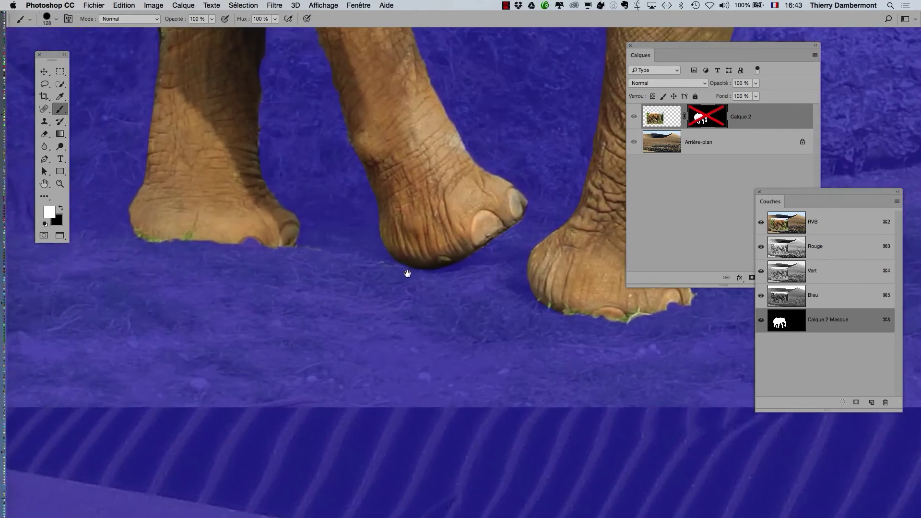
pyautogui.click(761, 322)
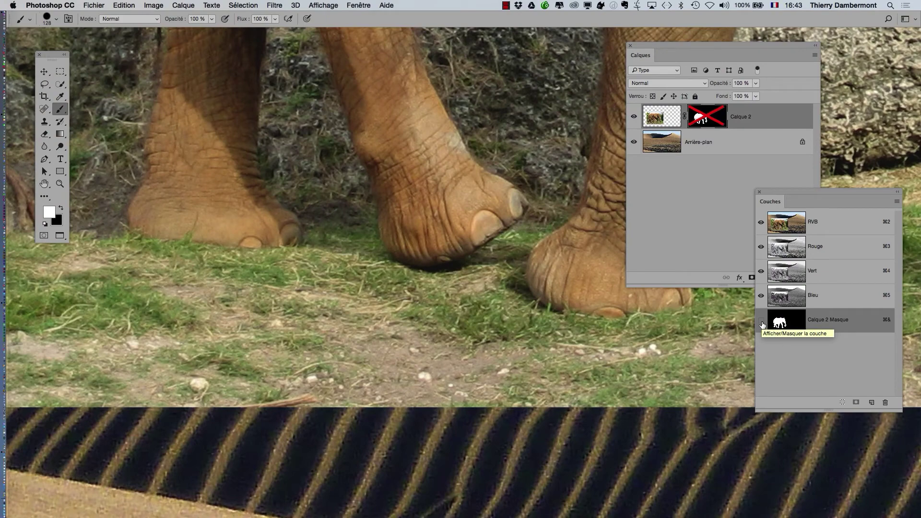
pyautogui.click(762, 324)
pyautogui.click(762, 324)
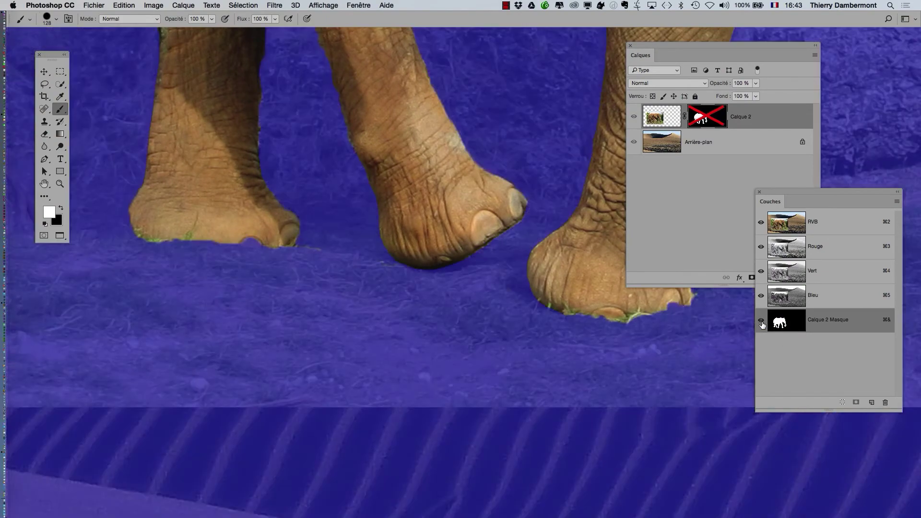
pyautogui.click(761, 324)
pyautogui.click(761, 324)
pyautogui.keyDown('alt'); pyautogui.click(306, 268); pyautogui.keyUp('alt')
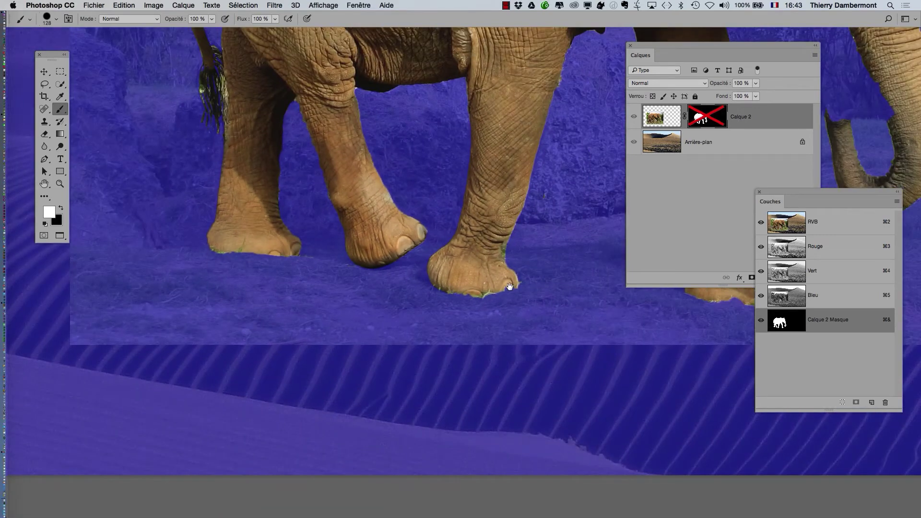
pyautogui.hscroll(10, 352, 323)
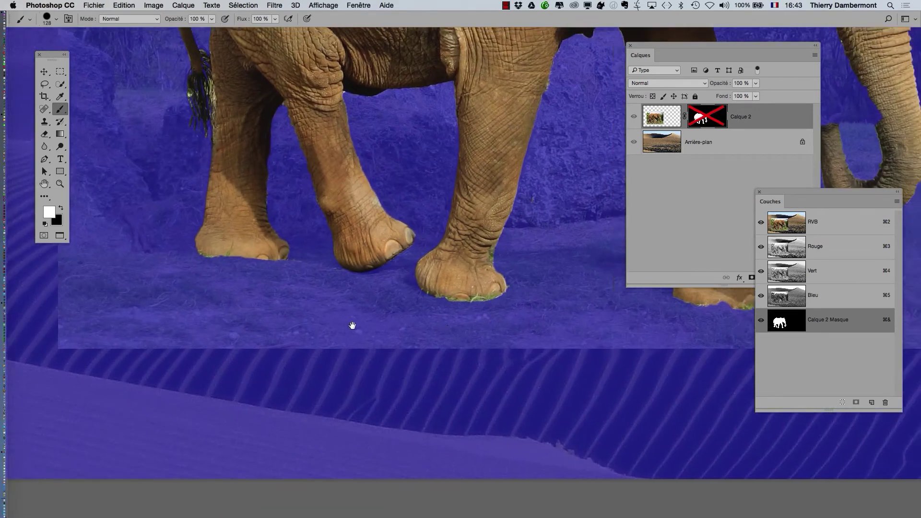
pyautogui.moveTo(402, 308); pyautogui.dragTo(433, 305)
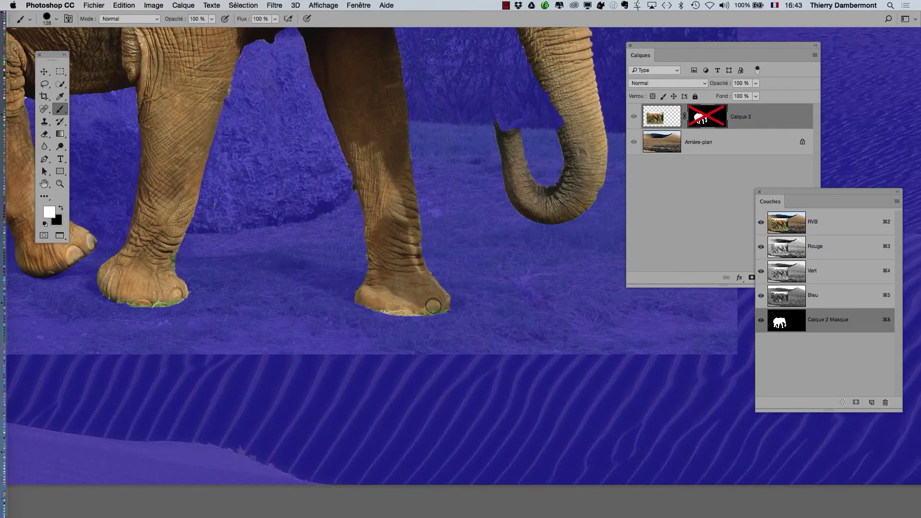
pyautogui.scroll(5, 459, 303)
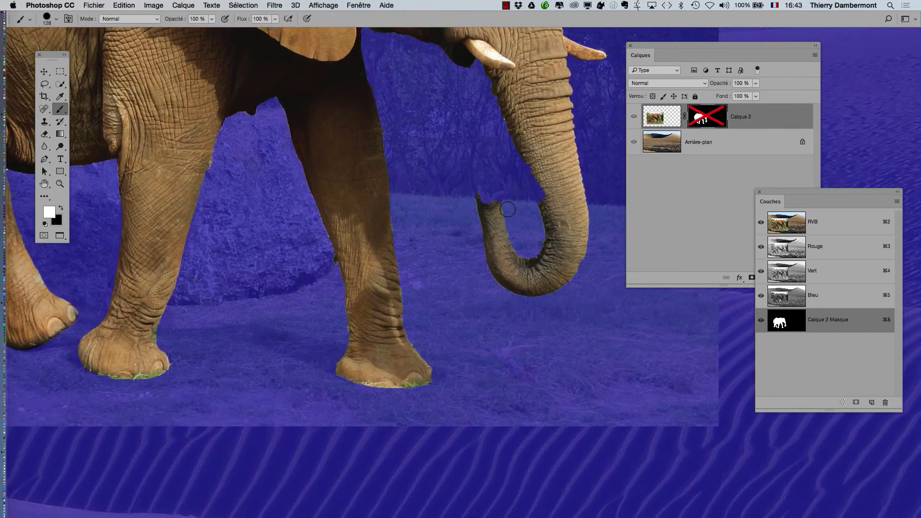
# Restore the elephant's trunk tip in white with a 58 px brush and the notch on the trunk's inner edge with a 154 px brush
pyautogui.scroll(3, 507, 209)
pyautogui.keyDown('ctrl'); pyautogui.keyDown('alt'); pyautogui.click(497, 214); pyautogui.keyUp('alt'); pyautogui.keyUp('ctrl')
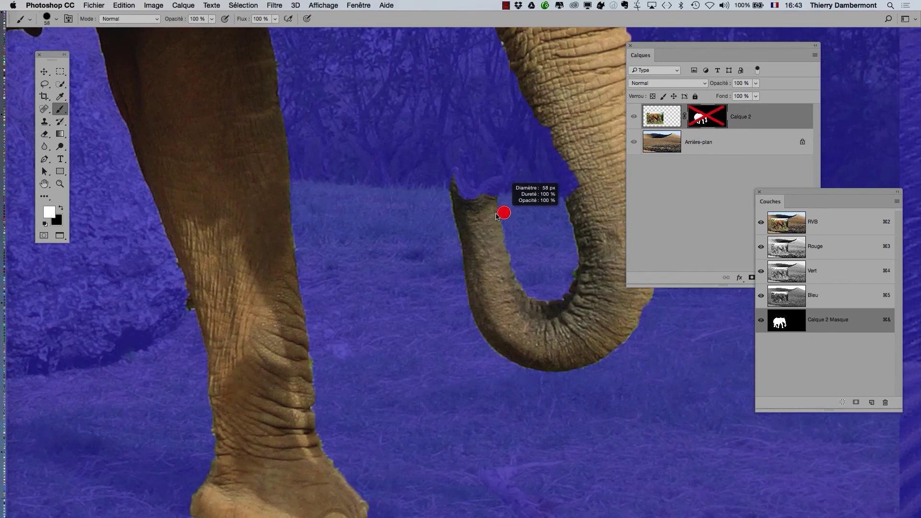
pyautogui.moveTo(496, 215); pyautogui.dragTo(490, 203)
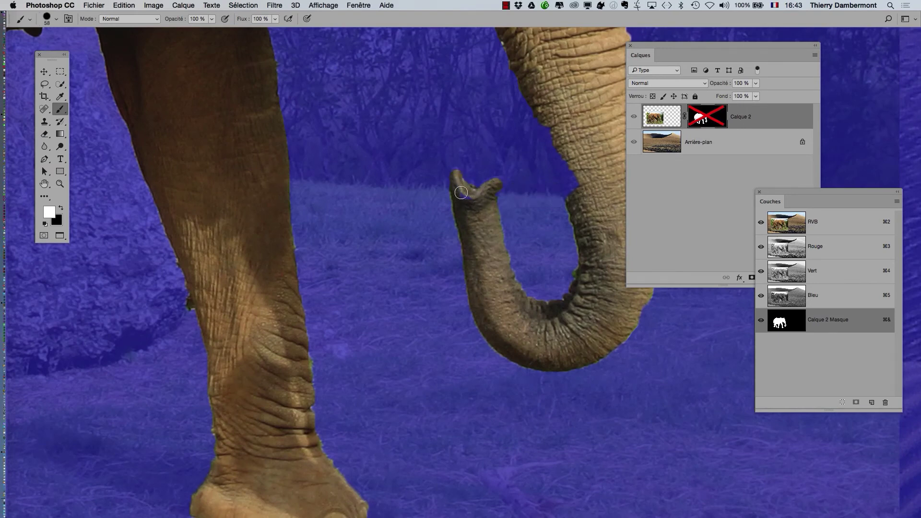
pyautogui.scroll(-3, 479, 222)
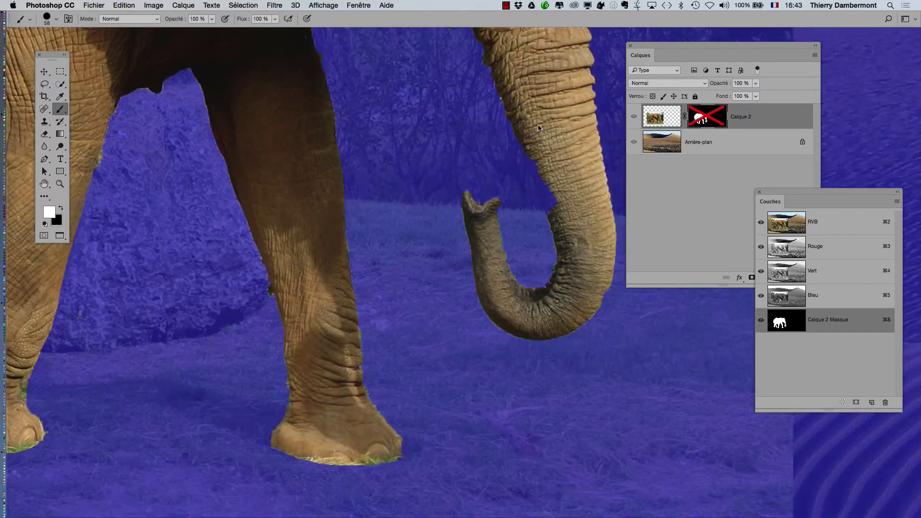
pyautogui.moveTo(538, 127); pyautogui.dragTo(557, 127)
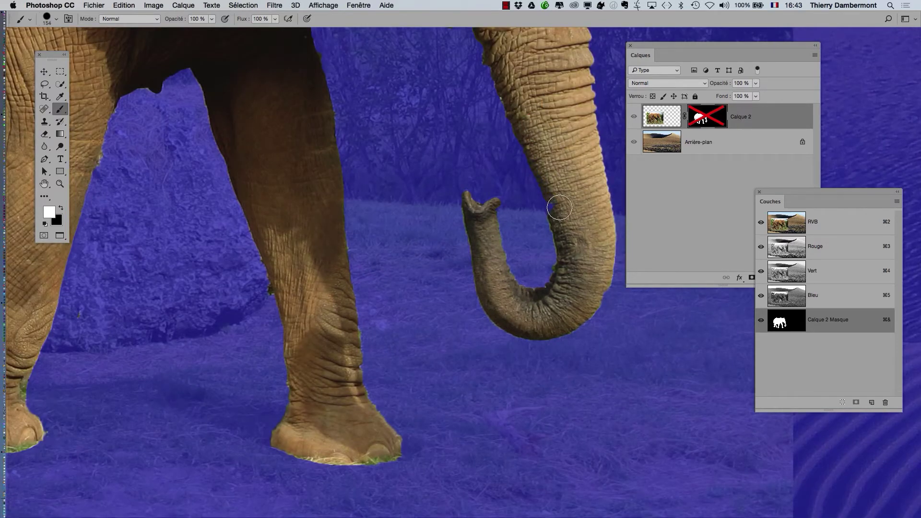
pyautogui.moveTo(560, 202); pyautogui.dragTo(573, 282)
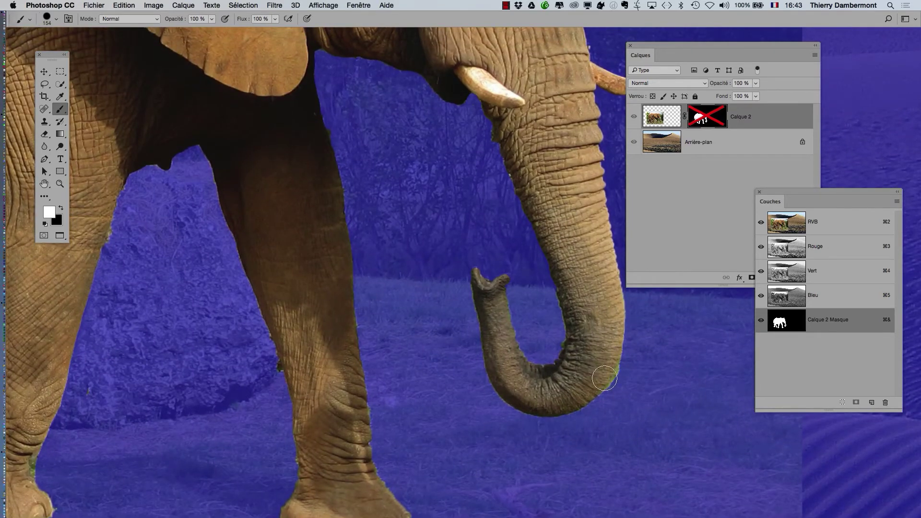
# Mask out the green fringe on the trunk's lower outer curve in black, and return the foreground colour to white
pyautogui.press('x')
pyautogui.moveTo(632, 363); pyautogui.dragTo(621, 386)
pyautogui.press('x')
pyautogui.moveTo(554, 216); pyautogui.dragTo(547, 367)
pyautogui.keyDown('alt'); pyautogui.keyDown('super'); pyautogui.click(483, 281); pyautogui.keyUp('super'); pyautogui.keyUp('alt')
pyautogui.keyDown('alt'); pyautogui.keyDown('super'); pyautogui.click(483, 281); pyautogui.keyUp('super'); pyautogui.keyUp('alt')
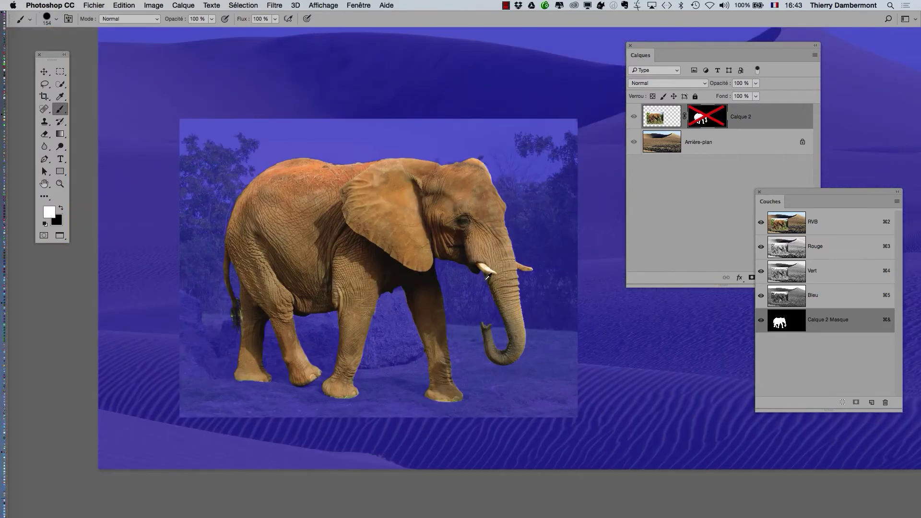
# Mask out the pale sky fringe along the elephant's back up to the top of the ear with a 154 px black brush
pyautogui.keyDown('super'); pyautogui.click(363, 173); pyautogui.keyUp('super')
pyautogui.keyDown('super'); pyautogui.click(365, 171); pyautogui.keyUp('super')
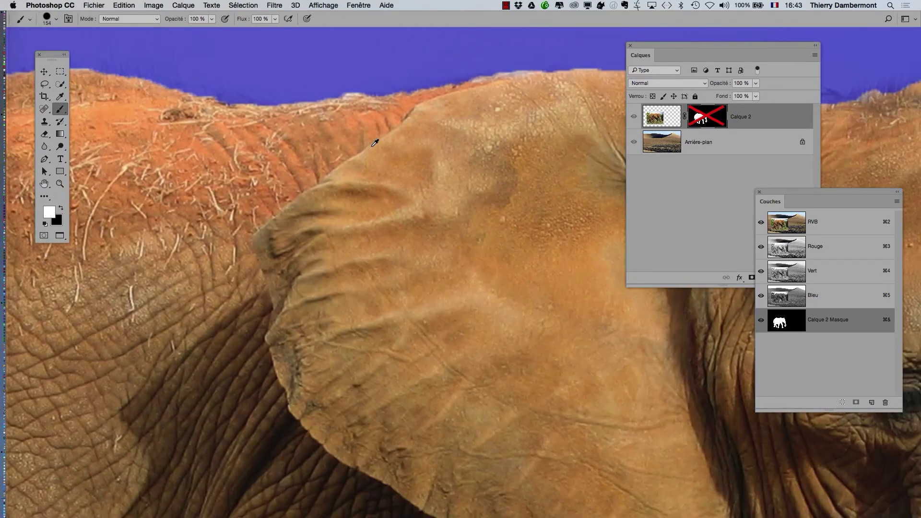
pyautogui.keyDown('alt'); pyautogui.keyDown('super'); pyautogui.click(374, 143); pyautogui.keyUp('super'); pyautogui.keyUp('alt')
pyautogui.keyDown('alt'); pyautogui.keyDown('super'); pyautogui.click(375, 146); pyautogui.keyUp('super'); pyautogui.keyUp('alt')
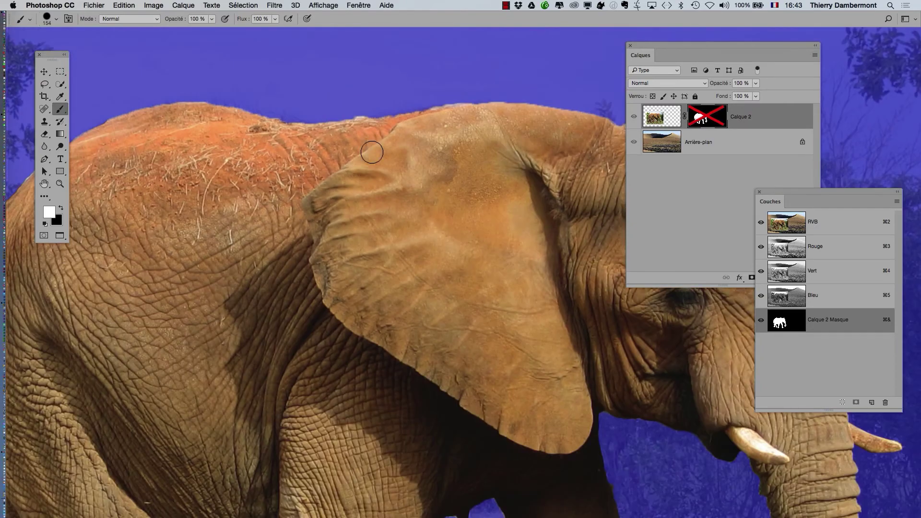
pyautogui.press('x')
pyautogui.moveTo(104, 109)
pyautogui.mouseDown()
pyautogui.moveTo(201, 94)
pyautogui.moveTo(313, 113)
pyautogui.moveTo(528, 88)
pyautogui.mouseUp()
# Save the layered elephant composite
pyautogui.keyDown('alt'); pyautogui.click(531, 130); pyautogui.keyUp('alt')
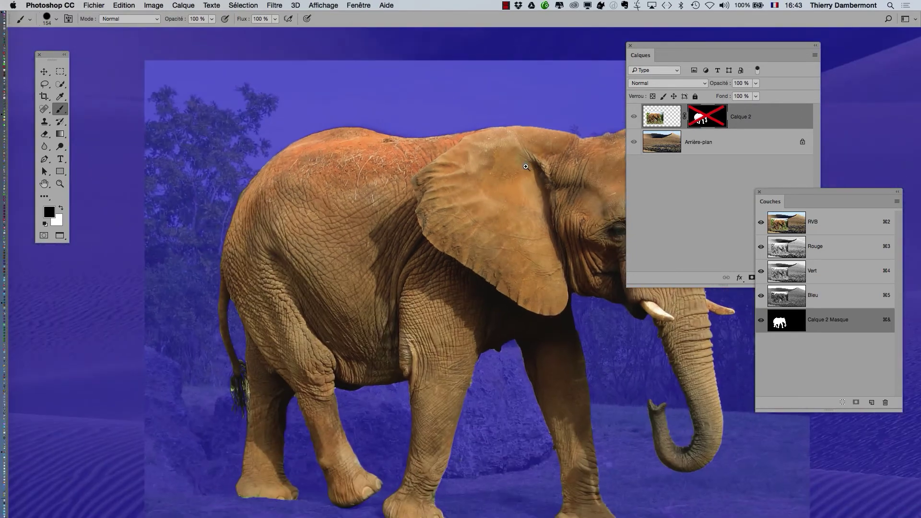
pyautogui.keyDown('alt'); pyautogui.click(364, 396); pyautogui.keyUp('alt')
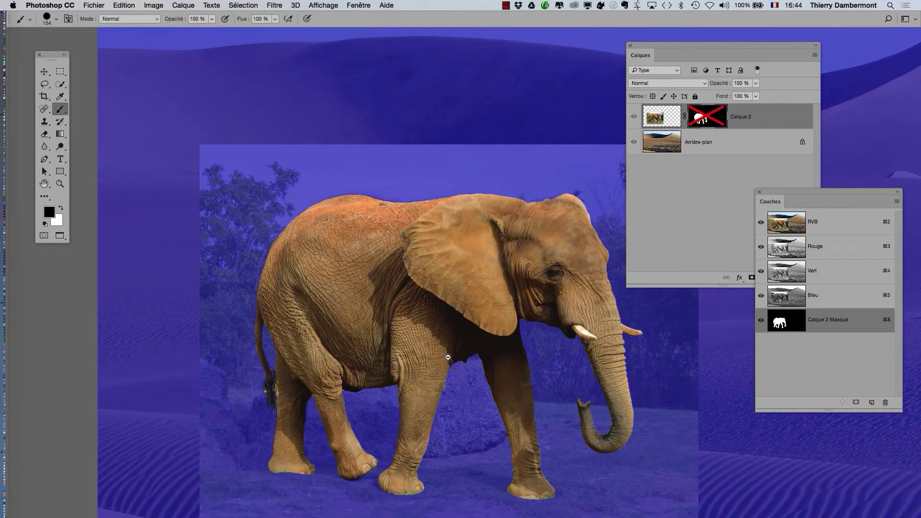
pyautogui.keyDown('alt'); pyautogui.click(529, 326); pyautogui.keyUp('alt')
pyautogui.moveTo(502, 342); pyautogui.dragTo(487, 261)
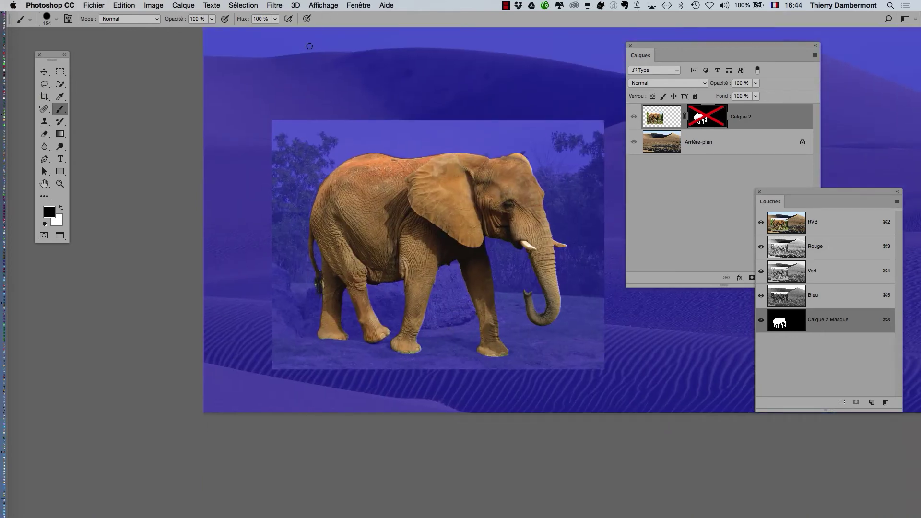
pyautogui.click(92, 6)
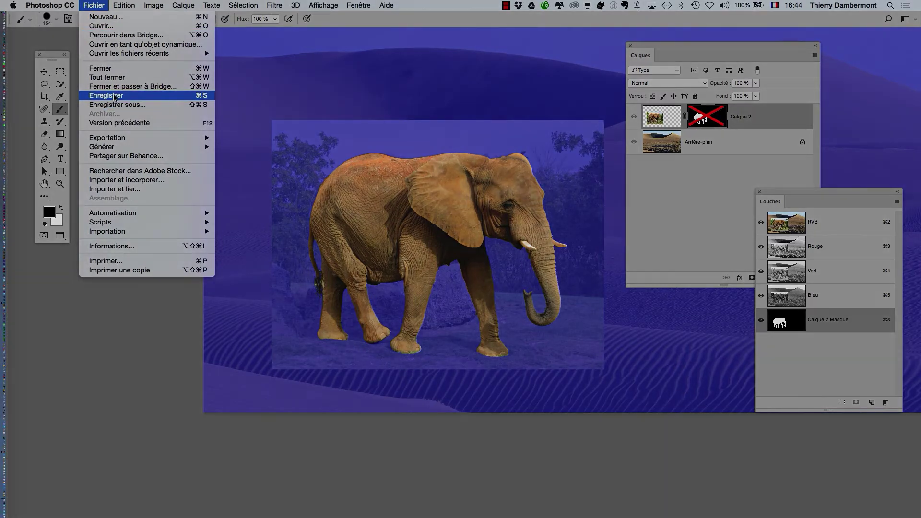
pyautogui.click(115, 96)
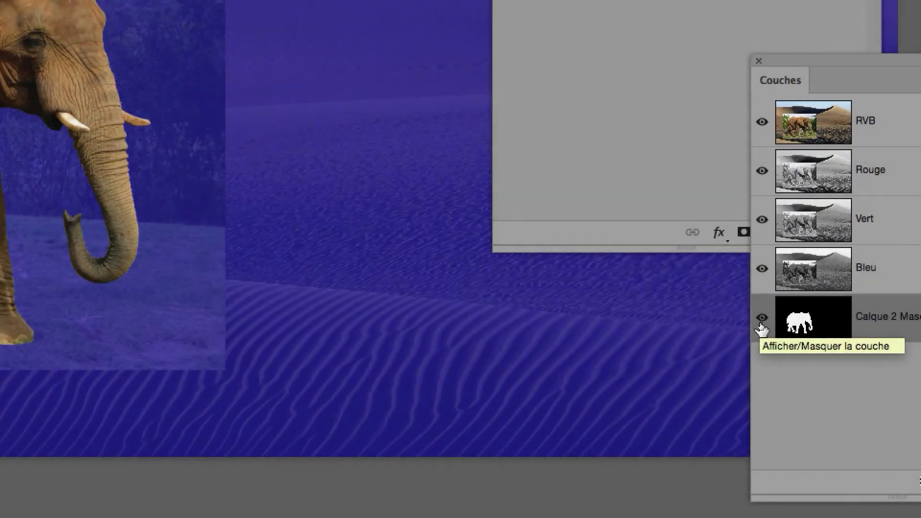
# Hide the blue overlay of the Calque 2 Masque channel and re-enable the layer mask on Calque 2
pyautogui.click(761, 326)
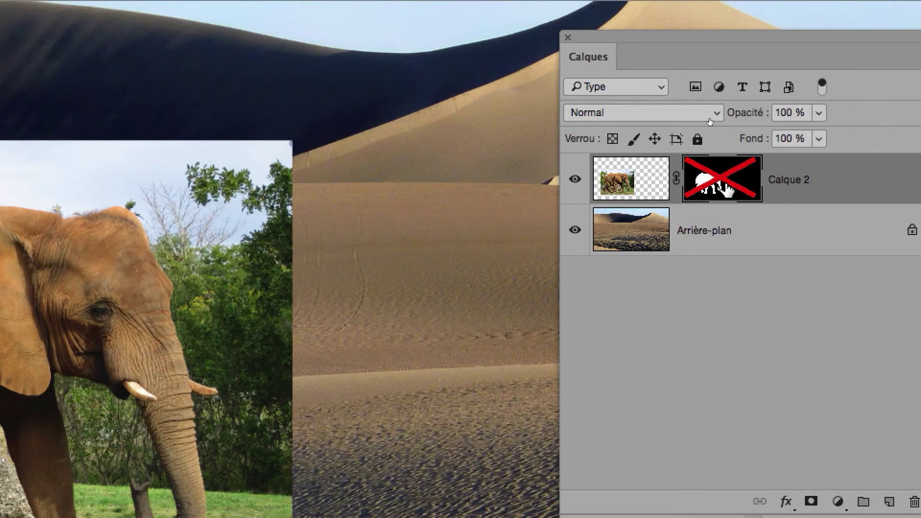
pyautogui.keyDown('shift'); pyautogui.click(725, 187); pyautogui.keyUp('shift')
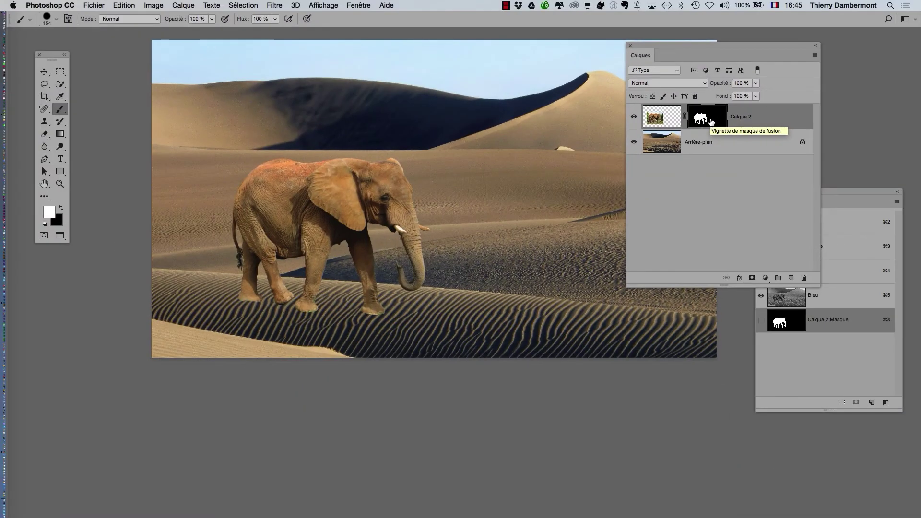
# Mask out the green background remnants along the outer side of the tail tuft with a 27 px black brush
pyautogui.scroll(2, 222, 265)
pyautogui.scroll(3, 221, 265)
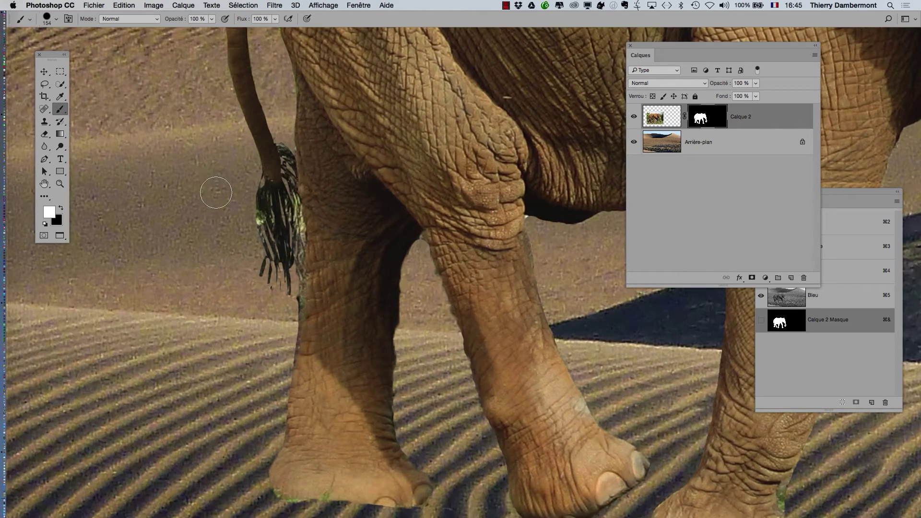
pyautogui.press('x')
pyautogui.keyDown('ctrl'); pyautogui.keyDown('alt'); pyautogui.moveTo(259, 236); pyautogui.dragTo(243, 241); pyautogui.keyUp('alt'); pyautogui.keyUp('ctrl')
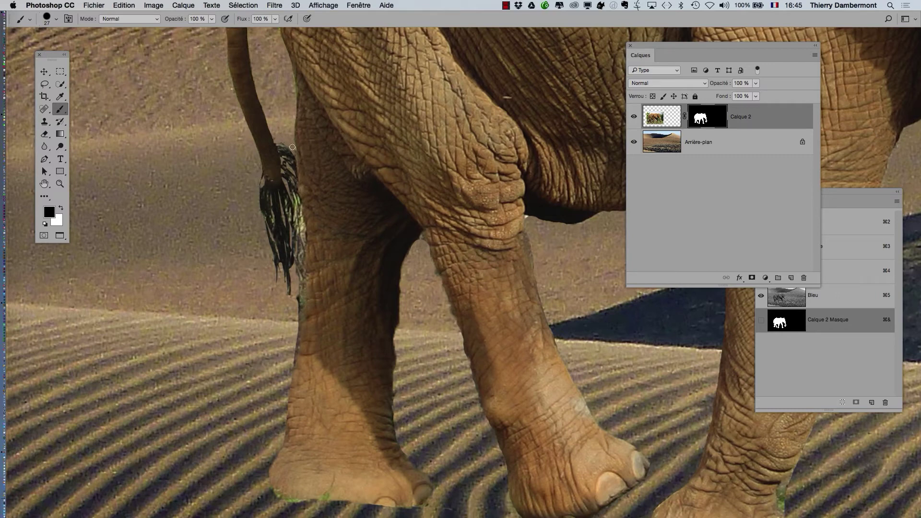
# Examine the tail hair cutout and hind leg edge up close, and the whole elephant against the dunes
pyautogui.keyDown('alt'); pyautogui.click(376, 285); pyautogui.keyUp('alt')
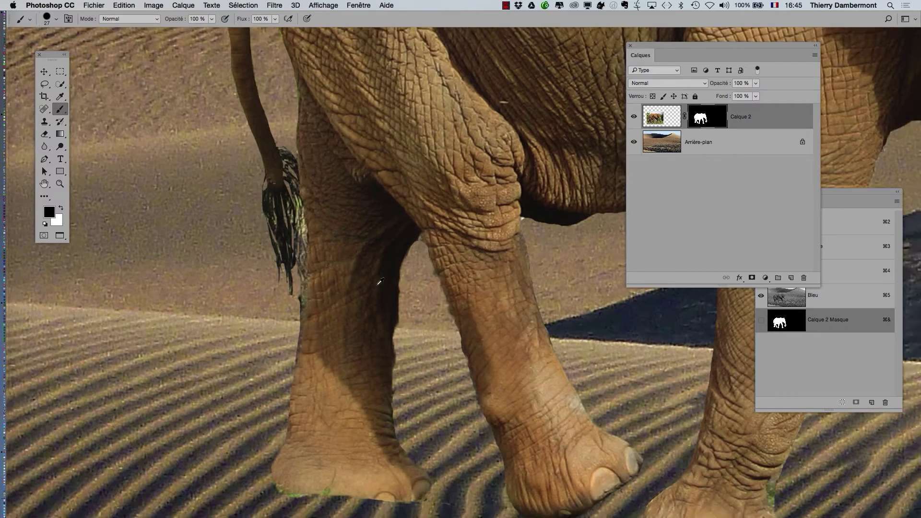
pyautogui.keyDown('alt'); pyautogui.click(377, 285); pyautogui.keyUp('alt')
pyautogui.keyDown('alt'); pyautogui.click(379, 284); pyautogui.keyUp('alt')
pyautogui.keyDown('alt'); pyautogui.click(380, 283); pyautogui.keyUp('alt')
pyautogui.scroll(10, 380, 283)
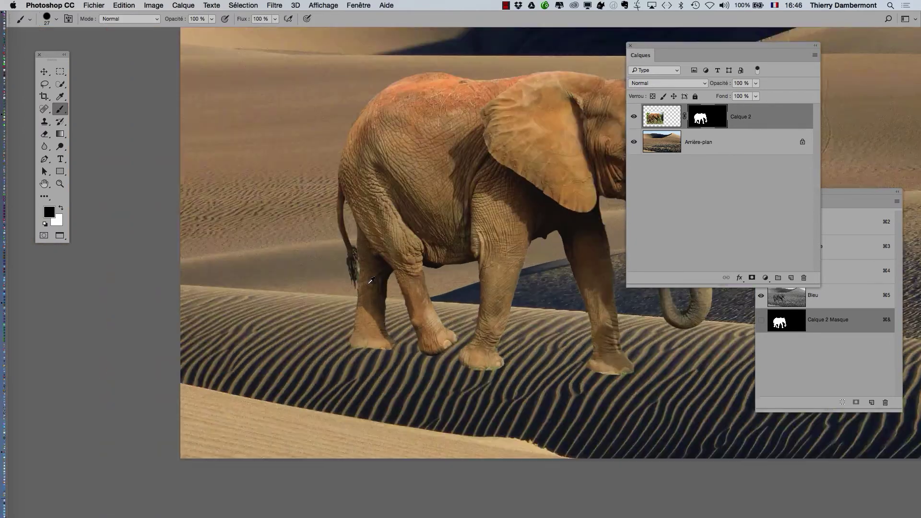
pyautogui.scroll(-6, 404, 177)
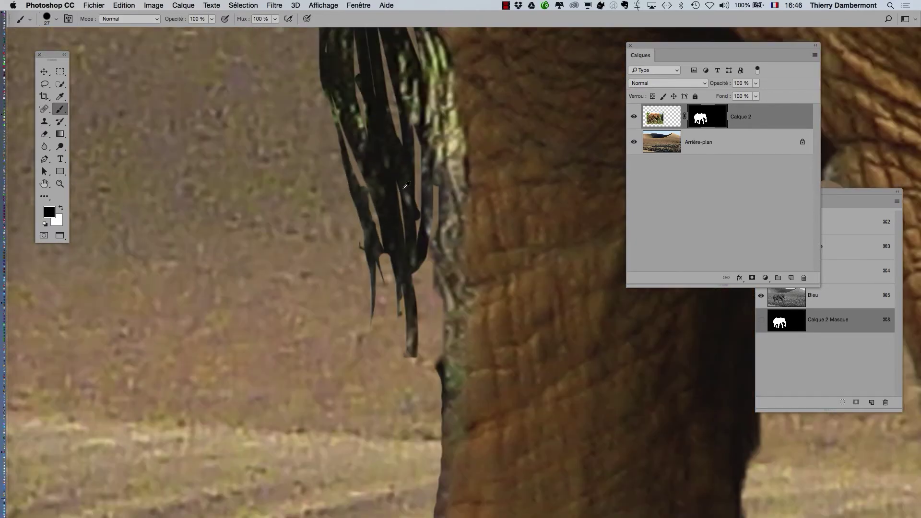
pyautogui.moveTo(412, 147); pyautogui.dragTo(412, 178)
pyautogui.scroll(-10, 448, 223)
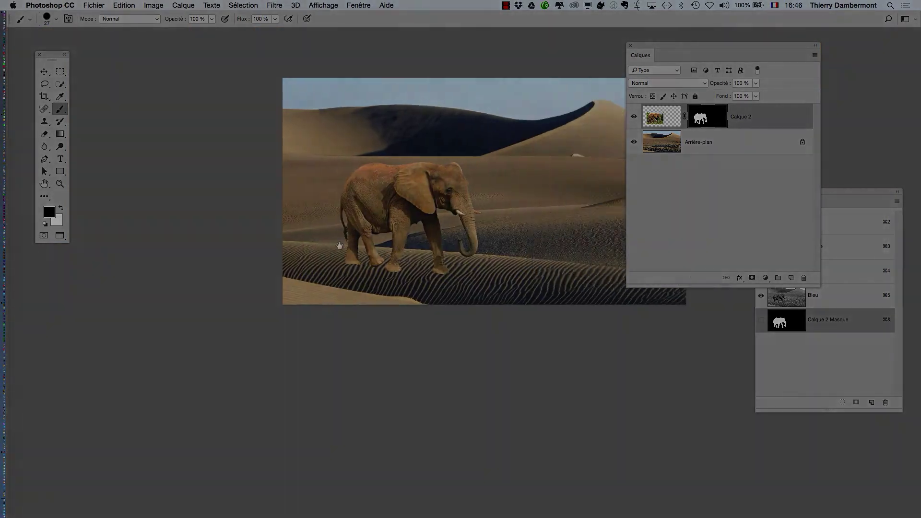
pyautogui.moveTo(339, 246); pyautogui.dragTo(197, 255)
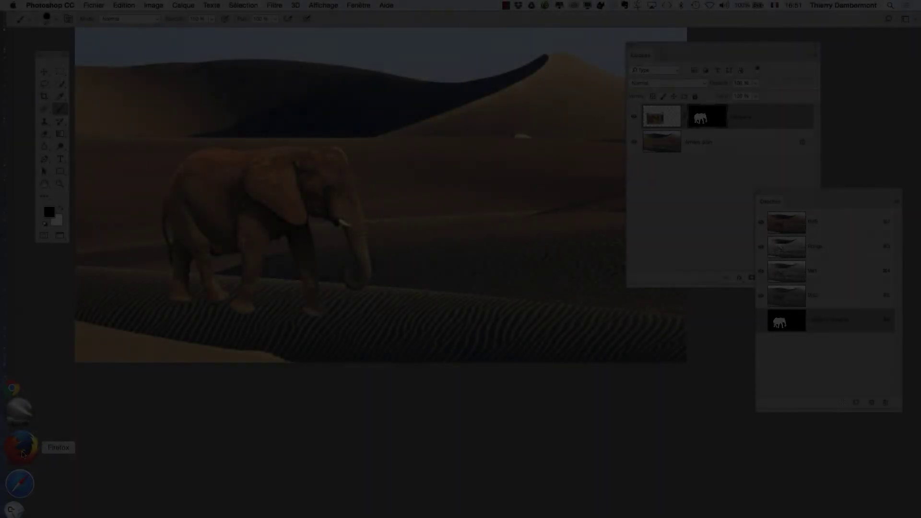
# Switch to Firefox and open the Google home page in a new window
pyautogui.click(20, 436)
pyautogui.click(80, 4)
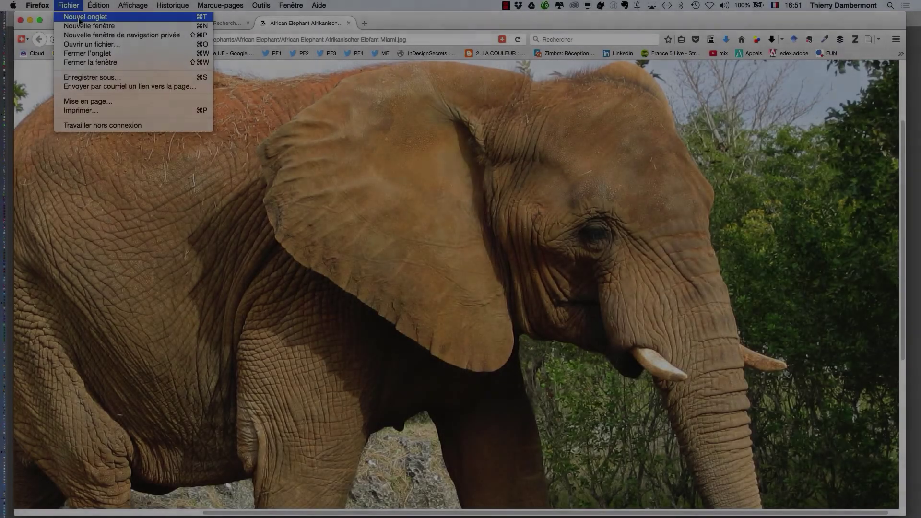
pyautogui.click(79, 25)
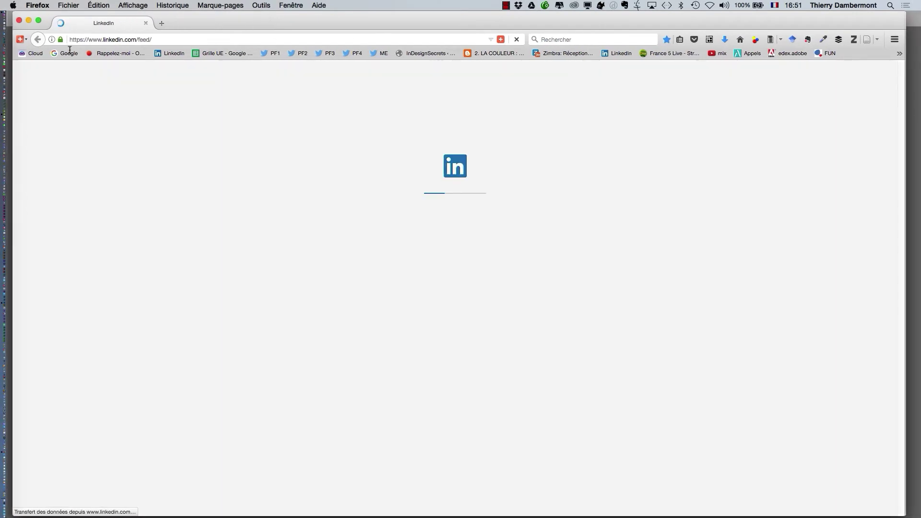
pyautogui.click(66, 54)
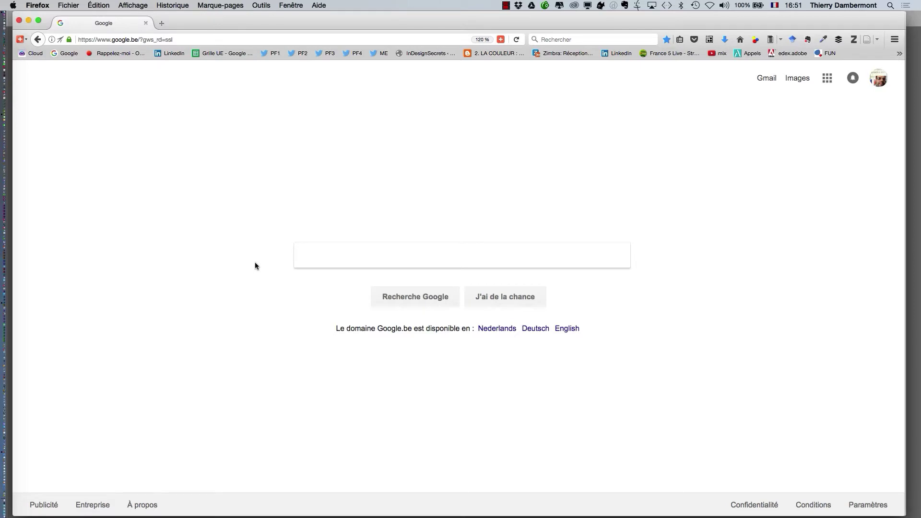
# Search Google for "clipping path service"
pyautogui.write('cl pping')
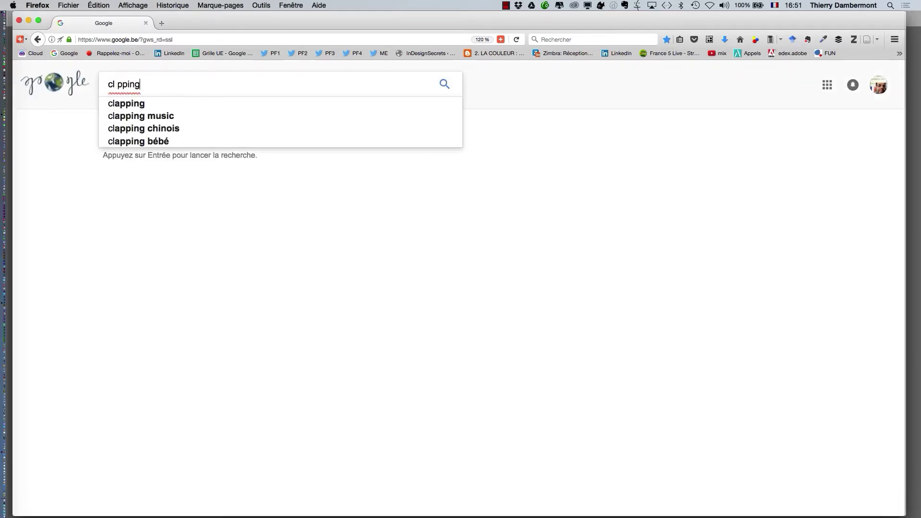
pyautogui.press('BackSpace')
pyautogui.press('BackSpace')
pyautogui.press('BackSpace')
pyautogui.press('BackSpace')
pyautogui.press('BackSpace')
pyautogui.press('BackSpace')
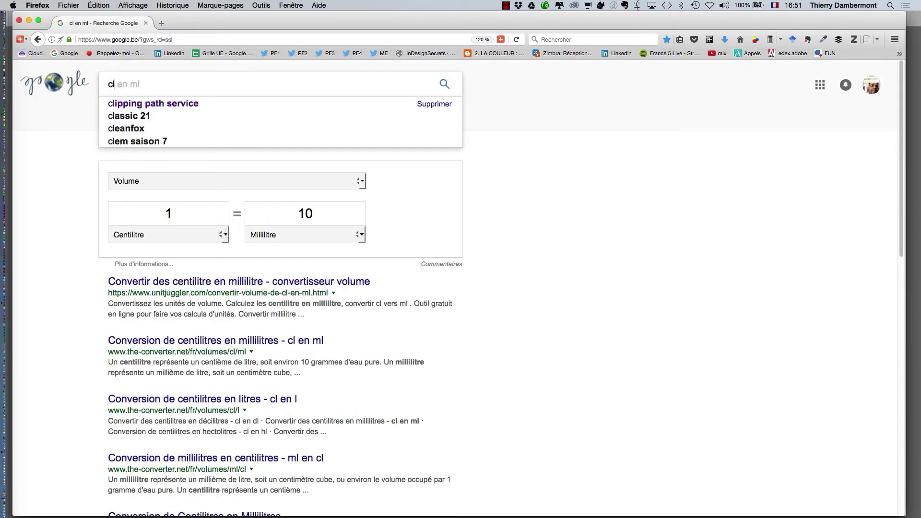
pyautogui.write('ipping pat')
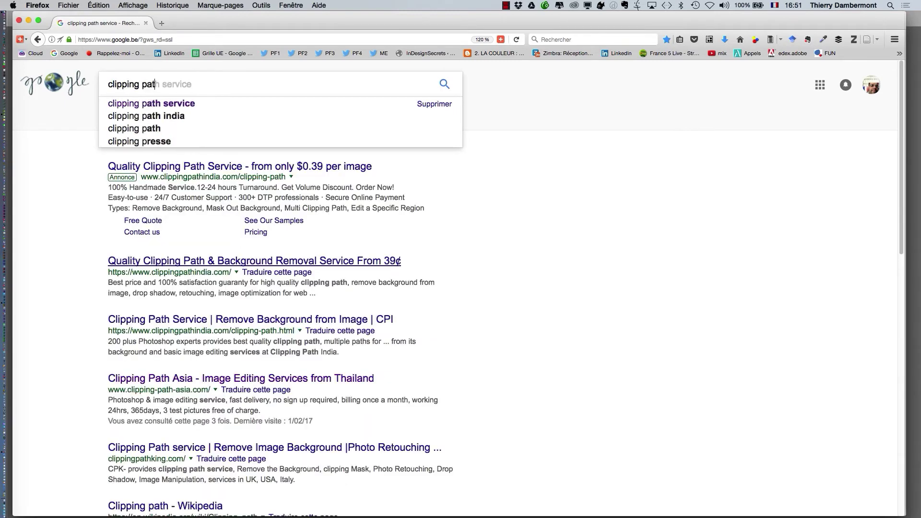
pyautogui.write('h service')
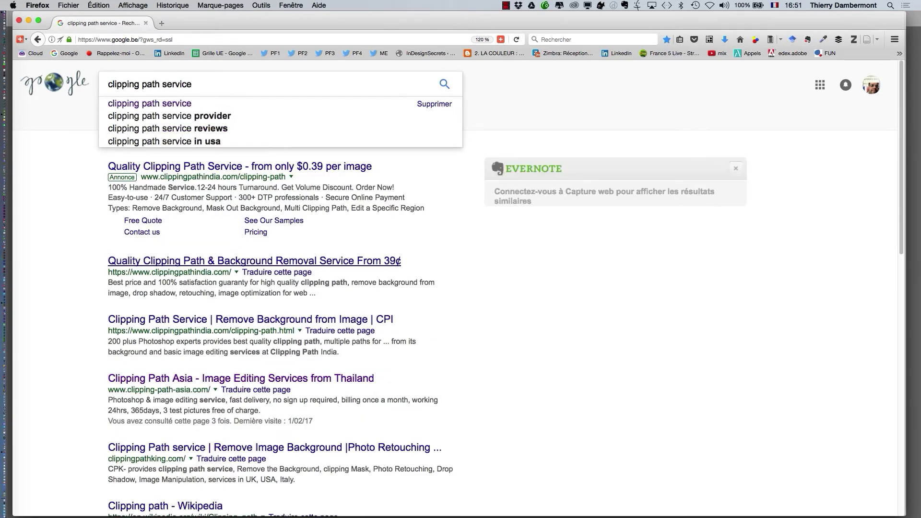
pyautogui.click(174, 102)
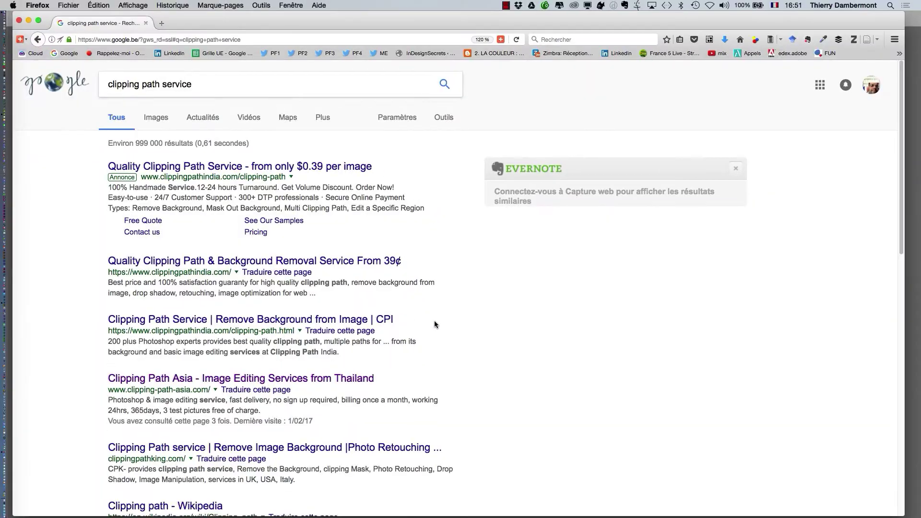
# Open the Clipping Path Asia search result in a new tab and view its home page
pyautogui.scroll(-5, 529, 339)
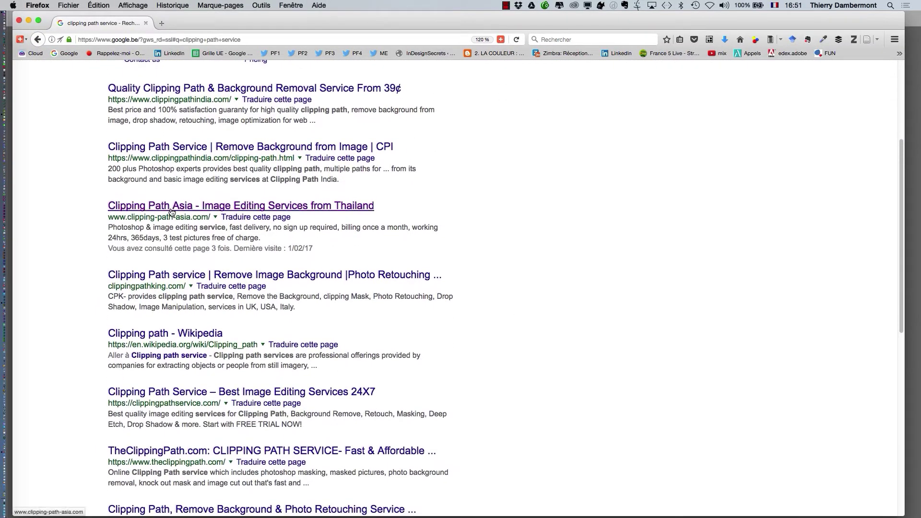
pyautogui.keyDown('super'); pyautogui.click(187, 212); pyautogui.keyUp('super')
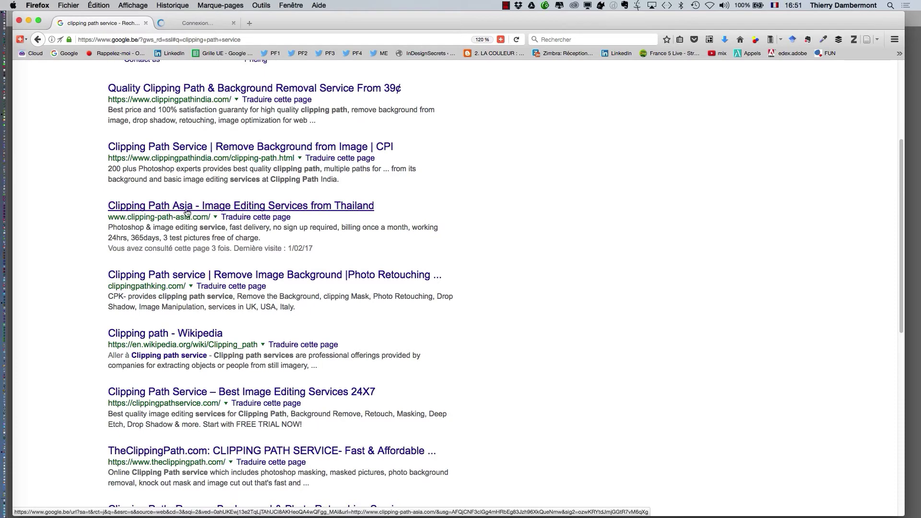
pyautogui.click(189, 22)
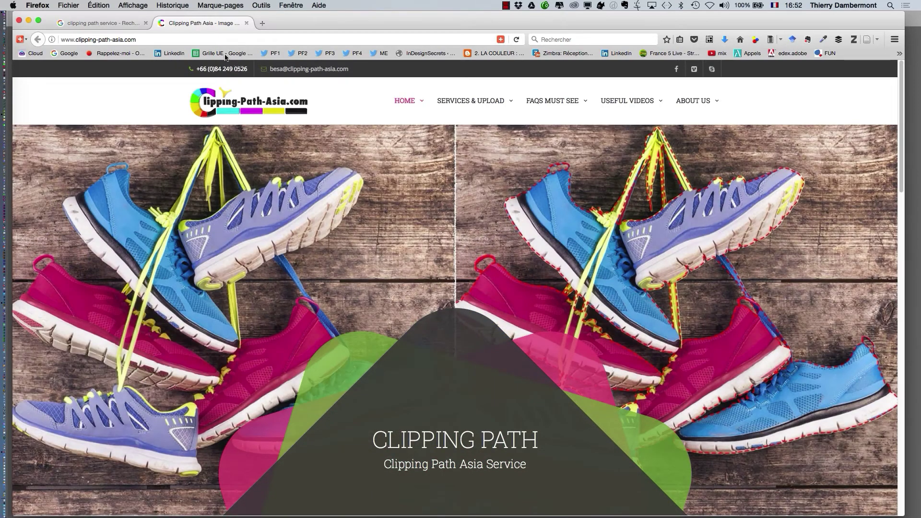
# Return to the Google results, open the clippingpathking.com result in a new tab and bring that tab forward
pyautogui.click(100, 26)
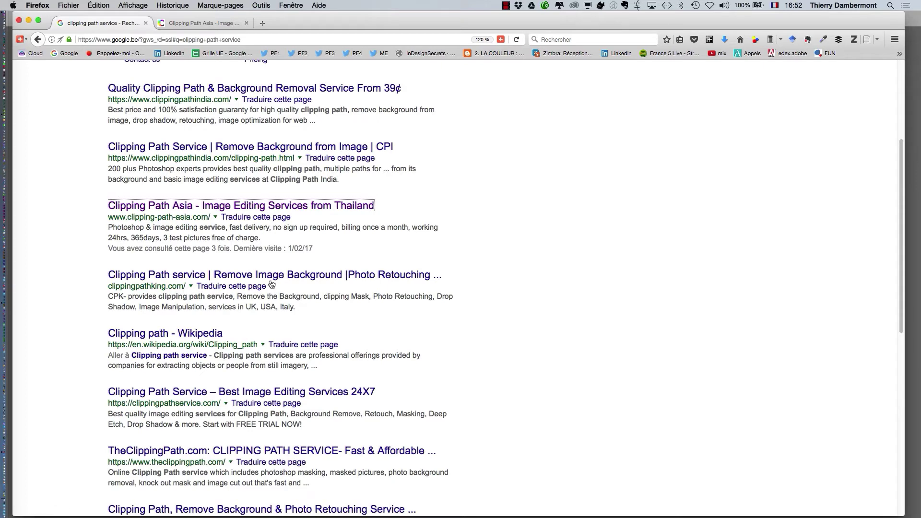
pyautogui.keyDown('super'); pyautogui.click(240, 205); pyautogui.keyUp('super')
pyautogui.click(199, 25)
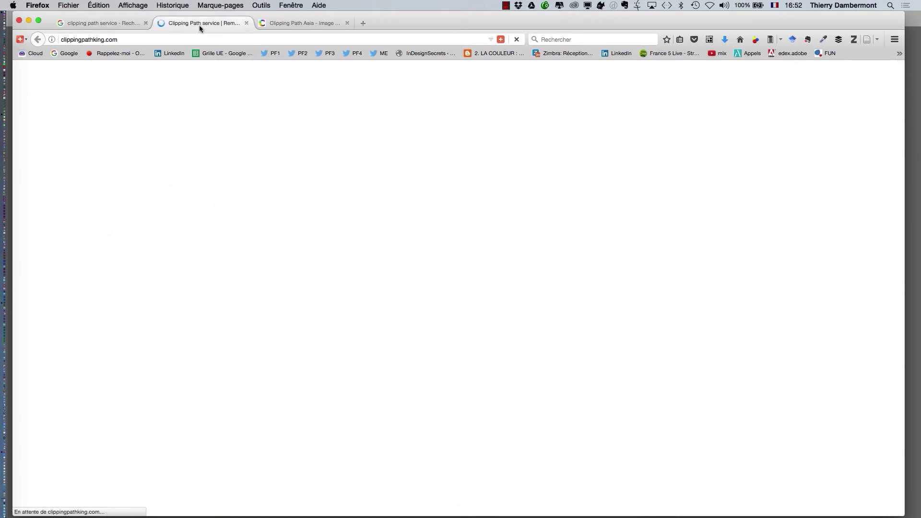
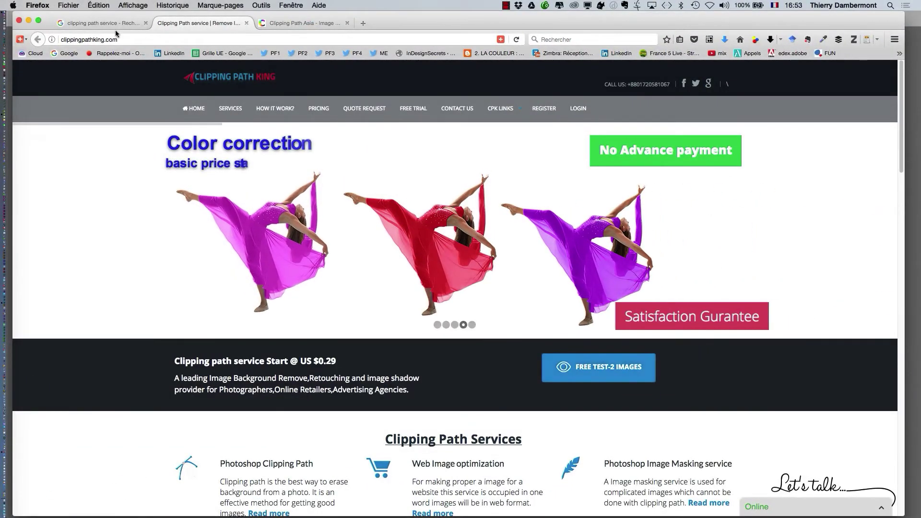
# Return to the Google results for "clipping path service" and look through the listed providers
pyautogui.click(94, 22)
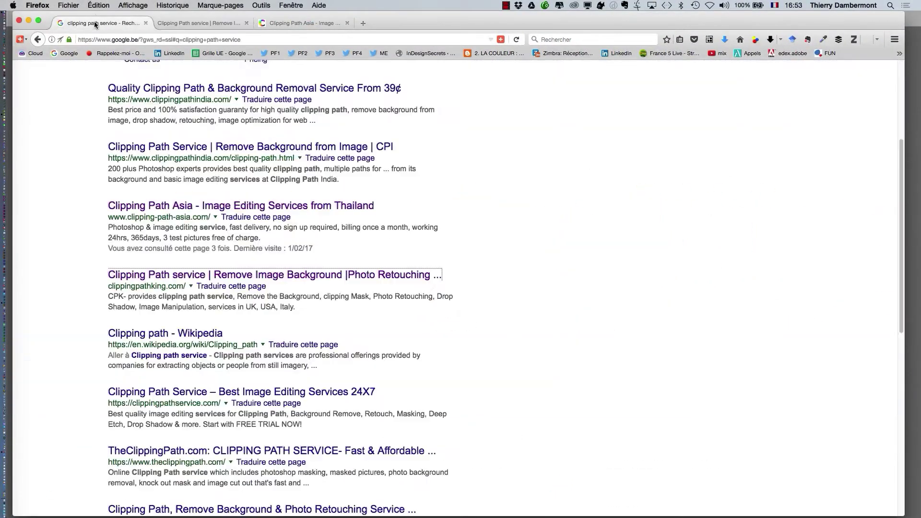
pyautogui.scroll(-5, 264, 290)
pyautogui.scroll(8, 263, 291)
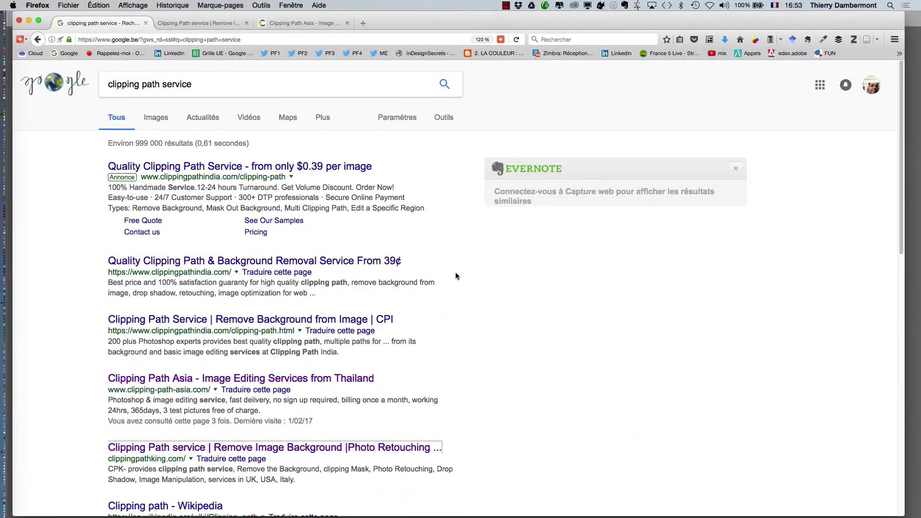
pyautogui.scroll(-10, 356, 277)
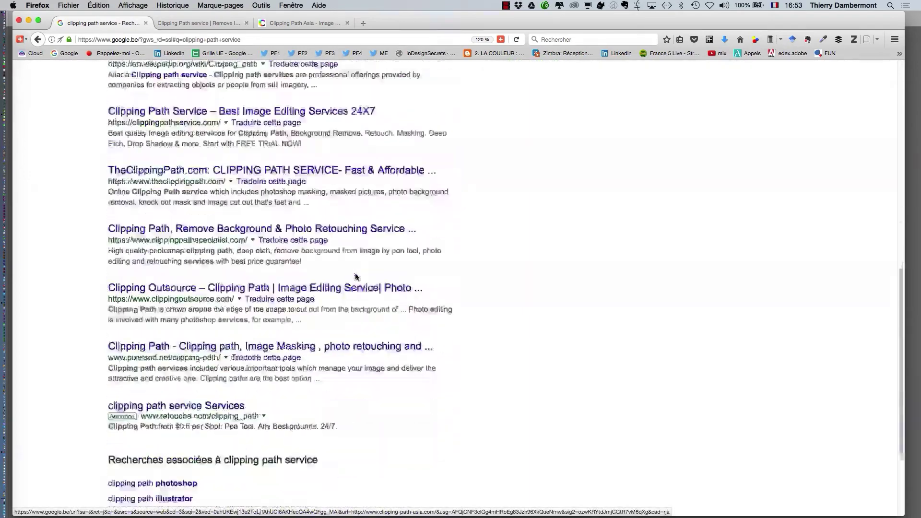
pyautogui.scroll(12, 355, 276)
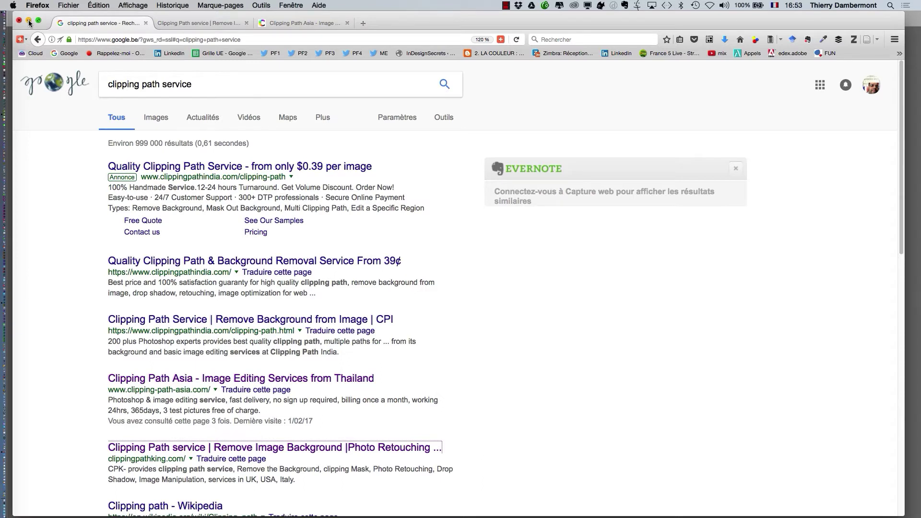
# Replace the current query and search Google for "lightbox"
pyautogui.click(226, 84)
pyautogui.moveTo(226, 85); pyautogui.dragTo(93, 83)
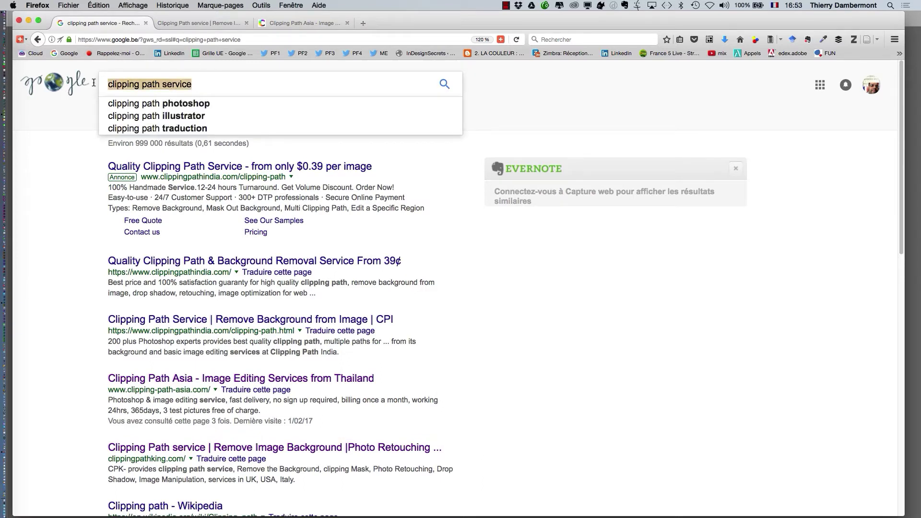
pyautogui.write('light')
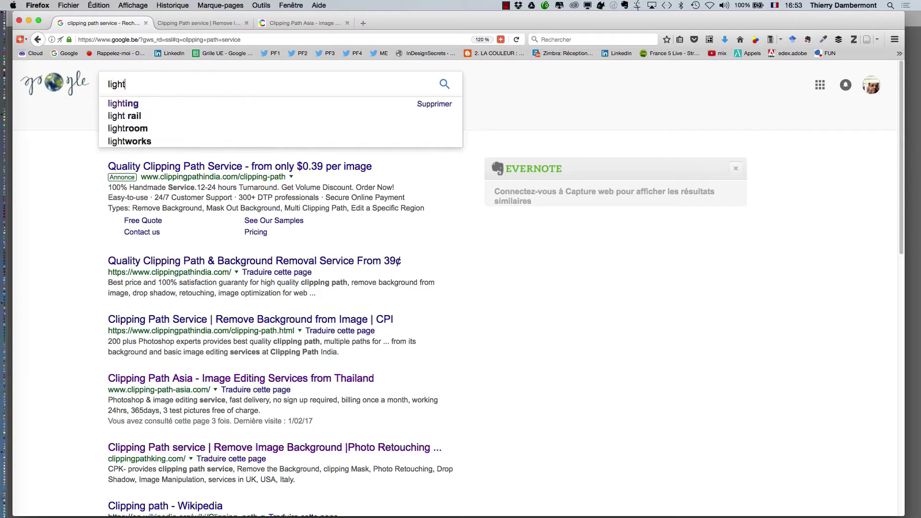
pyautogui.write('box')
pyautogui.press('Return')
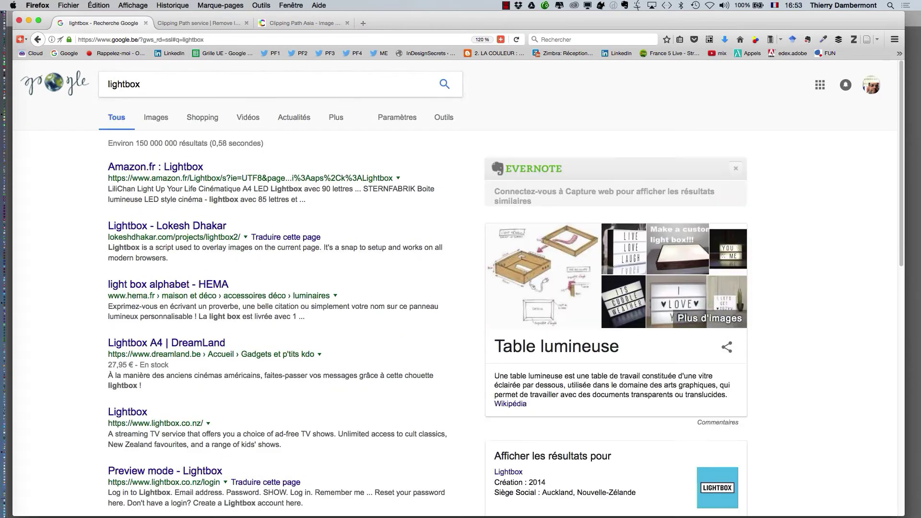
# Refine the Google query to "lightbox photo" and show its image results
pyautogui.click(196, 78)
pyautogui.write('photo')
pyautogui.press('Return')
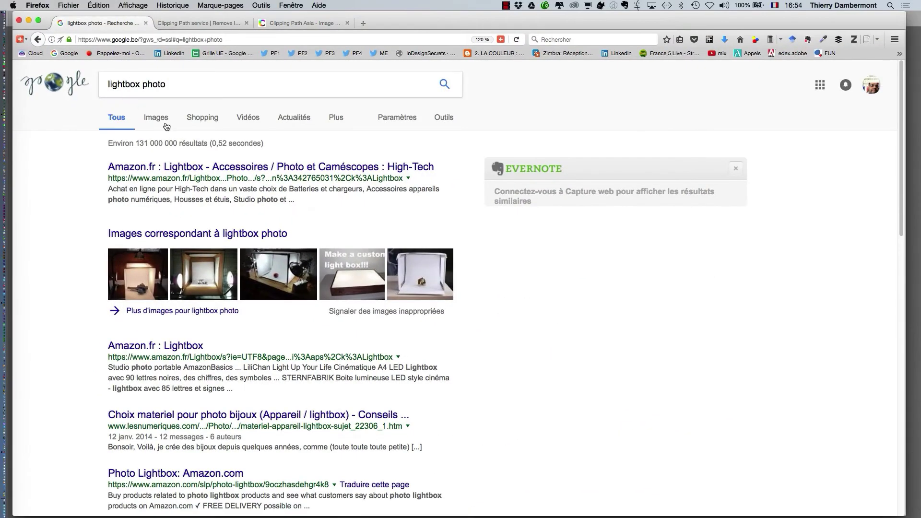
pyautogui.click(249, 168)
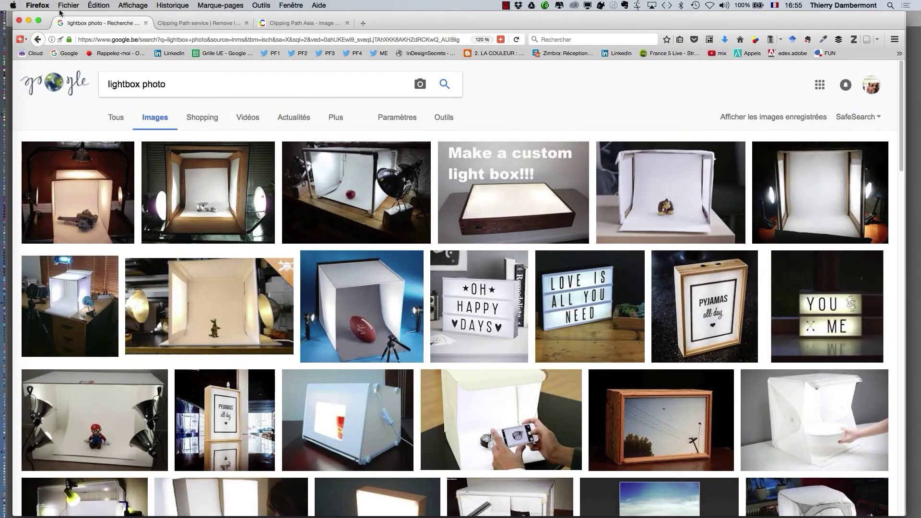
# Minimize the lightbox and elephant browser windows and bring up the window with the "image bank alpha channel" search
pyautogui.click(29, 21)
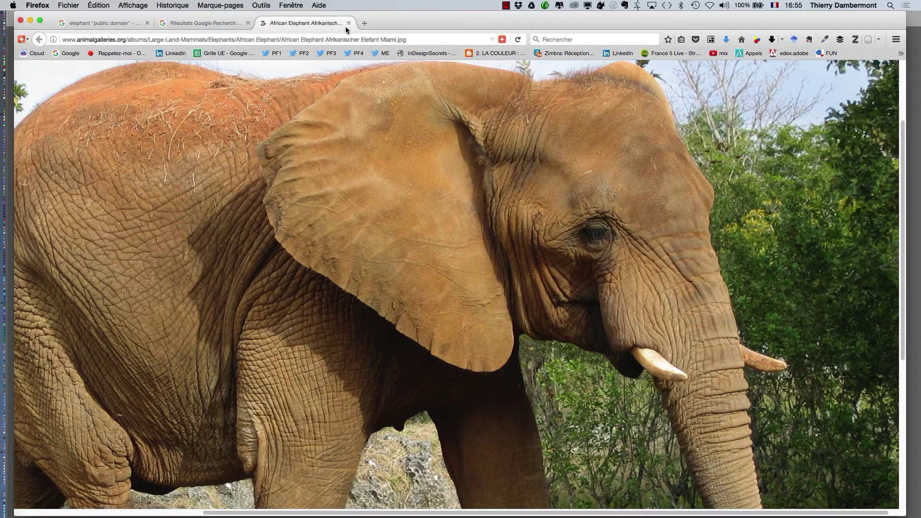
pyautogui.click(29, 21)
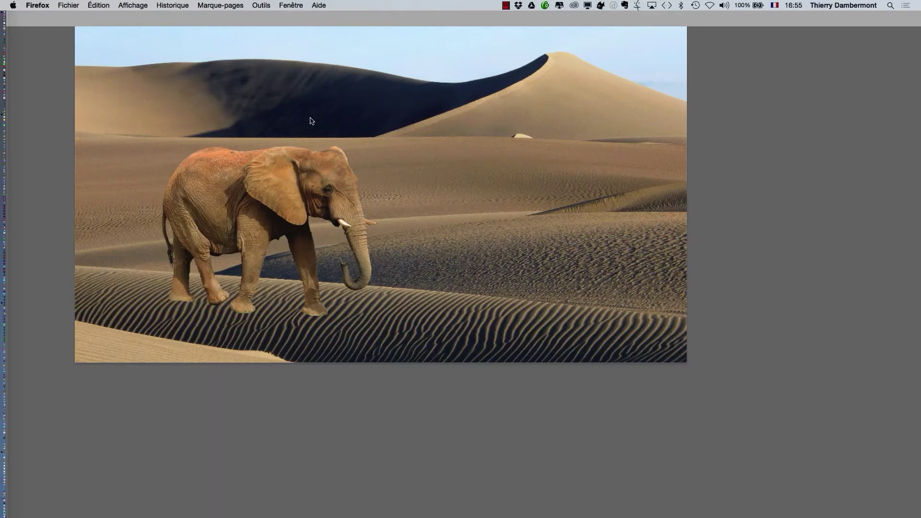
pyautogui.click(61, 302)
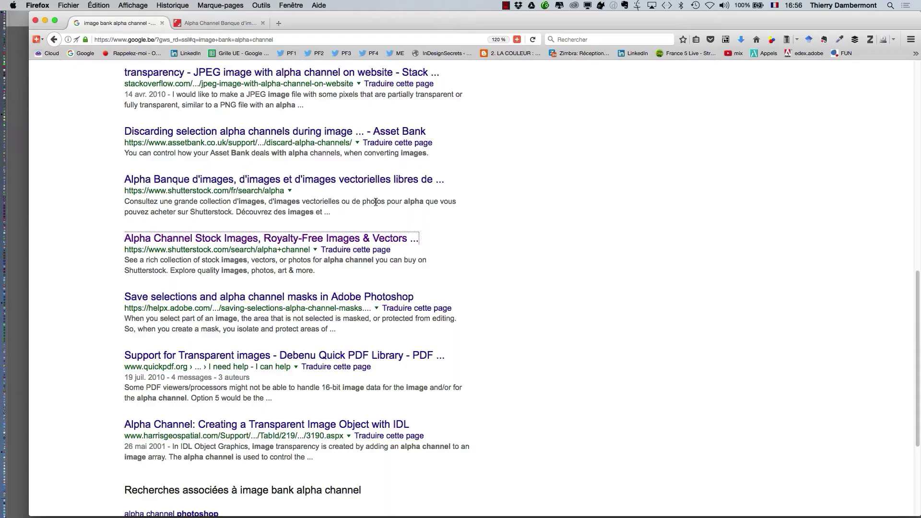
# Look through the Google results for "image bank alpha channel" and bring the Shutterstock alpha channel page forward
pyautogui.scroll(10, 431, 191)
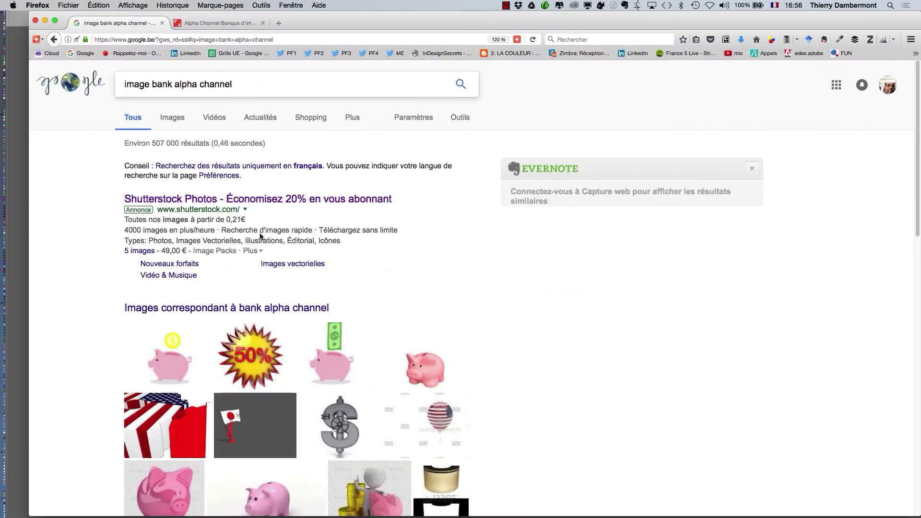
pyautogui.scroll(-10, 291, 291)
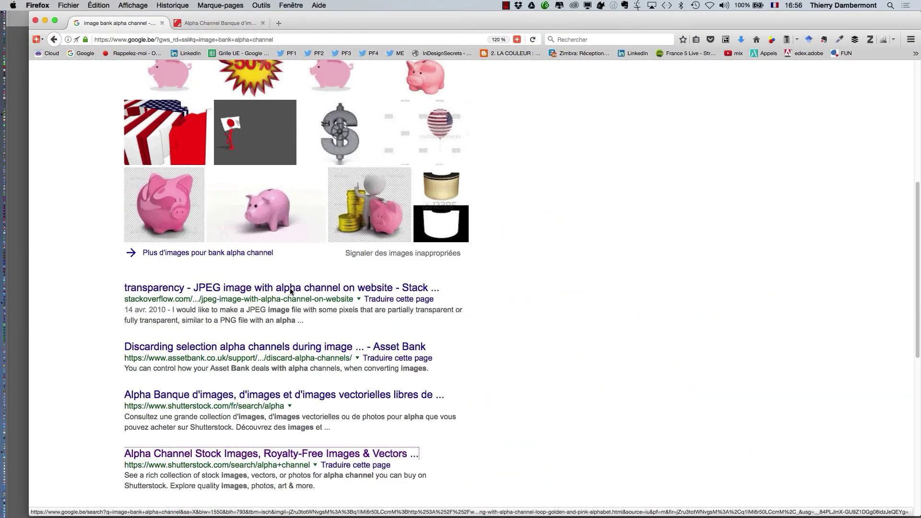
pyautogui.scroll(-5, 290, 291)
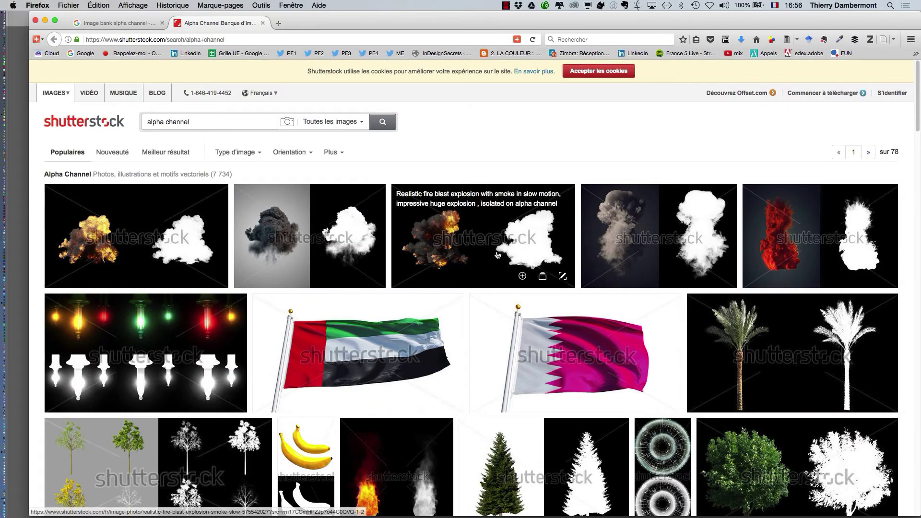
# Browse the Shutterstock "alpha channel" images, examining the pictures supplied with a black-and-white matte
pyautogui.scroll(-1, 283, 249)
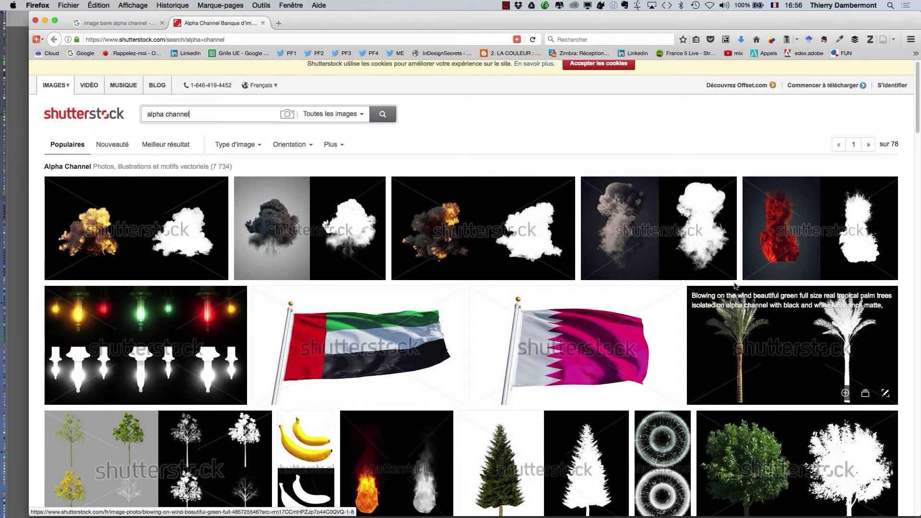
pyautogui.scroll(-8, 713, 287)
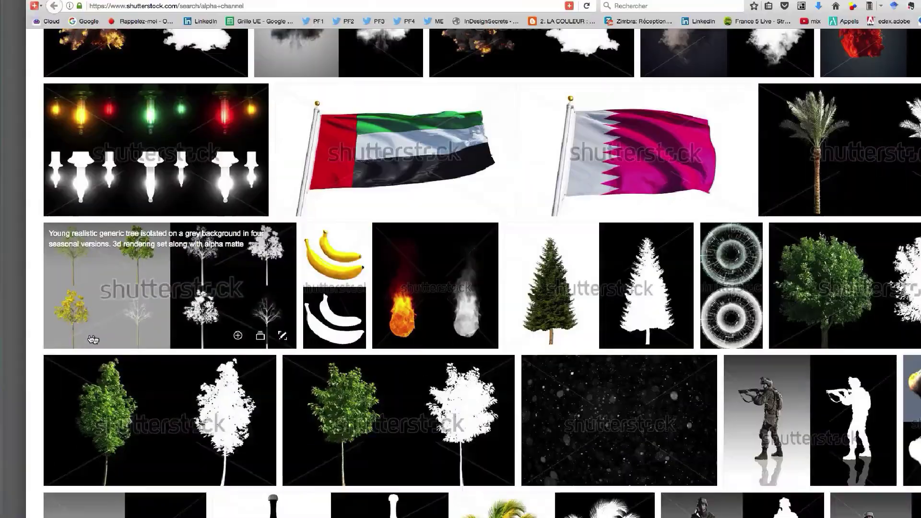
pyautogui.scroll(-4, 519, 298)
pyautogui.scroll(-8, 519, 298)
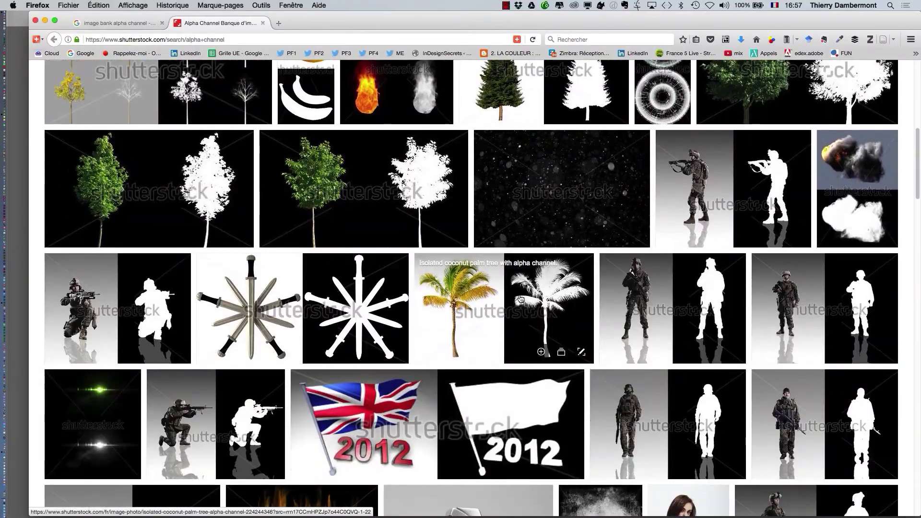
pyautogui.scroll(-5, 520, 298)
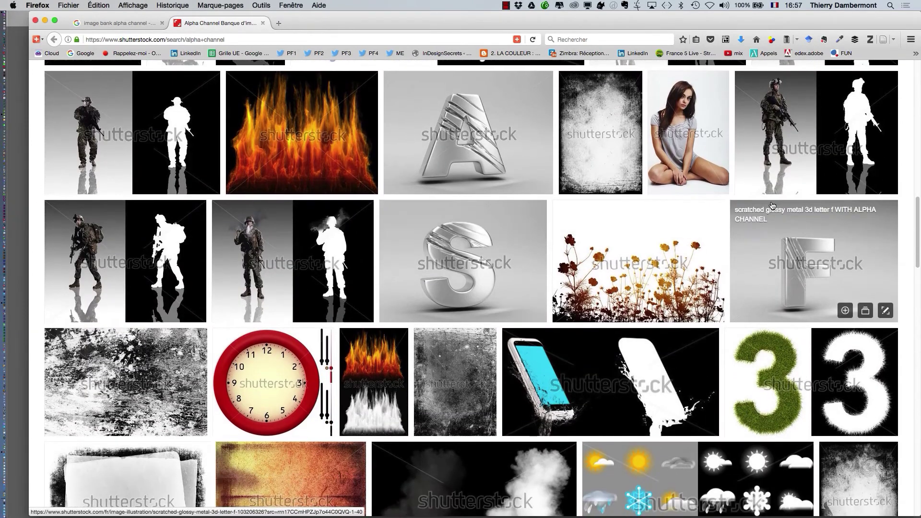
pyautogui.scroll(-4, 763, 218)
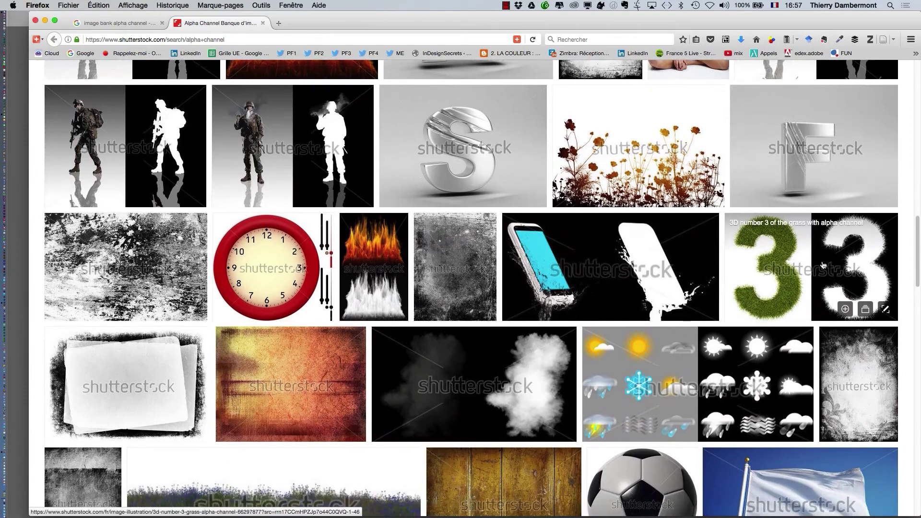
pyautogui.scroll(-4, 824, 266)
pyautogui.scroll(-10, 824, 266)
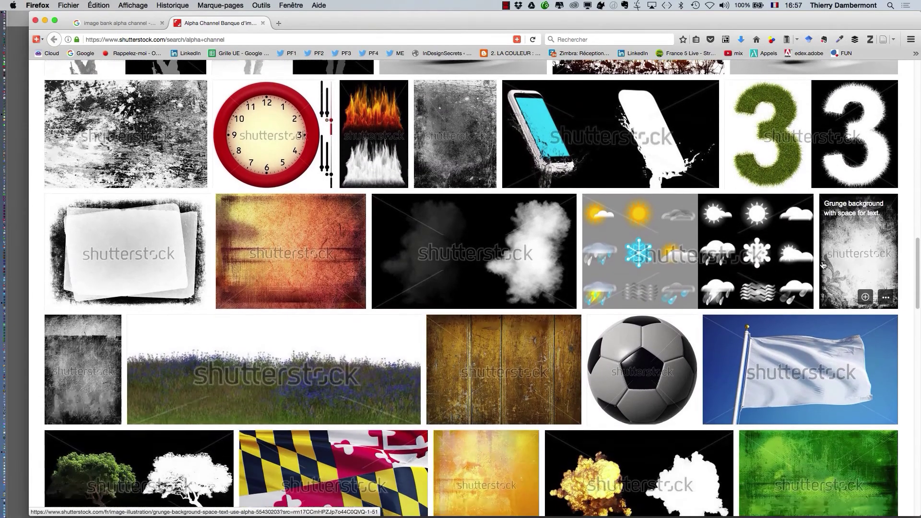
pyautogui.scroll(-10, 821, 265)
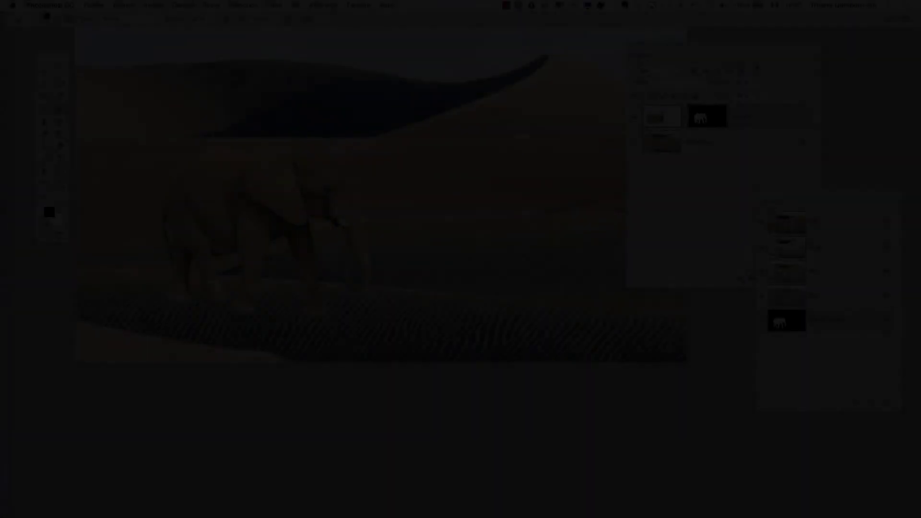
# Switch to Photoshop and save the elephant composite
pyautogui.click(93, 5)
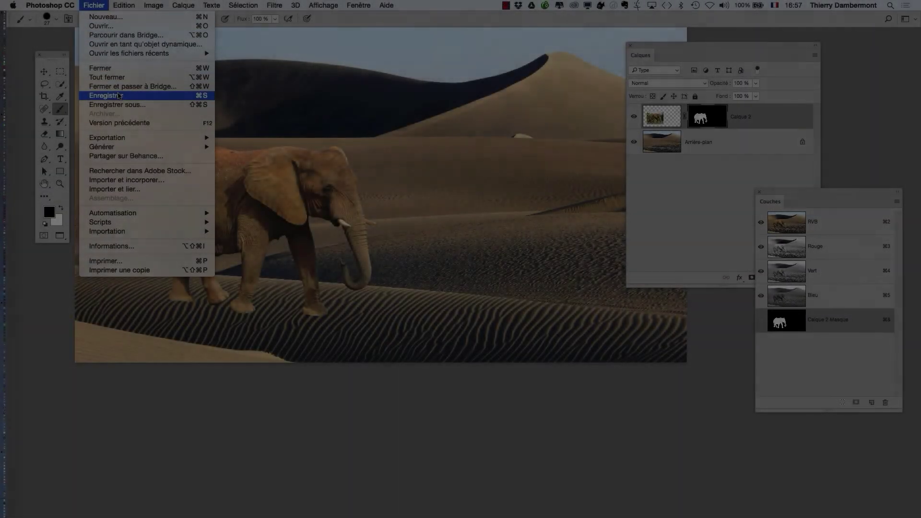
pyautogui.press('Escape')
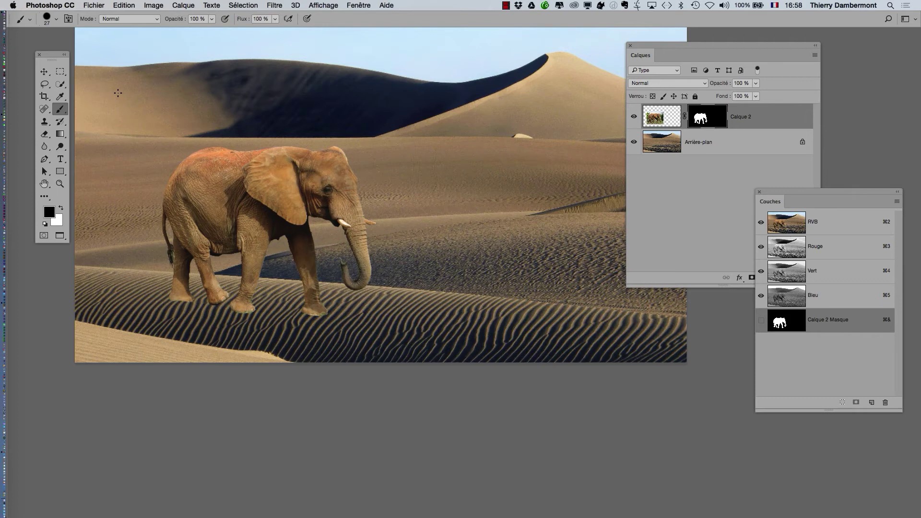
# Try to save the elephant composite as a separate file with Save As
pyautogui.click(94, 5)
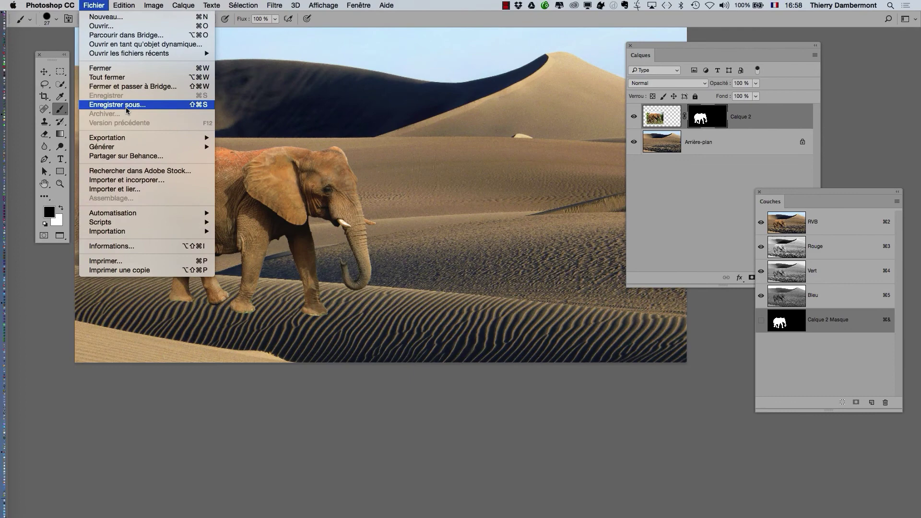
pyautogui.click(127, 111)
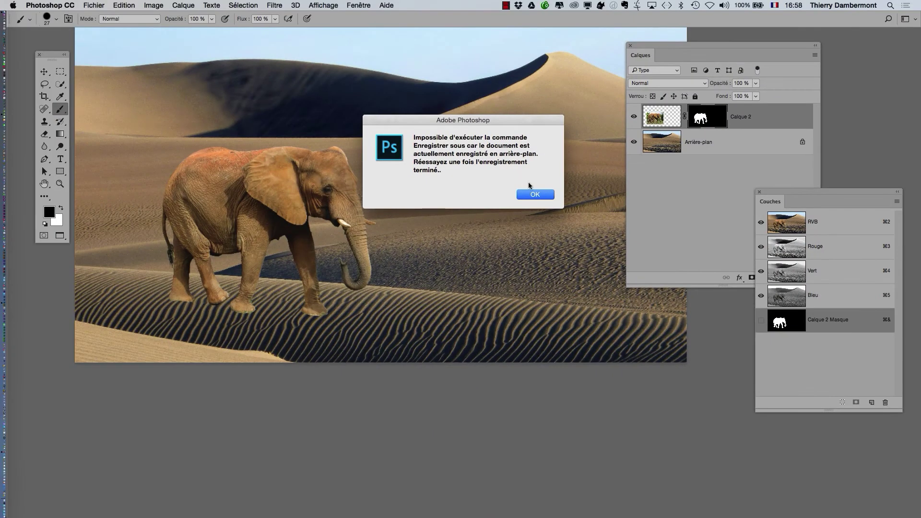
pyautogui.click(535, 193)
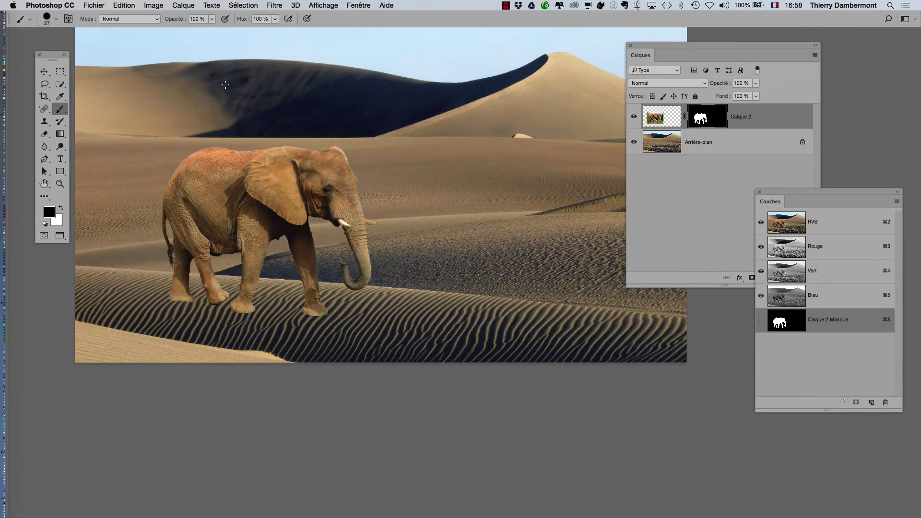
pyautogui.click(93, 5)
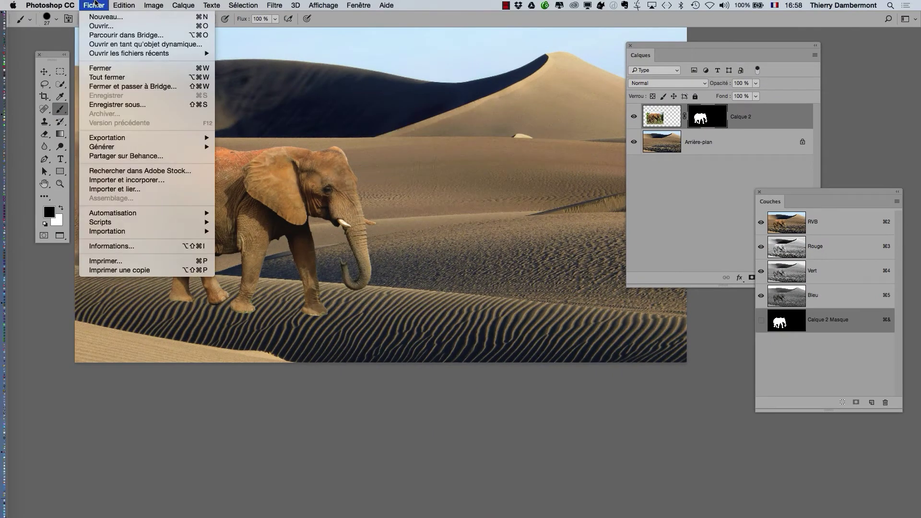
pyautogui.click(114, 108)
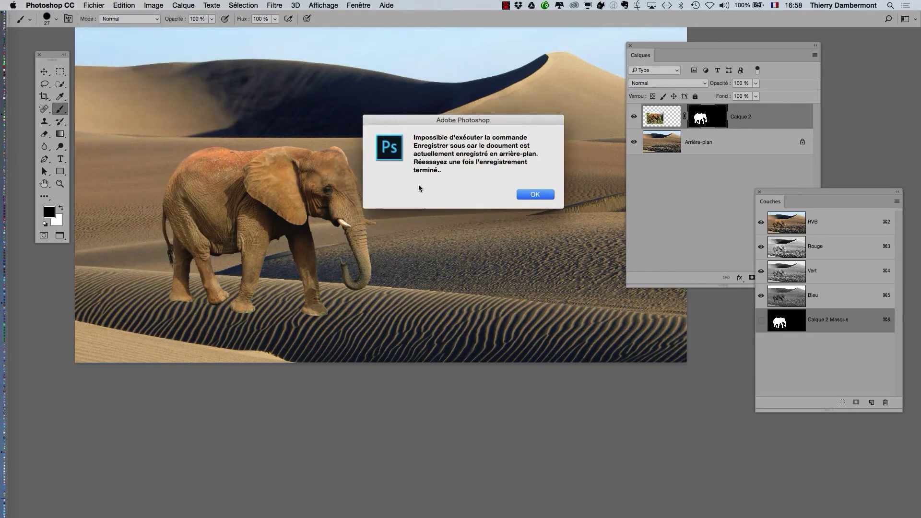
pyautogui.click(546, 195)
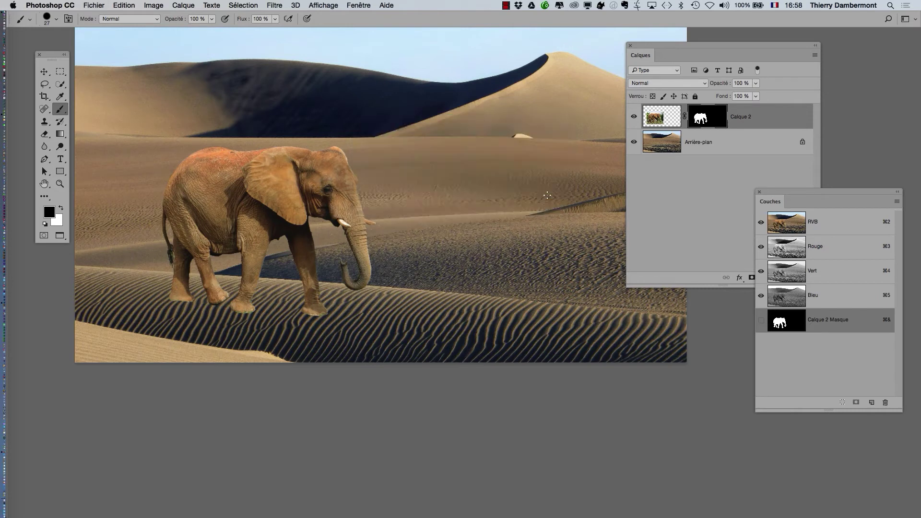
pyautogui.click(96, 4)
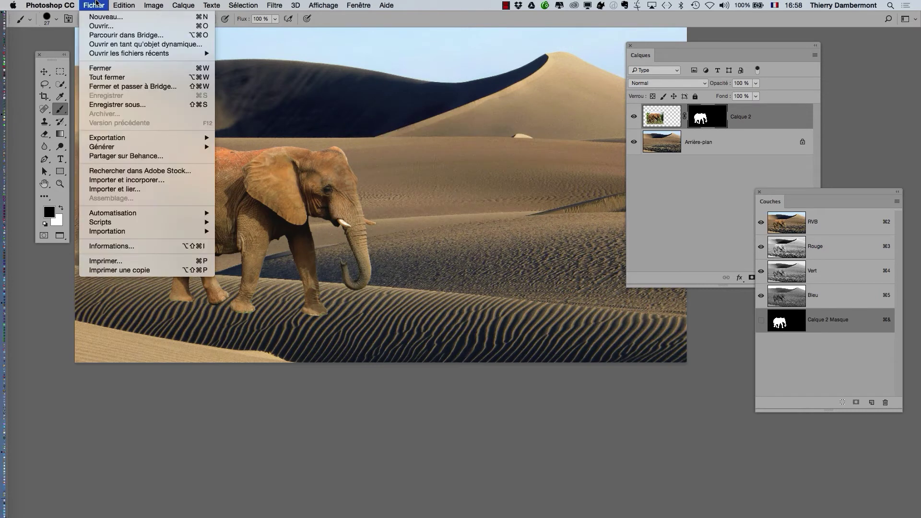
pyautogui.click(114, 106)
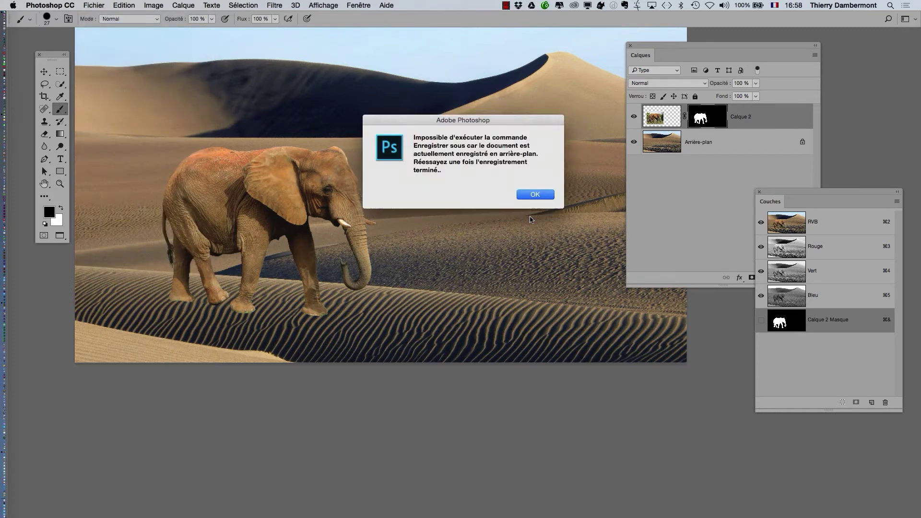
pyautogui.click(541, 194)
# Select the Move tool and try Save As again on the elephant composite
pyautogui.click(44, 71)
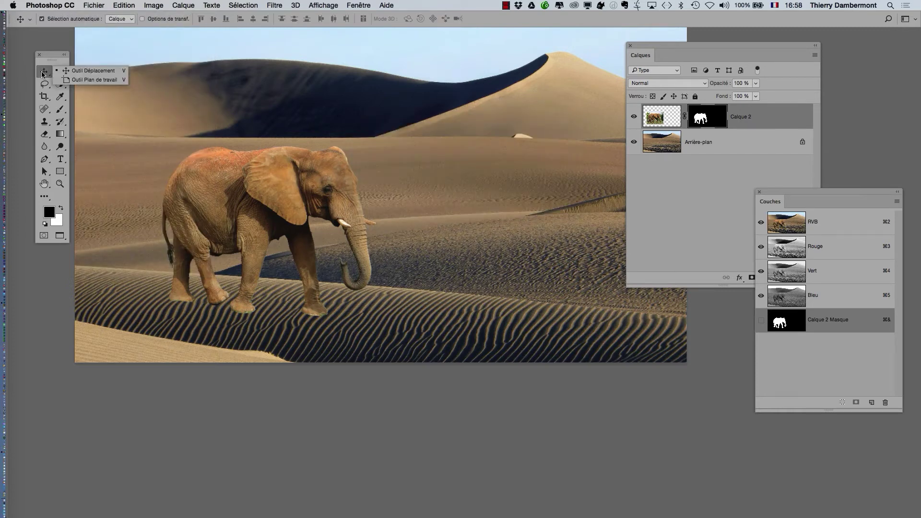
pyautogui.click(86, 4)
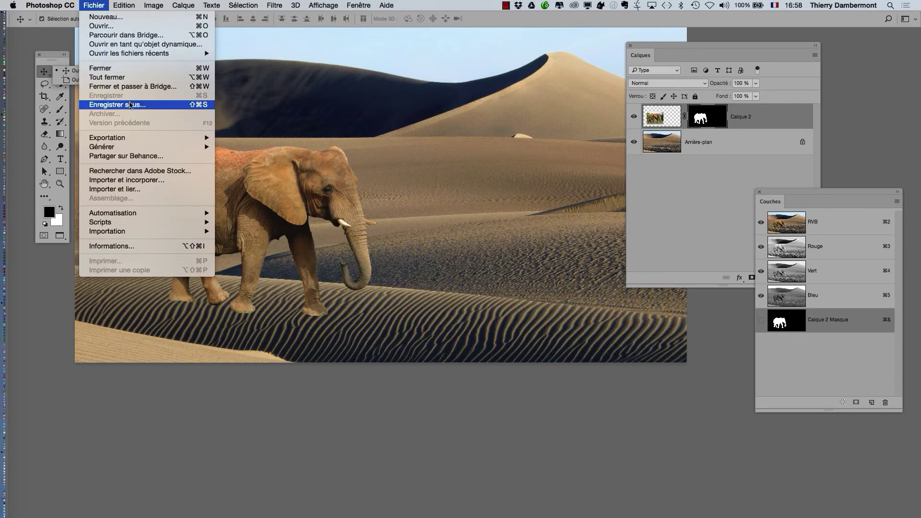
pyautogui.click(111, 104)
pyautogui.click(538, 195)
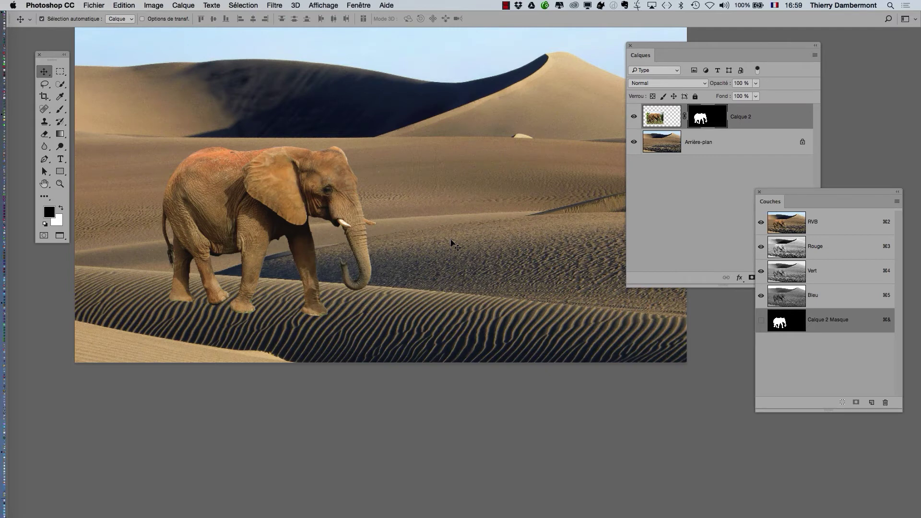
# Save the composite in Photoshop format as sand-dunes-in-the-desert-in-peru-02.psd in the premier jour Photoshop folder
pyautogui.click(94, 6)
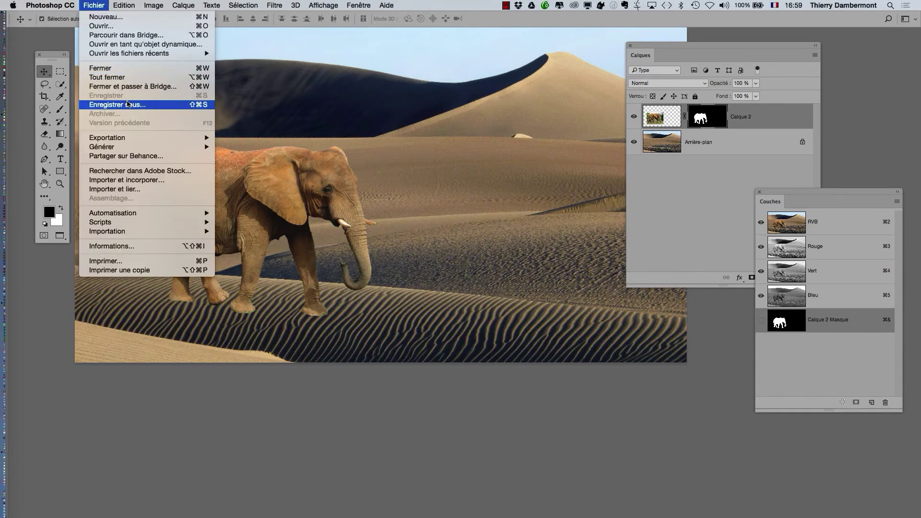
pyautogui.click(117, 104)
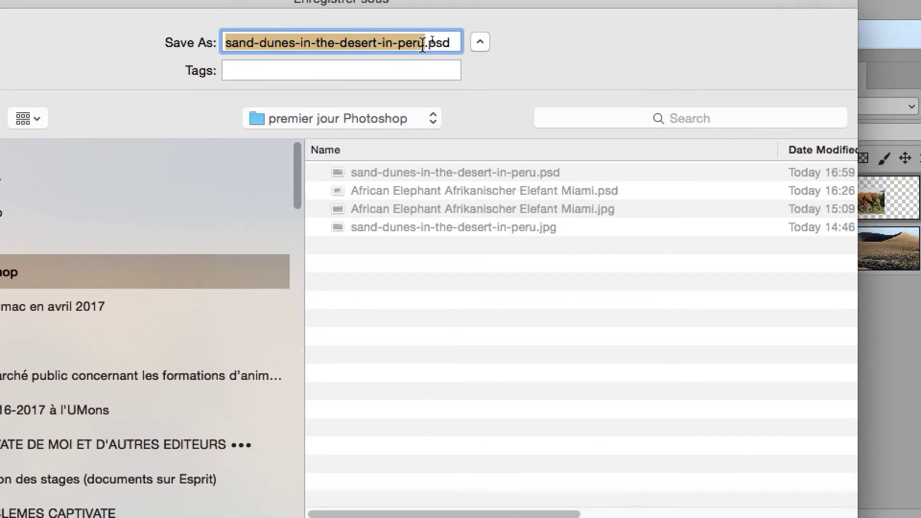
pyautogui.click(469, 28)
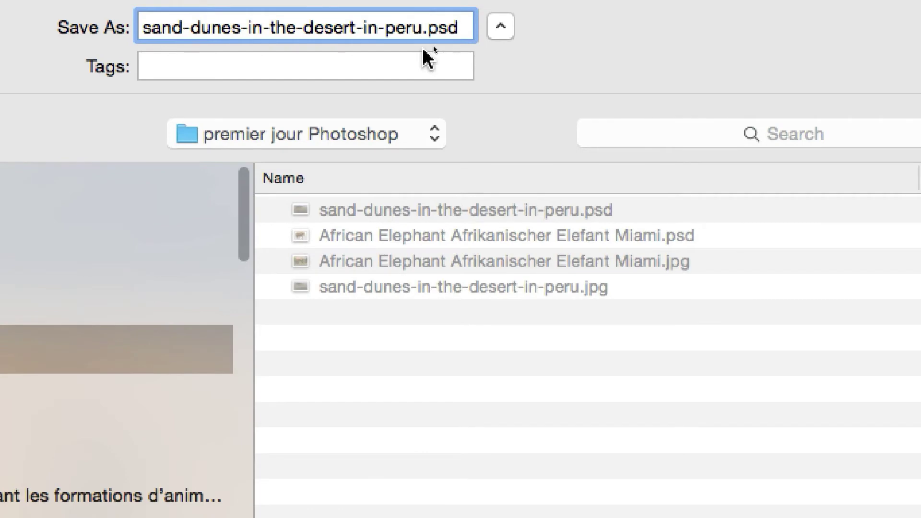
pyautogui.write('-02')
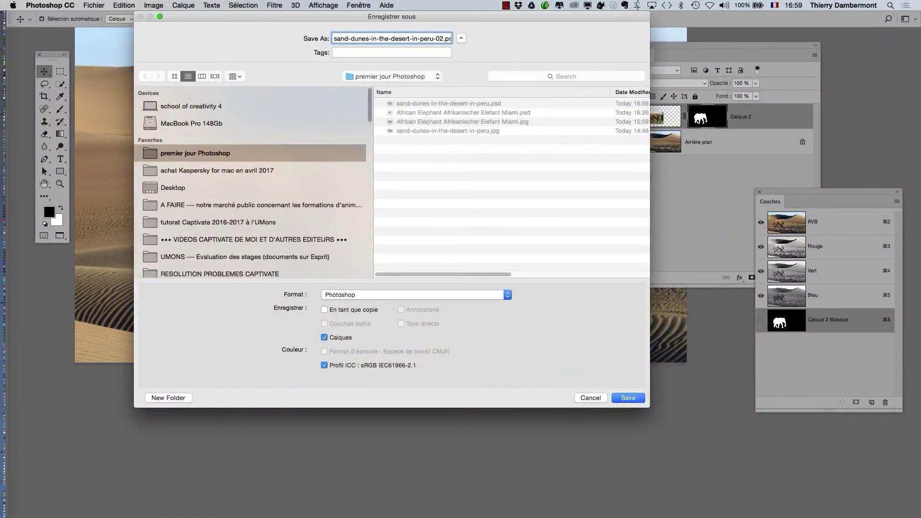
pyautogui.press('Return')
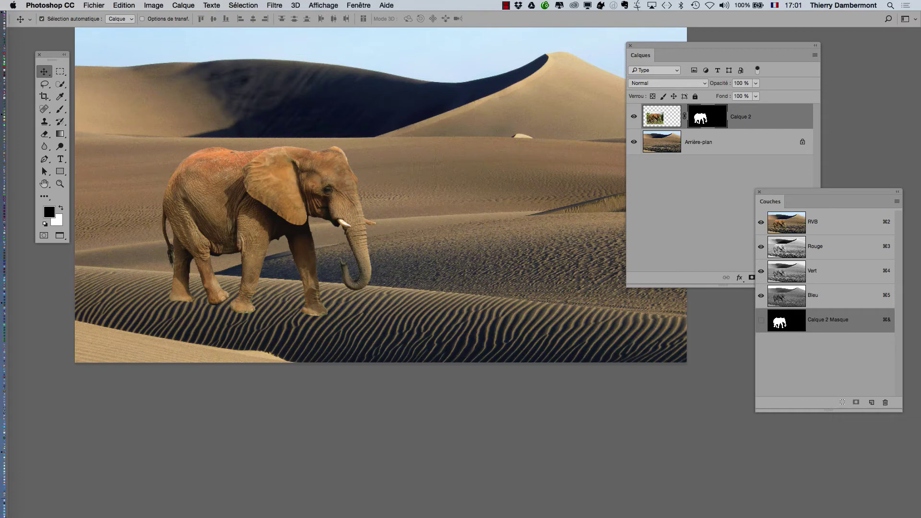
# Move the layers panel closer to the elephant, start Puppet Warp on the masked elephant layer and hide its mesh
pyautogui.moveTo(640, 55); pyautogui.dragTo(490, 52)
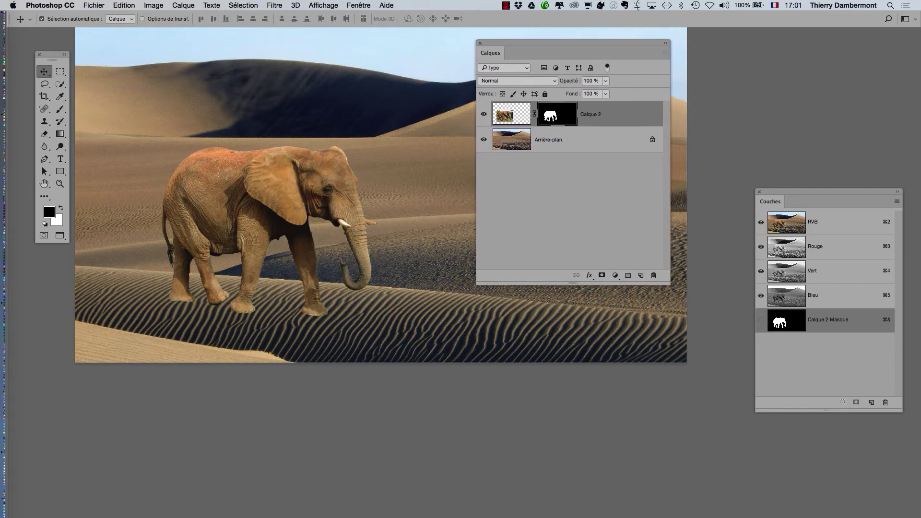
pyautogui.press('super')
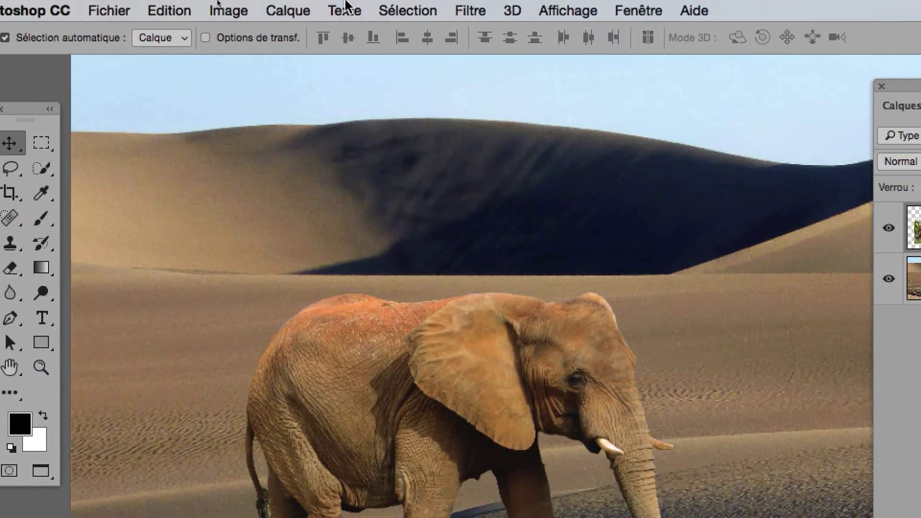
pyautogui.click(407, 11)
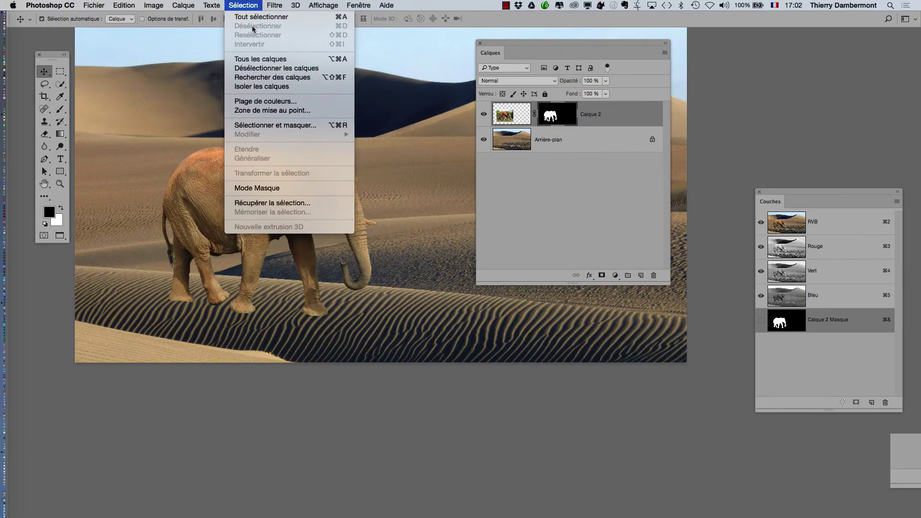
pyautogui.moveTo(127, 5)
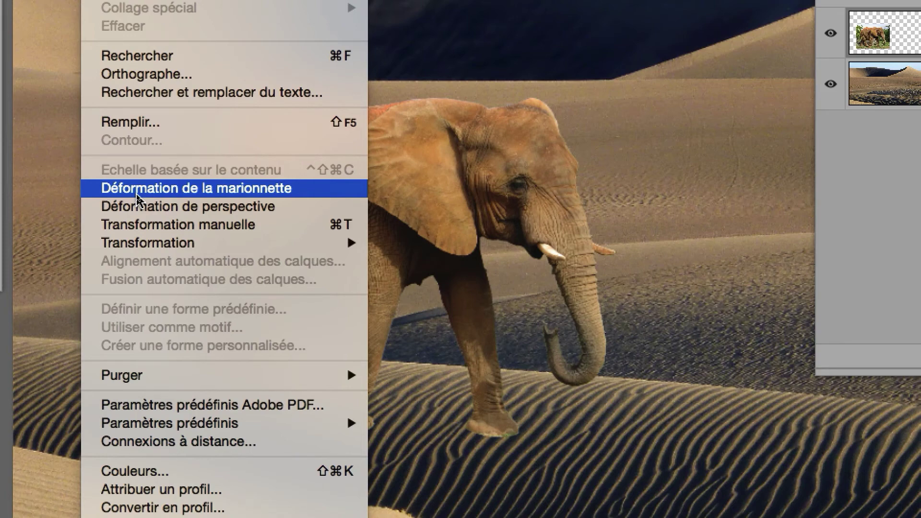
pyautogui.click(138, 192)
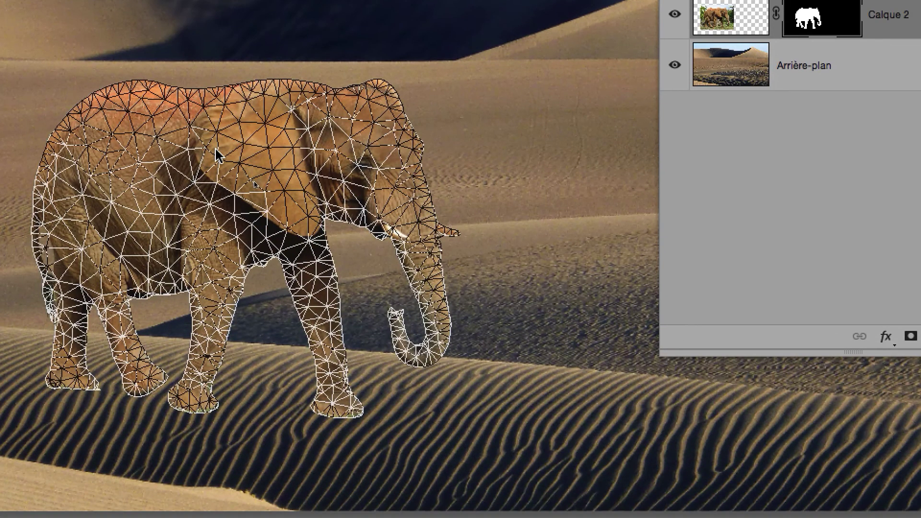
pyautogui.rightClick(235, 362)
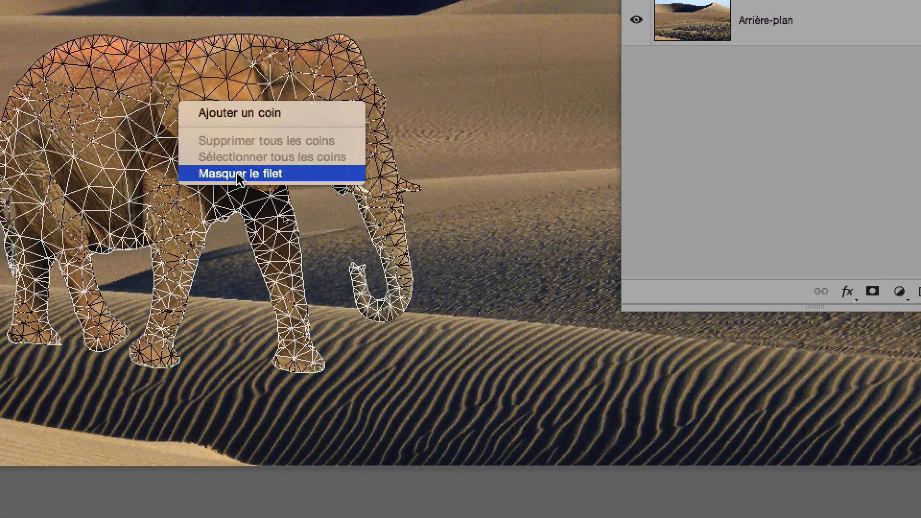
pyautogui.click(239, 174)
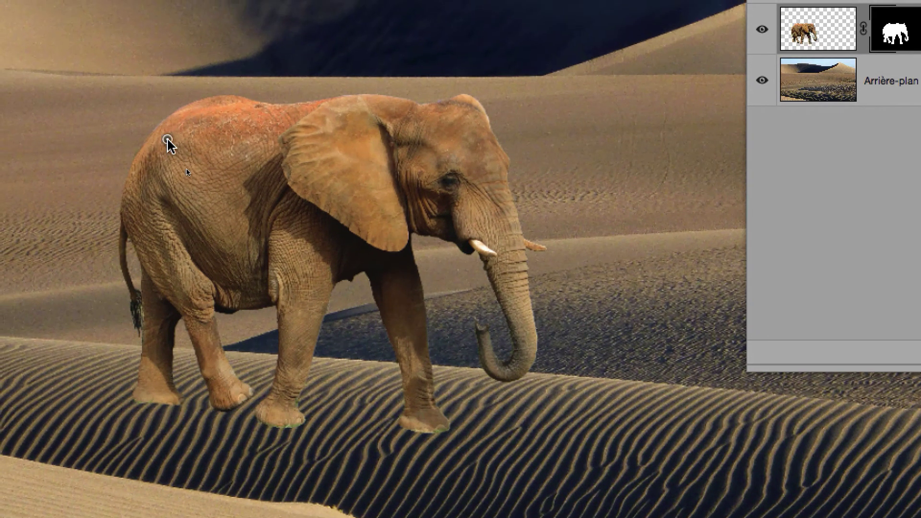
# Place Puppet Warp pins on the elephant's rump, head, four feet, upper trunk and trunk tip
pyautogui.click(167, 140)
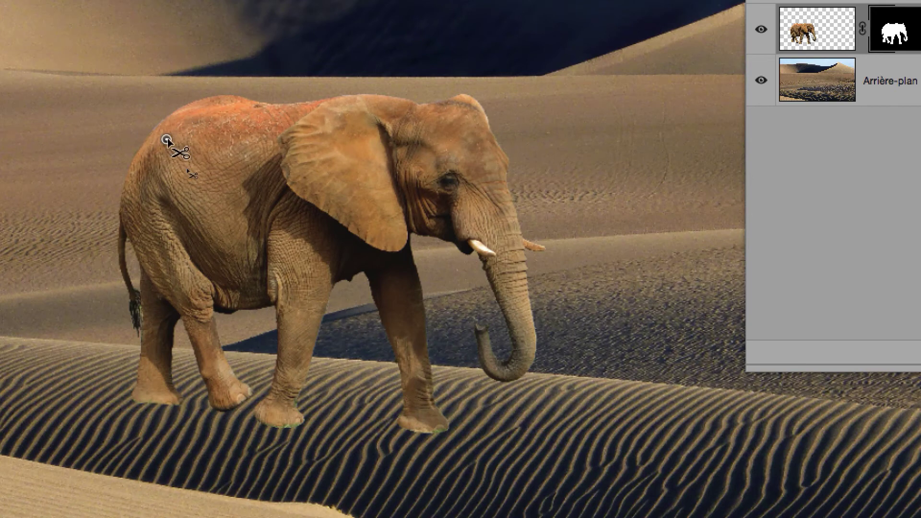
pyautogui.keyDown('alt'); pyautogui.click(167, 140); pyautogui.keyUp('alt')
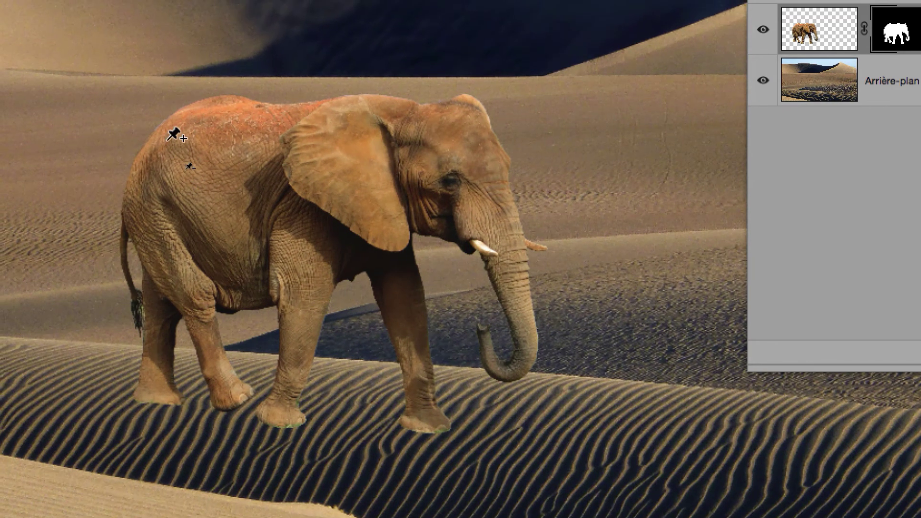
pyautogui.click(159, 124)
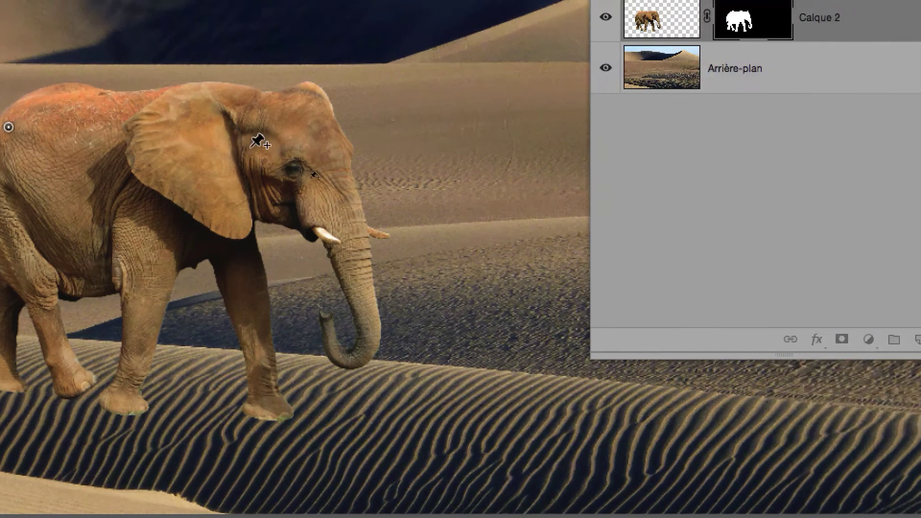
pyautogui.click(447, 126)
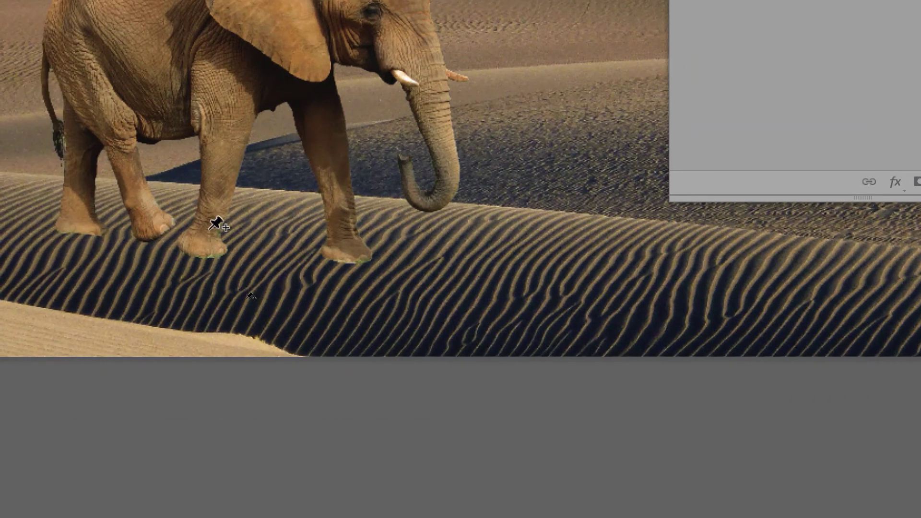
pyautogui.click(154, 345)
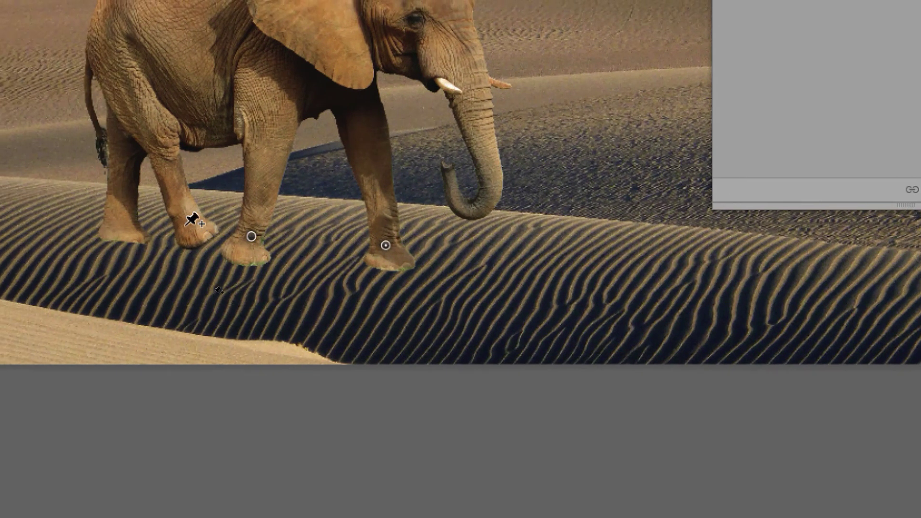
pyautogui.click(62, 211)
pyautogui.click(166, 221)
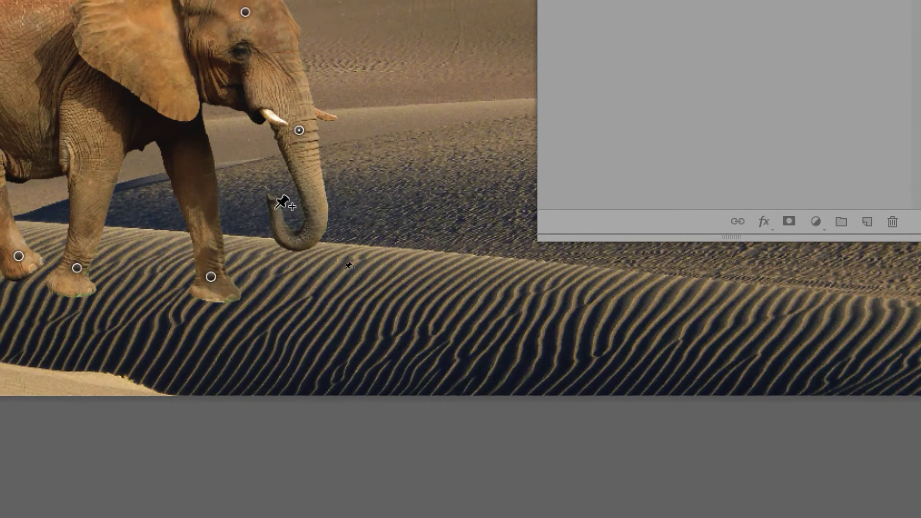
pyautogui.click(258, 191)
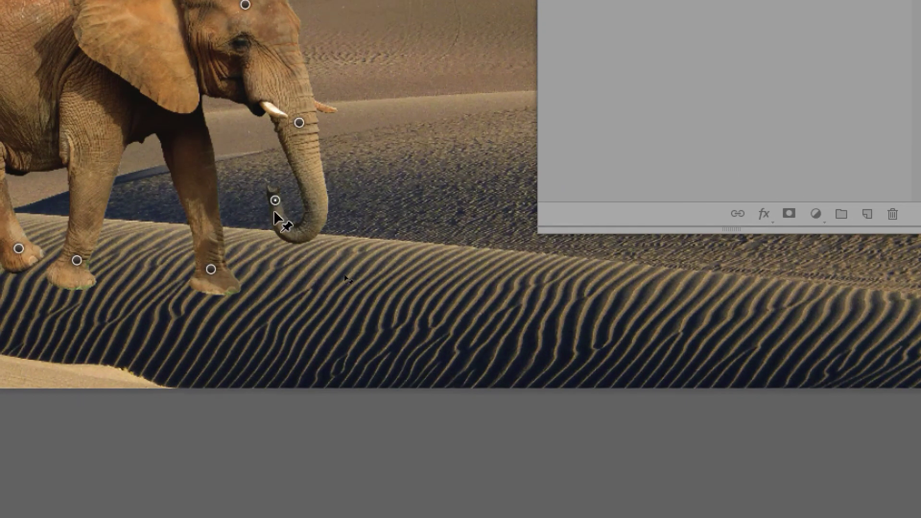
# Reshape the trunk with its two pins, raising the upper trunk and stretching the tip forward, away from the legs
pyautogui.moveTo(276, 207); pyautogui.dragTo(422, 251)
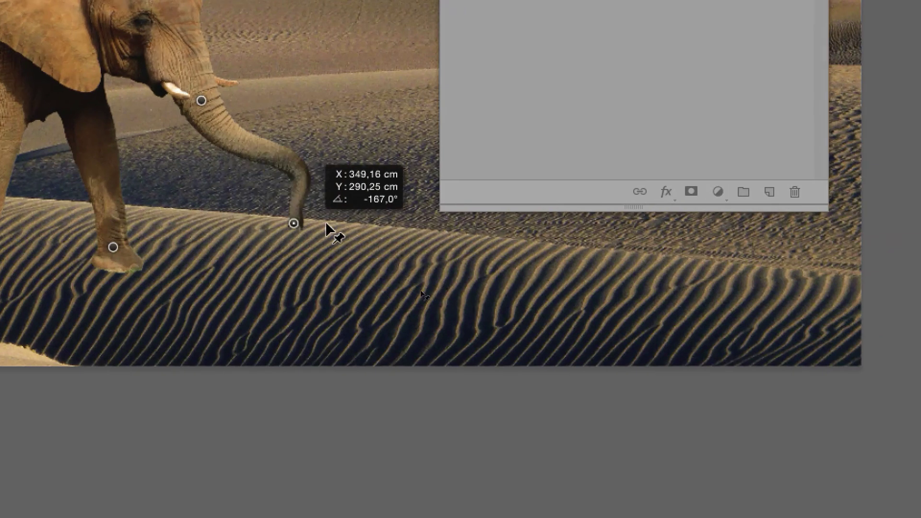
pyautogui.moveTo(326, 225); pyautogui.dragTo(177, 218)
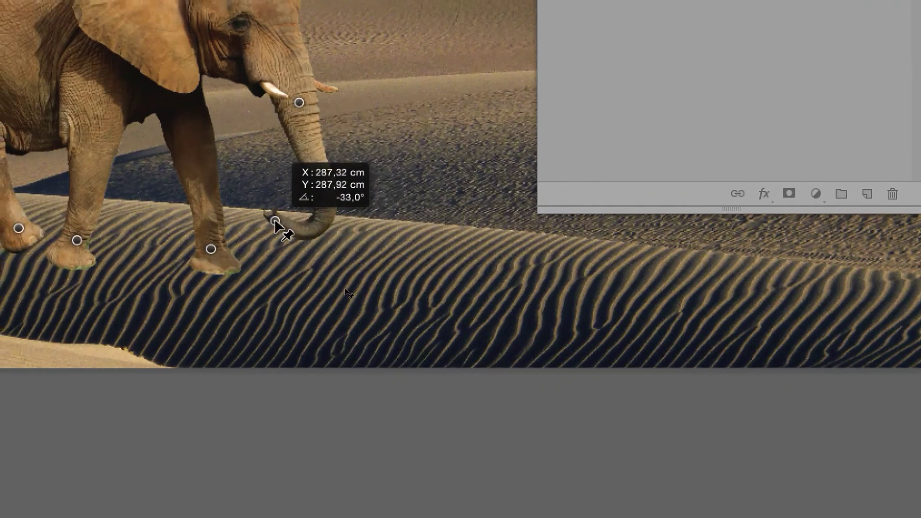
pyautogui.moveTo(275, 221); pyautogui.dragTo(298, 220)
pyautogui.moveTo(299, 102); pyautogui.dragTo(320, 88)
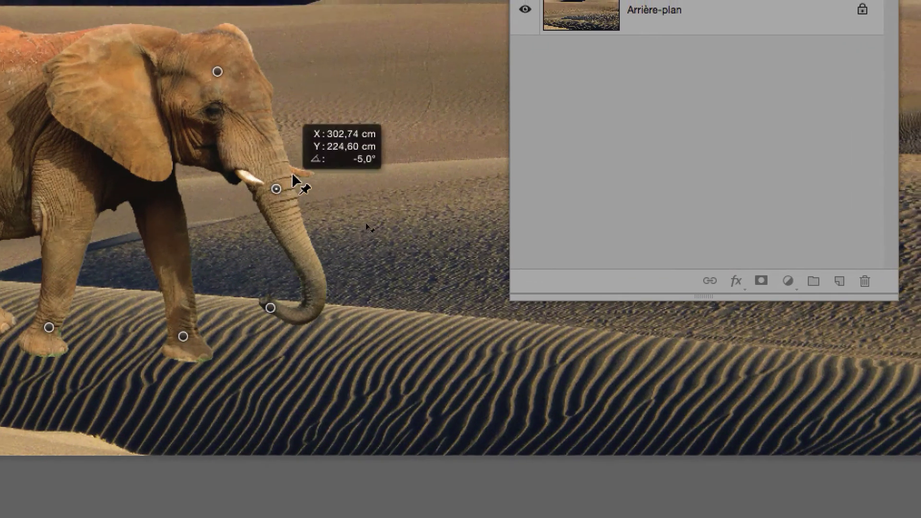
pyautogui.moveTo(294, 180); pyautogui.dragTo(303, 175)
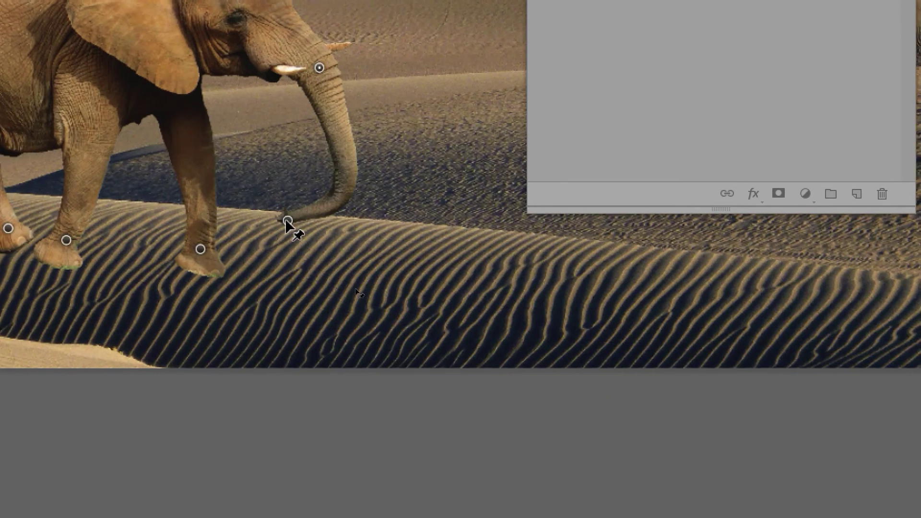
pyautogui.moveTo(287, 222); pyautogui.dragTo(319, 197)
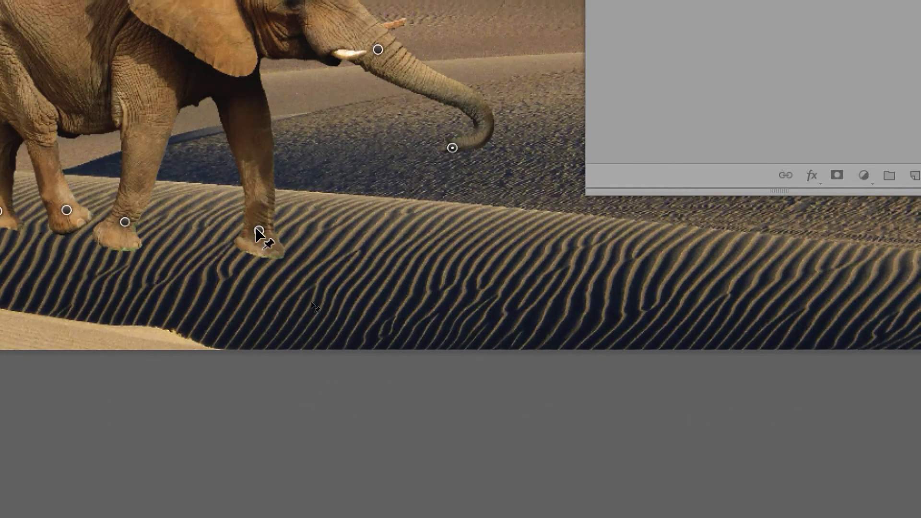
# Reposition the front feet with their pins for a longer stride and rotate the nearer front foot around its pin
pyautogui.moveTo(141, 283); pyautogui.dragTo(198, 267)
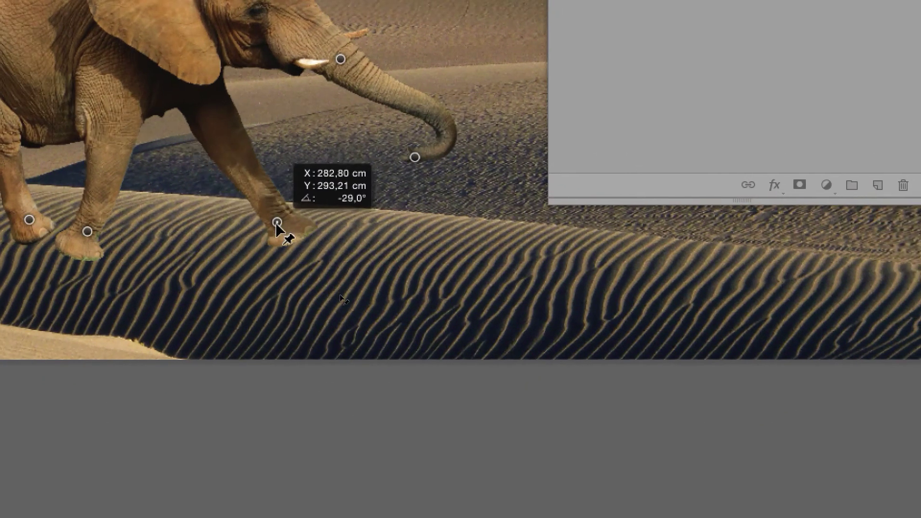
pyautogui.moveTo(277, 225); pyautogui.dragTo(224, 219)
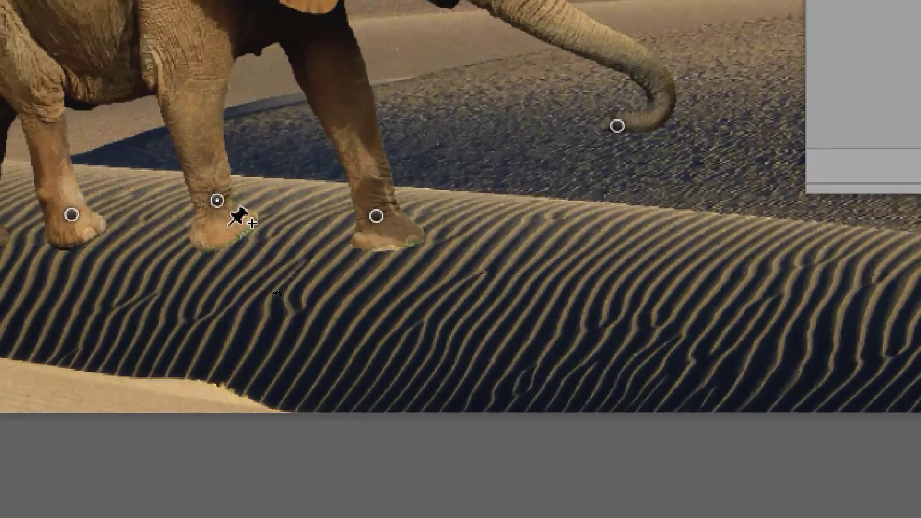
pyautogui.press('alt')
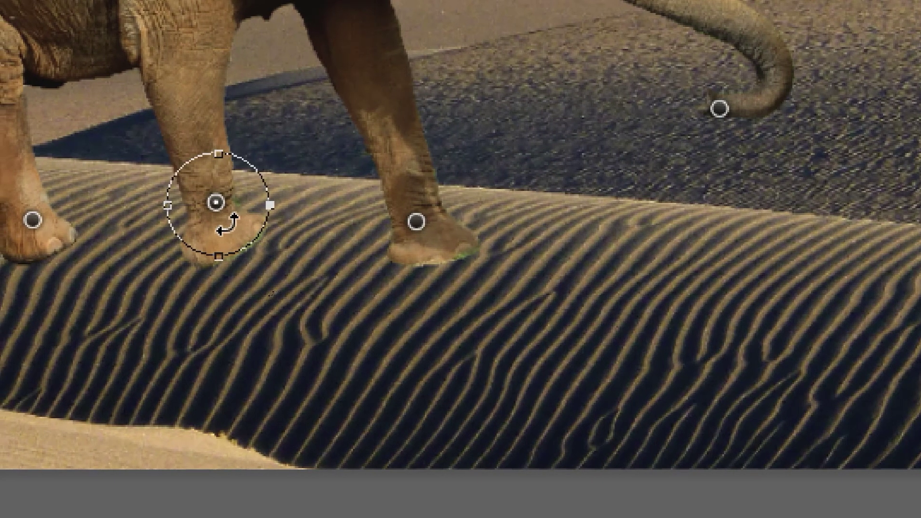
pyautogui.moveTo(229, 225); pyautogui.dragTo(165, 200)
pyautogui.click(34, 219)
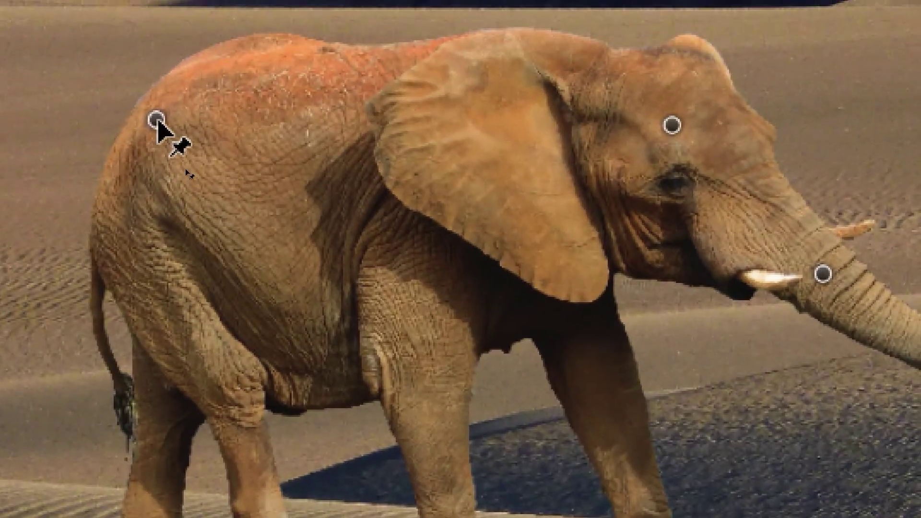
# Adjust the elephant's hindquarters by shifting the rump pin backward, and add another pin on its back behind the ear
pyautogui.moveTo(157, 121); pyautogui.dragTo(162, 122)
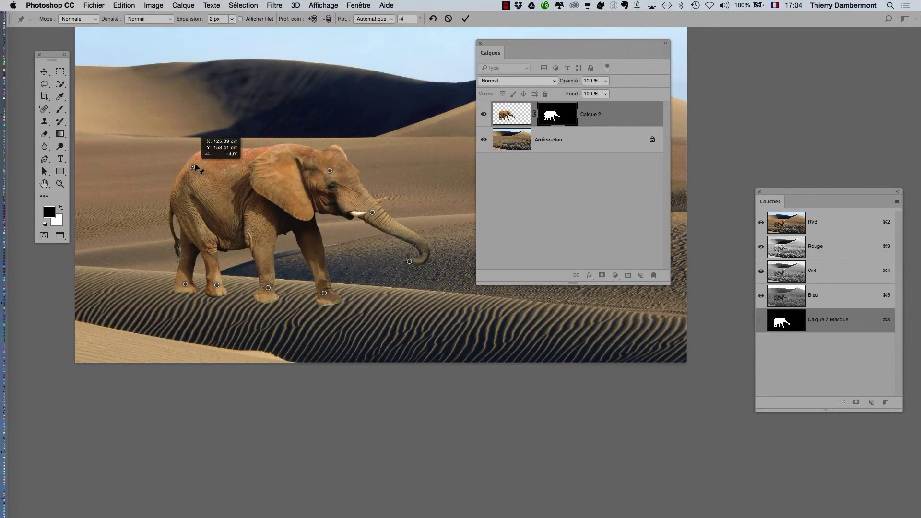
pyautogui.moveTo(208, 168); pyautogui.dragTo(182, 165)
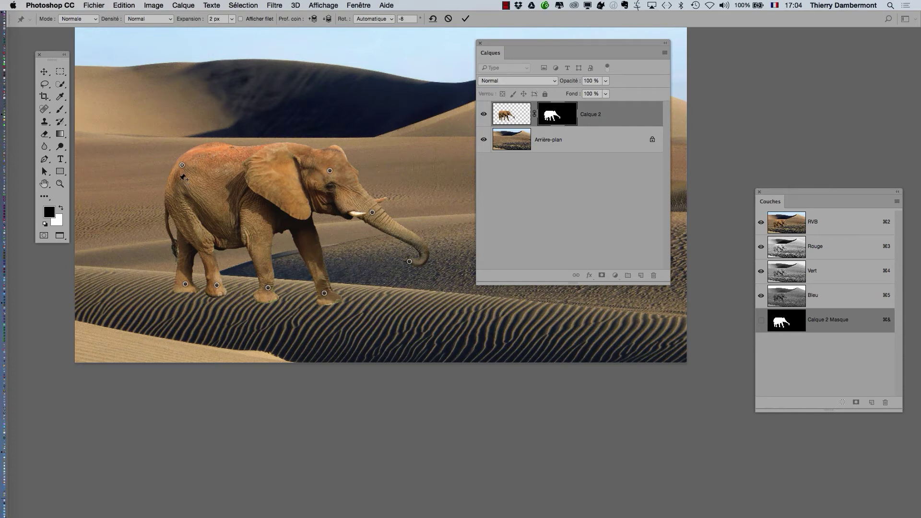
pyautogui.moveTo(183, 165); pyautogui.dragTo(180, 172)
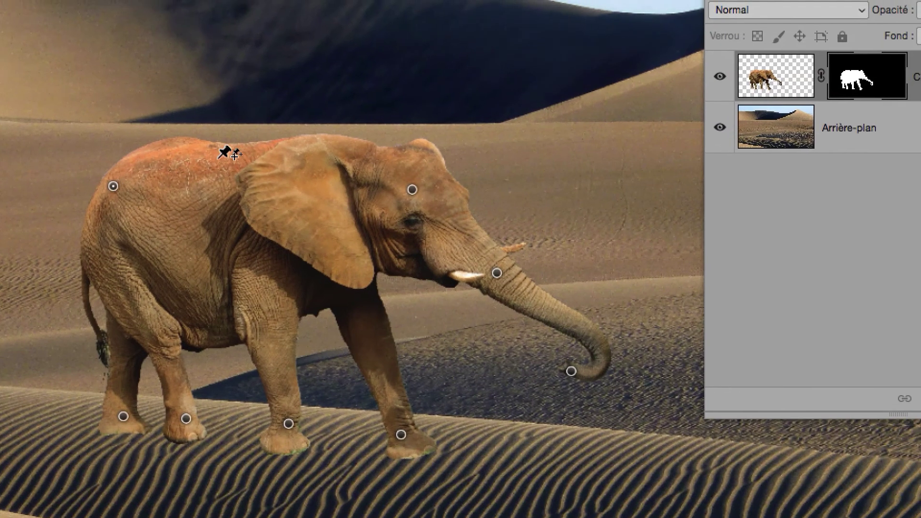
pyautogui.click(286, 137)
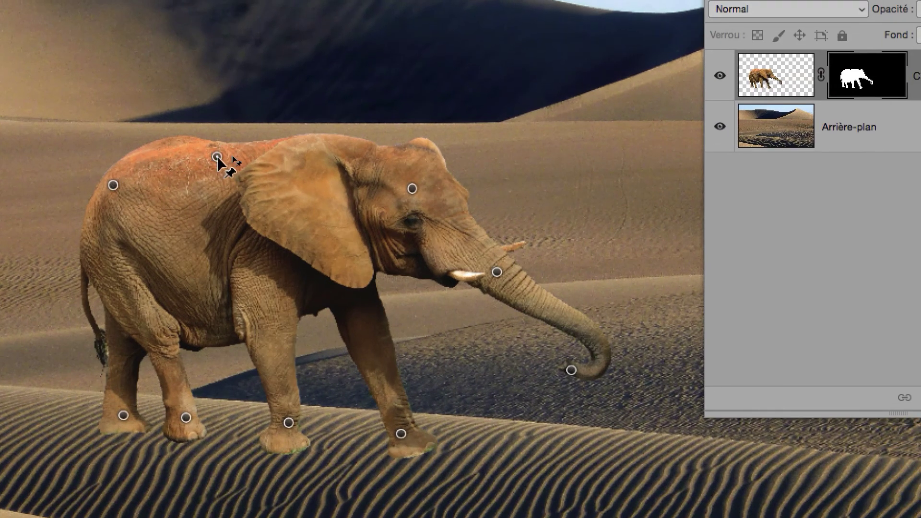
# Shift the elephant's back pin slightly, and raise its head and upper trunk well above the back using their pins
pyautogui.moveTo(217, 156); pyautogui.dragTo(211, 177)
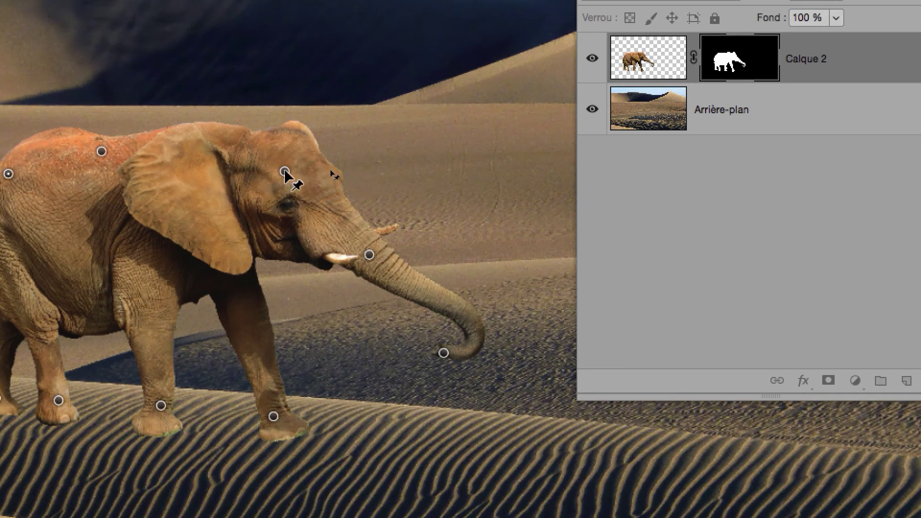
pyautogui.moveTo(283, 172); pyautogui.dragTo(243, 45)
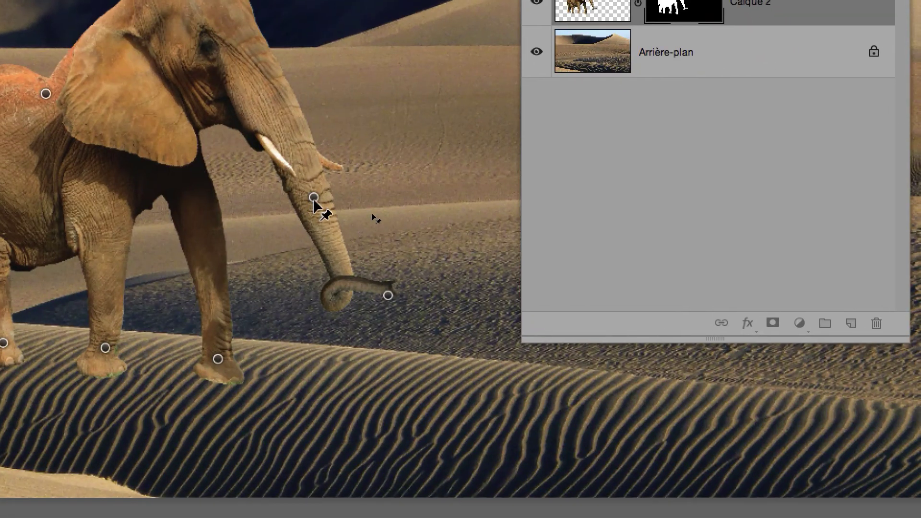
pyautogui.moveTo(312, 199); pyautogui.dragTo(267, 28)
# Remove the Puppet Warp pins from the elephant's upper trunk, head, trunk tip and both front feet
pyautogui.keyDown('alt'); pyautogui.click(296, 139); pyautogui.keyUp('alt')
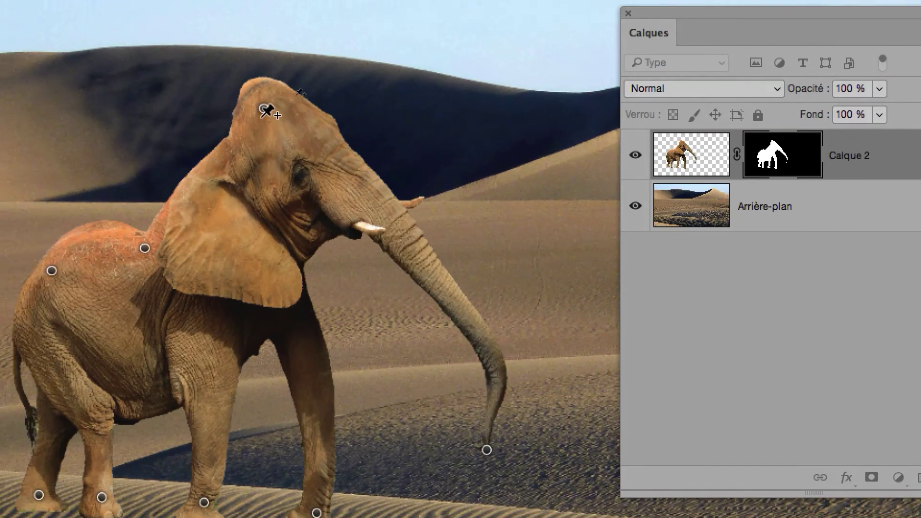
pyautogui.keyDown('alt'); pyautogui.click(197, 68); pyautogui.keyUp('alt')
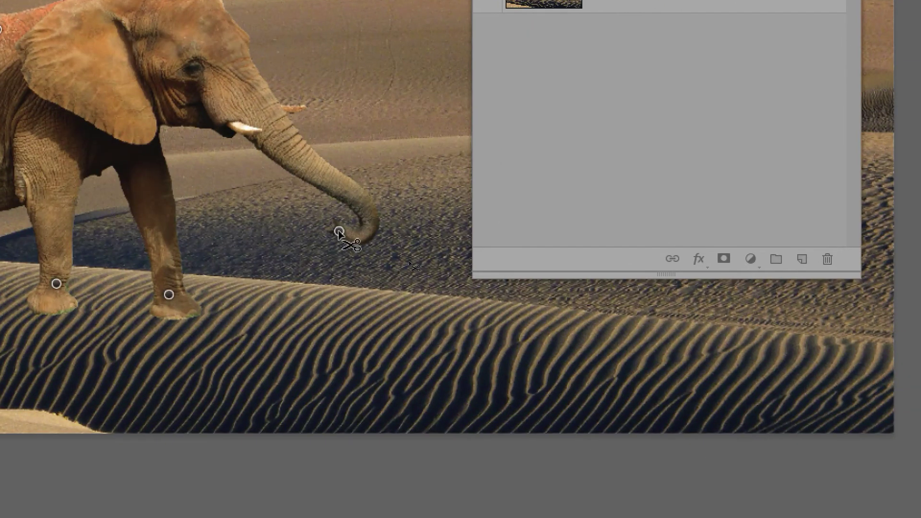
pyautogui.keyDown('alt'); pyautogui.click(483, 454); pyautogui.keyUp('alt')
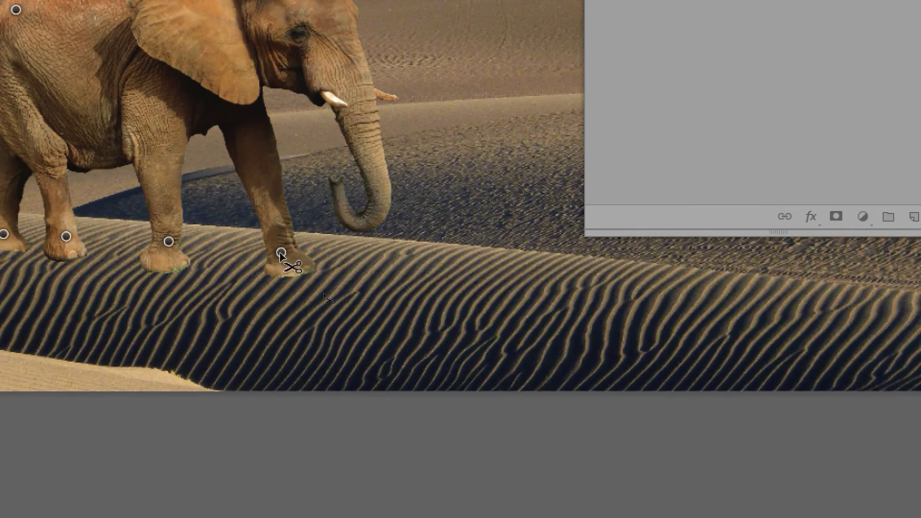
pyautogui.keyDown('alt'); pyautogui.click(271, 253); pyautogui.keyUp('alt')
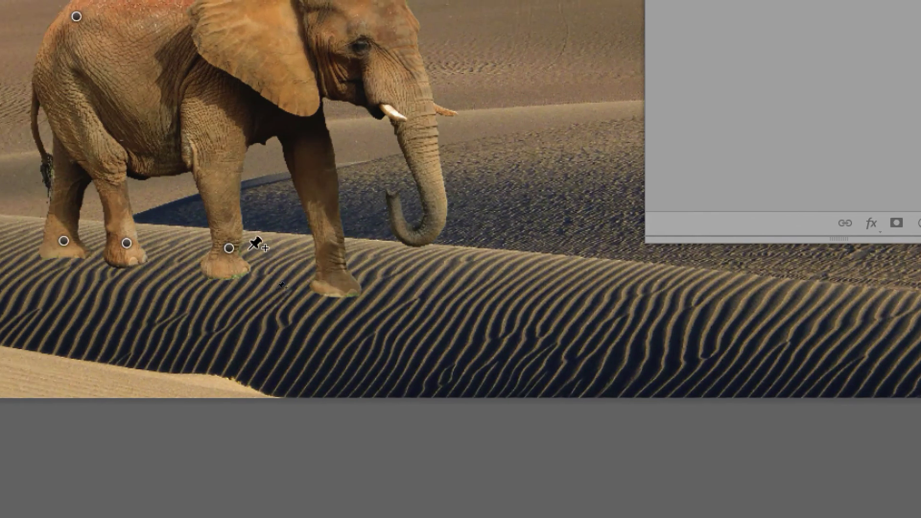
pyautogui.keyDown('alt'); pyautogui.click(158, 243); pyautogui.keyUp('alt')
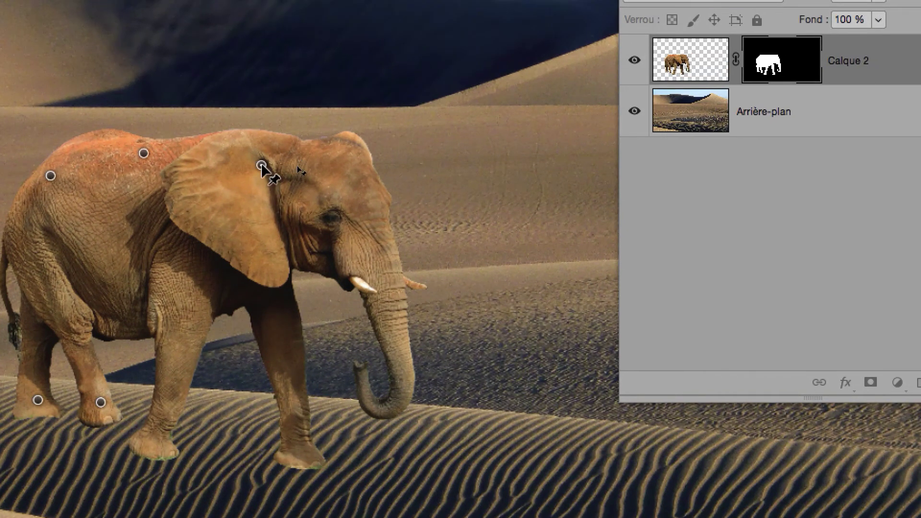
# Place a pin near the upper edge of the ear and pull it upward so the elephant rears on its hind legs
pyautogui.moveTo(261, 166); pyautogui.dragTo(222, 45)
pyautogui.moveTo(225, 172); pyautogui.dragTo(186, 111)
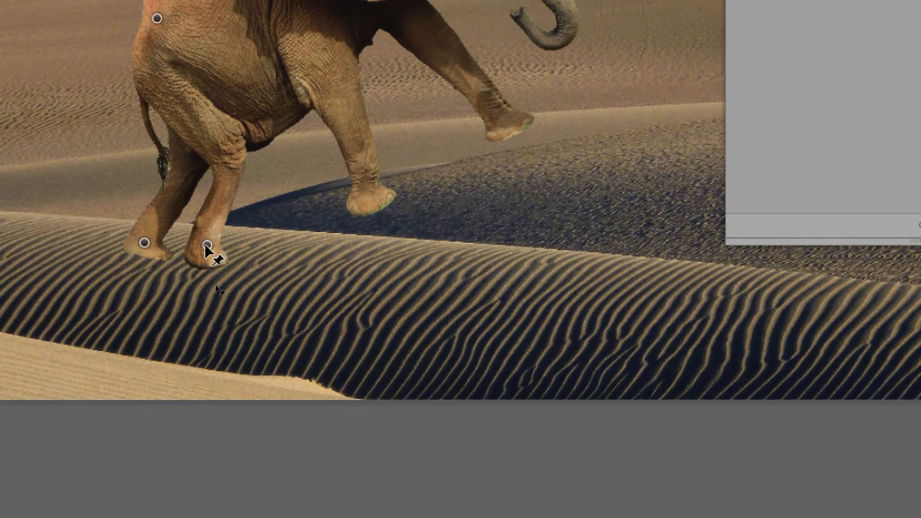
# Reposition the pins on both hind feet, and pin the near front leg to lift it forward
pyautogui.moveTo(205, 450); pyautogui.dragTo(236, 450)
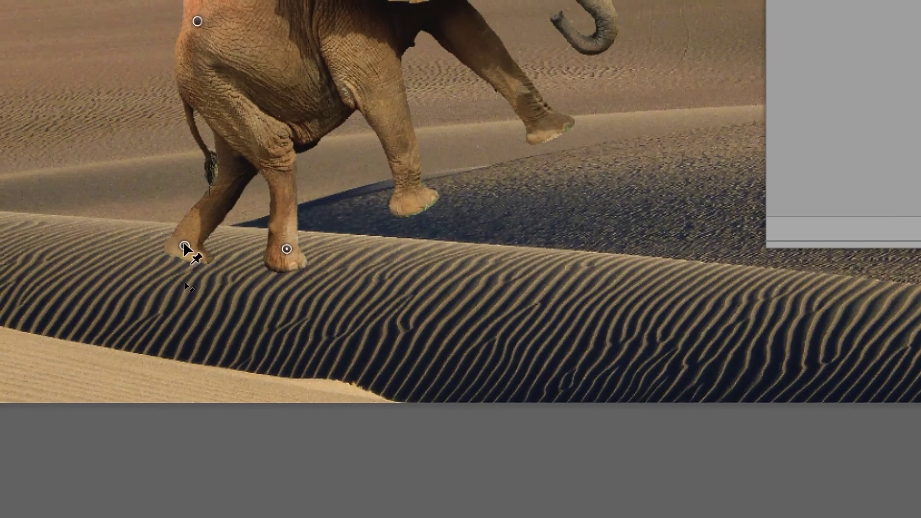
pyautogui.moveTo(121, 243); pyautogui.dragTo(157, 245)
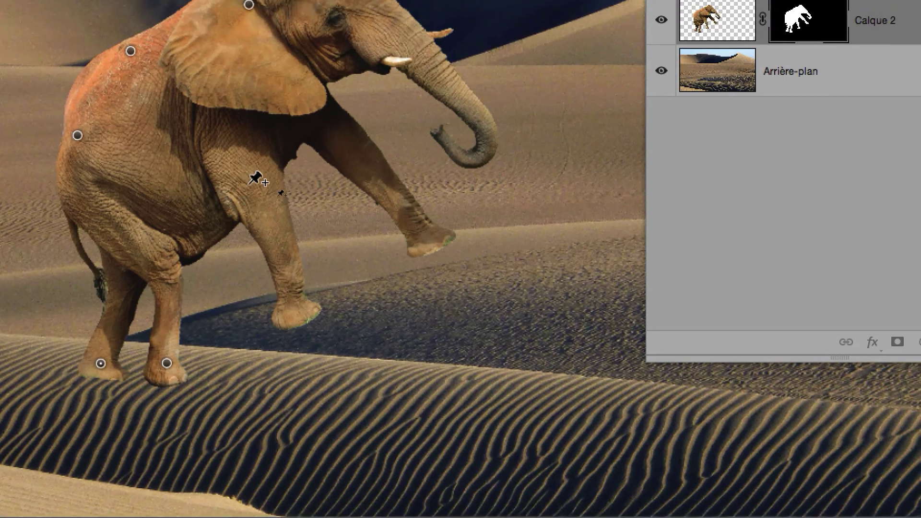
pyautogui.click(341, 48)
pyautogui.moveTo(265, 218); pyautogui.dragTo(277, 197)
pyautogui.click(257, 194)
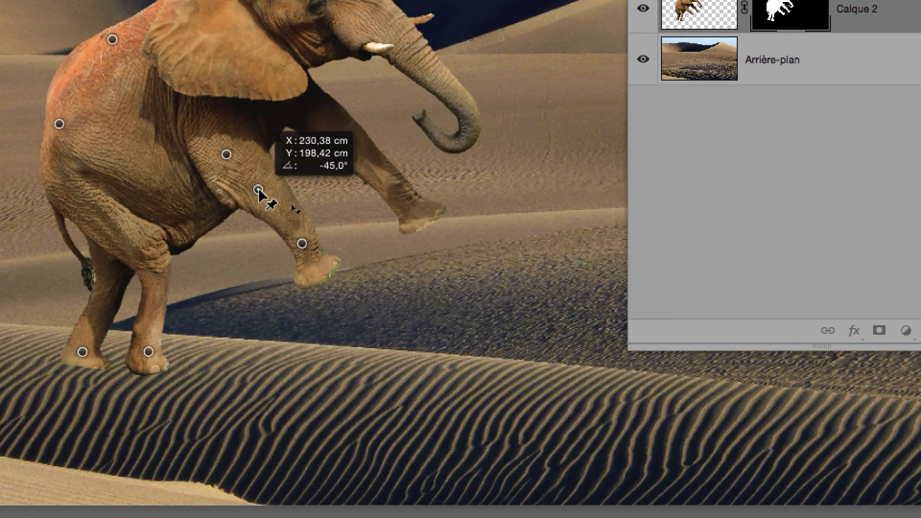
pyautogui.moveTo(258, 189); pyautogui.dragTo(259, 192)
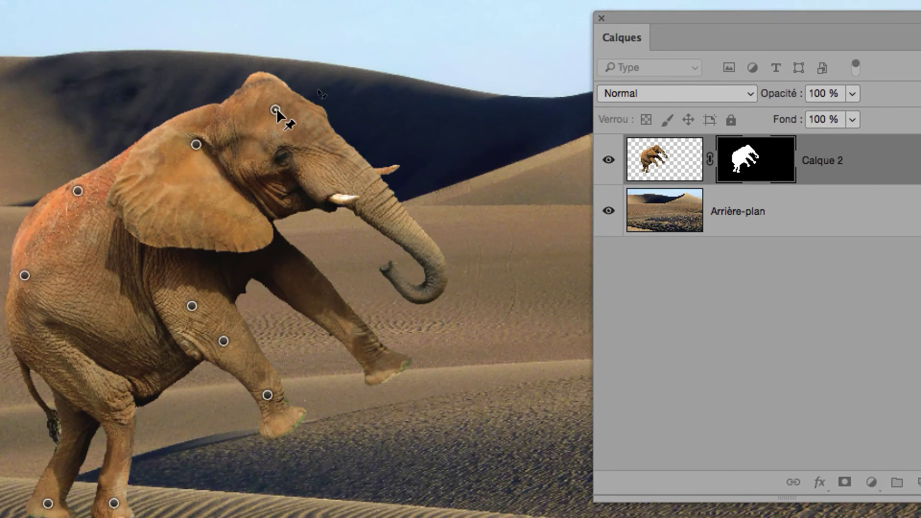
# Tilt the elephant's head back with the forehead pin, and raise the trunk forward while shaping its curled end
pyautogui.moveTo(320, 93); pyautogui.dragTo(305, 80)
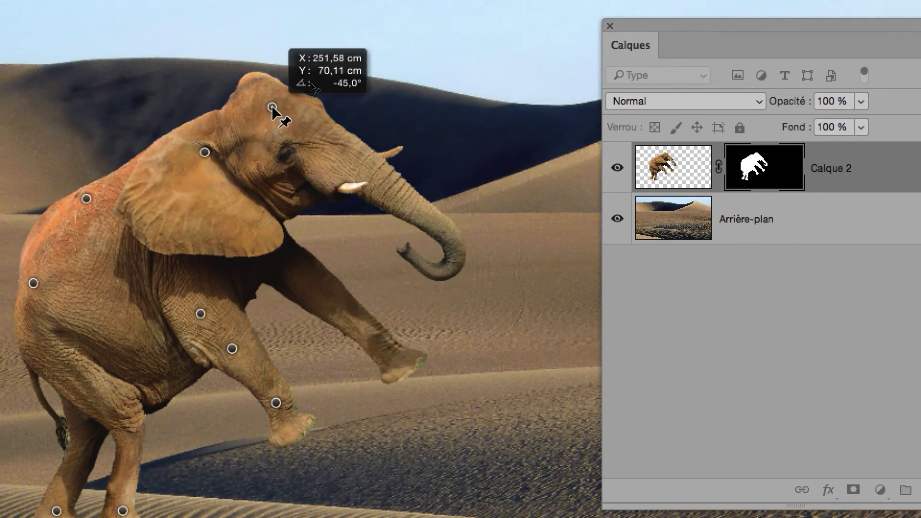
pyautogui.moveTo(272, 108); pyautogui.dragTo(336, 103)
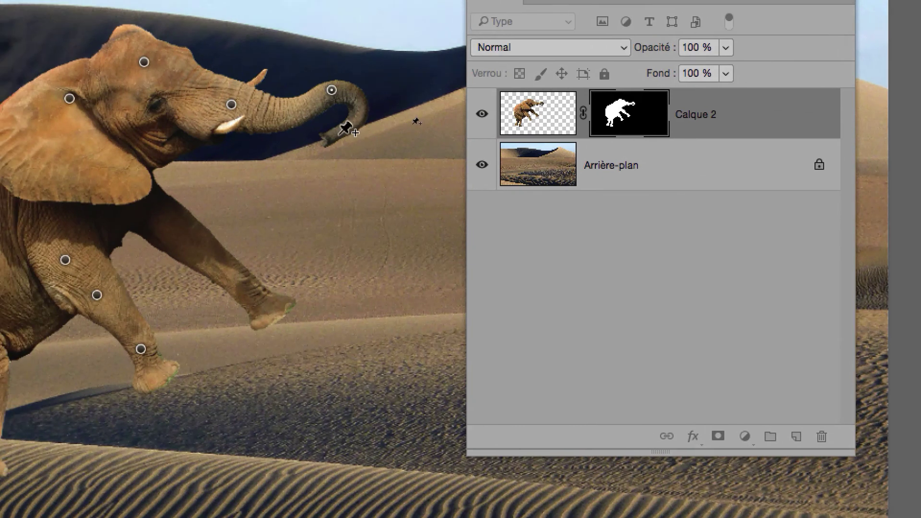
pyautogui.moveTo(338, 133)
pyautogui.mouseDown()
pyautogui.moveTo(360, 130)
pyautogui.moveTo(346, 136)
pyautogui.mouseUp()
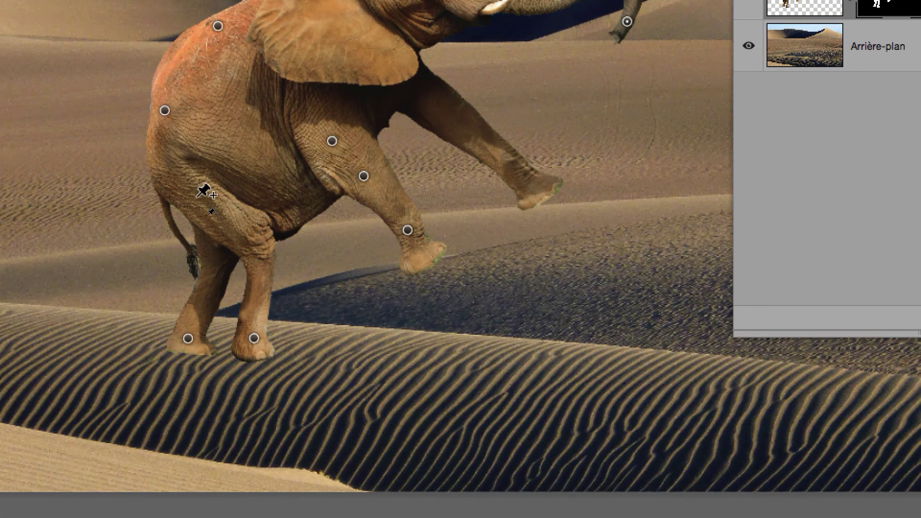
# Add a pin on the hind thigh, and refine the positions of the near hind foot and front shoulder pins
pyautogui.click(203, 201)
pyautogui.moveTo(196, 198); pyautogui.dragTo(195, 183)
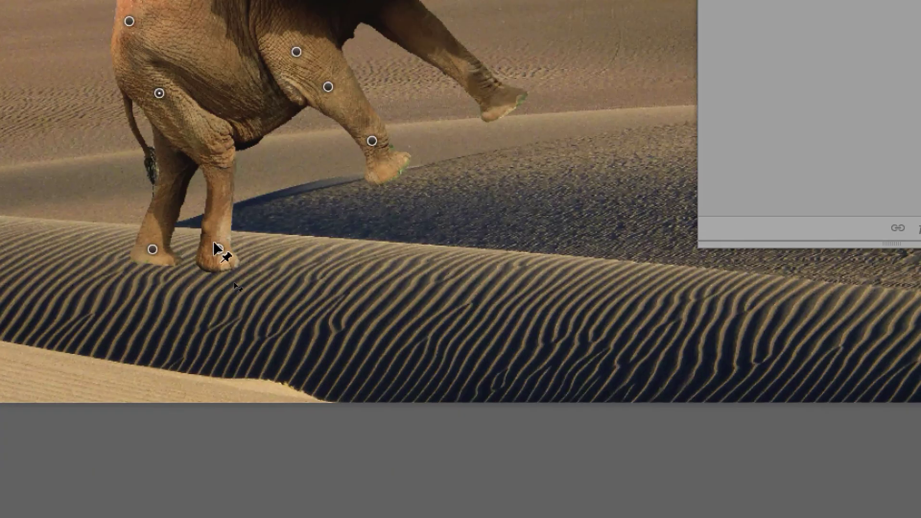
pyautogui.moveTo(213, 244)
pyautogui.mouseDown()
pyautogui.moveTo(226, 243)
pyautogui.moveTo(207, 233)
pyautogui.mouseUp()
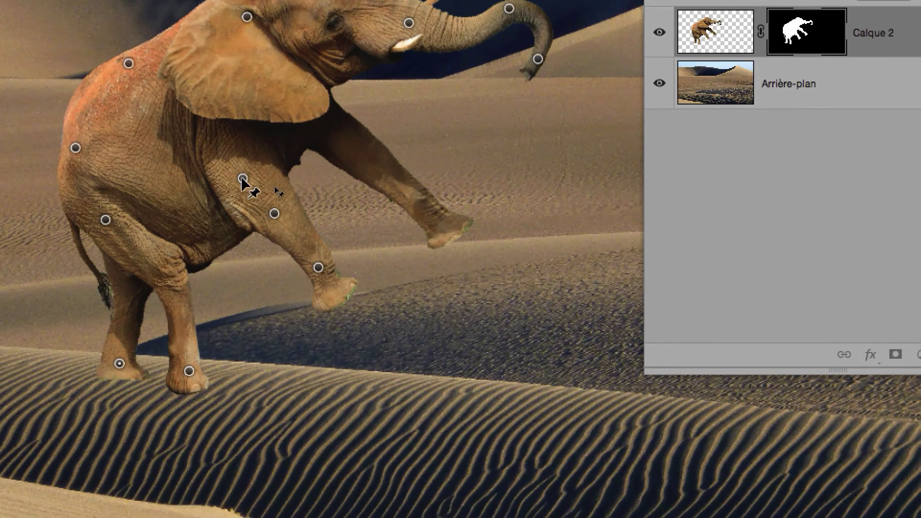
pyautogui.moveTo(242, 179); pyautogui.dragTo(249, 151)
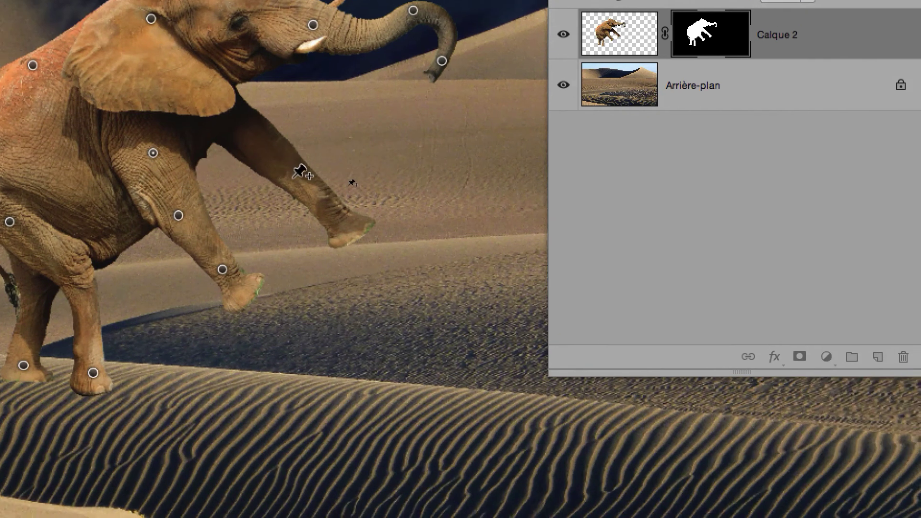
# Pin the far front leg at its middle and foot, and bend the lower leg downward
pyautogui.click(386, 225)
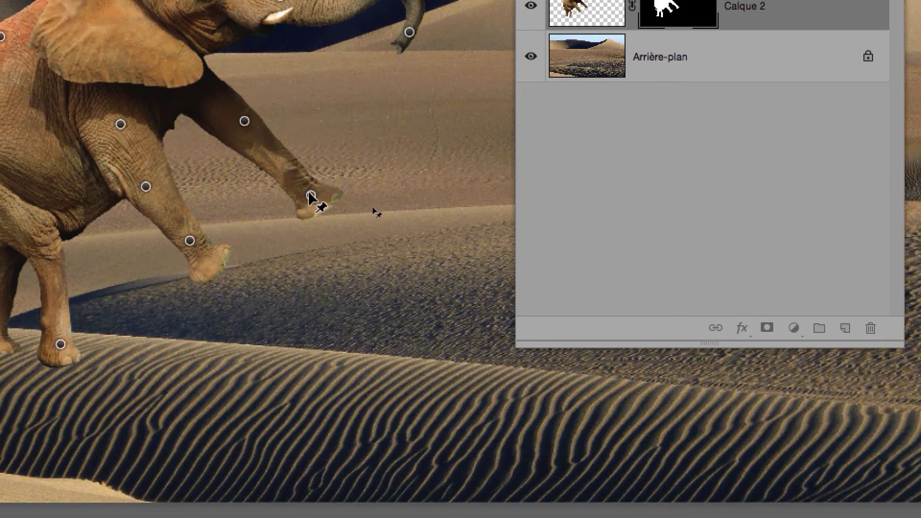
pyautogui.moveTo(316, 188); pyautogui.dragTo(287, 178)
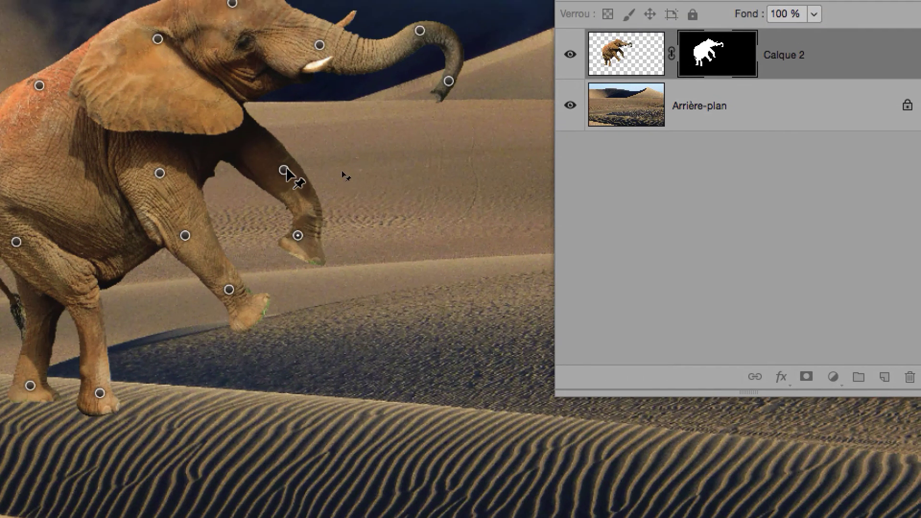
pyautogui.click(283, 171)
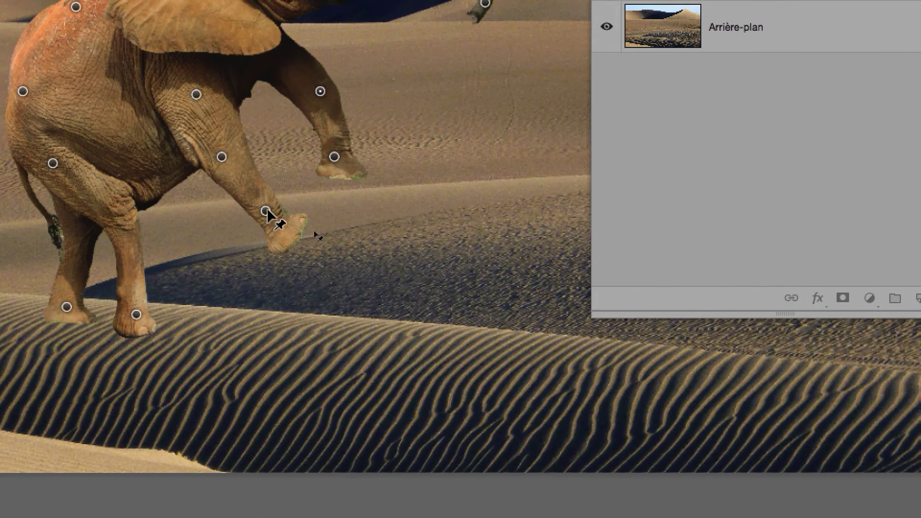
# Refine the bend of the near front leg with its knee and ankle pins, and commit the puppet warp
pyautogui.moveTo(279, 310); pyautogui.dragTo(296, 288)
pyautogui.moveTo(273, 201); pyautogui.dragTo(273, 206)
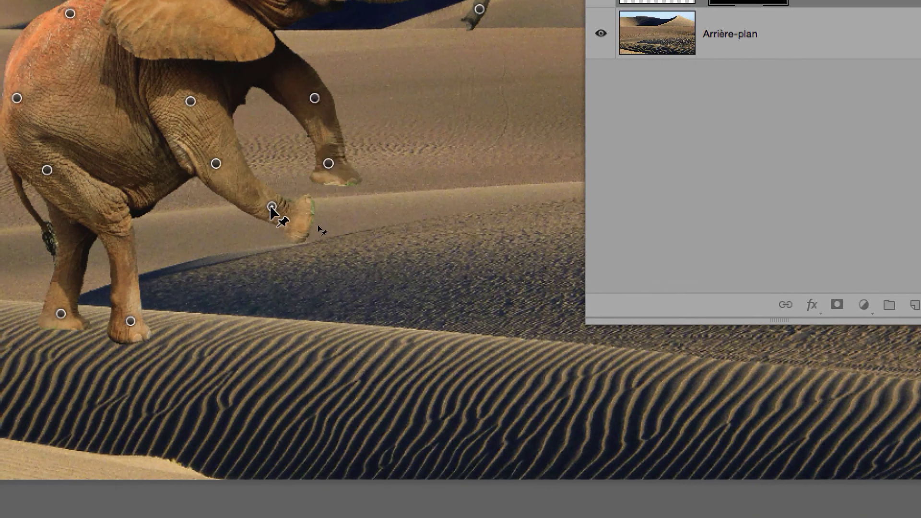
pyautogui.moveTo(212, 168); pyautogui.dragTo(223, 155)
pyautogui.moveTo(256, 188); pyautogui.dragTo(268, 204)
pyautogui.press('alt')
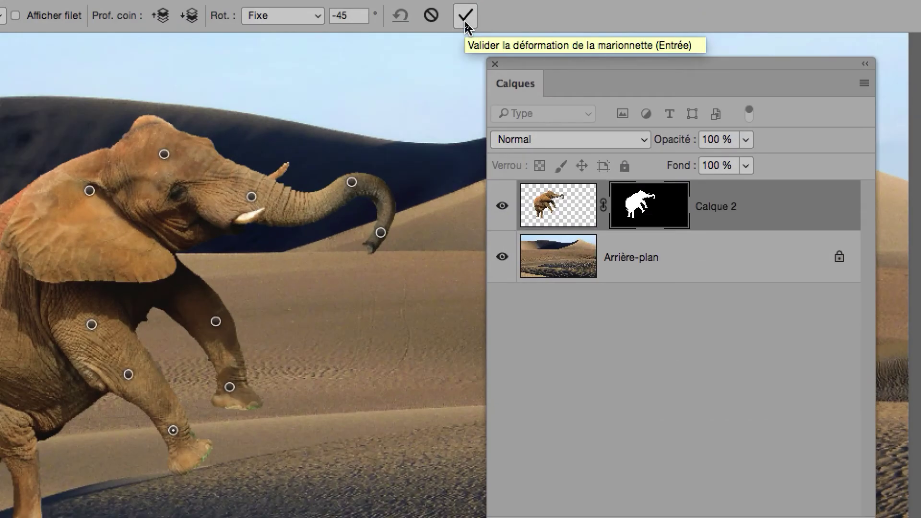
pyautogui.click(465, 24)
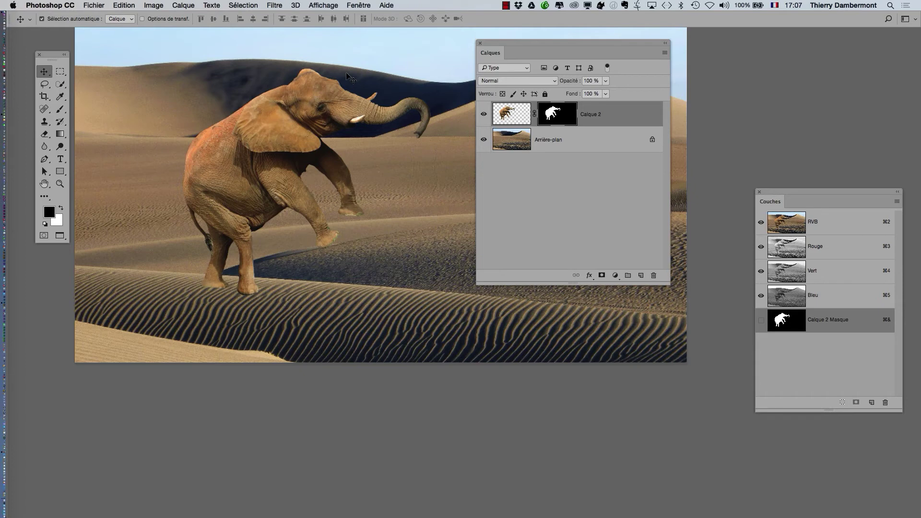
# Restart Puppet Warp on the elephant layer, show and hide its mesh, and cancel the operation
pyautogui.click(123, 4)
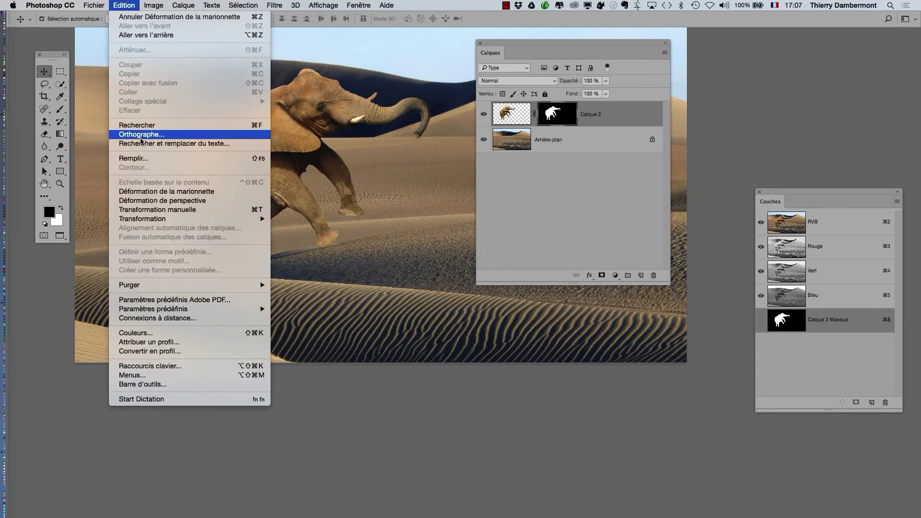
pyautogui.click(144, 190)
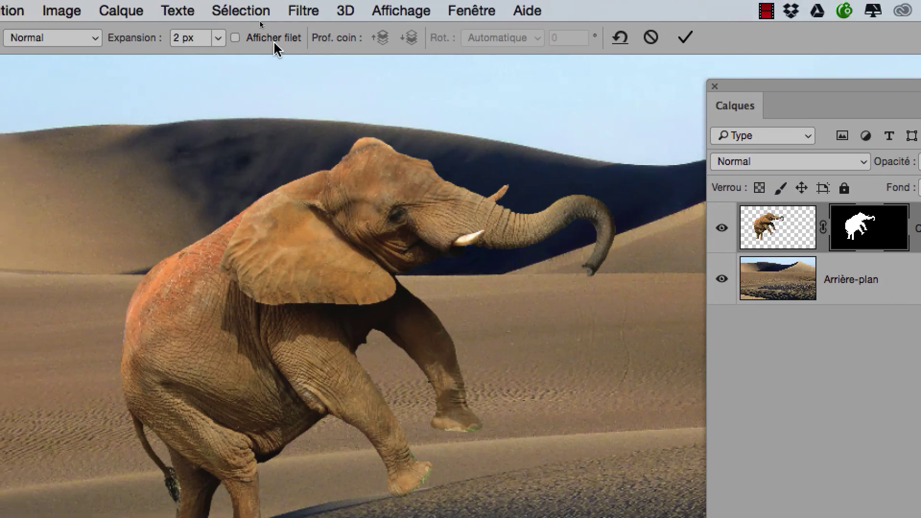
pyautogui.click(274, 41)
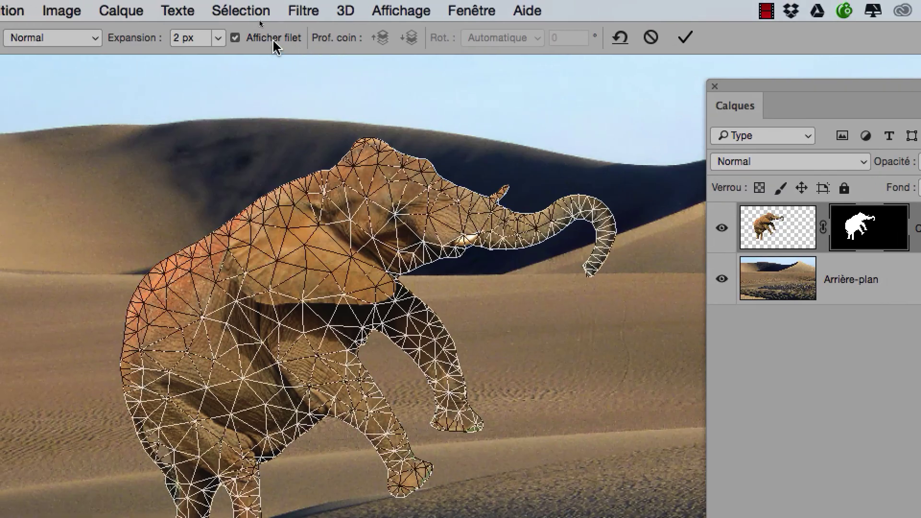
pyautogui.click(276, 47)
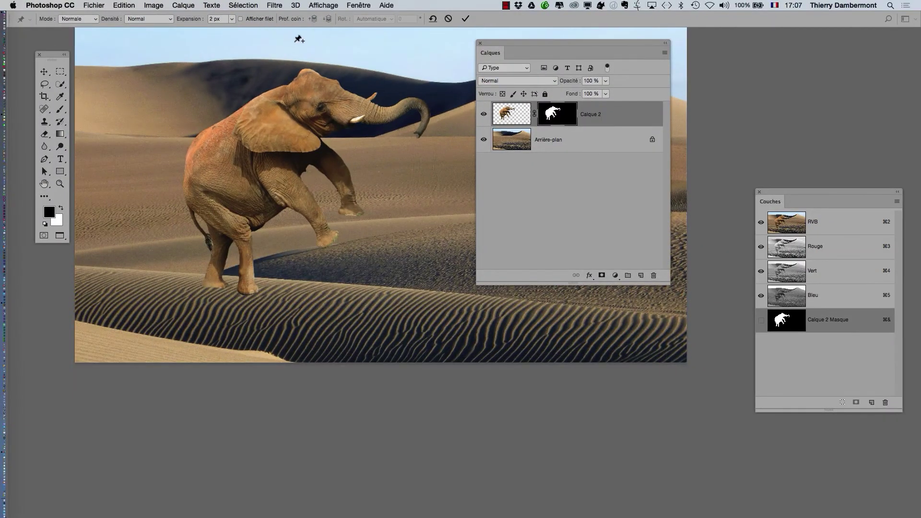
pyautogui.click(123, 6)
pyautogui.click(124, 6)
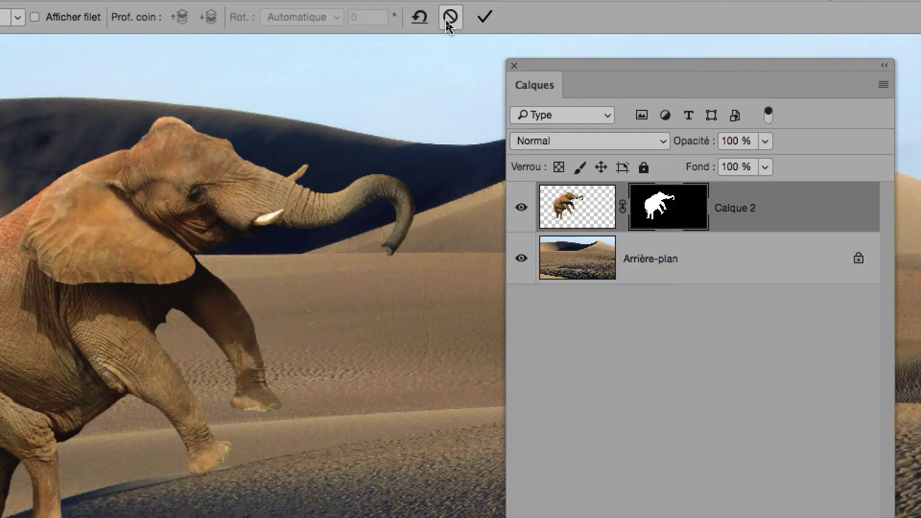
pyautogui.click(447, 22)
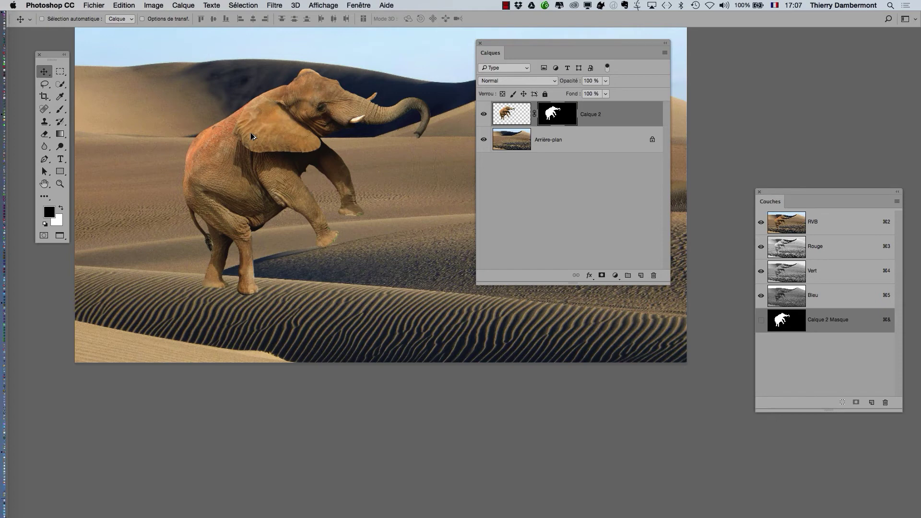
# Undo the puppet warp applied to the elephant layer
pyautogui.press('super+z')
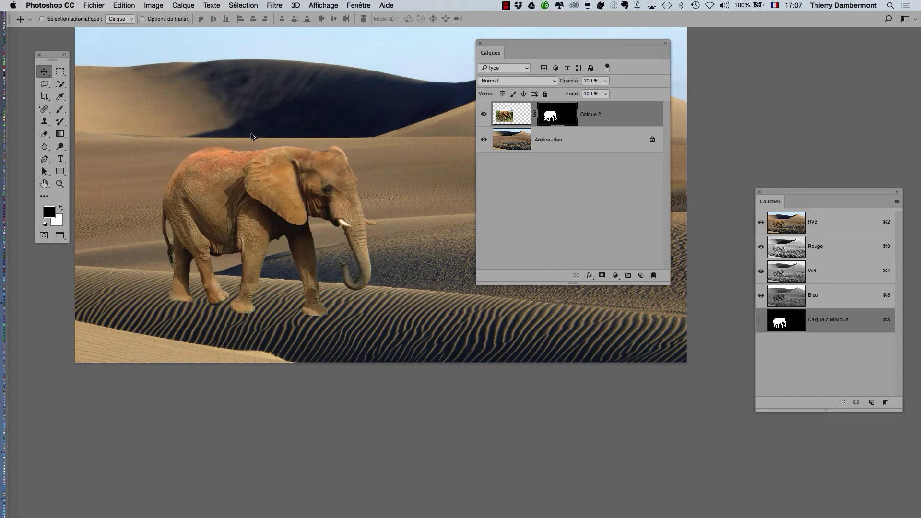
pyautogui.click(132, 8)
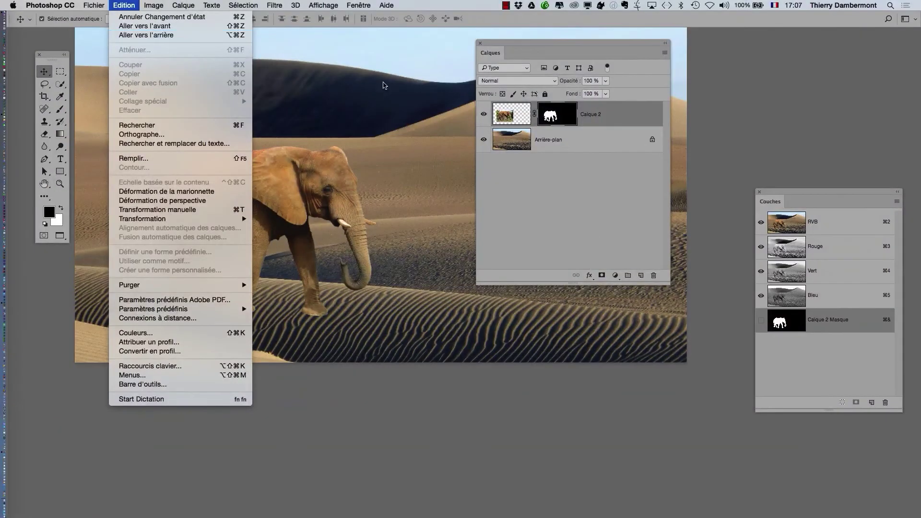
pyautogui.click(781, 93)
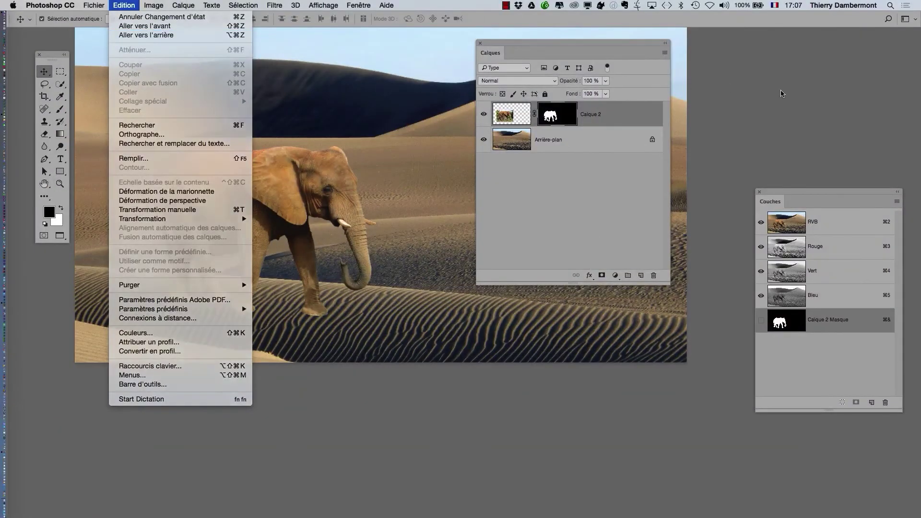
# Move the Layers panel off the dunes, and display the History panel floating and enlarged vertically
pyautogui.moveTo(528, 46); pyautogui.dragTo(93, 250)
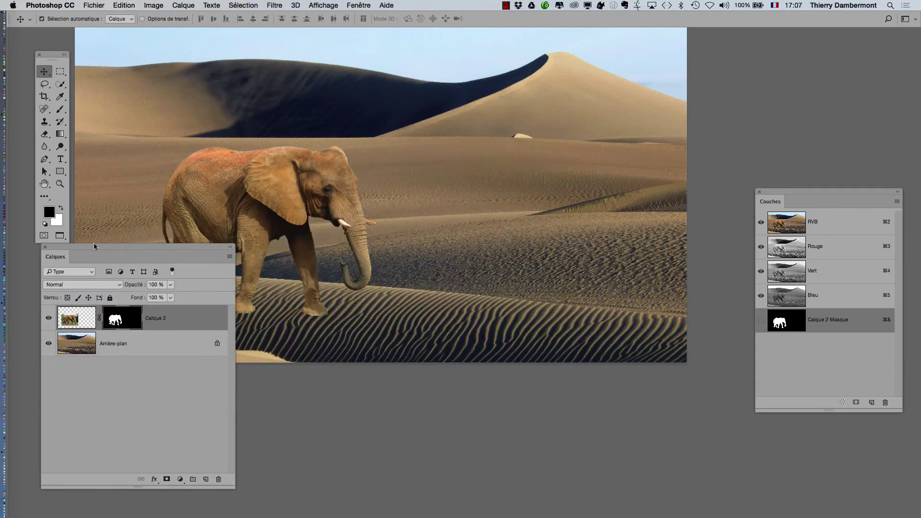
pyautogui.click(366, 5)
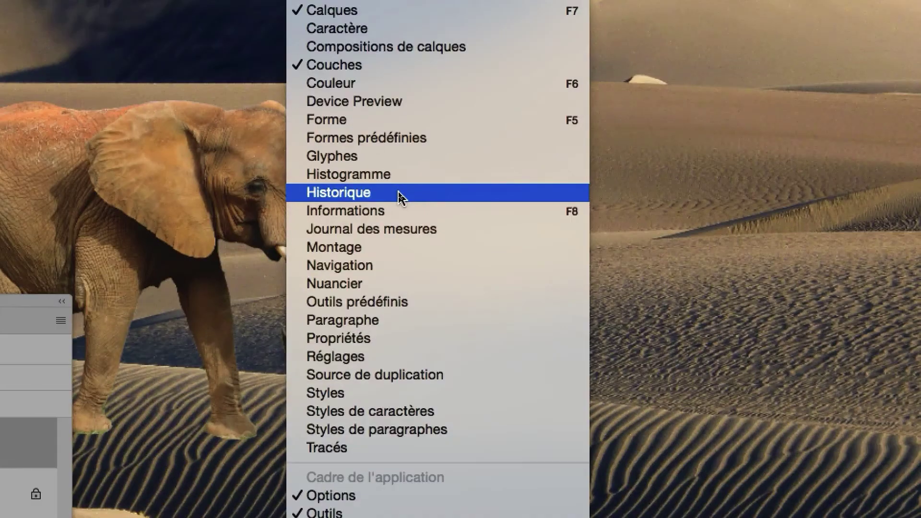
pyautogui.click(399, 195)
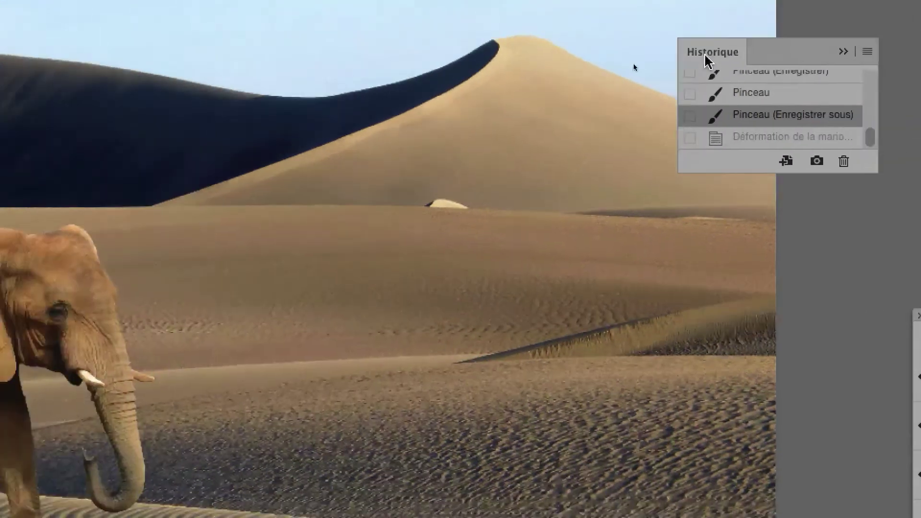
pyautogui.moveTo(706, 58); pyautogui.dragTo(362, 75)
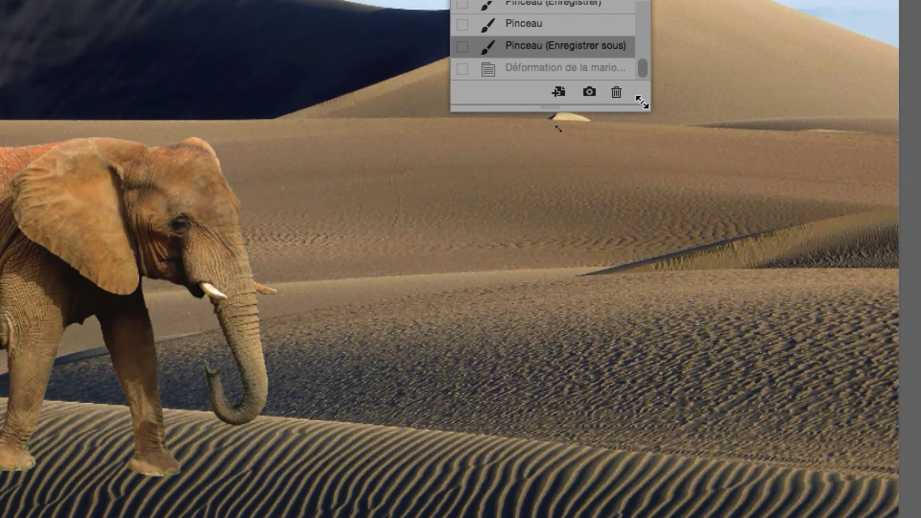
pyautogui.moveTo(643, 102); pyautogui.dragTo(740, 517)
pyautogui.moveTo(678, 376); pyautogui.dragTo(671, 486)
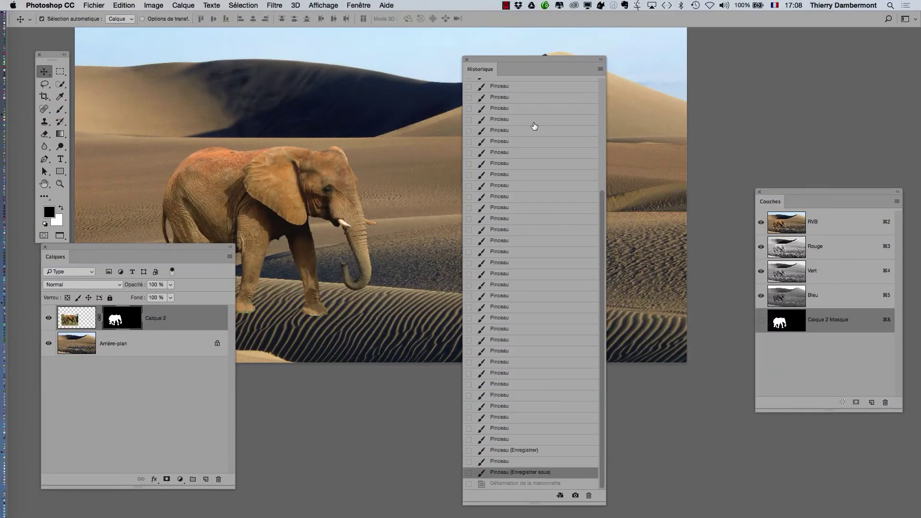
# Browse the history list, restore the Déformation de la marionnette state, and go back to Pinceau (Enregistrer sous)
pyautogui.scroll(5, 629, 232)
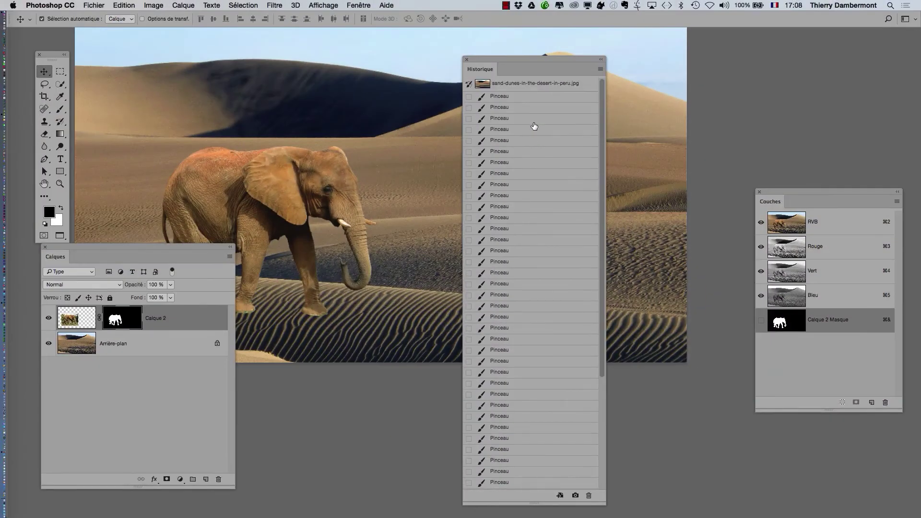
pyautogui.scroll(-5, 533, 127)
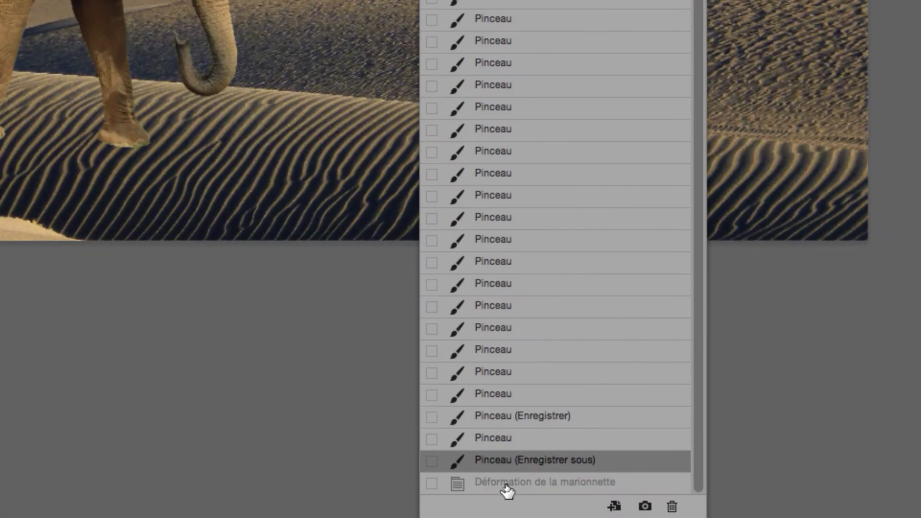
pyautogui.click(507, 490)
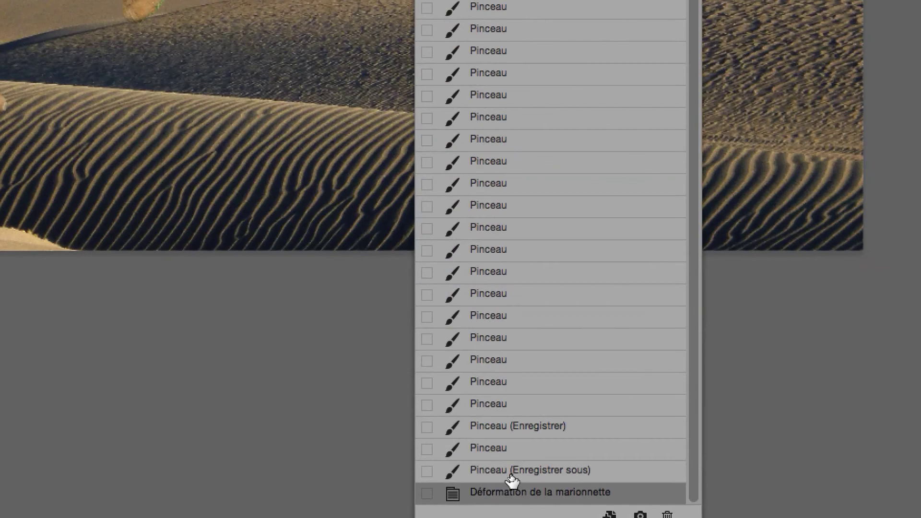
pyautogui.click(511, 476)
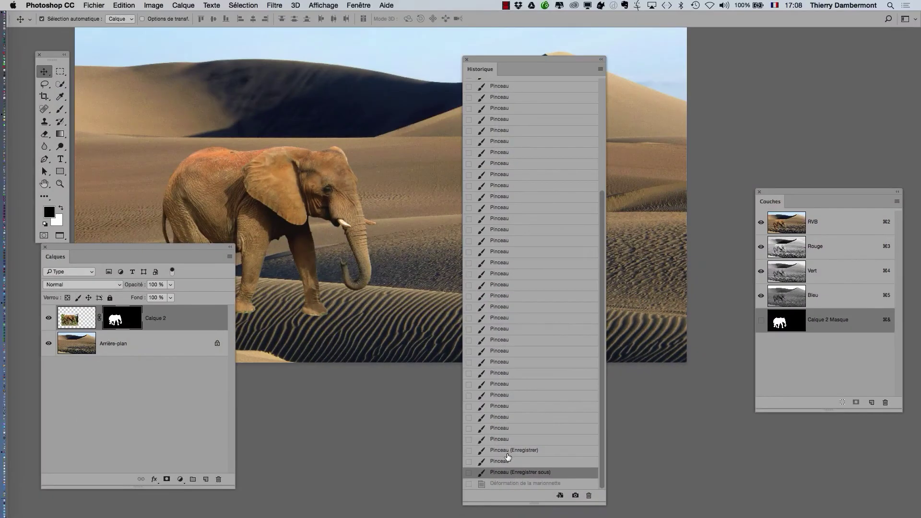
# Revert the document through the history to the Pinceau state six entries above Pinceau (Enregistrer)
pyautogui.click(510, 428)
pyautogui.click(511, 428)
pyautogui.click(512, 383)
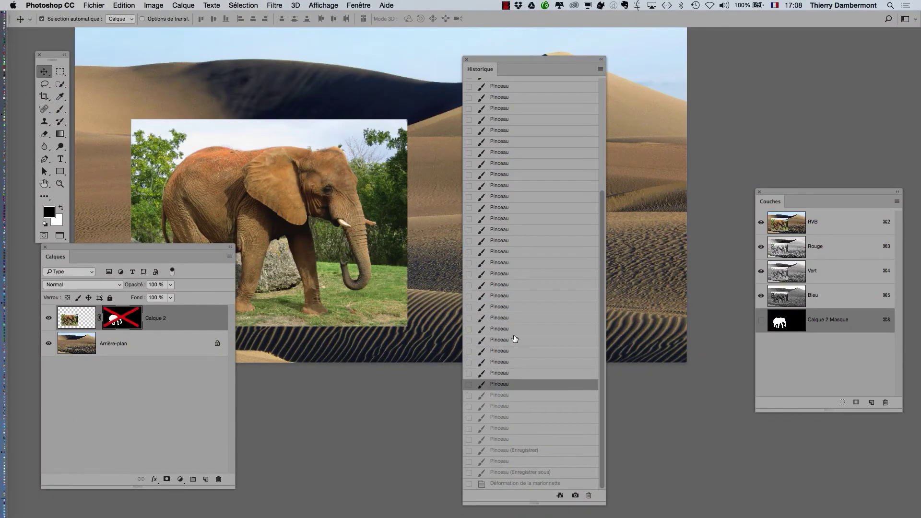
# Revert the document step by step through the history to progressively earlier Pinceau states
pyautogui.click(516, 340)
pyautogui.click(527, 252)
pyautogui.click(528, 207)
pyautogui.click(520, 121)
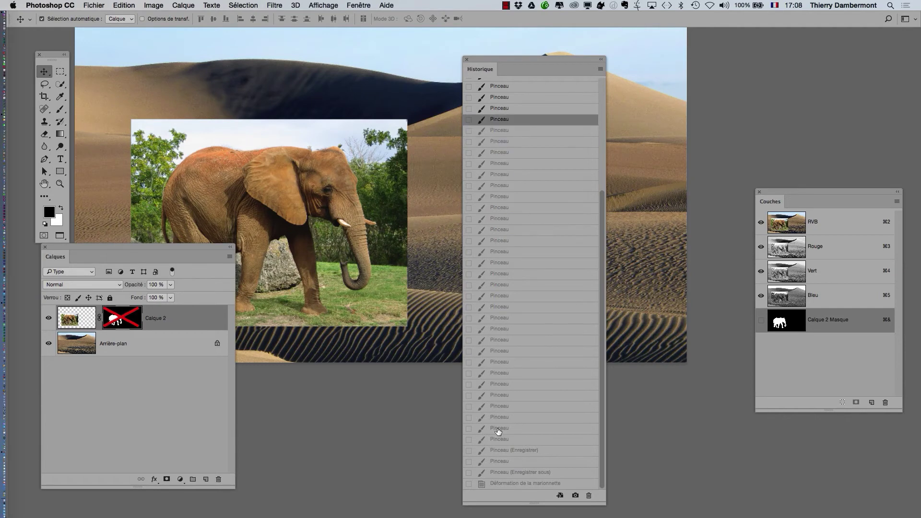
# Advance through the history to Déformation de la marionnette, and set the document back to the Pinceau (Enregistrer sous) state
pyautogui.click(510, 450)
pyautogui.click(513, 472)
pyautogui.click(510, 484)
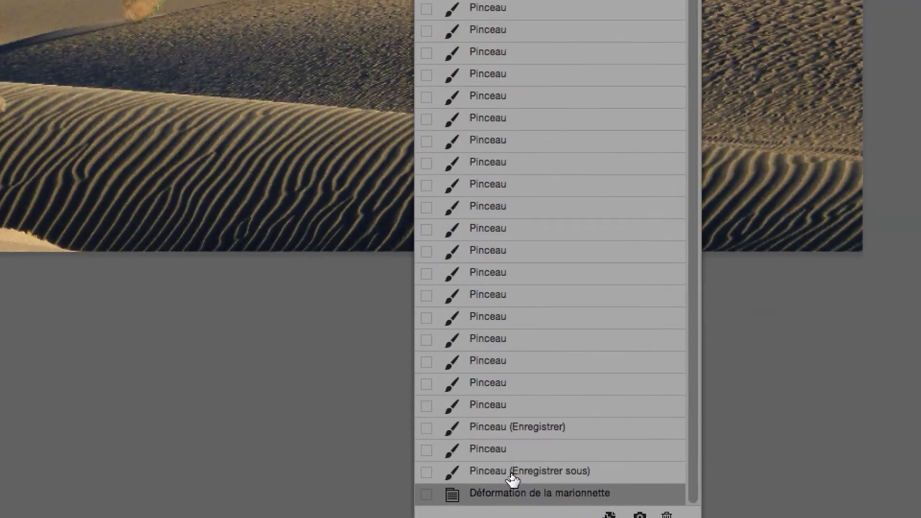
pyautogui.click(512, 475)
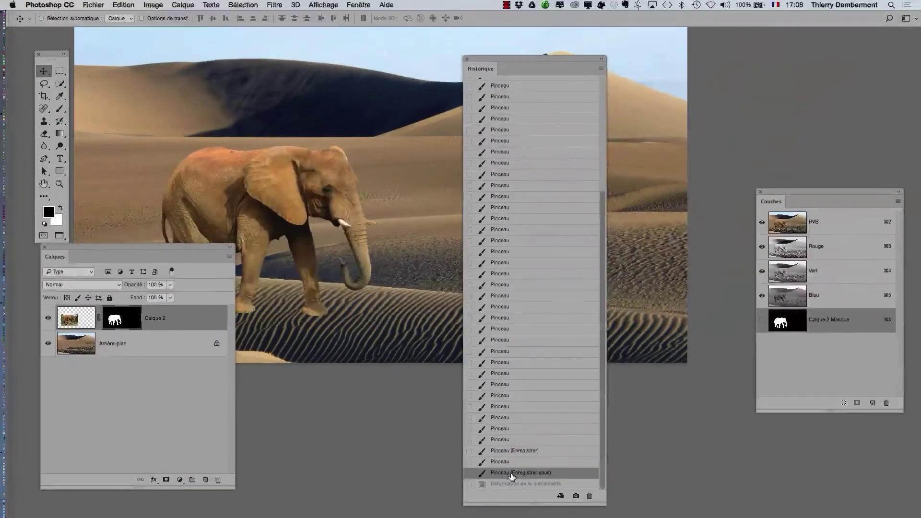
# Move the Layers panel off the elephant and close the History panel
pyautogui.moveTo(485, 62); pyautogui.dragTo(277, 427)
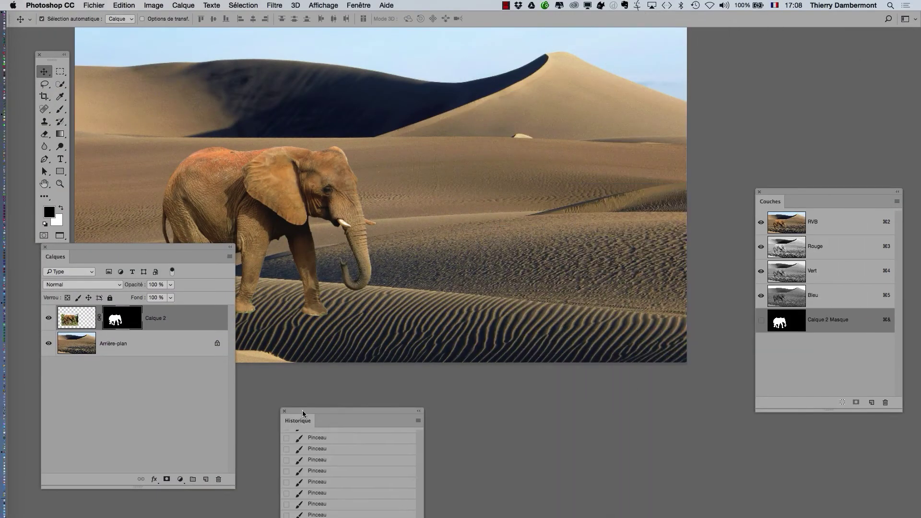
pyautogui.moveTo(114, 248); pyautogui.dragTo(667, 62)
pyautogui.moveTo(350, 407); pyautogui.dragTo(350, 68)
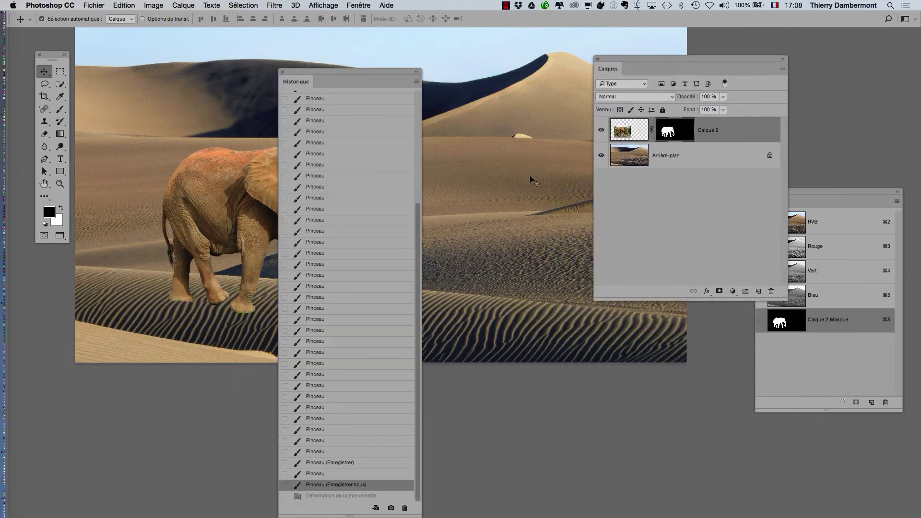
pyautogui.click(283, 72)
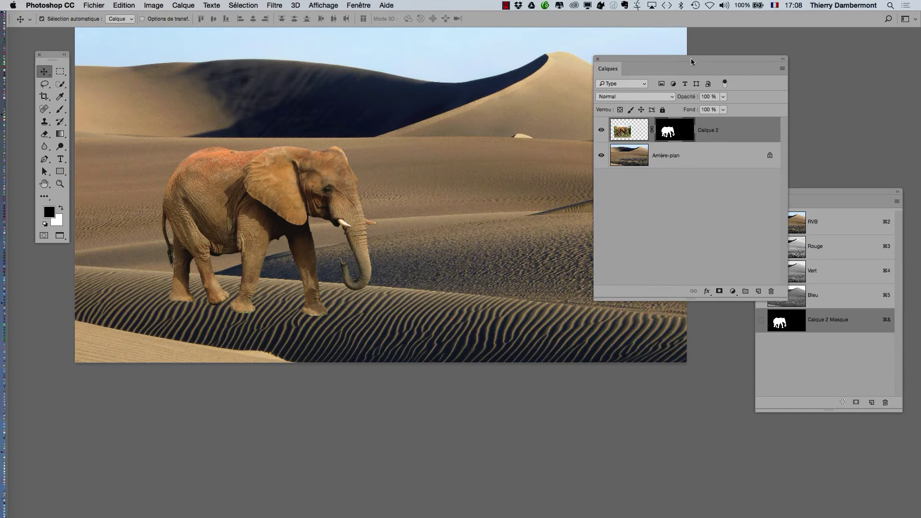
# Reposition and widen the Layers panel, and convert Calque 2 with its mask into a smart object
pyautogui.moveTo(691, 59); pyautogui.dragTo(611, 61)
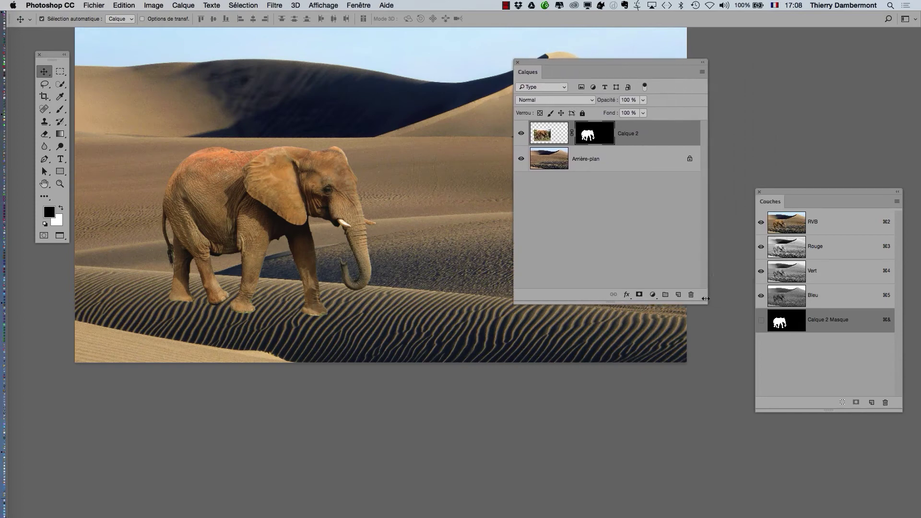
pyautogui.moveTo(705, 298); pyautogui.dragTo(746, 300)
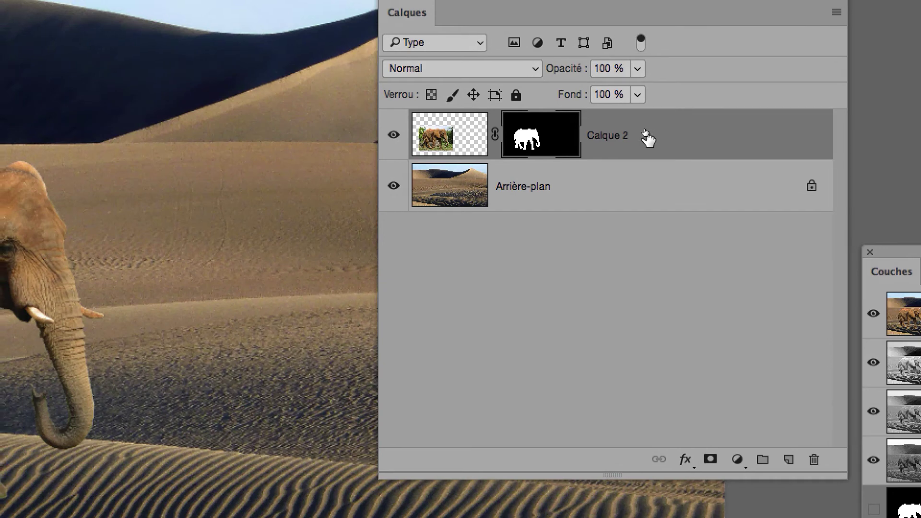
pyautogui.rightClick(647, 140)
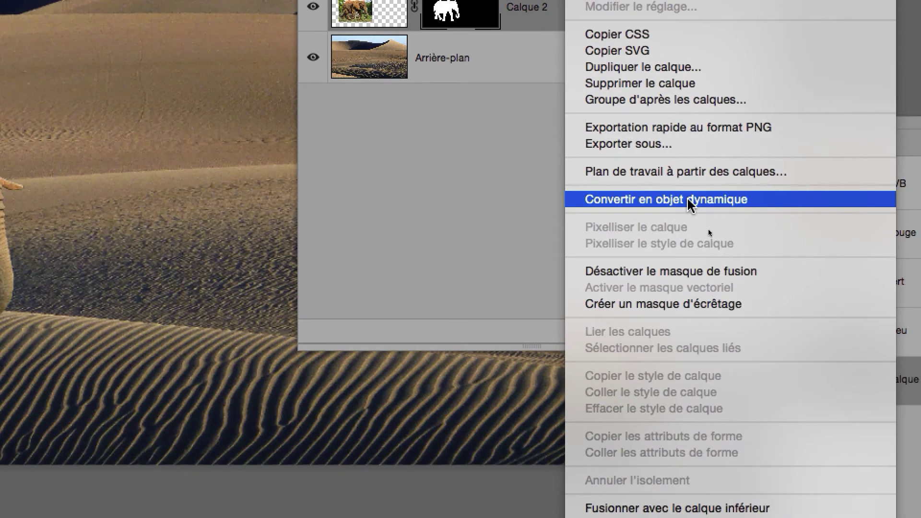
pyautogui.click(690, 204)
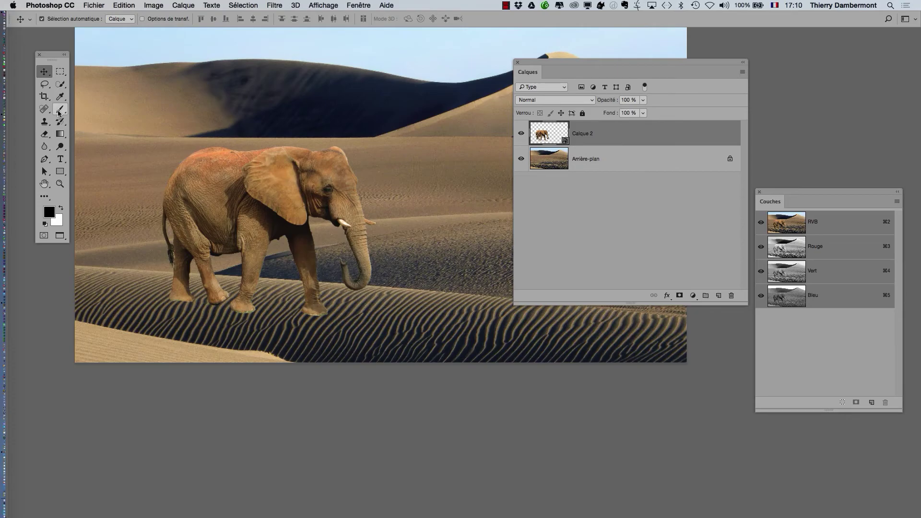
# Try to paint on the elephant smart object with the Brush tool, and decline to rasterize it
pyautogui.press('super')
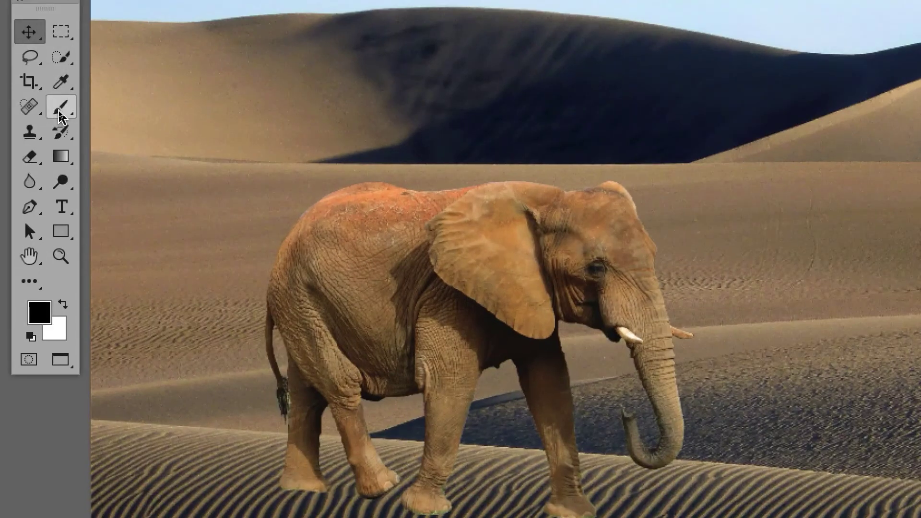
pyautogui.click(58, 117)
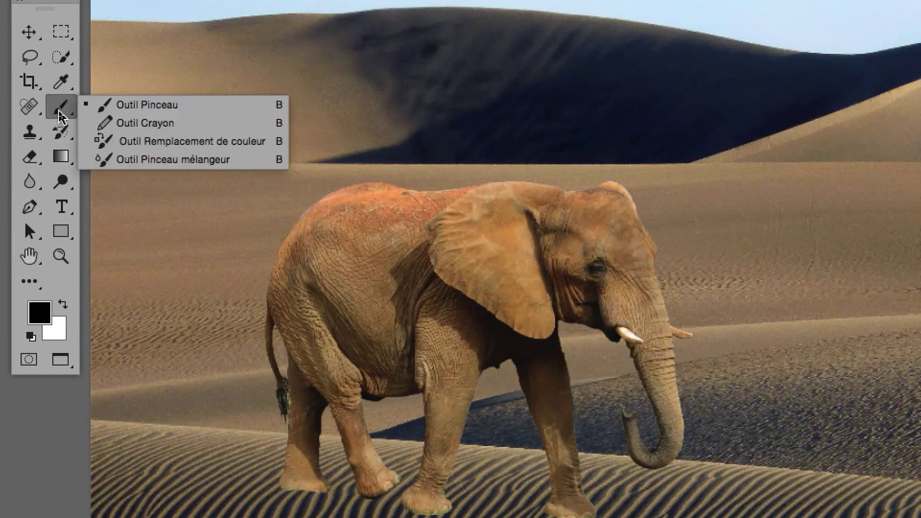
pyautogui.click(92, 106)
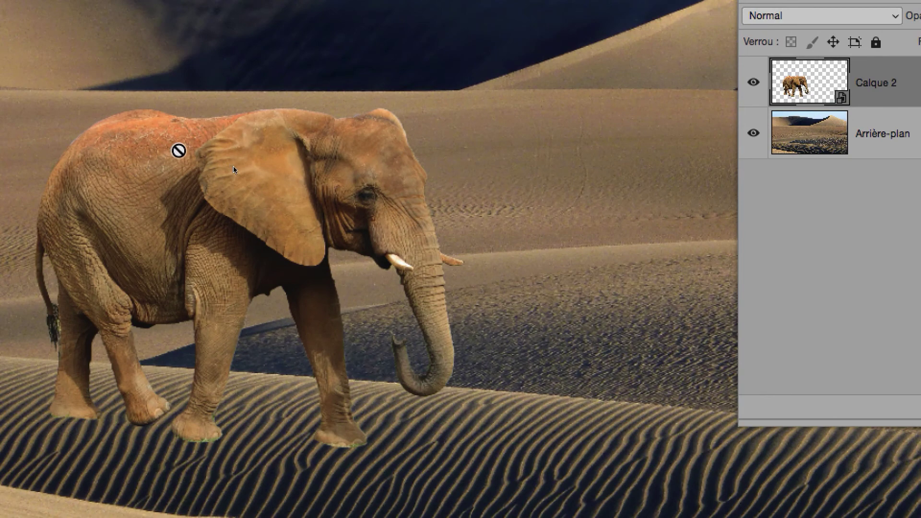
pyautogui.click(178, 151)
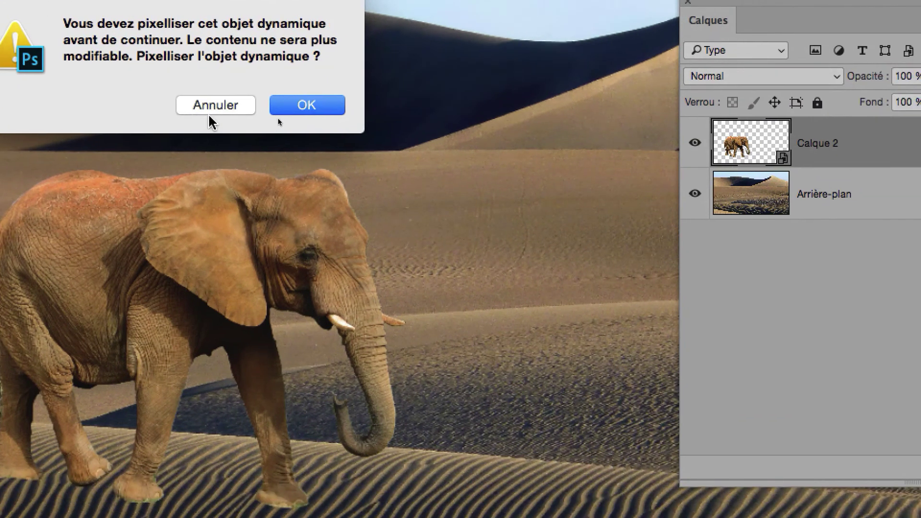
pyautogui.click(277, 163)
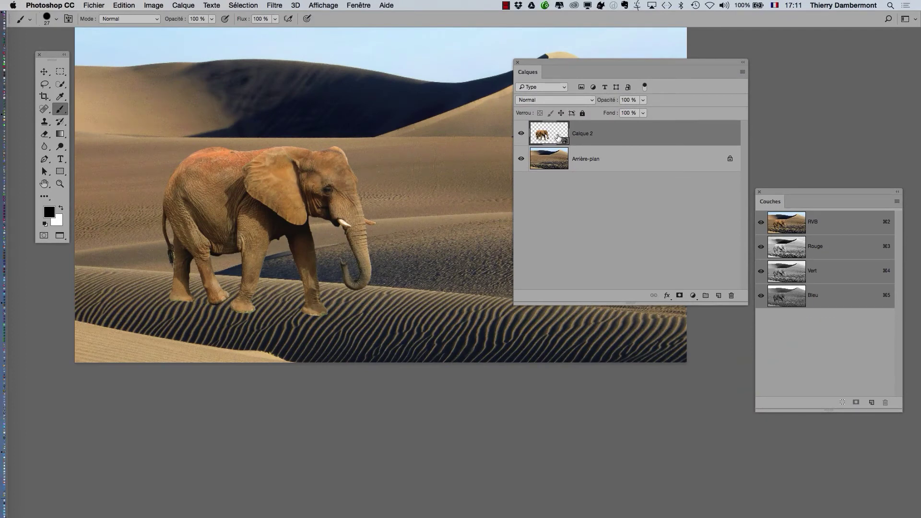
# Start Puppet Warp on Calque 2, pin the elephant's rump, head and trunk base, and raise the trunk
pyautogui.moveTo(551, 61); pyautogui.dragTo(719, 59)
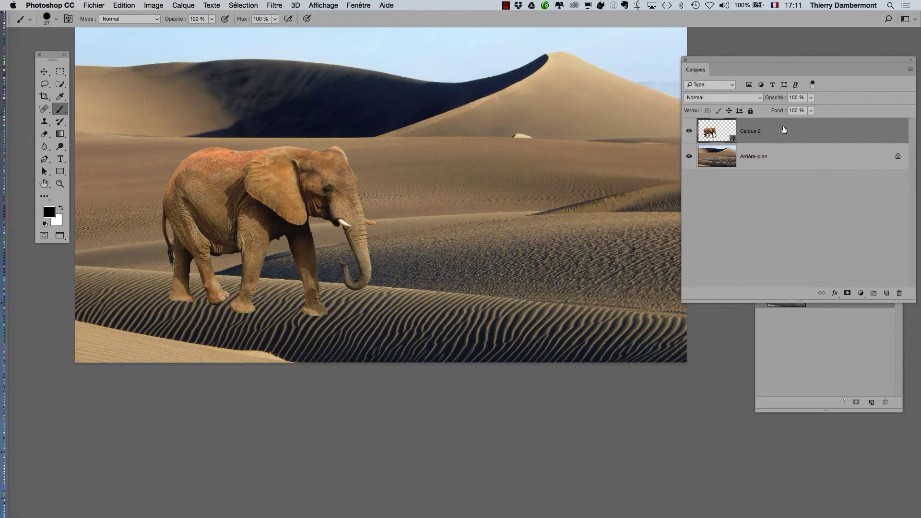
pyautogui.click(120, 5)
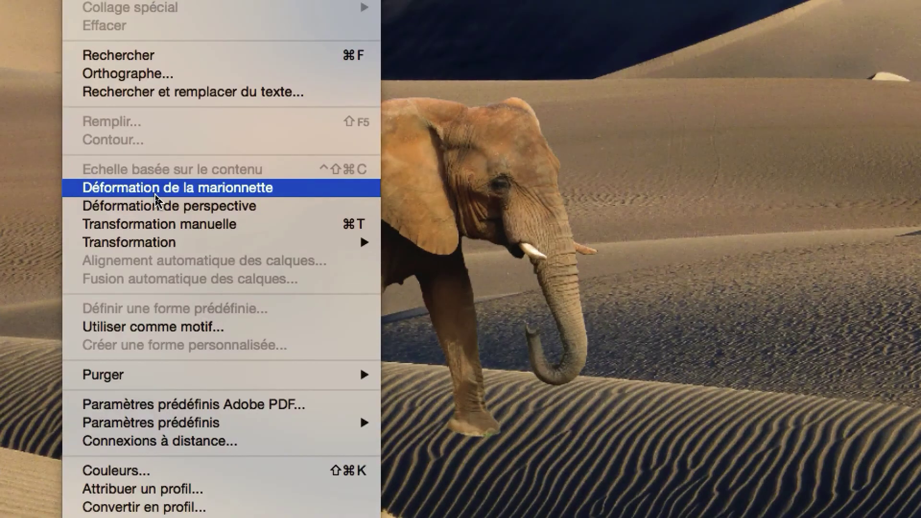
pyautogui.click(156, 187)
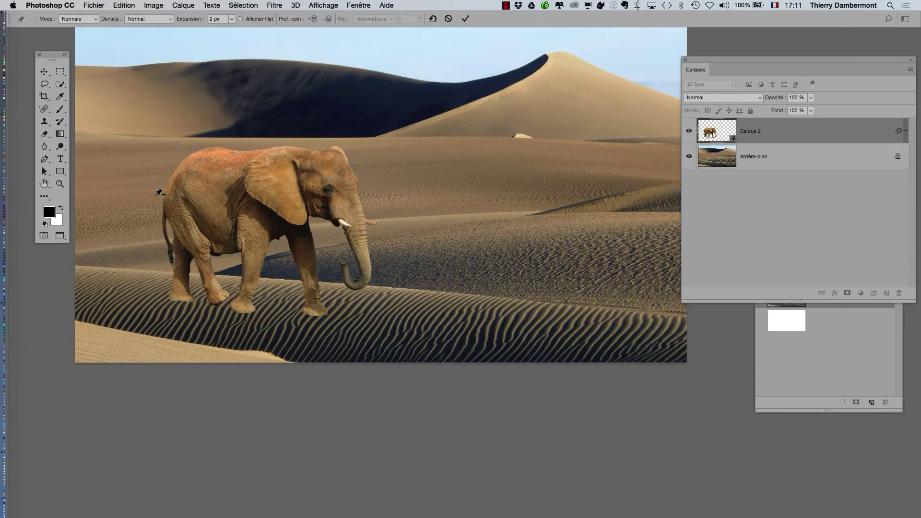
pyautogui.click(220, 168)
pyautogui.click(306, 173)
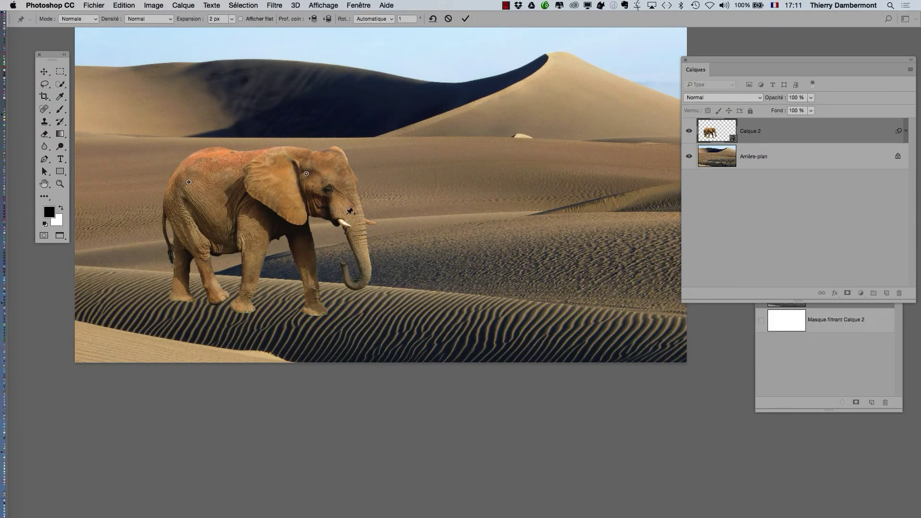
pyautogui.click(347, 209)
pyautogui.moveTo(347, 209); pyautogui.dragTo(355, 187)
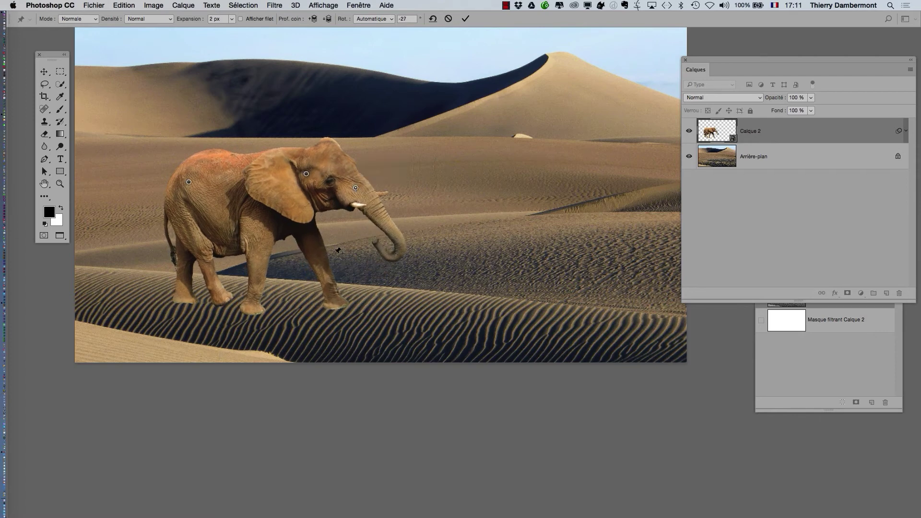
# Pin and reposition both front legs, and raise the elephant's trunk further
pyautogui.click(322, 261)
pyautogui.moveTo(323, 260)
pyautogui.mouseDown()
pyautogui.moveTo(304, 260)
pyautogui.moveTo(315, 267)
pyautogui.mouseUp()
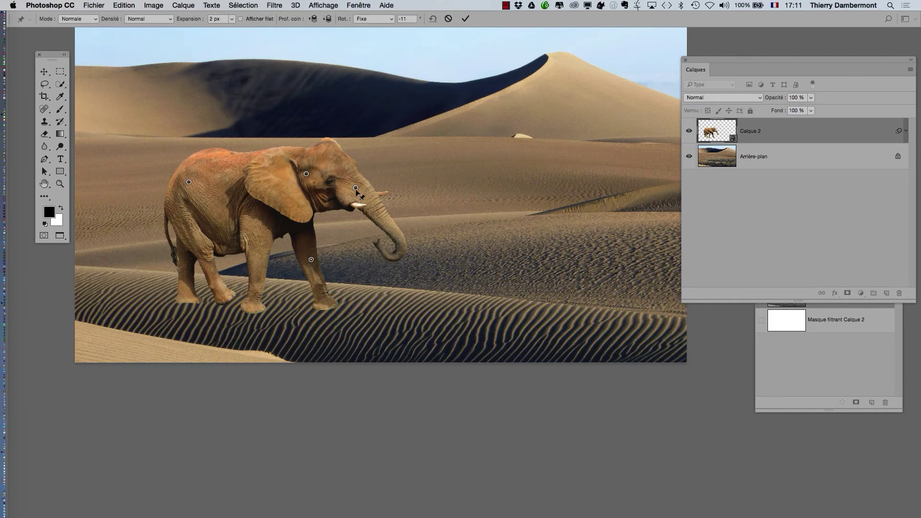
pyautogui.moveTo(356, 187); pyautogui.dragTo(352, 159)
pyautogui.moveTo(269, 287)
pyautogui.mouseDown()
pyautogui.moveTo(278, 277)
pyautogui.moveTo(276, 287)
pyautogui.mouseUp()
# Pin and reposition the hind legs and the foremost foot, fine-tune the rump, and apply the puppet warp
pyautogui.click(231, 288)
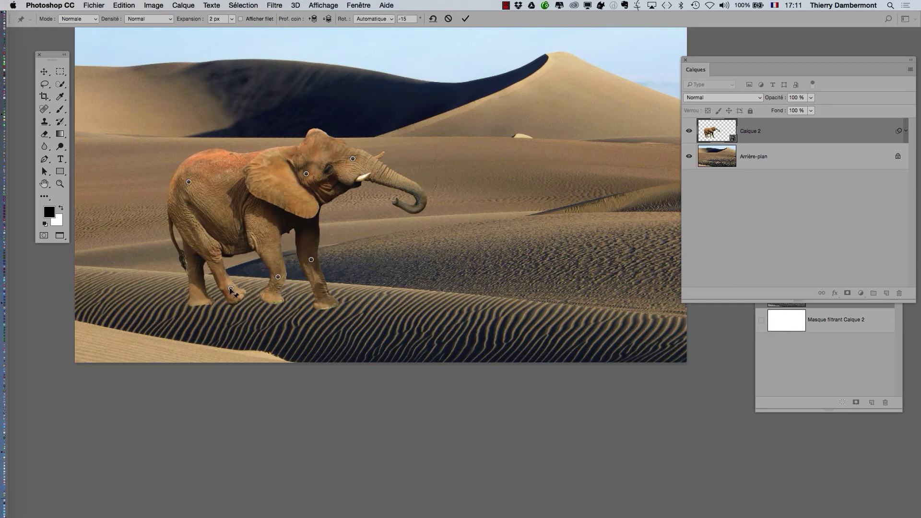
pyautogui.click(199, 287)
pyautogui.moveTo(200, 287); pyautogui.dragTo(225, 257)
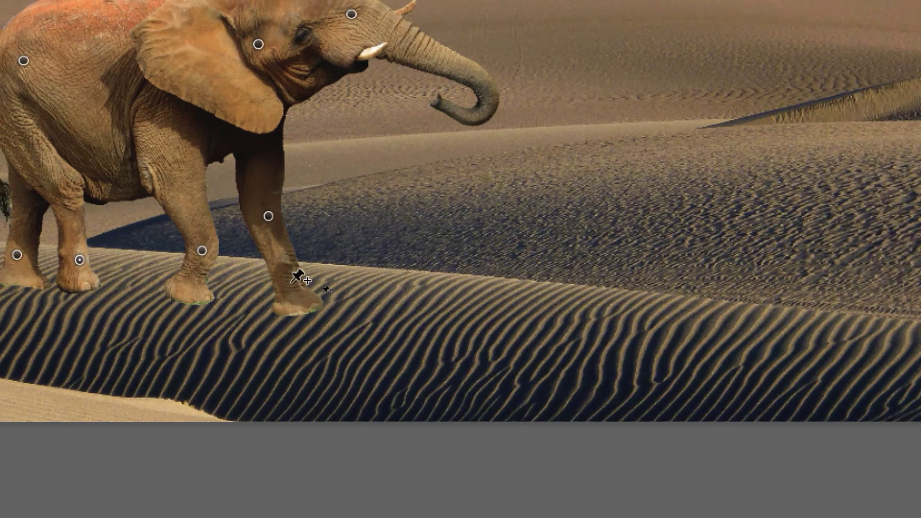
pyautogui.moveTo(292, 282); pyautogui.dragTo(286, 274)
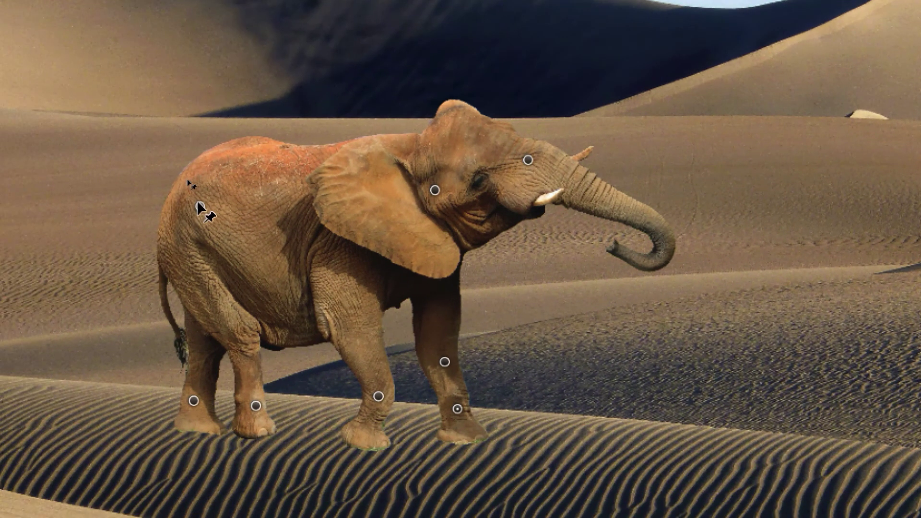
pyautogui.moveTo(199, 206)
pyautogui.mouseDown()
pyautogui.moveTo(196, 220)
pyautogui.moveTo(201, 200)
pyautogui.moveTo(190, 187)
pyautogui.moveTo(199, 205)
pyautogui.mouseUp()
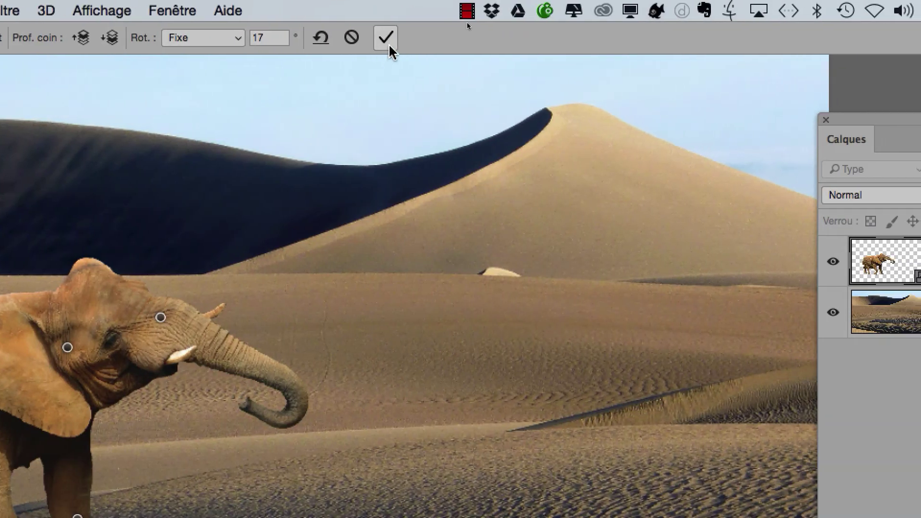
pyautogui.click(387, 37)
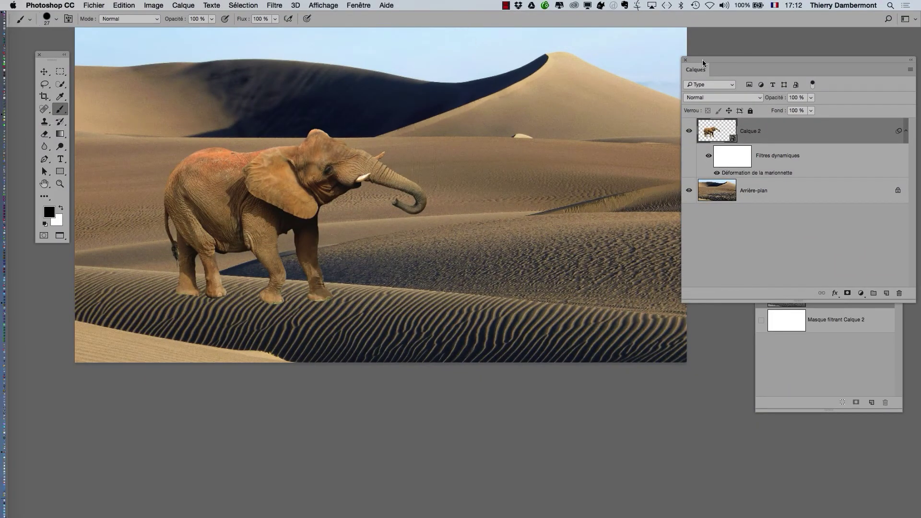
# Compare the elephant with and without the Déformation de la marionnette smart filter by hiding and showing it again
pyautogui.moveTo(702, 59); pyautogui.dragTo(503, 62)
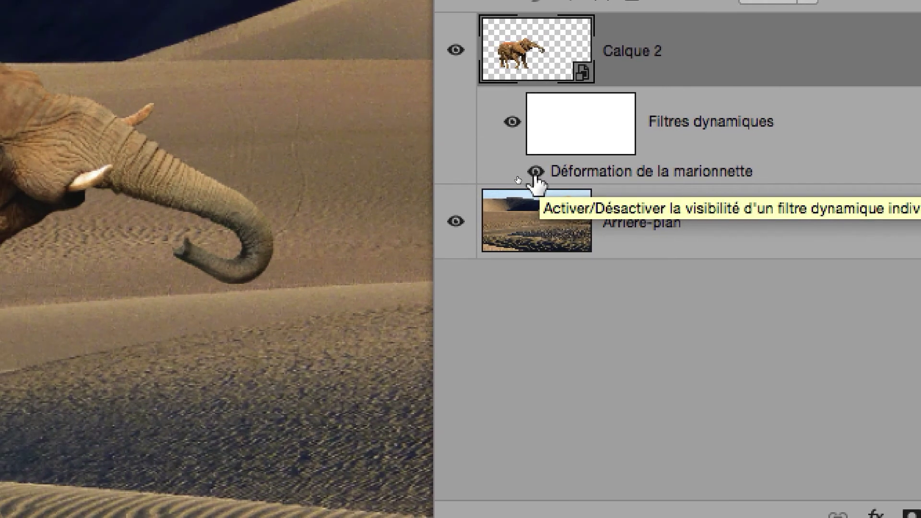
pyautogui.click(535, 174)
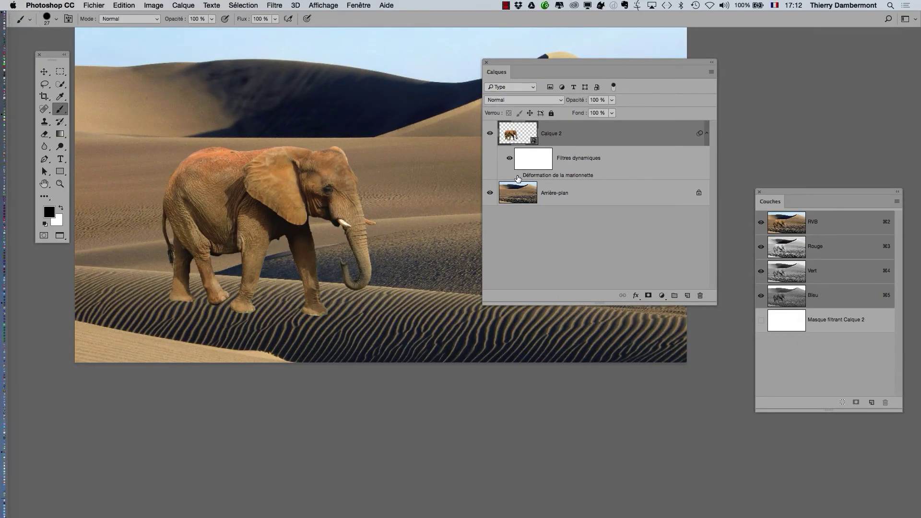
pyautogui.click(517, 175)
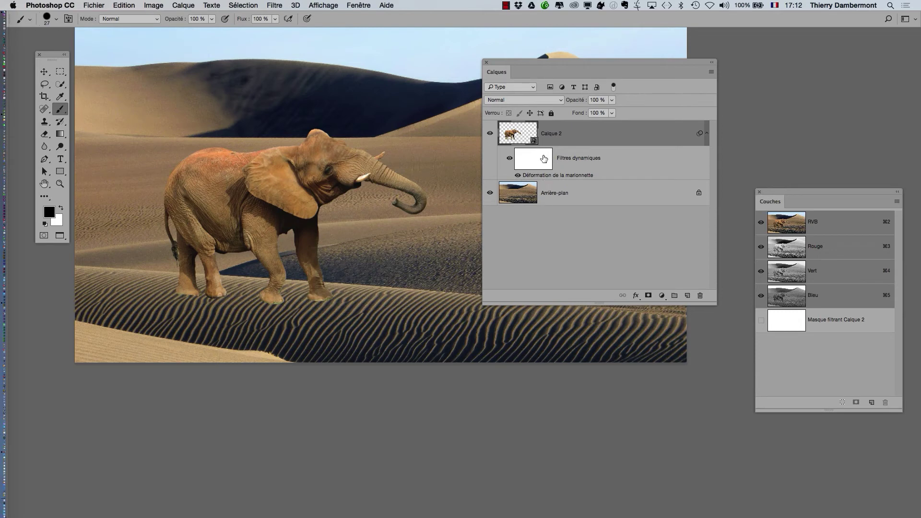
# Reopen the Déformation de la marionnette smart filter, shift the rump pin forward, raise the head pin, and apply the changes
pyautogui.moveTo(522, 71); pyautogui.dragTo(634, 54)
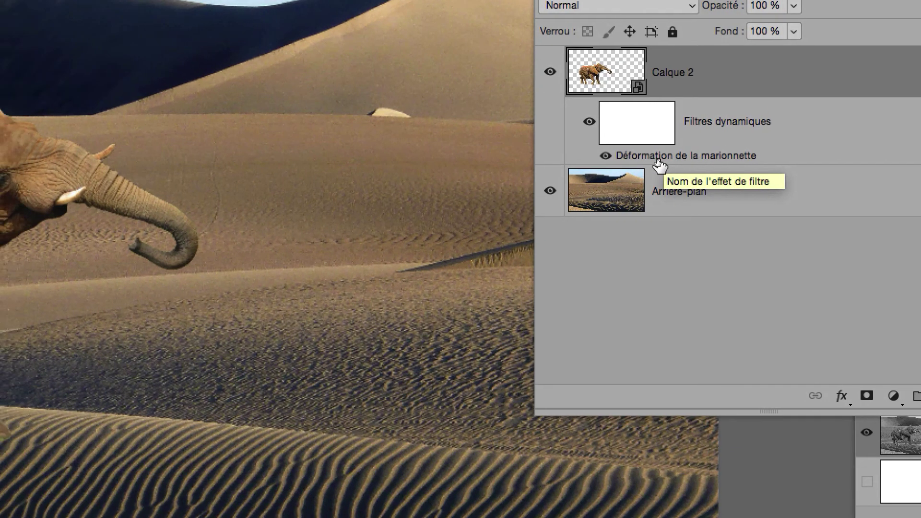
pyautogui.doubleClick(658, 161)
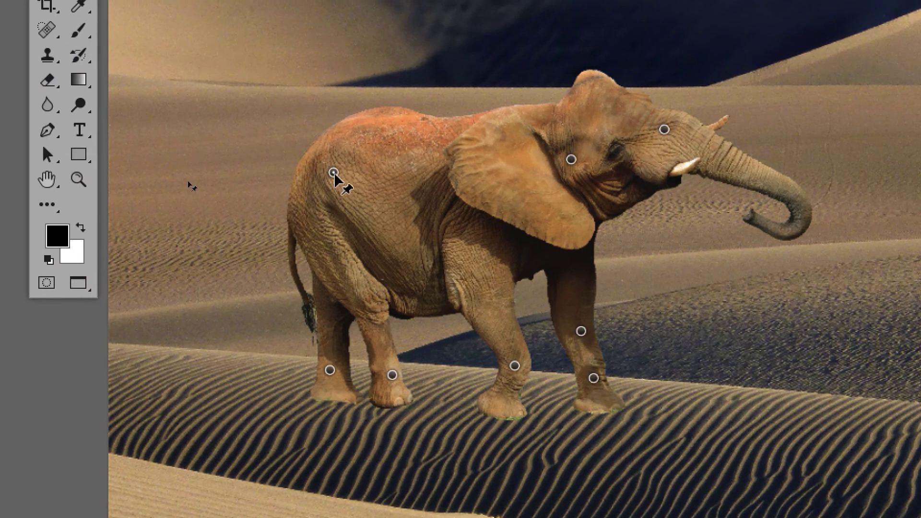
pyautogui.moveTo(333, 172); pyautogui.dragTo(360, 180)
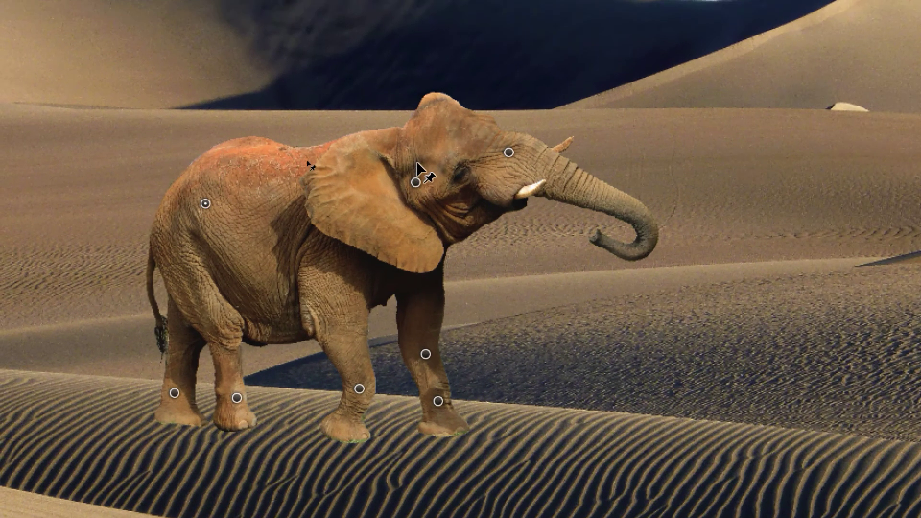
pyautogui.moveTo(513, 158); pyautogui.dragTo(515, 124)
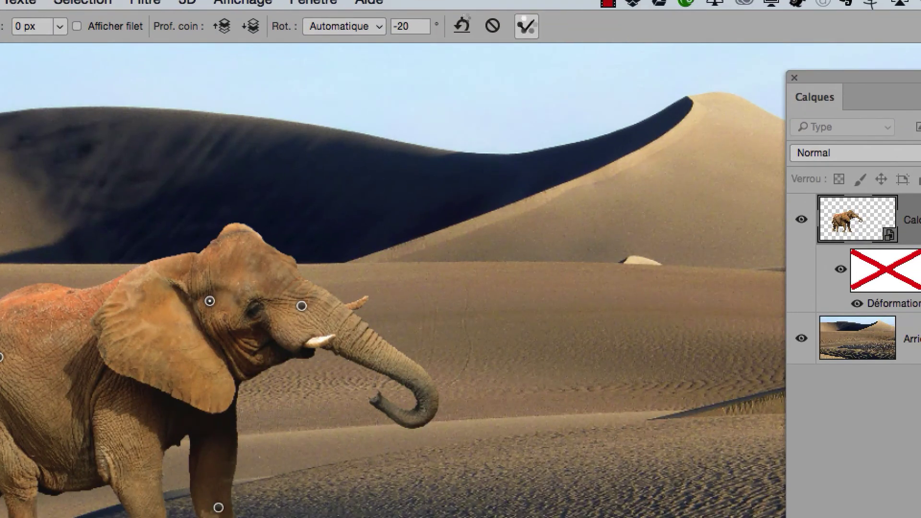
pyautogui.click(526, 25)
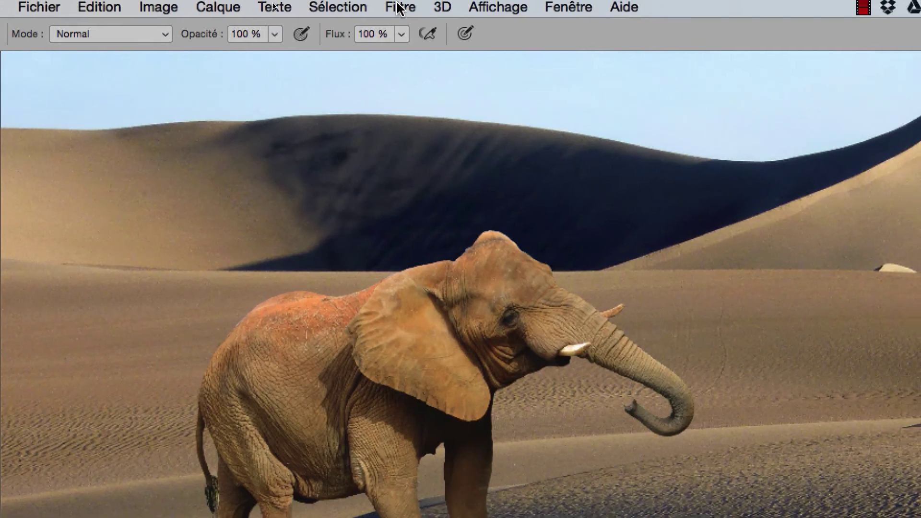
# Collapse the Filtres dynamiques list under the Calque 2 layer and expand it again
pyautogui.click(398, 7)
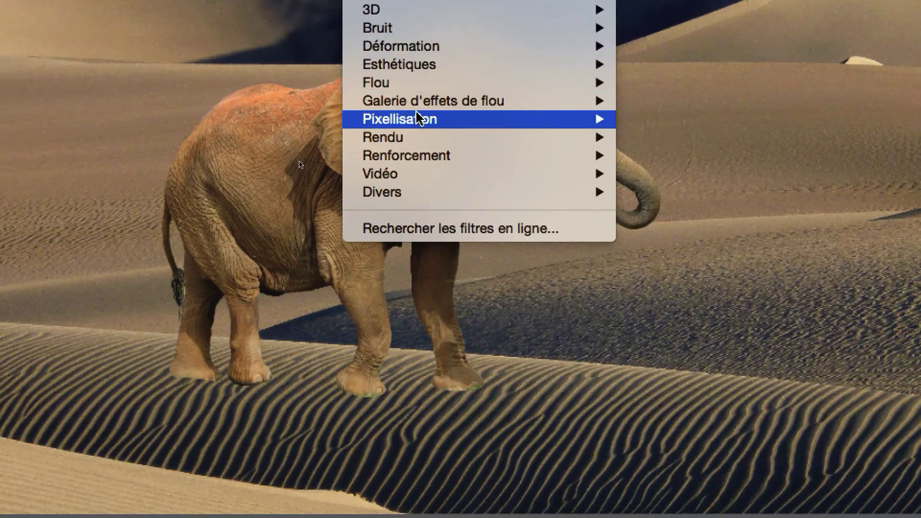
pyautogui.moveTo(460, 289)
pyautogui.click(894, 49)
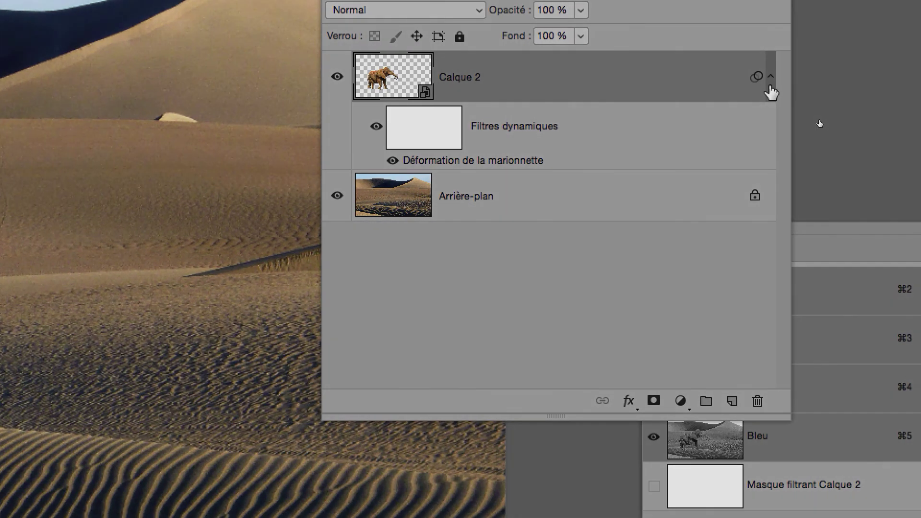
pyautogui.click(809, 88)
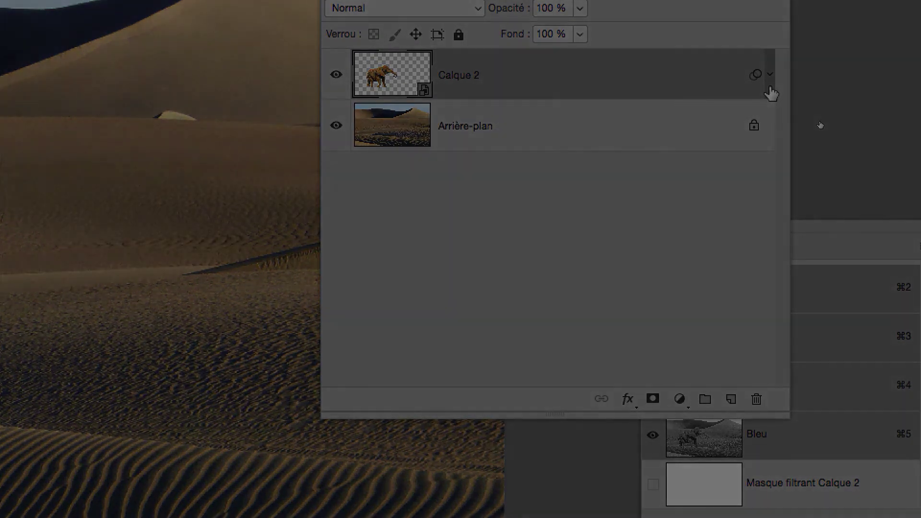
pyautogui.click(770, 82)
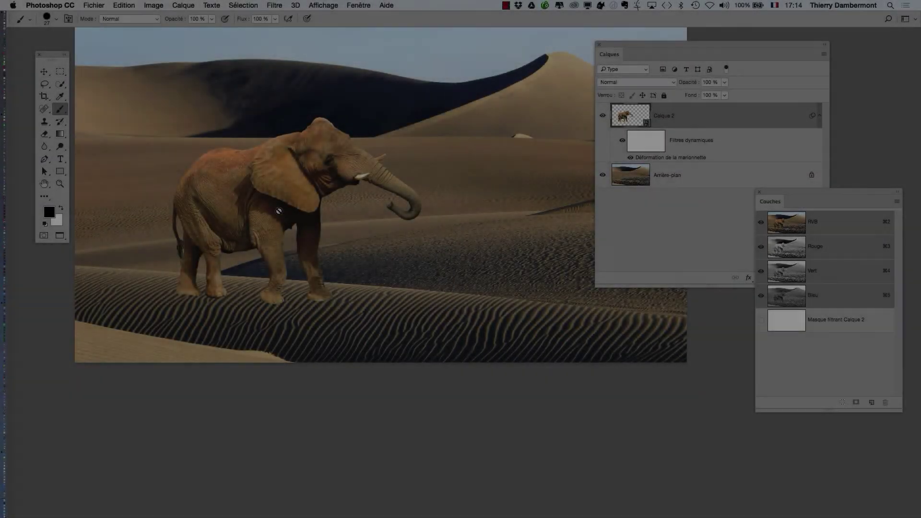
# Examine the elephant's cut-out edges up close around the belly and front legs
pyautogui.scroll(1, 272, 197)
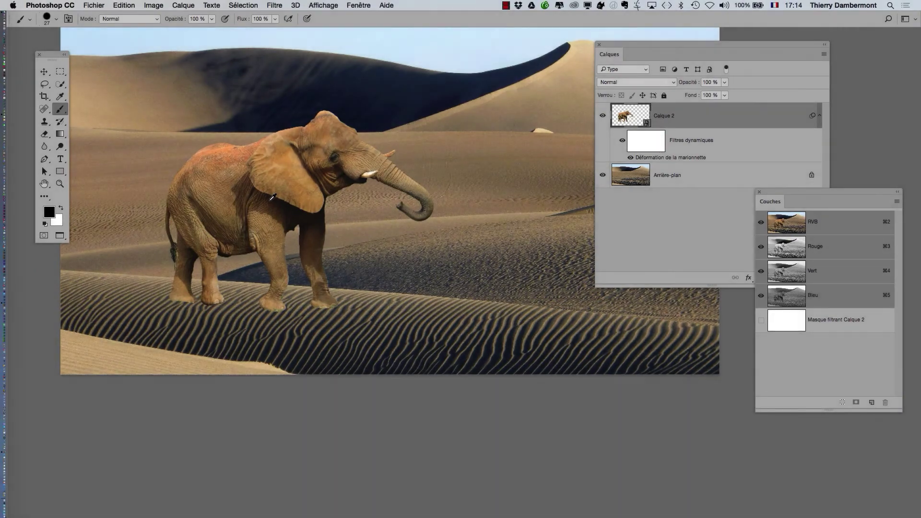
pyautogui.scroll(3, 272, 197)
pyautogui.scroll(2, 270, 200)
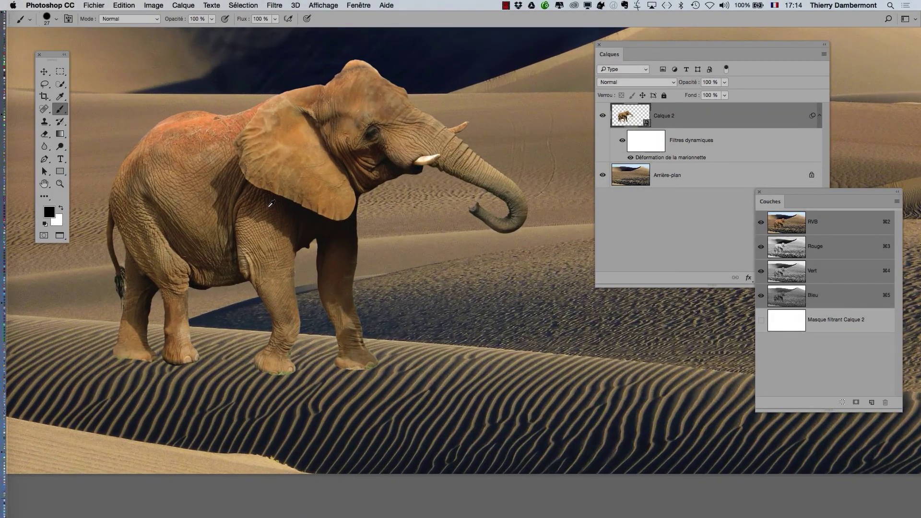
pyautogui.scroll(3, 273, 211)
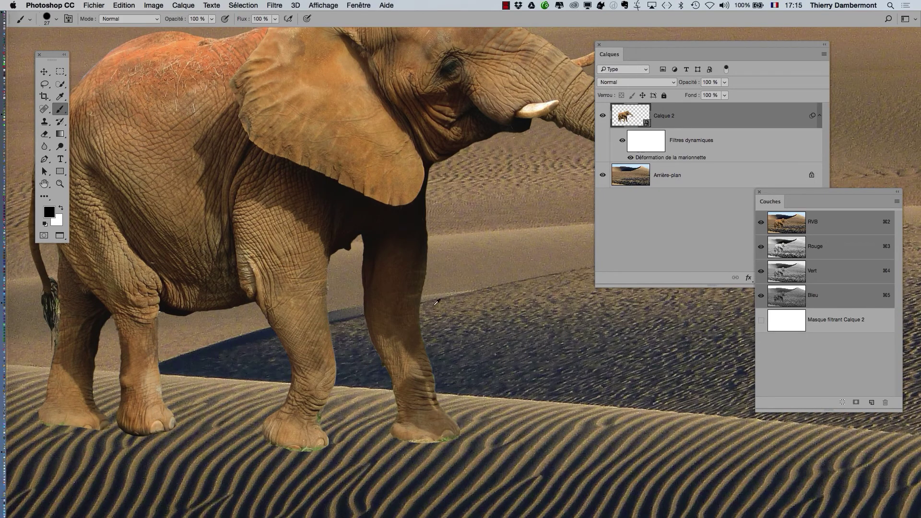
pyautogui.scroll(4, 344, 284)
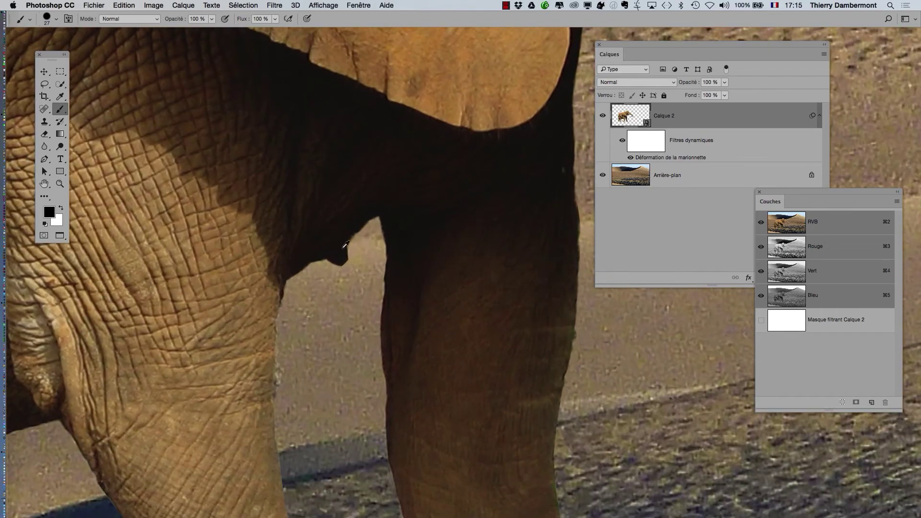
pyautogui.scroll(-1, 340, 262)
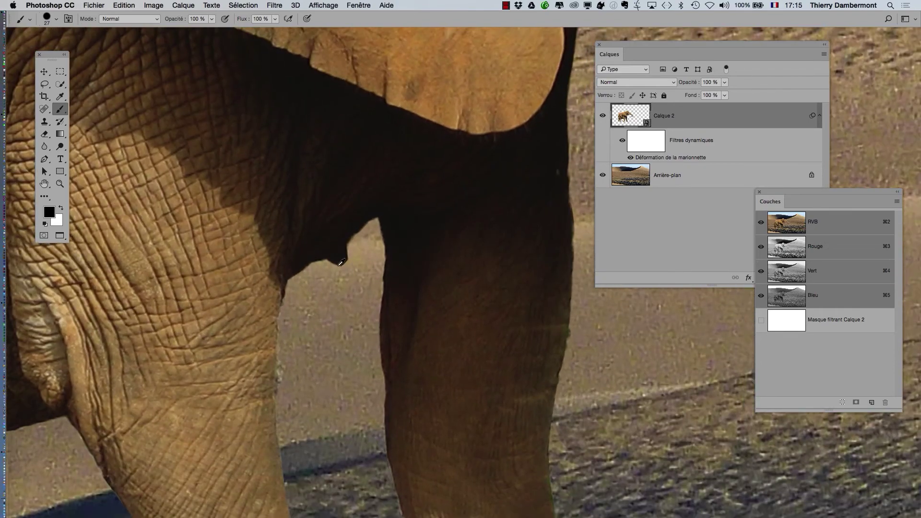
pyautogui.scroll(-5, 340, 262)
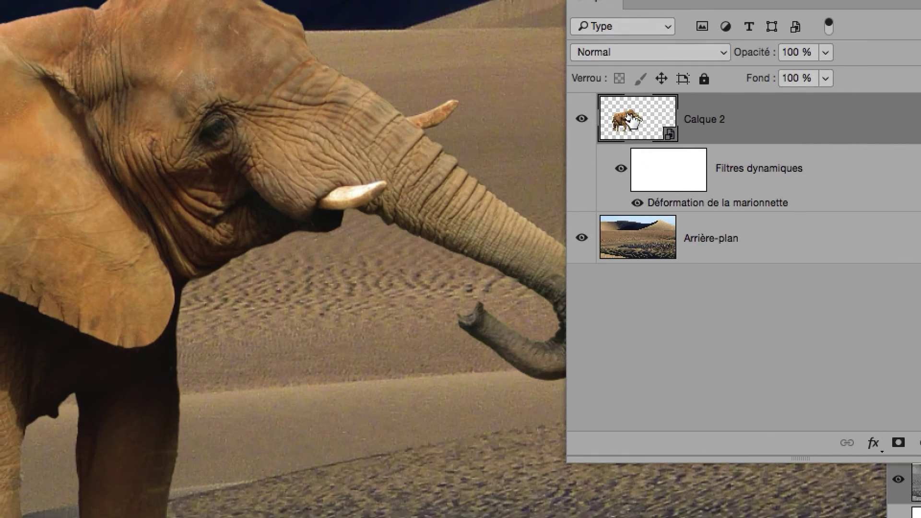
# Open the contents of the Calque 2 smart object for editing, accepting the reminder about saving changes
pyautogui.doubleClick(632, 121)
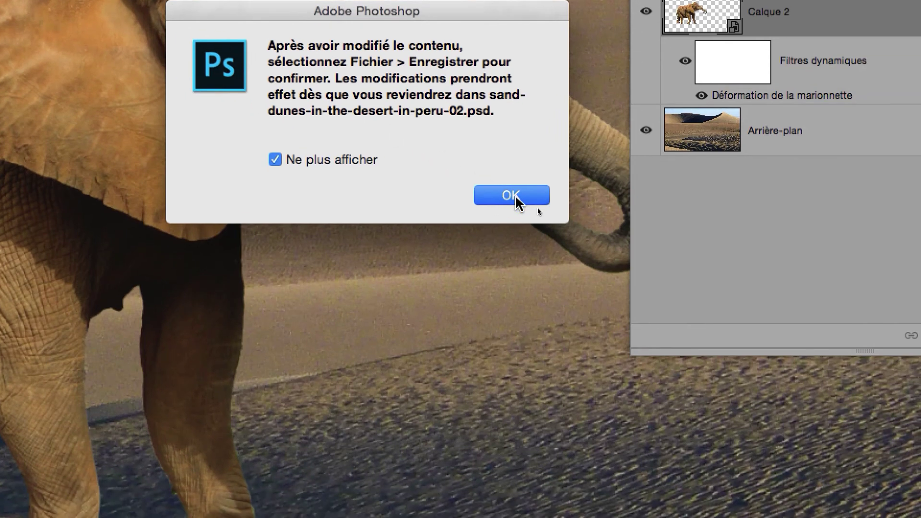
pyautogui.click(623, 249)
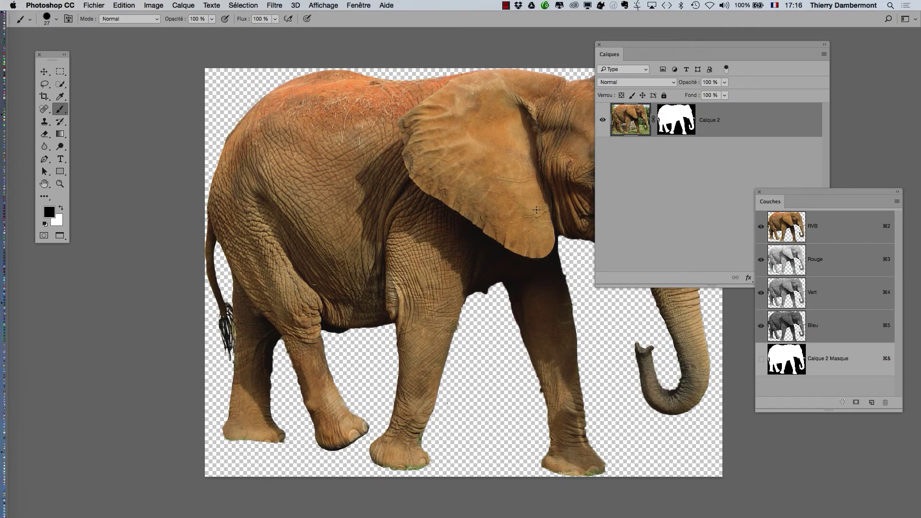
pyautogui.moveTo(428, 200); pyautogui.dragTo(328, 192)
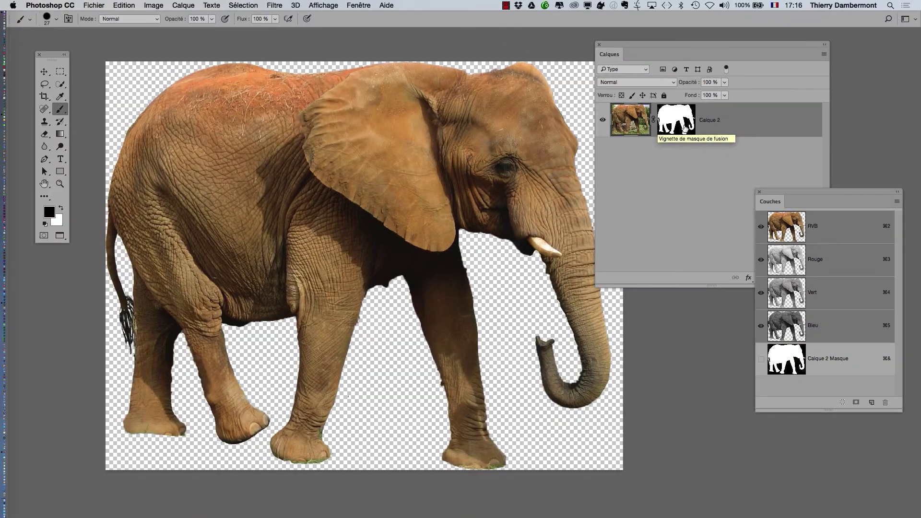
# Switch to the composite sand-dunes-in-the-desert-in-peru-02.psd and return to Calque 2.psb
pyautogui.click(355, 6)
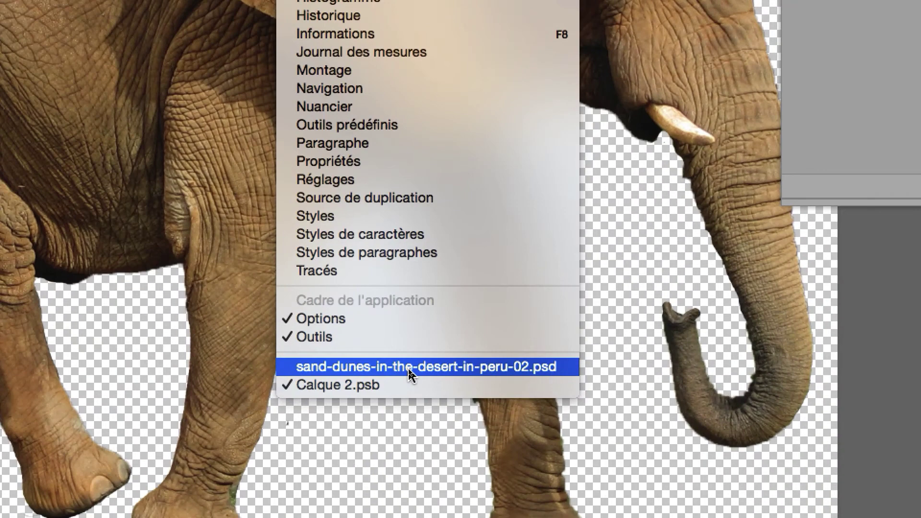
pyautogui.click(409, 370)
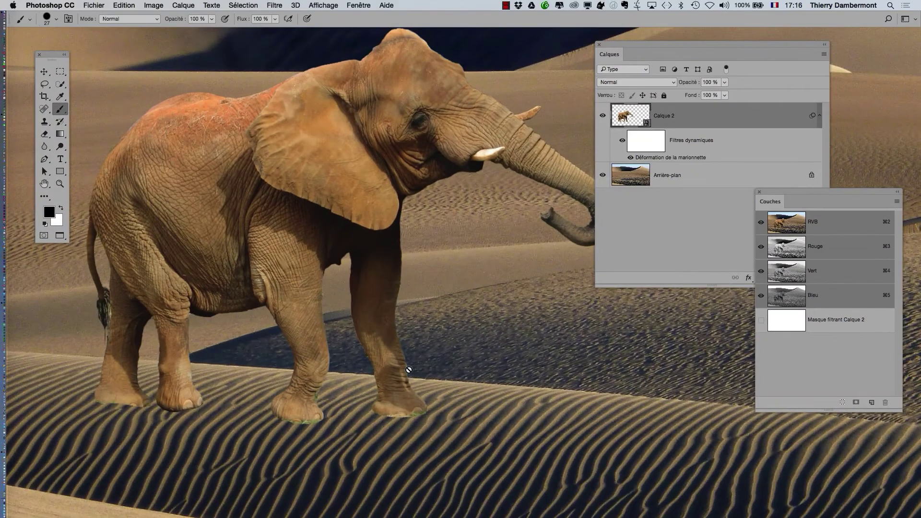
pyautogui.click(359, 5)
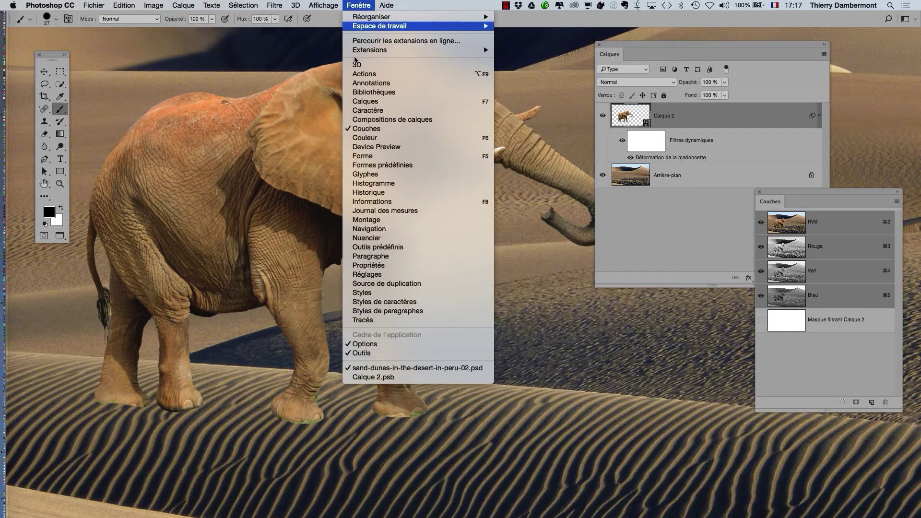
pyautogui.click(377, 377)
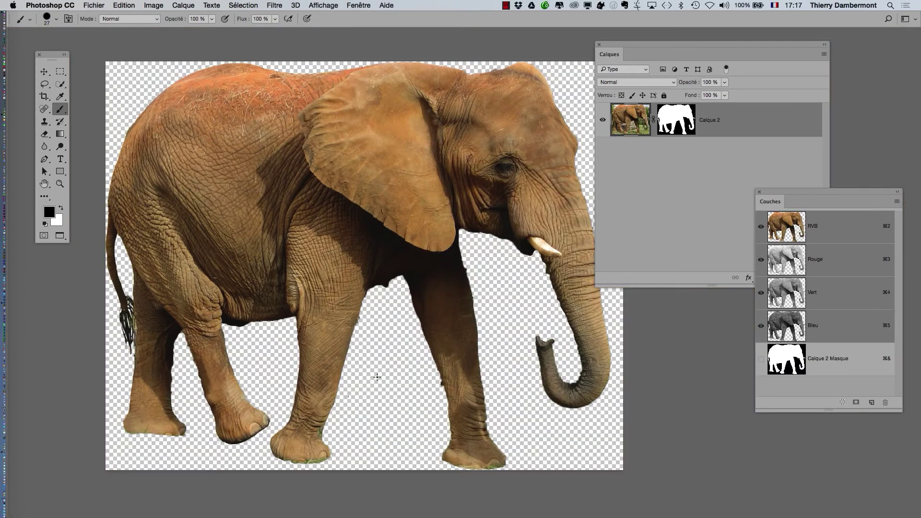
# Return to the standard screen mode and detach Calque 2.psb into its own floating window, fitting the image to it
pyautogui.press('f')
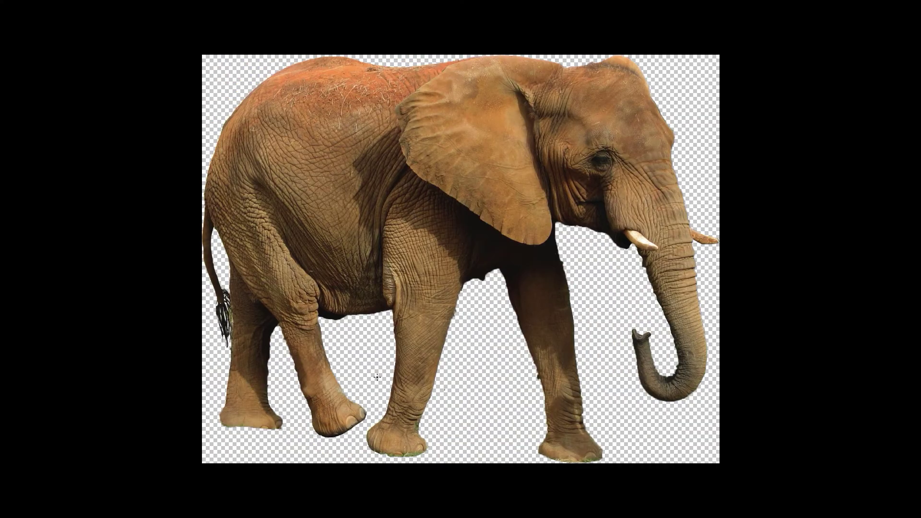
pyautogui.press('f')
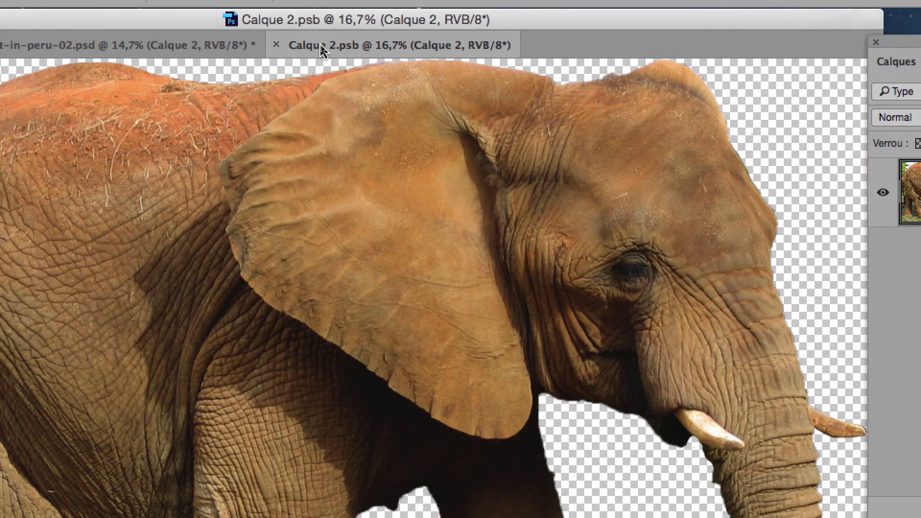
pyautogui.moveTo(321, 46); pyautogui.dragTo(504, 189)
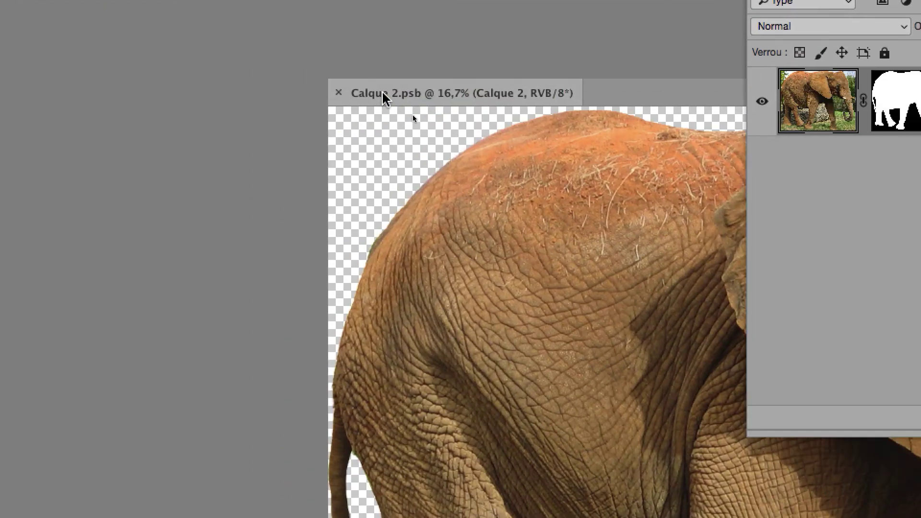
pyautogui.moveTo(383, 93); pyautogui.dragTo(382, 96)
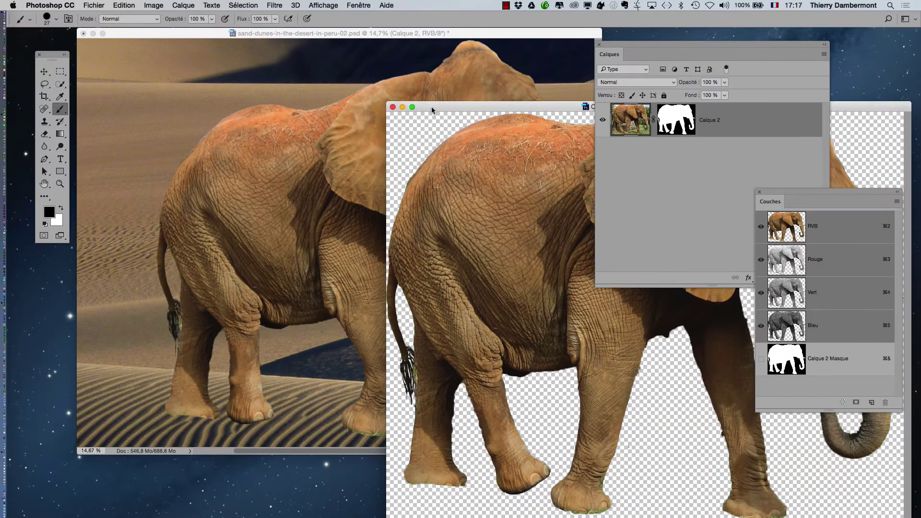
pyautogui.press('super+0')
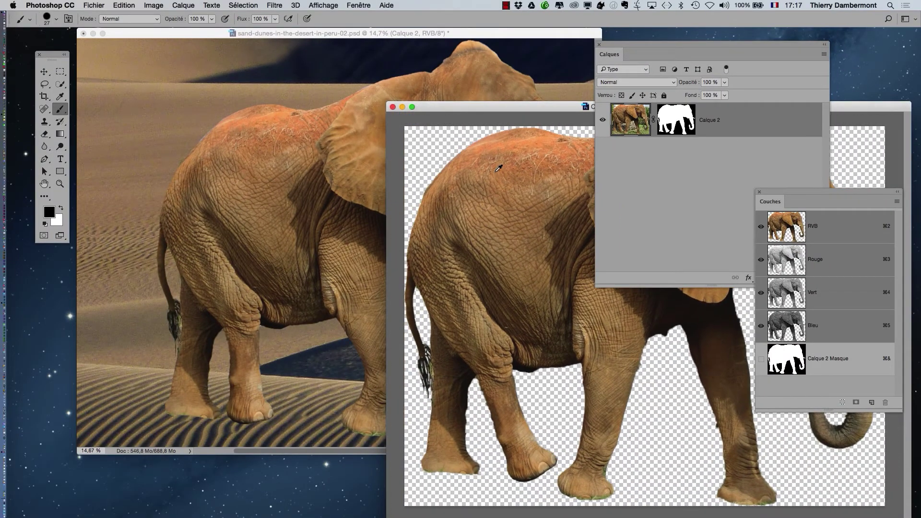
# Shrink the Calque 2.psb window and its view, and place it so the desert composite shows beside it
pyautogui.moveTo(474, 114); pyautogui.dragTo(291, 75)
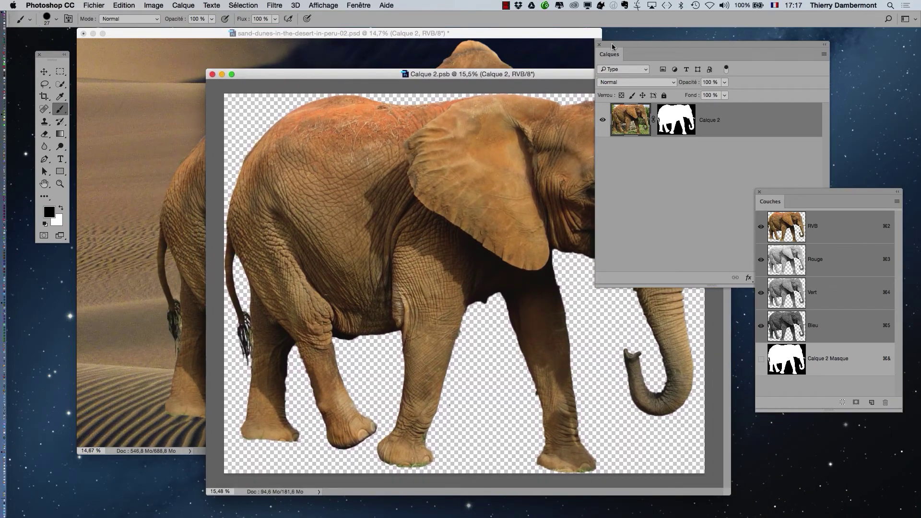
pyautogui.moveTo(612, 44); pyautogui.dragTo(787, 45)
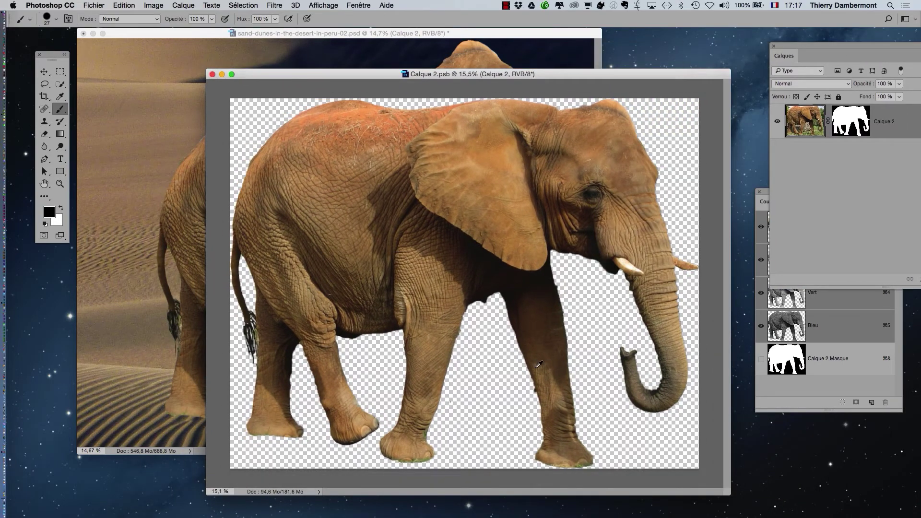
pyautogui.press('super+minus')
pyautogui.press('super+minus')
pyautogui.press('super+minus')
pyautogui.moveTo(728, 496); pyautogui.dragTo(523, 356)
pyautogui.moveTo(275, 79); pyautogui.dragTo(495, 65)
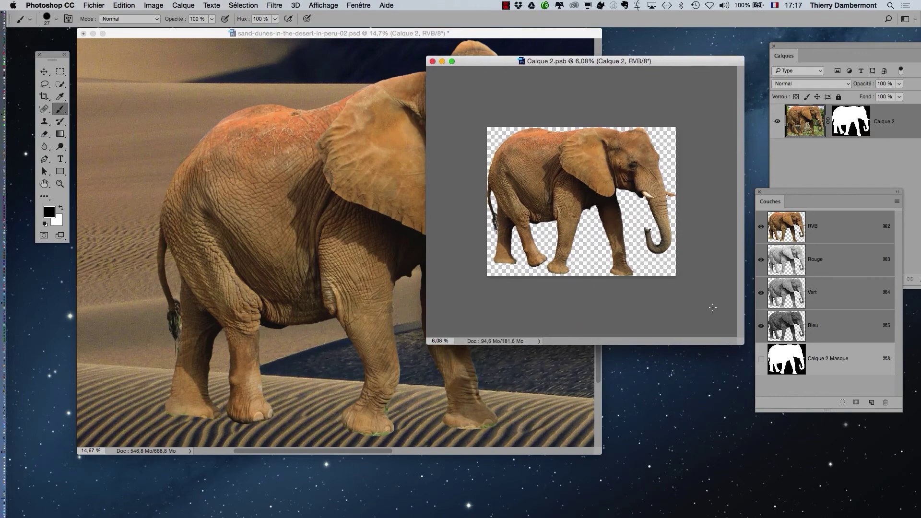
# Arrange the two open documents as 2 vignettes verticales and hide the Calques and Couches panels
pyautogui.click(363, 6)
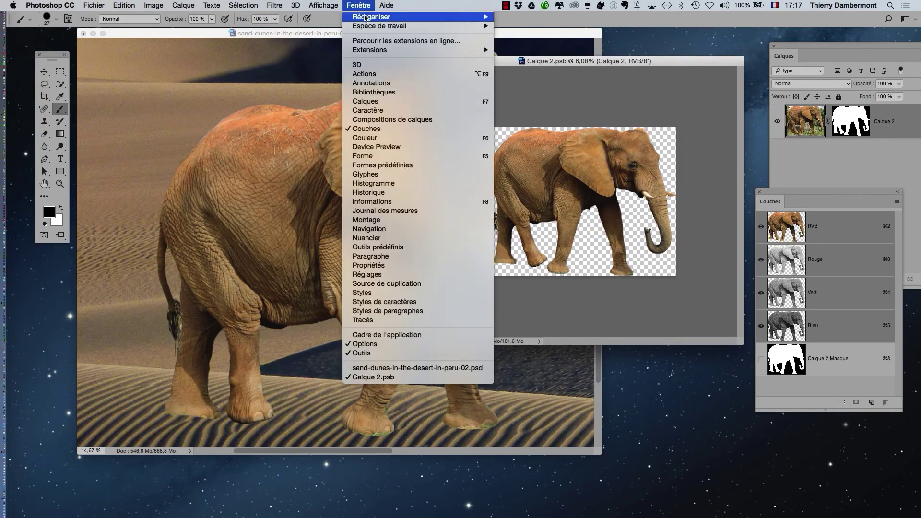
pyautogui.moveTo(366, 18)
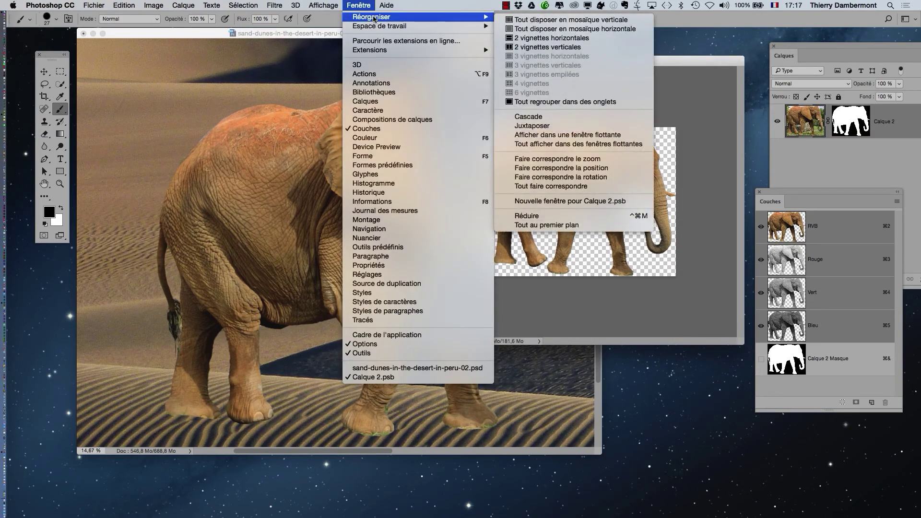
pyautogui.click(573, 47)
pyautogui.scroll(8, 705, 246)
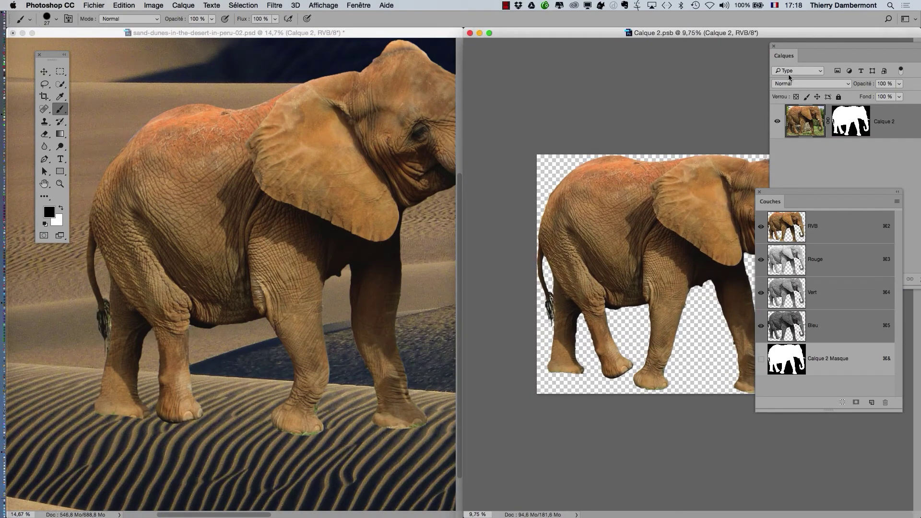
pyautogui.click(773, 47)
pyautogui.click(759, 192)
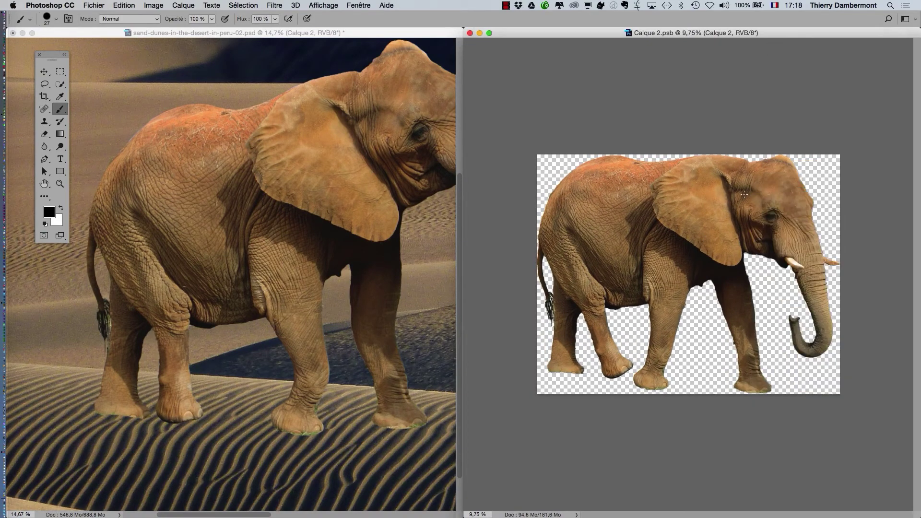
# Frame the whole elephant in both document windows so the warped and original versions can be compared
pyautogui.scroll(1, 734, 220)
pyautogui.scroll(-4, 316, 191)
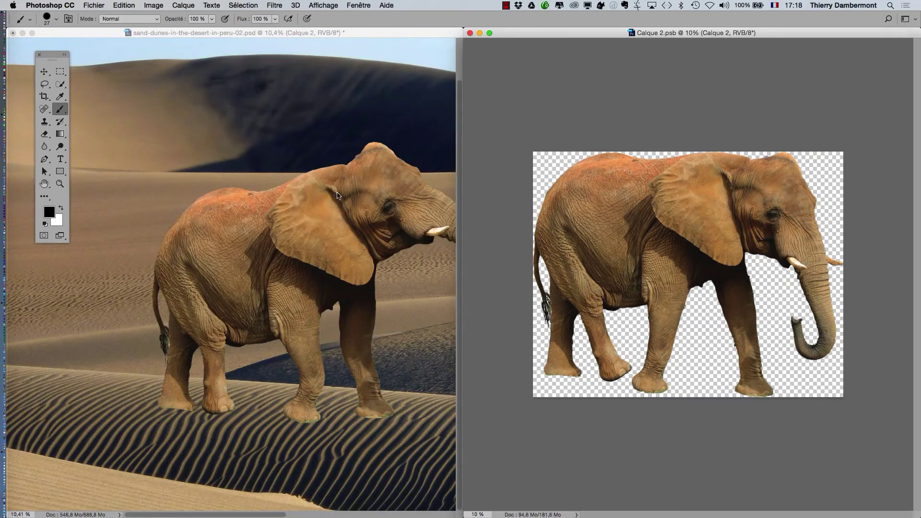
pyautogui.click(287, 159)
pyautogui.moveTo(298, 184); pyautogui.dragTo(238, 128)
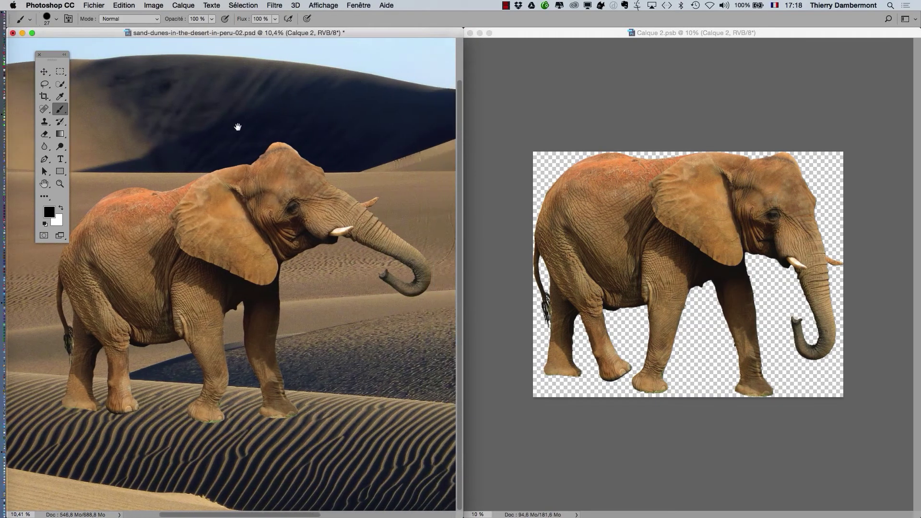
pyautogui.moveTo(296, 160); pyautogui.dragTo(305, 160)
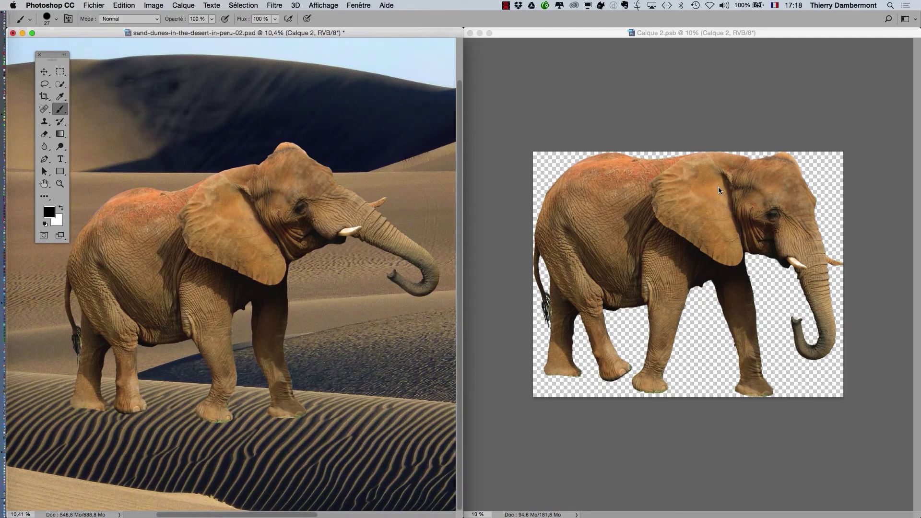
pyautogui.scroll(3, 718, 246)
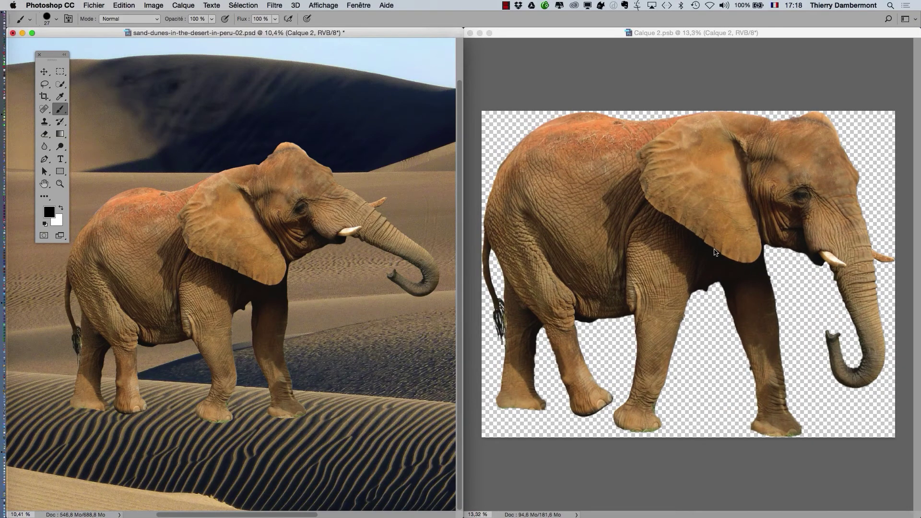
# Bring Calque 2.psb forward, show the Calques panel and place it over the desert composite so the psb document stays clear
pyautogui.click(650, 37)
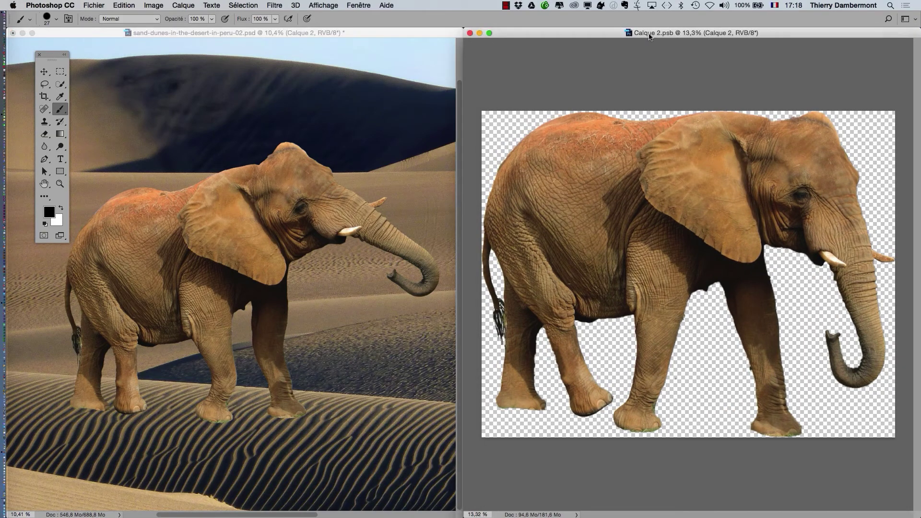
pyautogui.click(364, 5)
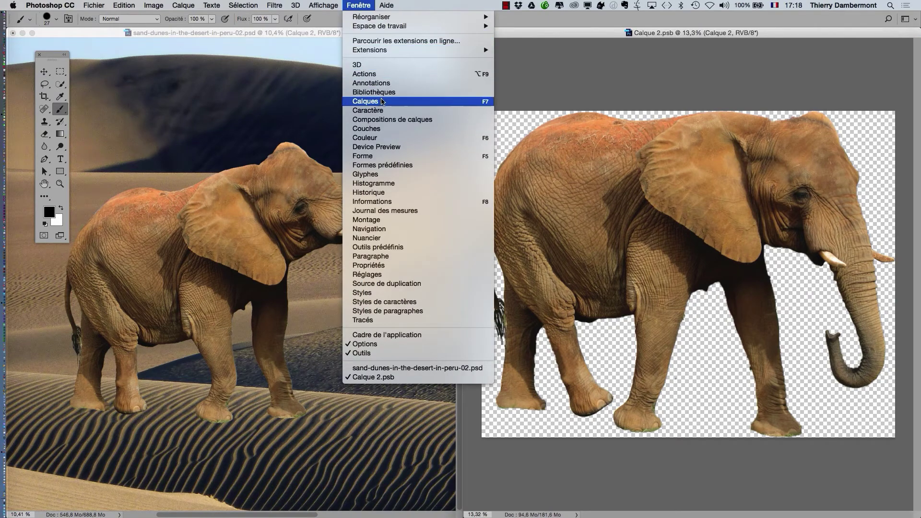
pyautogui.click(568, 136)
pyautogui.moveTo(786, 46); pyautogui.dragTo(286, 38)
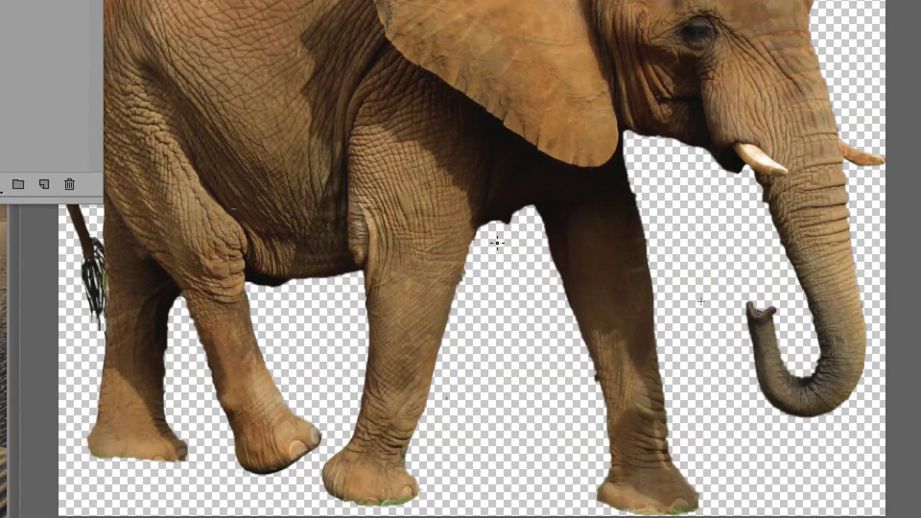
# On Calque 2's layer mask, hide the elephant's upper back edge in black with a 642 px brush, and restore part of the rump in white
pyautogui.moveTo(497, 244)
pyautogui.mouseDown()
pyautogui.moveTo(506, 249)
pyautogui.moveTo(497, 239)
pyautogui.mouseUp()
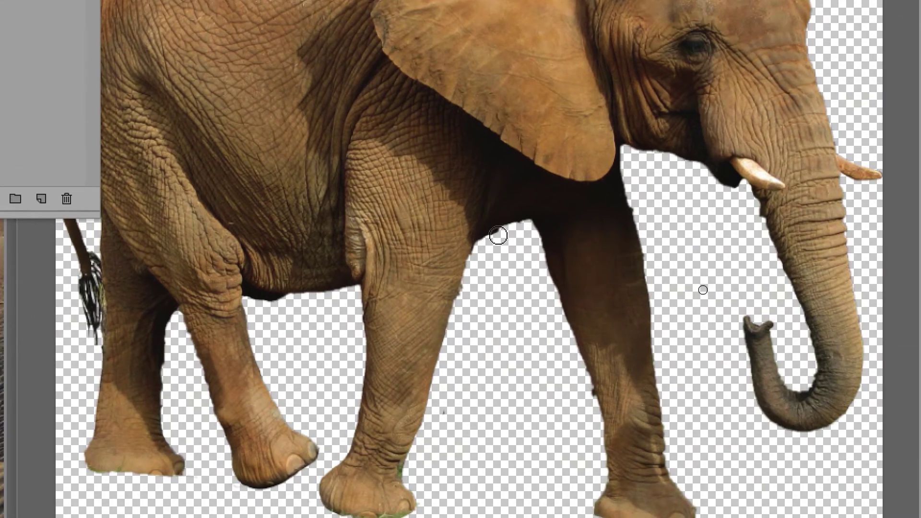
pyautogui.press('alt')
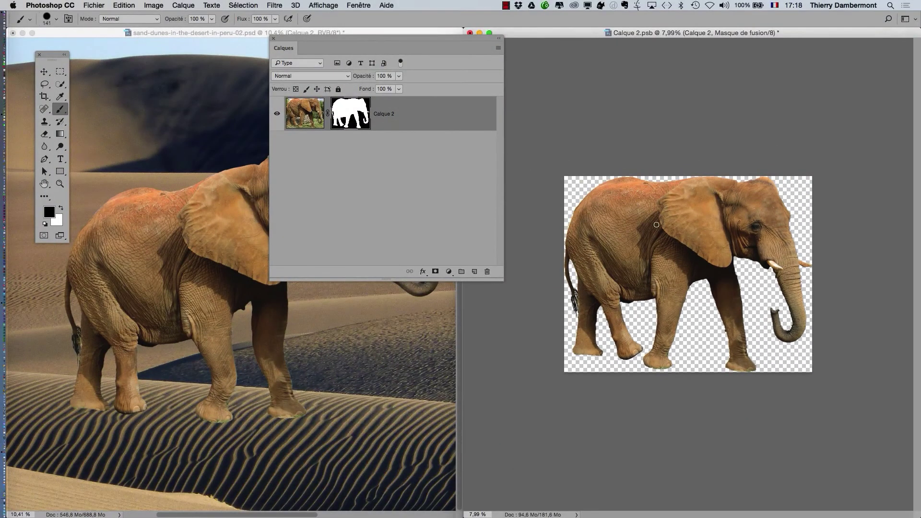
pyautogui.moveTo(656, 224); pyautogui.dragTo(658, 225)
pyautogui.scroll(2, 662, 225)
pyautogui.rightClick(547, 234)
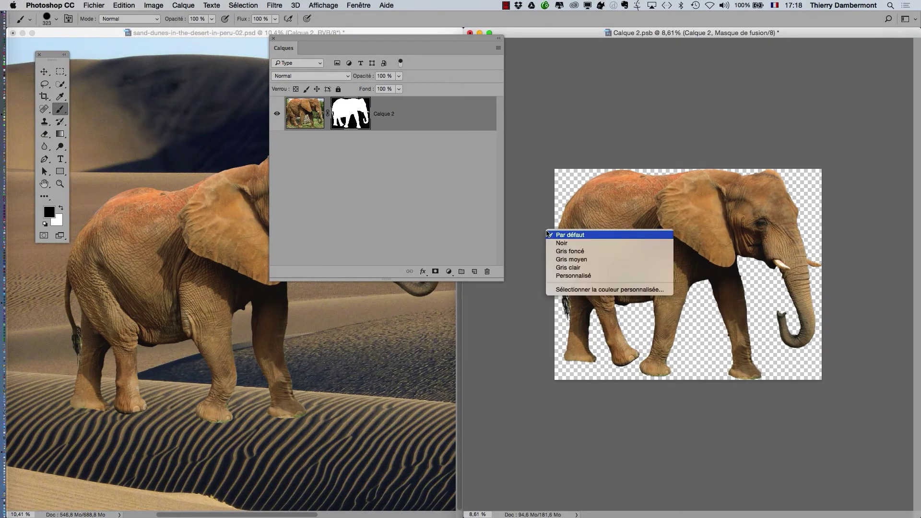
pyautogui.click(549, 234)
pyautogui.moveTo(571, 211); pyautogui.dragTo(594, 212)
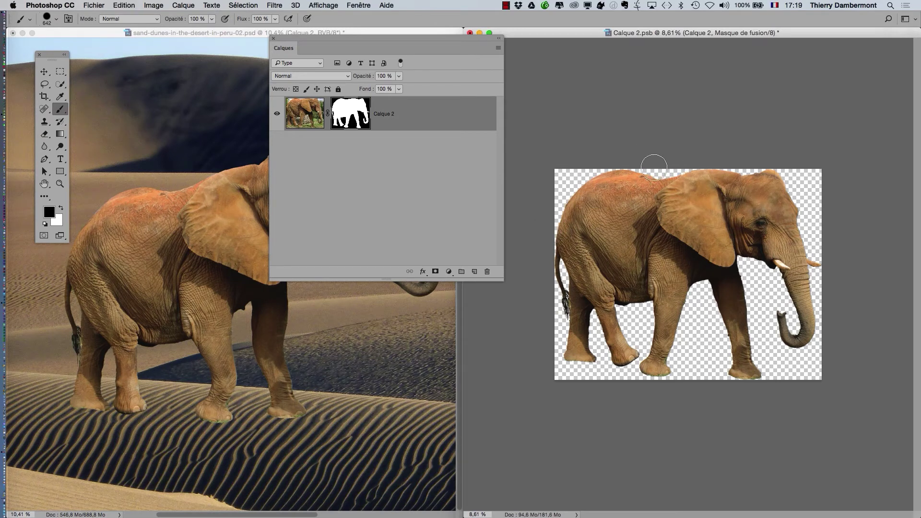
pyautogui.moveTo(654, 167)
pyautogui.mouseDown()
pyautogui.moveTo(569, 183)
pyautogui.moveTo(544, 222)
pyautogui.mouseUp()
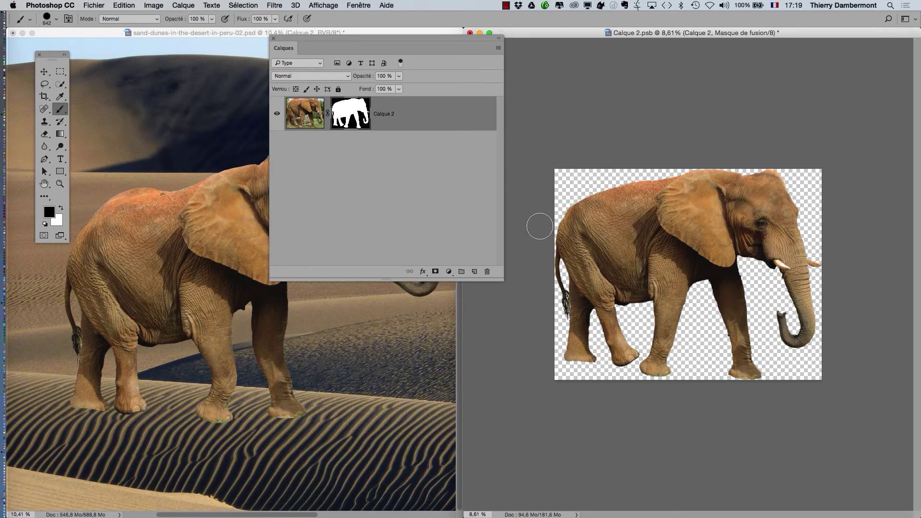
pyautogui.press('x')
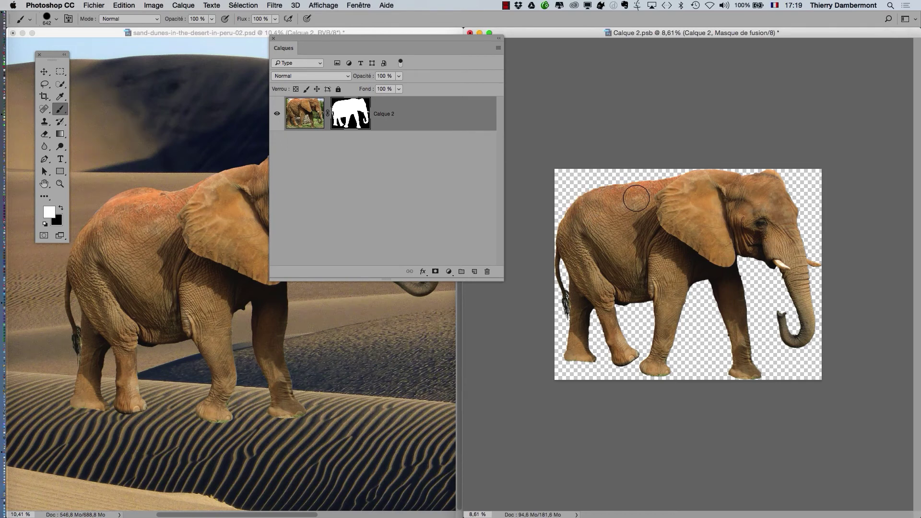
pyautogui.moveTo(636, 196)
pyautogui.mouseDown()
pyautogui.moveTo(592, 199)
pyautogui.moveTo(571, 228)
pyautogui.mouseUp()
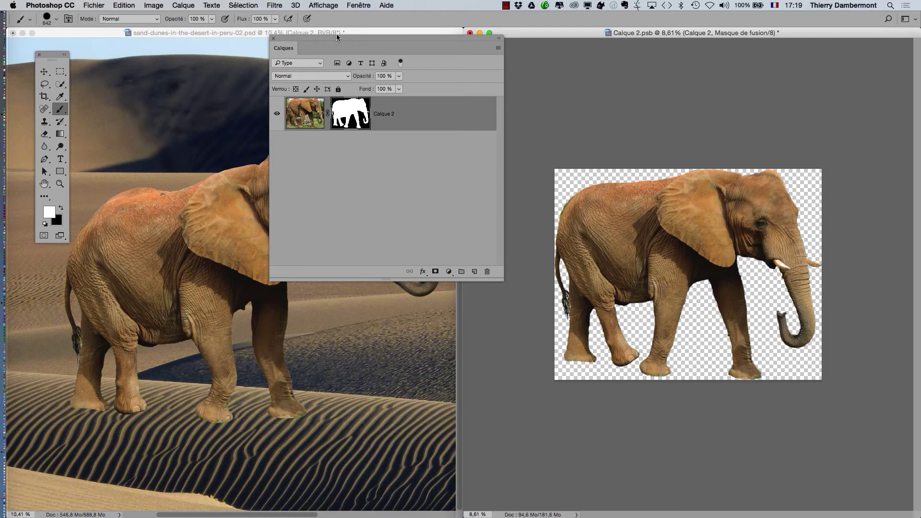
# Place the Calques panel below the composite's elephant and shift the Calque 2.psb window aside, comparing the layers of both documents
pyautogui.moveTo(339, 37); pyautogui.dragTo(396, 305)
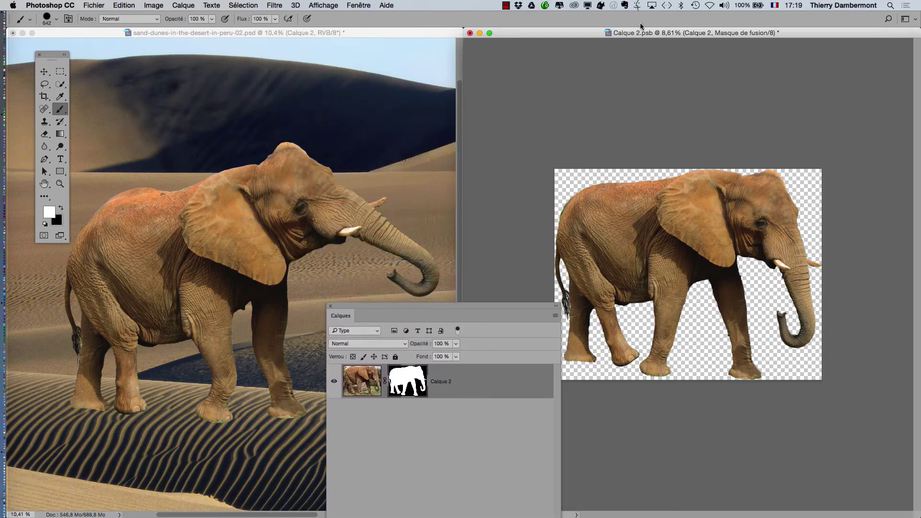
pyautogui.moveTo(660, 34); pyautogui.dragTo(679, 45)
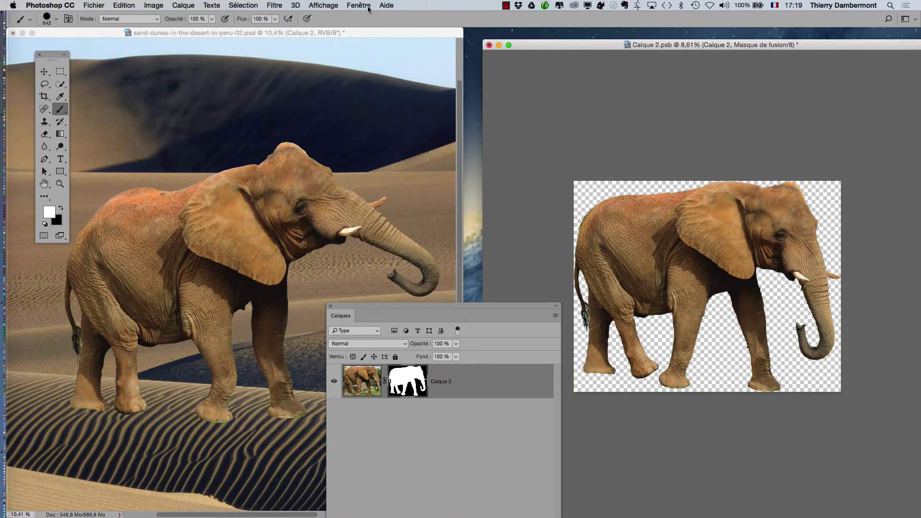
pyautogui.click(227, 35)
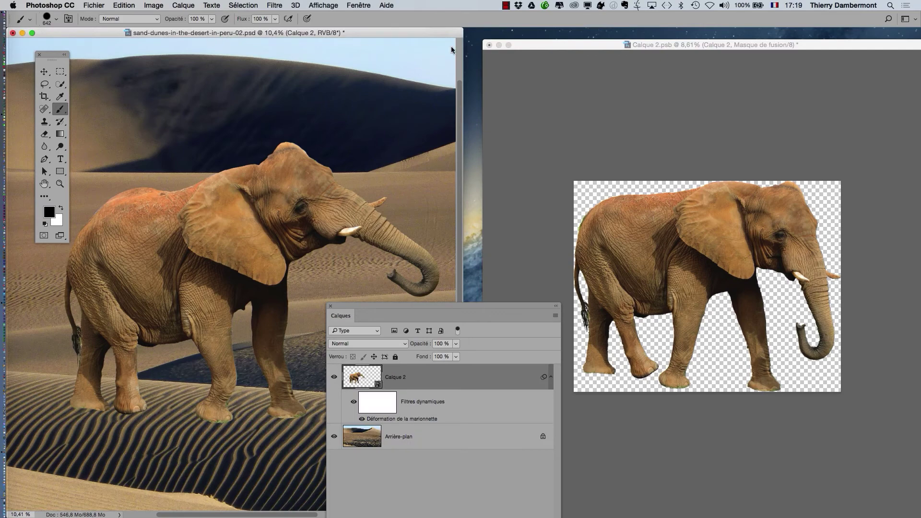
pyautogui.click(559, 49)
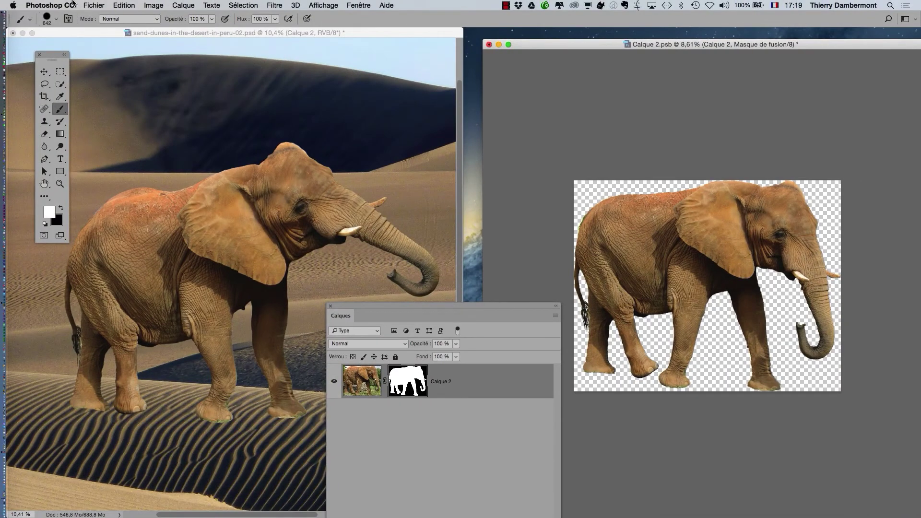
# Save Calque 2.psb and bring the desert composite forward to view its whole scene
pyautogui.click(101, 5)
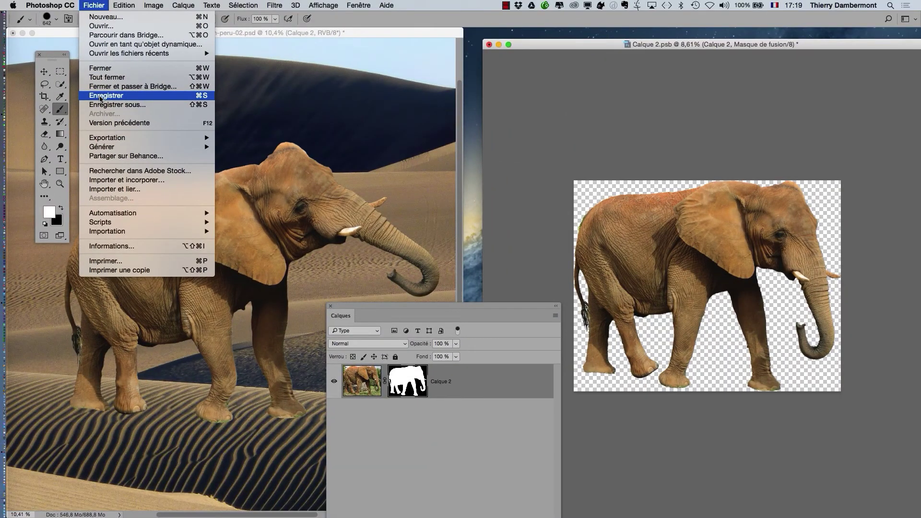
pyautogui.click(101, 96)
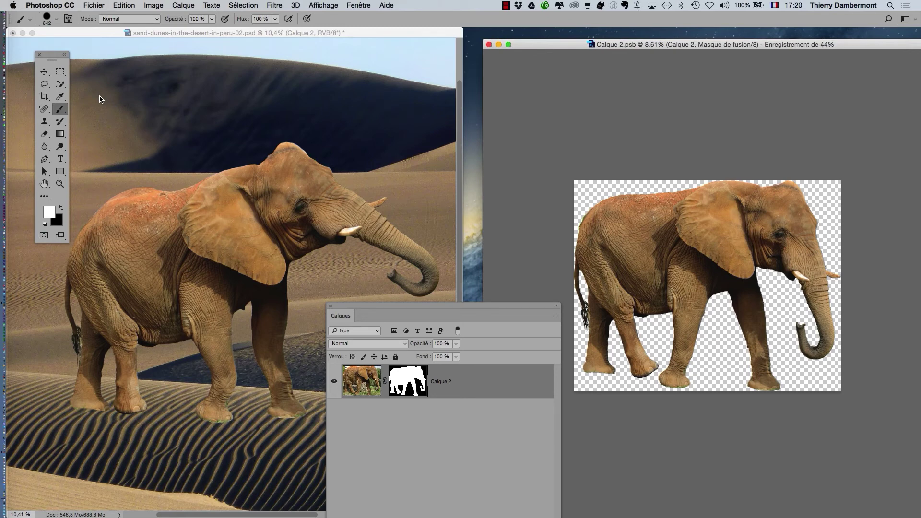
pyautogui.click(95, 33)
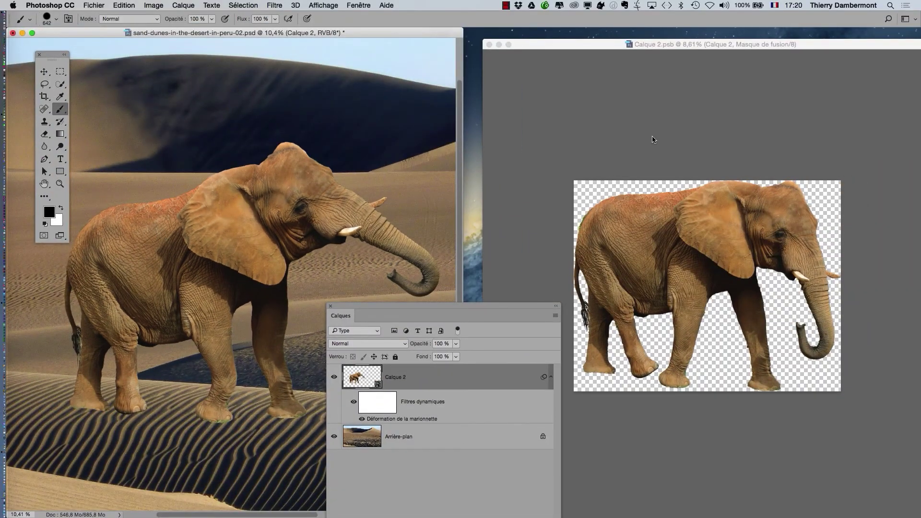
pyautogui.scroll(-4, 271, 205)
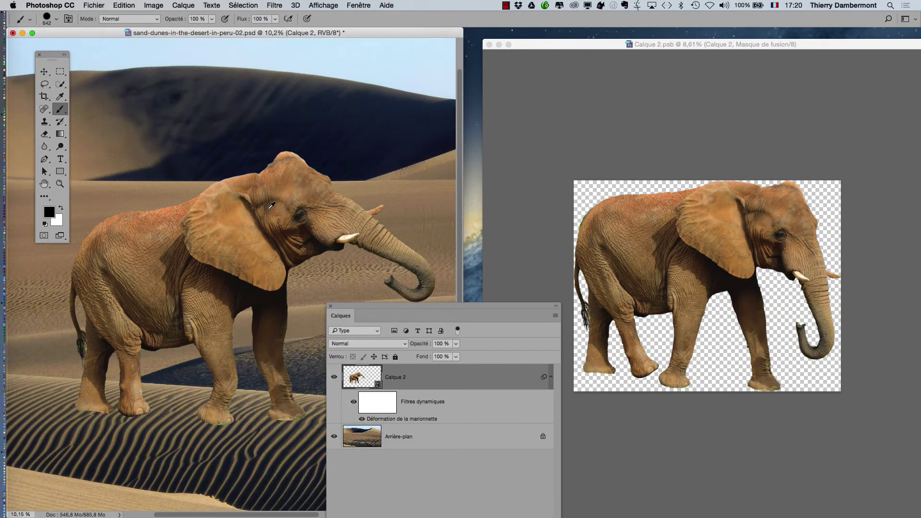
pyautogui.scroll(-2, 271, 208)
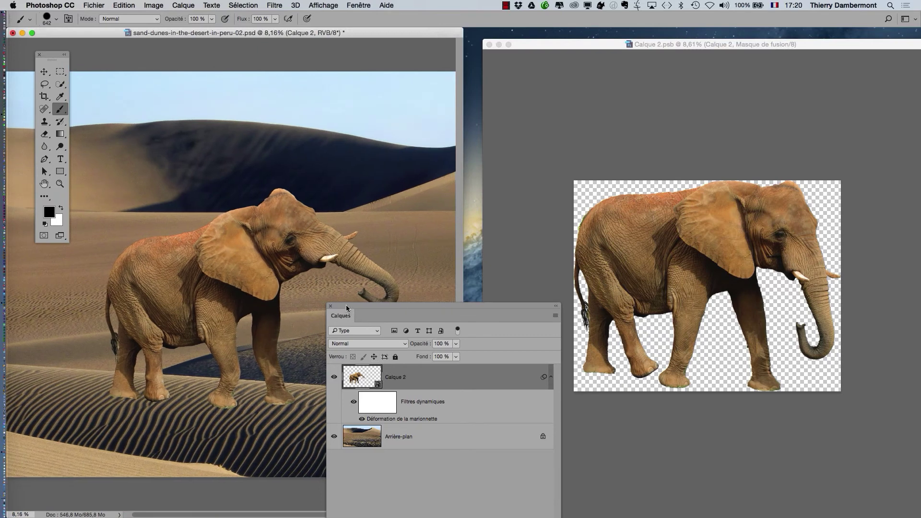
# Examine the elephant's hindquarters and the smart filter layers in the desert composite, moving the Calques panel out of the way
pyautogui.moveTo(345, 306); pyautogui.dragTo(451, 81)
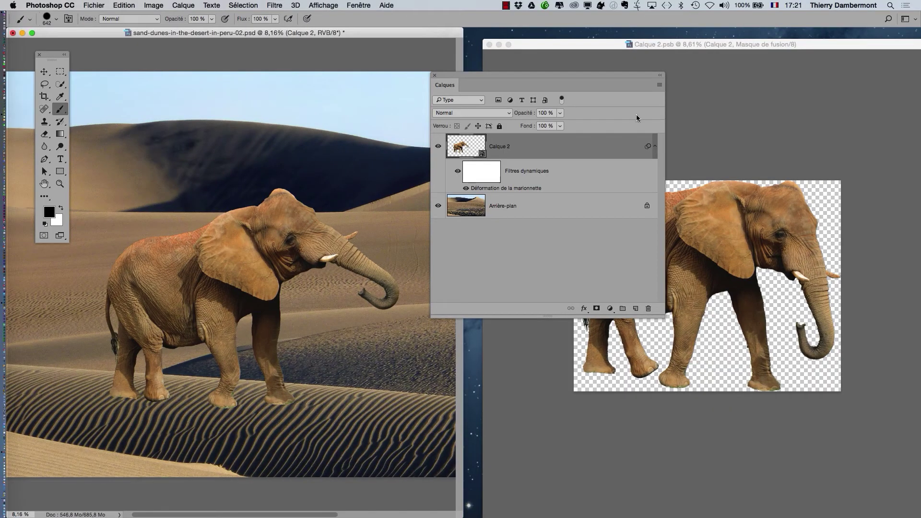
pyautogui.moveTo(583, 76); pyautogui.dragTo(486, 327)
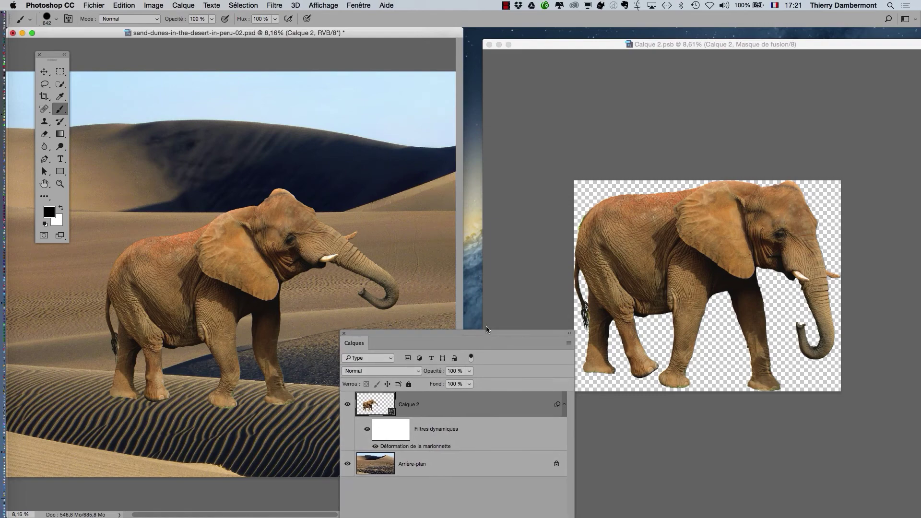
pyautogui.scroll(3, 136, 285)
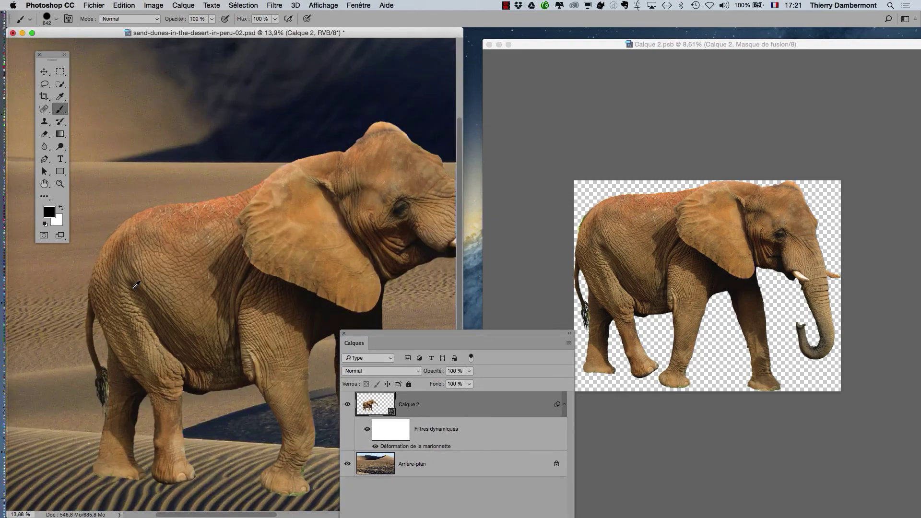
pyautogui.scroll(1, 136, 285)
pyautogui.scroll(-4, 135, 285)
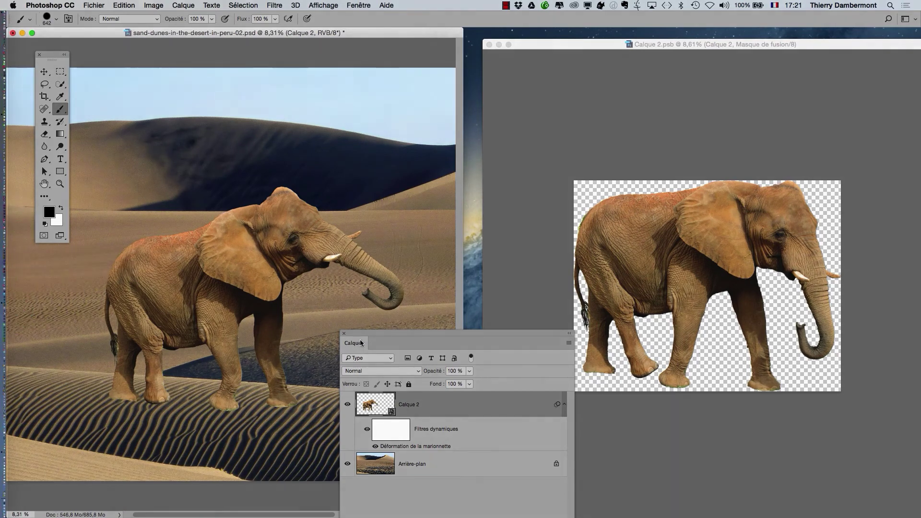
pyautogui.moveTo(365, 333); pyautogui.dragTo(448, 71)
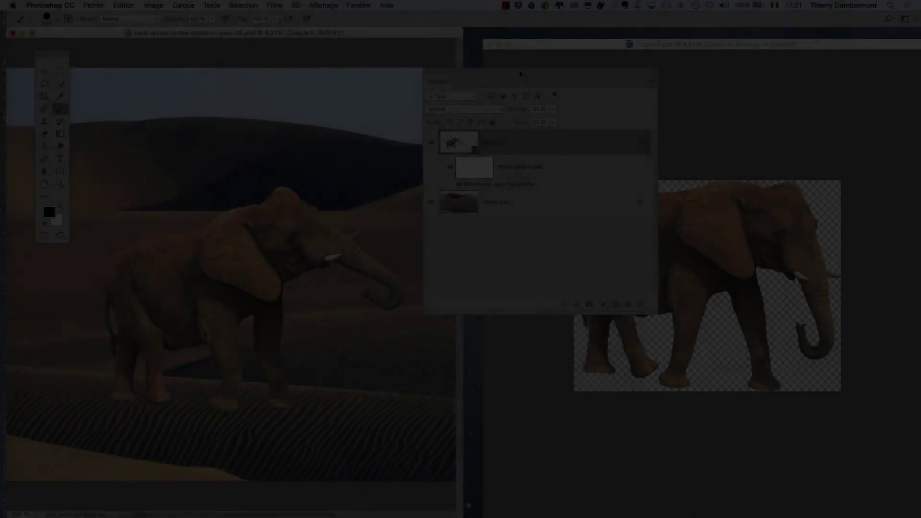
pyautogui.moveTo(521, 71); pyautogui.dragTo(463, 294)
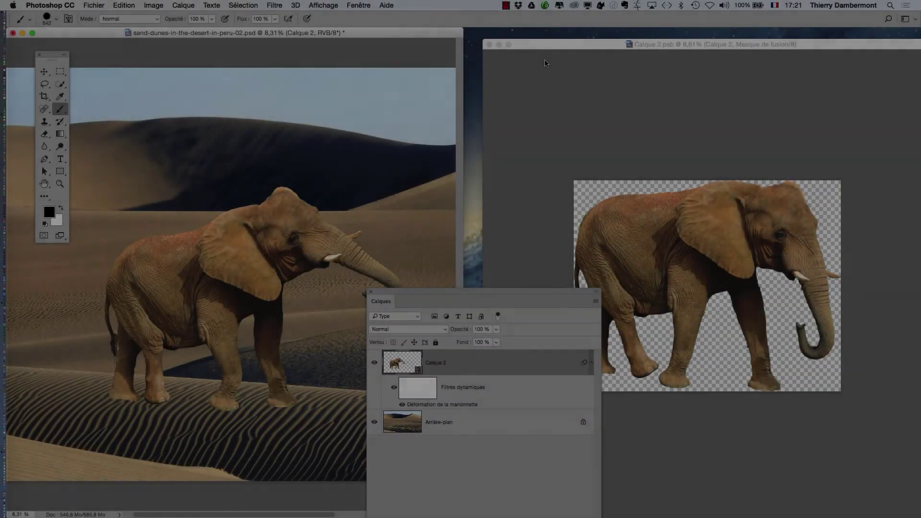
# Close Calque 2.psb and move the desert composite window away from the Outils panel
pyautogui.click(547, 44)
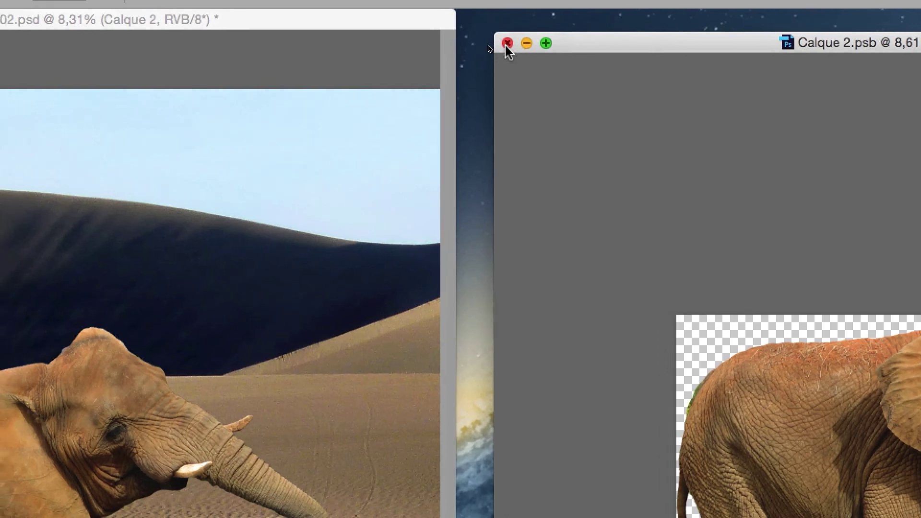
pyautogui.click(507, 43)
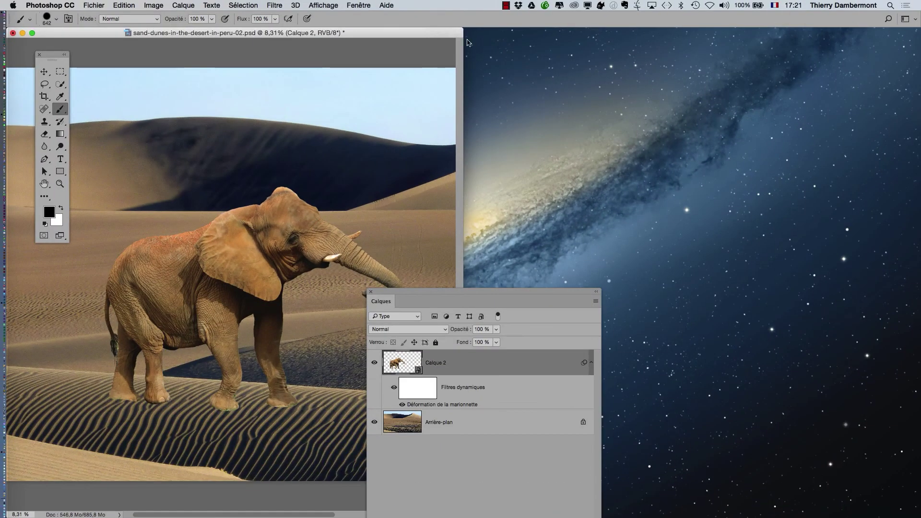
pyautogui.moveTo(407, 25); pyautogui.dragTo(538, 38)
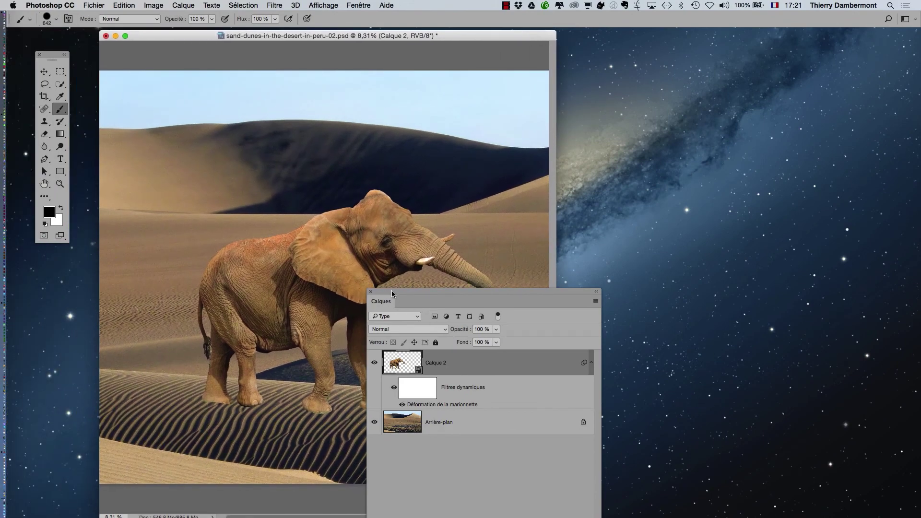
# Place the Calques panel beside the desert composite and reopen the contents of the Calque 2 smart object
pyautogui.moveTo(390, 290); pyautogui.dragTo(642, 75)
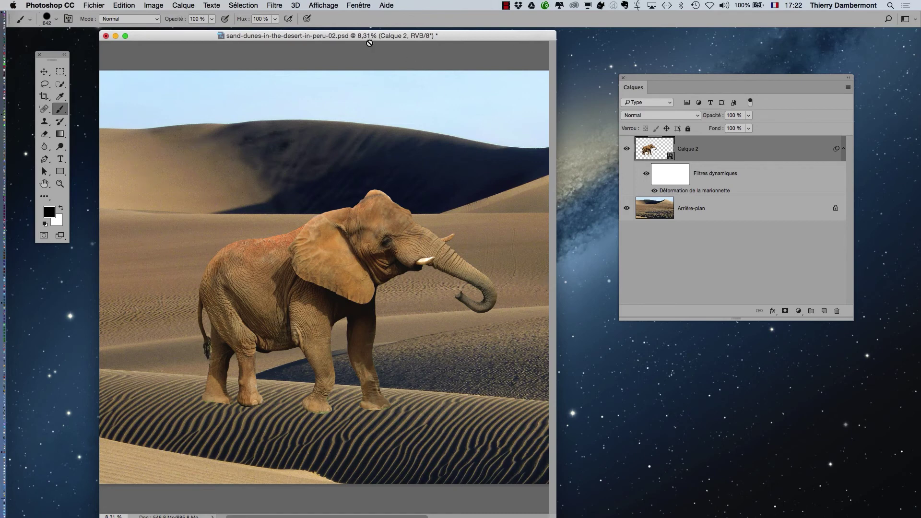
pyautogui.moveTo(369, 43); pyautogui.dragTo(298, 34)
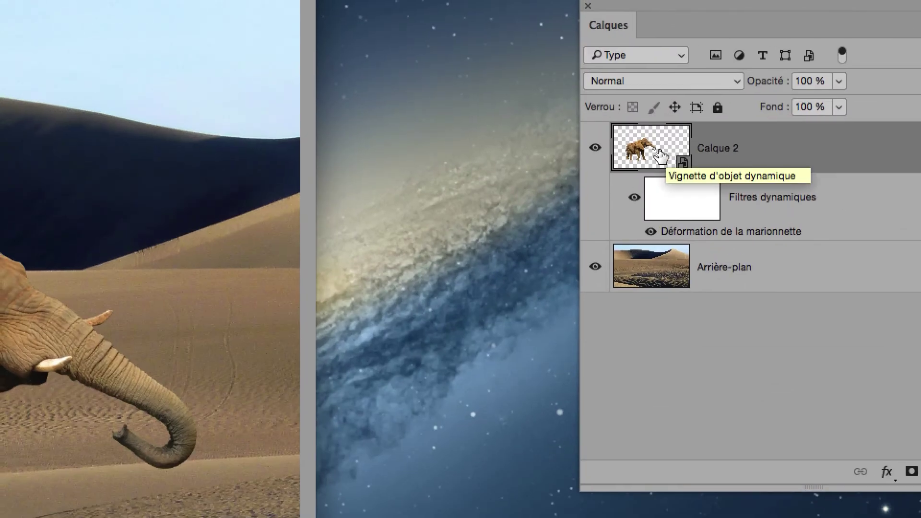
pyautogui.doubleClick(659, 155)
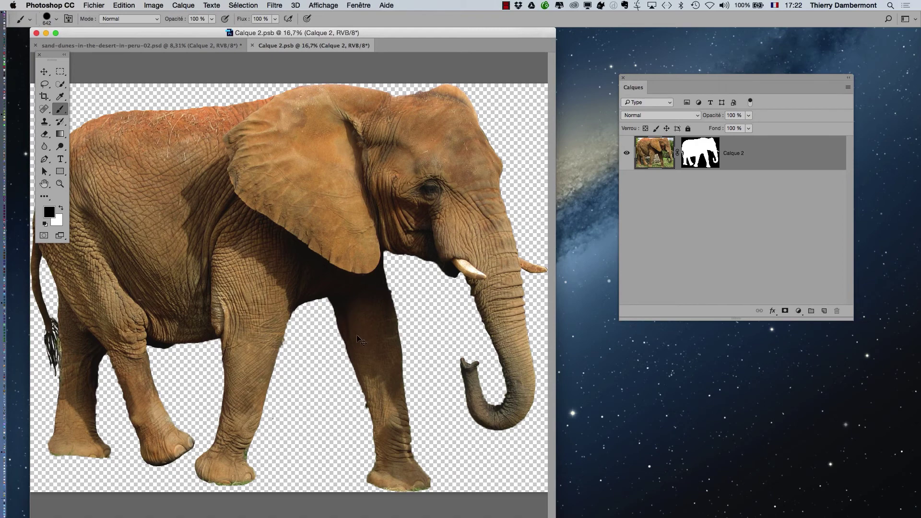
# Switch to Firefox and open a new browser tab
pyautogui.press('super+Tab')
pyautogui.press('super+Tab')
pyautogui.press('super+Tab')
pyautogui.click(68, 5)
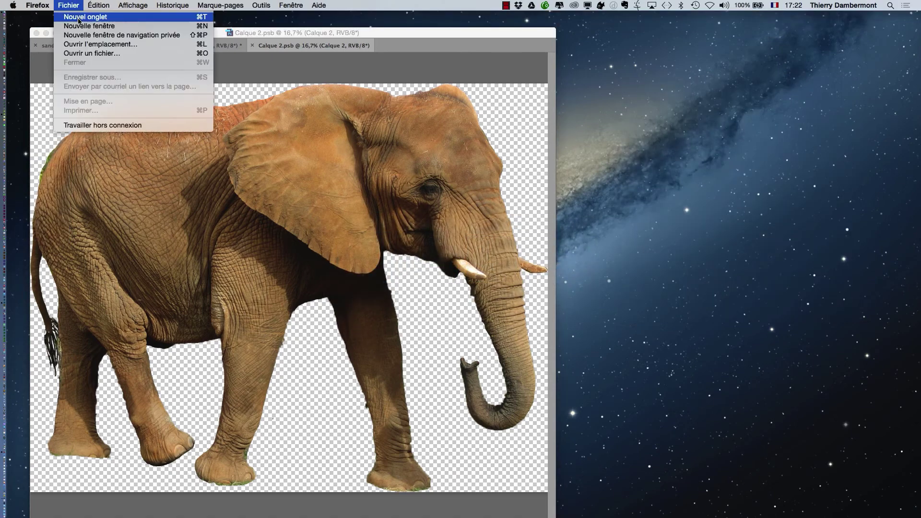
pyautogui.click(79, 19)
# Search Google for star "public domain" and show the image results
pyautogui.click(103, 54)
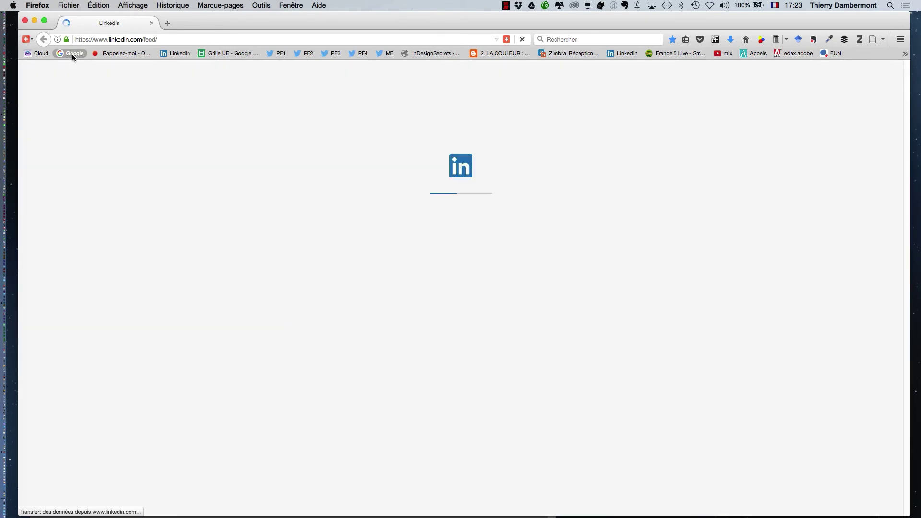
pyautogui.click(72, 54)
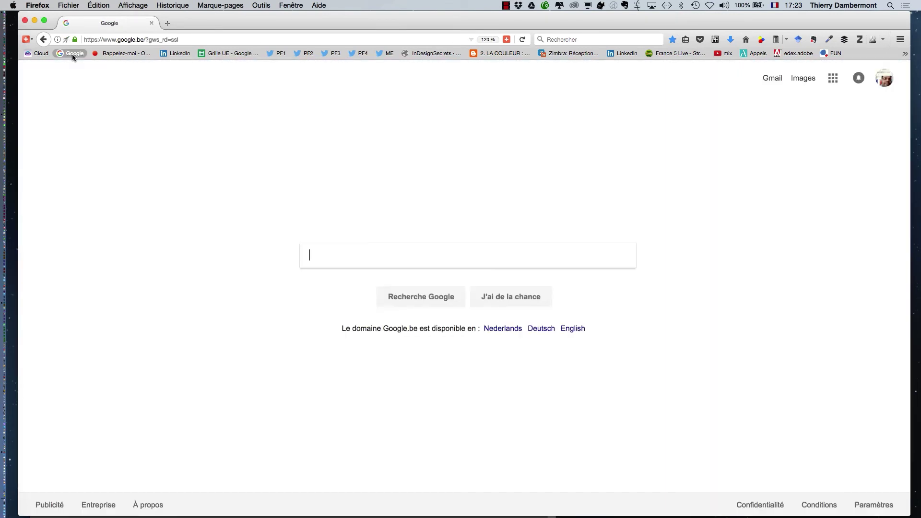
pyautogui.write('star')
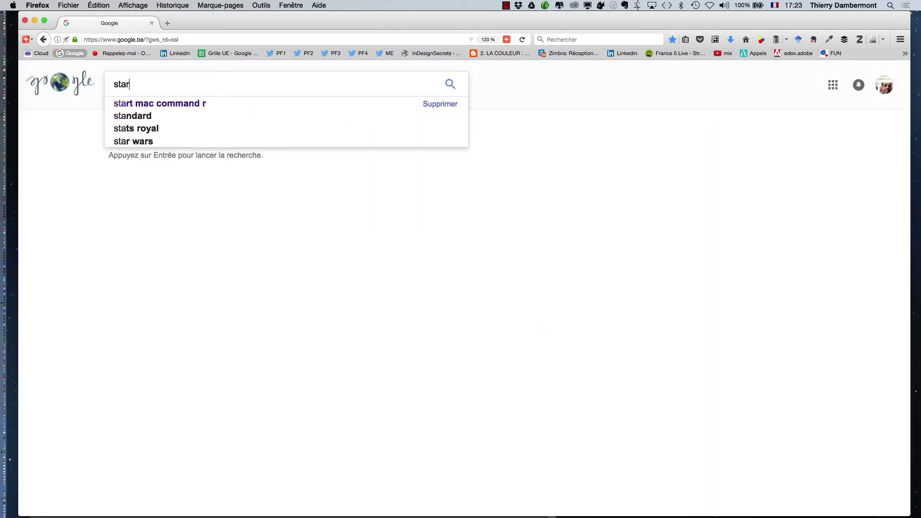
pyautogui.write(' "public ')
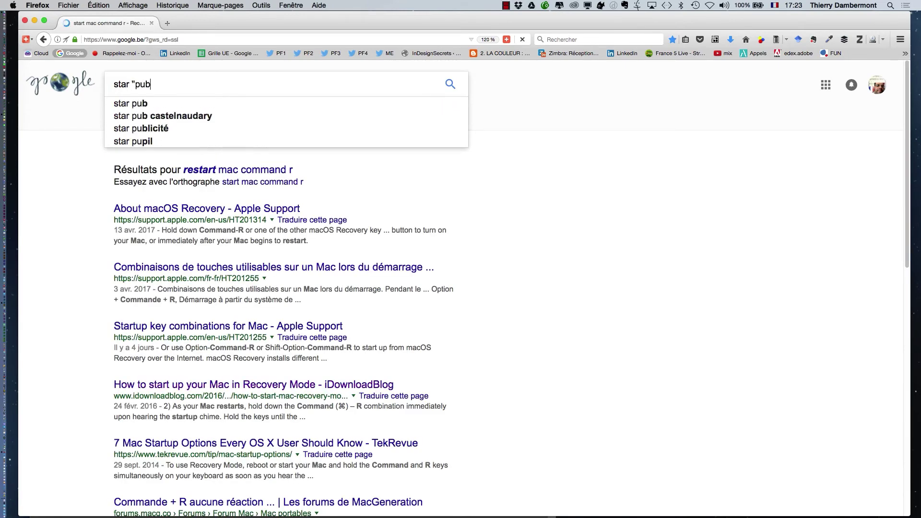
pyautogui.write('domain"')
pyautogui.press('Return')
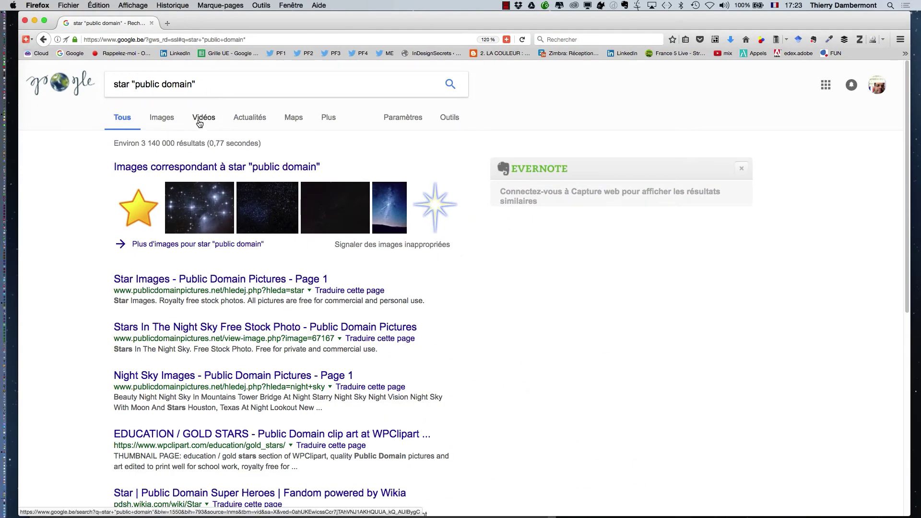
pyautogui.click(169, 125)
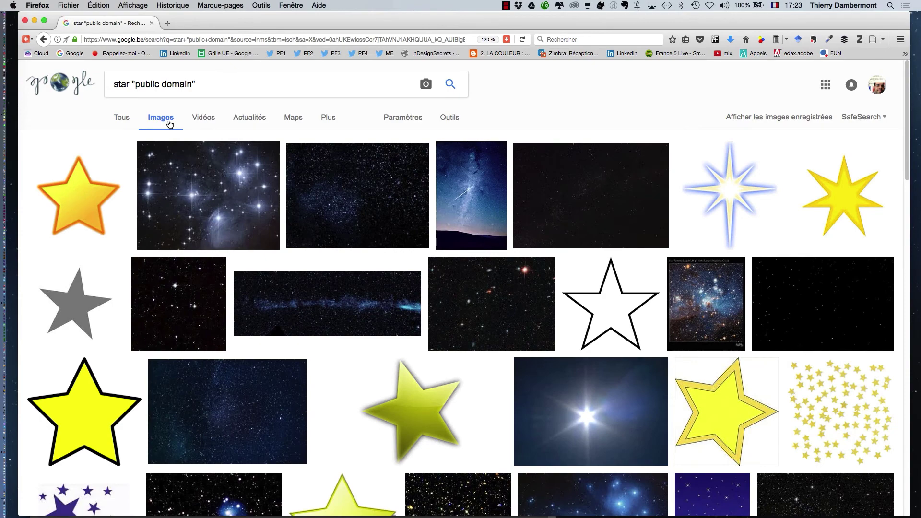
# Reduce the page zoom to 67% and look through the star images for a suitable picture
pyautogui.press('super+minus')
pyautogui.press('super+minus')
pyautogui.press('super+minus')
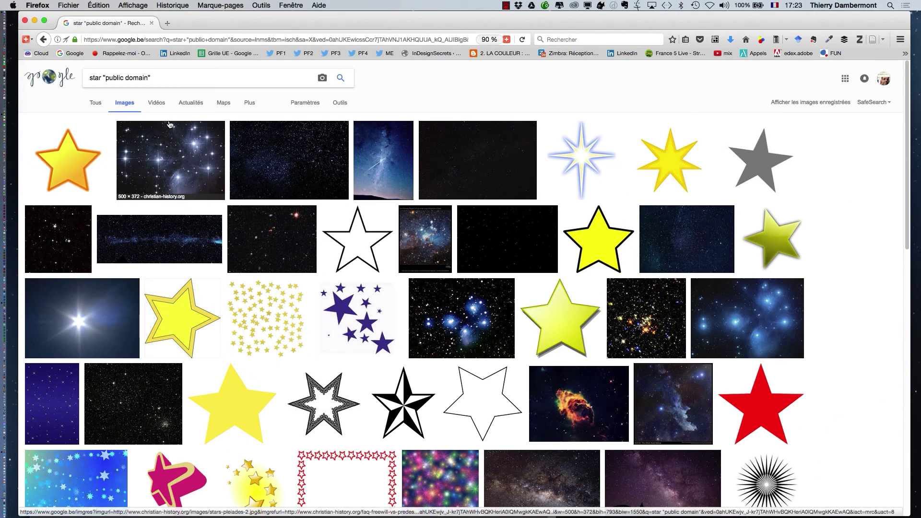
pyautogui.press('super+minus')
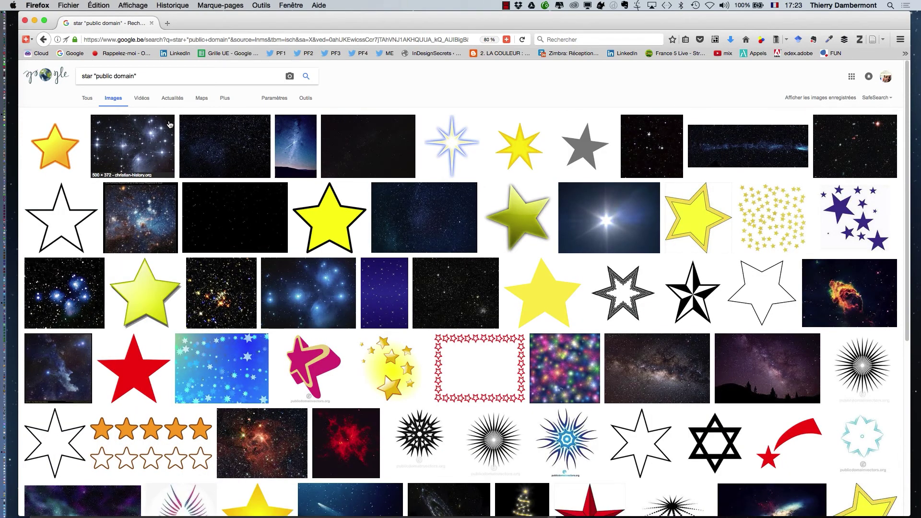
pyautogui.press('super+minus')
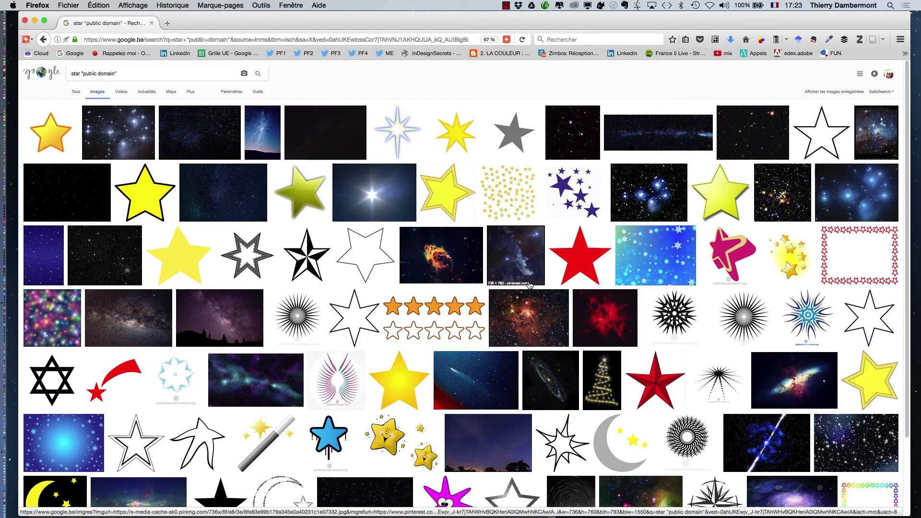
pyautogui.scroll(-5, 529, 284)
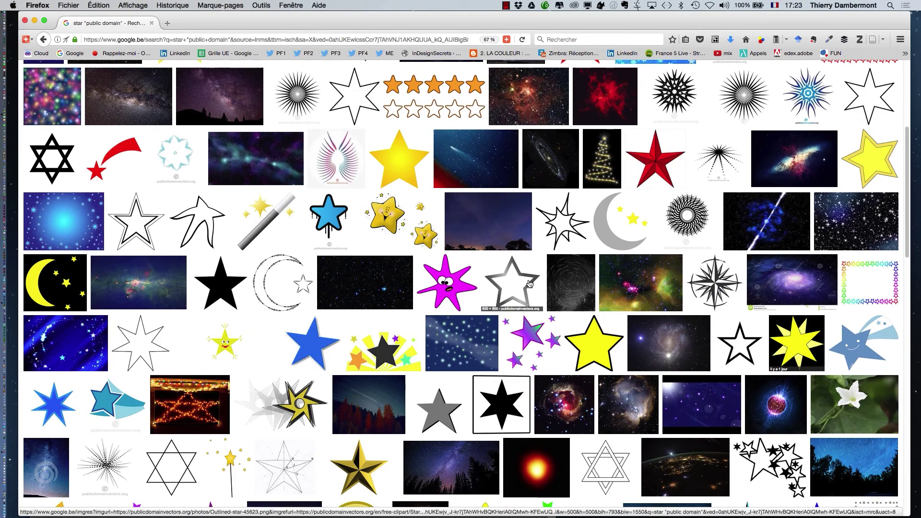
pyautogui.scroll(-1, 508, 280)
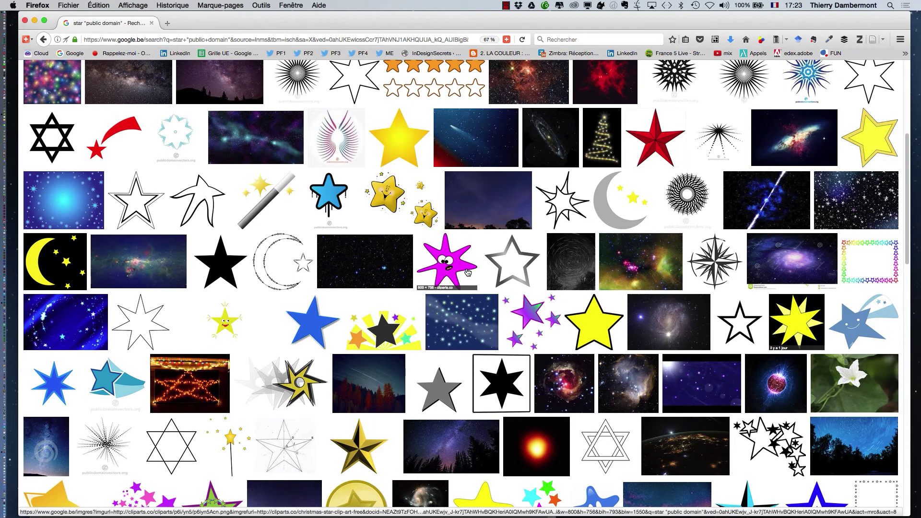
pyautogui.scroll(3, 467, 272)
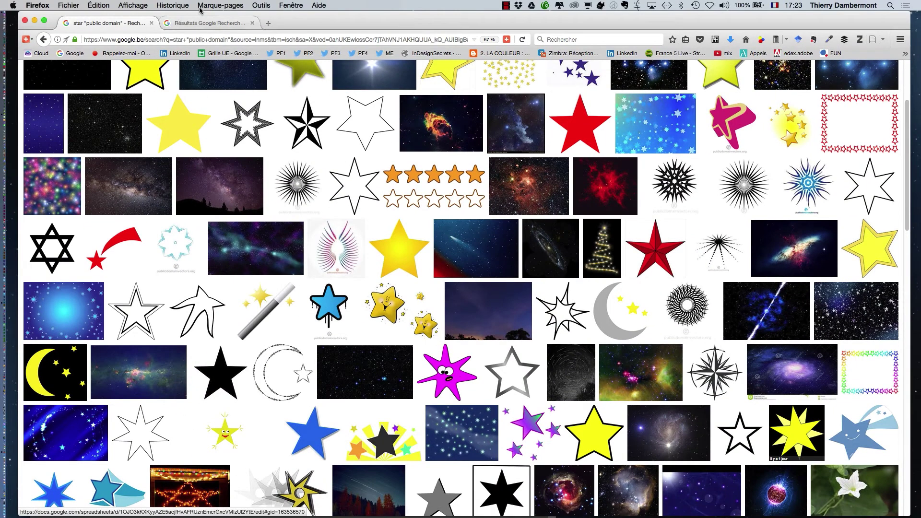
# View the magenta cartoon star result in its own tab and close that tab
pyautogui.click(202, 24)
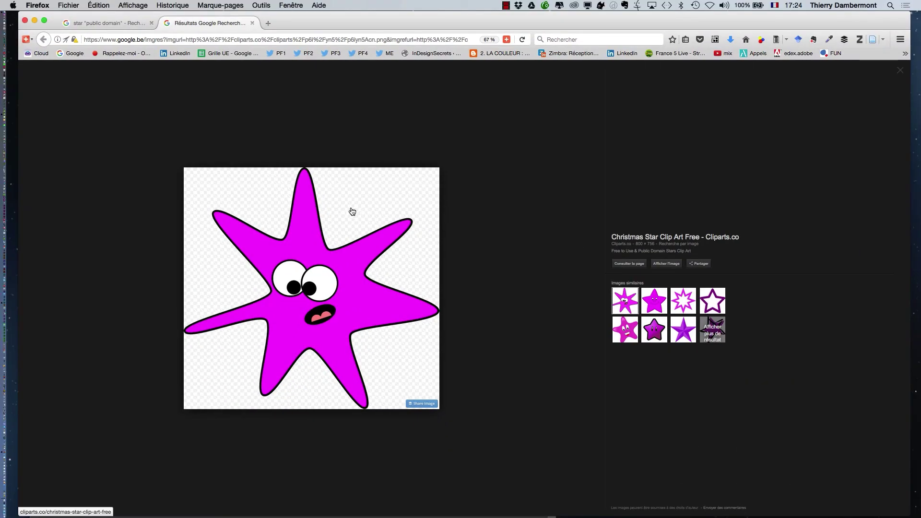
pyautogui.click(113, 24)
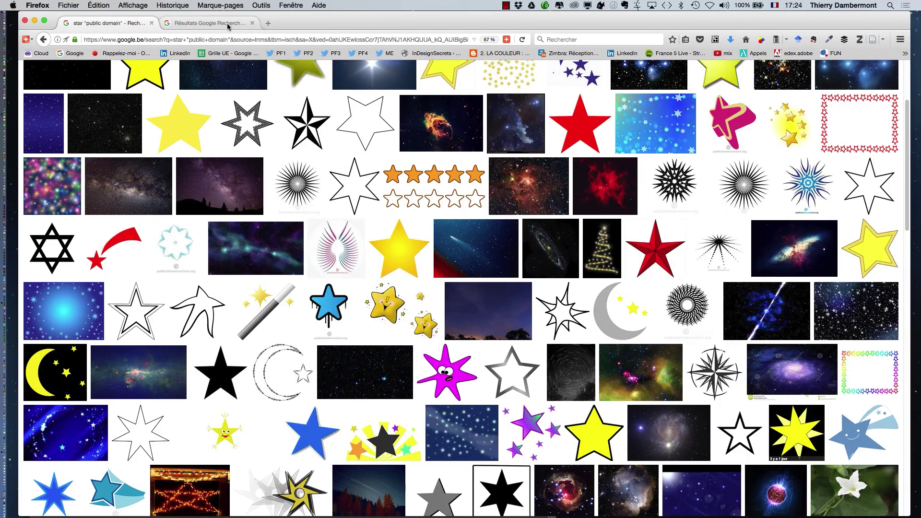
pyautogui.click(253, 24)
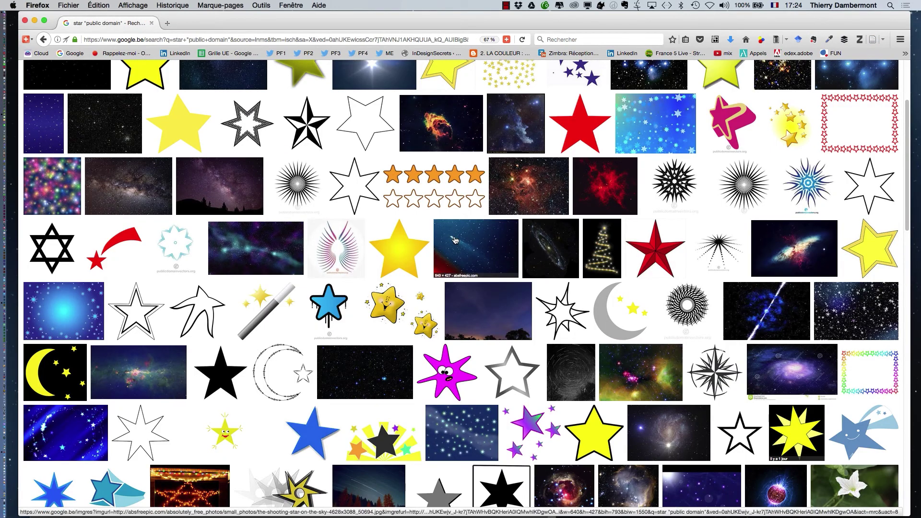
# Browse the star image results again, enlarging the page to 133% to compare the pictures
pyautogui.scroll(2, 479, 245)
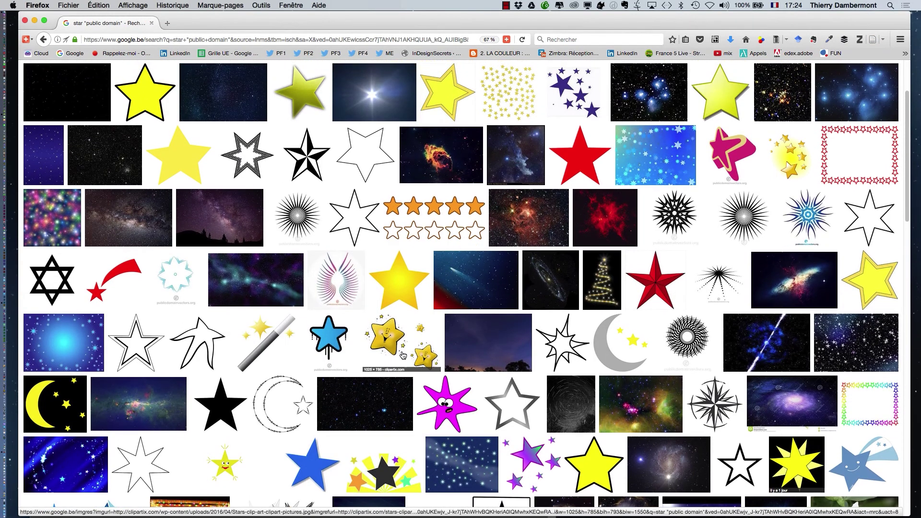
pyautogui.scroll(-1, 403, 355)
pyautogui.scroll(-1, 403, 355)
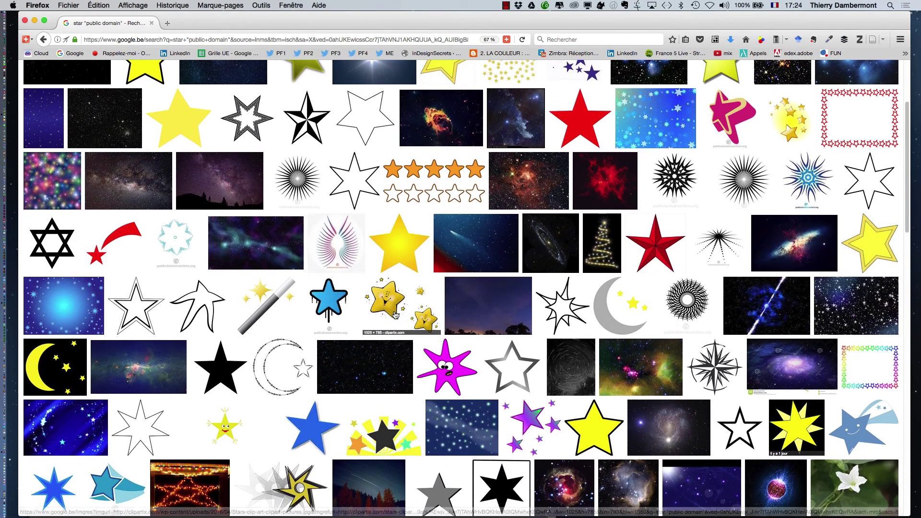
pyautogui.scroll(5, 395, 315)
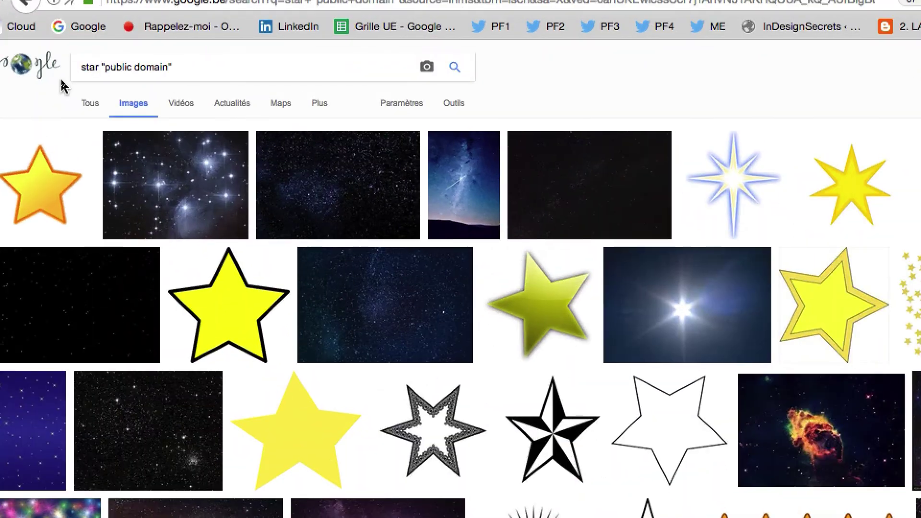
pyautogui.press('super+plus')
pyautogui.press('super+plus')
pyautogui.press('super+plus')
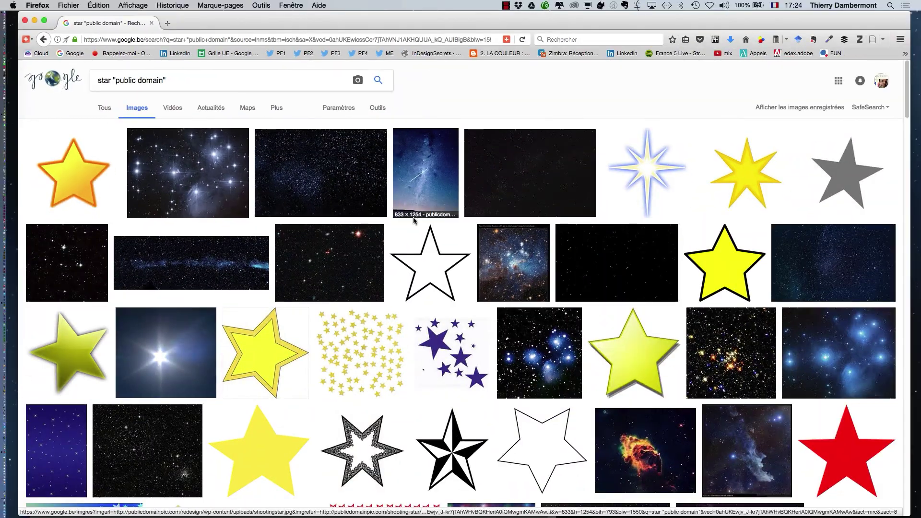
pyautogui.scroll(-3, 769, 357)
pyautogui.scroll(-10, 417, 222)
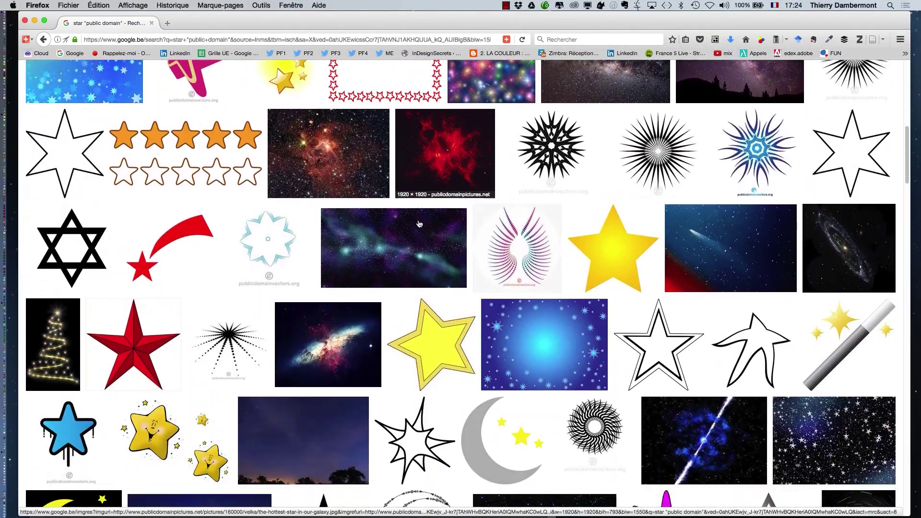
pyautogui.scroll(-2, 419, 224)
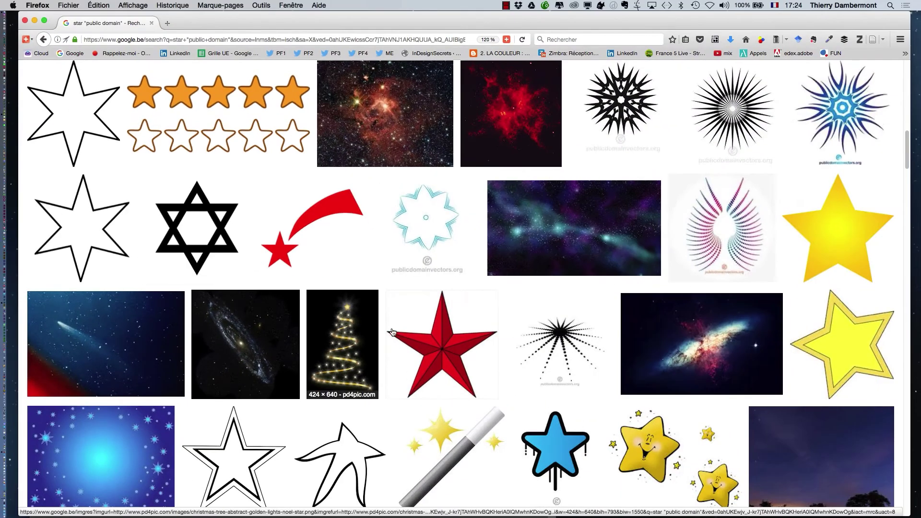
pyautogui.scroll(-1, 678, 472)
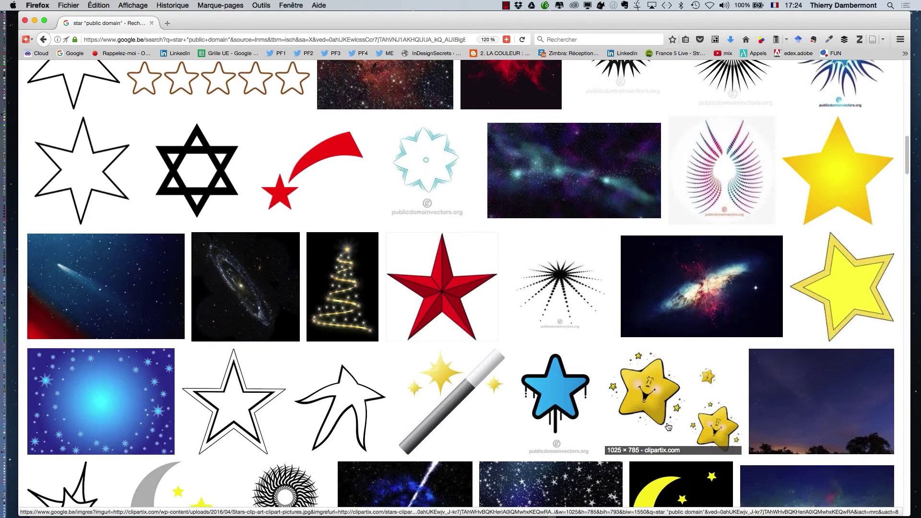
pyautogui.press('super+plus')
pyautogui.scroll(-5, 668, 426)
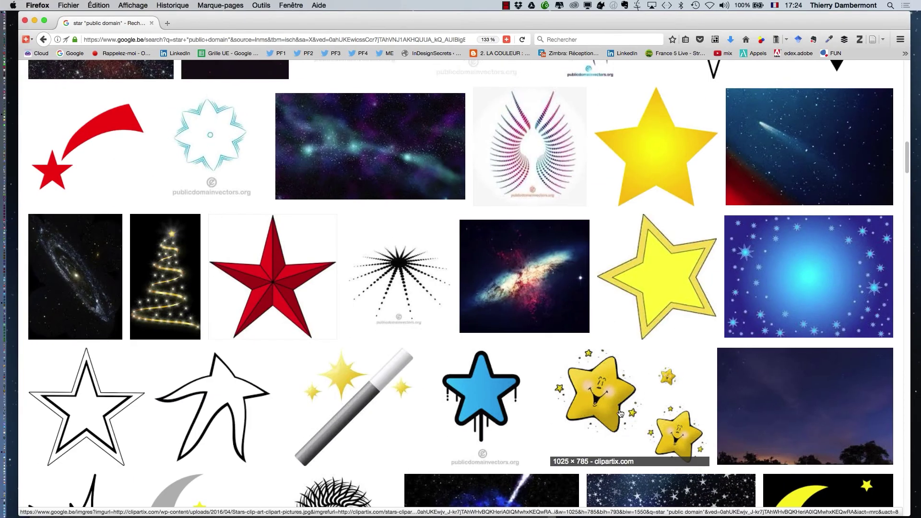
# Open the smiling yellow stars picture at full size and save it as Stars-clip-art-clipart-pictures.jpg in the premier jour Photoshop folder
pyautogui.keyDown('super'); pyautogui.click(620, 414); pyautogui.keyUp('super')
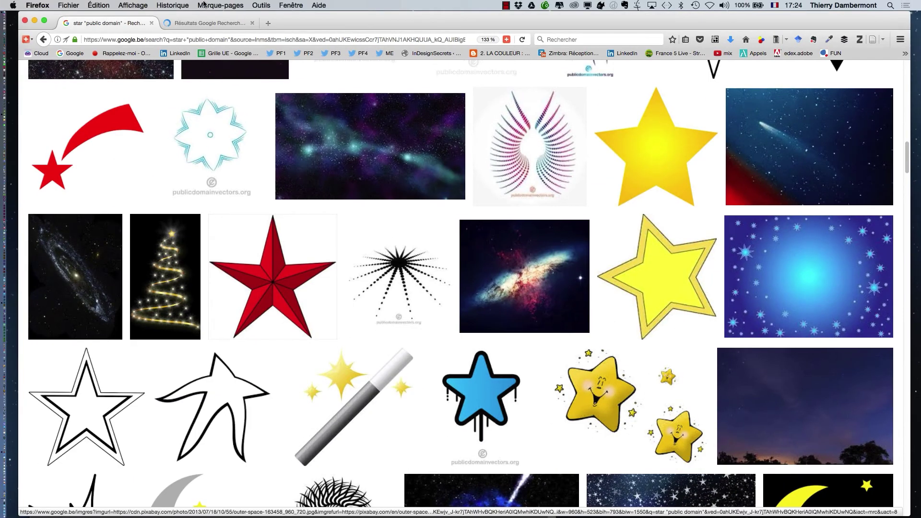
pyautogui.click(190, 24)
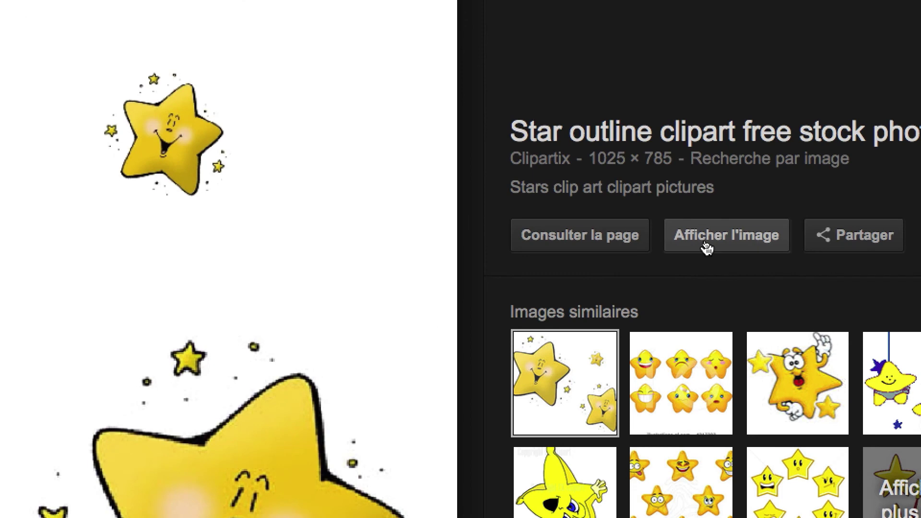
pyautogui.click(706, 247)
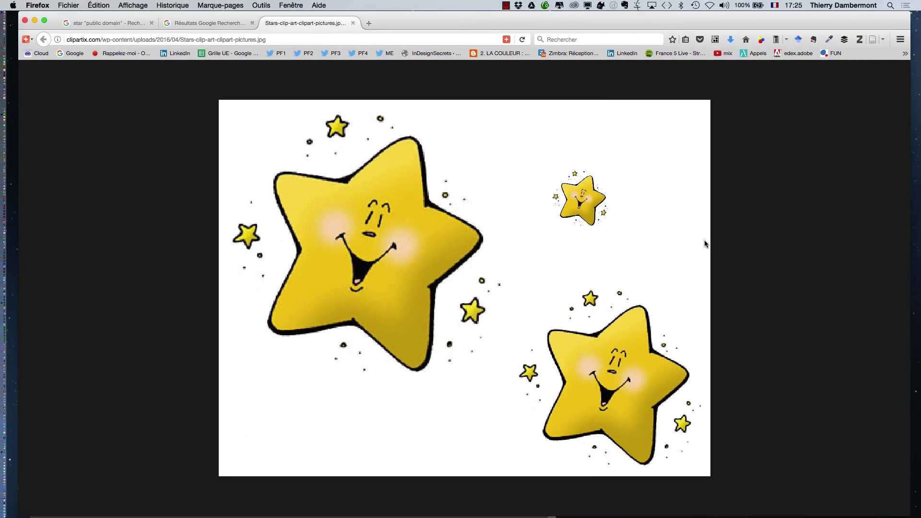
pyautogui.rightClick(410, 258)
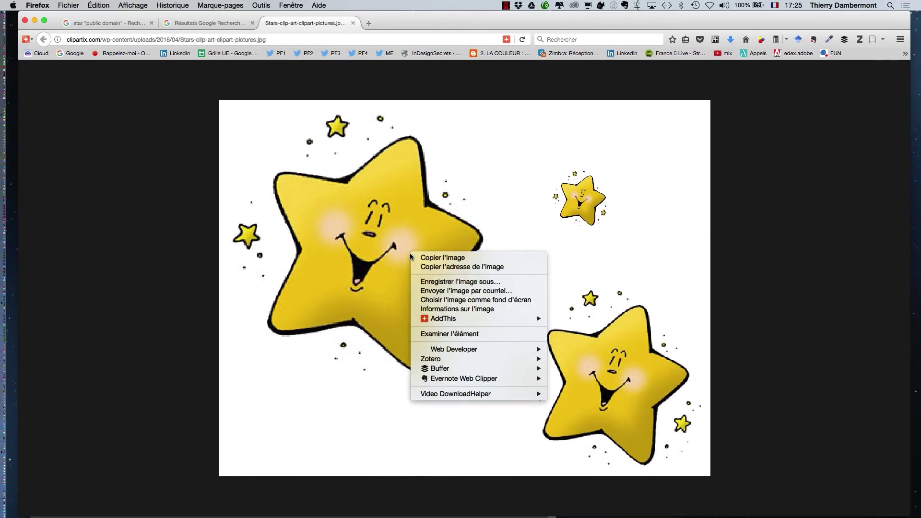
pyautogui.click(438, 282)
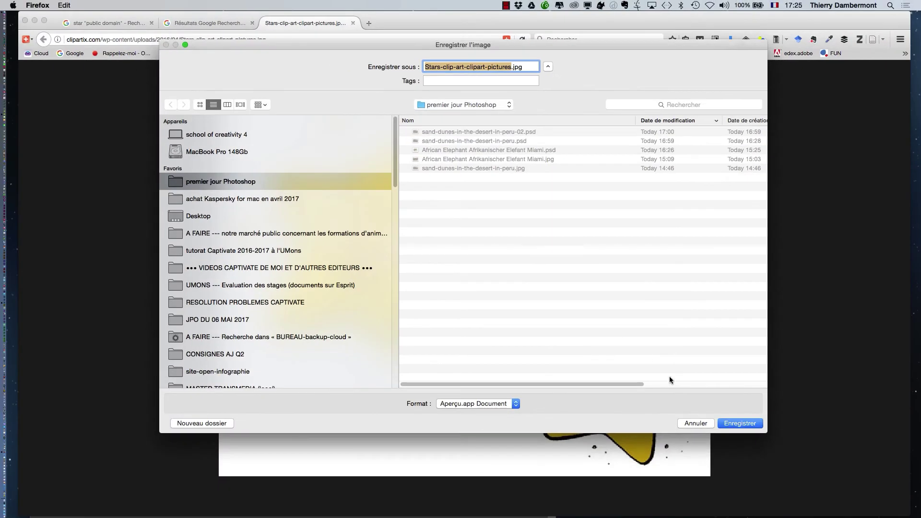
pyautogui.click(739, 424)
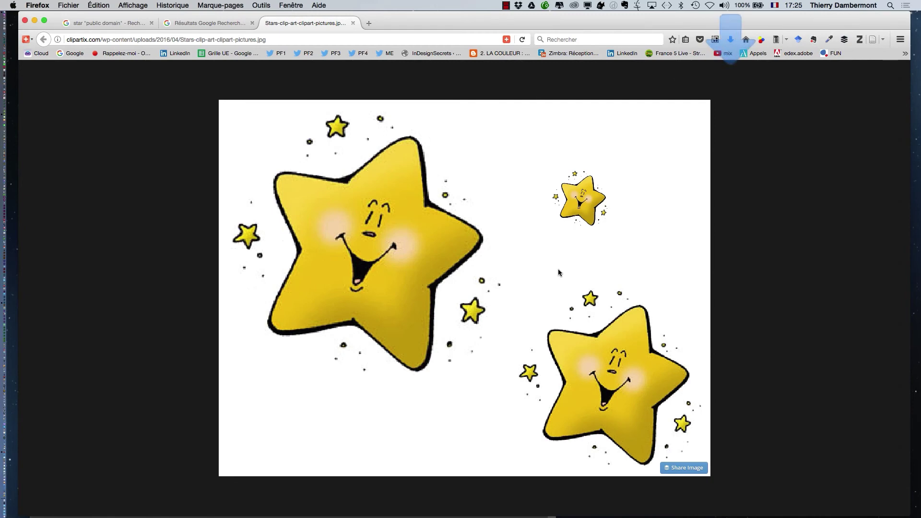
# Switch to Photoshop and try to open Stars-clip-art-clipart-pictures.jpg from the premier jour Photoshop folder
pyautogui.press('super+Tab')
pyautogui.click(95, 5)
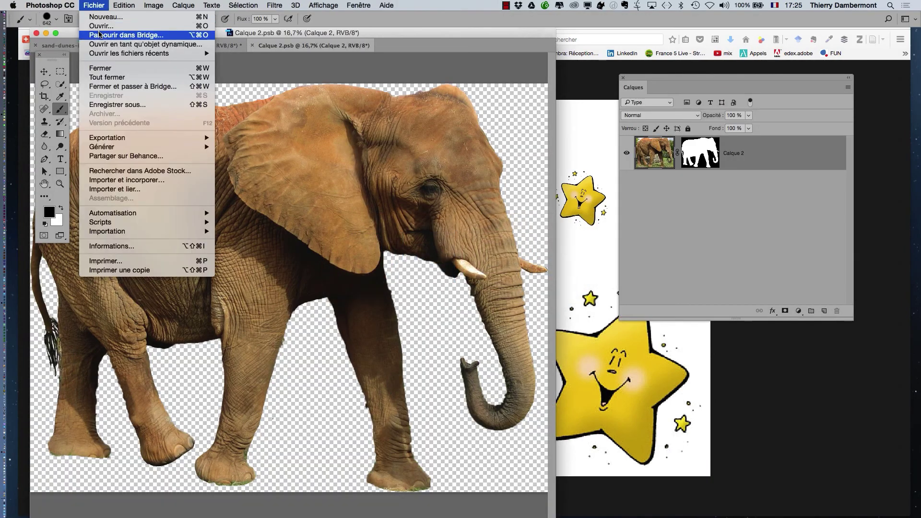
pyautogui.click(100, 26)
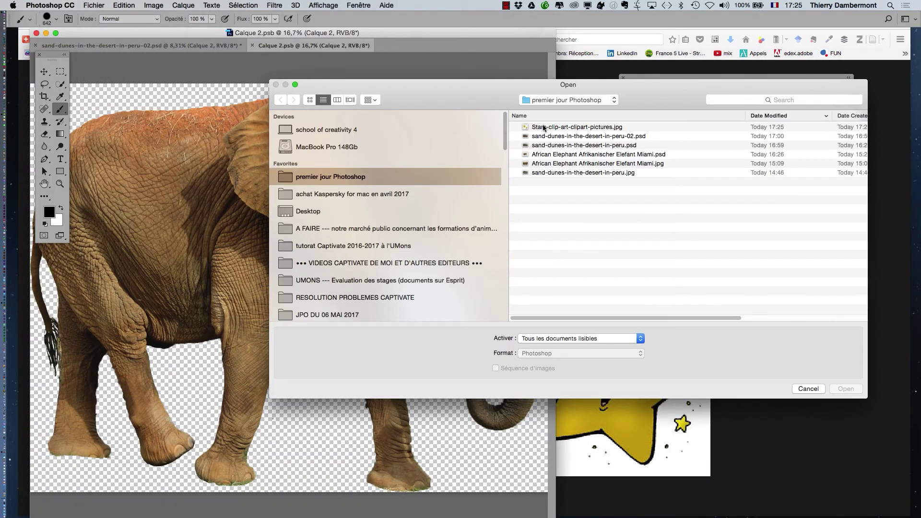
pyautogui.click(549, 128)
pyautogui.click(845, 389)
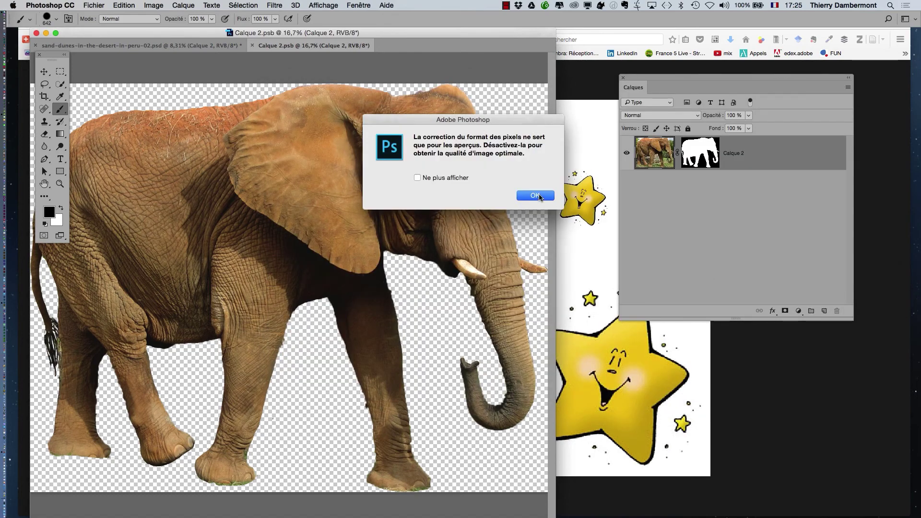
pyautogui.click(536, 195)
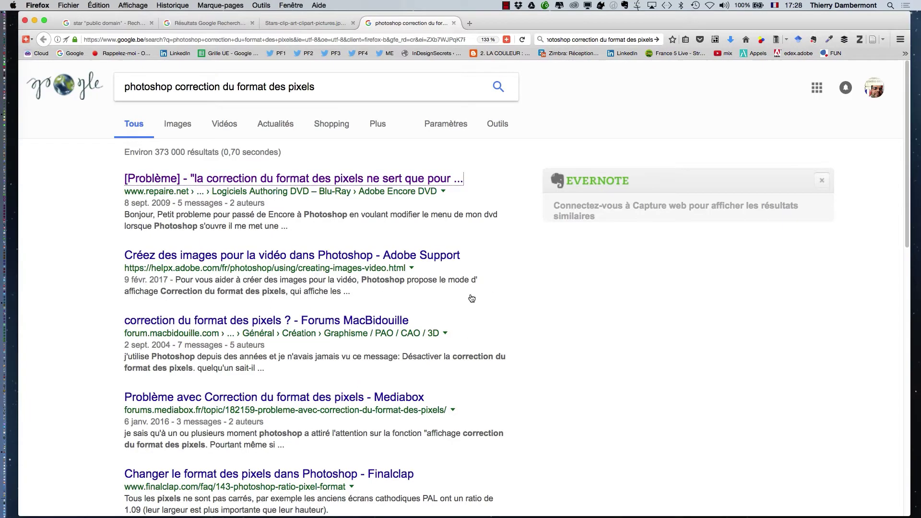
# Switch to Photoshop, hide the other applications and open Stars-clip-art-clipart-pictures.jpg from the premier jour Photoshop folder
pyautogui.press('super+Tab')
pyautogui.press('super+Tab')
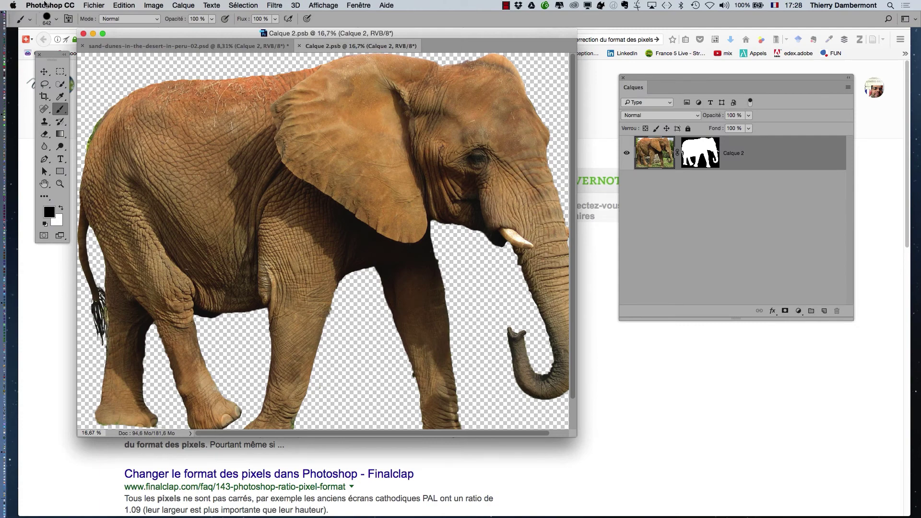
pyautogui.press('alt+super+h')
pyautogui.click(100, 4)
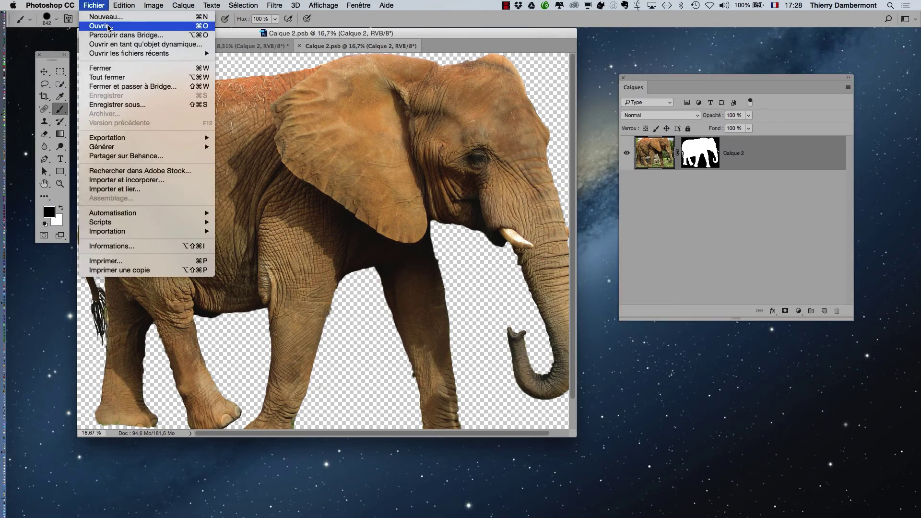
pyautogui.click(96, 25)
pyautogui.click(581, 96)
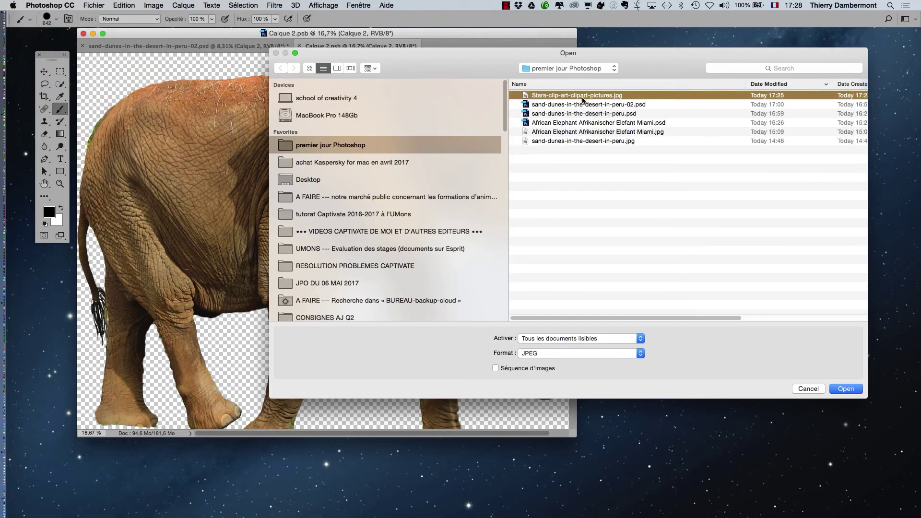
pyautogui.click(844, 389)
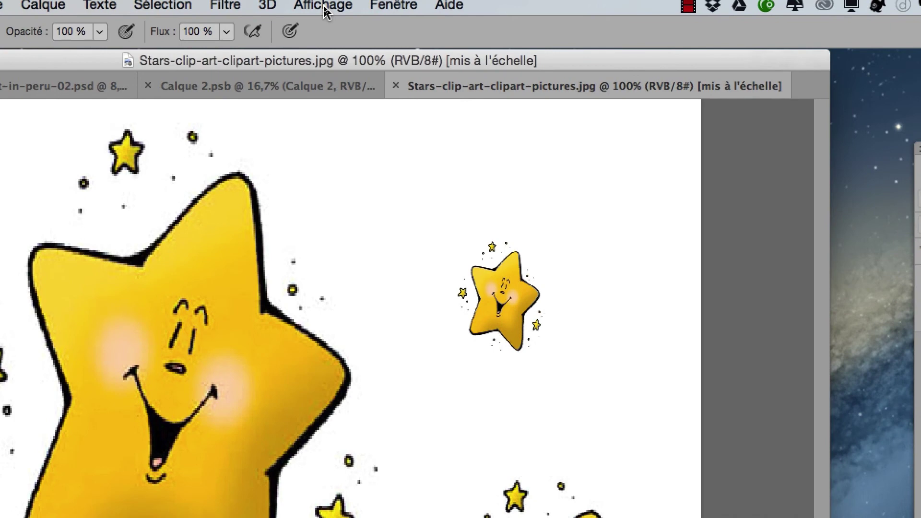
# Turn off pixel aspect ratio correction for the star image and shrink the brush to 54 px
pyautogui.click(323, 6)
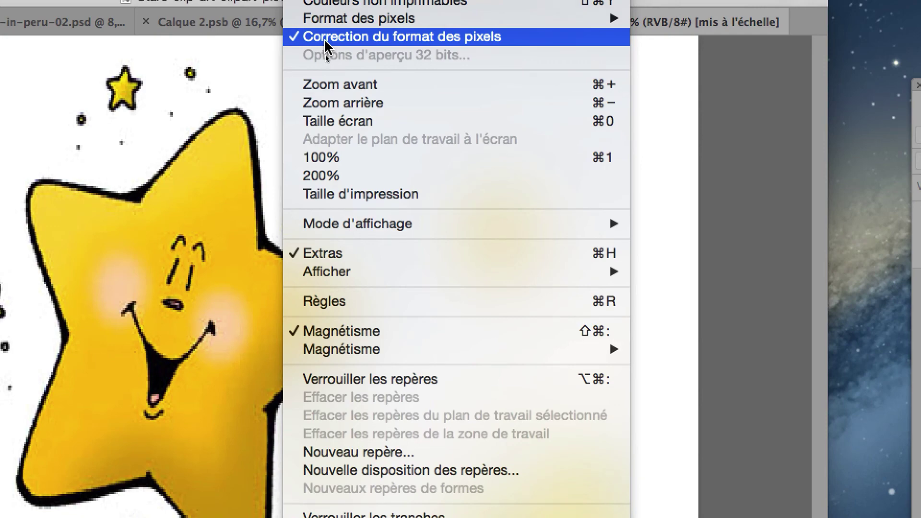
pyautogui.click(325, 38)
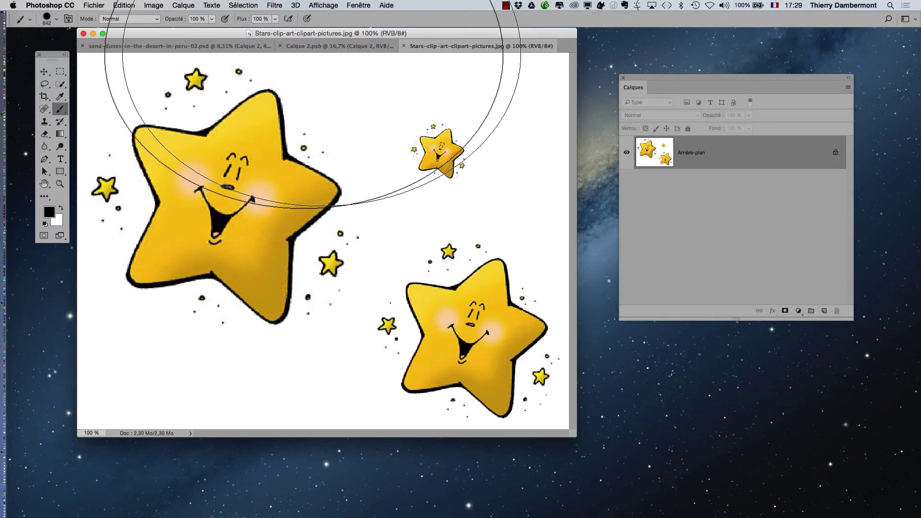
pyautogui.moveTo(426, 213); pyautogui.dragTo(282, 211)
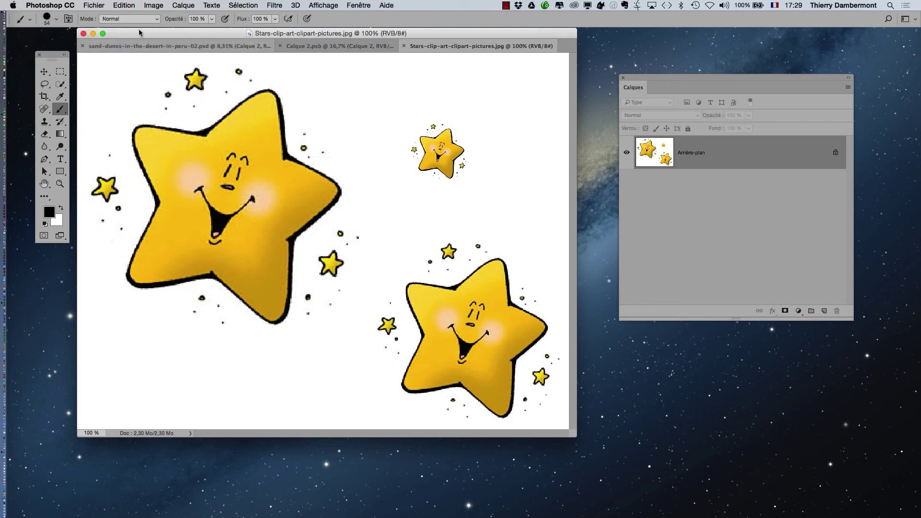
# Look up the installed Photoshop version in the program information and close it
pyautogui.click(49, 5)
pyautogui.click(60, 18)
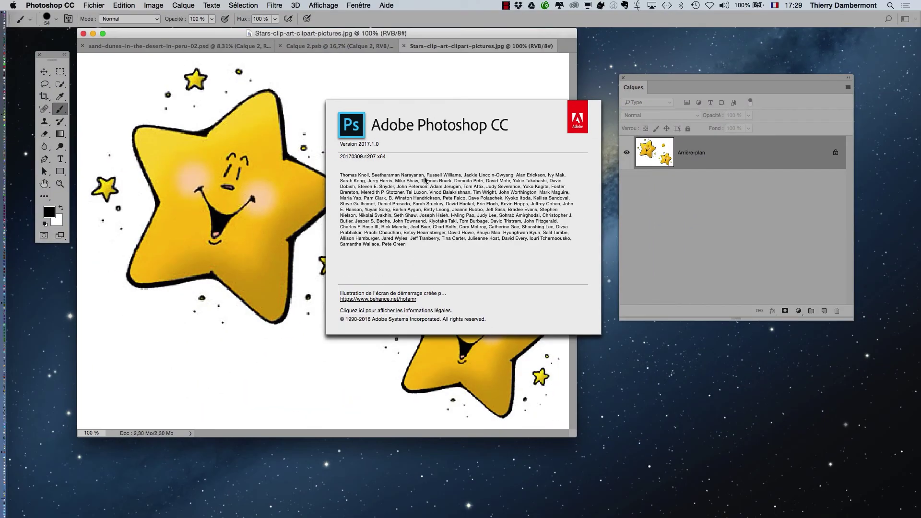
pyautogui.click(734, 379)
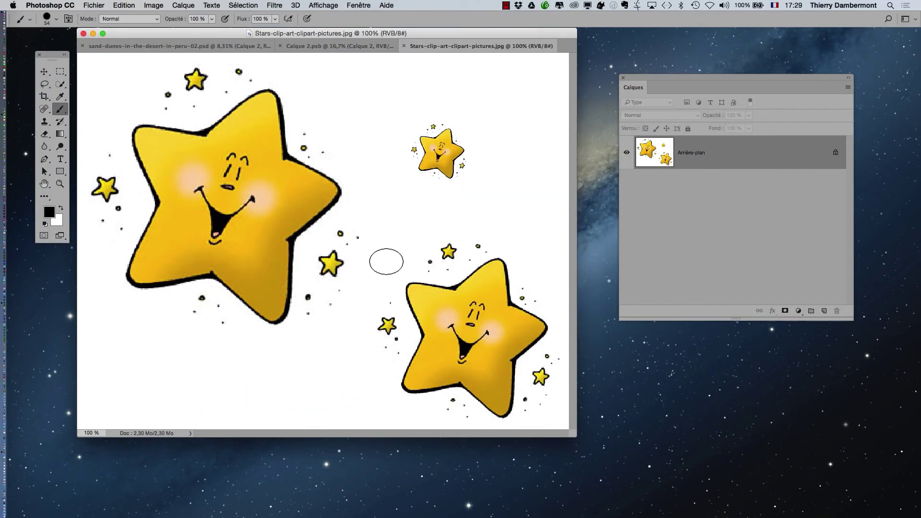
# Reduce the brush to 32 px and convert the locked Arrière-plan background into a regular layer named Calque 0
pyautogui.moveTo(384, 259)
pyautogui.mouseDown()
pyautogui.moveTo(374, 268)
pyautogui.moveTo(386, 267)
pyautogui.mouseUp()
pyautogui.moveTo(679, 76); pyautogui.dragTo(662, 76)
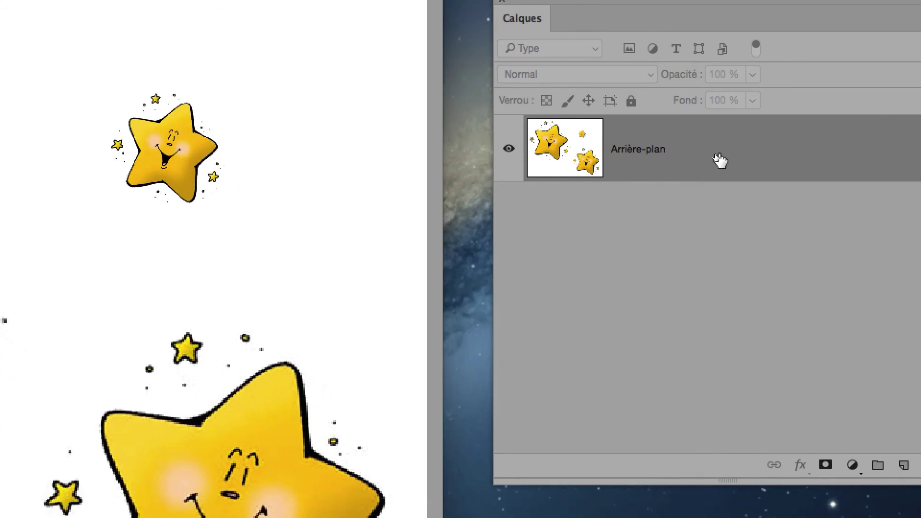
pyautogui.doubleClick(719, 160)
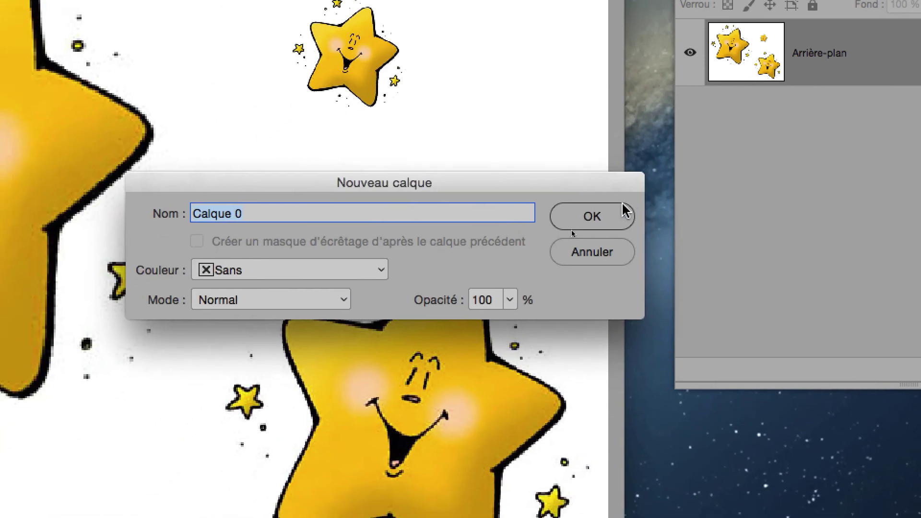
pyautogui.click(622, 213)
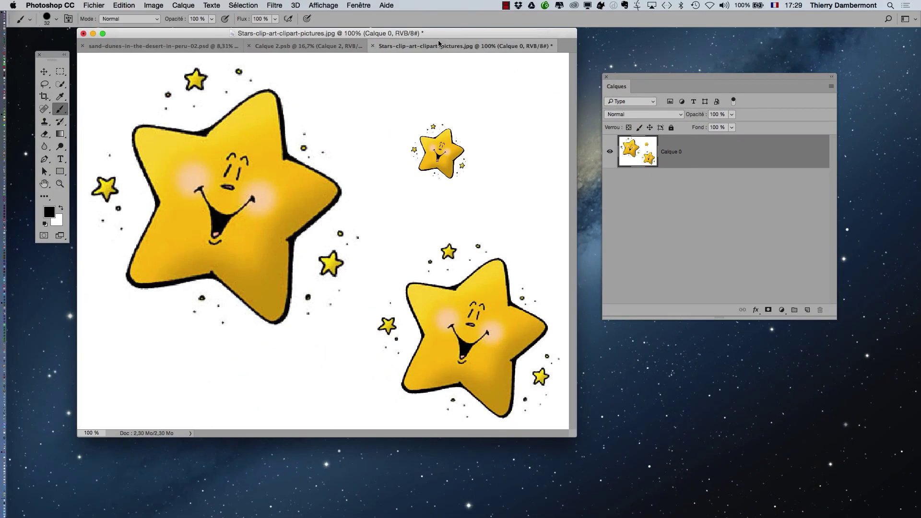
# Rearrange the star document window and the toolbox so that they sit side by side
pyautogui.moveTo(442, 34); pyautogui.dragTo(440, 40)
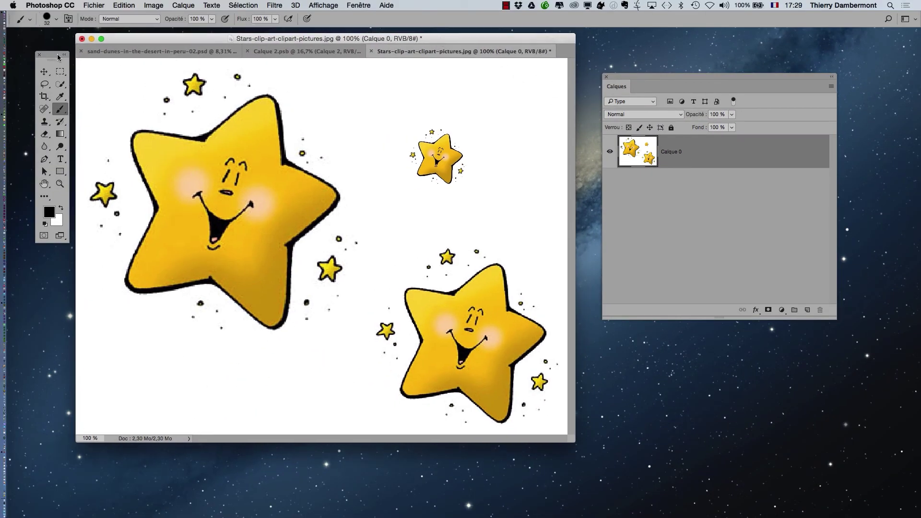
pyautogui.moveTo(51, 50); pyautogui.dragTo(48, 39)
pyautogui.moveTo(129, 41); pyautogui.dragTo(115, 45)
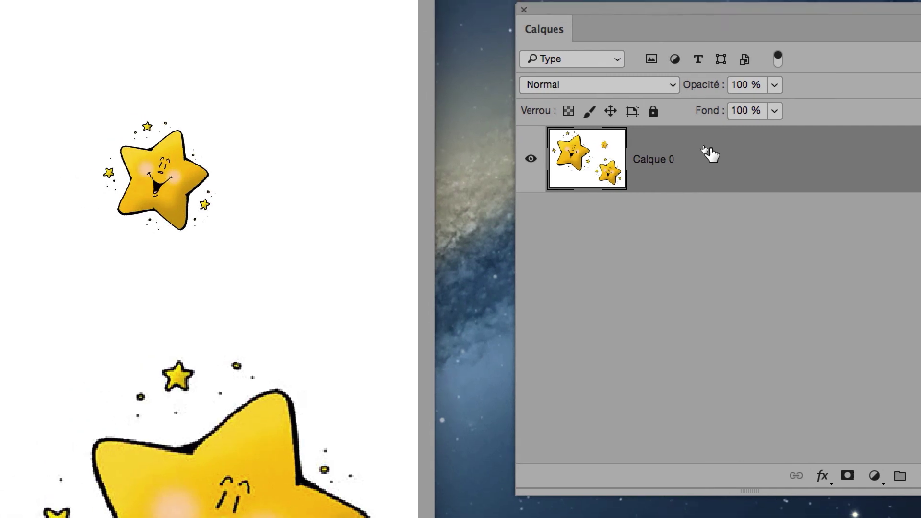
pyautogui.doubleClick(715, 156)
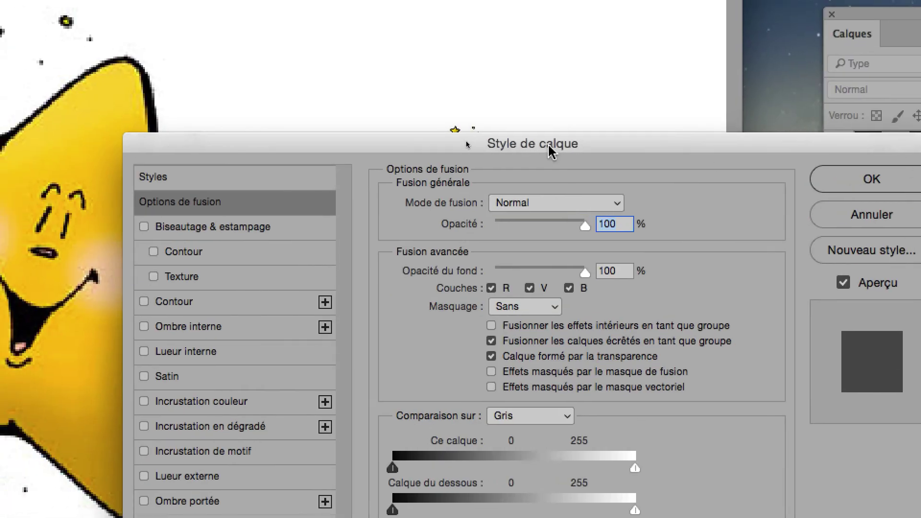
pyautogui.press('alt')
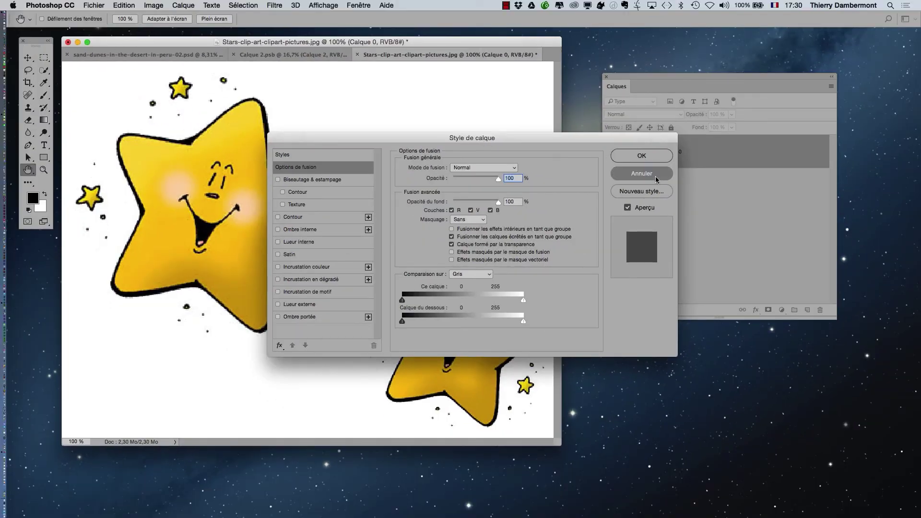
pyautogui.click(655, 177)
# Hide the white background of Calque 0 through its blending options, setting the white limit of this layer's Gray comparison to 238
pyautogui.click(184, 5)
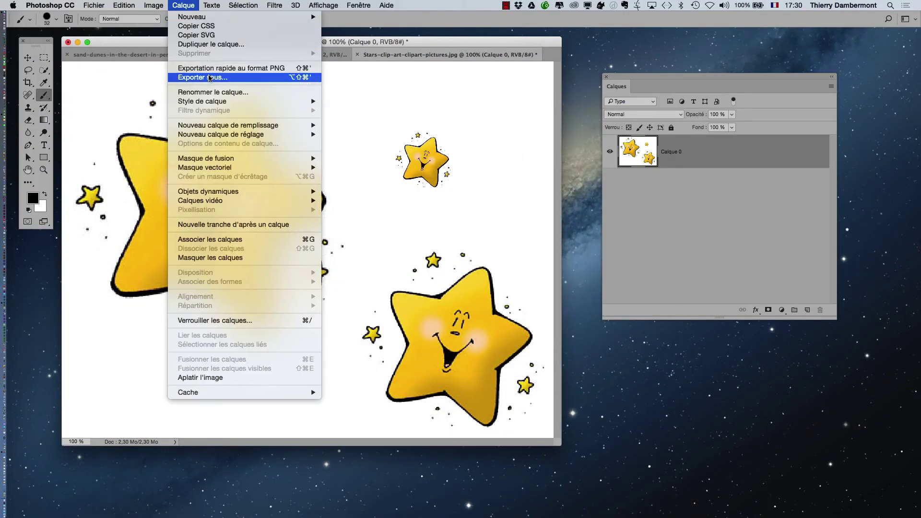
pyautogui.moveTo(213, 101)
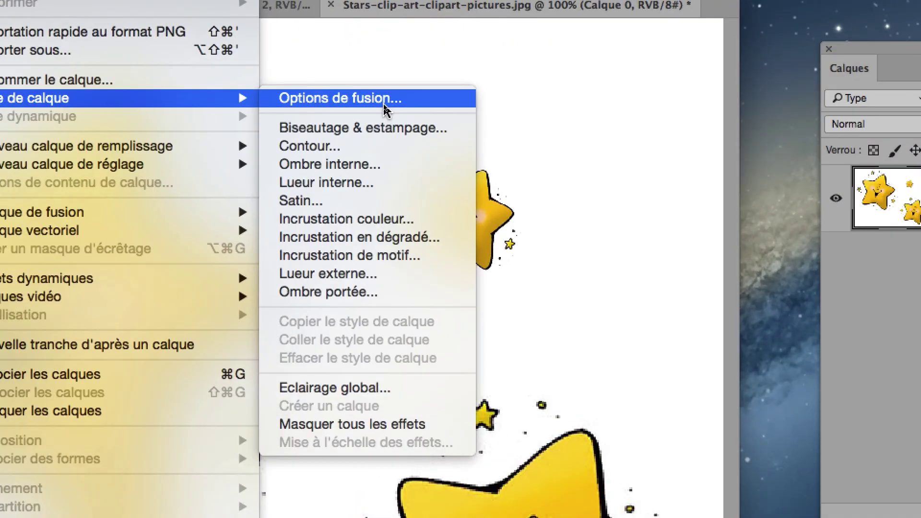
pyautogui.click(383, 99)
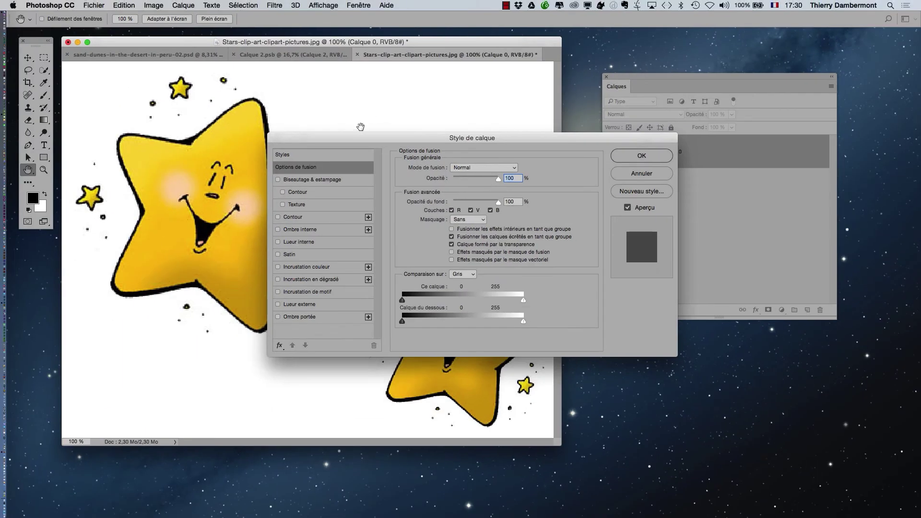
pyautogui.moveTo(362, 136); pyautogui.dragTo(565, 34)
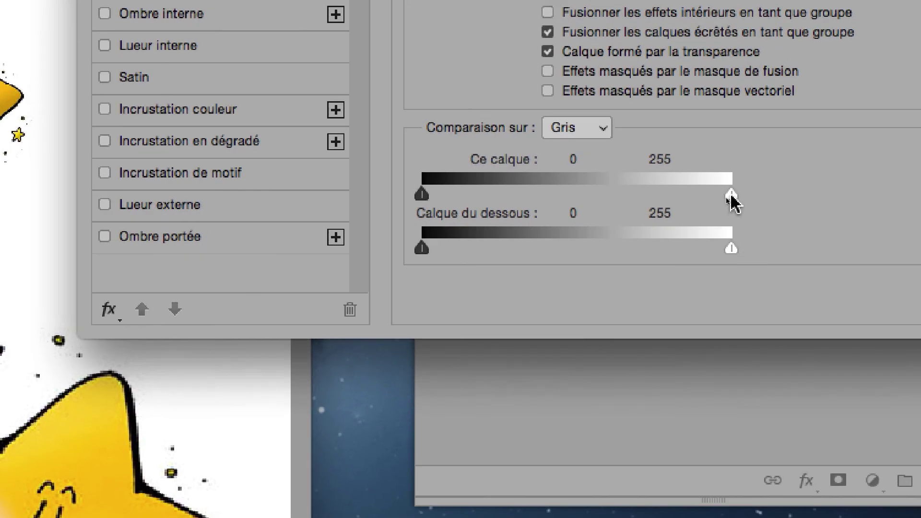
pyautogui.moveTo(729, 197); pyautogui.dragTo(725, 200)
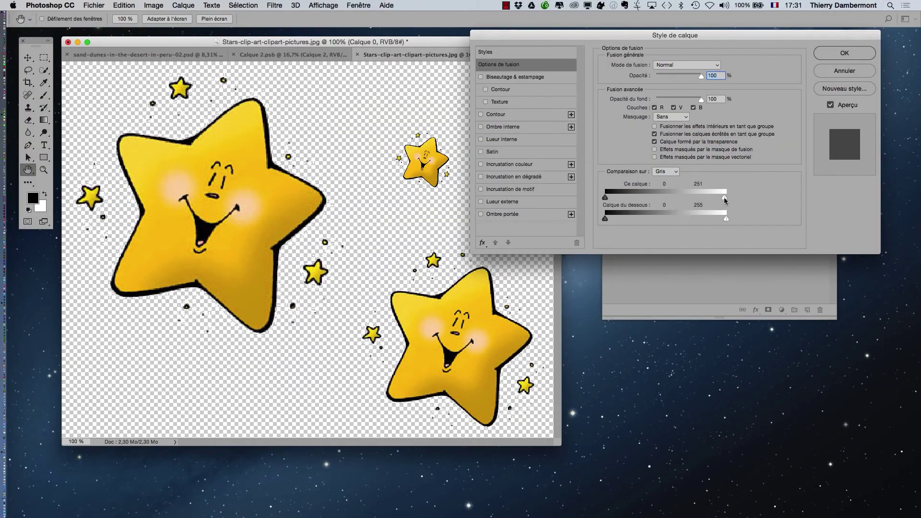
pyautogui.moveTo(727, 197); pyautogui.dragTo(719, 197)
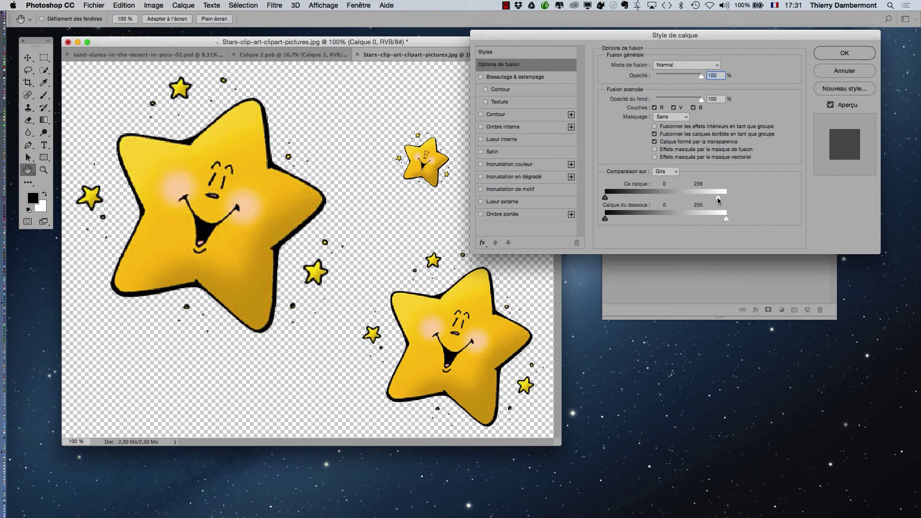
pyautogui.press('alt')
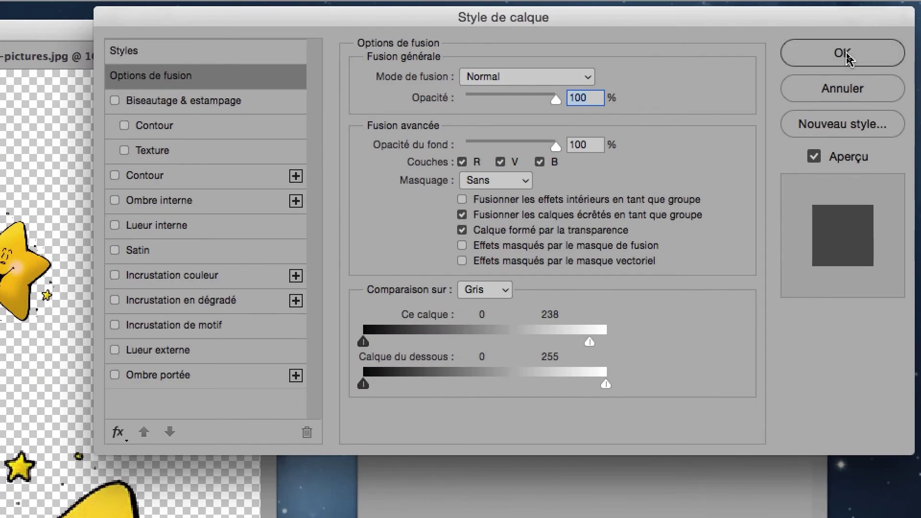
pyautogui.click(846, 55)
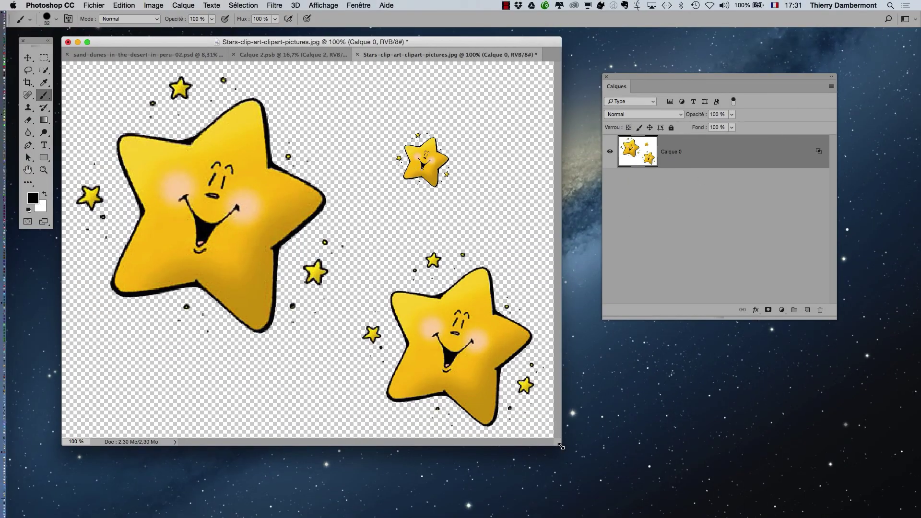
# Enlarge the document window, move the layers palette off it and crop the image tightly around the large smiling star
pyautogui.moveTo(561, 446); pyautogui.dragTo(648, 477)
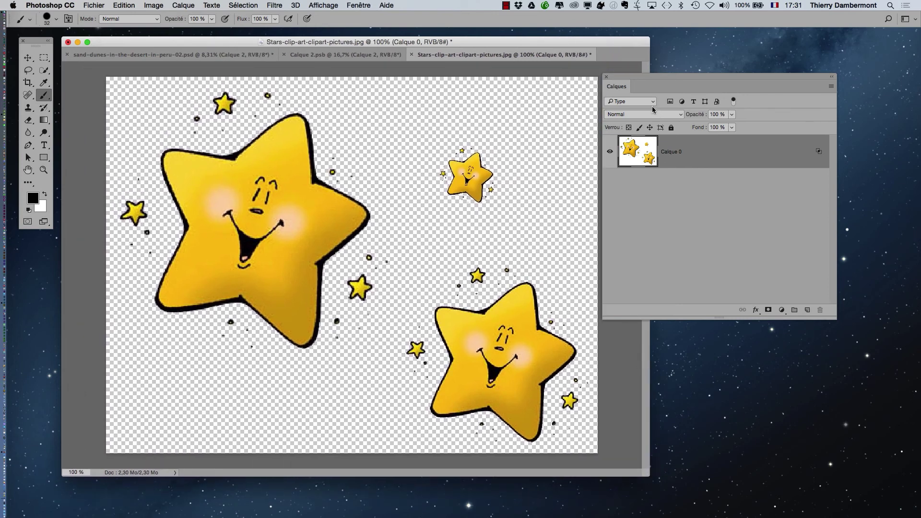
pyautogui.moveTo(643, 74); pyautogui.dragTo(703, 73)
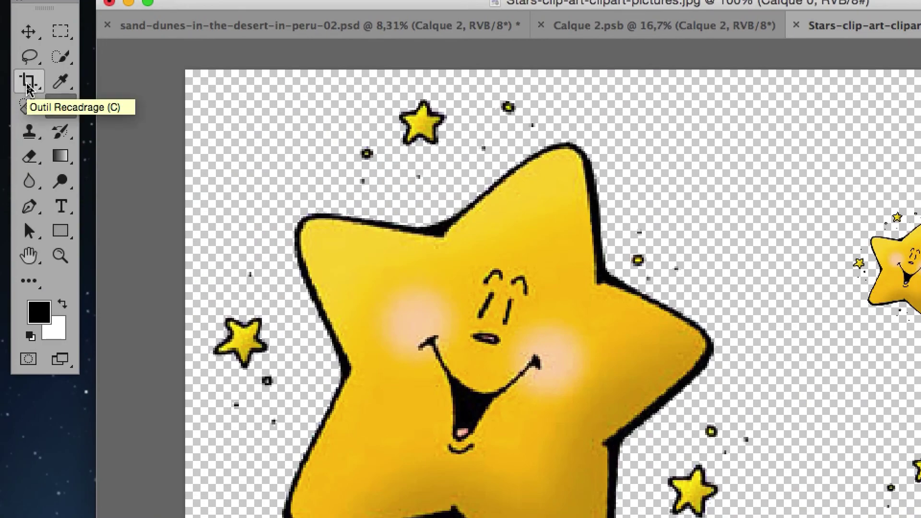
pyautogui.click(27, 89)
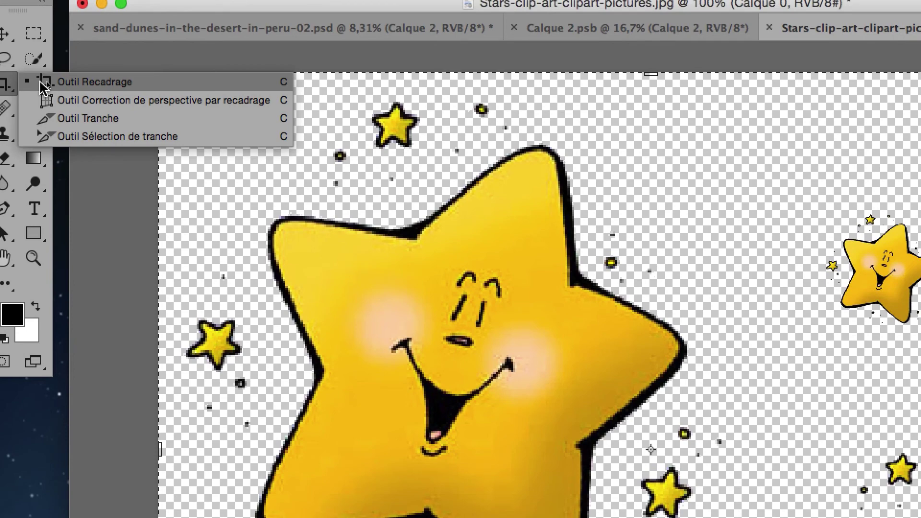
pyautogui.click(27, 85)
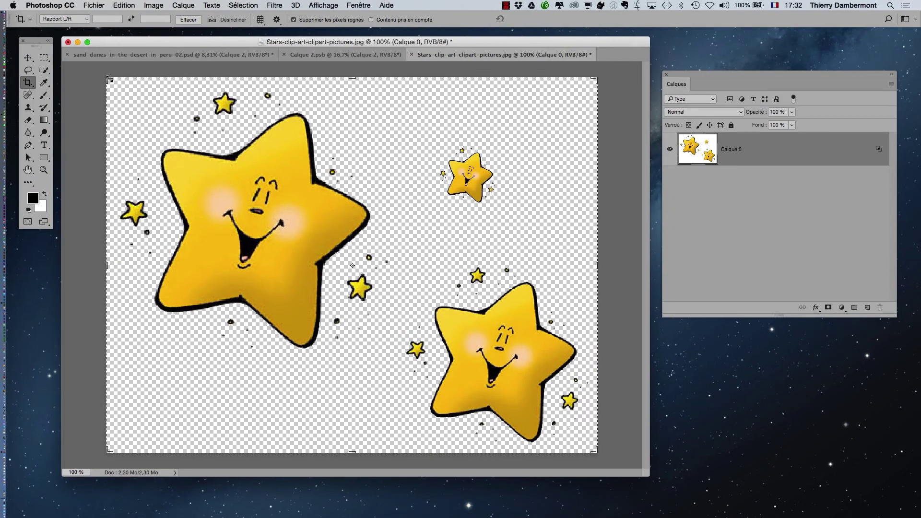
pyautogui.moveTo(109, 79); pyautogui.dragTo(128, 91)
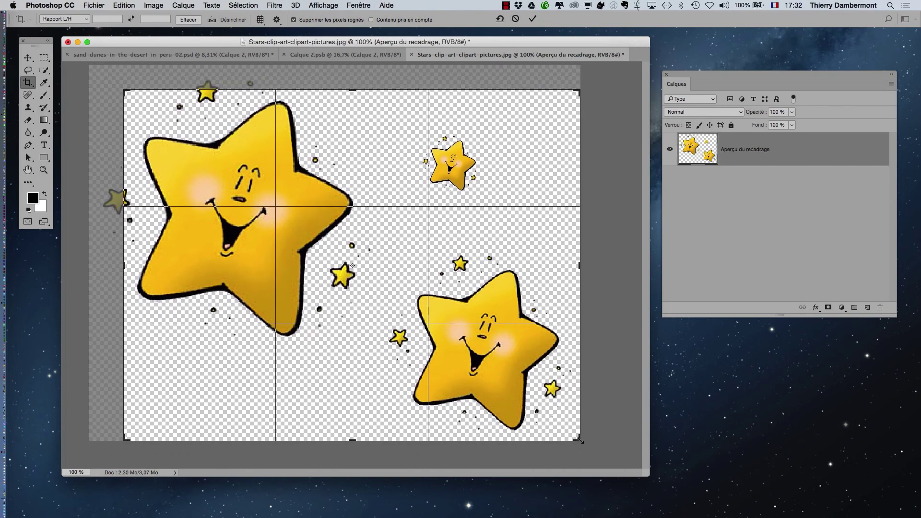
pyautogui.moveTo(580, 440); pyautogui.dragTo(482, 396)
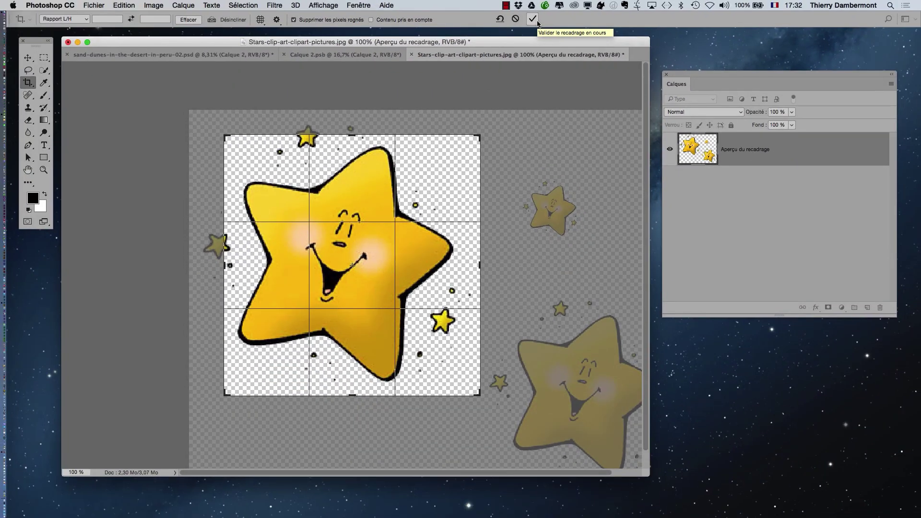
pyautogui.click(537, 22)
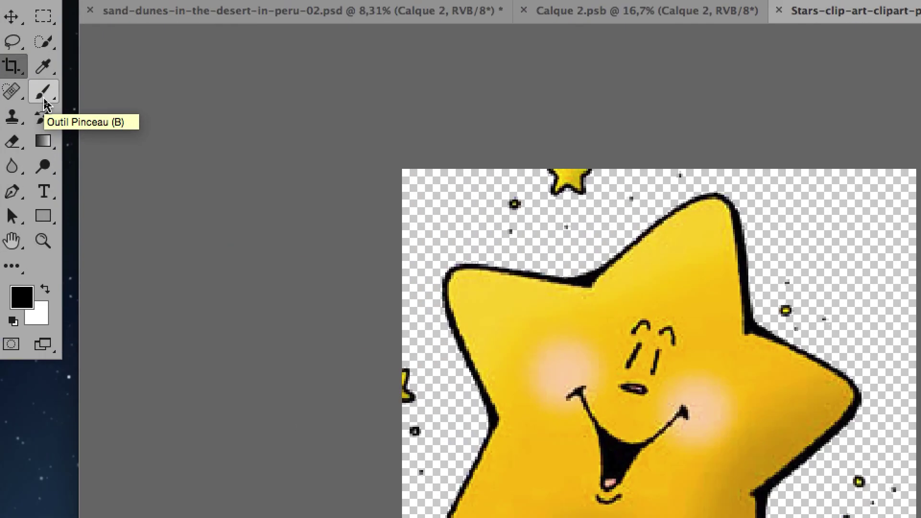
# Paint with white over the stray small stars and dots surrounding the large smiling star on Calque 0
pyautogui.click(44, 102)
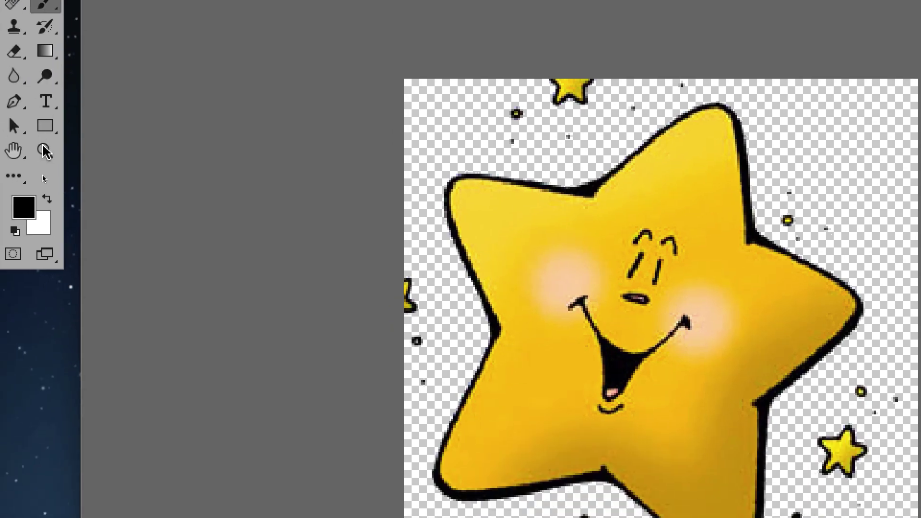
pyautogui.press('x')
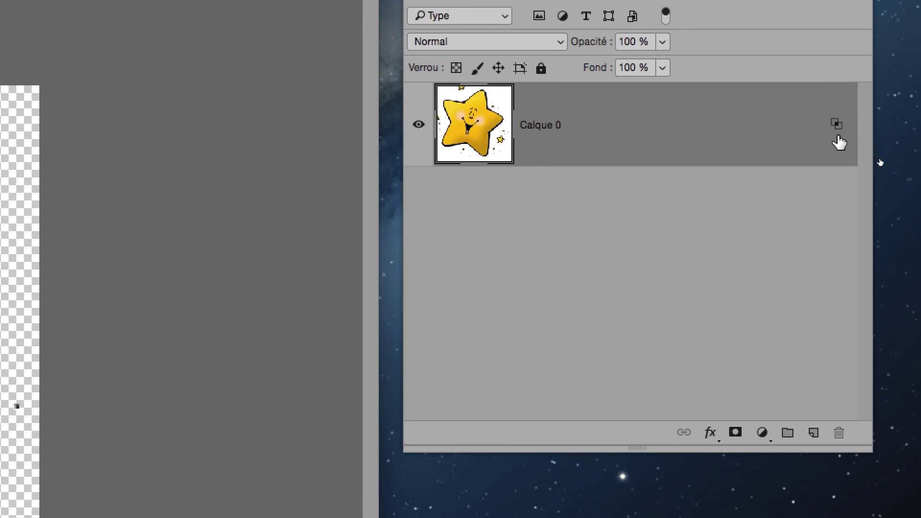
pyautogui.moveTo(839, 142)
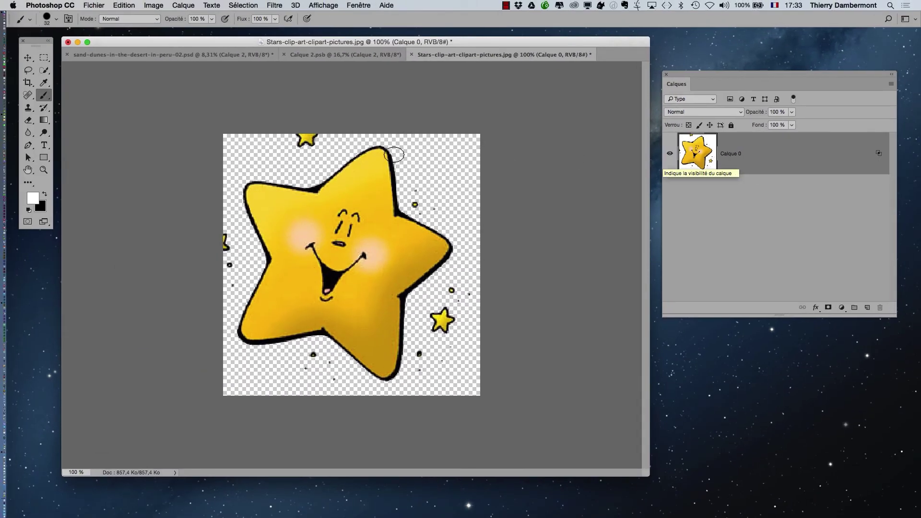
pyautogui.moveTo(311, 136); pyautogui.dragTo(302, 139)
pyautogui.moveTo(222, 226); pyautogui.dragTo(222, 267)
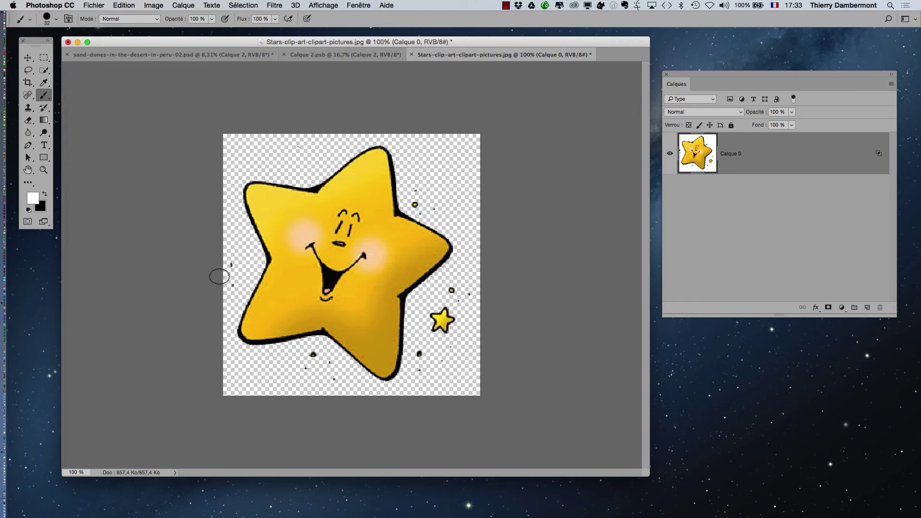
pyautogui.moveTo(284, 366)
pyautogui.mouseDown()
pyautogui.moveTo(320, 364)
pyautogui.moveTo(333, 382)
pyautogui.mouseUp()
pyautogui.moveTo(418, 368)
pyautogui.mouseDown()
pyautogui.moveTo(429, 329)
pyautogui.moveTo(456, 291)
pyautogui.moveTo(434, 362)
pyautogui.mouseUp()
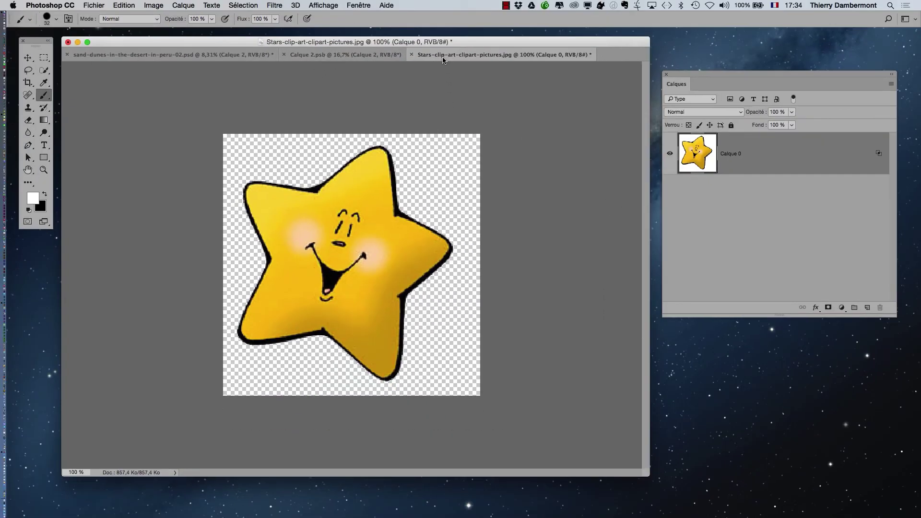
# Float the star document in its own window and save it in Photoshop format as Stars-clip-art-clipart-pictures.psd in the premier jour Photoshop folder
pyautogui.moveTo(443, 59); pyautogui.dragTo(270, 107)
pyautogui.click(94, 5)
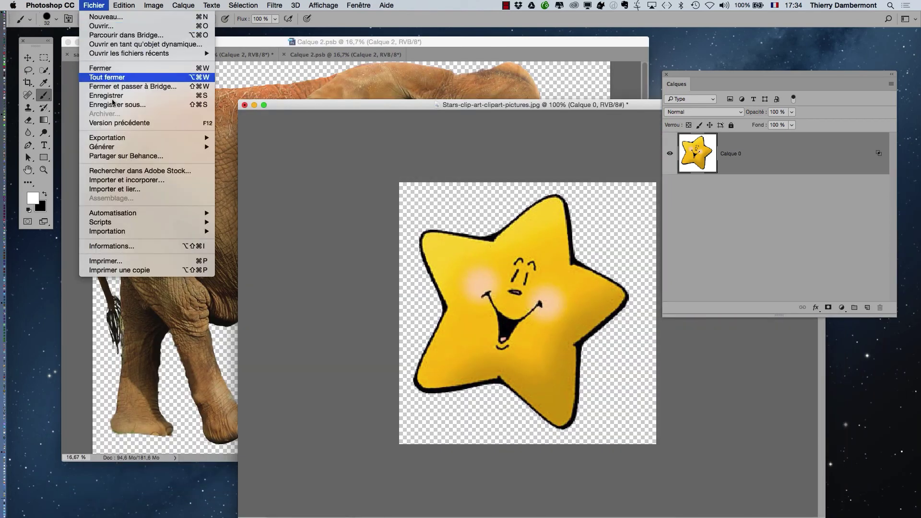
pyautogui.click(114, 105)
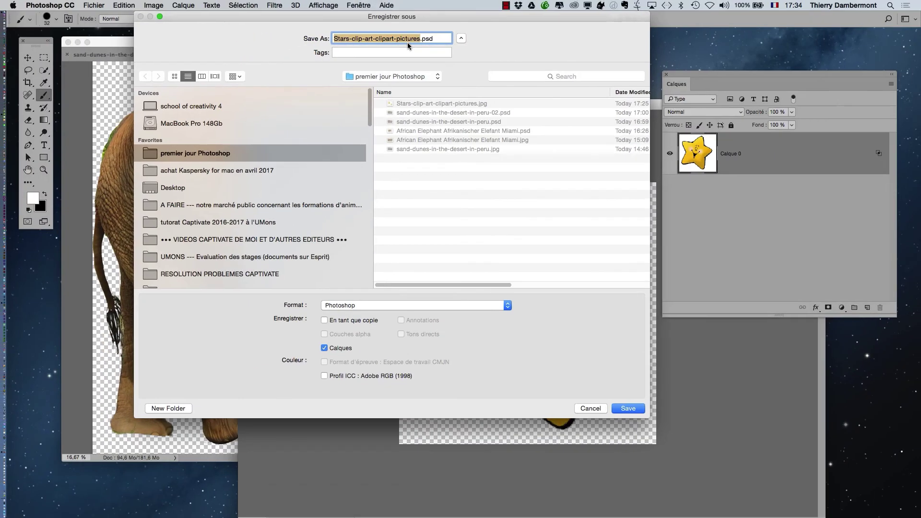
pyautogui.click(640, 411)
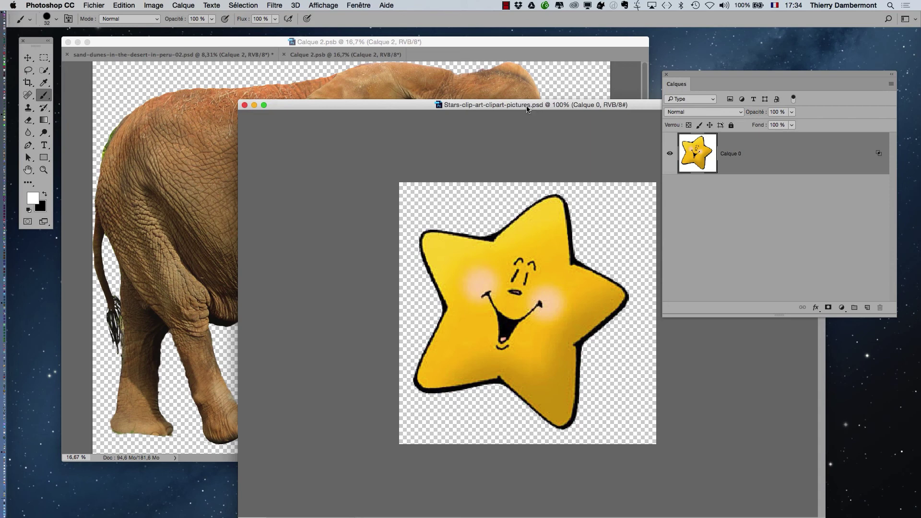
# Copy the star with the Move tool from its own document onto the elephant's ear in Calque 2.psb
pyautogui.moveTo(533, 111); pyautogui.dragTo(587, 196)
pyautogui.click(27, 58)
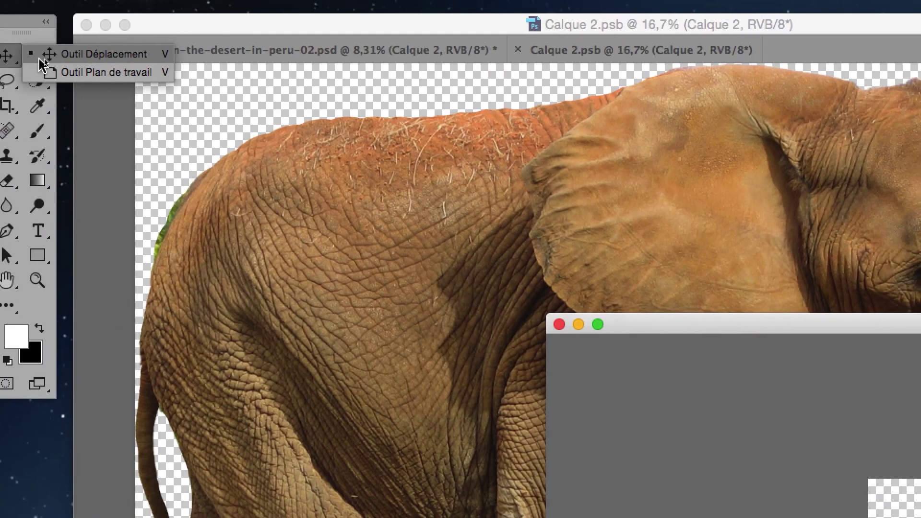
pyautogui.click(27, 59)
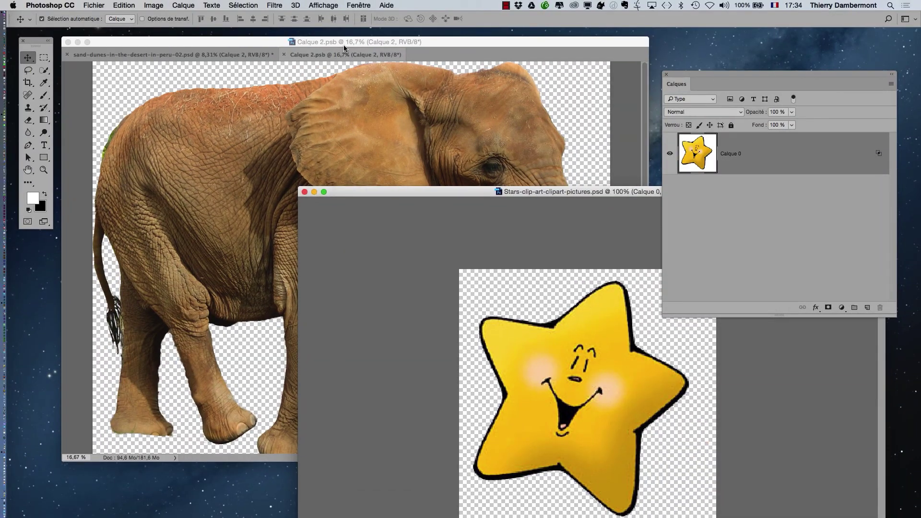
pyautogui.click(323, 43)
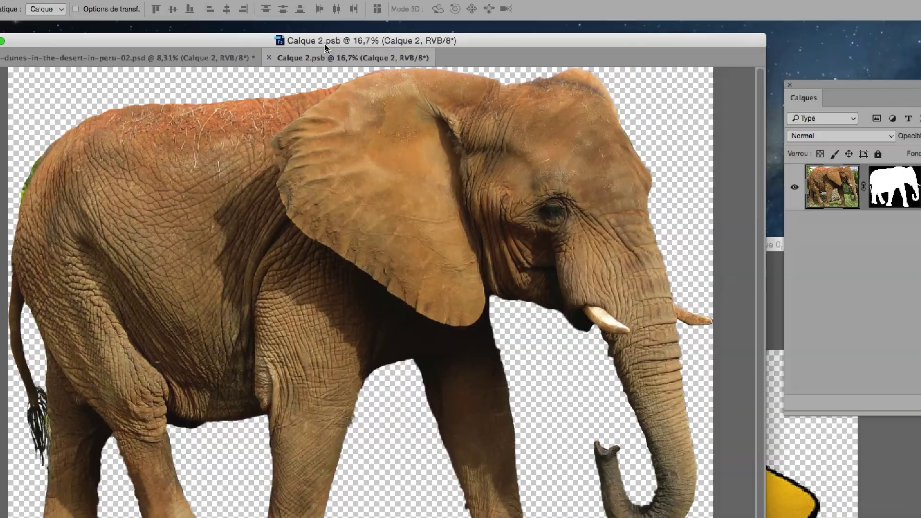
pyautogui.click(755, 502)
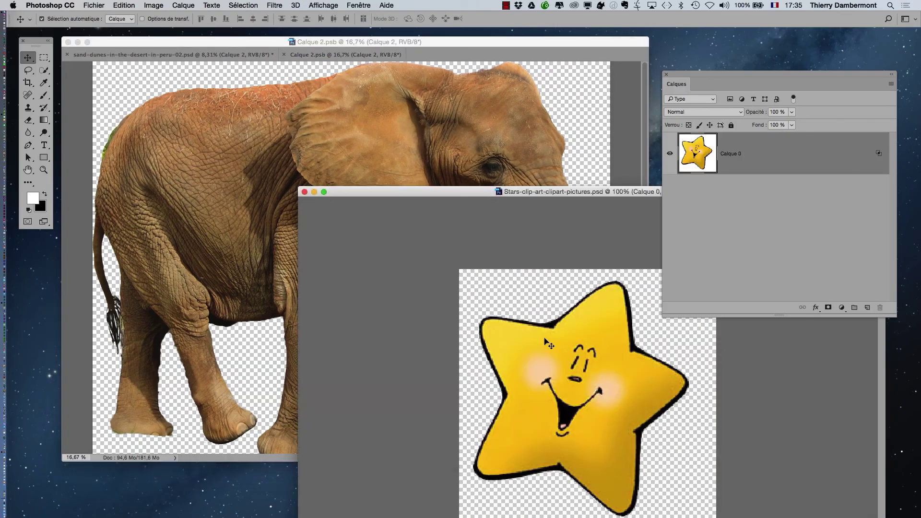
pyautogui.moveTo(548, 345); pyautogui.dragTo(385, 169)
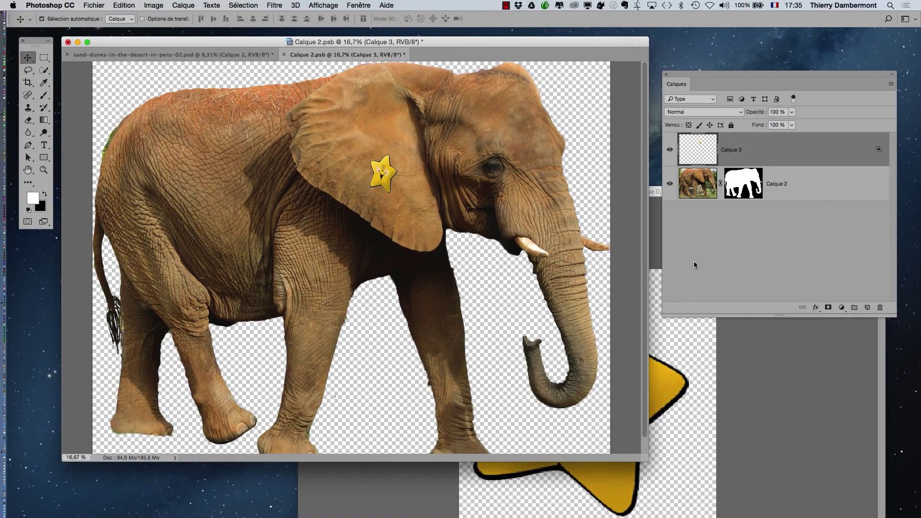
# Try placing the star directly in the sand-dunes composition and undo it
pyautogui.hotkey('ctrl', 'Tab')
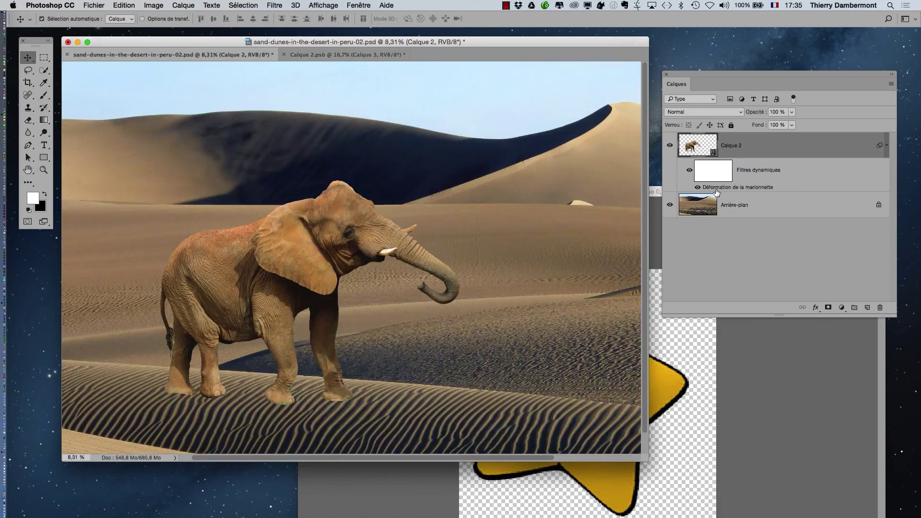
pyautogui.click(657, 193)
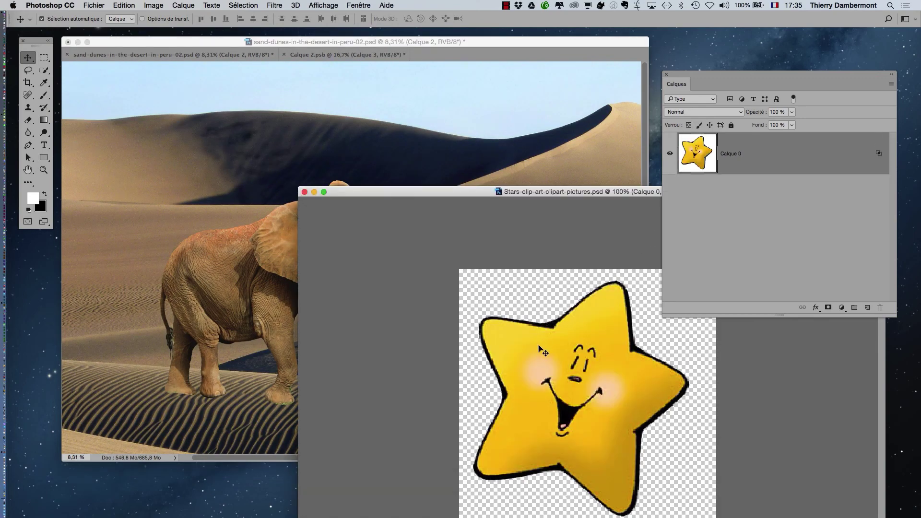
pyautogui.moveTo(473, 329); pyautogui.dragTo(308, 293)
pyautogui.moveTo(386, 293); pyautogui.dragTo(404, 300)
pyautogui.press('super+z')
pyautogui.hotkey('ctrl', 'Tab')
pyautogui.click(654, 194)
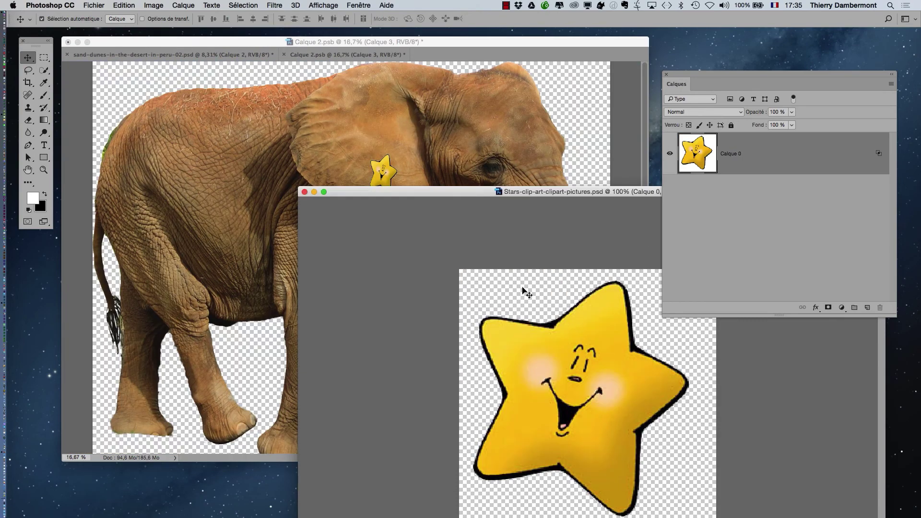
# Widen the star on the elephant's ear with a free transform to even out its proportions, and apply it
pyautogui.click(383, 185)
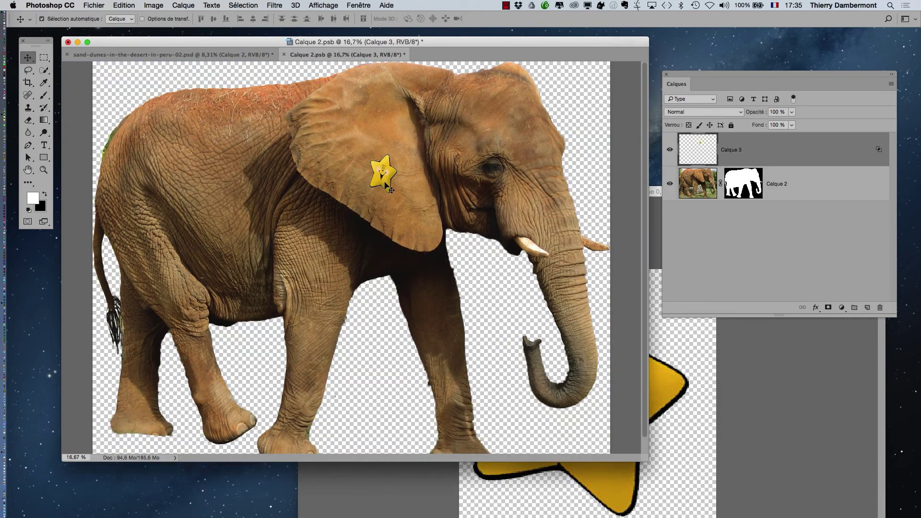
pyautogui.scroll(2, 385, 179)
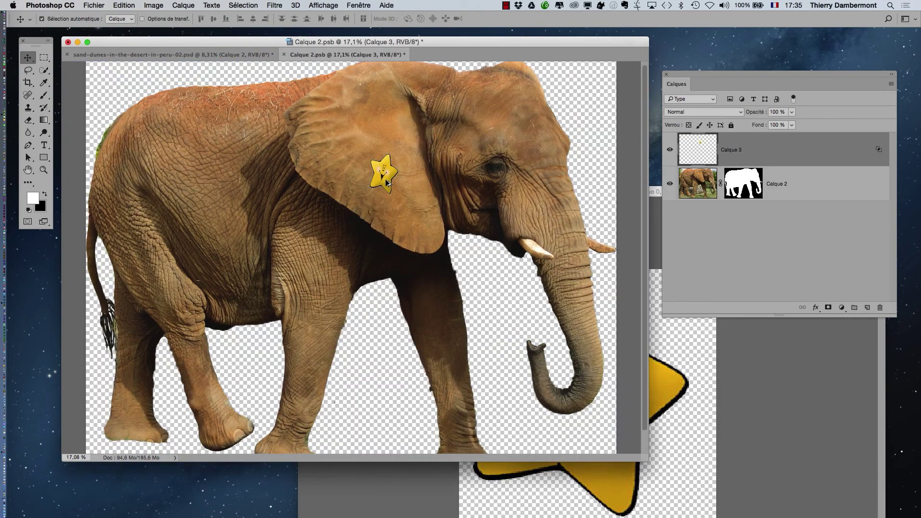
pyautogui.press('super+t')
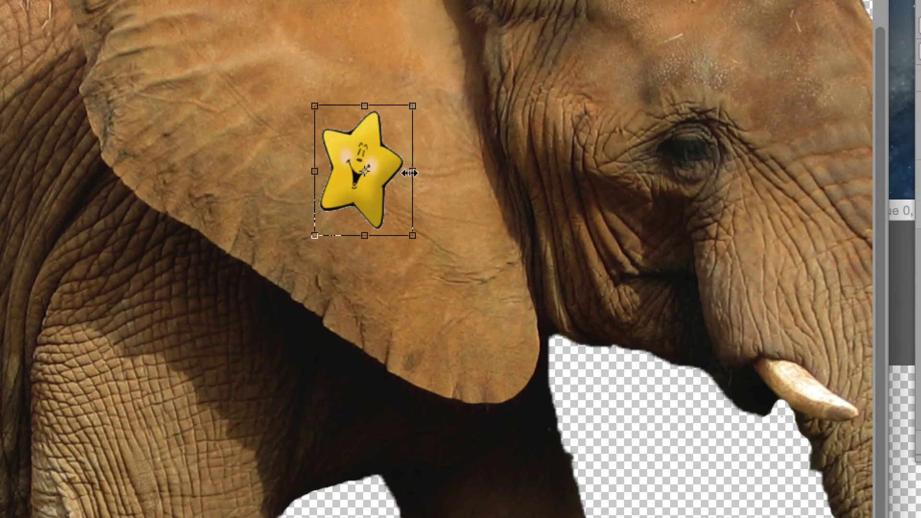
pyautogui.moveTo(409, 173)
pyautogui.mouseDown()
pyautogui.moveTo(443, 171)
pyautogui.moveTo(407, 173)
pyautogui.moveTo(425, 173)
pyautogui.mouseUp()
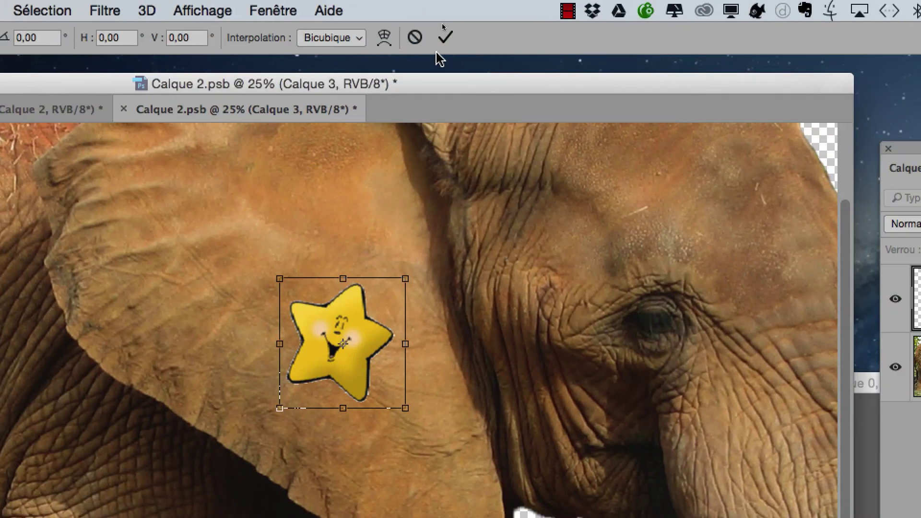
pyautogui.click(522, 4)
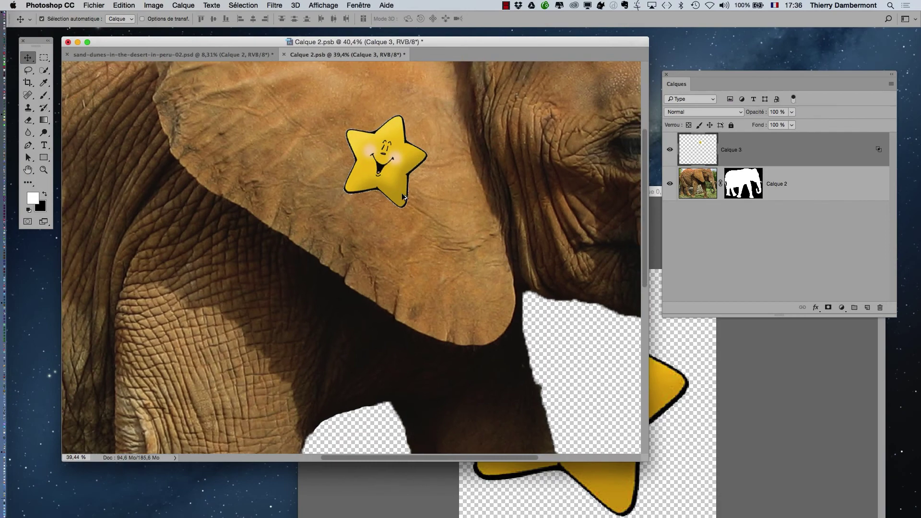
# Refine the star's edges in Calque 3's blending options, setting this layer's white limit in the Gray comparison to 225
pyautogui.scroll(-2, 403, 200)
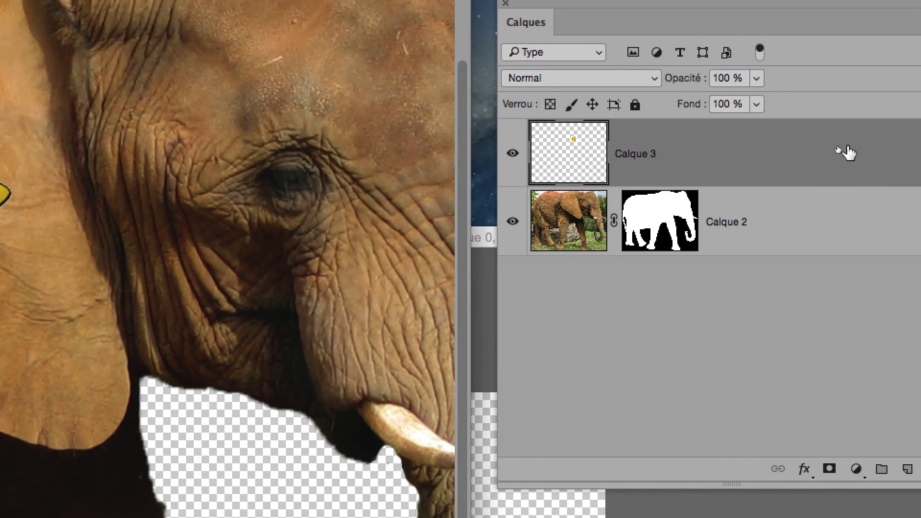
pyautogui.doubleClick(855, 152)
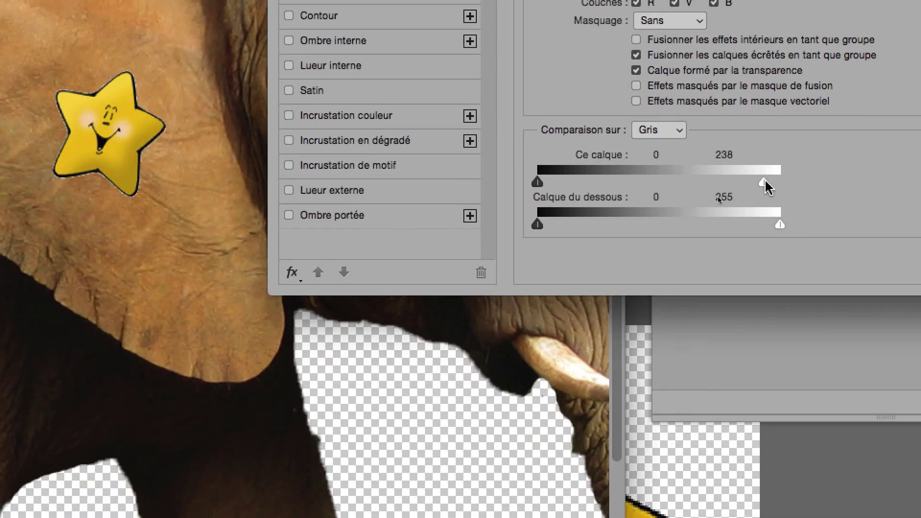
pyautogui.moveTo(764, 183)
pyautogui.mouseDown()
pyautogui.moveTo(727, 183)
pyautogui.moveTo(761, 183)
pyautogui.mouseUp()
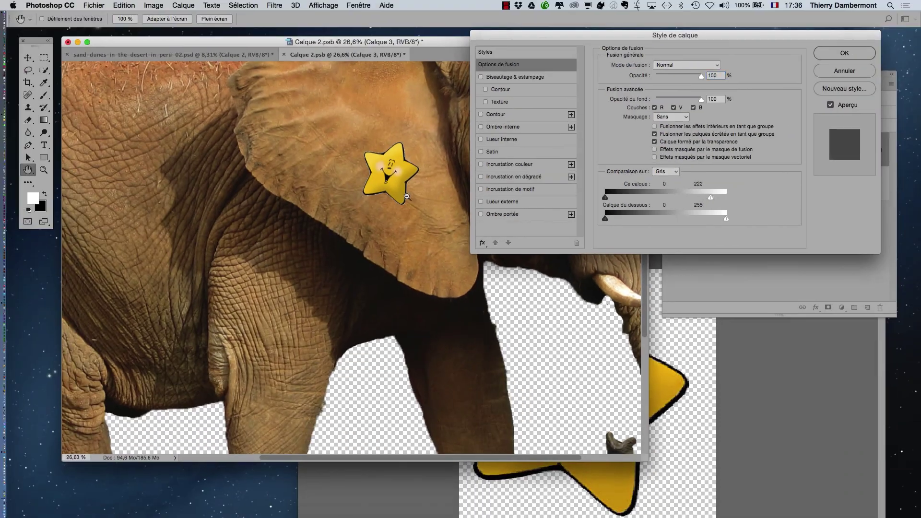
pyautogui.scroll(5, 407, 196)
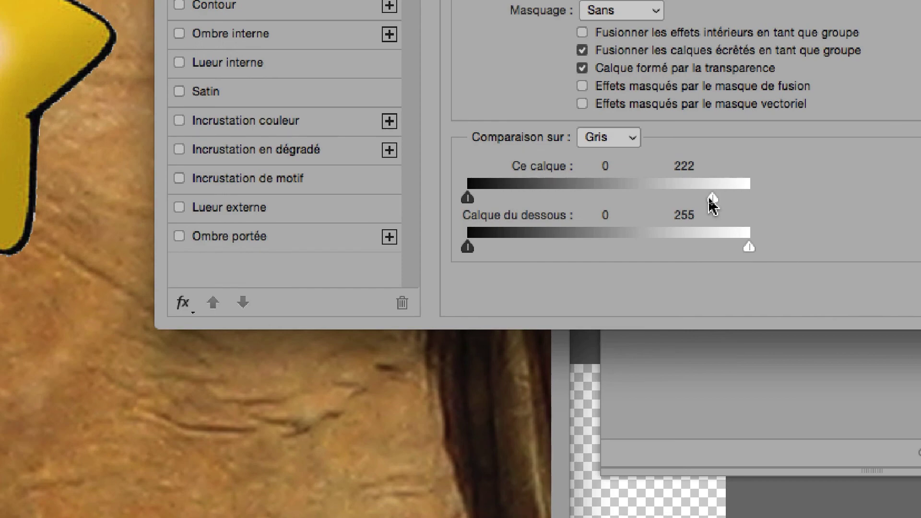
pyautogui.moveTo(709, 199)
pyautogui.mouseDown()
pyautogui.moveTo(684, 199)
pyautogui.moveTo(711, 200)
pyautogui.mouseUp()
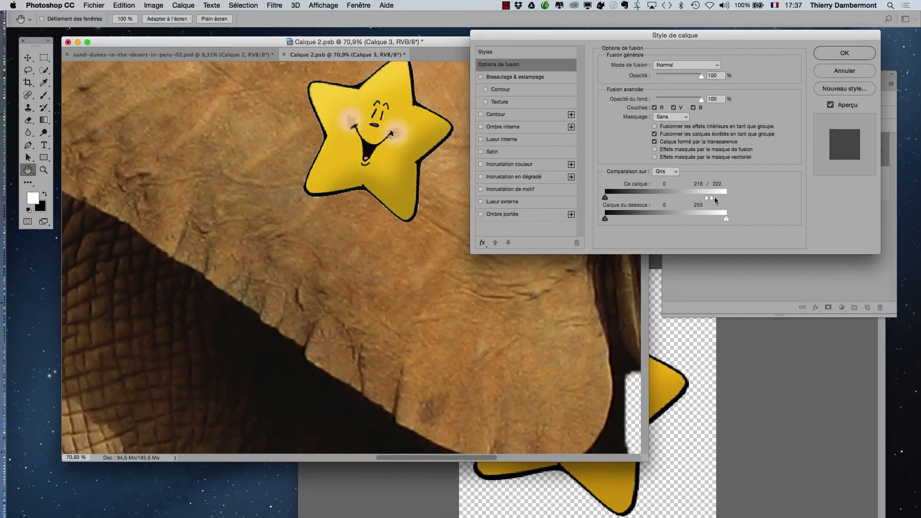
pyautogui.moveTo(714, 198); pyautogui.dragTo(712, 197)
pyautogui.click(837, 52)
pyautogui.press('v')
pyautogui.scroll(-6, 497, 251)
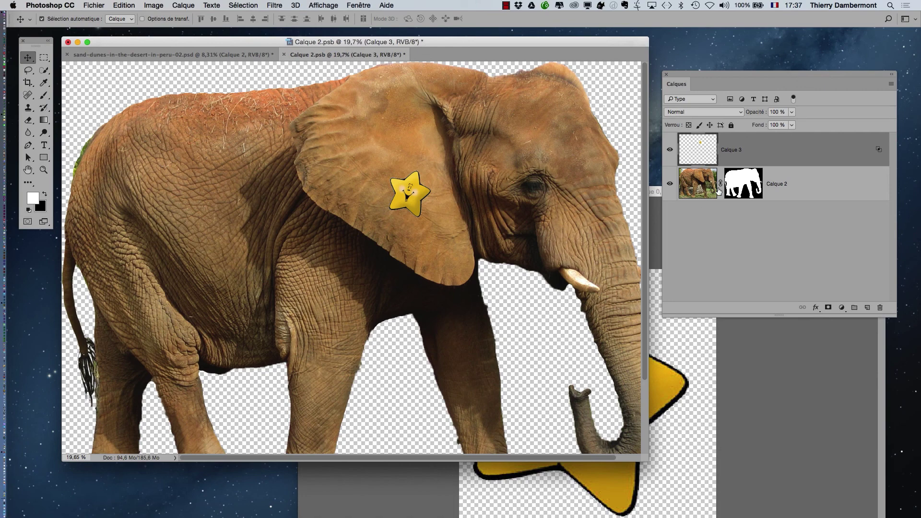
pyautogui.scroll(-1, 417, 187)
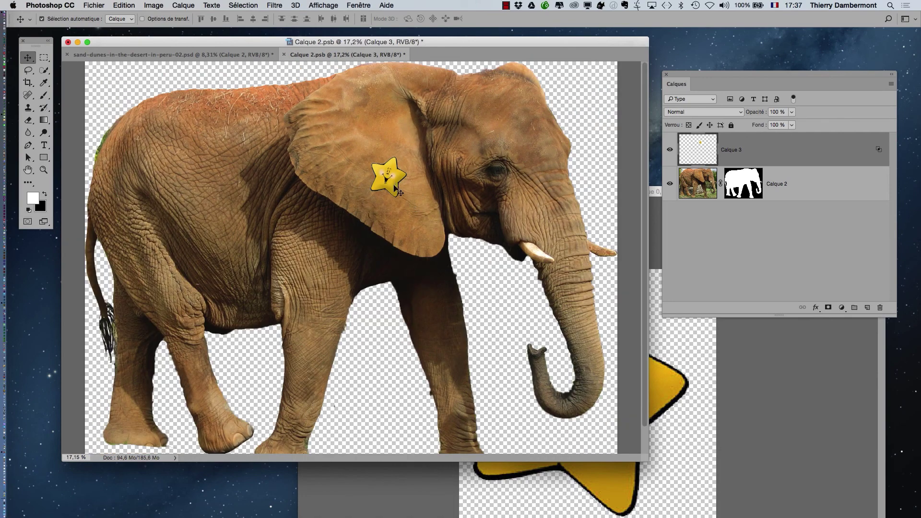
pyautogui.scroll(5, 394, 182)
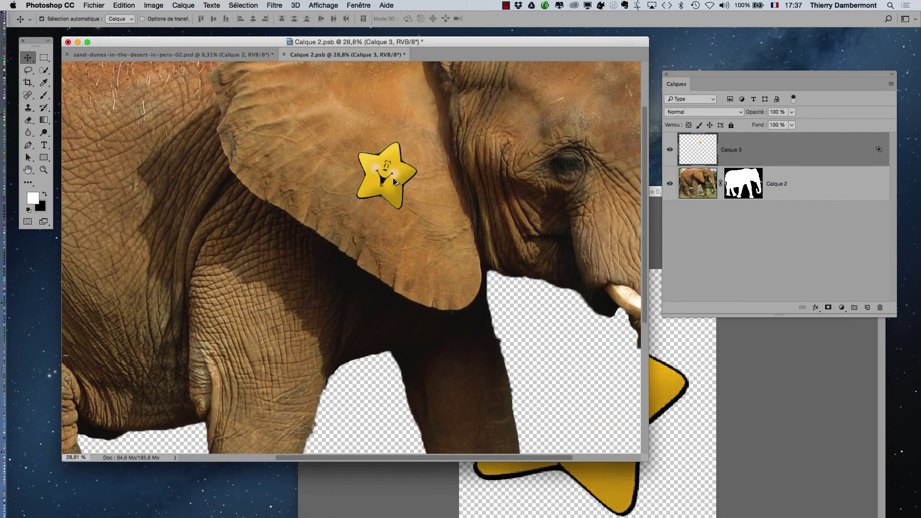
pyautogui.scroll(-2, 395, 182)
pyautogui.scroll(2, 394, 197)
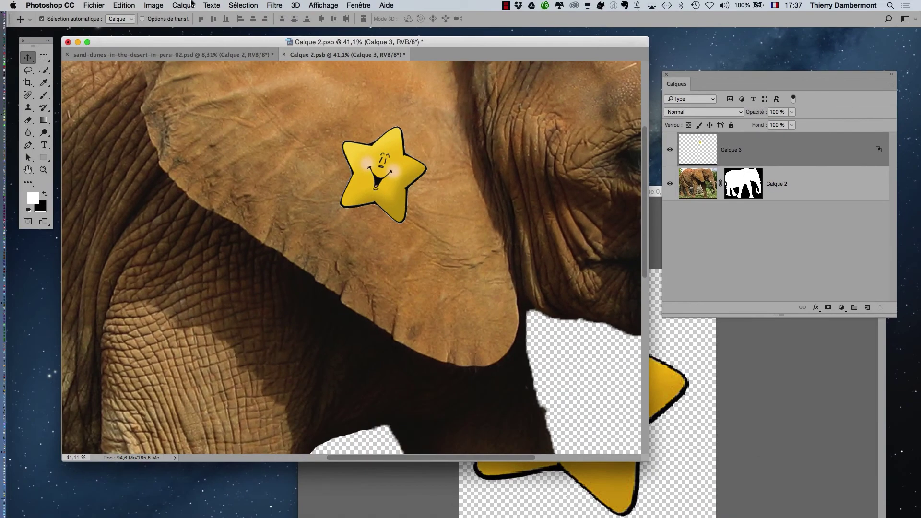
# Open the blending options of the star layer Calque 3 and move the dialog clear of the layer list
pyautogui.click(192, 4)
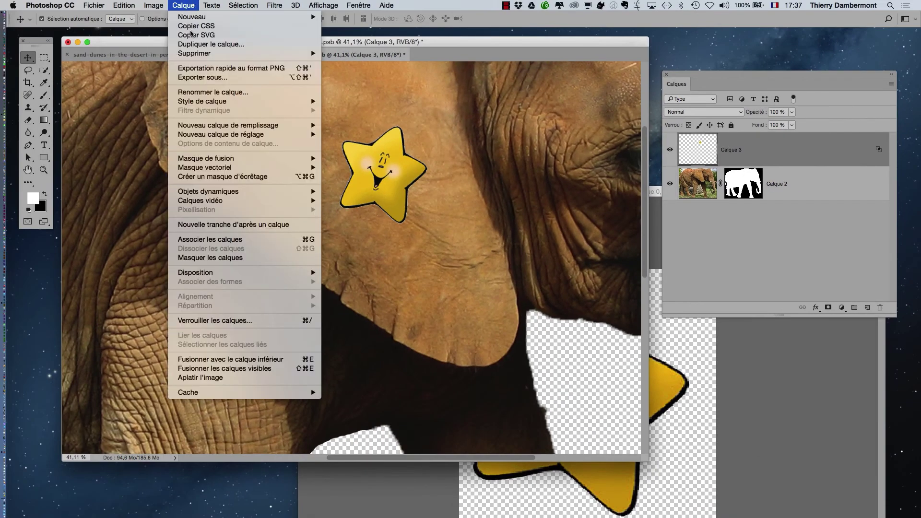
pyautogui.moveTo(213, 102)
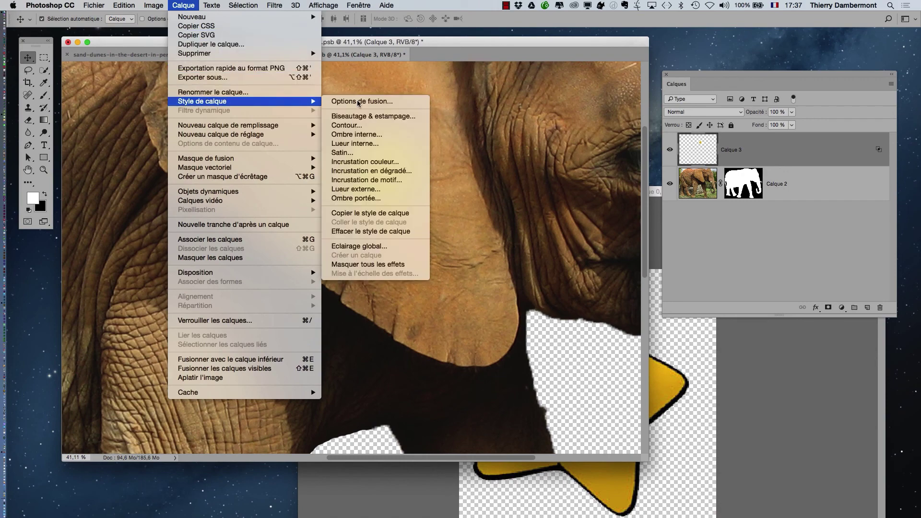
pyautogui.click(762, 242)
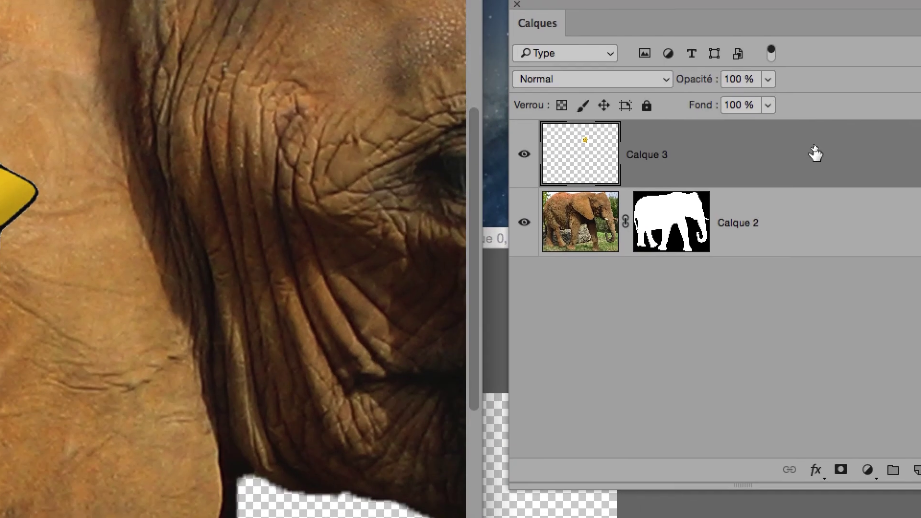
pyautogui.doubleClick(813, 149)
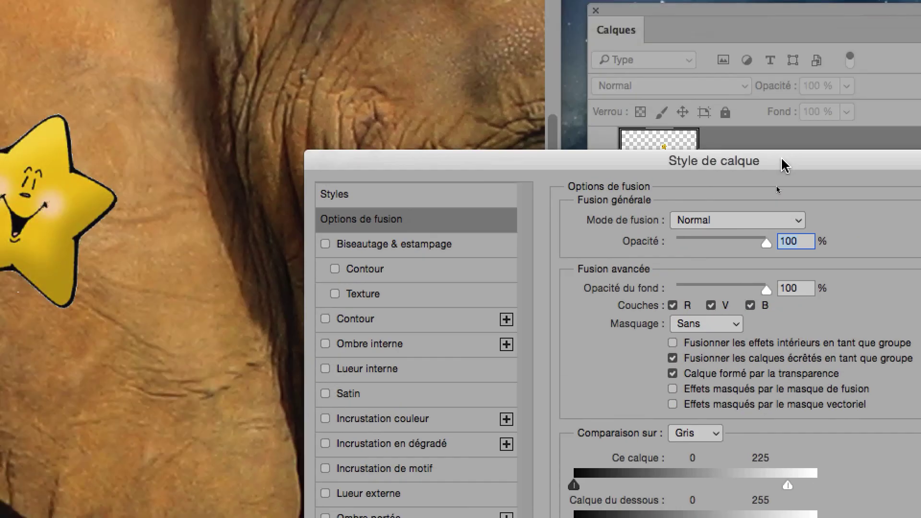
pyautogui.moveTo(784, 166); pyautogui.dragTo(831, 277)
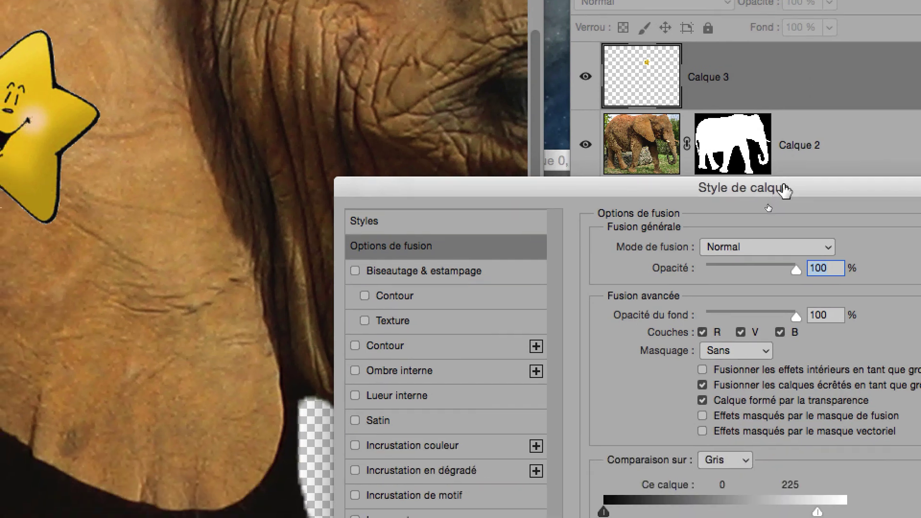
# Try a drop shadow on the star layer Calque 3 at 80% opacity, 26 px distance and 59 px size, and cancel the style
pyautogui.moveTo(782, 223); pyautogui.dragTo(745, 45)
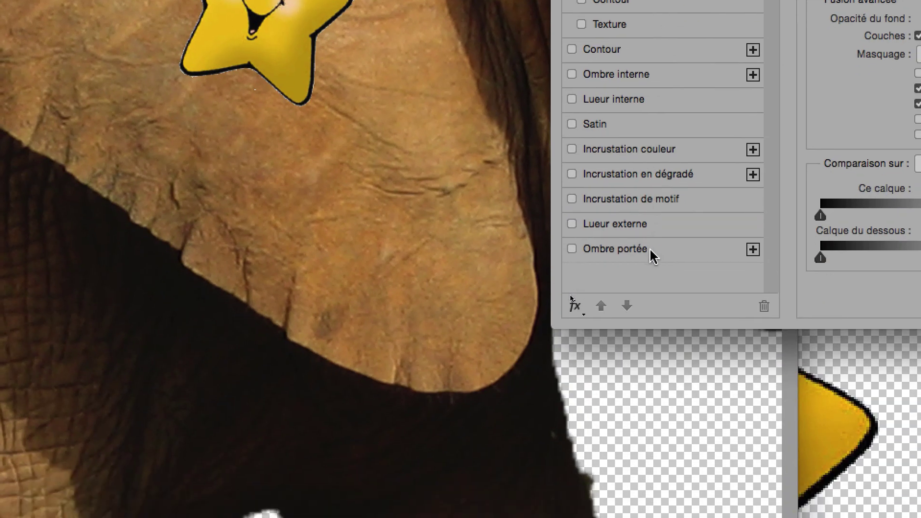
pyautogui.click(645, 292)
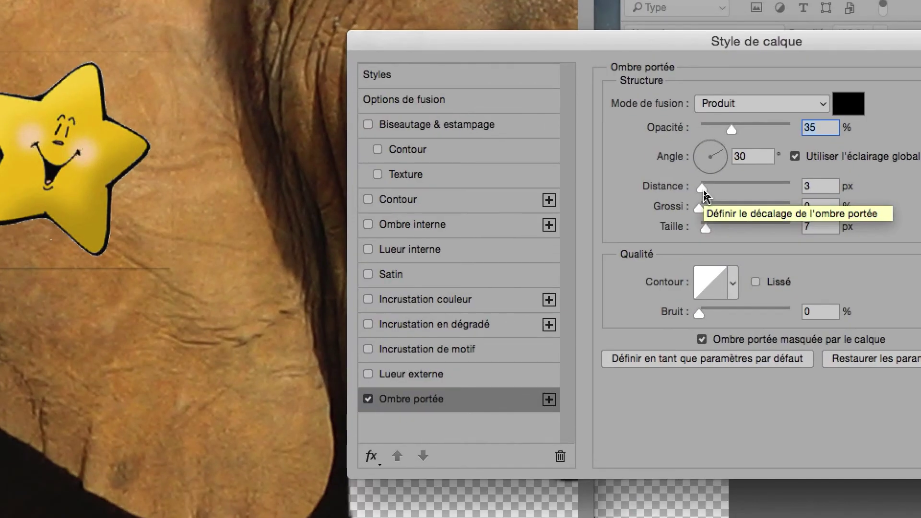
pyautogui.moveTo(703, 190); pyautogui.dragTo(723, 188)
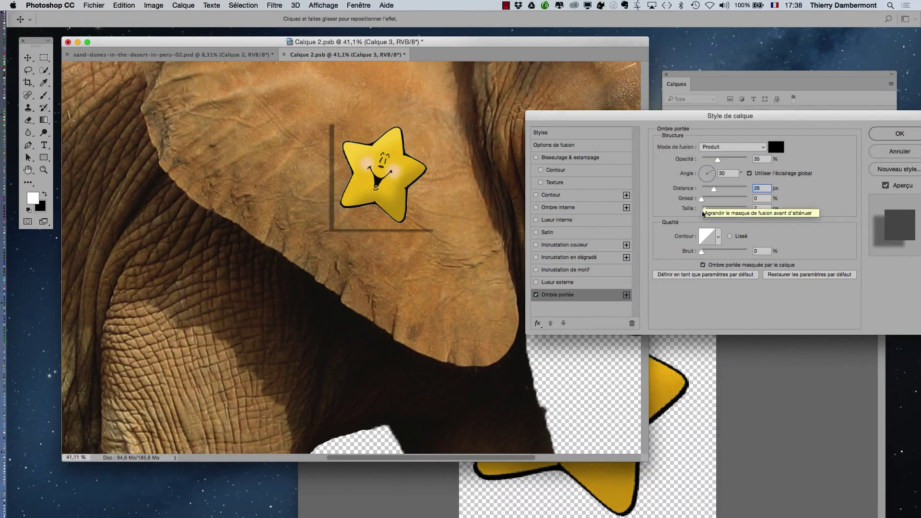
pyautogui.moveTo(706, 213); pyautogui.dragTo(716, 211)
pyautogui.moveTo(717, 159); pyautogui.dragTo(739, 160)
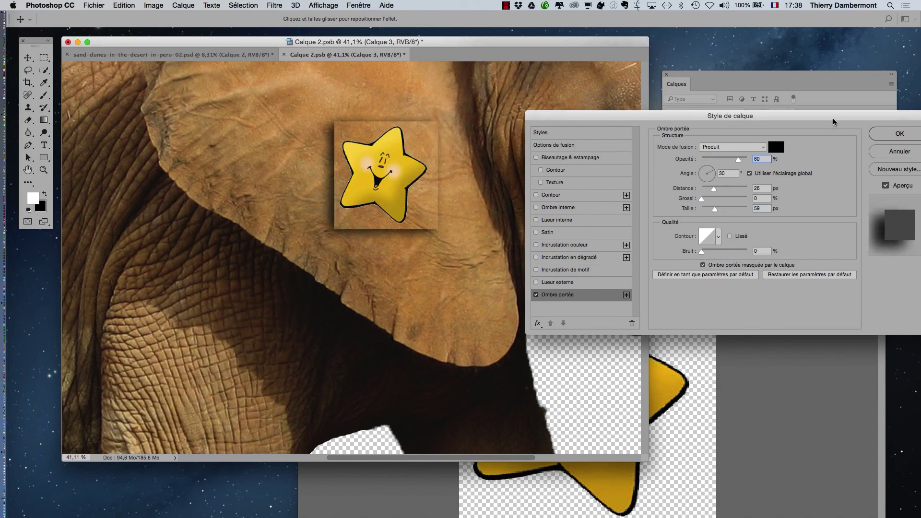
pyautogui.moveTo(832, 123); pyautogui.dragTo(863, 84)
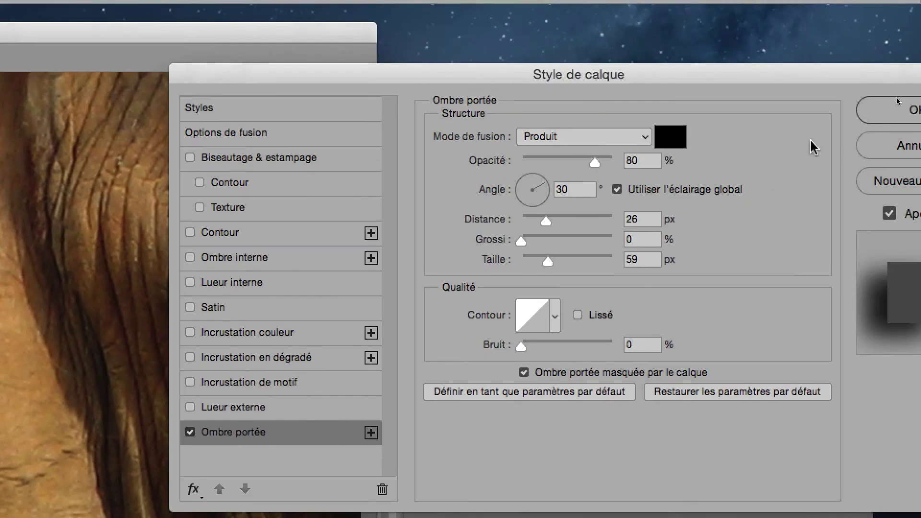
pyautogui.click(883, 145)
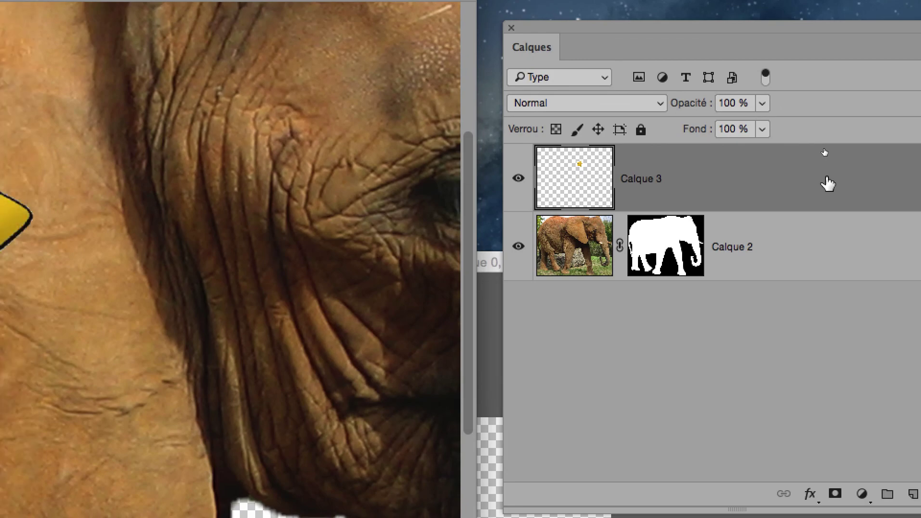
# Try a second, larger drop shadow on Calque 3 at 84% opacity and 16 px distance, check its blending options, and cancel
pyautogui.doubleClick(907, 181)
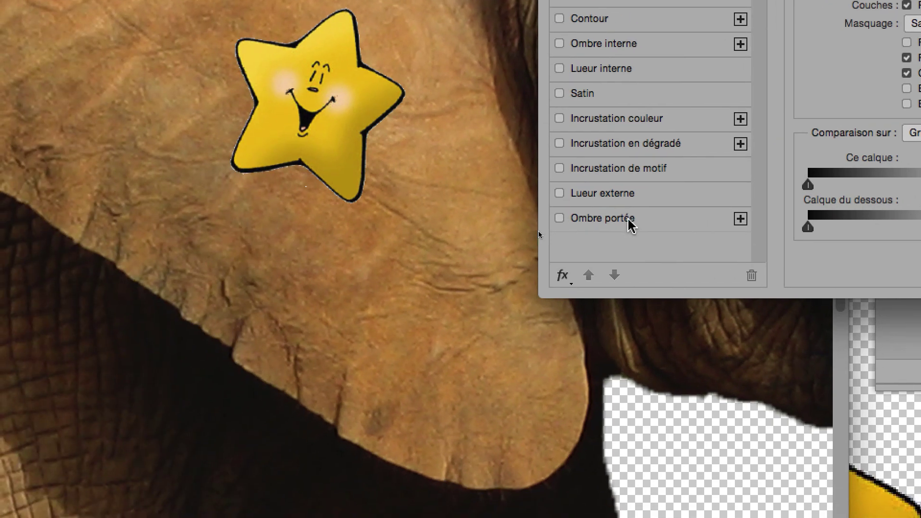
pyautogui.click(625, 220)
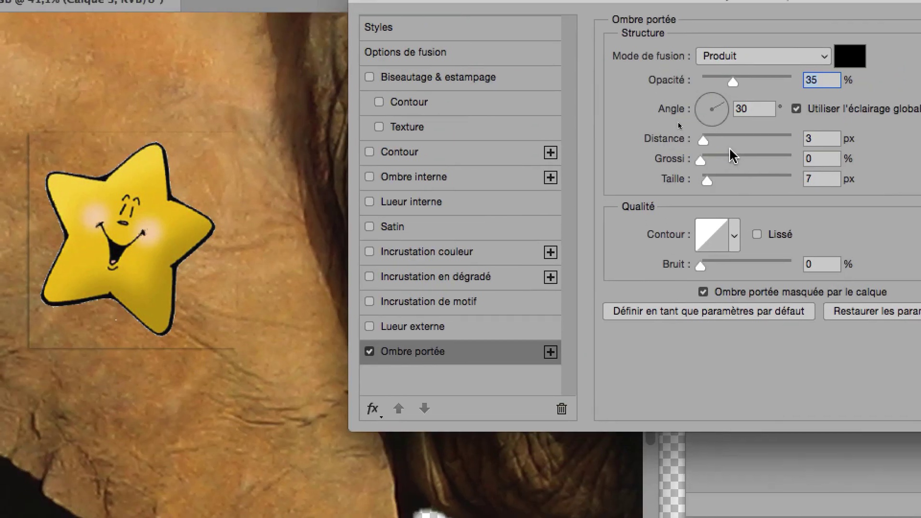
pyautogui.moveTo(732, 82); pyautogui.dragTo(779, 85)
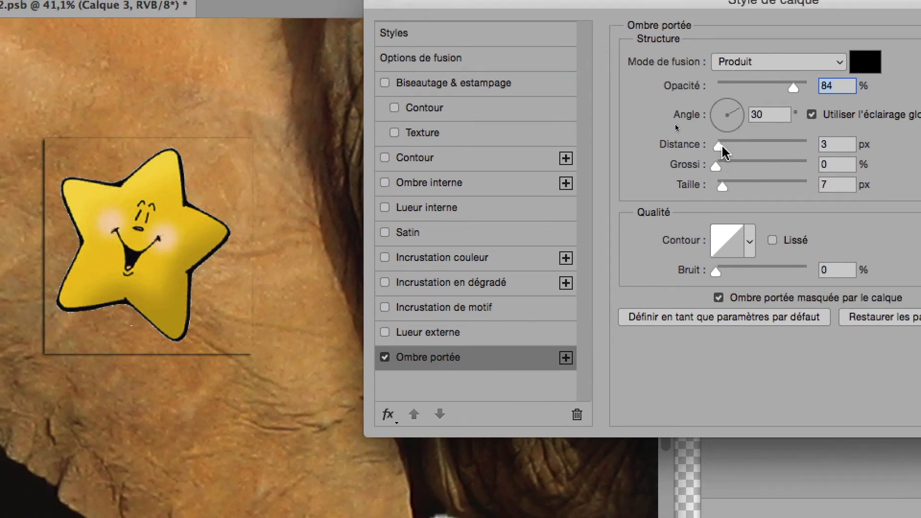
pyautogui.moveTo(674, 184); pyautogui.dragTo(684, 183)
pyautogui.moveTo(727, 149); pyautogui.dragTo(730, 150)
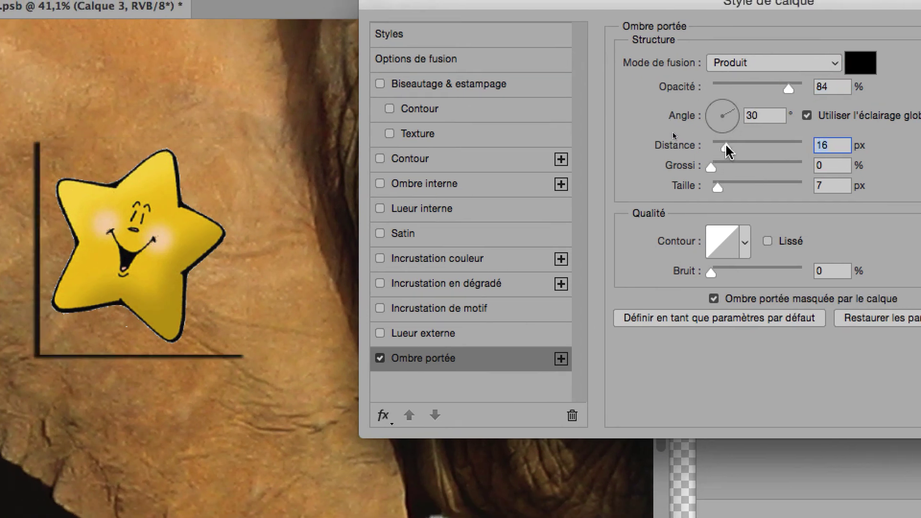
pyautogui.moveTo(718, 186); pyautogui.dragTo(735, 188)
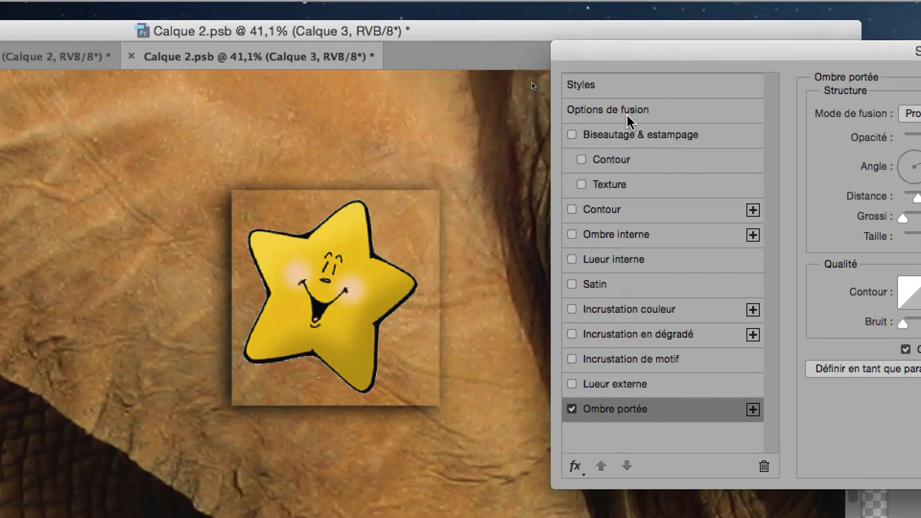
pyautogui.click(629, 112)
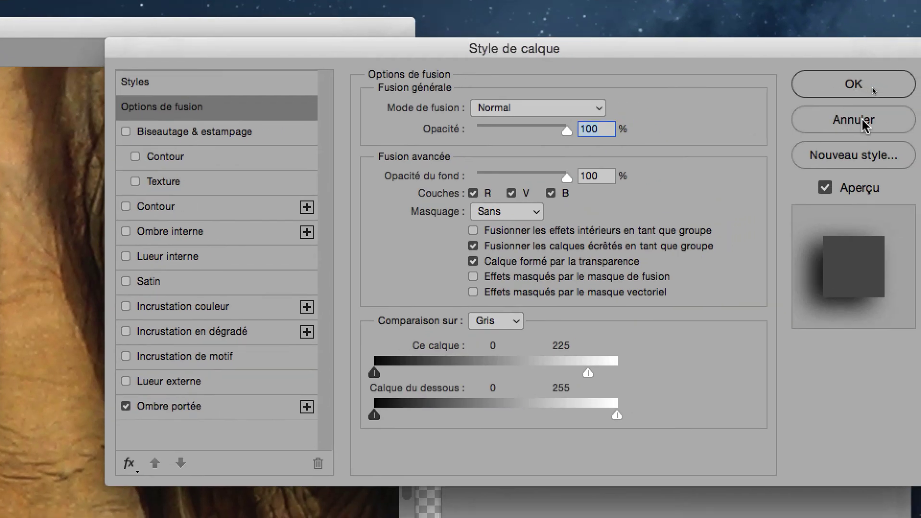
pyautogui.click(856, 120)
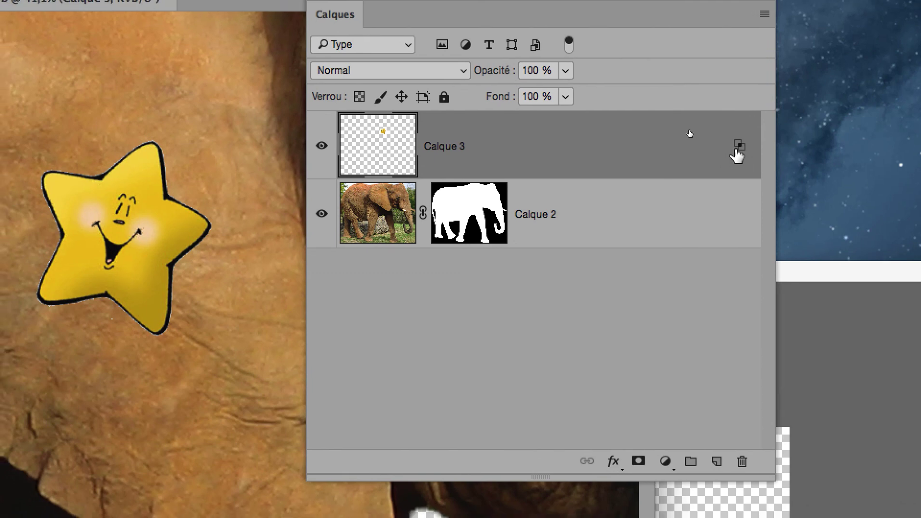
# Reset this layer's white limit in Calque 3's Gray comparison to 255, lower it to 222 to hide the white background, and apply
pyautogui.moveTo(737, 155)
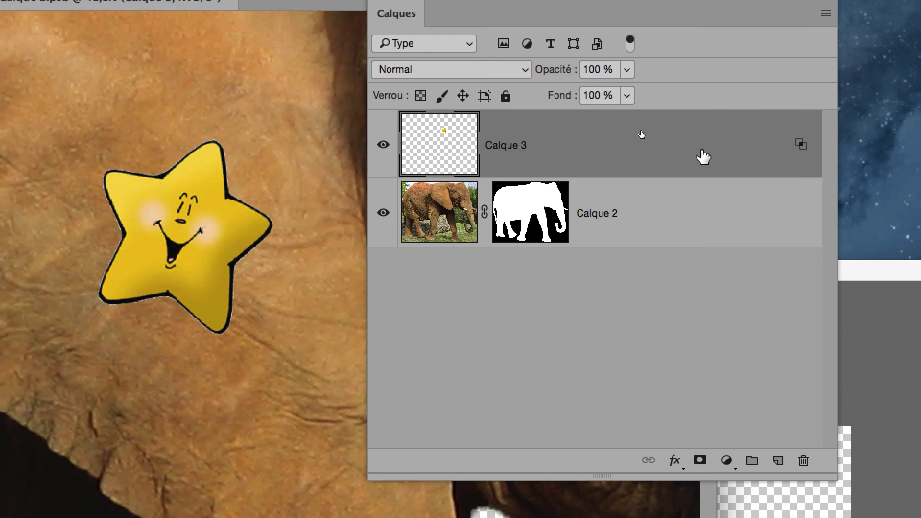
pyautogui.doubleClick(642, 134)
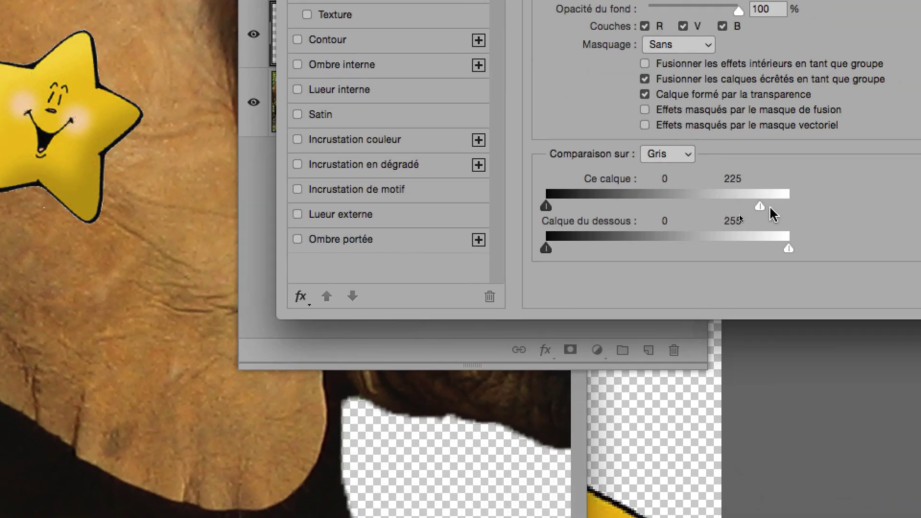
pyautogui.moveTo(759, 206); pyautogui.dragTo(792, 207)
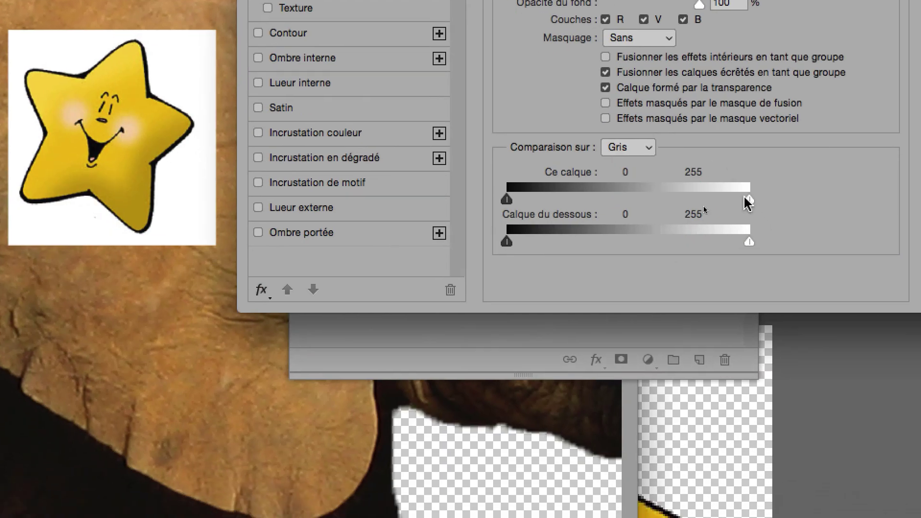
pyautogui.moveTo(768, 234); pyautogui.dragTo(736, 233)
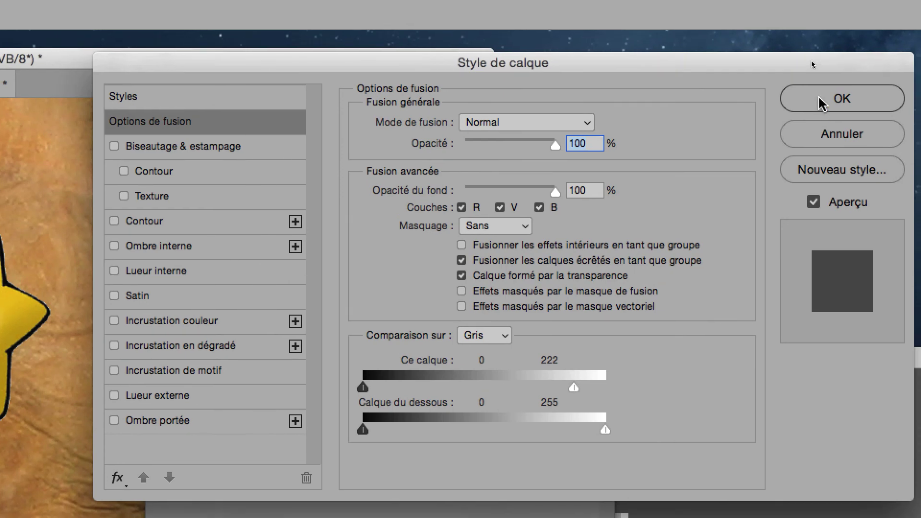
pyautogui.click(842, 97)
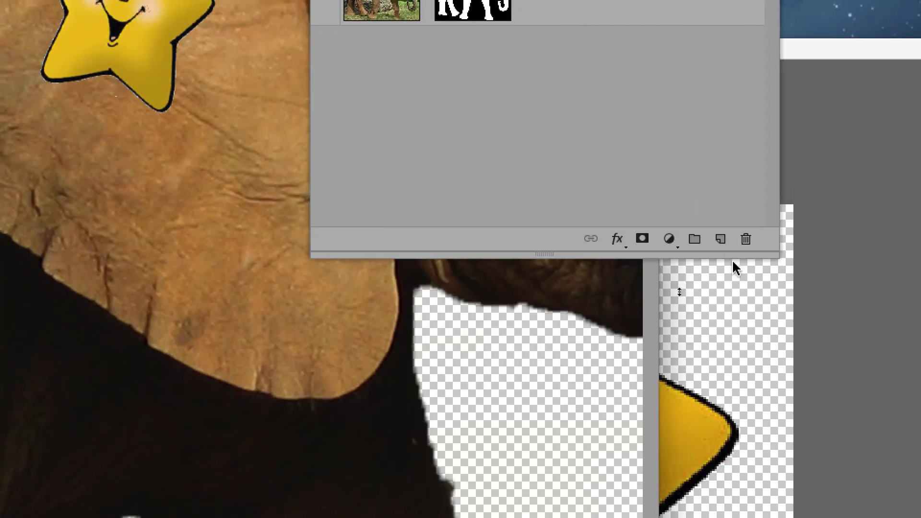
# Create an empty layer above the star and merge it down into Calque 3
pyautogui.click(720, 239)
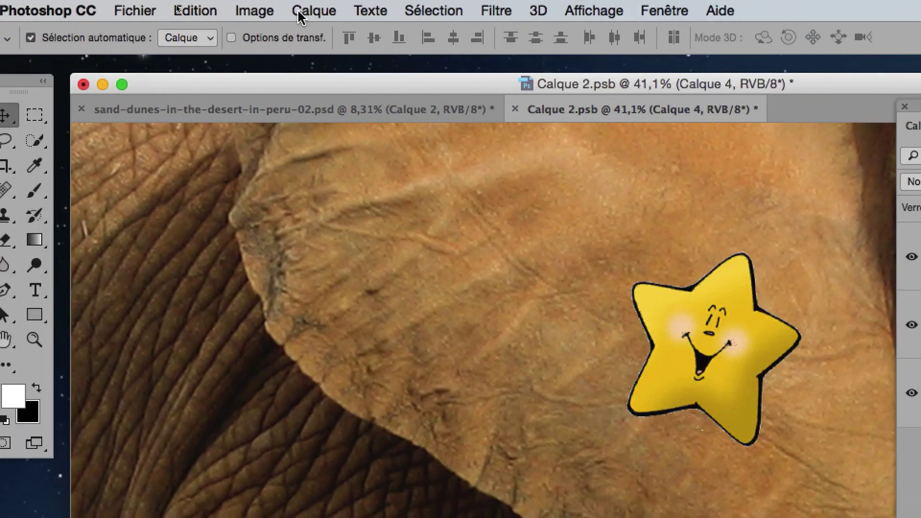
pyautogui.click(299, 17)
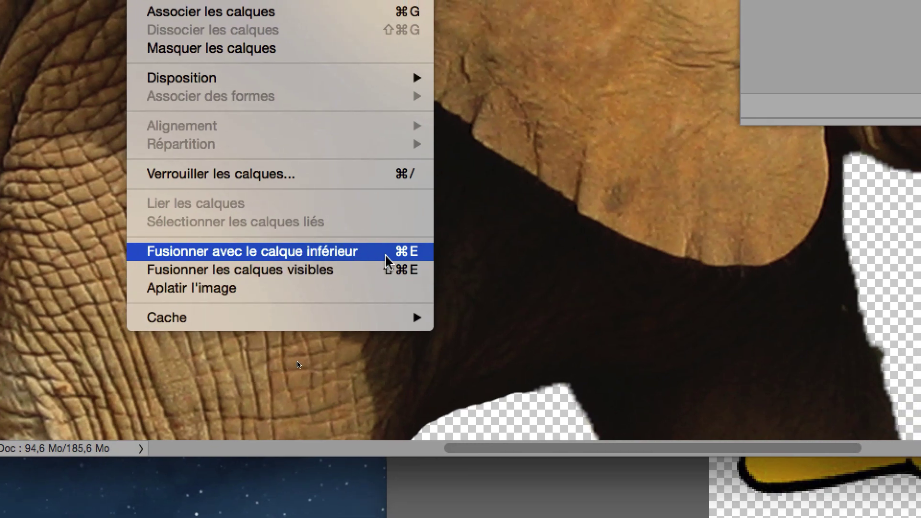
pyautogui.click(385, 256)
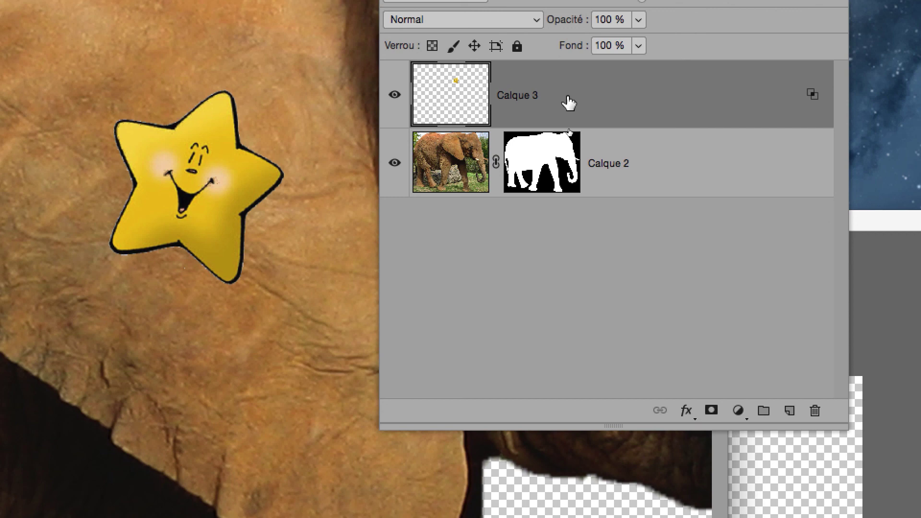
# Add a drop shadow to Calque 3 with 75% opacity, 114° angle, 41 px distance and 43 px size
pyautogui.doubleClick(568, 103)
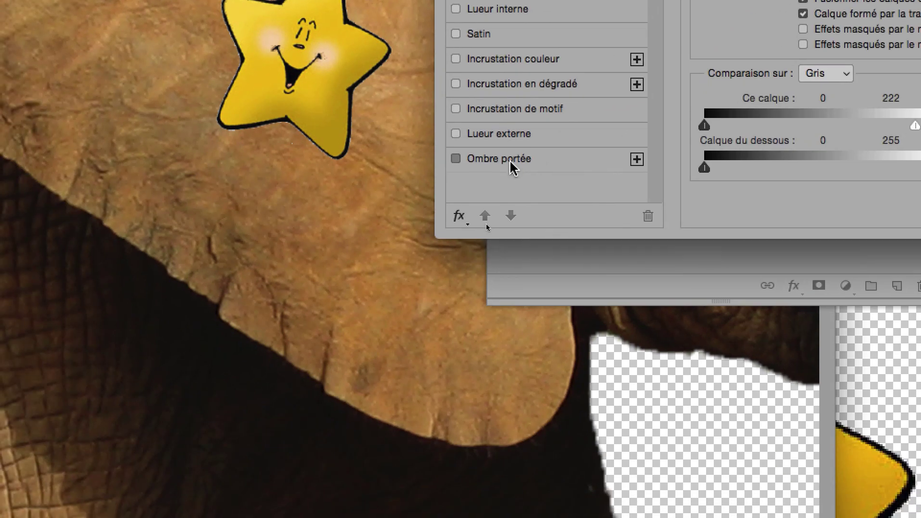
pyautogui.click(511, 163)
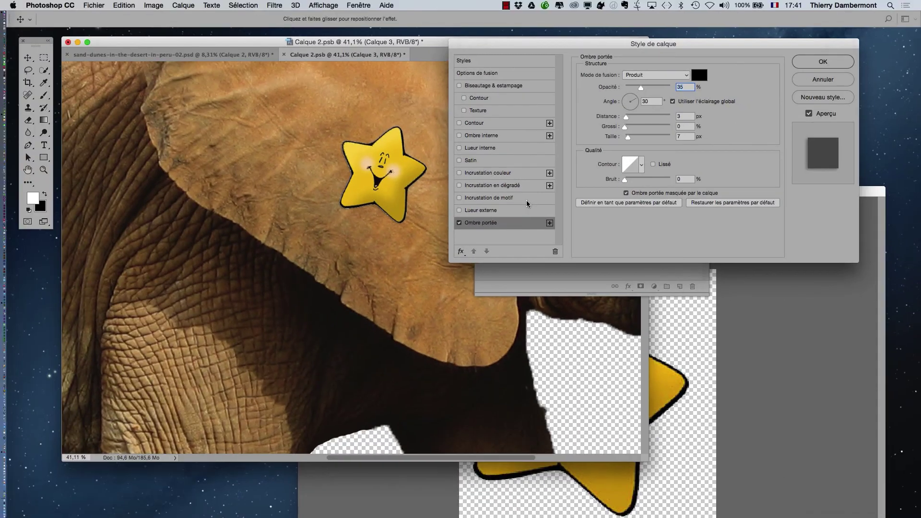
pyautogui.moveTo(665, 88)
pyautogui.mouseDown()
pyautogui.moveTo(645, 88)
pyautogui.moveTo(659, 89)
pyautogui.mouseUp()
pyautogui.moveTo(626, 117); pyautogui.dragTo(636, 139)
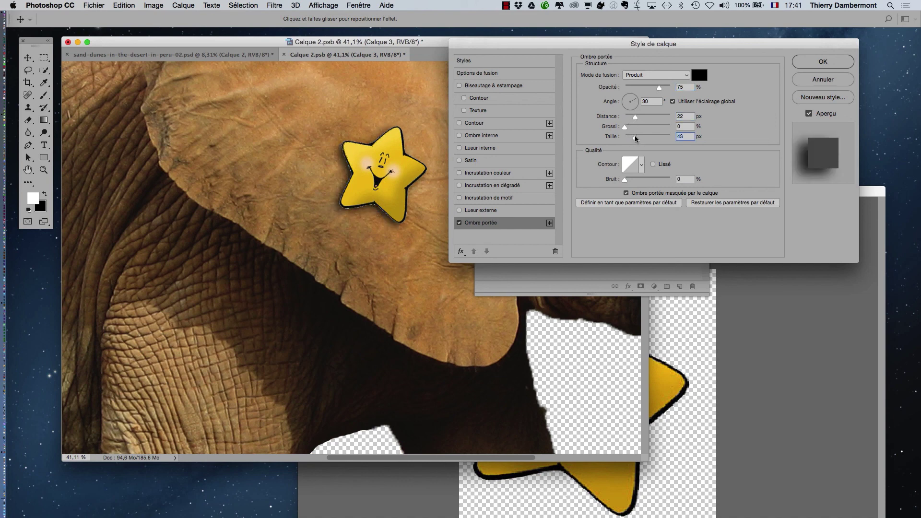
pyautogui.click(628, 101)
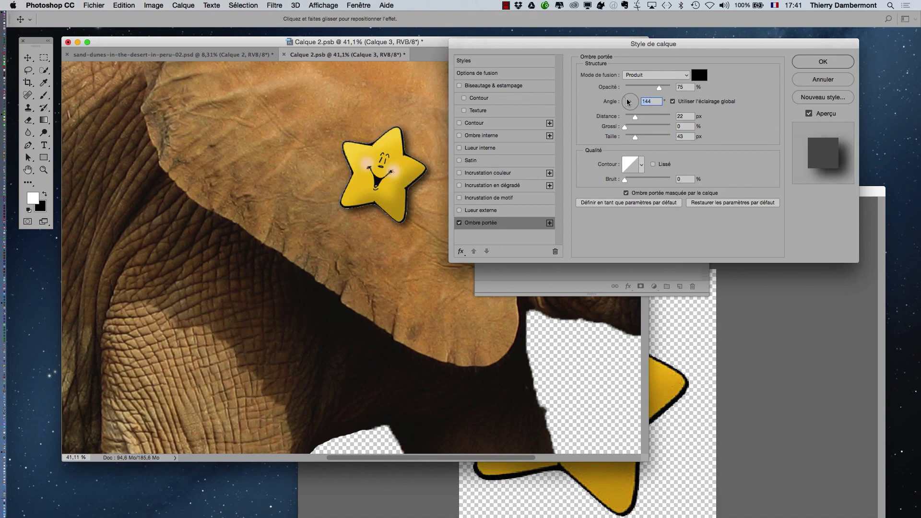
pyautogui.moveTo(628, 101); pyautogui.dragTo(644, 118)
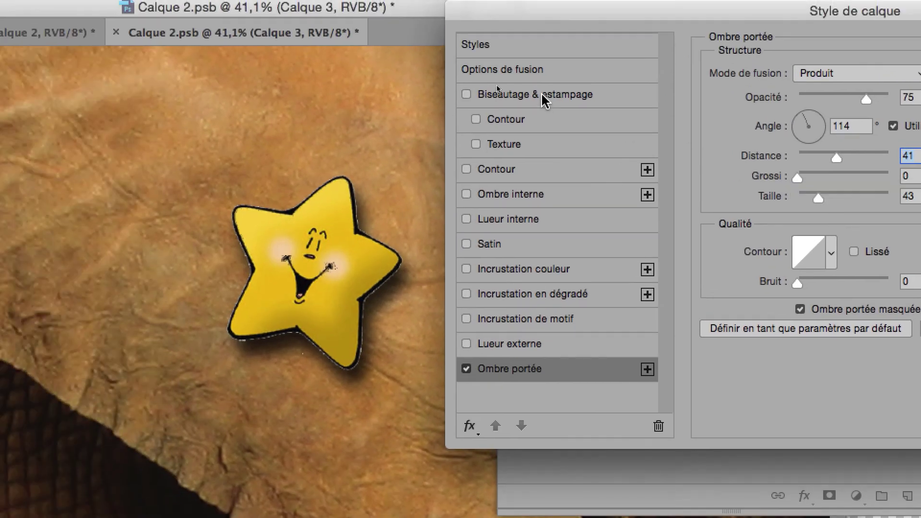
# Try Bevel & Emboss on the star, turn it off again, and return to the drop shadow settings
pyautogui.click(380, 51)
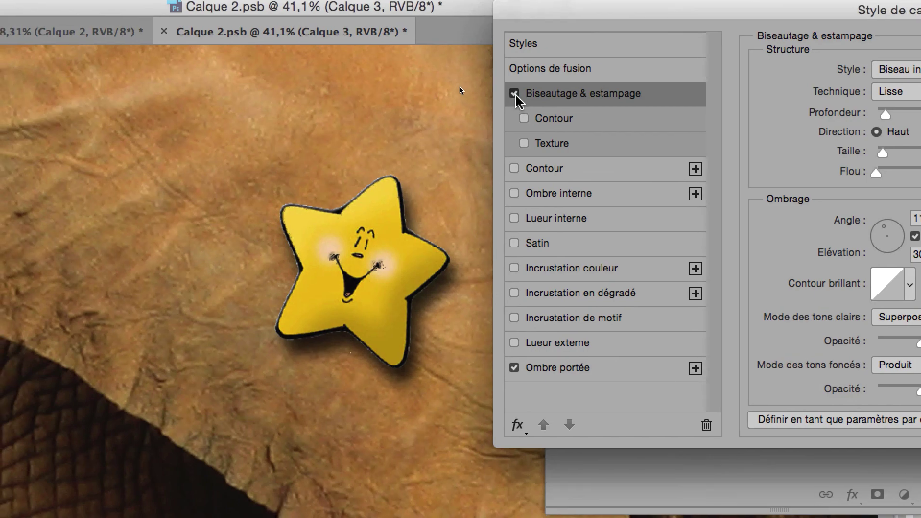
pyautogui.click(467, 94)
pyautogui.click(542, 194)
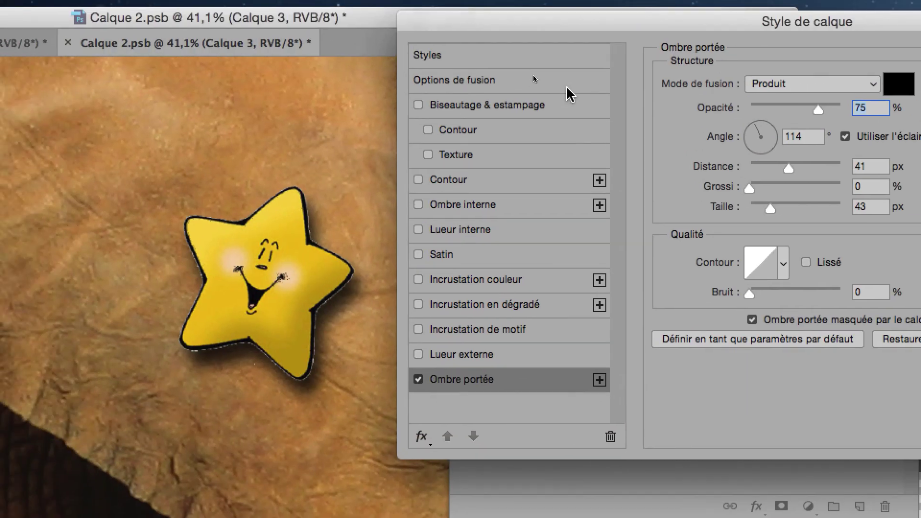
# Restore this layer's white limit in Calque 3's Gray comparison to 255, recheck the drop shadow, and apply the layer style
pyautogui.click(481, 19)
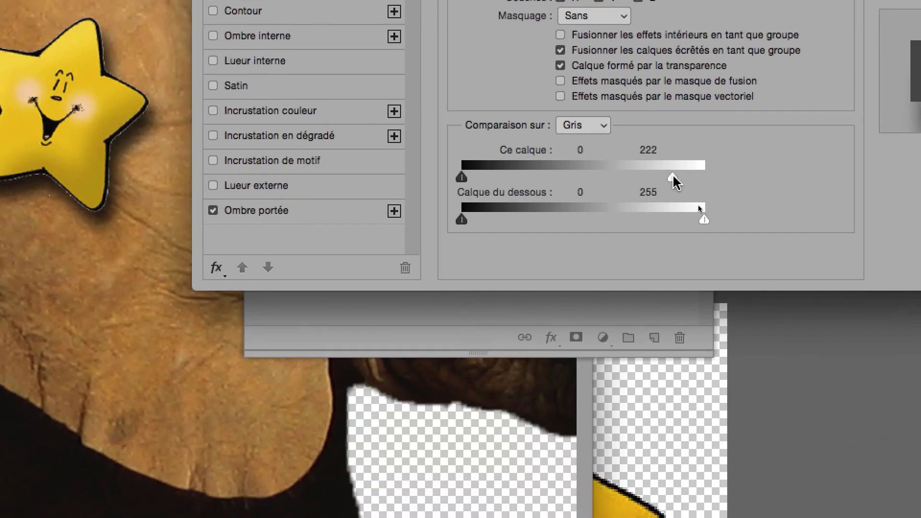
pyautogui.moveTo(879, 348); pyautogui.dragTo(916, 348)
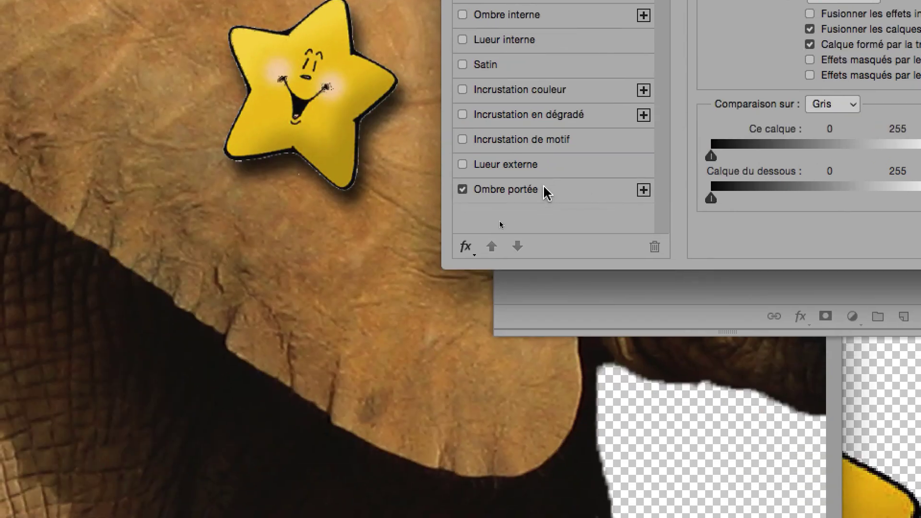
pyautogui.click(546, 192)
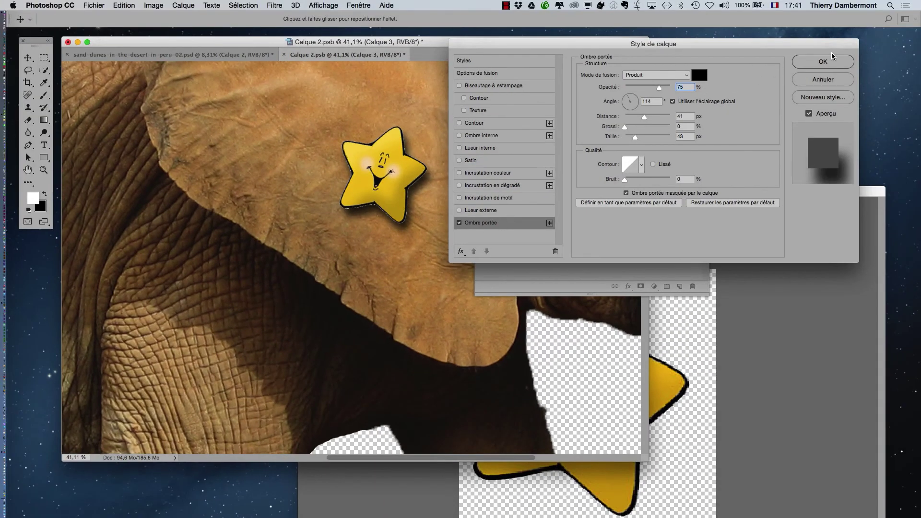
pyautogui.click(832, 58)
# Clear the layers panel away from the elephant and move the star slightly higher and further back on its ear
pyautogui.scroll(-2, 445, 212)
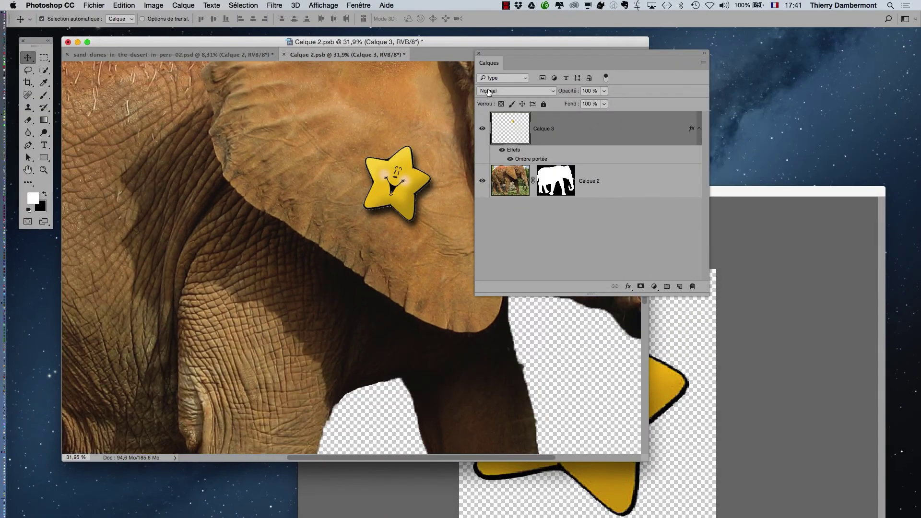
pyautogui.moveTo(691, 60); pyautogui.dragTo(891, 69)
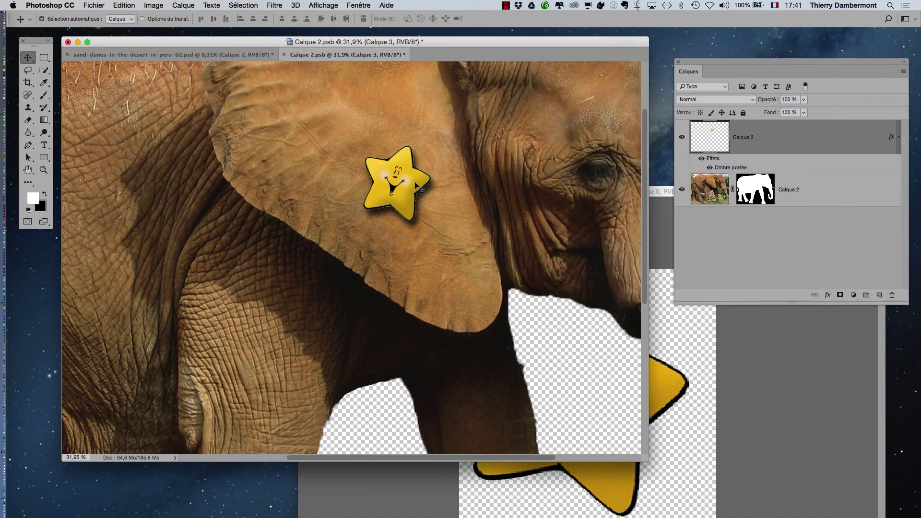
pyautogui.moveTo(416, 186); pyautogui.dragTo(379, 167)
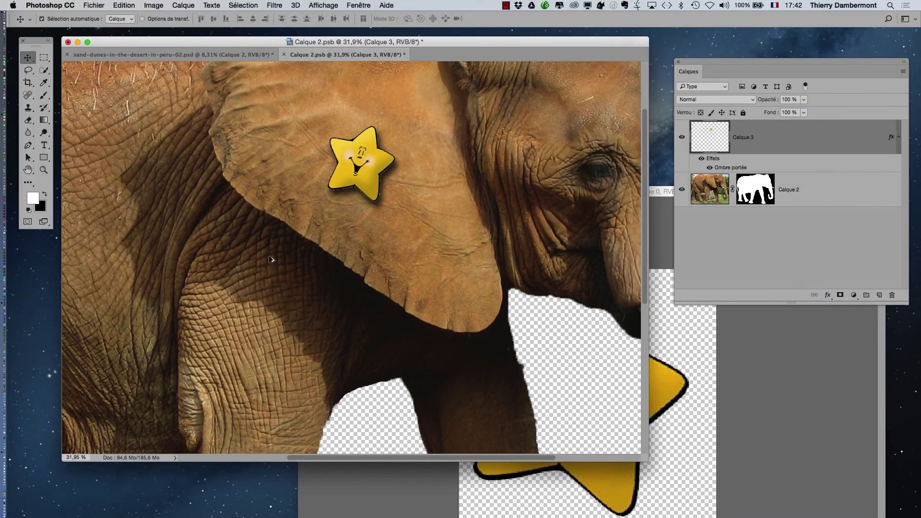
pyautogui.scroll(-5, 272, 260)
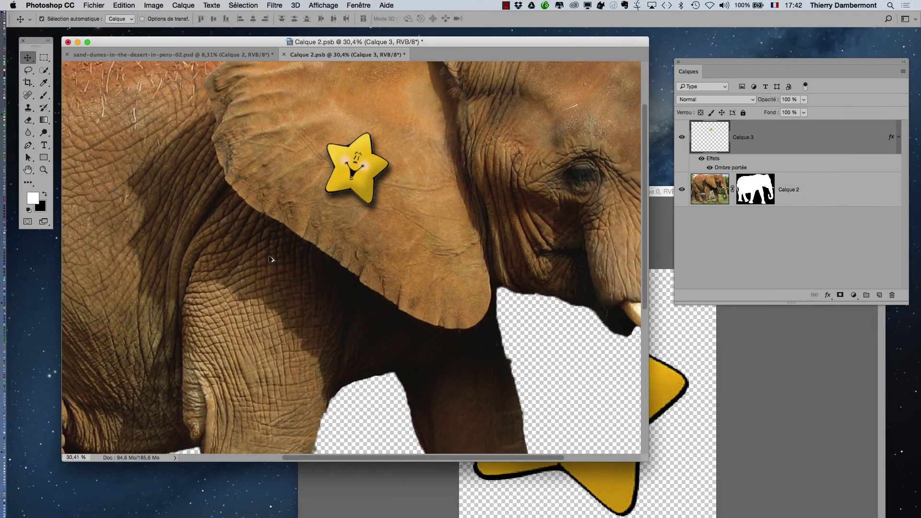
# Reopen the drop shadow settings of the star layer Calque 3, set the angle to 45°, and apply the style
pyautogui.scroll(-1, 272, 260)
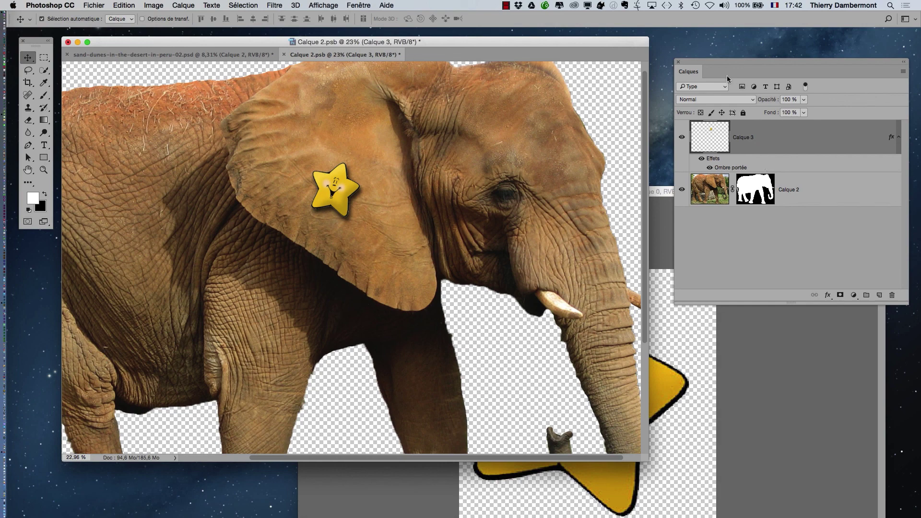
pyautogui.moveTo(709, 60); pyautogui.dragTo(613, 67)
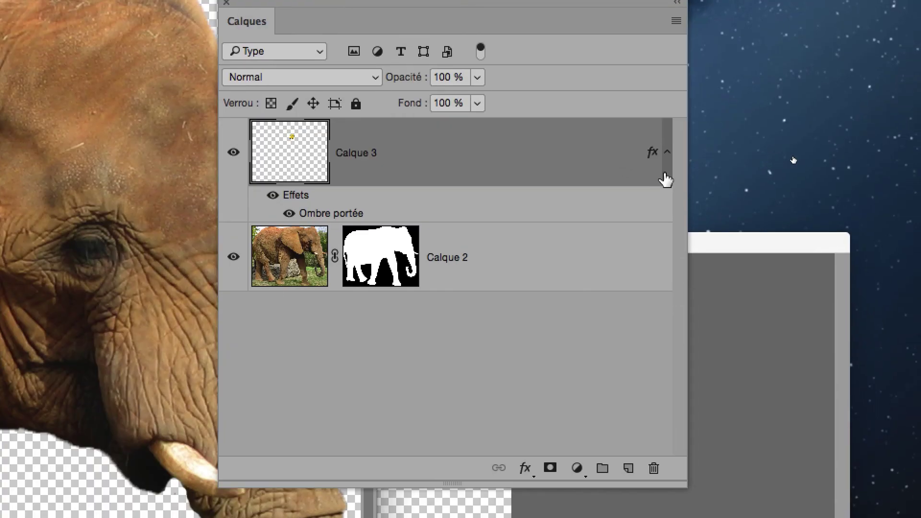
pyautogui.click(666, 177)
pyautogui.click(665, 178)
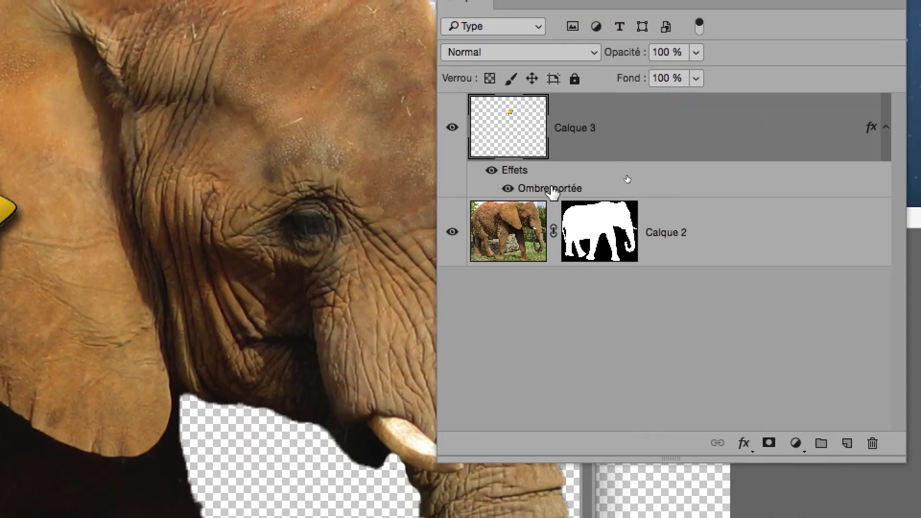
pyautogui.doubleClick(551, 189)
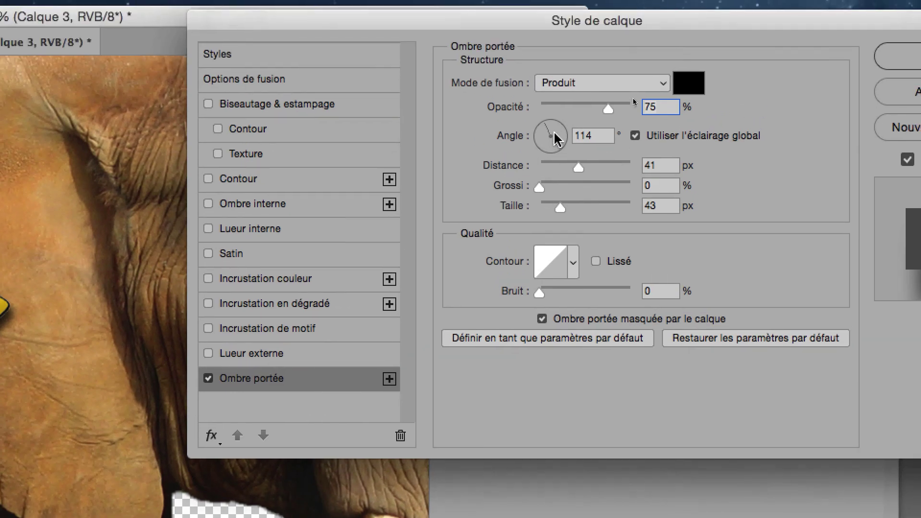
pyautogui.click(553, 134)
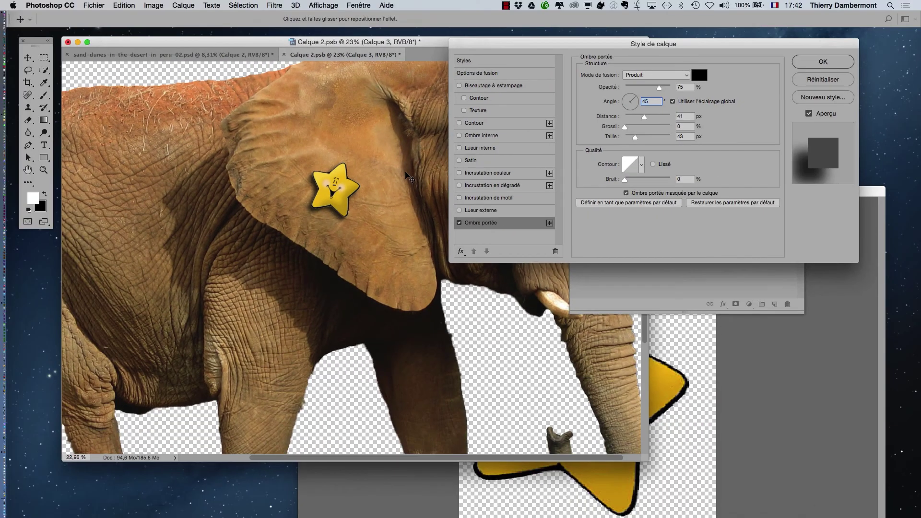
pyautogui.click(822, 62)
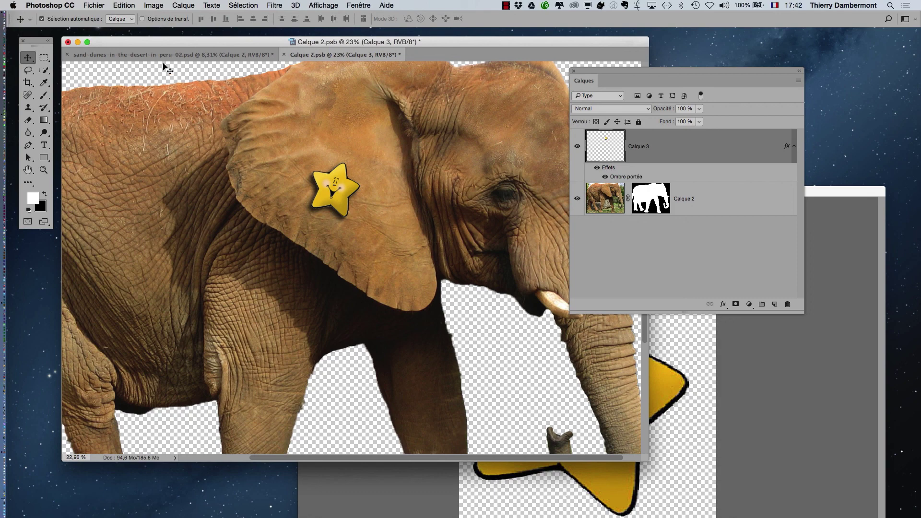
# Scale the ear star to about 208% and move it slightly up and back on the elephant's ear
pyautogui.press('super')
pyautogui.press('super+t')
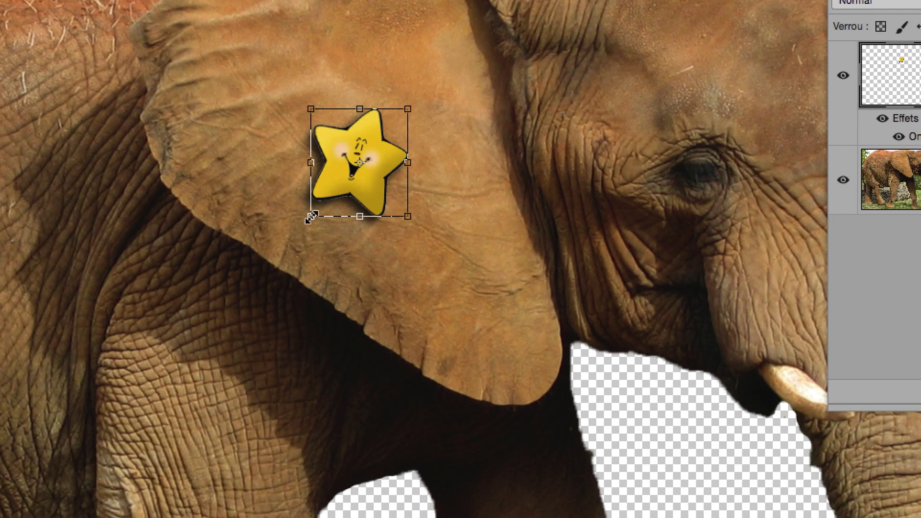
pyautogui.moveTo(310, 217); pyautogui.dragTo(249, 271)
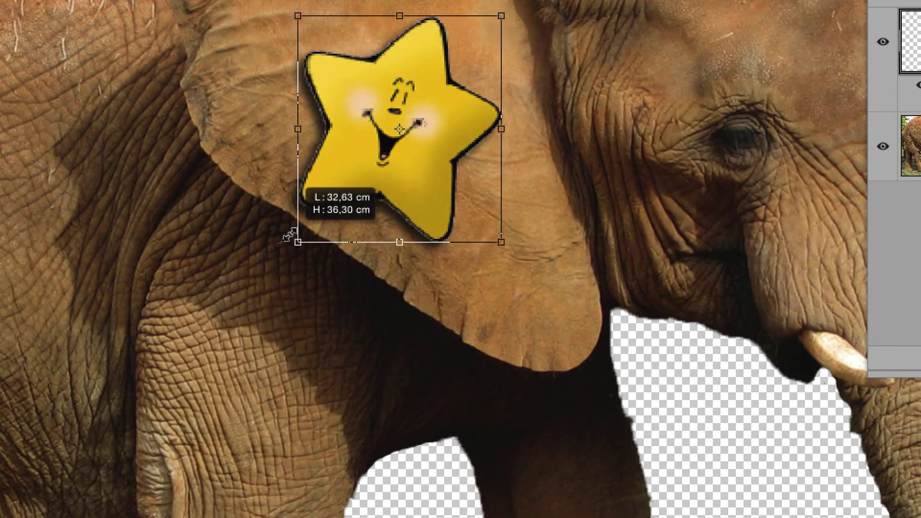
pyautogui.moveTo(287, 236); pyautogui.dragTo(287, 233)
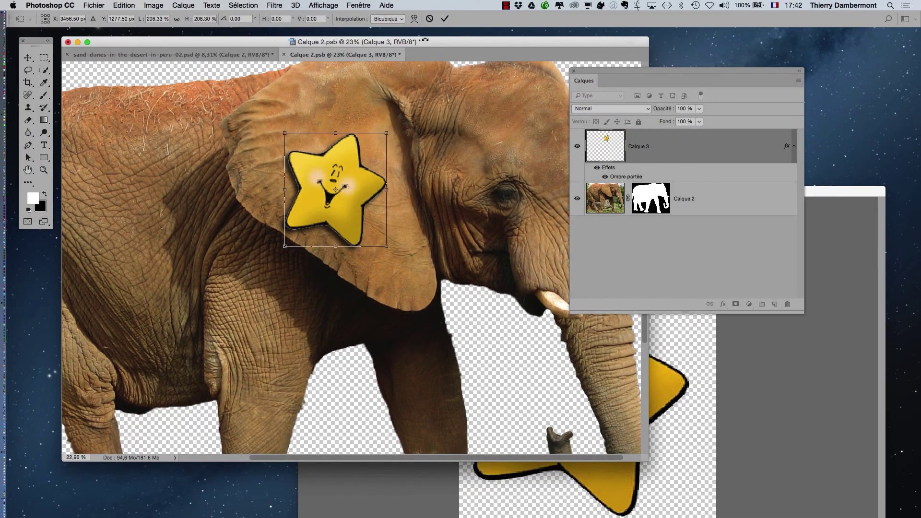
pyautogui.click(445, 18)
pyautogui.scroll(-2, 405, 206)
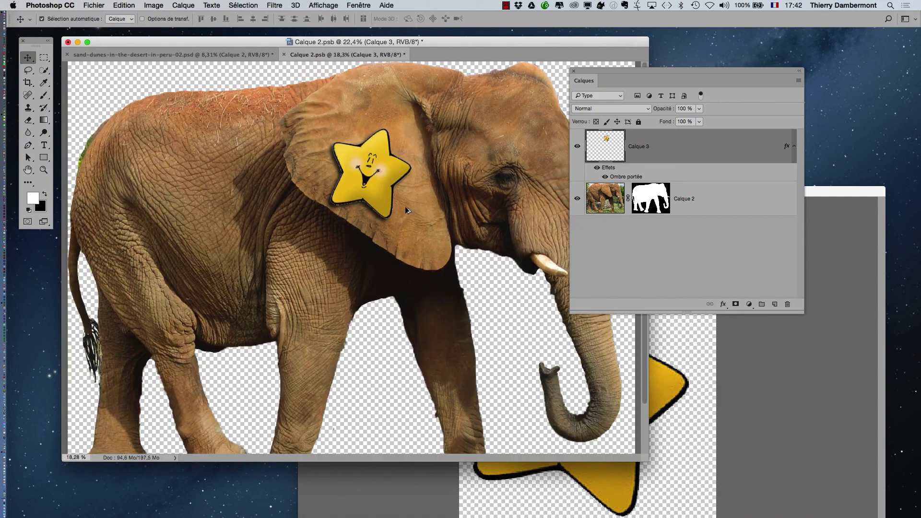
pyautogui.moveTo(399, 177); pyautogui.dragTo(388, 161)
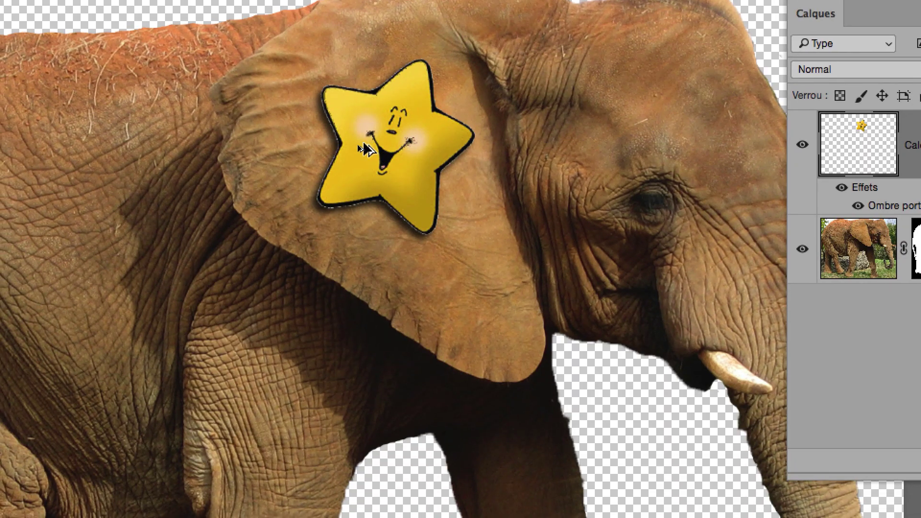
# Duplicate the ear star onto the elephant's back, rotated about -29° and scaled to about 63%
pyautogui.moveTo(365, 149); pyautogui.dragTo(127, 195)
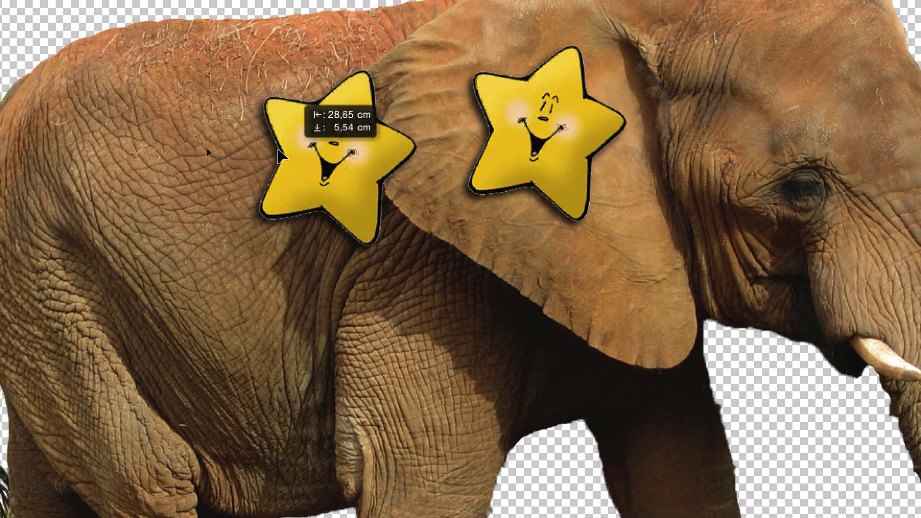
pyautogui.moveTo(281, 155); pyautogui.dragTo(194, 147)
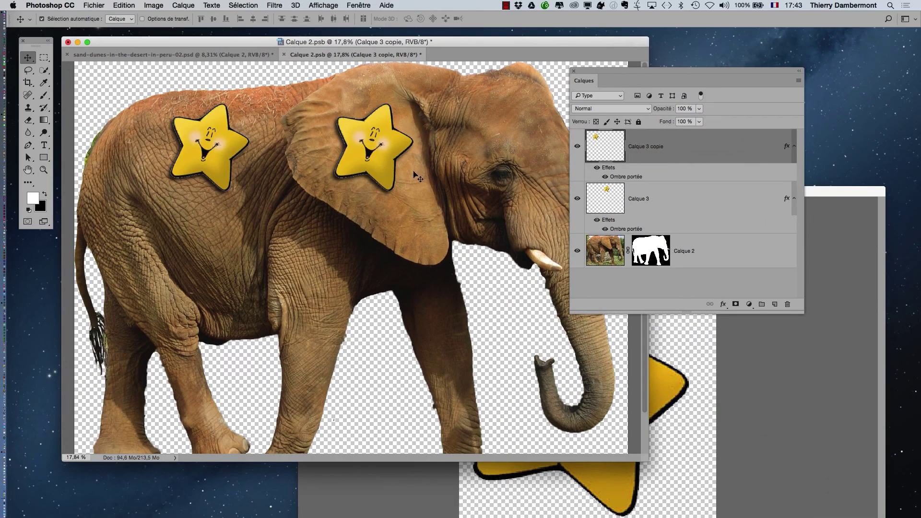
pyautogui.scroll(2, 303, 187)
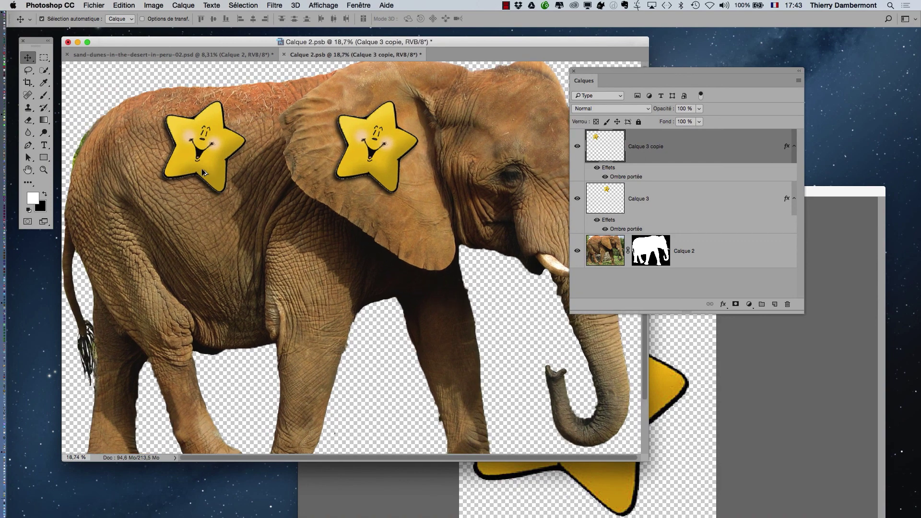
pyautogui.scroll(3, 302, 187)
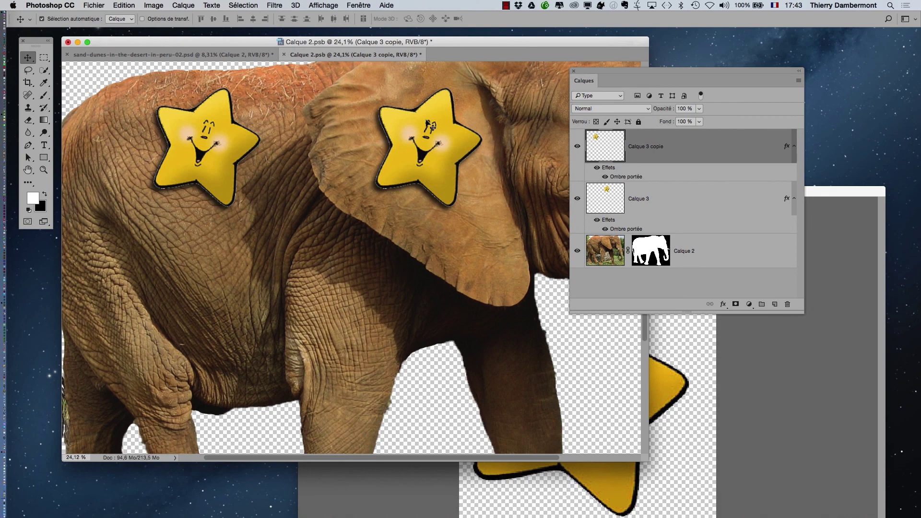
pyautogui.press('super+t')
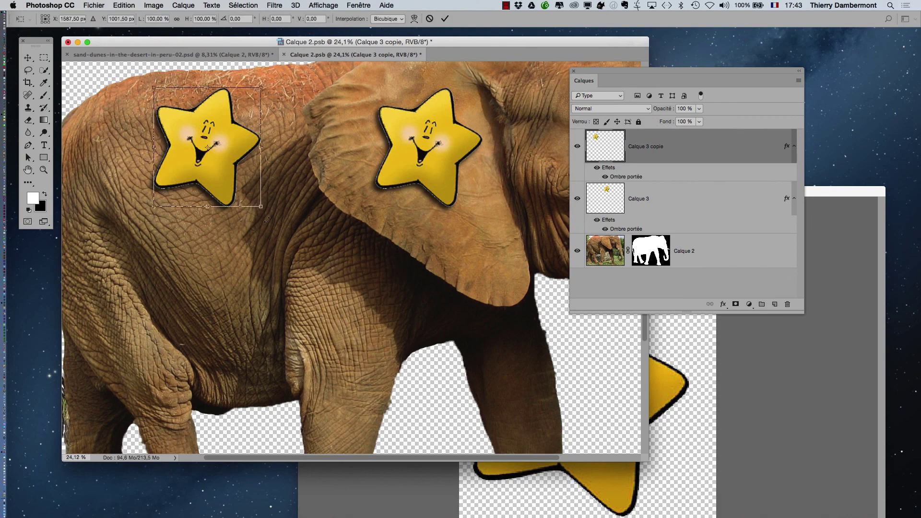
pyautogui.moveTo(266, 219); pyautogui.dragTo(294, 180)
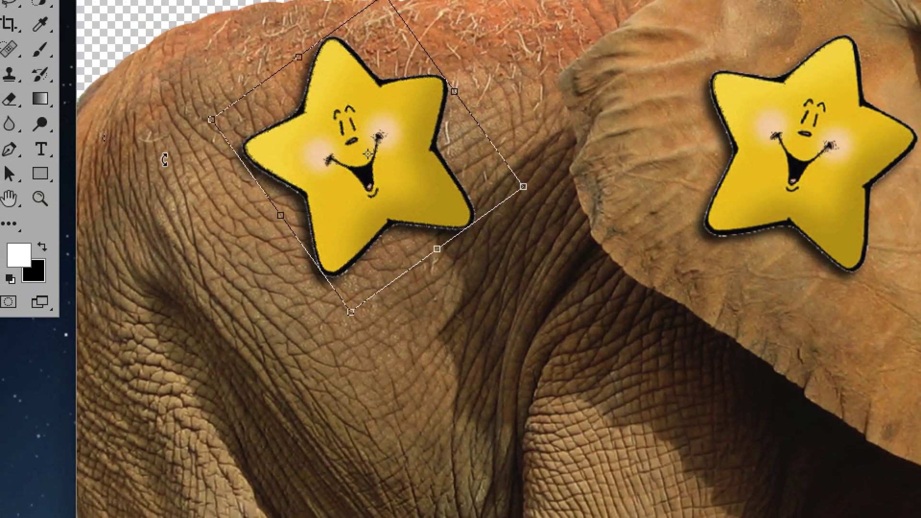
pyautogui.moveTo(164, 160); pyautogui.dragTo(164, 137)
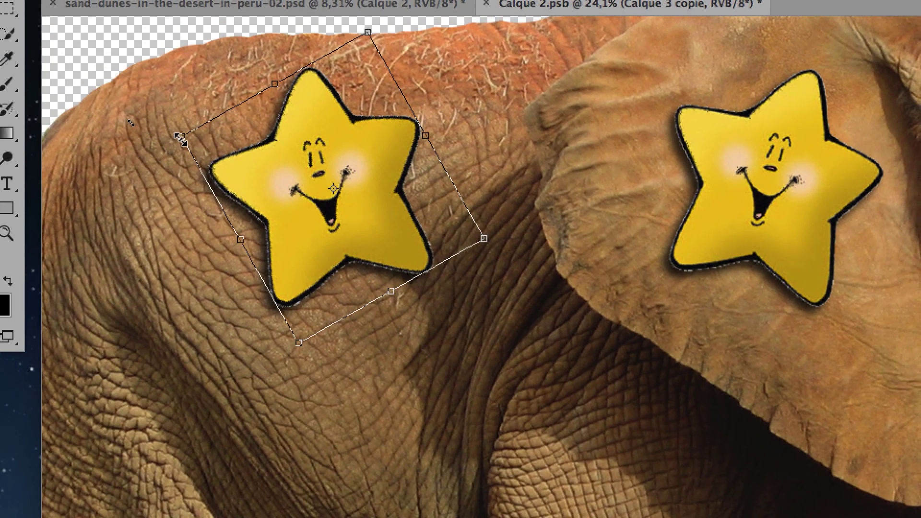
pyautogui.moveTo(181, 140); pyautogui.dragTo(200, 144)
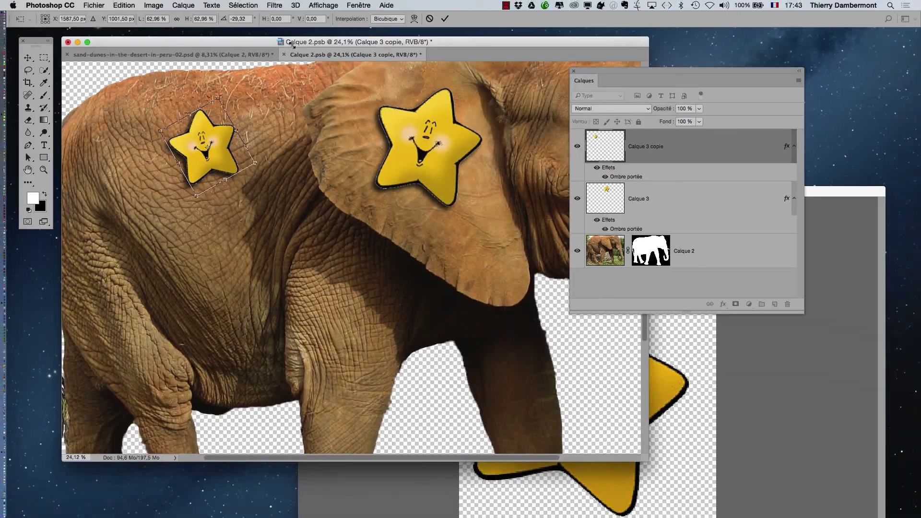
pyautogui.click(444, 19)
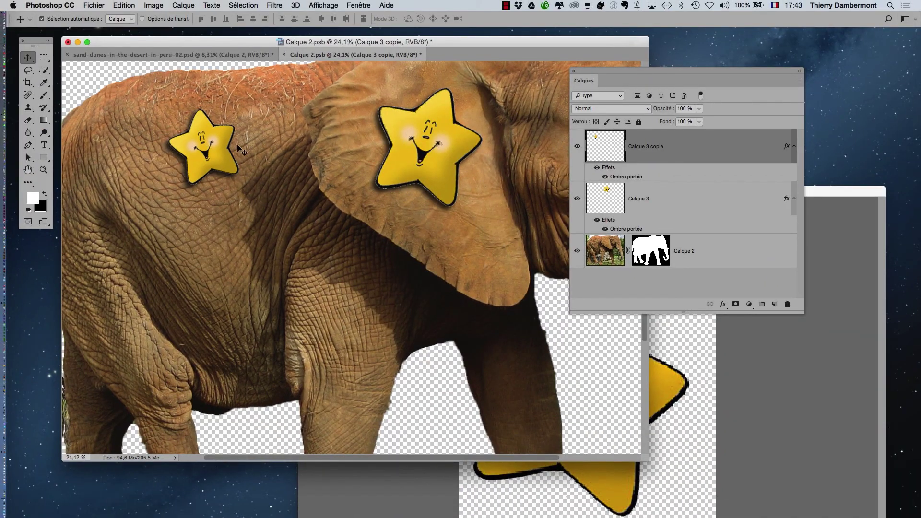
# Duplicate the small back star onto the top of the front leg, rotating the copy about 28°
pyautogui.keyDown('alt'); pyautogui.moveTo(217, 150); pyautogui.dragTo(313, 292); pyautogui.keyUp('alt')
pyautogui.press('super+t')
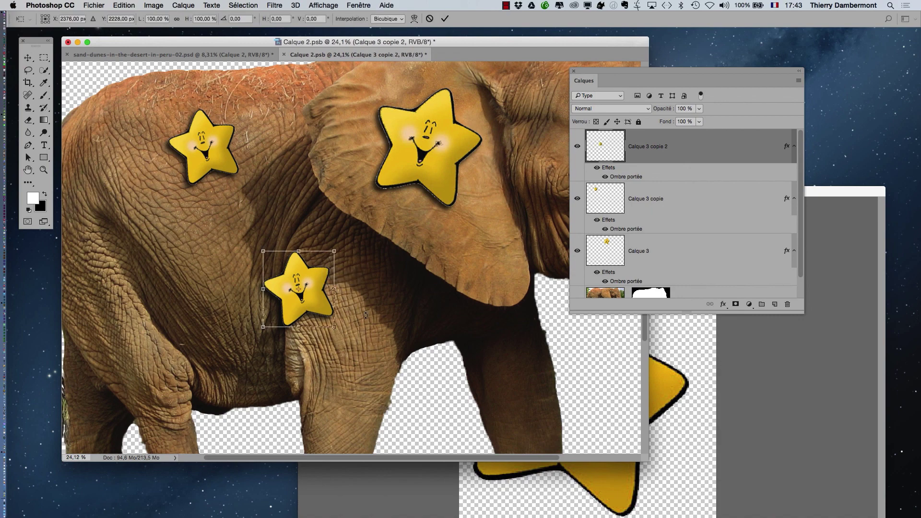
pyautogui.moveTo(360, 318); pyautogui.dragTo(342, 343)
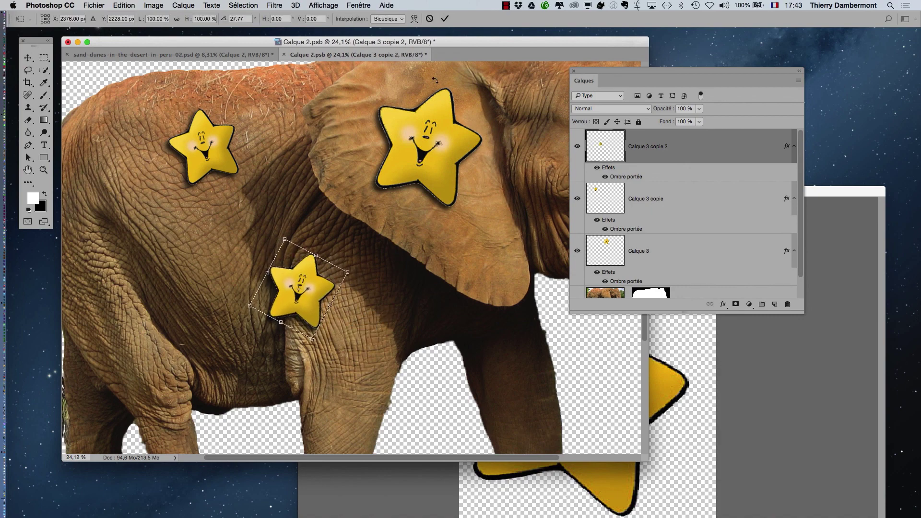
pyautogui.click(445, 19)
pyautogui.moveTo(318, 294); pyautogui.dragTo(360, 305)
pyautogui.scroll(-1, 379, 301)
pyautogui.scroll(-2, 379, 301)
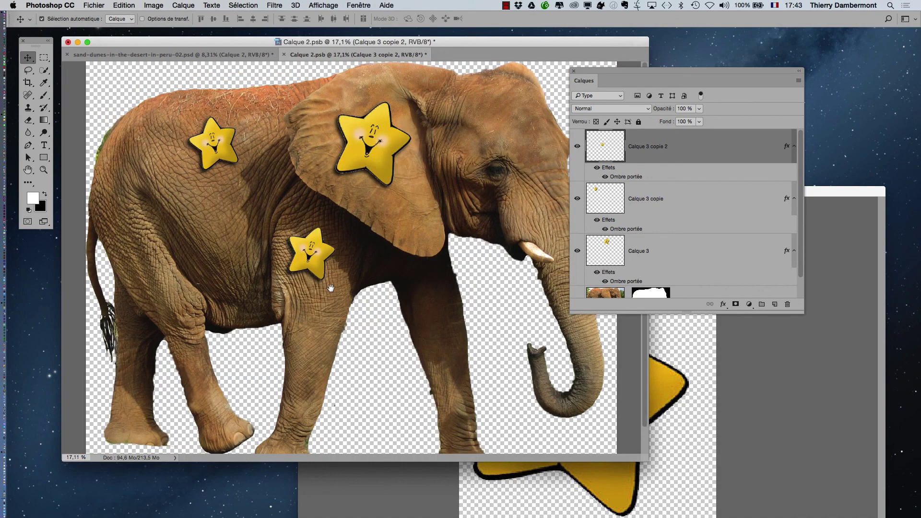
# Duplicate the shoulder star onto the elephant's hindquarters and rotate the copy about -80°
pyautogui.scroll(-1, 376, 235)
pyautogui.moveTo(313, 232); pyautogui.dragTo(150, 191)
pyautogui.press('super+t')
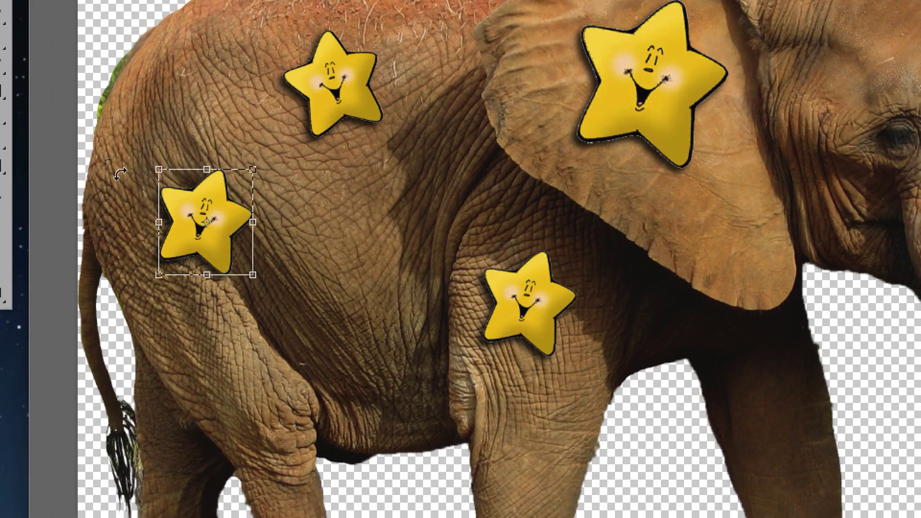
pyautogui.moveTo(120, 174); pyautogui.dragTo(147, 308)
pyautogui.moveTo(130, 221); pyautogui.dragTo(218, 238)
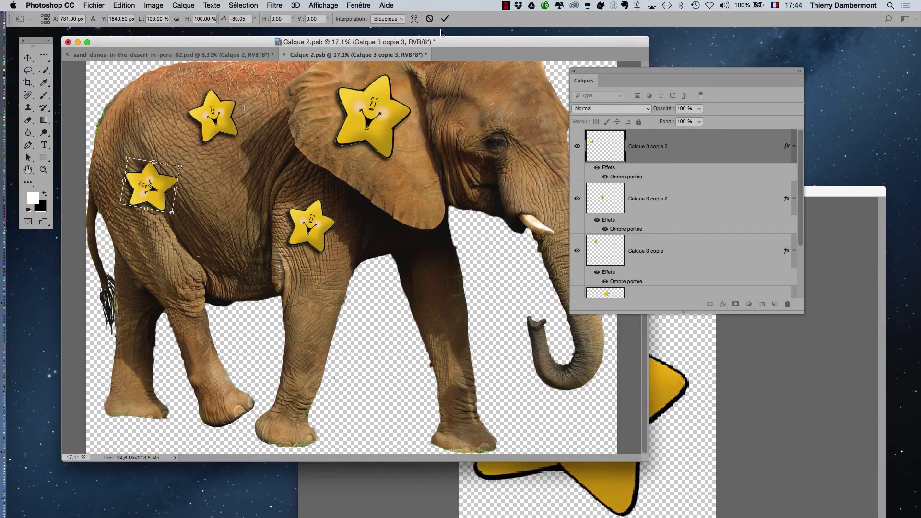
pyautogui.click(444, 18)
# Duplicate the hindquarters star onto the elephant's forehead and rotate the copy about 96°
pyautogui.scroll(-2, 225, 228)
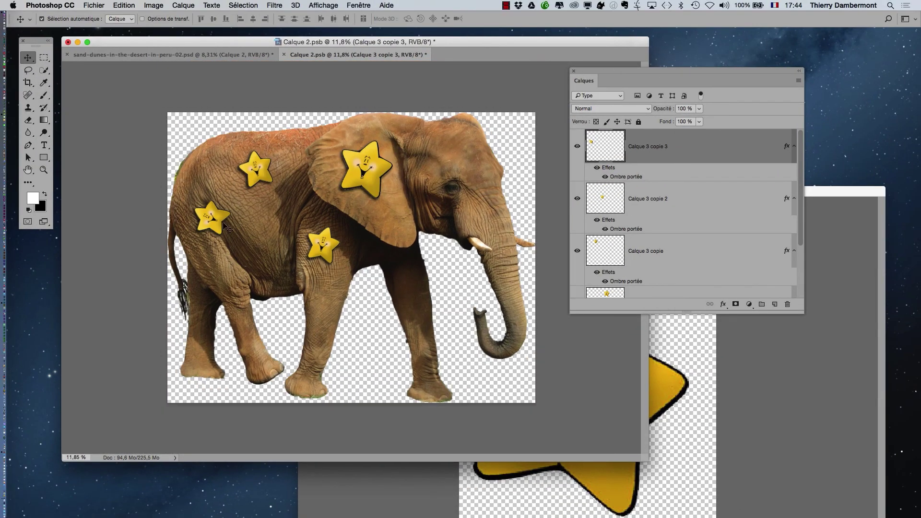
pyautogui.moveTo(211, 217); pyautogui.dragTo(467, 150)
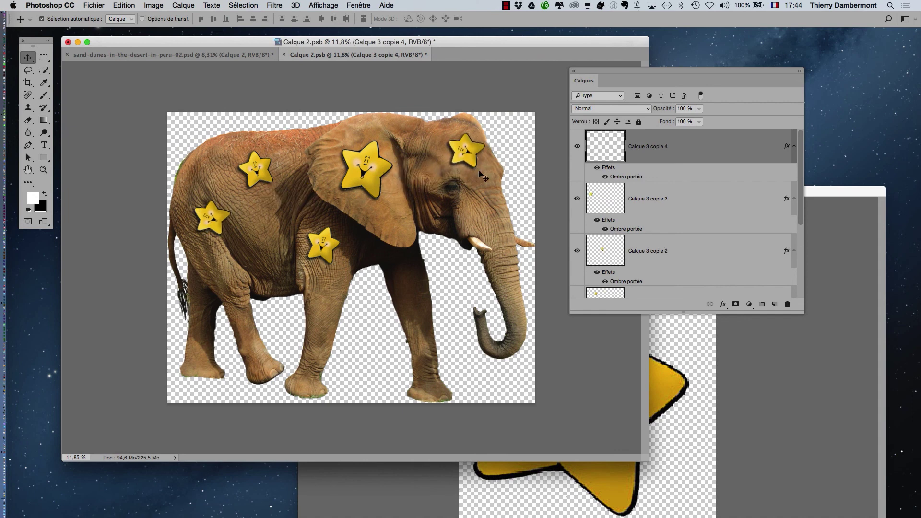
pyautogui.press('super+t')
pyautogui.moveTo(492, 186); pyautogui.dragTo(408, 180)
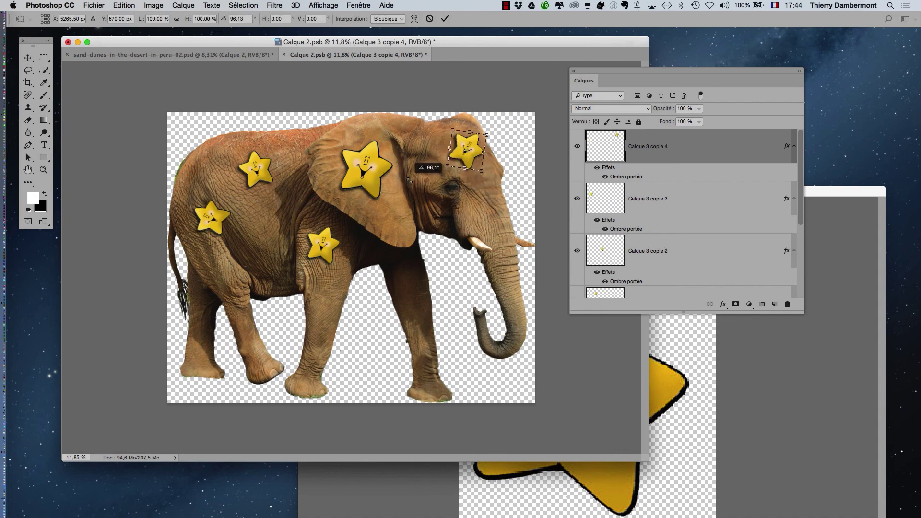
pyautogui.click(445, 18)
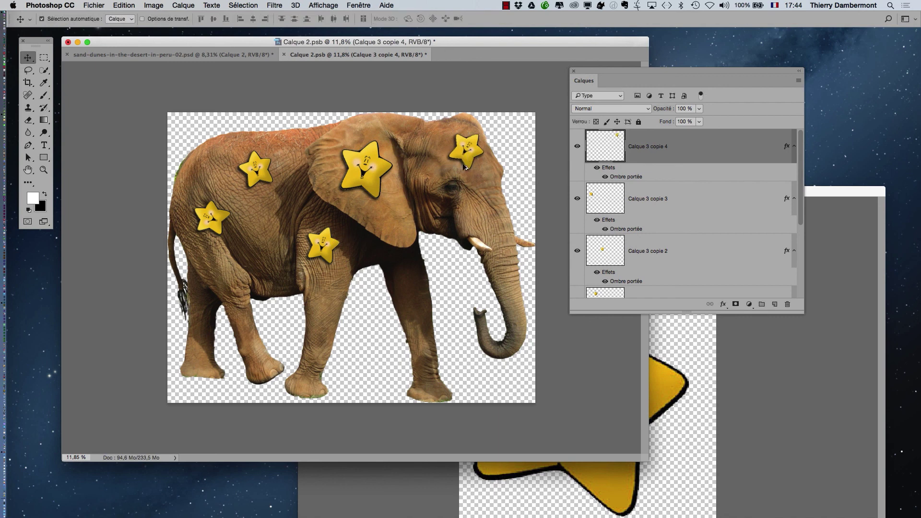
# Duplicate the forehead star onto the lower front leg at about 58% scale, and enlarge the layers panel to list all layers
pyautogui.moveTo(465, 155); pyautogui.dragTo(330, 322)
pyautogui.press('super+t')
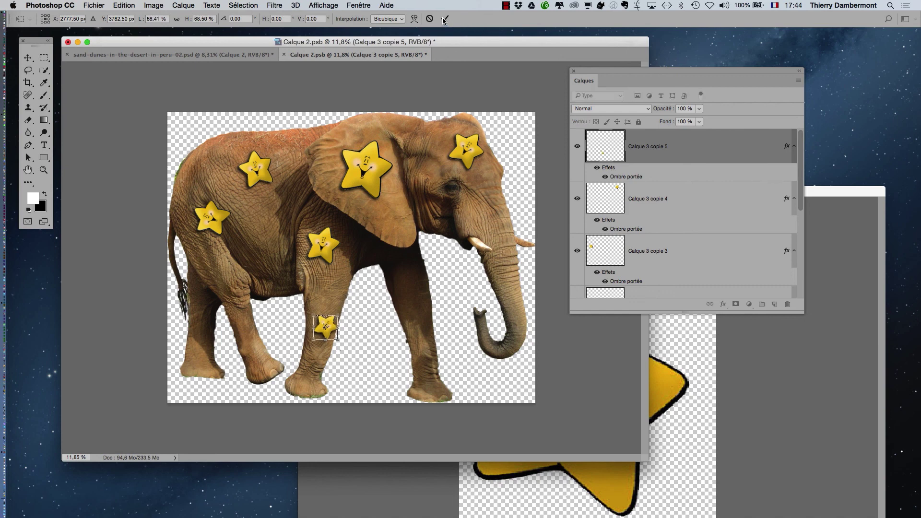
pyautogui.click(445, 18)
pyautogui.moveTo(702, 72); pyautogui.dragTo(716, 42)
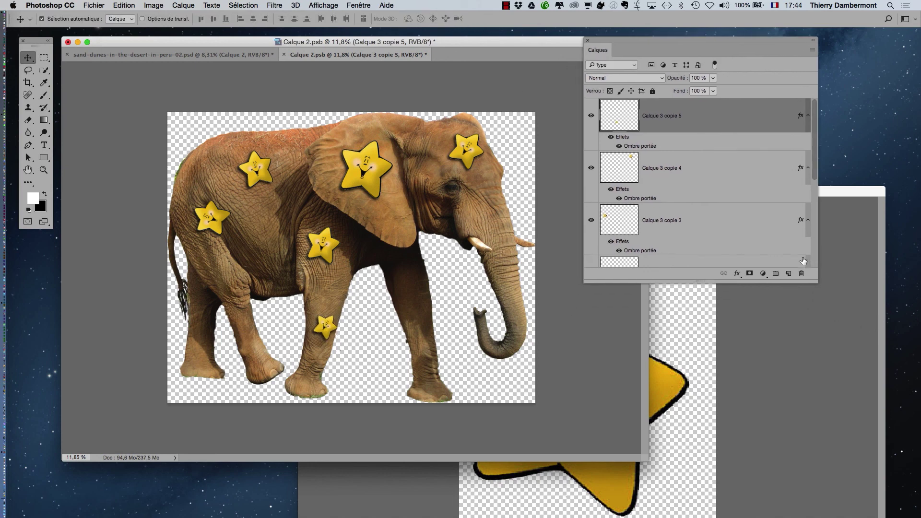
pyautogui.moveTo(821, 319); pyautogui.dragTo(840, 469)
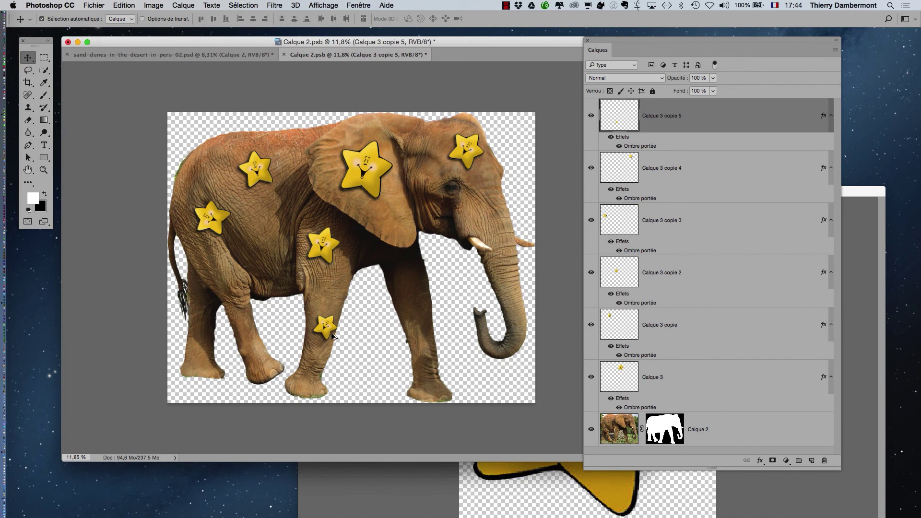
# Duplicate the lower-leg star onto the elephant's trunk and rotate the copy slightly
pyautogui.moveTo(330, 335); pyautogui.dragTo(511, 282)
pyautogui.press('super+t')
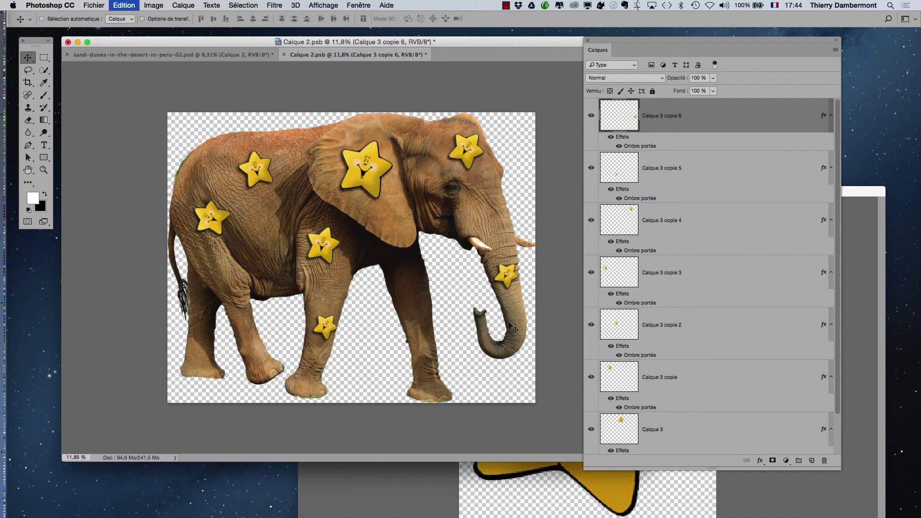
pyautogui.moveTo(517, 314); pyautogui.dragTo(522, 283)
pyautogui.click(445, 18)
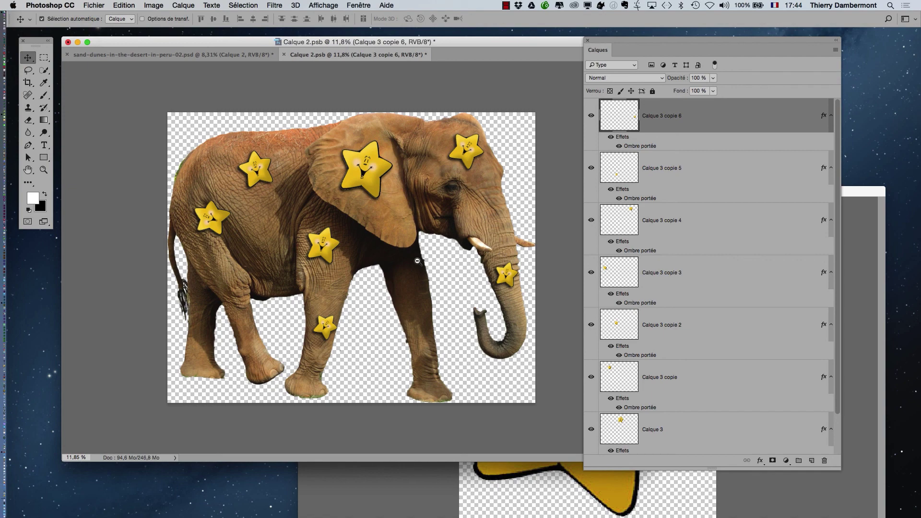
pyautogui.press('super+minus')
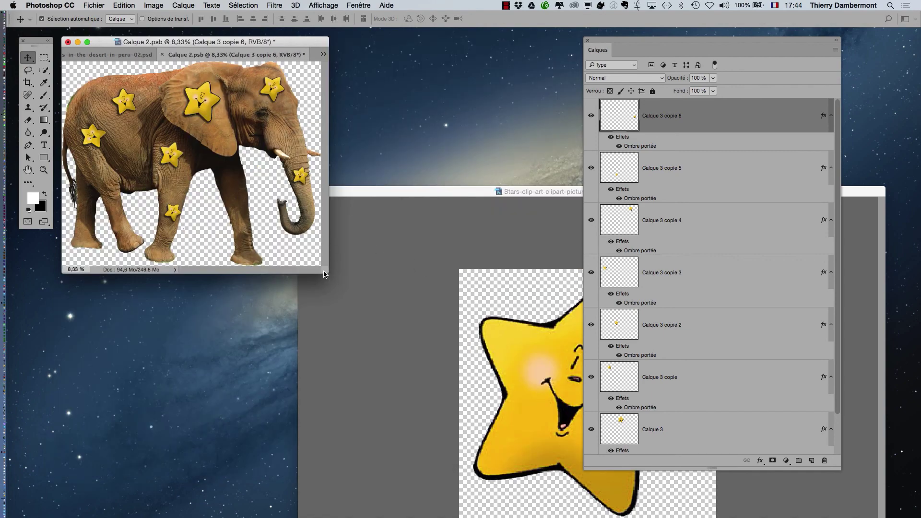
# Float the elephant contents document in its own window beside the dunes composition, and move the layers panel clear of both images
pyautogui.moveTo(338, 280); pyautogui.dragTo(551, 401)
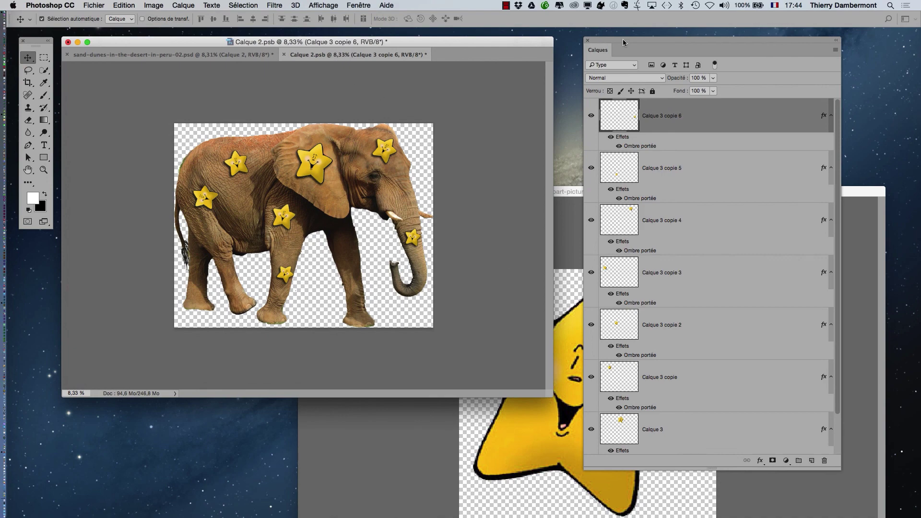
pyautogui.moveTo(623, 43); pyautogui.dragTo(149, 340)
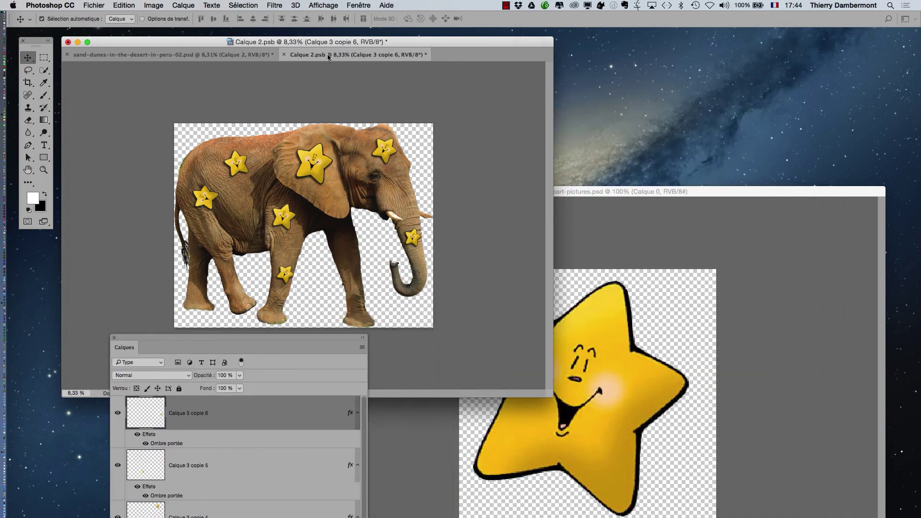
pyautogui.moveTo(329, 56); pyautogui.dragTo(479, 83)
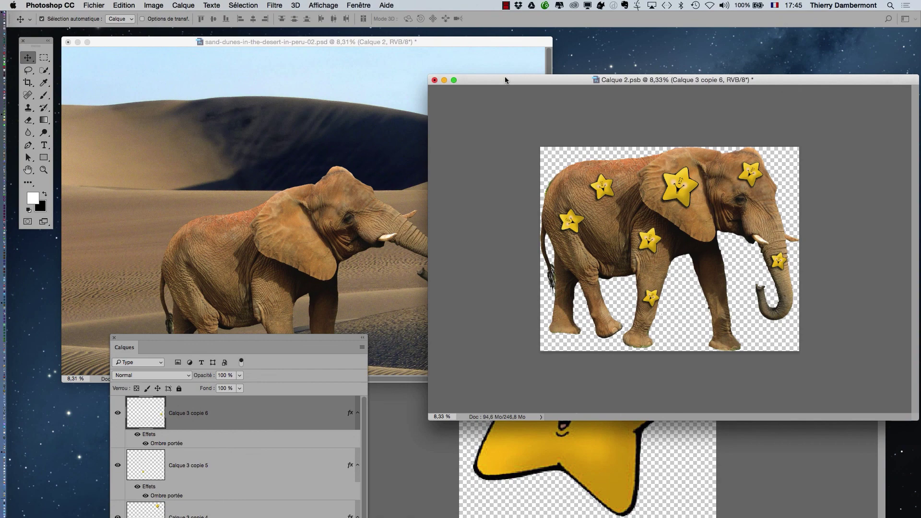
pyautogui.moveTo(505, 76); pyautogui.dragTo(594, 83)
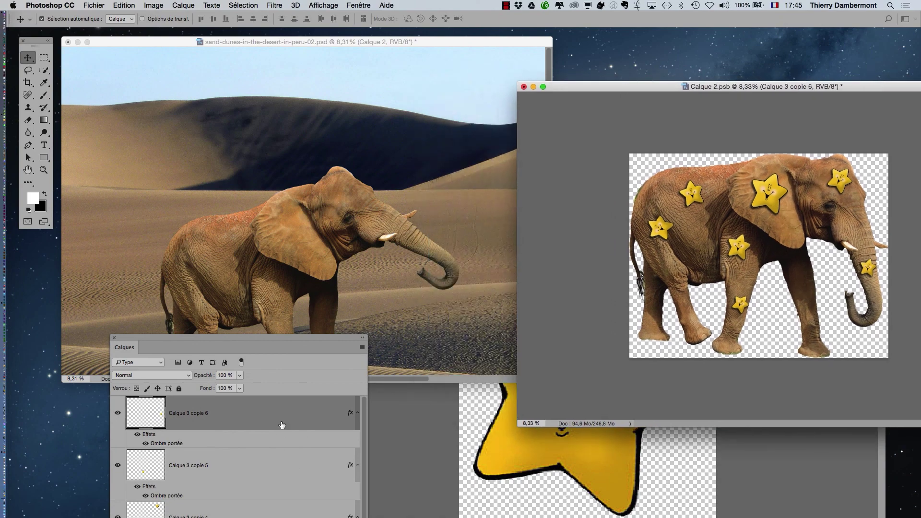
pyautogui.moveTo(303, 342); pyautogui.dragTo(191, 397)
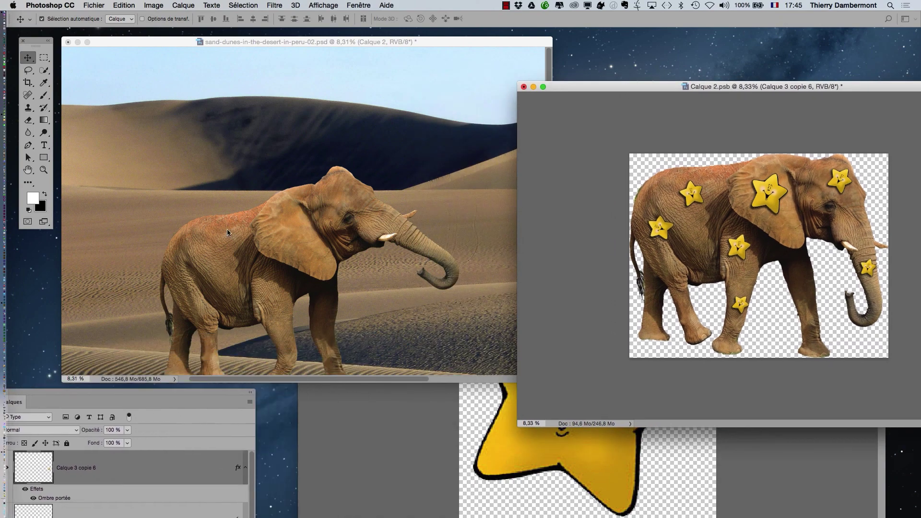
# Save the elephant contents document Calque 2.psb to update the smart object in the dunes composition, and close it
pyautogui.click(97, 5)
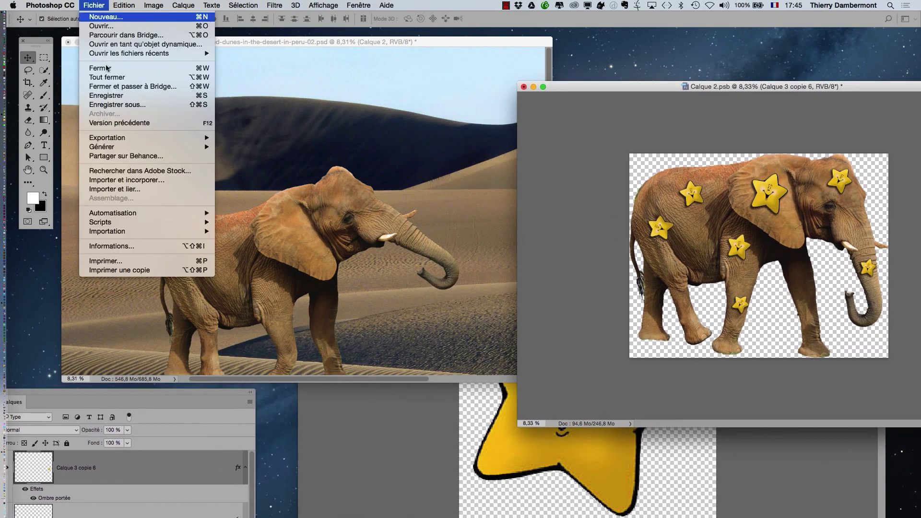
pyautogui.click(115, 93)
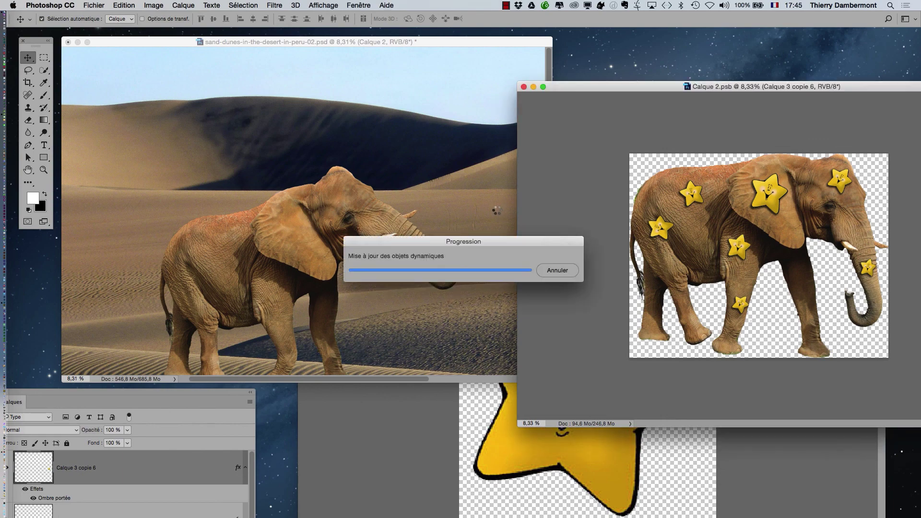
pyautogui.press('super')
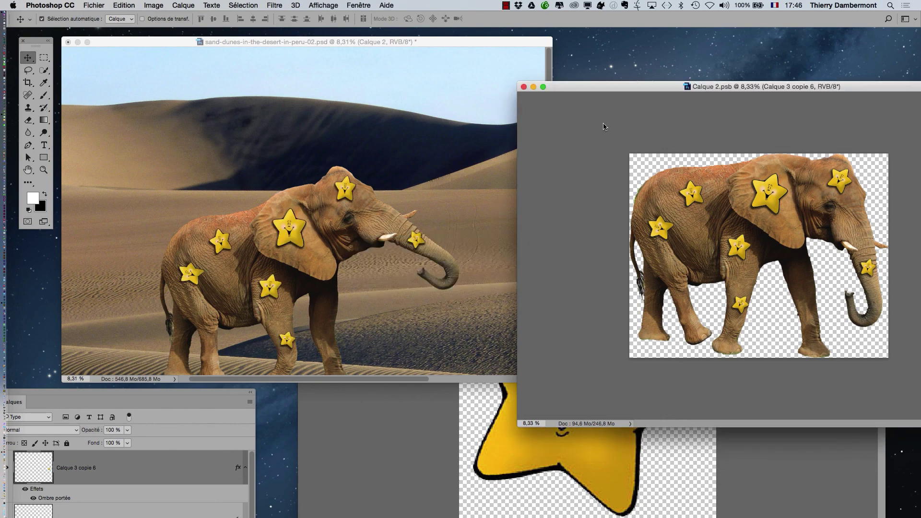
pyautogui.click(524, 88)
# Save the dunes composition sand-dunes-in-the-desert-in-peru-02.psd with its star-decorated elephant, and slightly enlarge its window
pyautogui.click(94, 6)
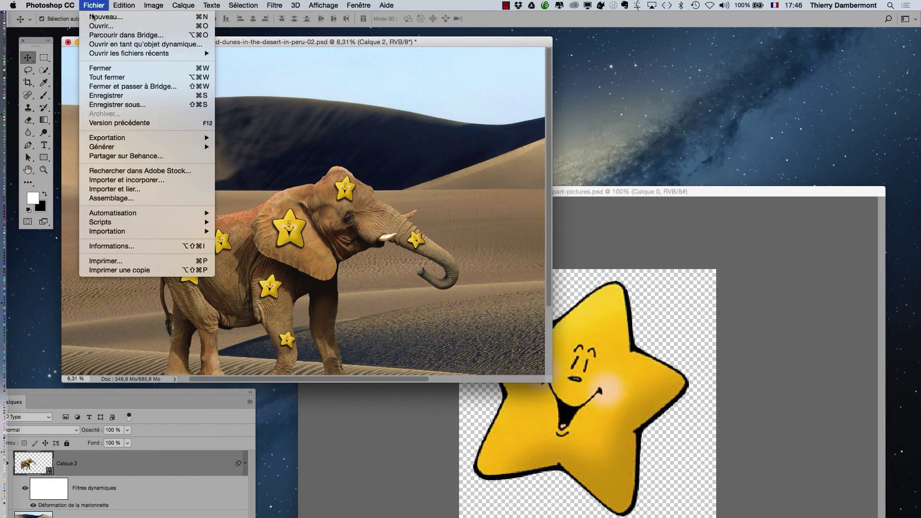
pyautogui.click(122, 97)
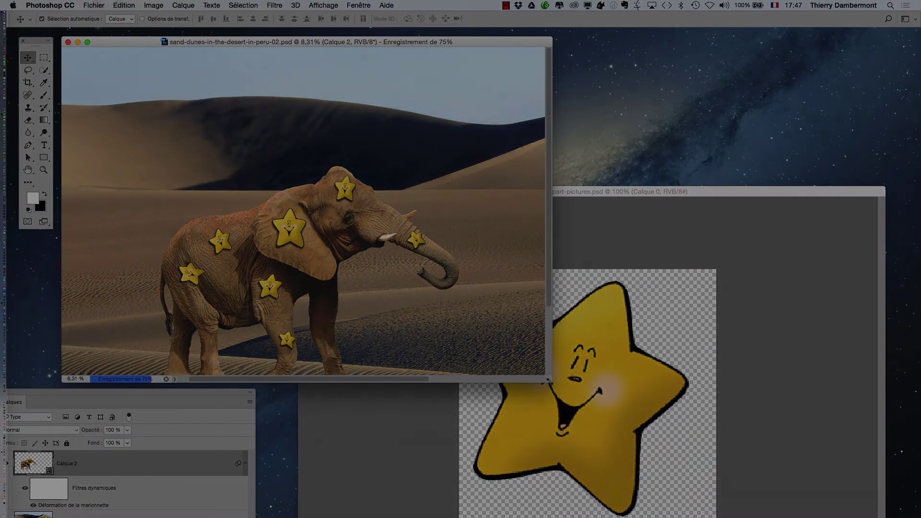
pyautogui.moveTo(546, 384); pyautogui.dragTo(556, 391)
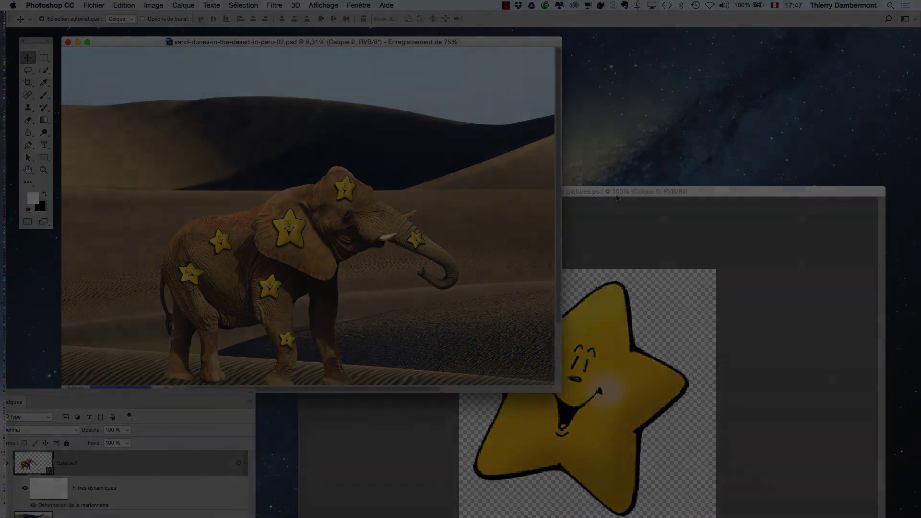